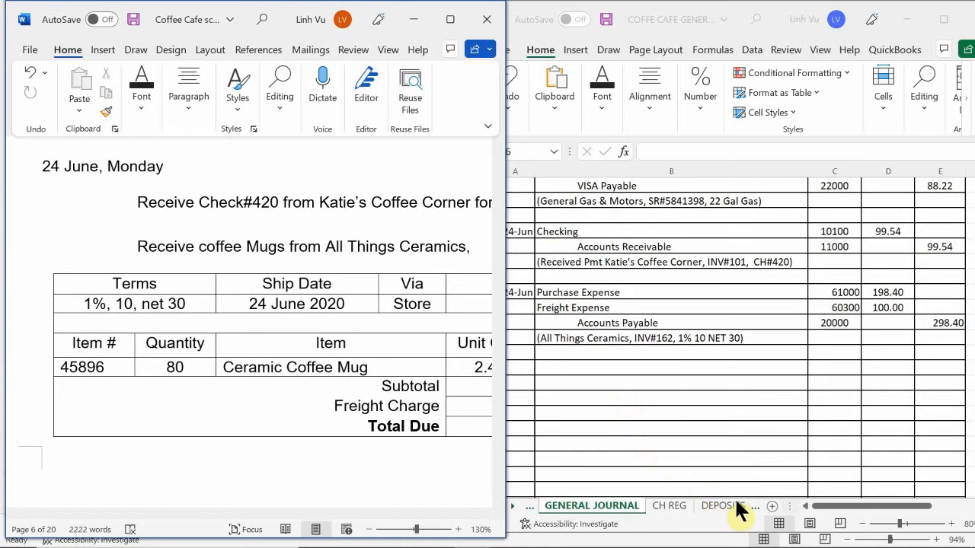
Open the PO sheet and go to the Date Received and Invoice# cells of the 22-Jun coffee mugs purchase order
left_click(727, 505)
left_click(731, 506)
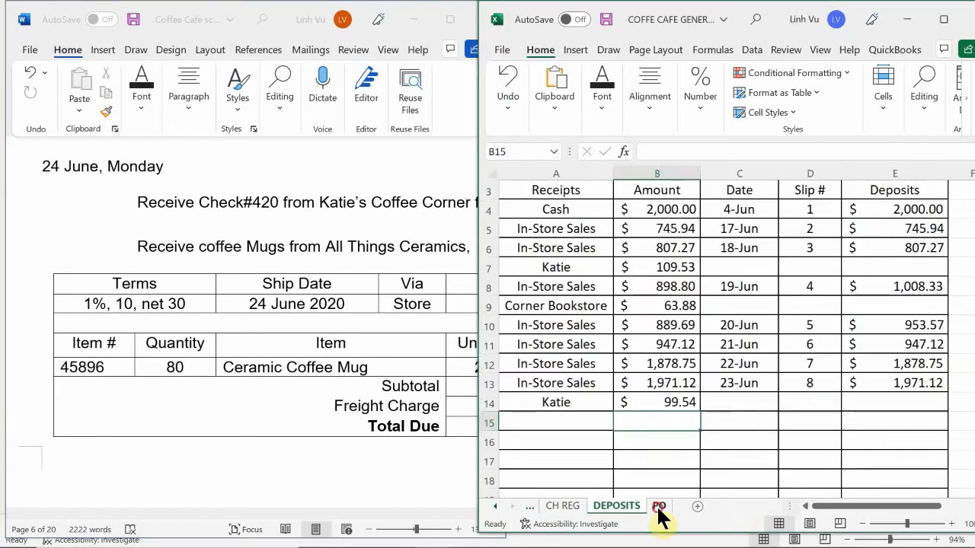
left_click(659, 507)
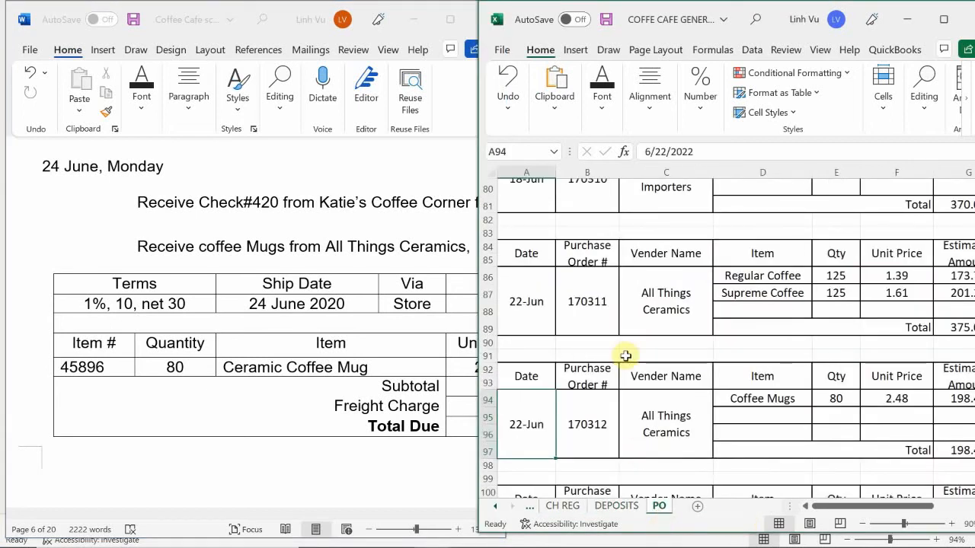
scroll(625, 356, "down", 4)
scroll(625, 355, "up", 2)
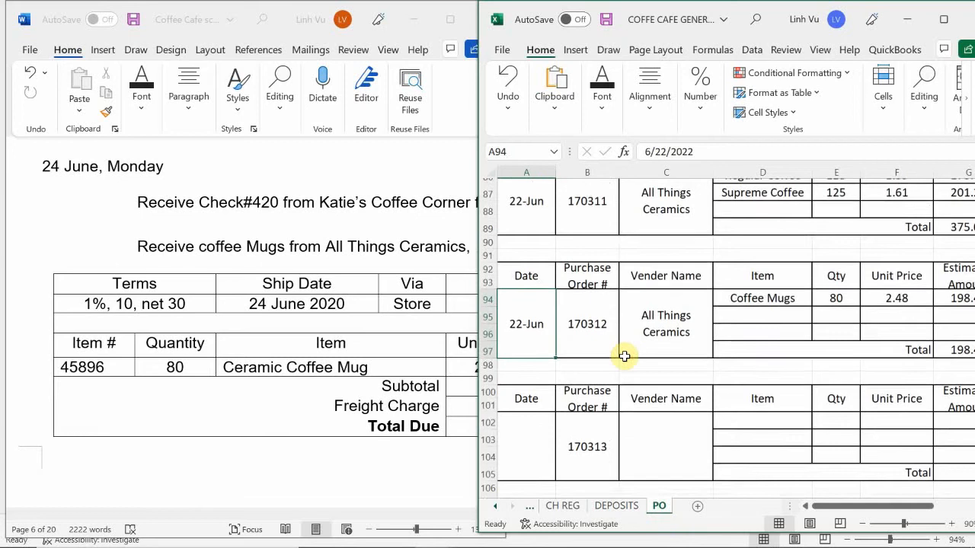
scroll(624, 356, "up", 1)
left_click(656, 350)
key("Right")
key("Right")
key("Right")
key("Right")
key("Right")
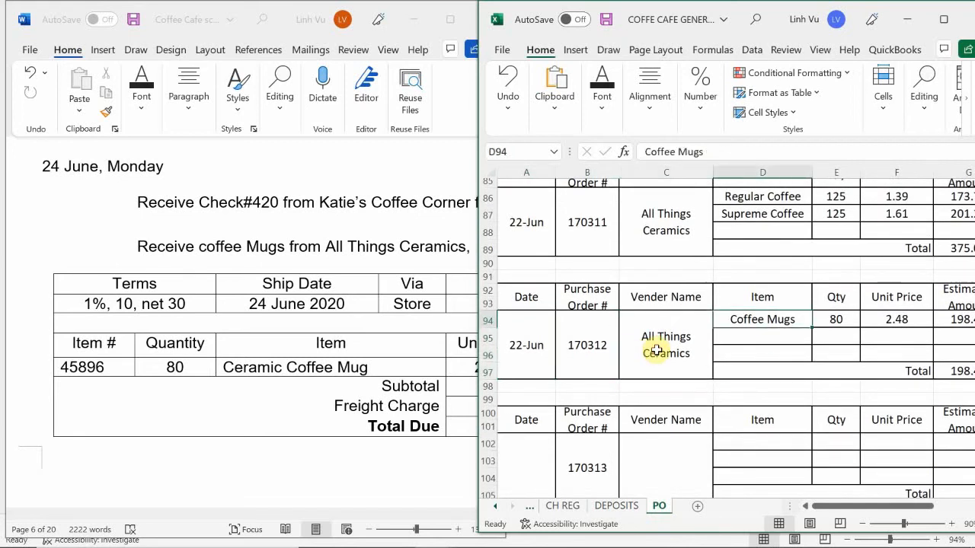
key("Right")
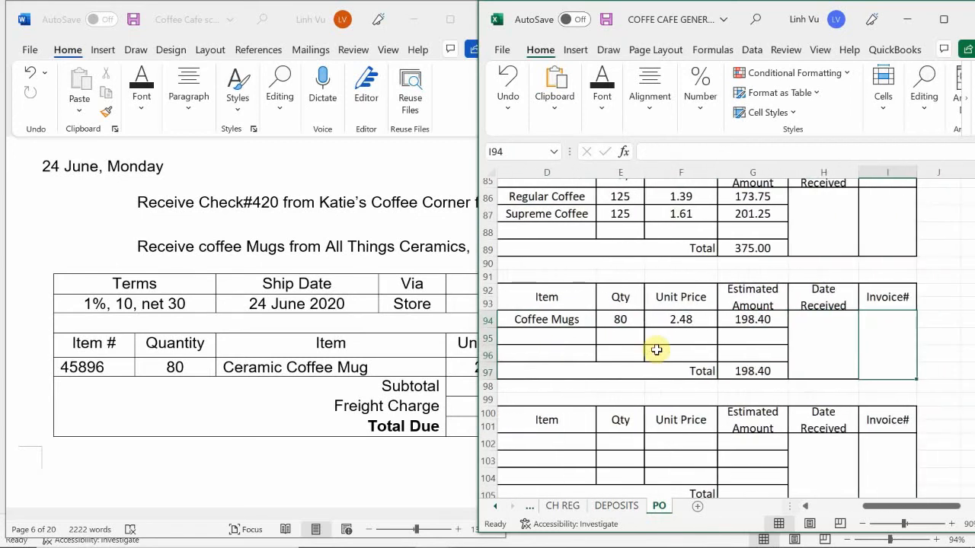
Format the coffee mugs order's Date Received cell as a date in the 14-Mar style
left_click(821, 348)
right_click(821, 348)
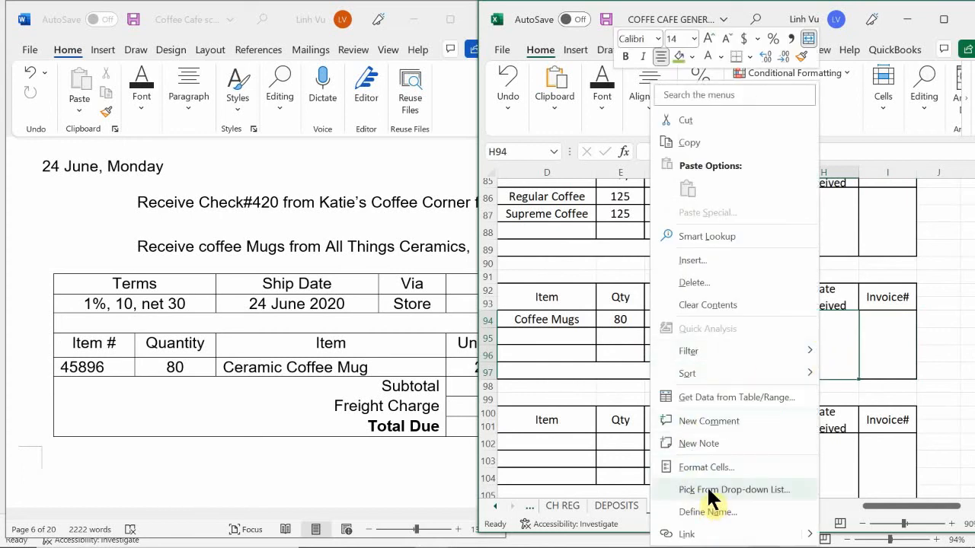
left_click(693, 467)
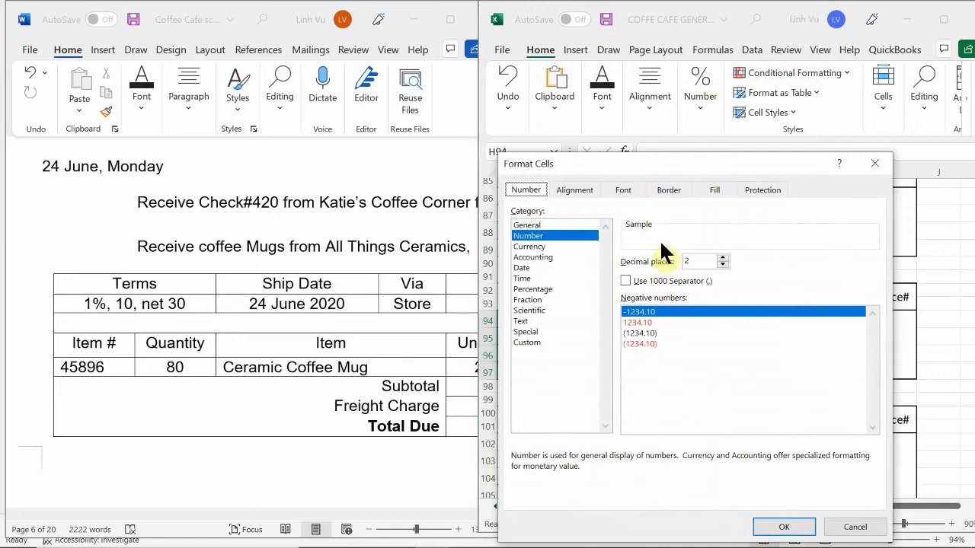
left_click(535, 266)
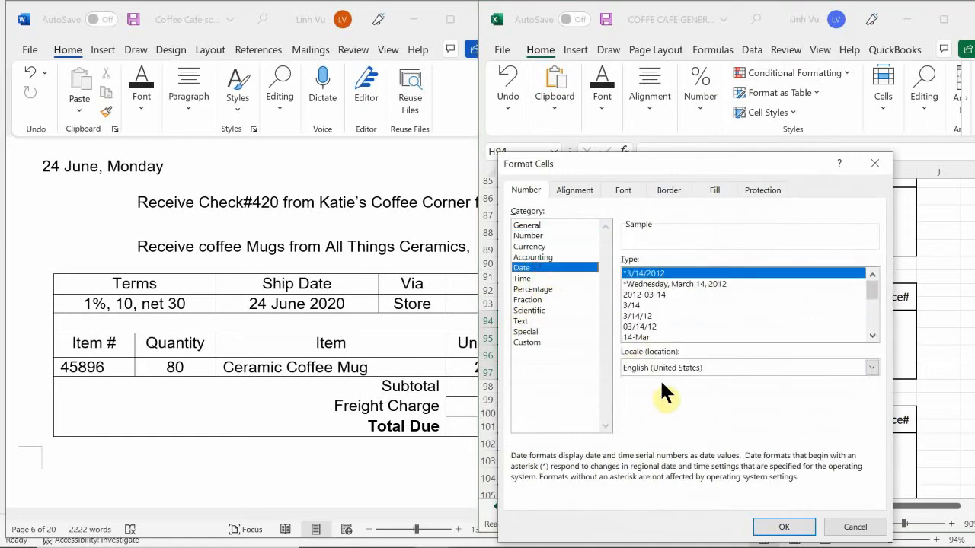
double_click(661, 336)
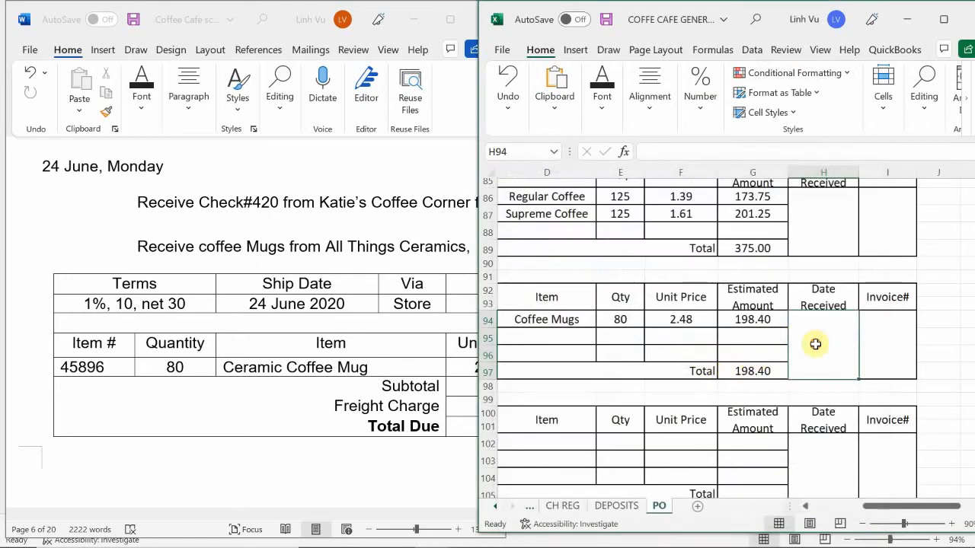
Enter 6/24 as the coffee mugs order's date received and 162 as its invoice number
type("6/24")
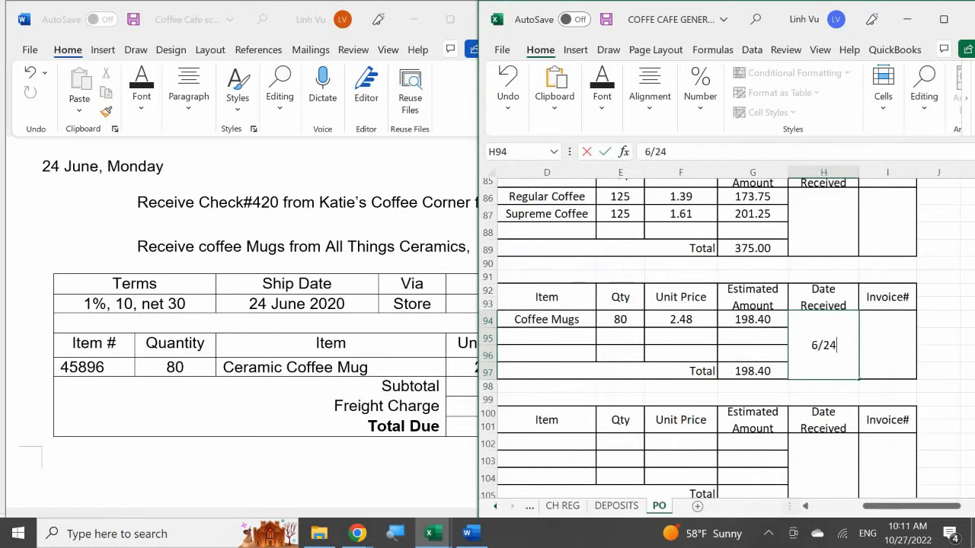
key("Return")
key("Right")
key("Up")
type("162")
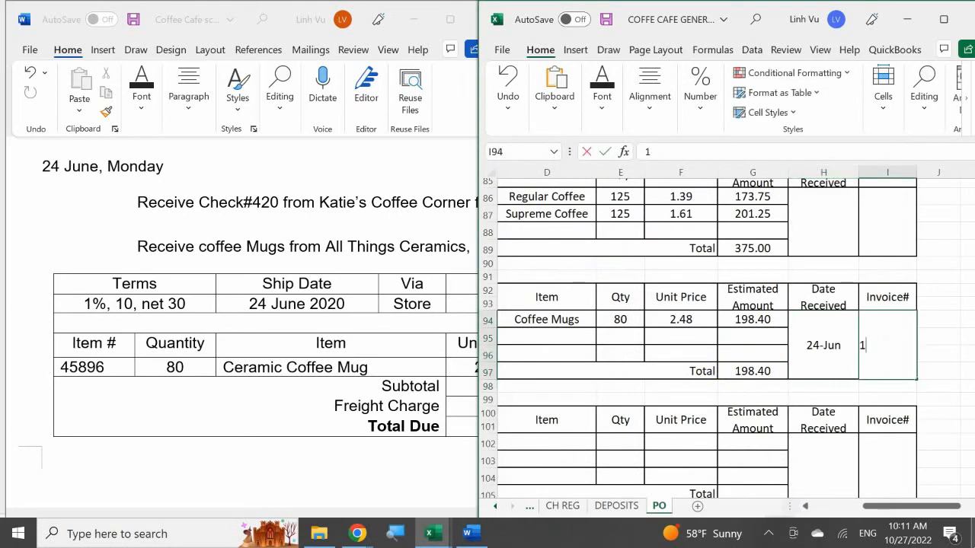
key("Return")
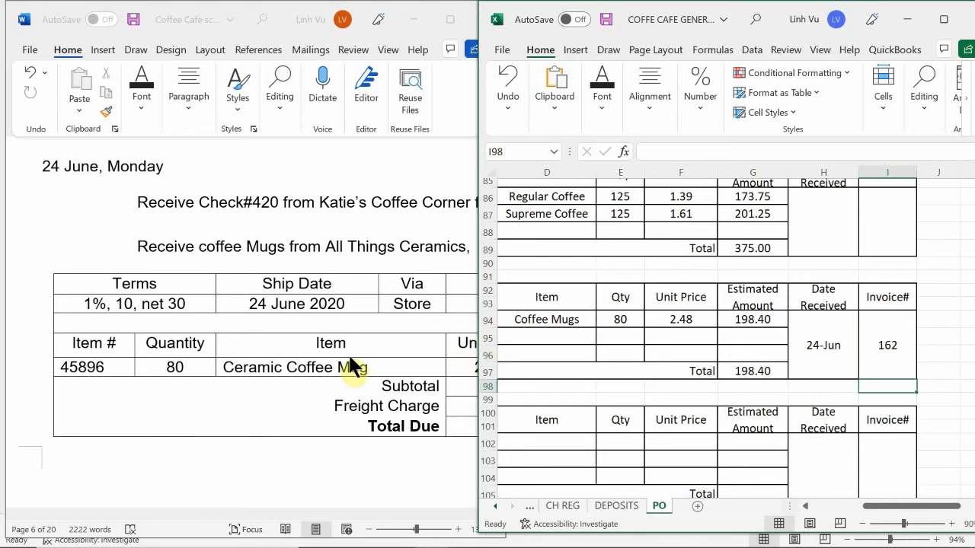
Switch to the Word document and read the next 24 June transactions on the following page
left_click(250, 387)
scroll(252, 384, "down", 8)
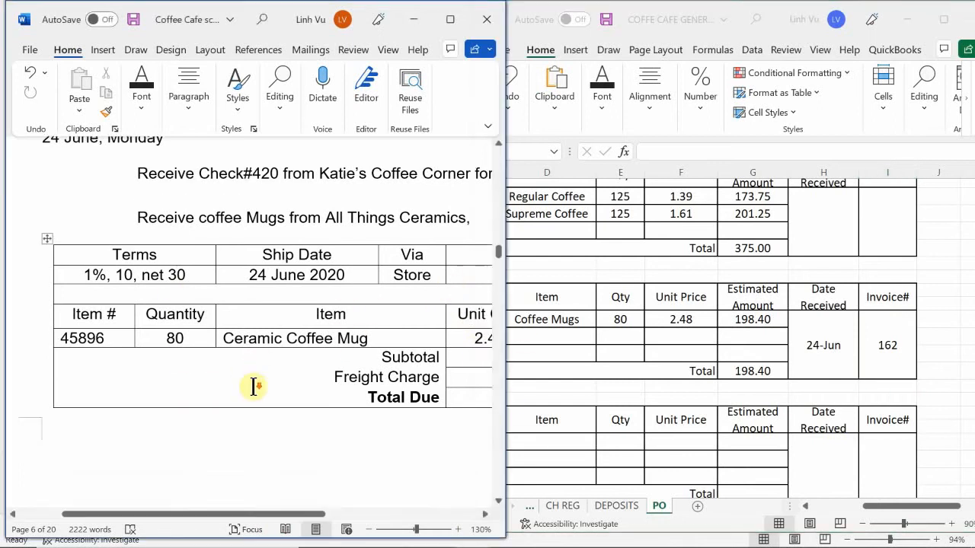
scroll(268, 400, "up", 1)
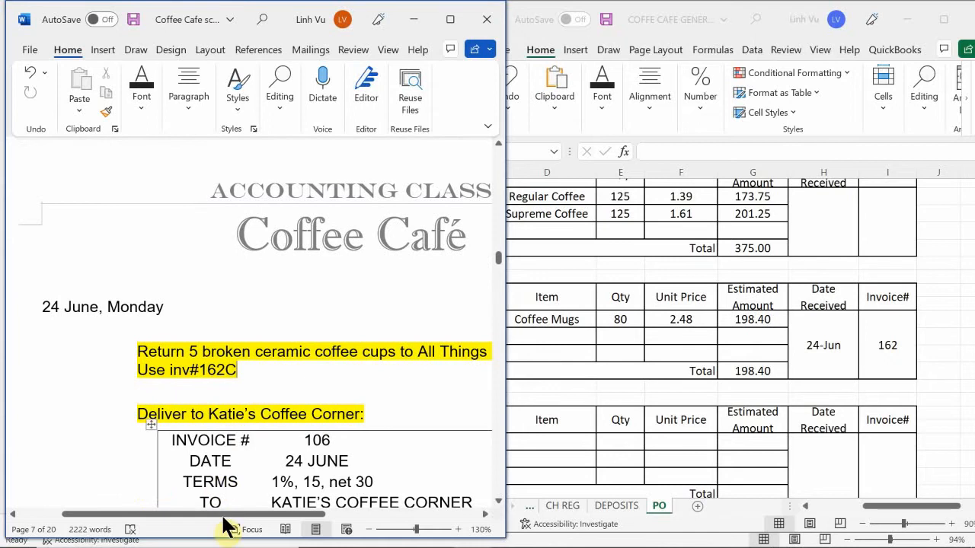
left_click_drag(246, 515, 289, 536)
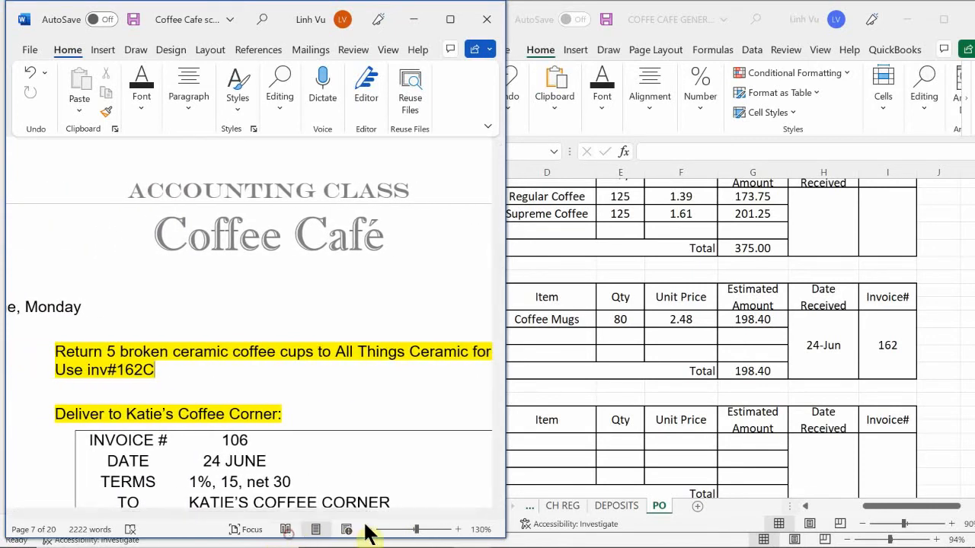
Switch back to the Excel ledger workbook and open the GENERAL JOURNAL sheet
left_click(547, 506)
left_click(493, 505)
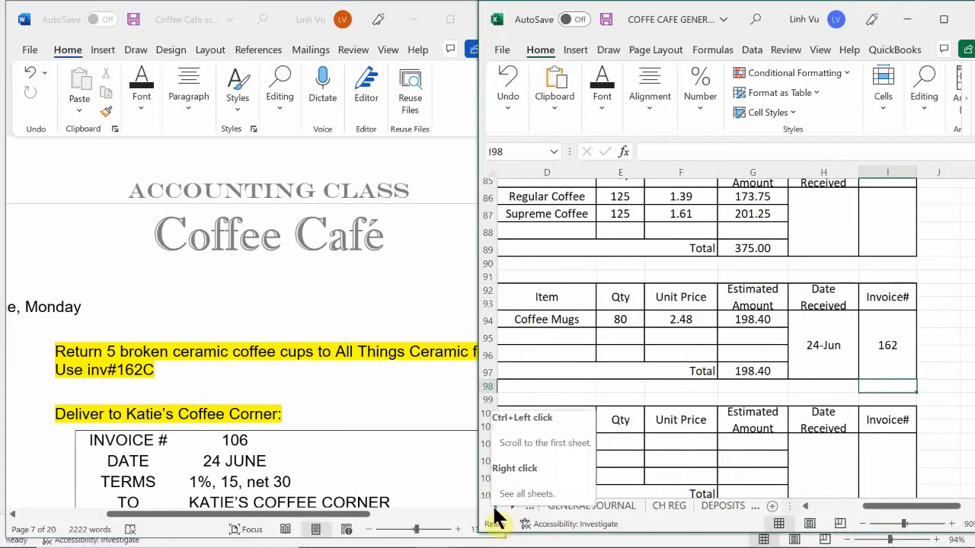
left_click(493, 506)
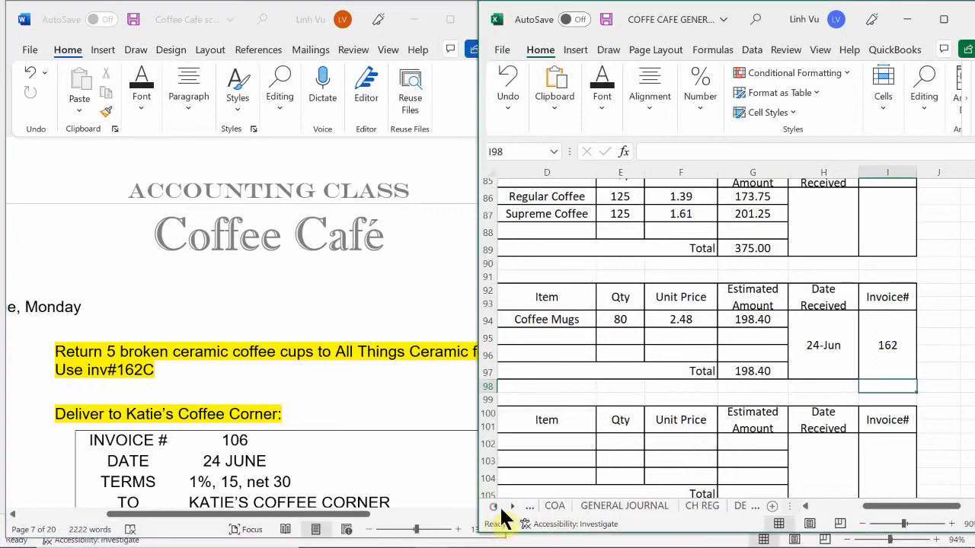
left_click(601, 507)
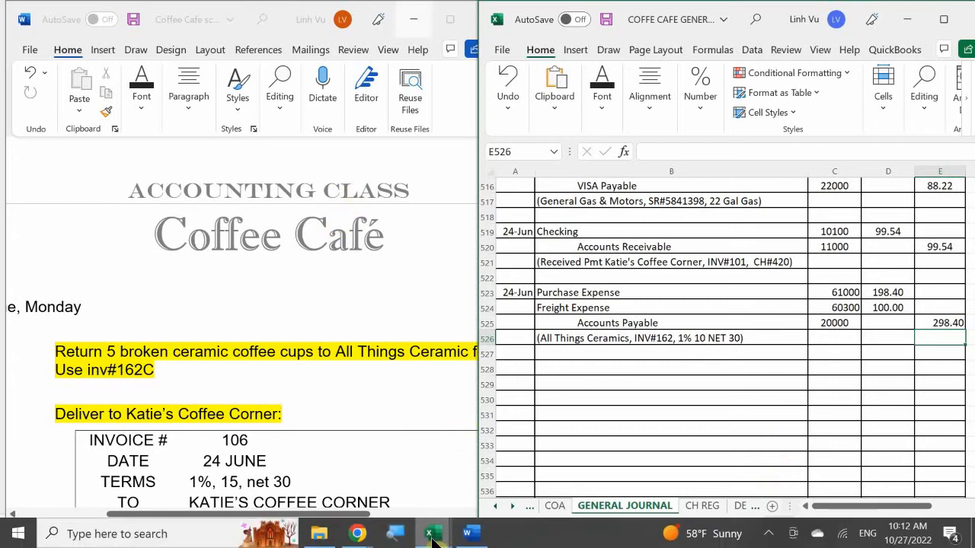
Switch to the COFFEE CAFE INVENTORY 8.8 ANSWERS workbook and open the COFFEE MUGS sheet
left_click(430, 533)
left_click(600, 464)
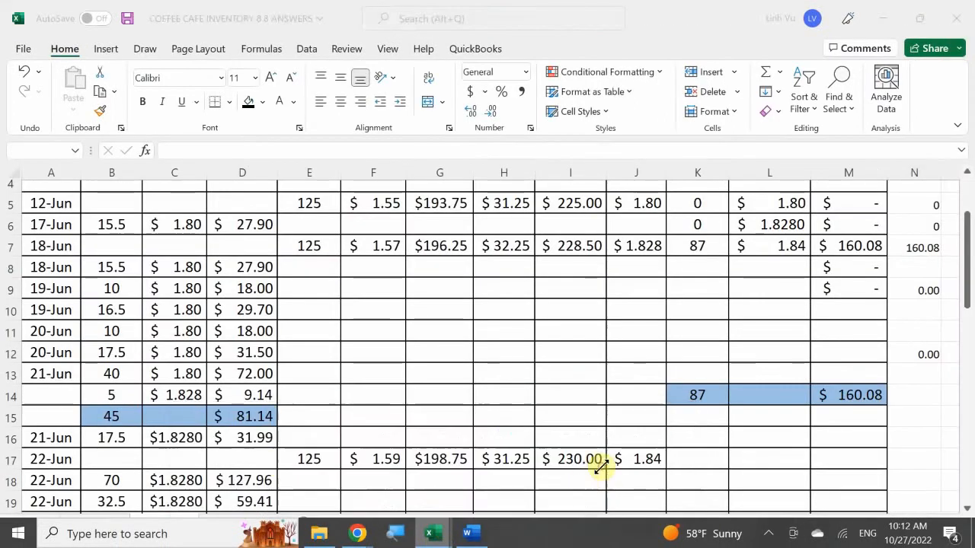
left_click(229, 524)
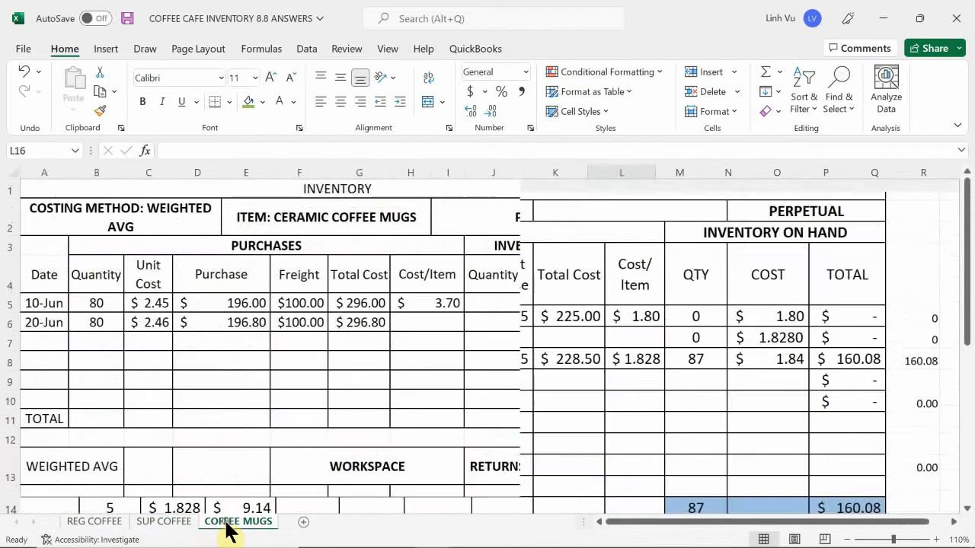
Add a purchase row in row 7 dated 6/24 with quantity 80 and unit cost 2.48
left_click(51, 342)
type("6/24")
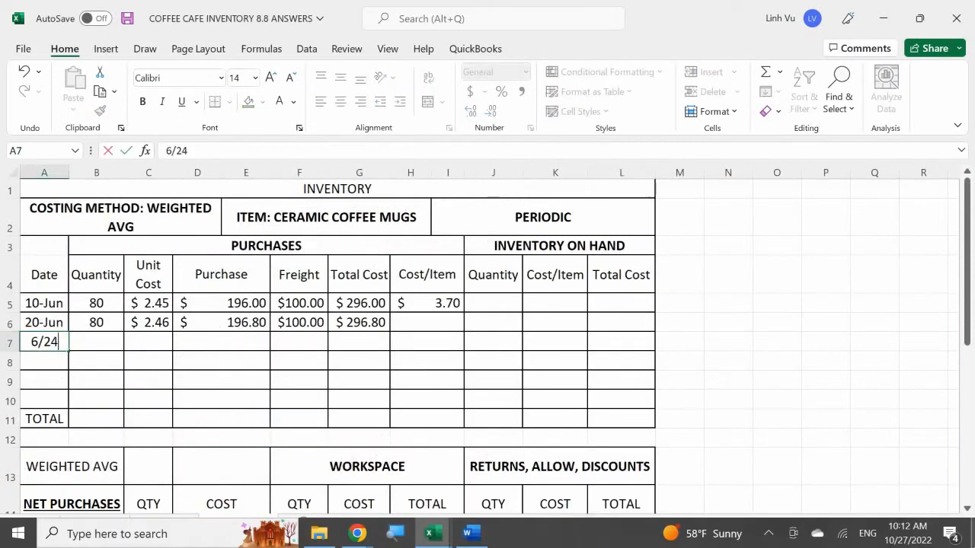
key("Return")
key("Right")
key("Up")
type("80")
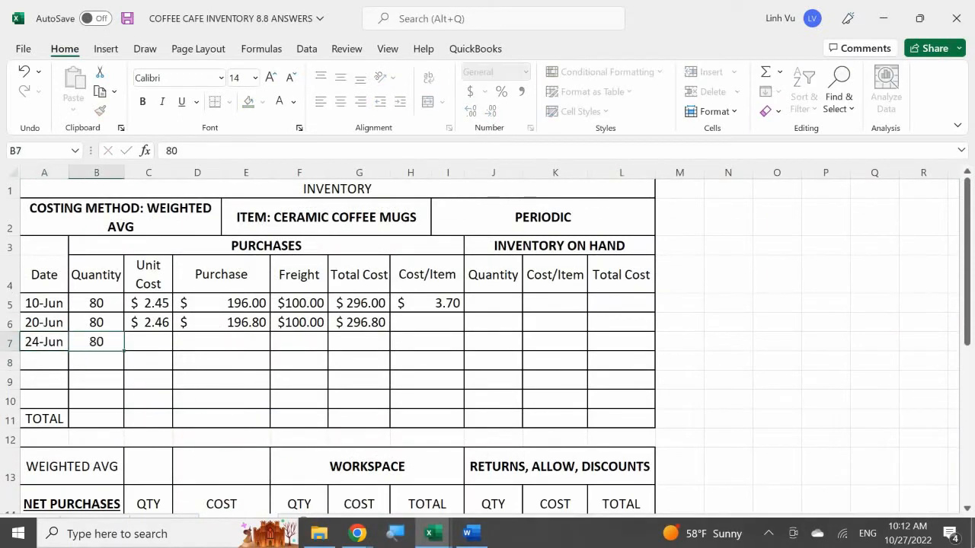
key("Return")
key("Right")
key("Up")
type("2.48")
key("Return")
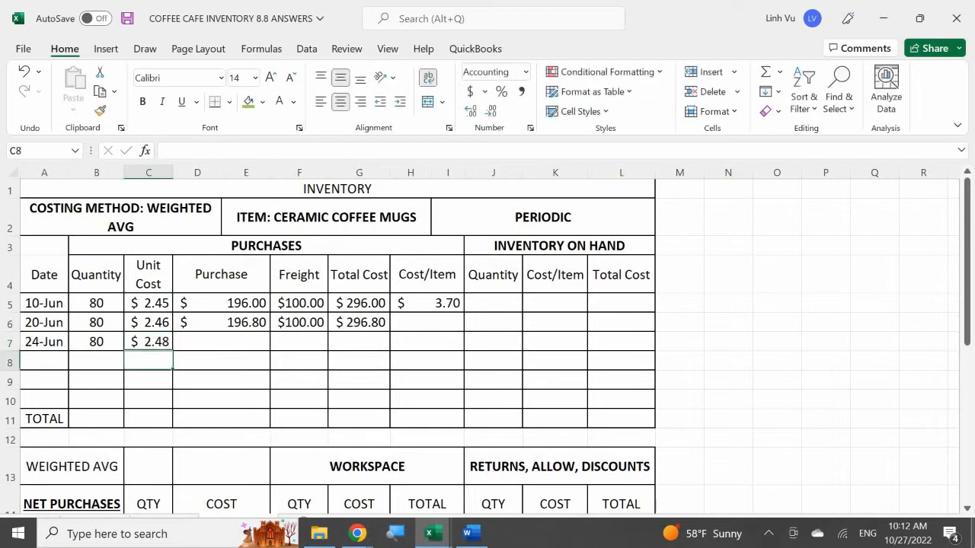
Try to calculate the 24-Jun purchase amount with a multiplication formula starting from the quantity in B7
key("Right")
key("Up")
key("F2")
type("=")
key("Left")
key("Left")
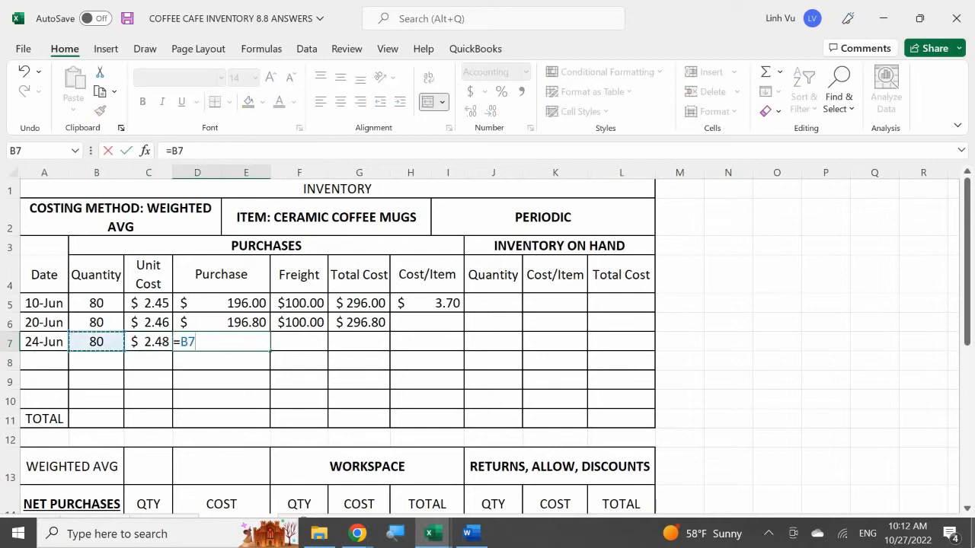
type("*")
key("Down")
key("Return")
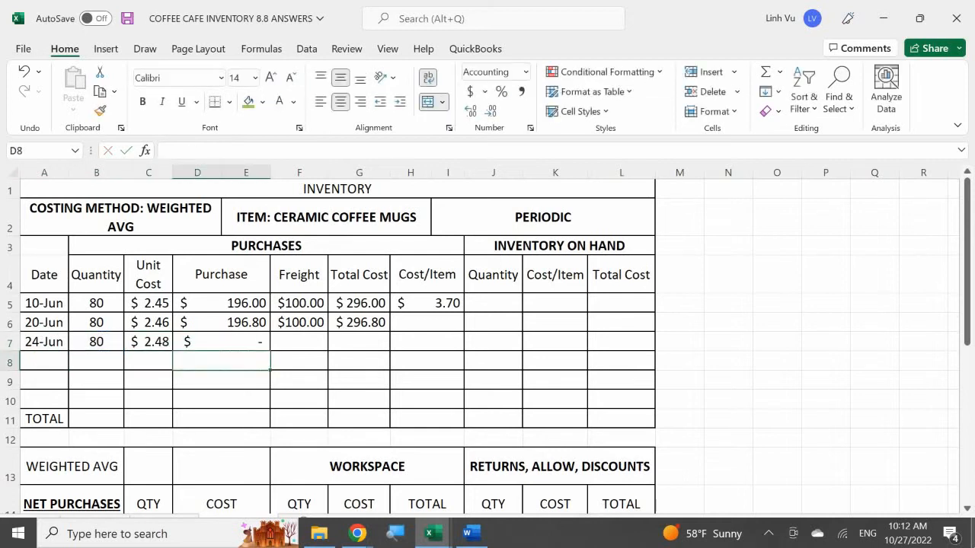
Replace the 24-Jun purchase amount with the formula =B7*C7, multiplying quantity by unit cost
key("Up")
key("F2")
key("Escape")
type("=")
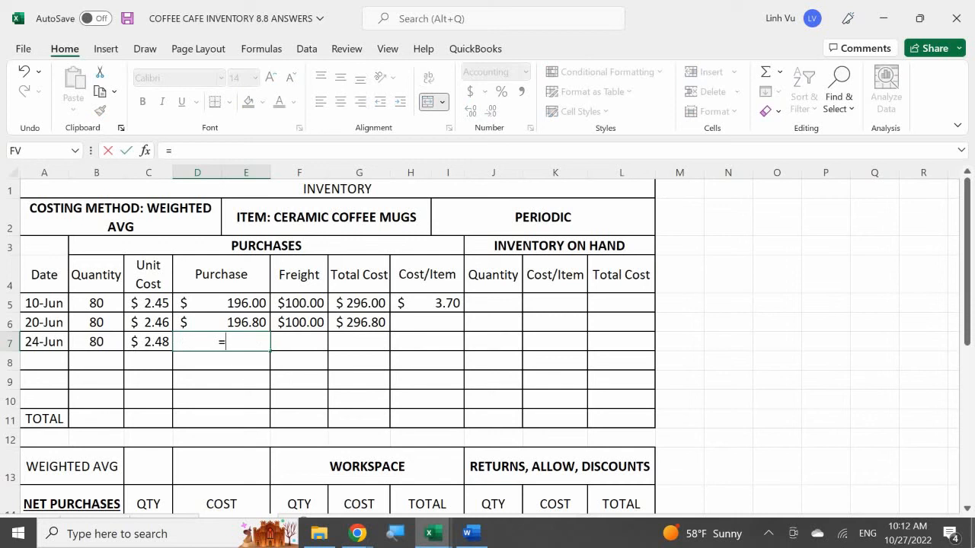
key("Left")
key("Left")
type("*")
key("Left")
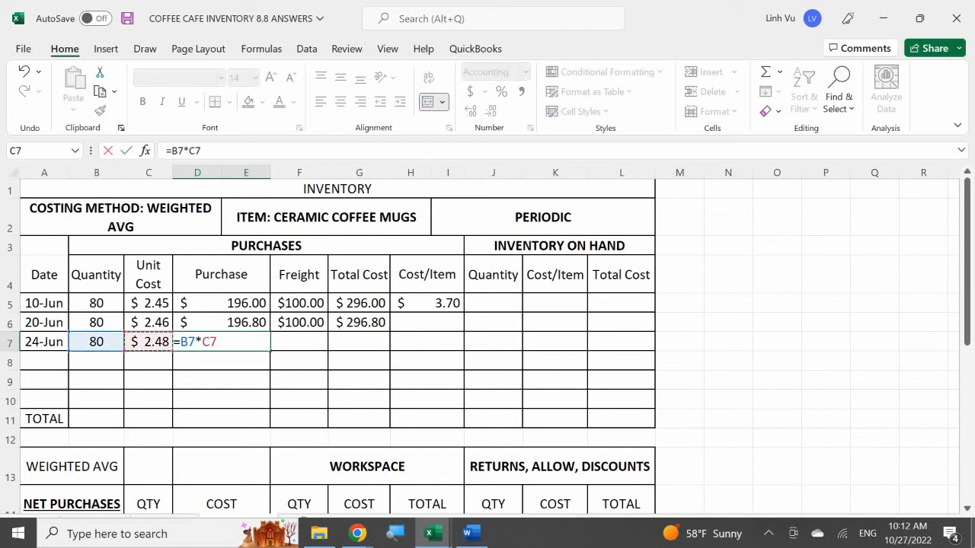
key("Return")
Enter 100 as the 24-Jun freight and calculate that row's total cost as purchase plus freight
double_click(298, 341)
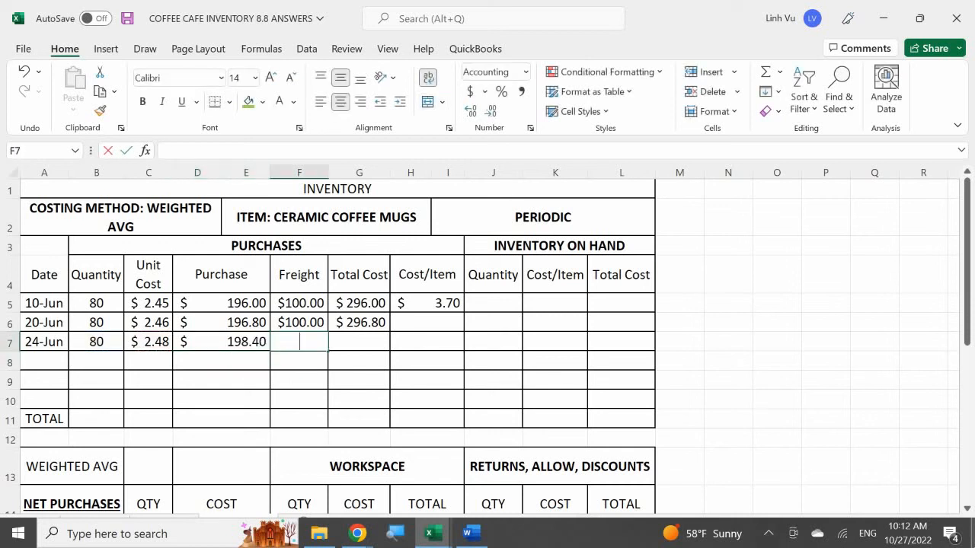
type("100")
key("Return")
key("Right")
key("Up")
type("=")
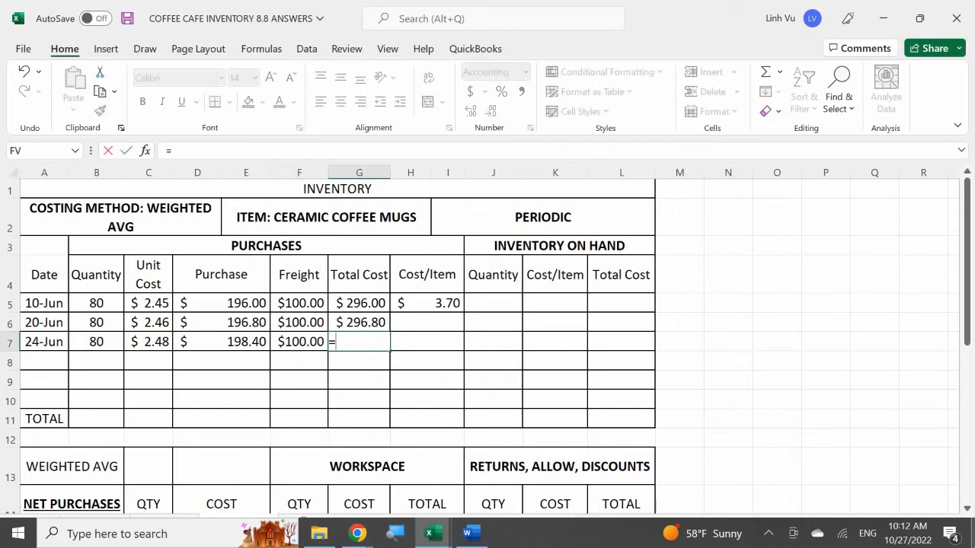
key("Left")
key("Left")
type("+")
key("Left")
key("Return")
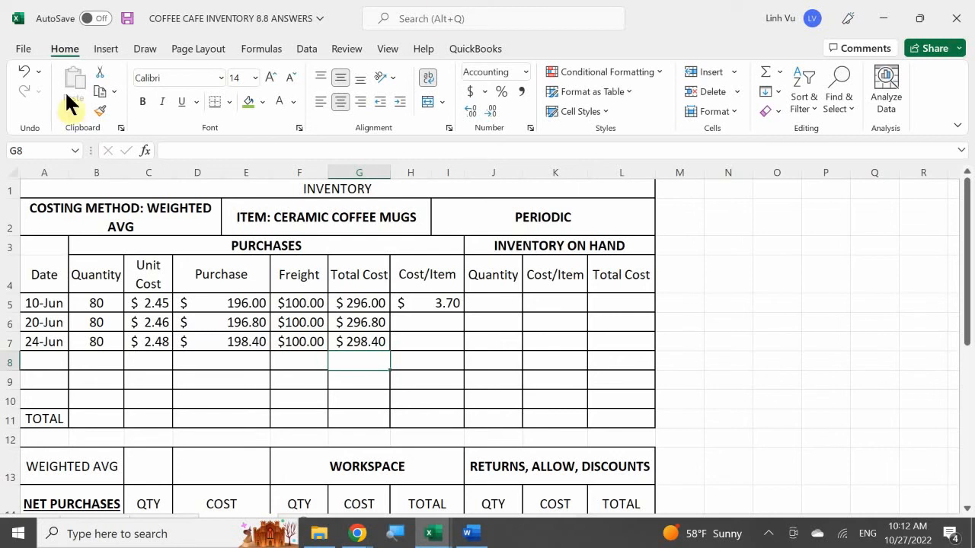
Enter a returned quantity of 5 in cell J16 of the RETURNS, ALLOW, DISCOUNTS section
scroll(544, 343, "down", 1)
scroll(543, 346, "down", 1)
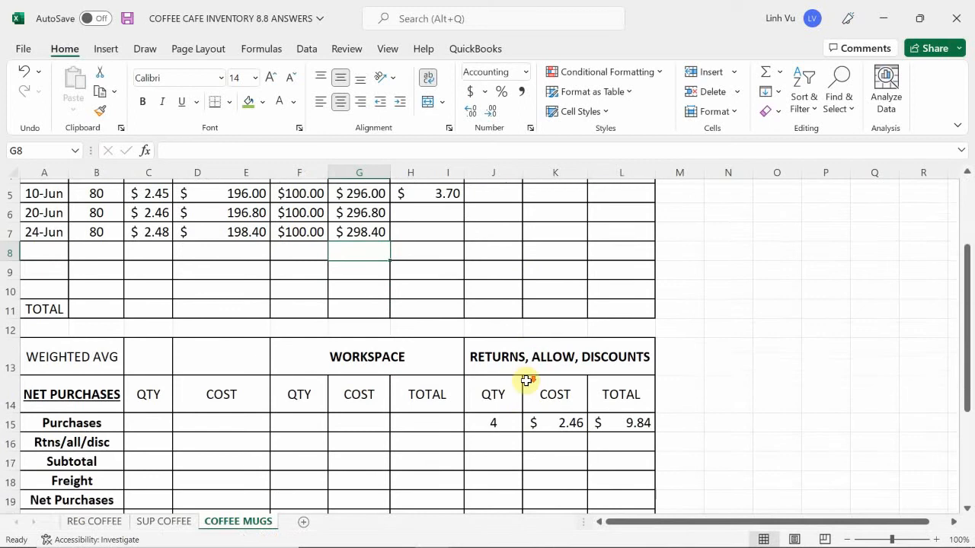
left_click(498, 420)
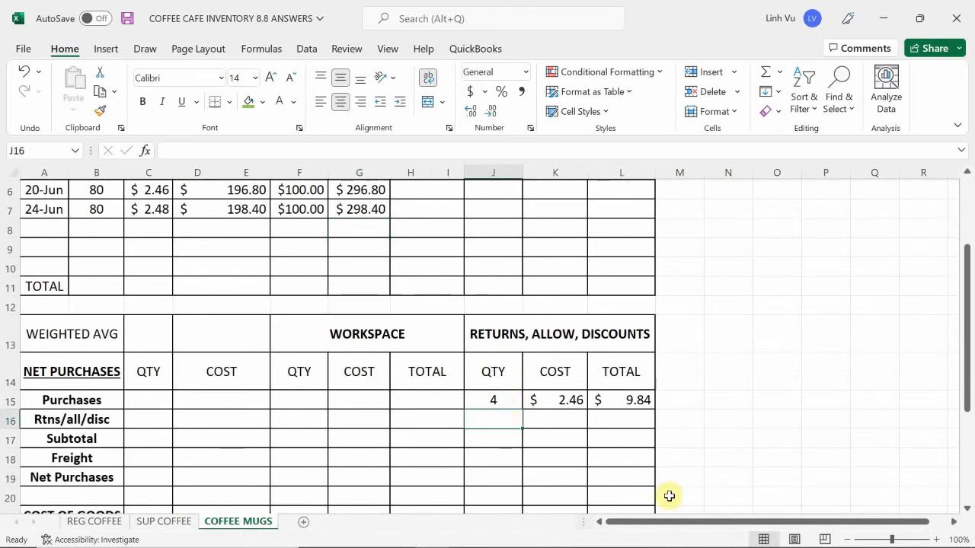
type("=")
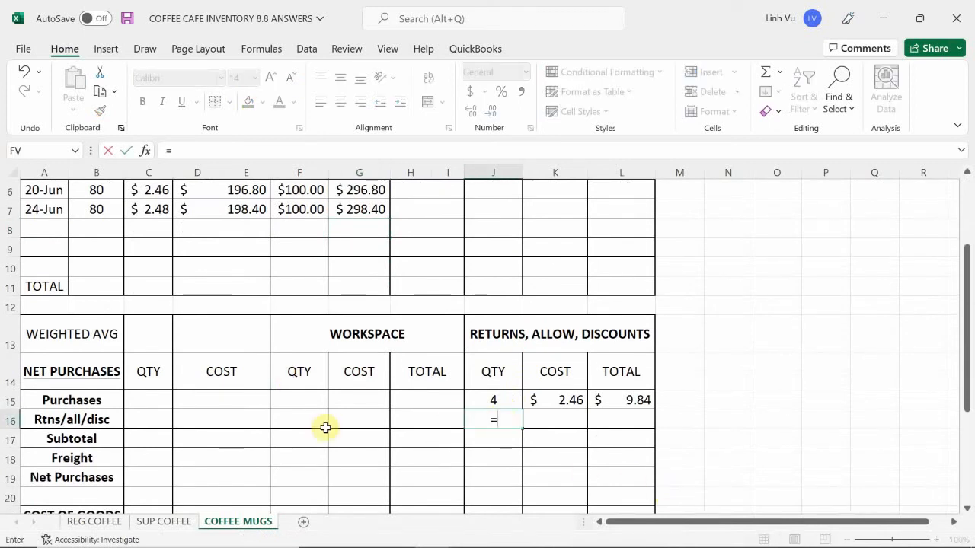
key("Escape")
type("5")
key("Return")
scroll(325, 428, "up", 3)
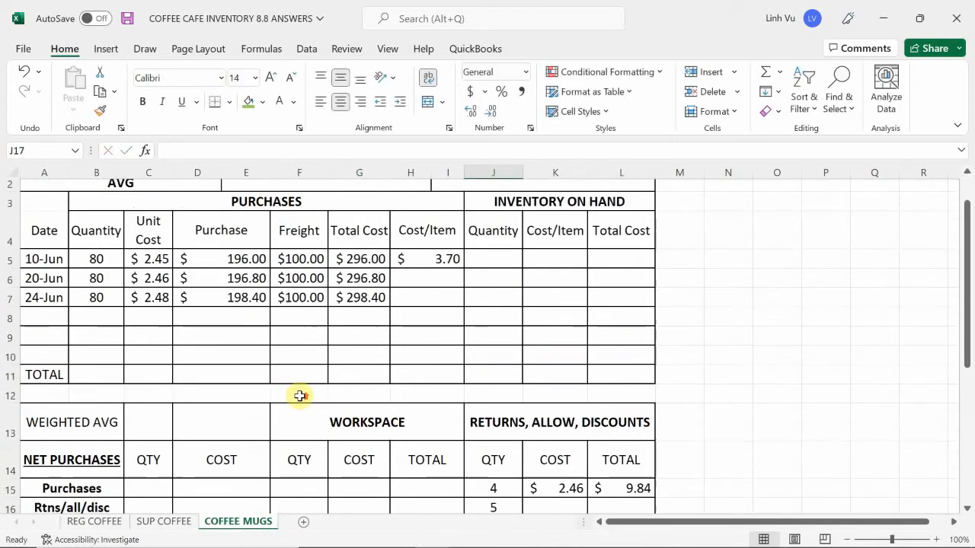
scroll(299, 396, "down", 1)
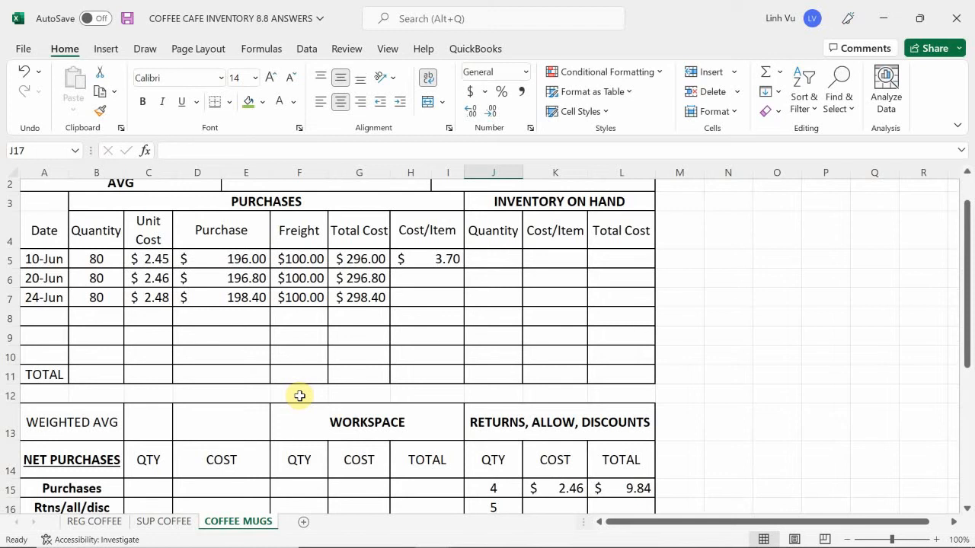
Check the Word scenario document for the broken ceramic cup return instructions, returning to the COFFEE MUGS inventory sheet
mouse_move(235, 537)
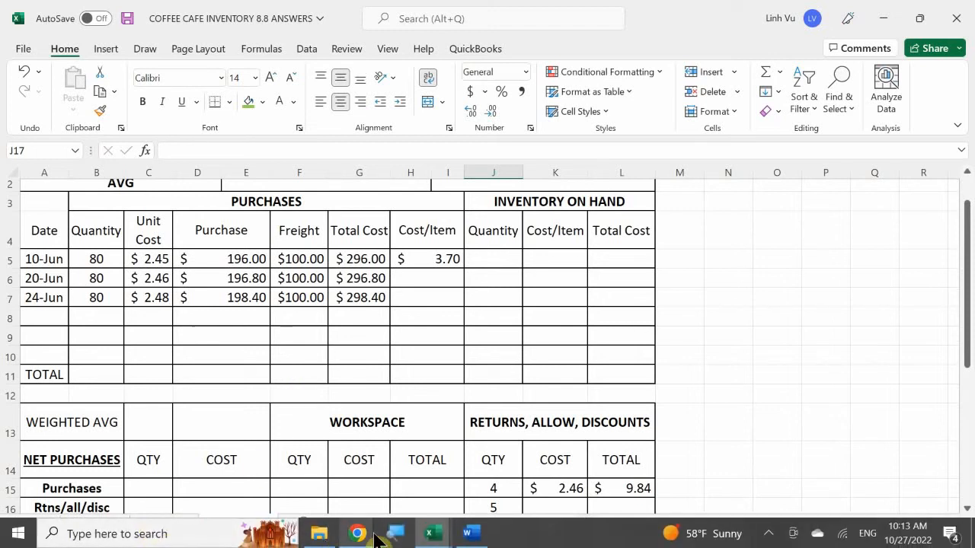
mouse_move(448, 537)
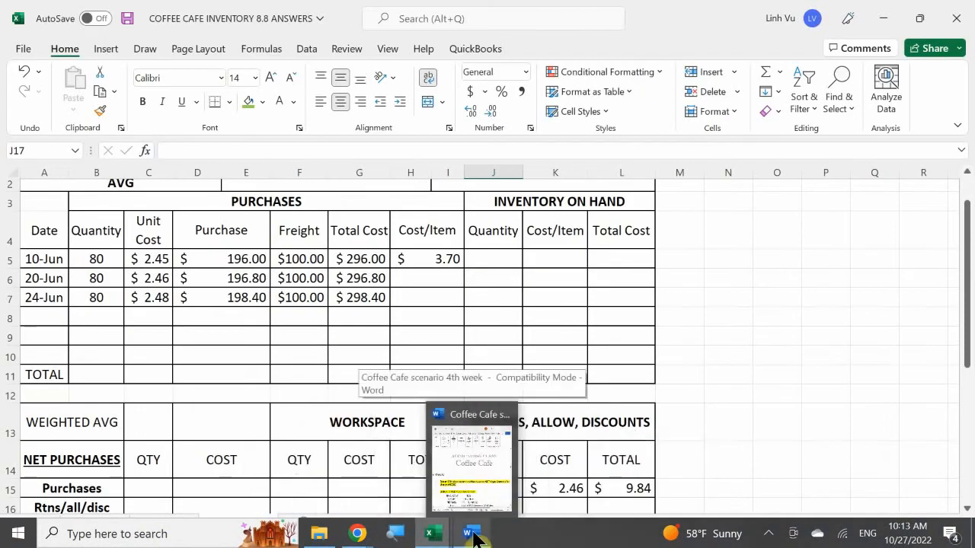
left_click(472, 536)
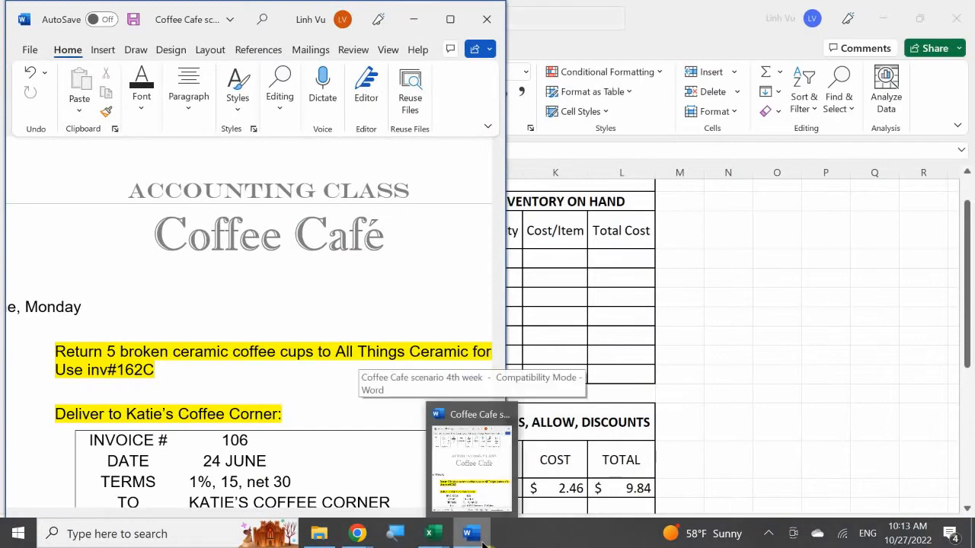
left_click(466, 533)
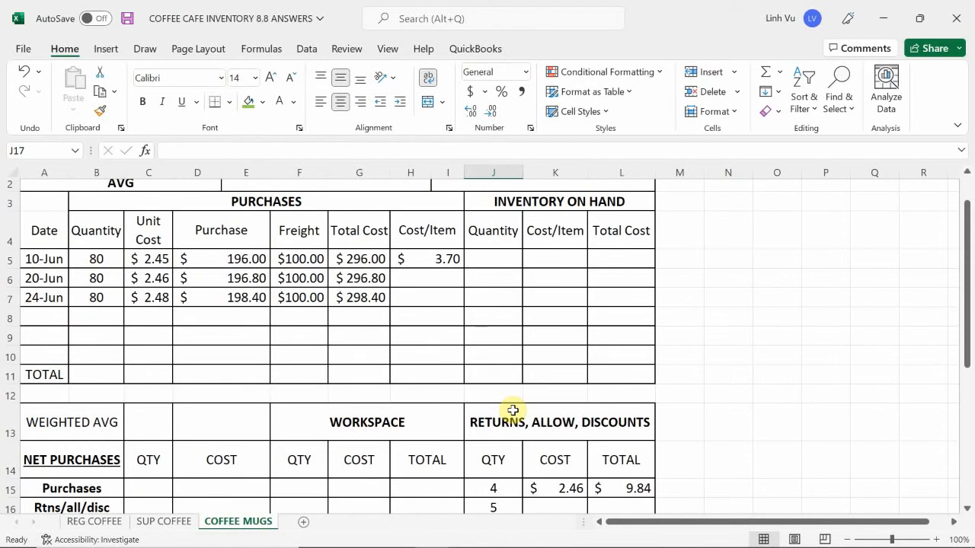
Link the cost of the returned mugs in K16 to the 24-Jun unit cost with the formula =C7
scroll(512, 410, "down", 1)
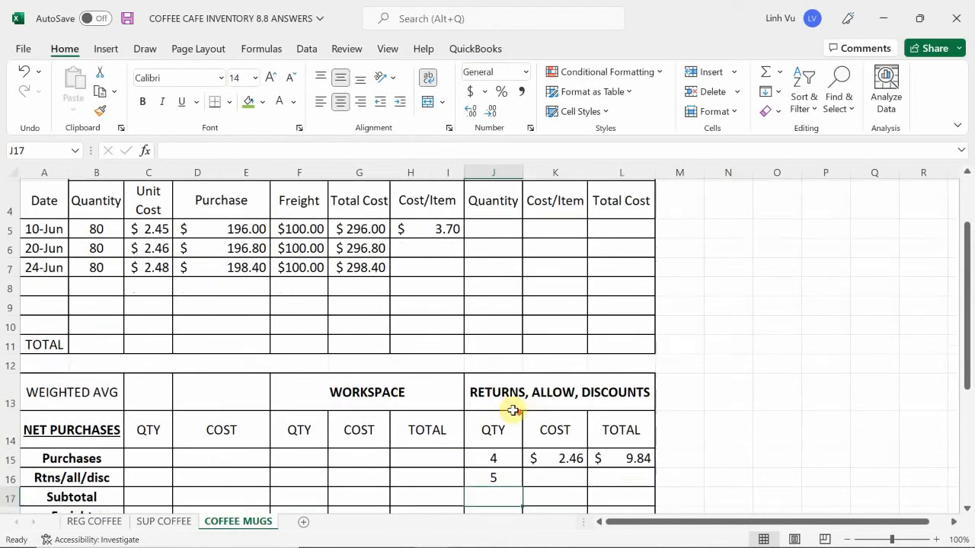
scroll(512, 411, "up", 1)
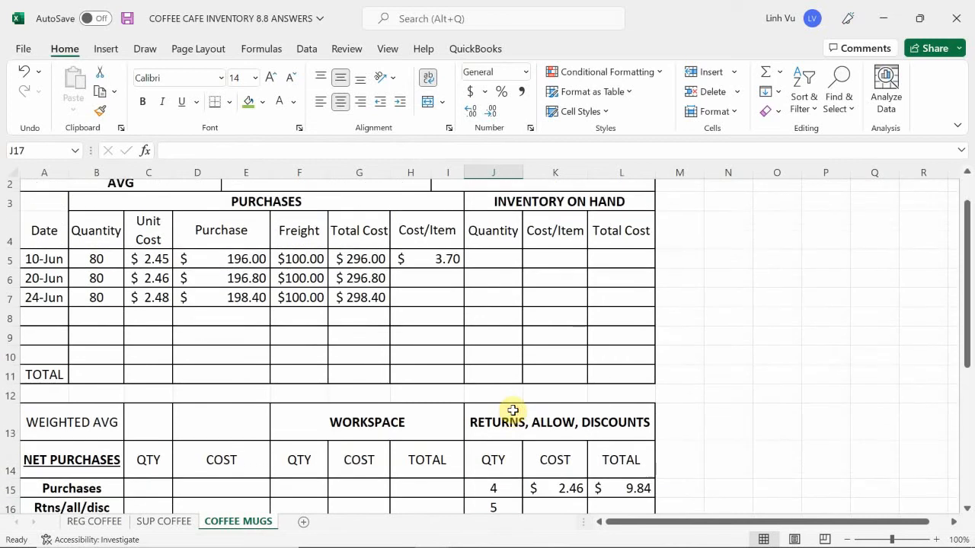
scroll(512, 411, "down", 1)
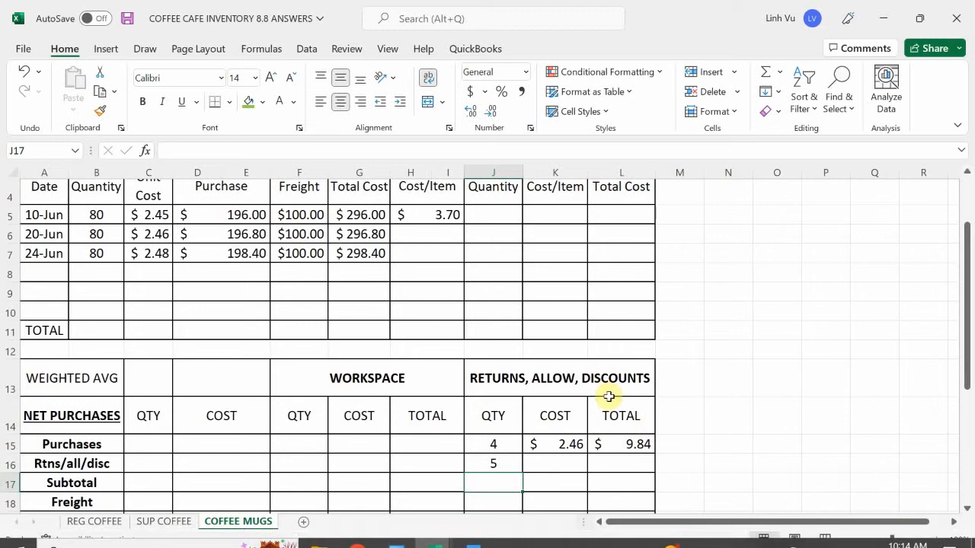
left_click(555, 466)
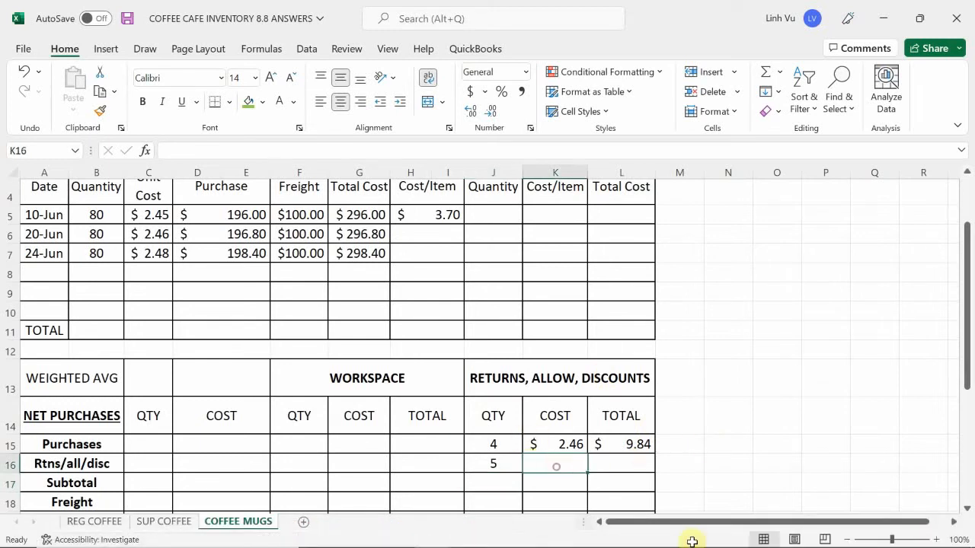
type("=")
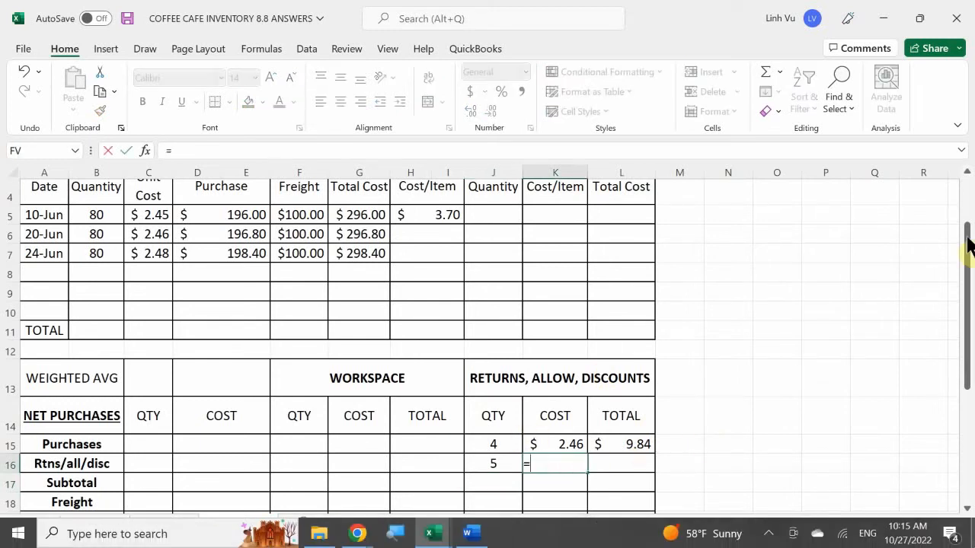
left_click(145, 253)
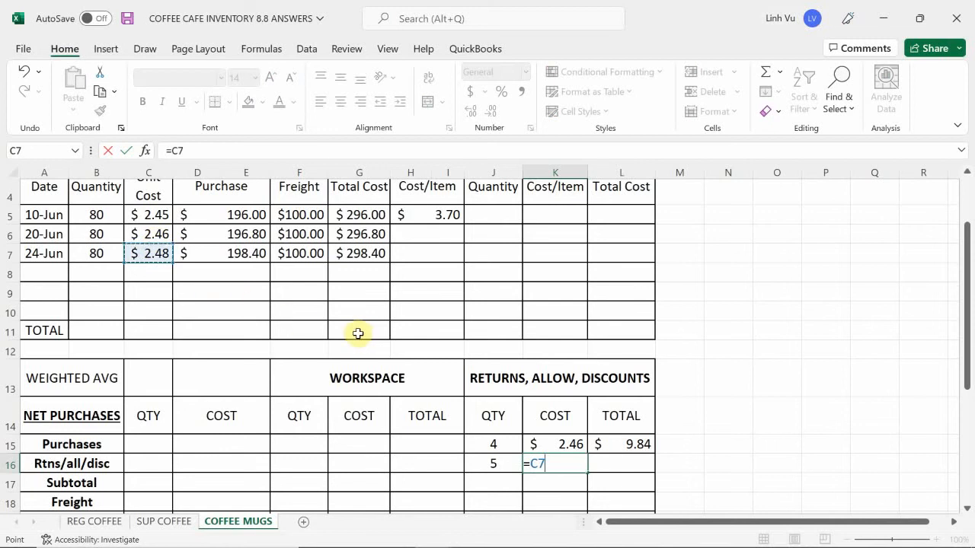
key("Return")
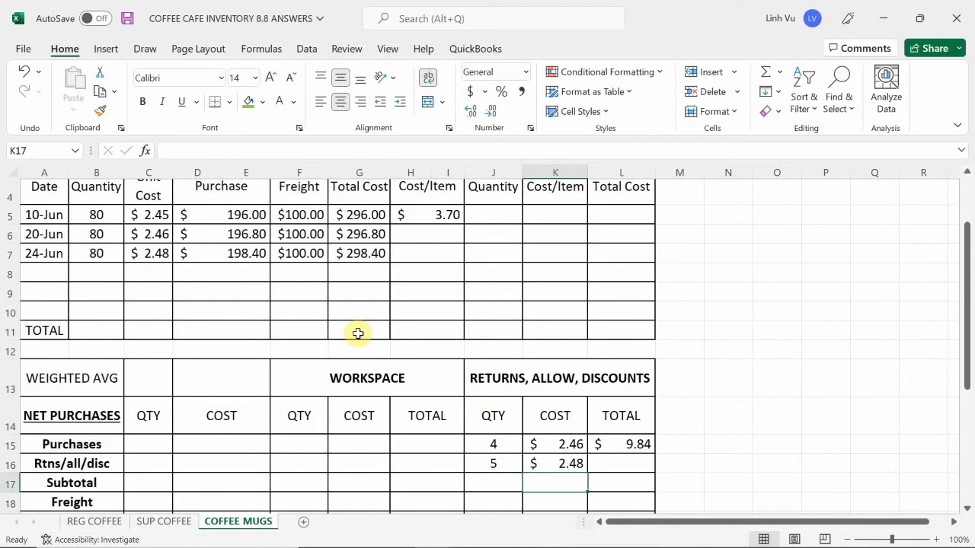
Fill the 10-Jun Cost/Item formula down to the 20-Jun and 24-Jun purchase rows
scroll(438, 296, "up", 1)
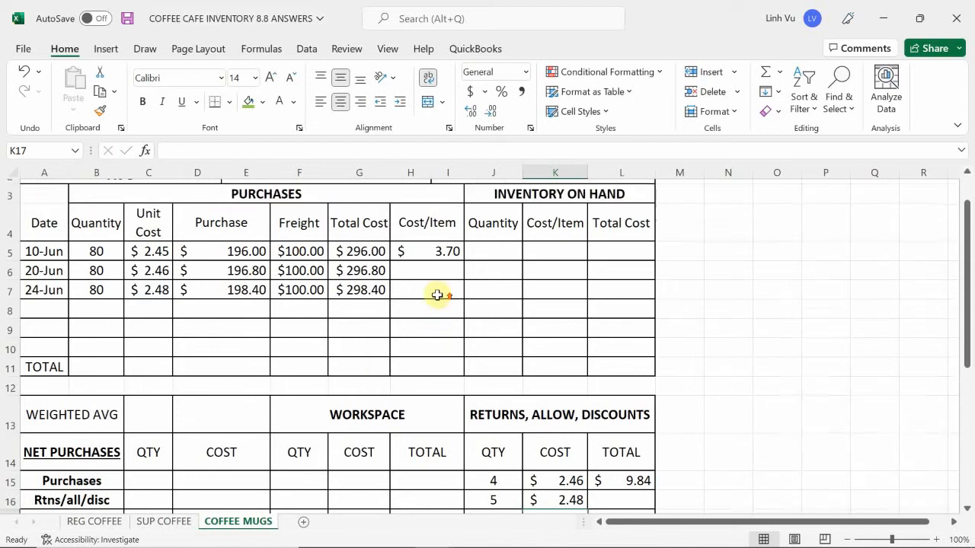
scroll(438, 296, "up", 1)
left_click(435, 257)
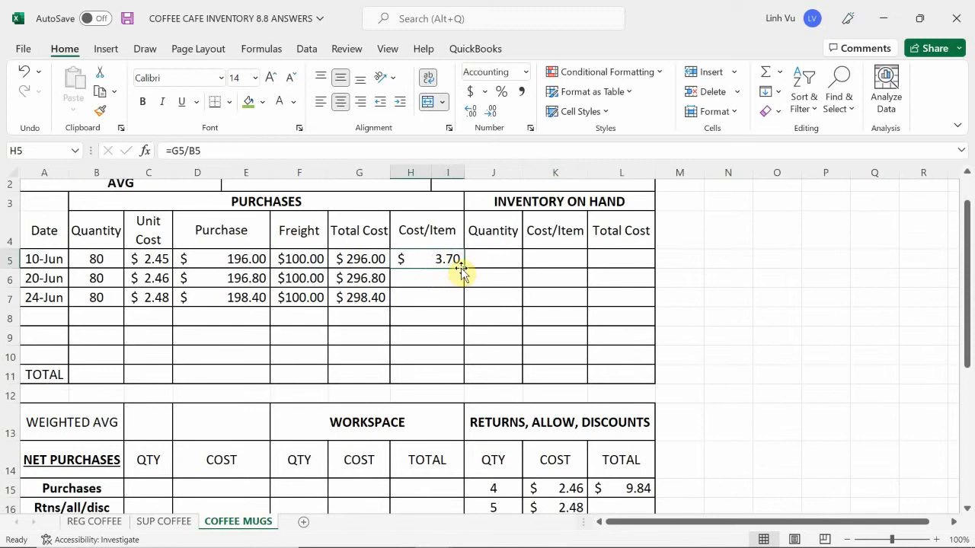
left_click_drag(461, 268, 462, 308)
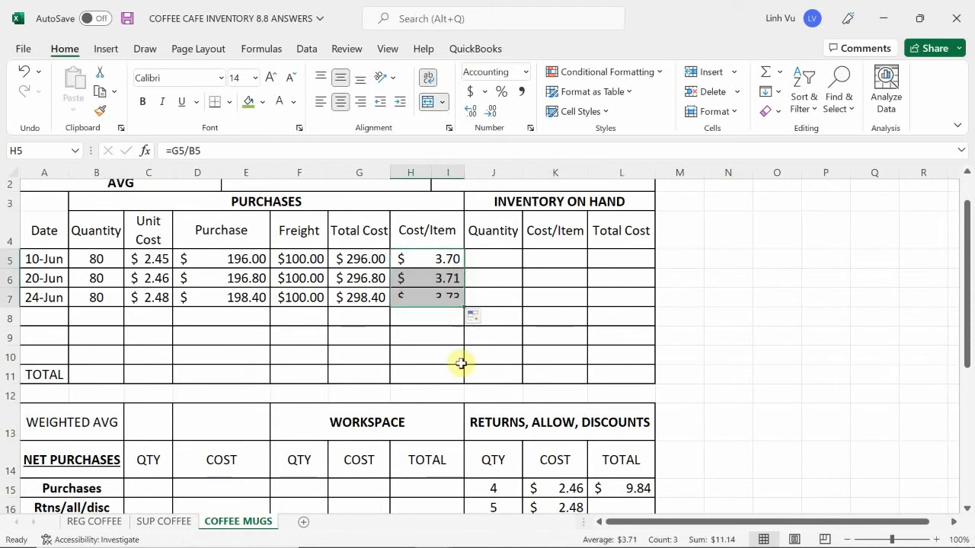
left_click(419, 329)
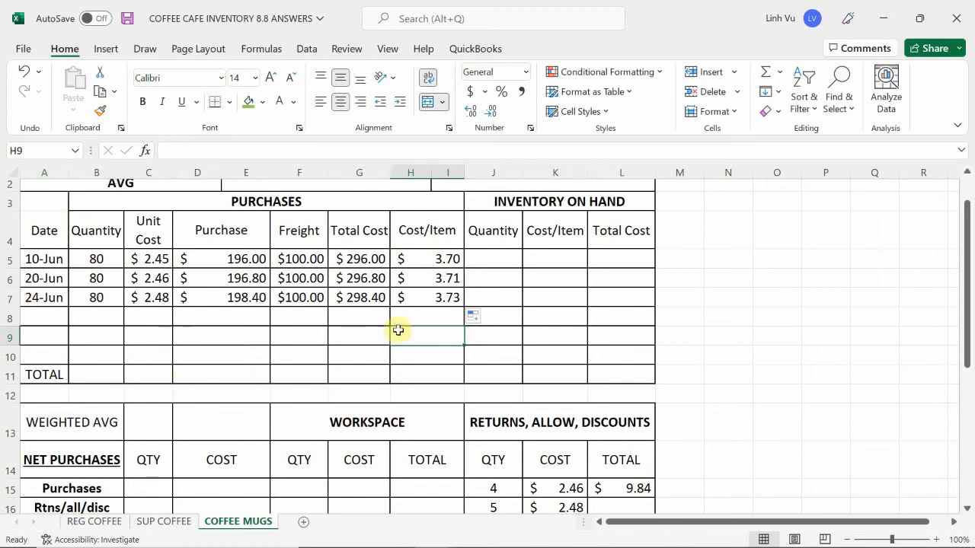
Calculate the mug return total in L16 with =J16*K16 and apply the dollar accounting format to it
scroll(438, 343, "down", 3)
scroll(421, 363, "up", 1)
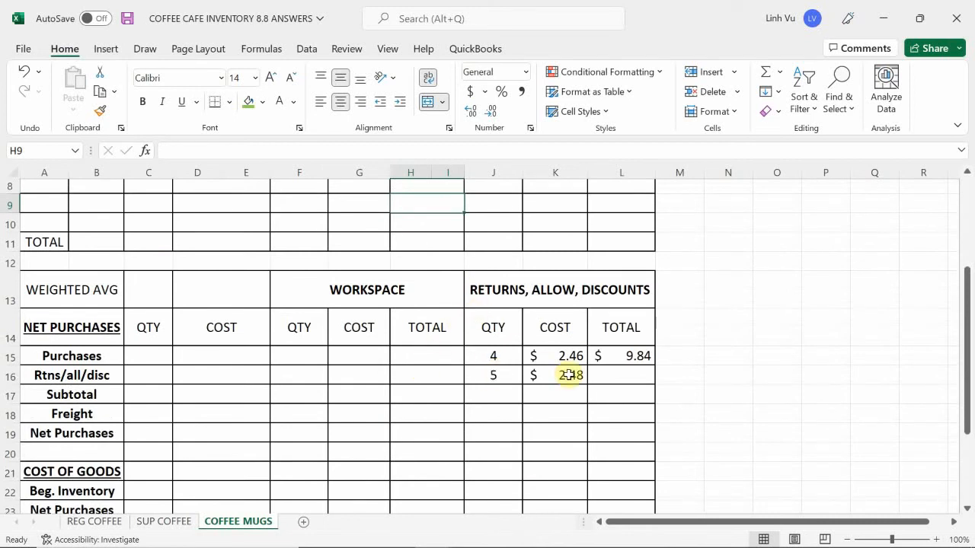
left_click(617, 374)
type("=")
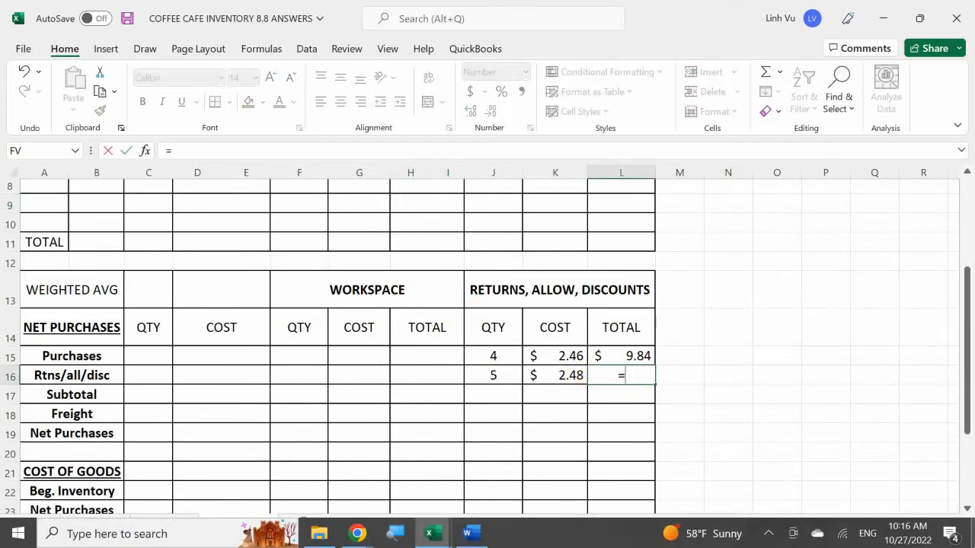
key("Left")
key("Left")
type("*")
key("Left")
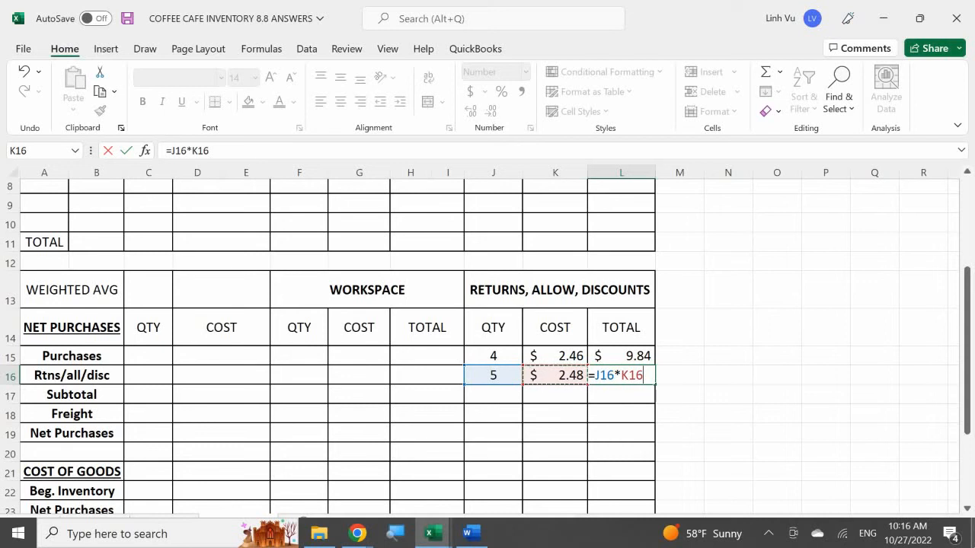
key("Return")
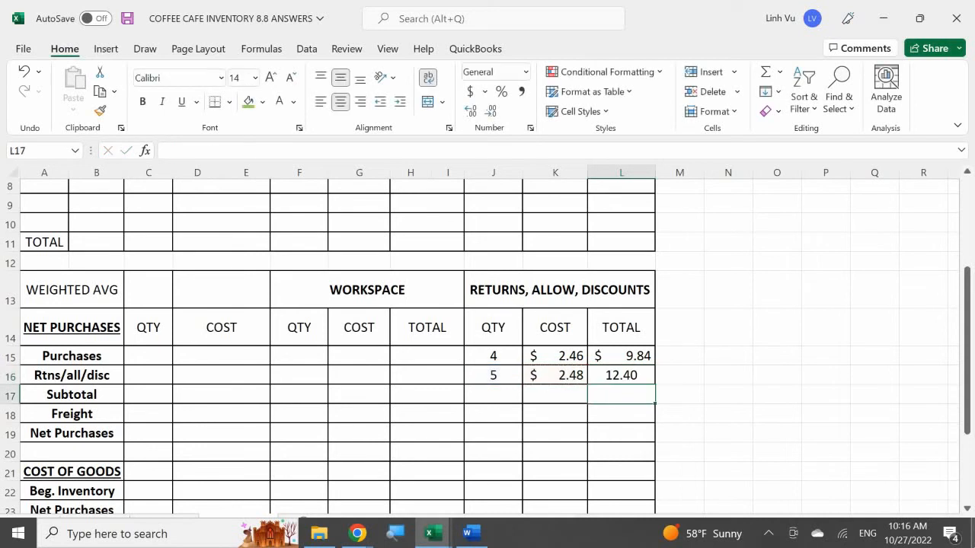
left_click(627, 373)
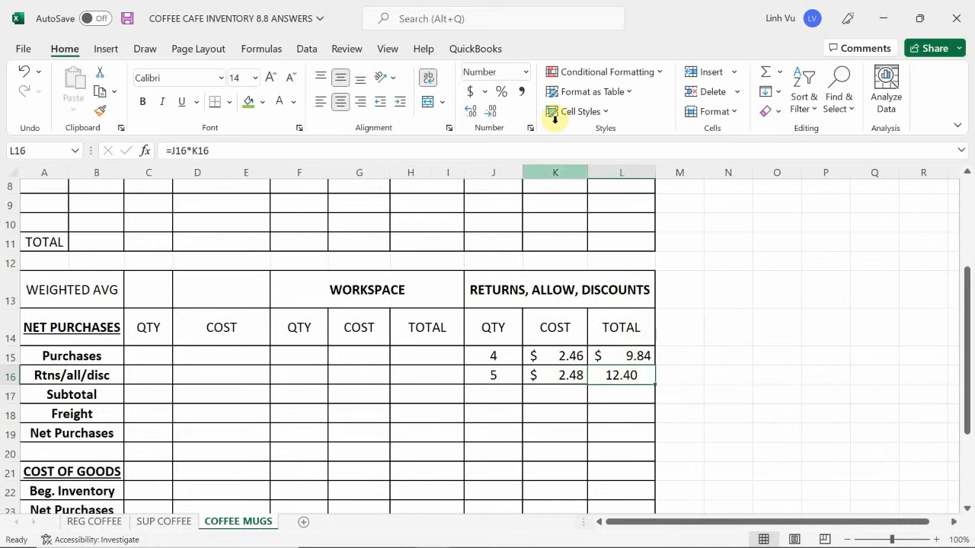
left_click(469, 91)
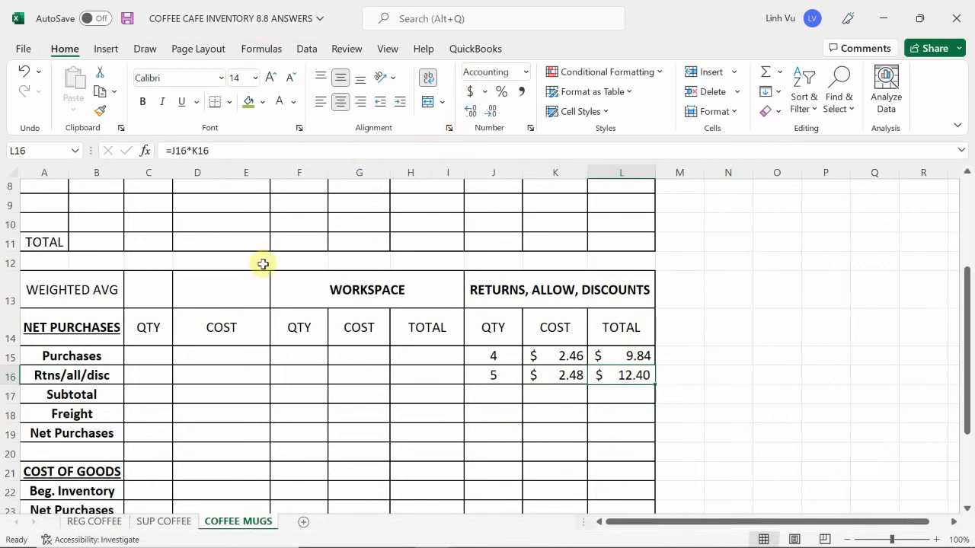
Switch to the general journal workbook and start a new entry dated 6/24 in cell A528
mouse_move(411, 521)
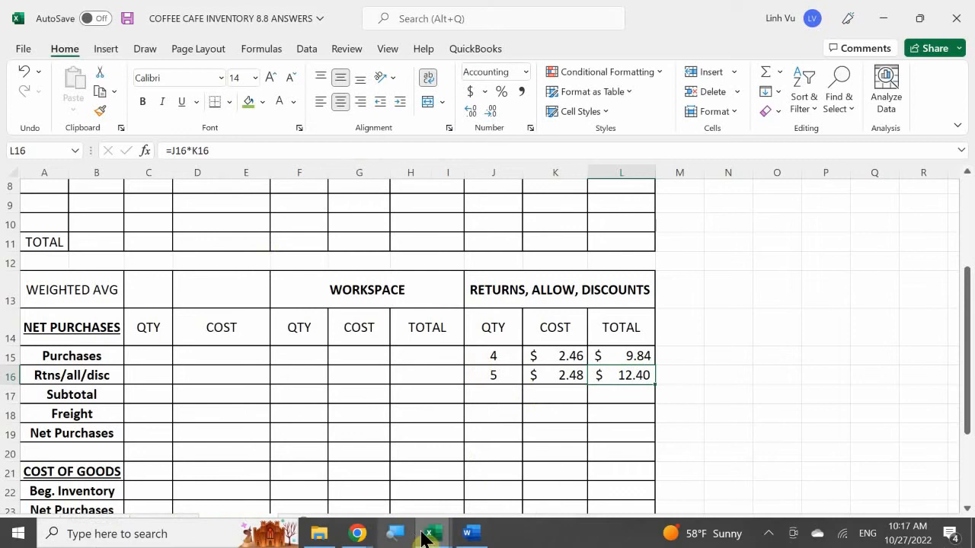
left_click(431, 533)
left_click(227, 466)
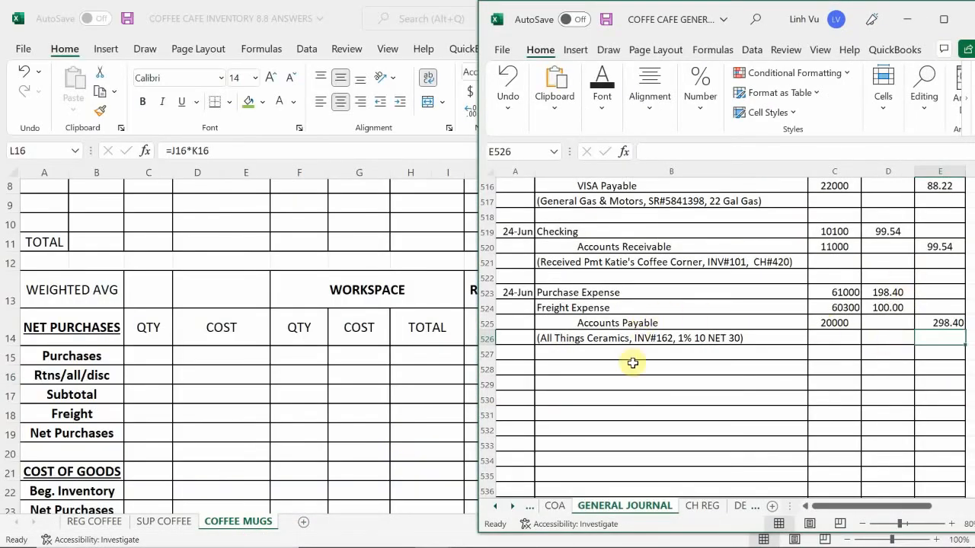
scroll(632, 363, "up", 1)
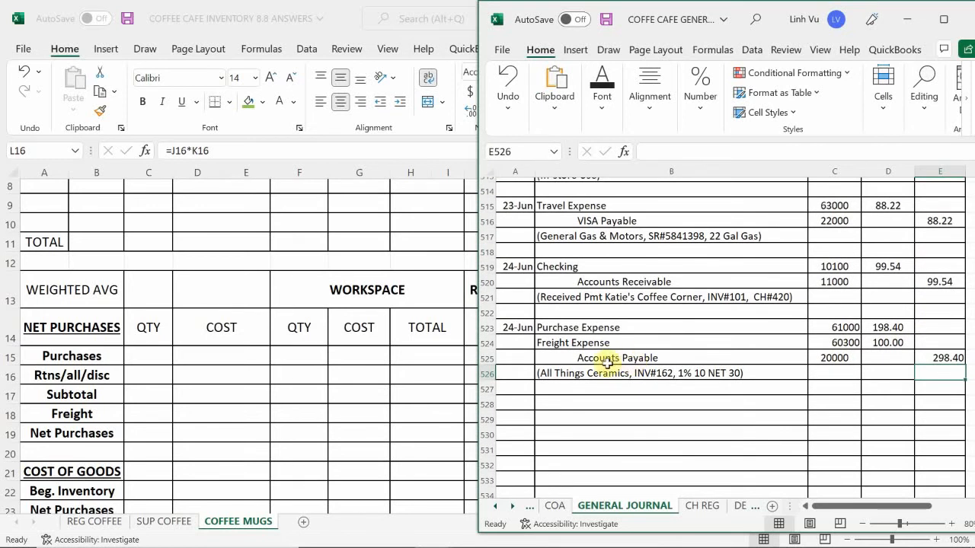
left_click(516, 405)
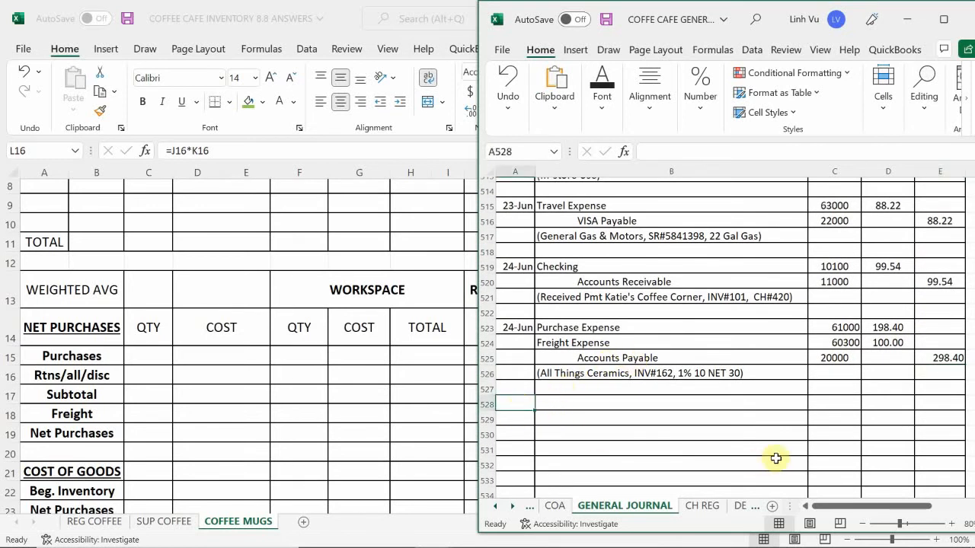
type("6/")
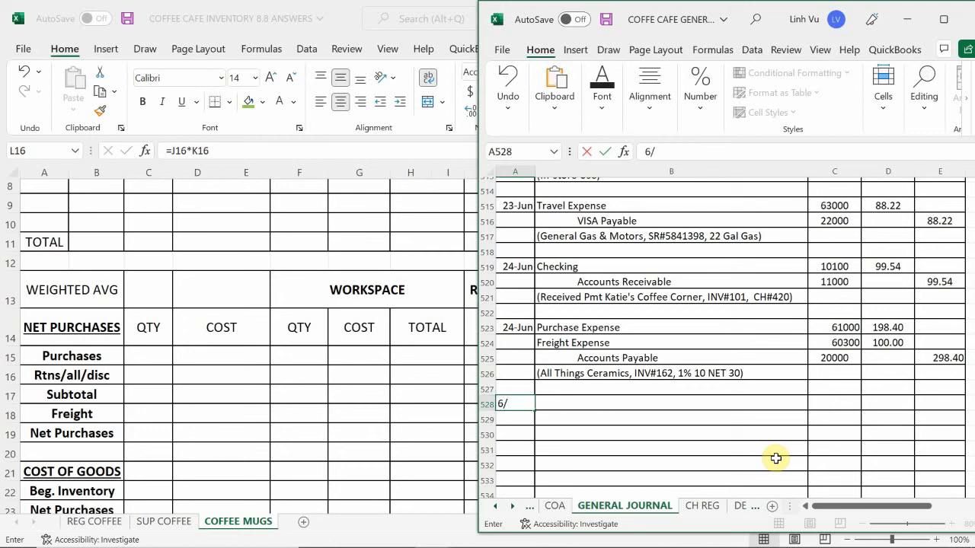
type("24")
key("Return")
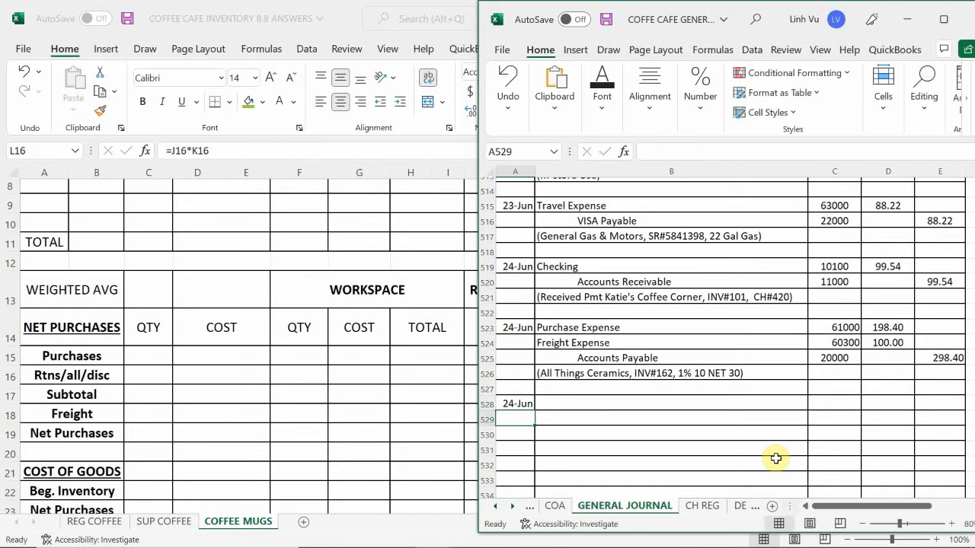
Display the Word scenario's return instructions beside the general journal and go back to the new journal entry
mouse_move(396, 539)
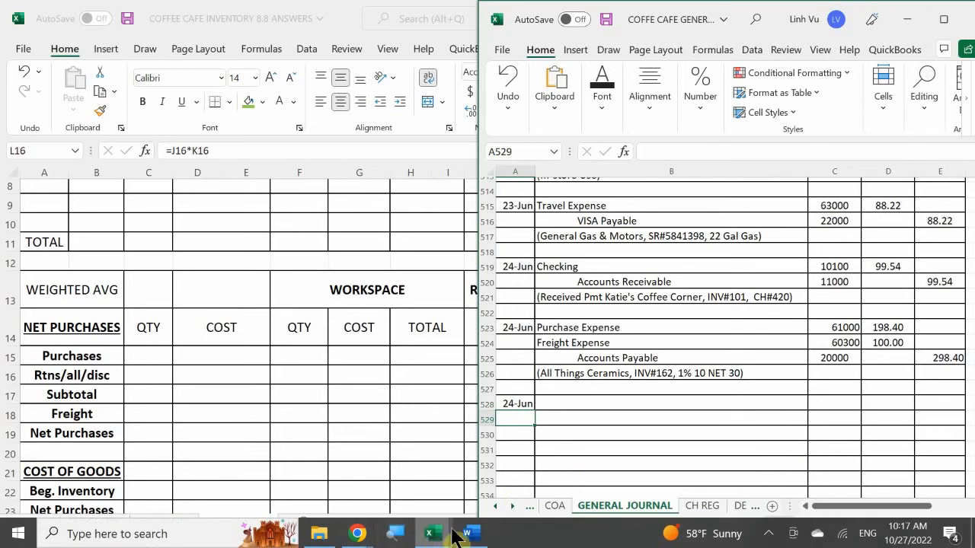
mouse_move(434, 531)
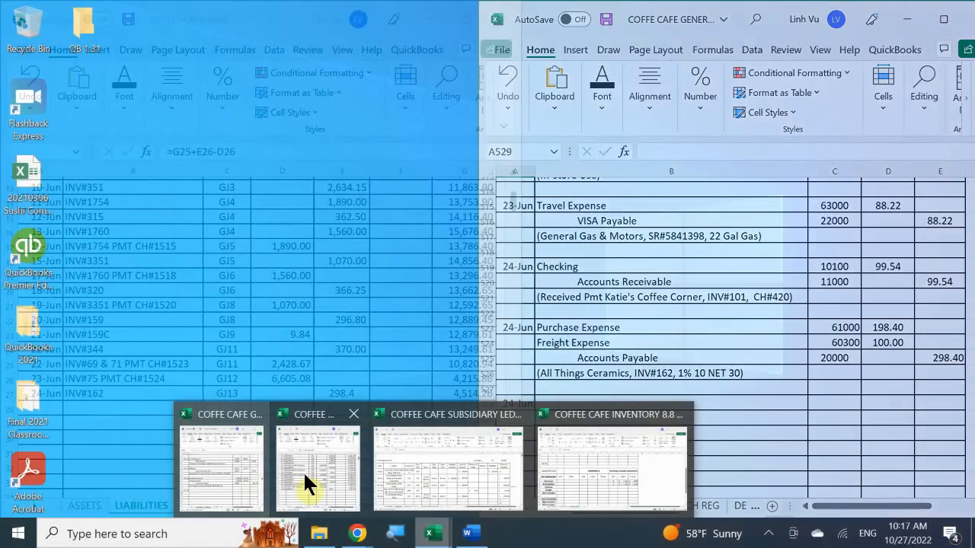
left_click(200, 460)
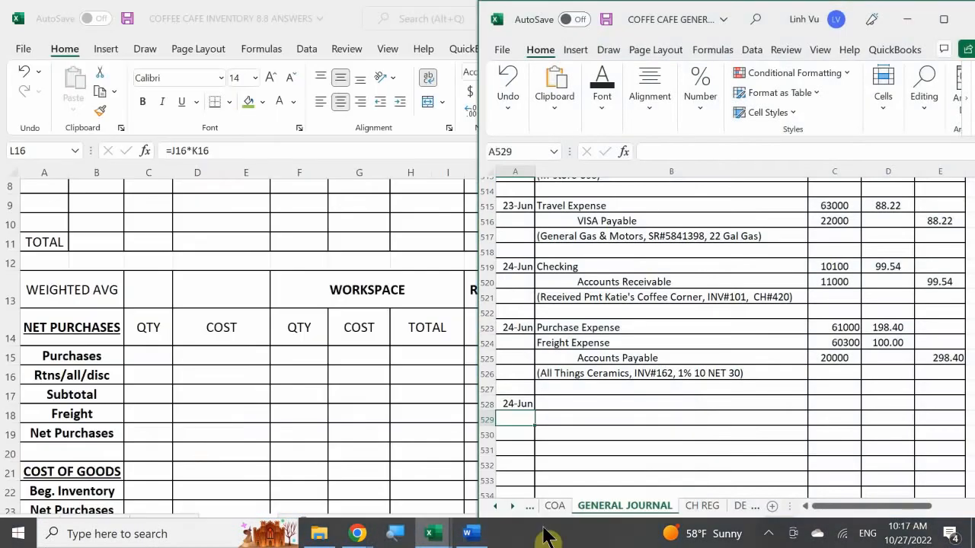
left_click(469, 534)
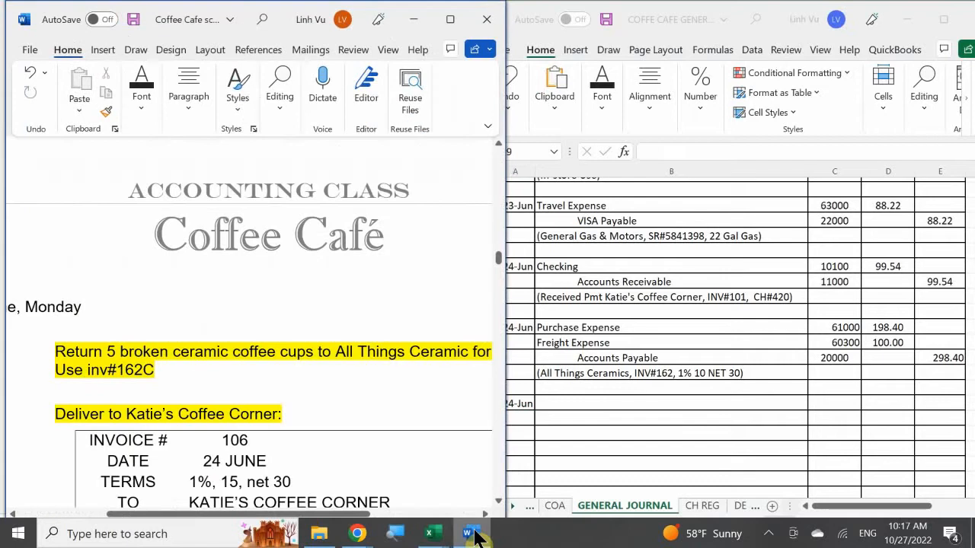
left_click(569, 427)
scroll(579, 396, "down", 1)
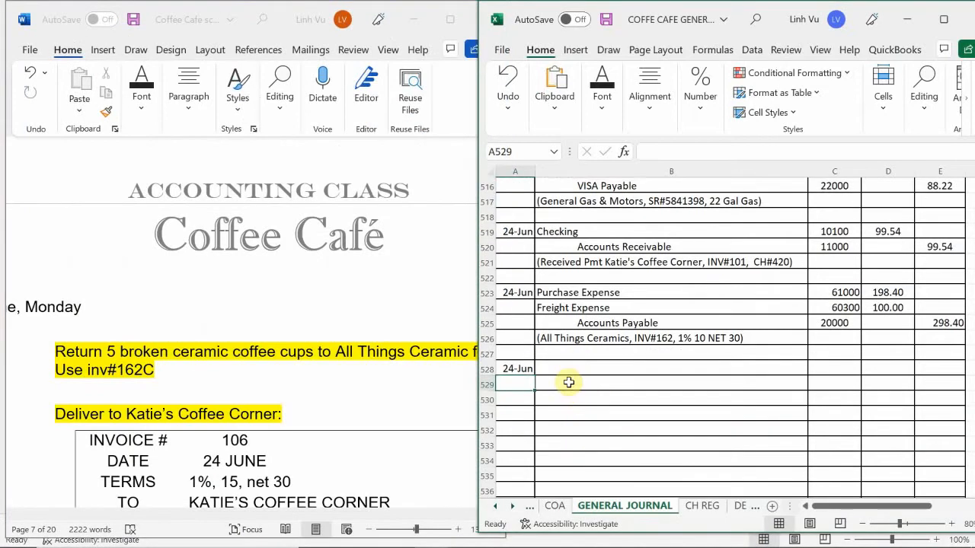
Enter Accounts Payable in B528 as the debit account of the 24-Jun entry, with account code 20000 in C528
left_click(563, 371)
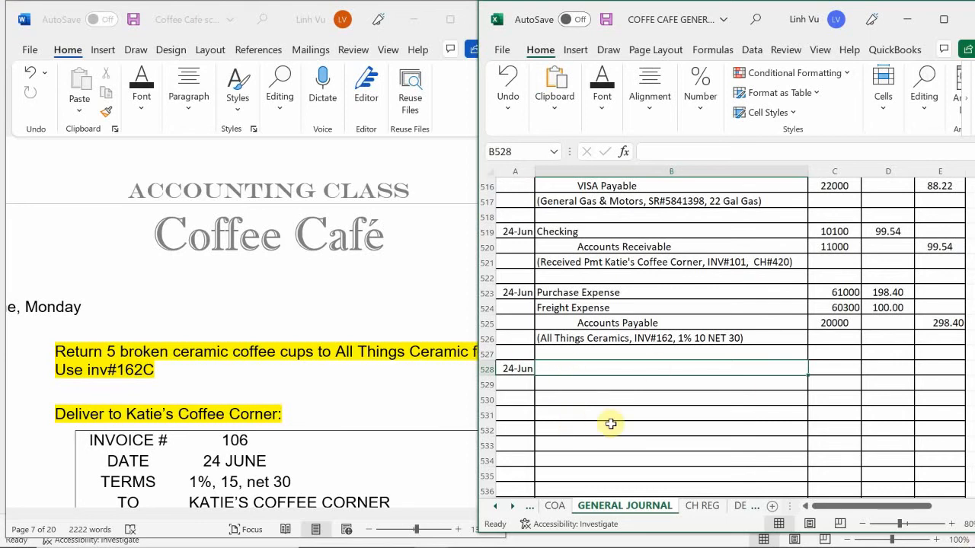
type("Ac")
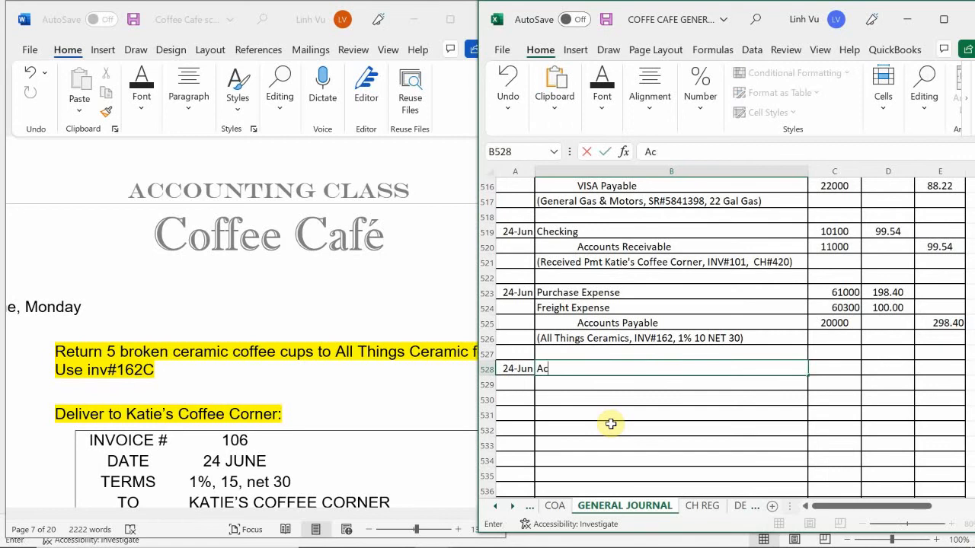
type("counts Payable")
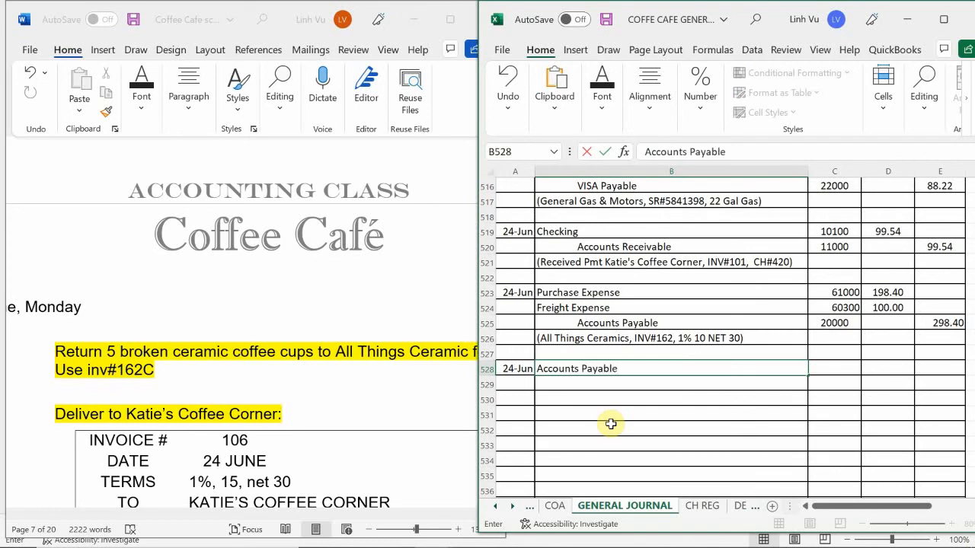
key("Return")
key("Up")
key("Right")
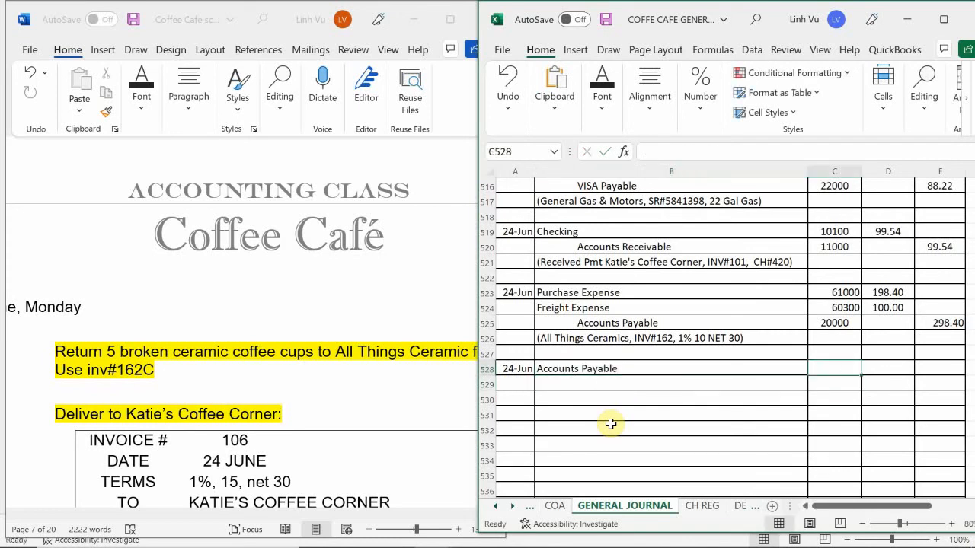
type("20000")
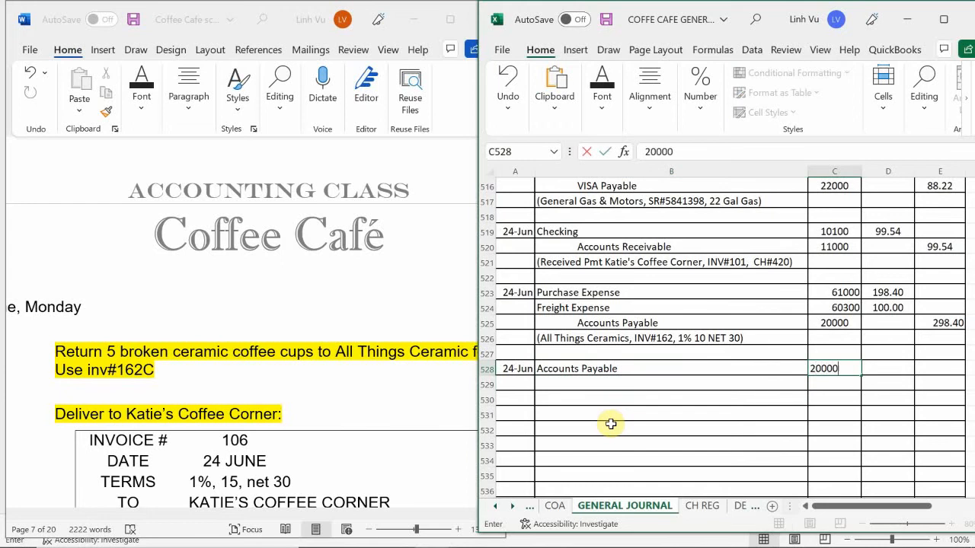
key("Return")
key("Left")
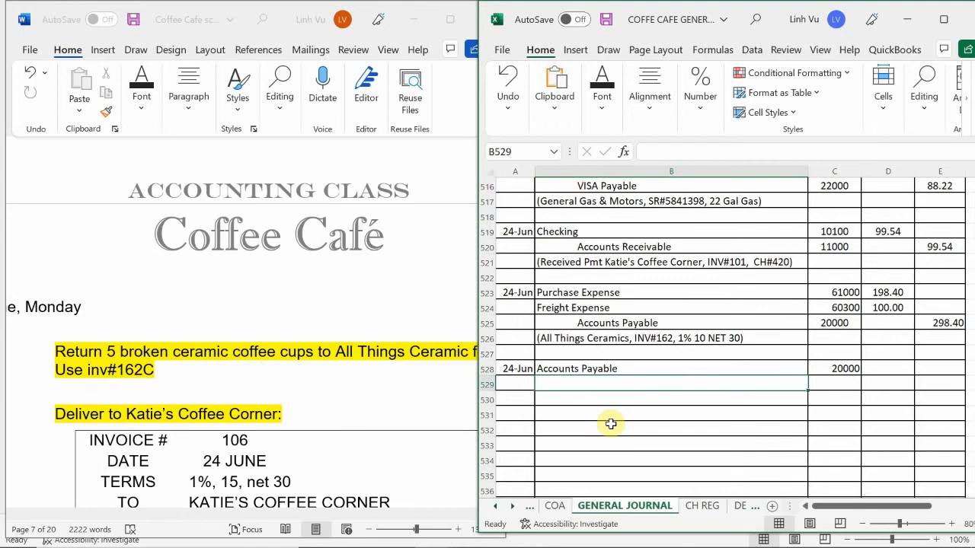
Consult the chart of accounts, and enter Purchase Returns & Allowances, indented, in B529 of the general journal with account code 61500 in C529
mouse_move(575, 541)
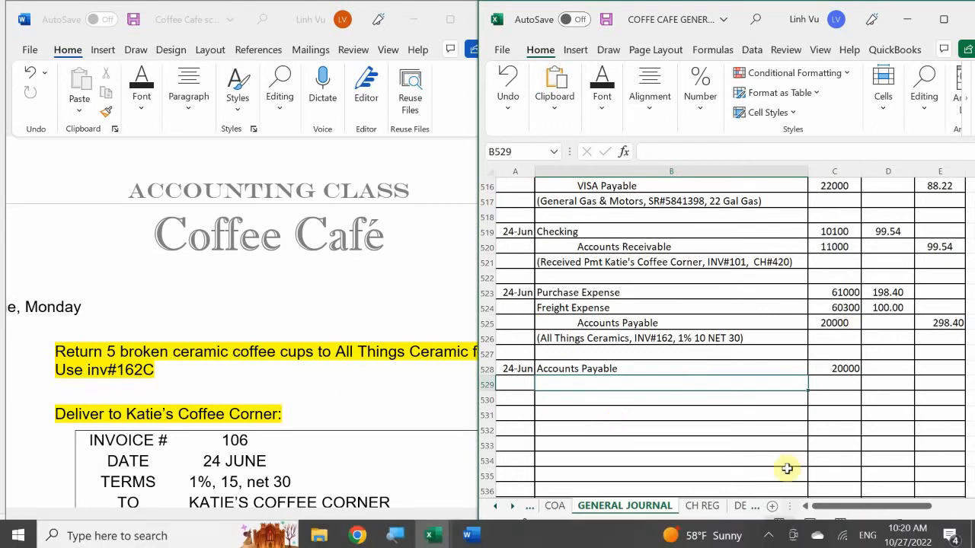
left_click(554, 506)
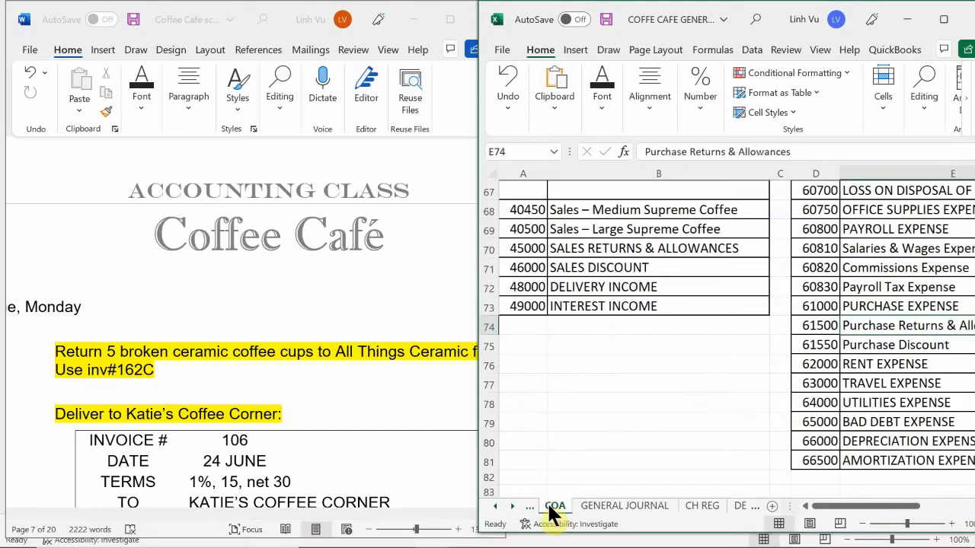
scroll(770, 342, "up", 3)
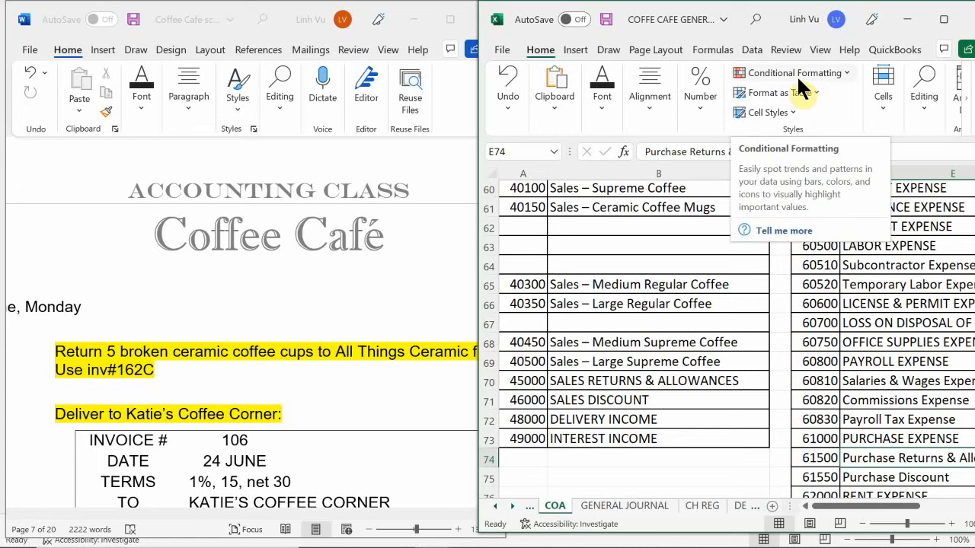
left_click(638, 505)
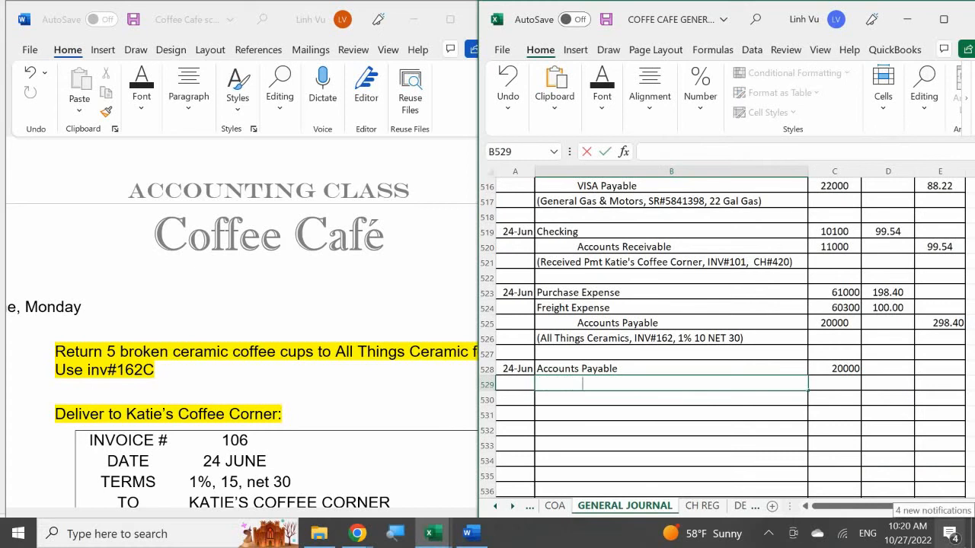
type("Purchase Retirns")
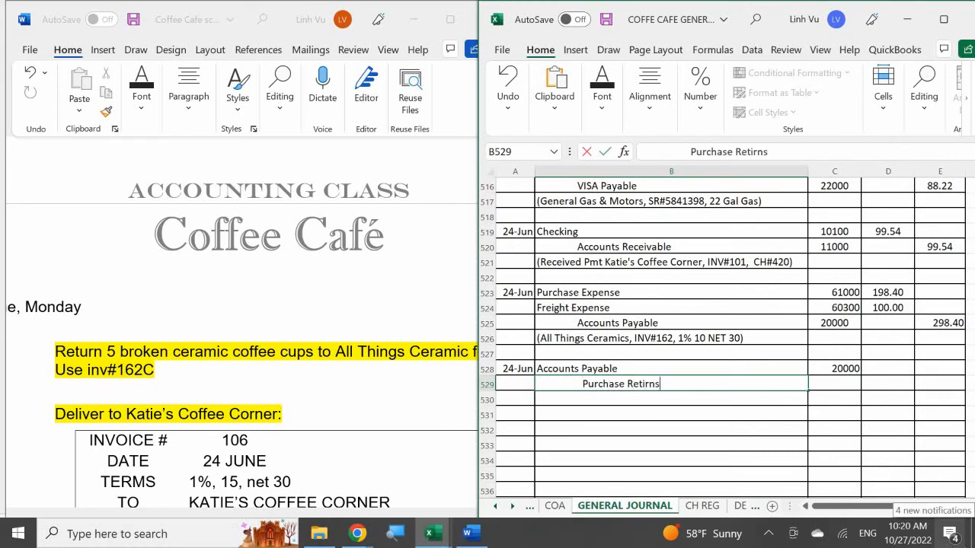
key("BackSpace")
key("BackSpace")
key("BackSpace")
key("BackSpace")
type("urns")
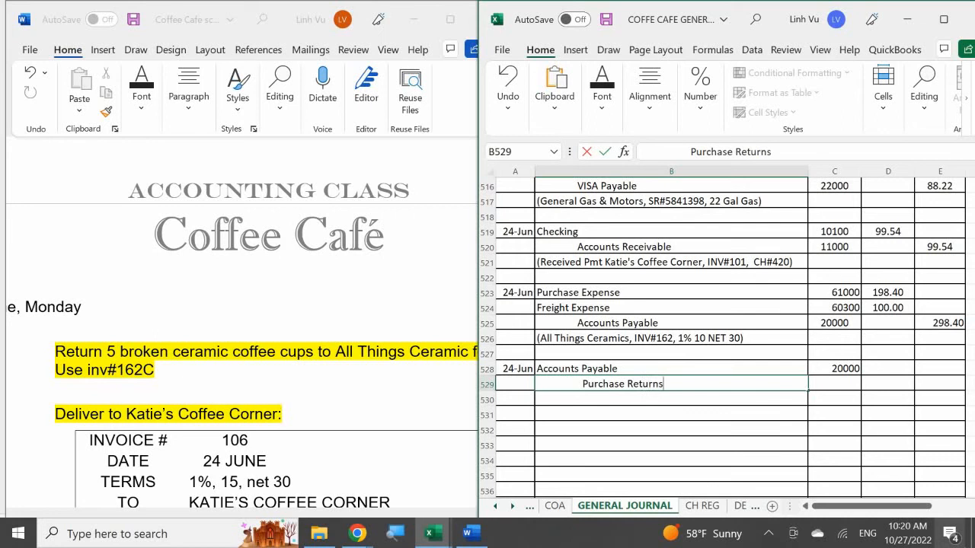
type(" & Allowances")
key("Tab")
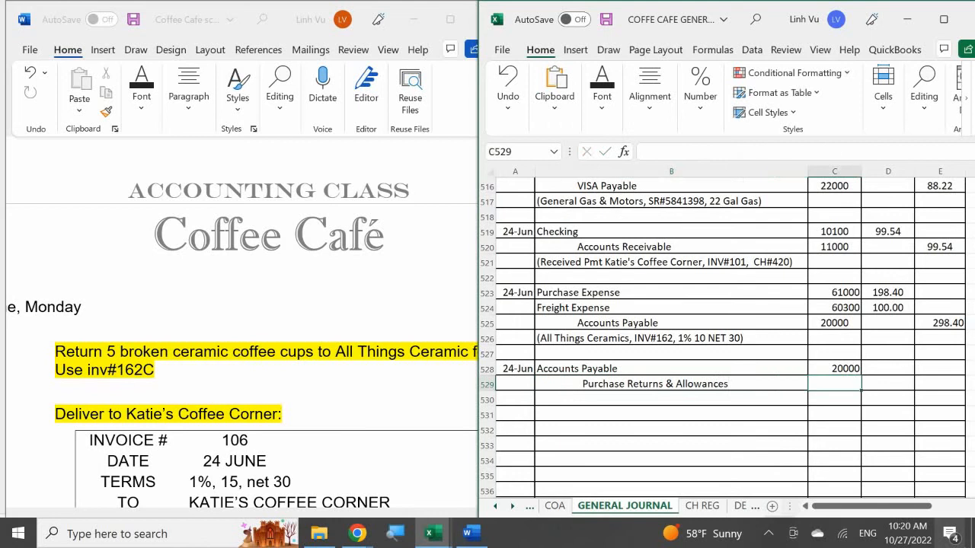
type("61500")
key("Return")
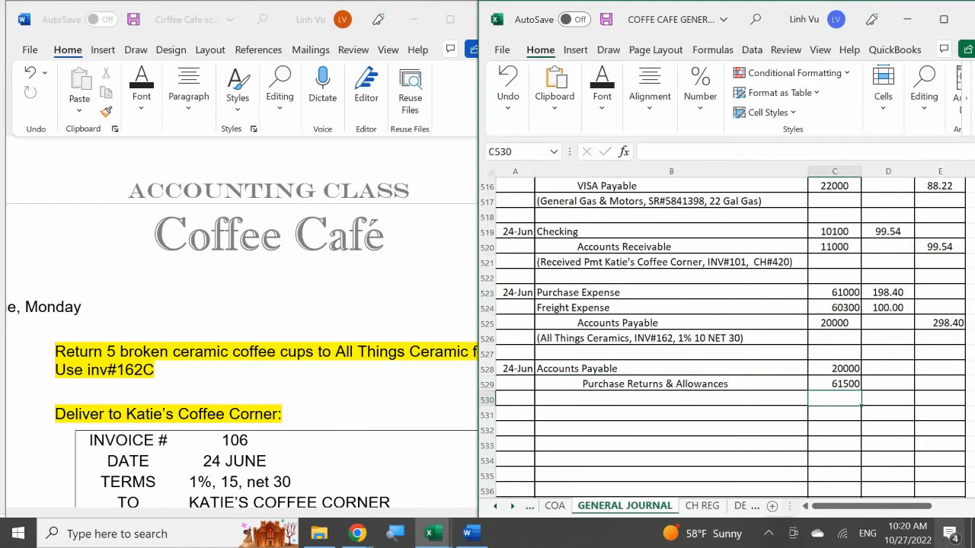
Enter a 12.40 debit for Accounts Payable in D528 and set the credit in E529 with a formula referencing D528
key("Tab")
key("Up")
key("Up")
type("12")
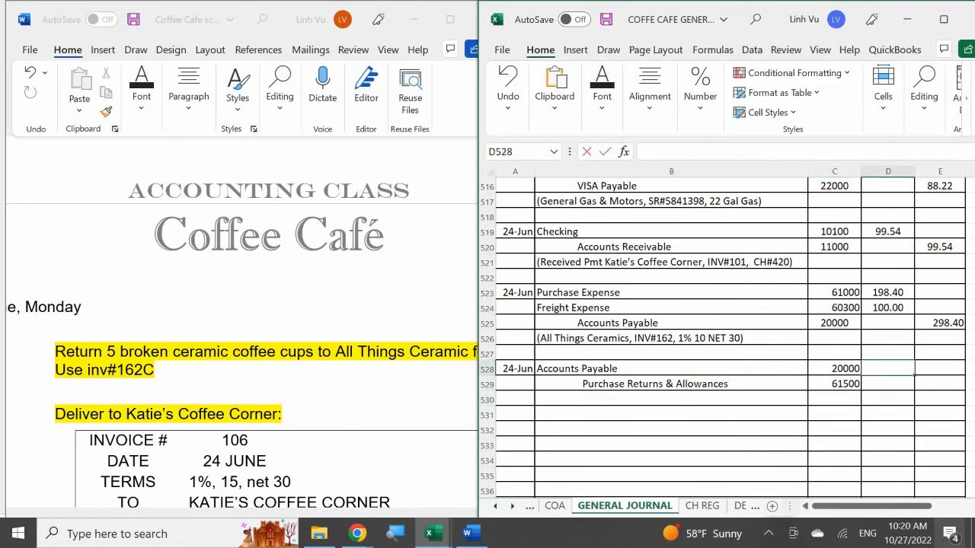
type(".40")
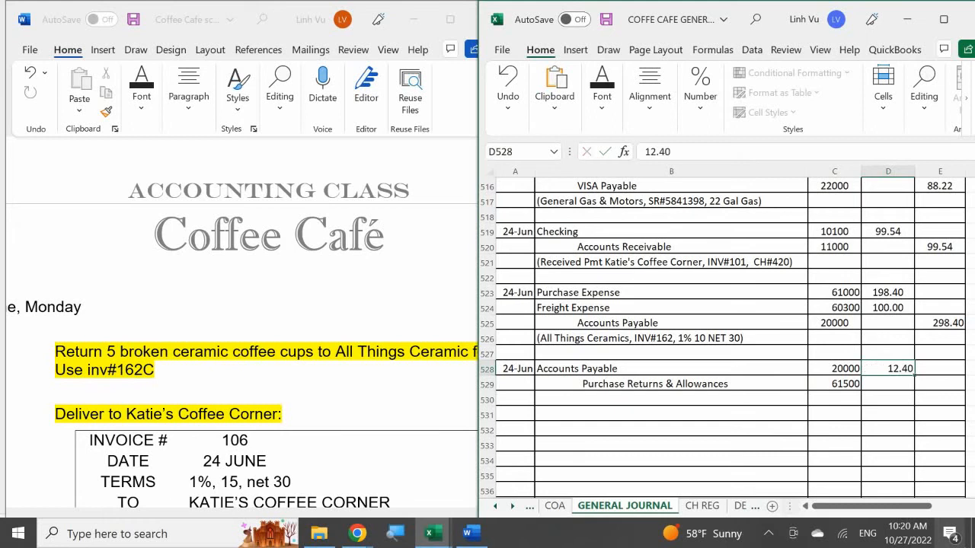
key("Return")
key("Tab")
type("=")
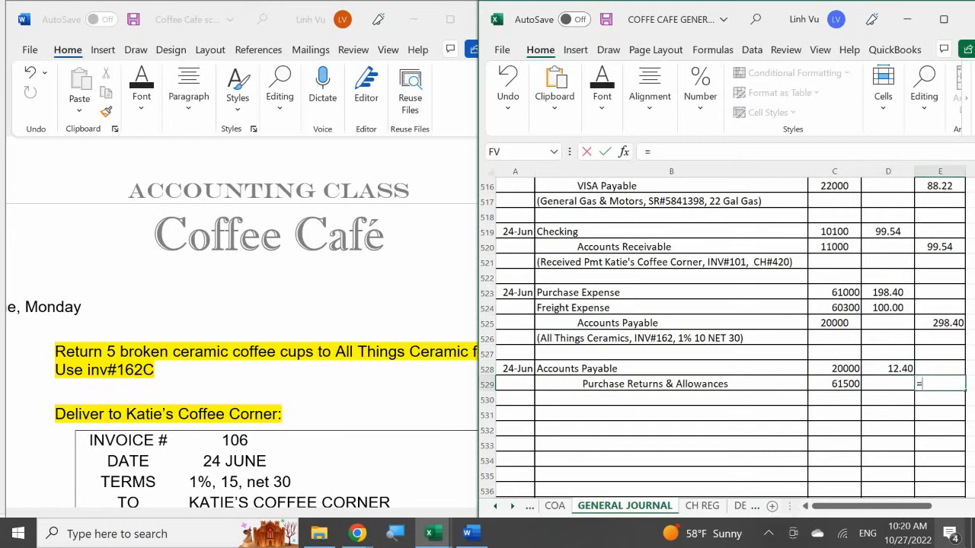
key("Left")
key("Up")
key("Return")
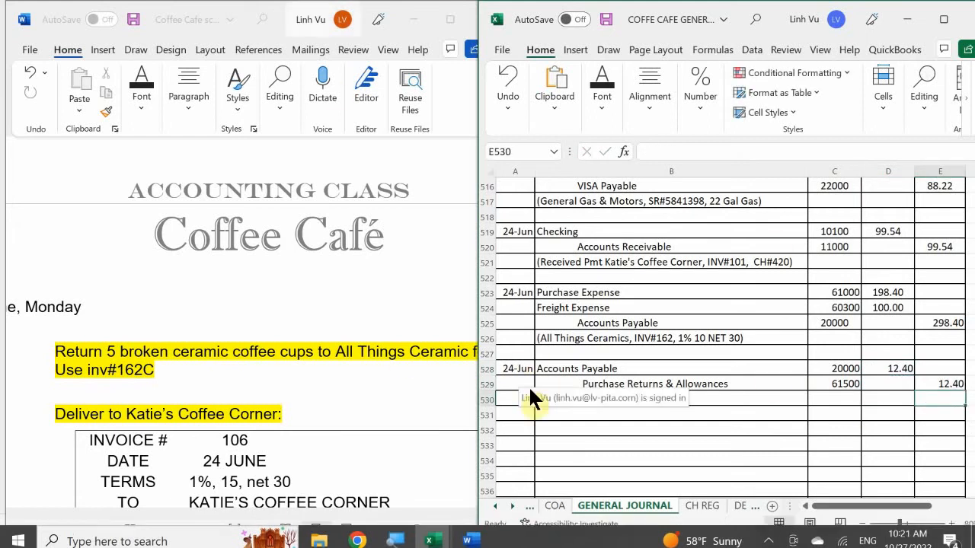
Enter the explanation "(All Things Ceramics, INV#162C, Return 5 Broken Mugs full Refund)" in B530
left_click(582, 401)
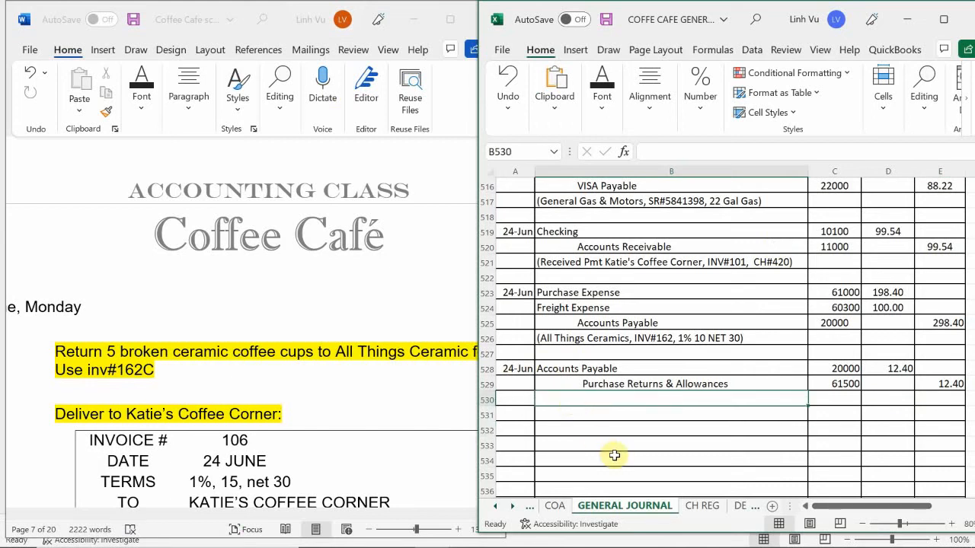
key("BackSpace")
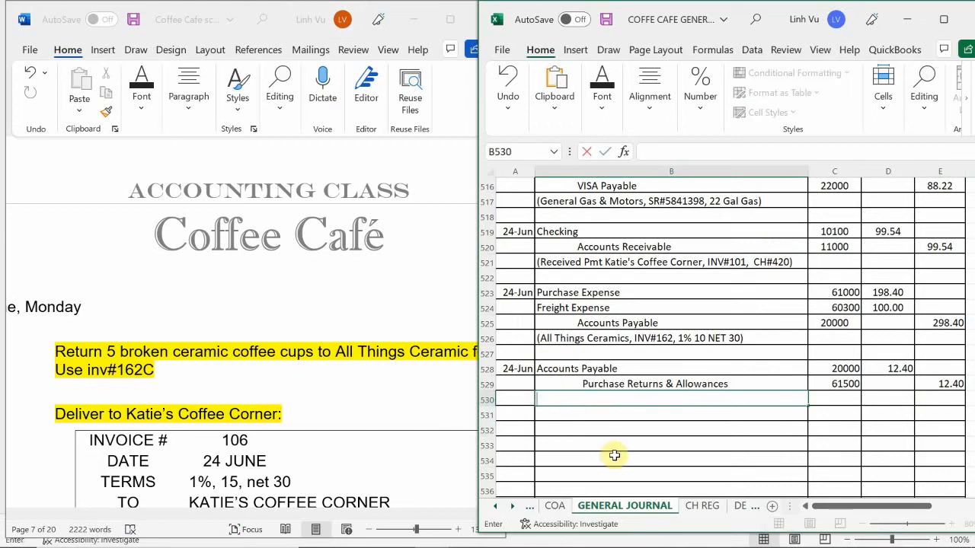
type("(All Things Ceramica")
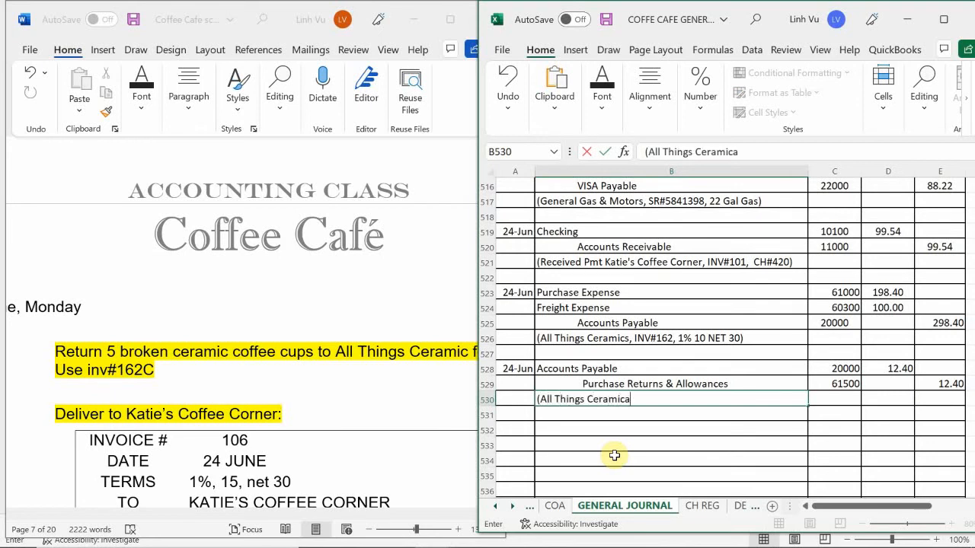
key("BackSpace")
type("s, INV#162C,")
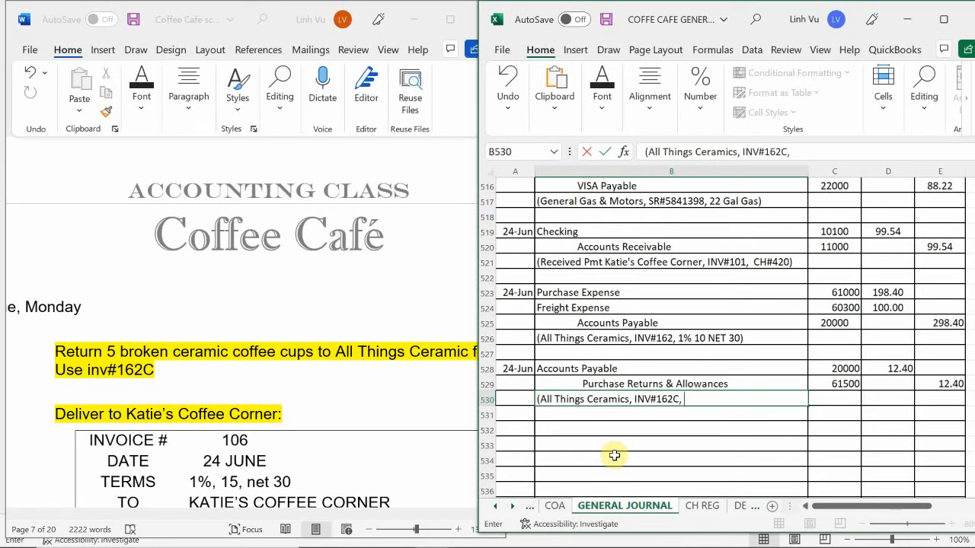
type("Return 5 Nrple")
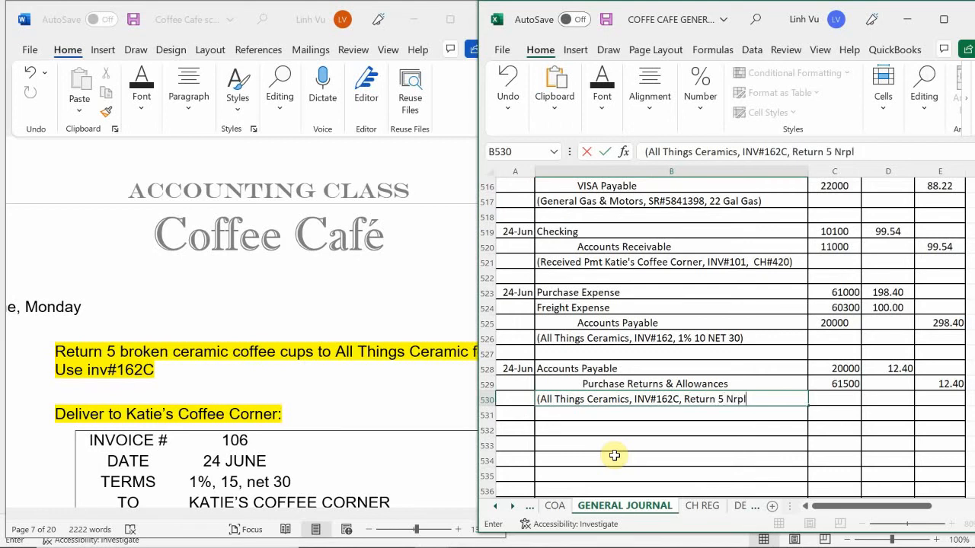
key("BackSpace")
key("BackSpace")
key("BackSpace")
key("BackSpace")
key("BackSpace")
type("N")
key("BackSpace")
type("Broken Mugs")
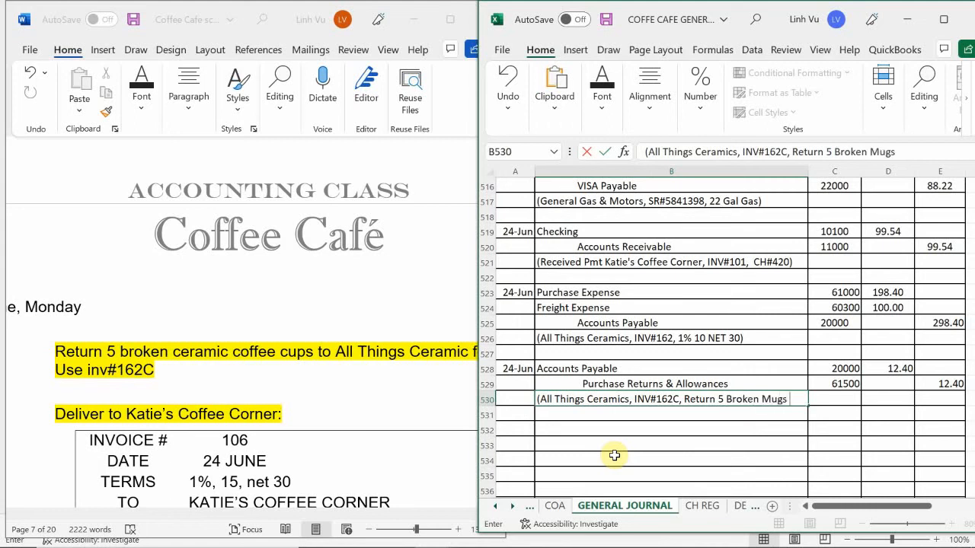
type(" fui")
type("l Re")
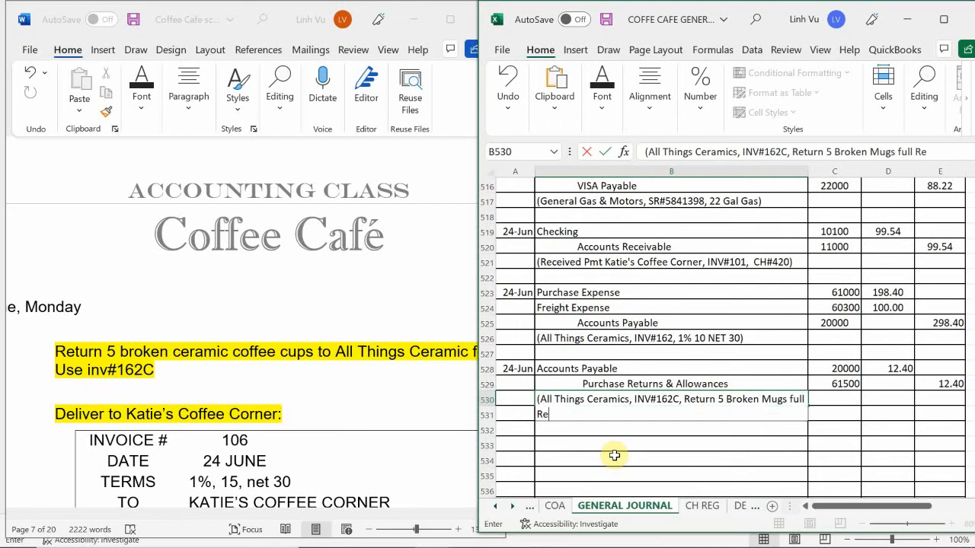
type("fund)")
key("Return")
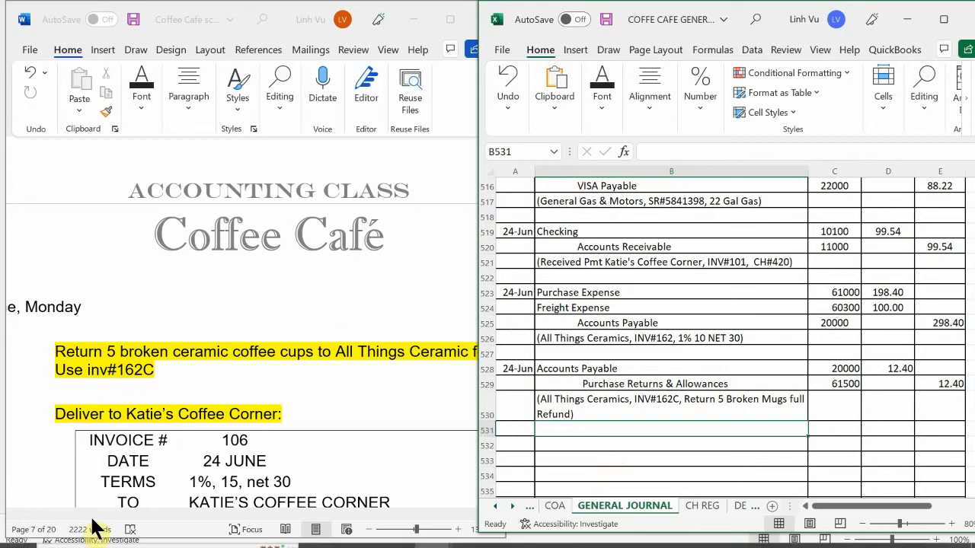
Switch to the ledger workbook's LIABILITIES sheet and start a new Accounts Payable row dated 6/24 in A28
mouse_move(255, 536)
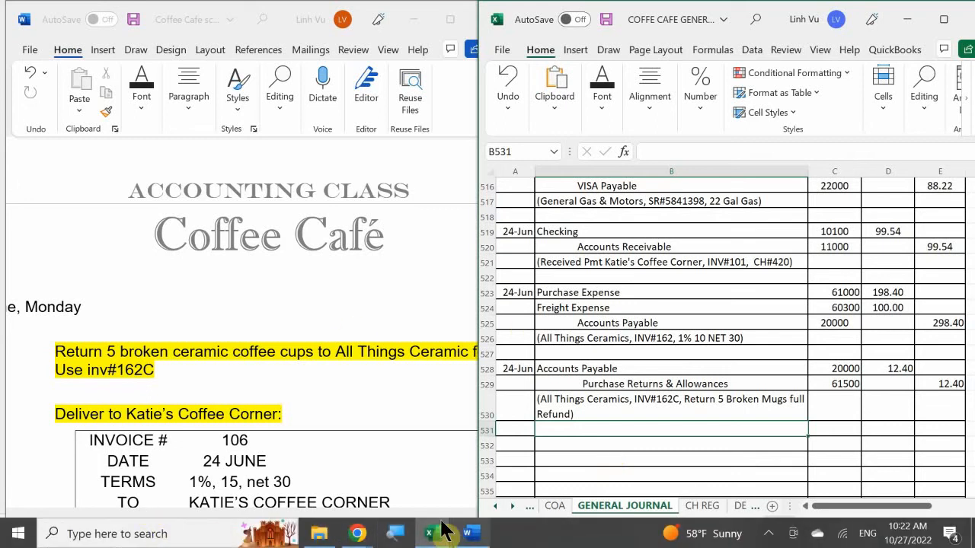
mouse_move(435, 533)
left_click(343, 487)
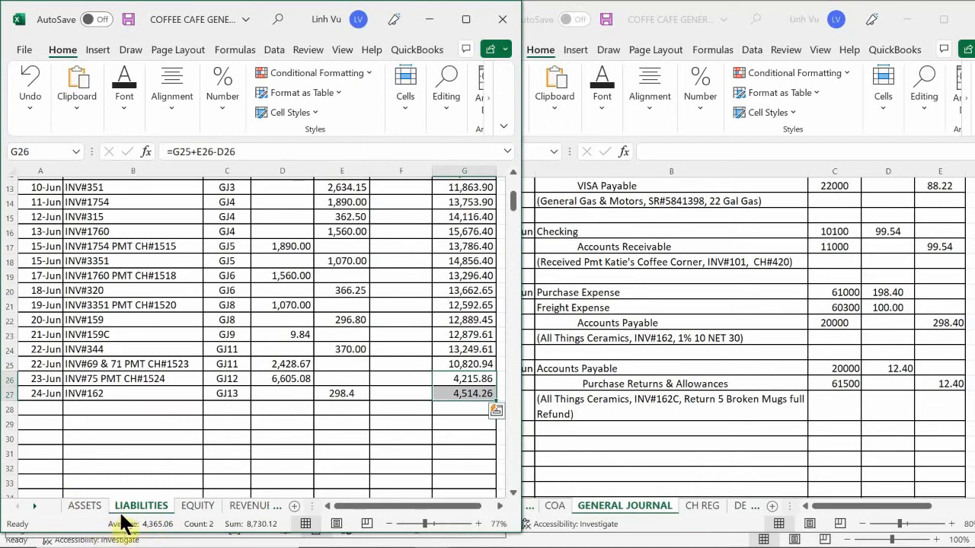
left_click(182, 450)
scroll(182, 450, "up", 1)
scroll(182, 451, "up", 4)
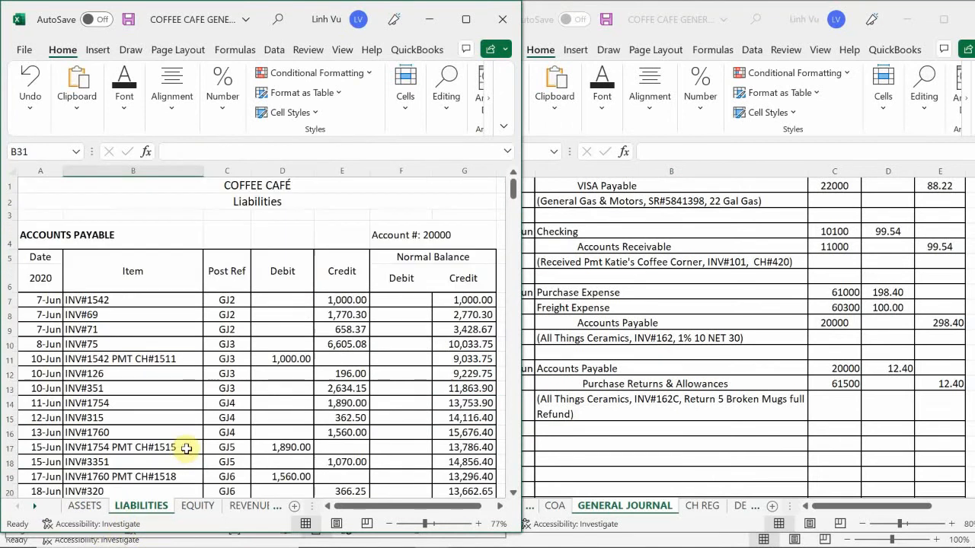
scroll(143, 371, "down", 1)
scroll(142, 371, "down", 4)
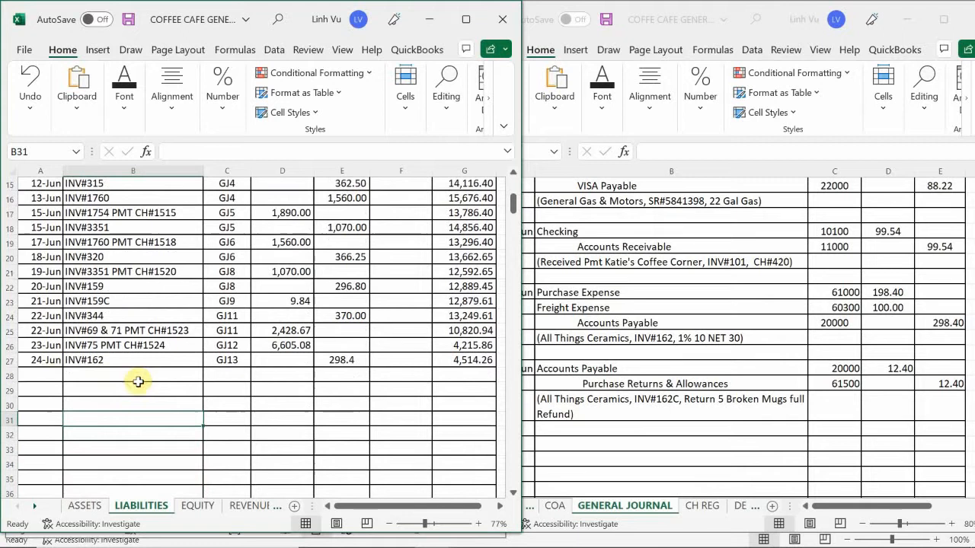
left_click(30, 377)
mouse_move(519, 546)
type("6/")
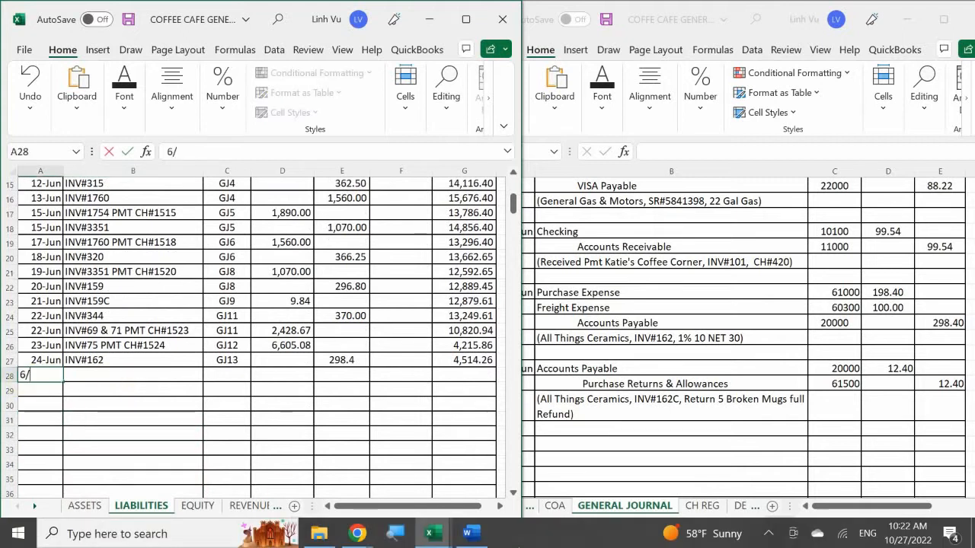
type("24")
key("Return")
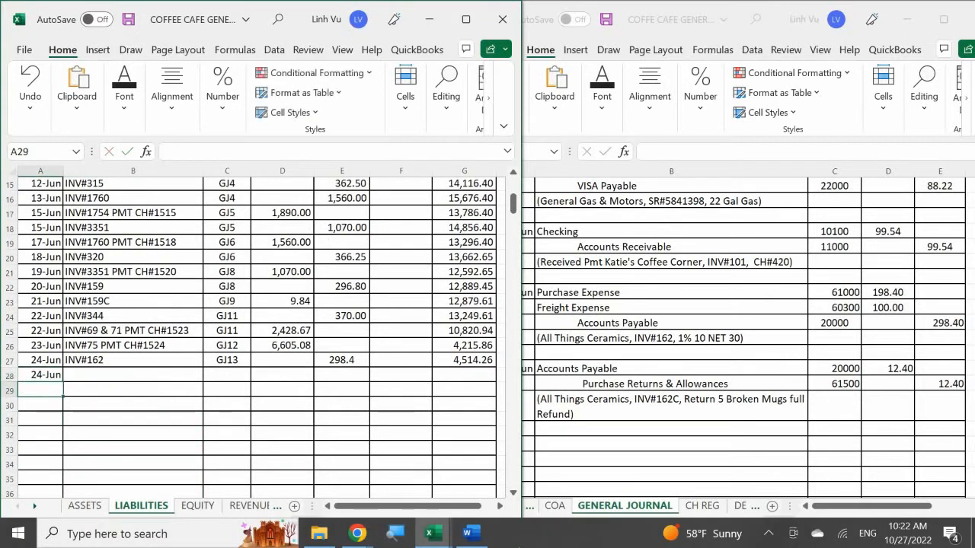
Enter INV#162C as the item in B28 and GJ13 as the post reference in C28 of the Accounts Payable ledger
key("Up")
key("Right")
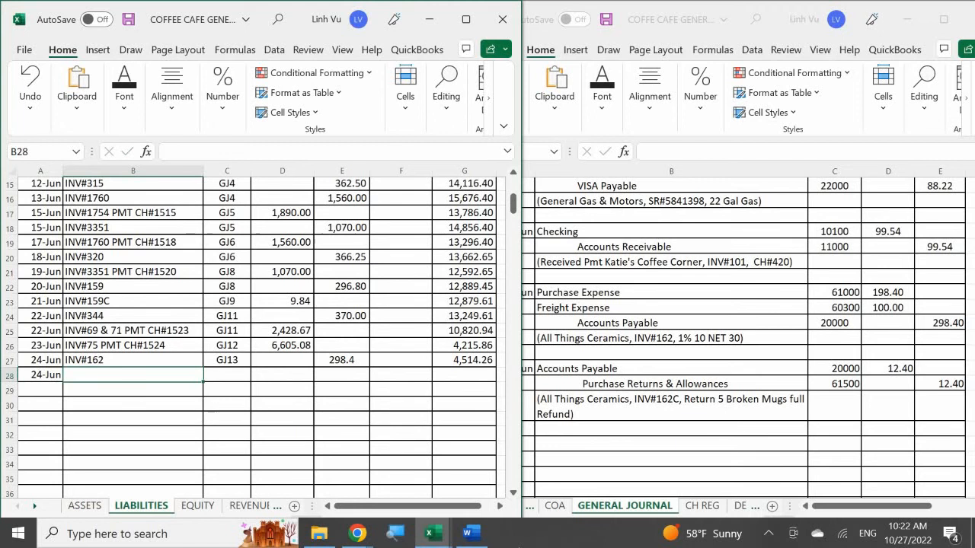
type("INV#")
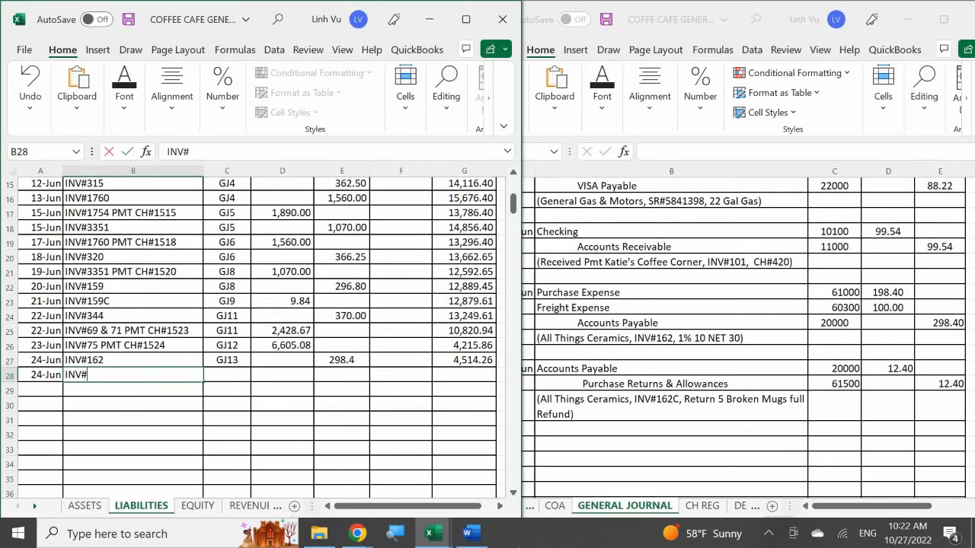
type("162C")
key("Tab")
type("GJ")
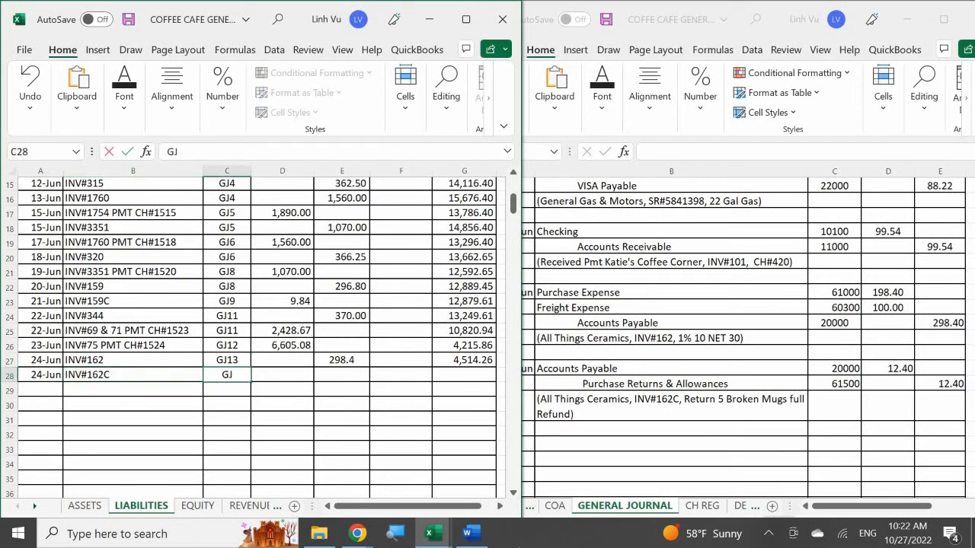
type("13")
key("Return")
Enter a 12.40 debit in D28 and extend the running balance formula from G27 to G28
key("Right")
key("Up")
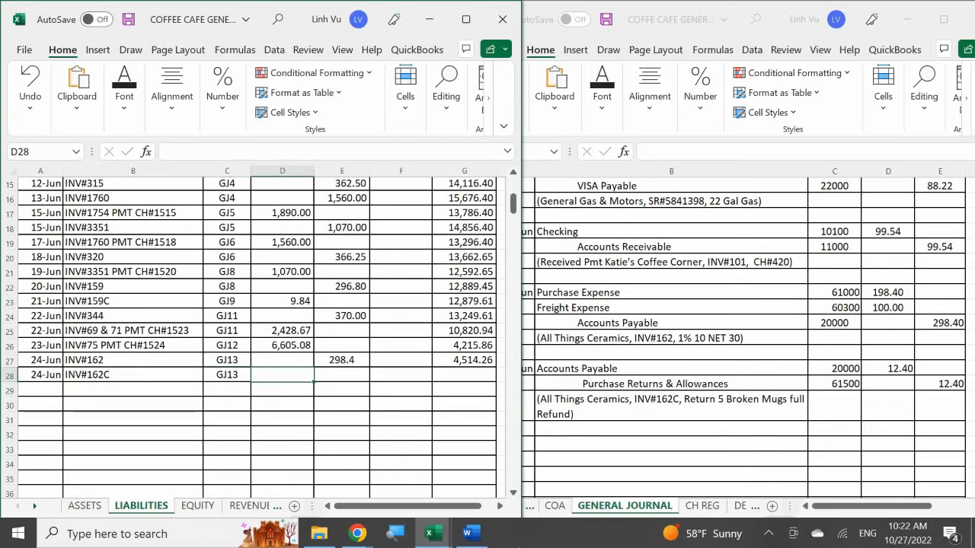
type("12.40")
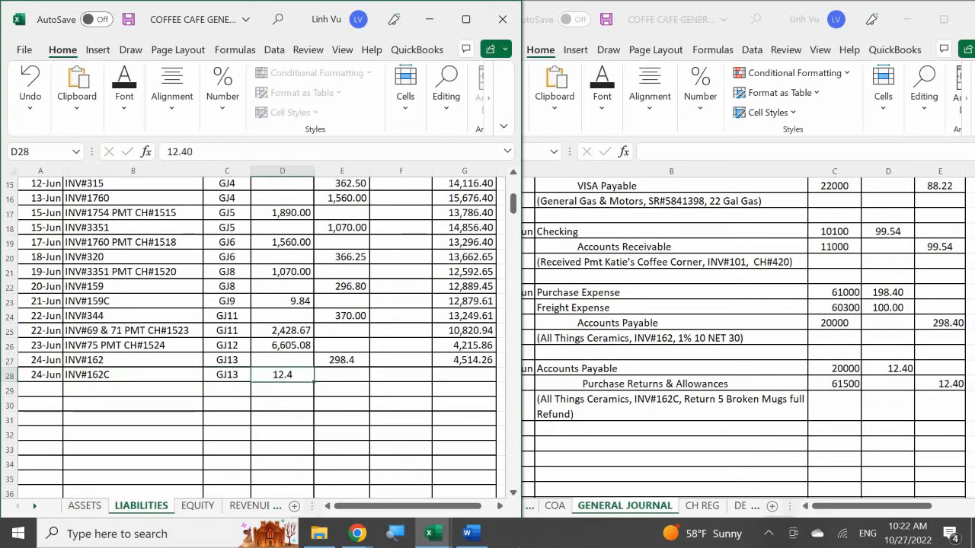
key("Return")
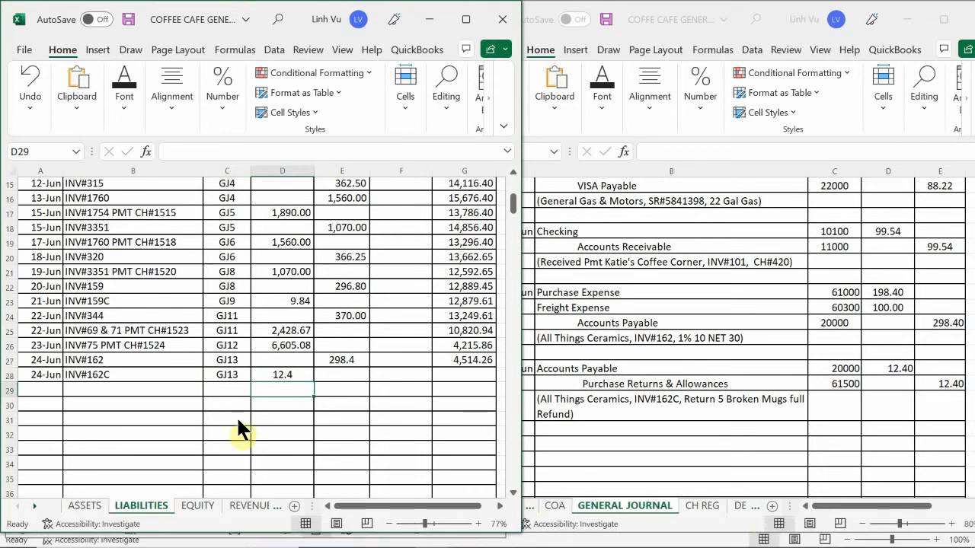
left_click(472, 359)
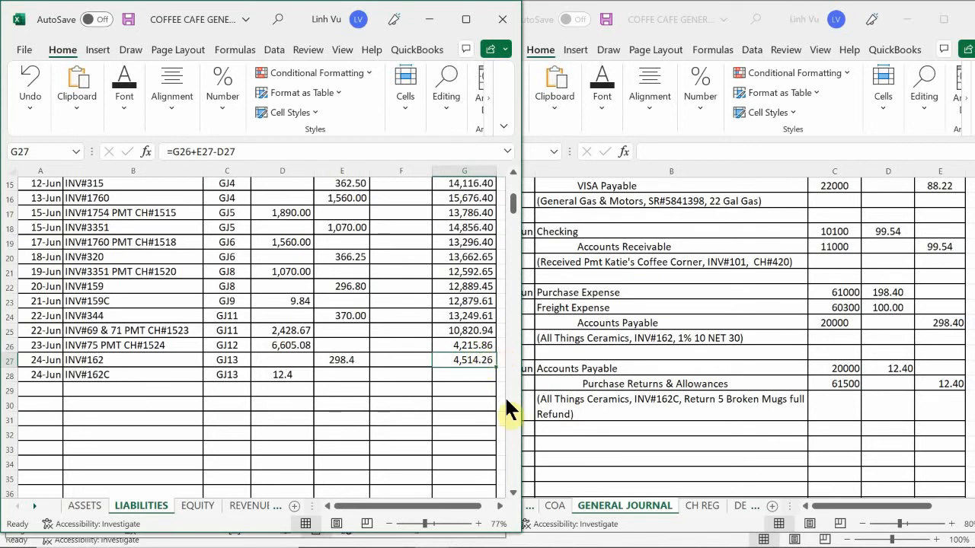
left_click_drag(496, 366, 496, 379)
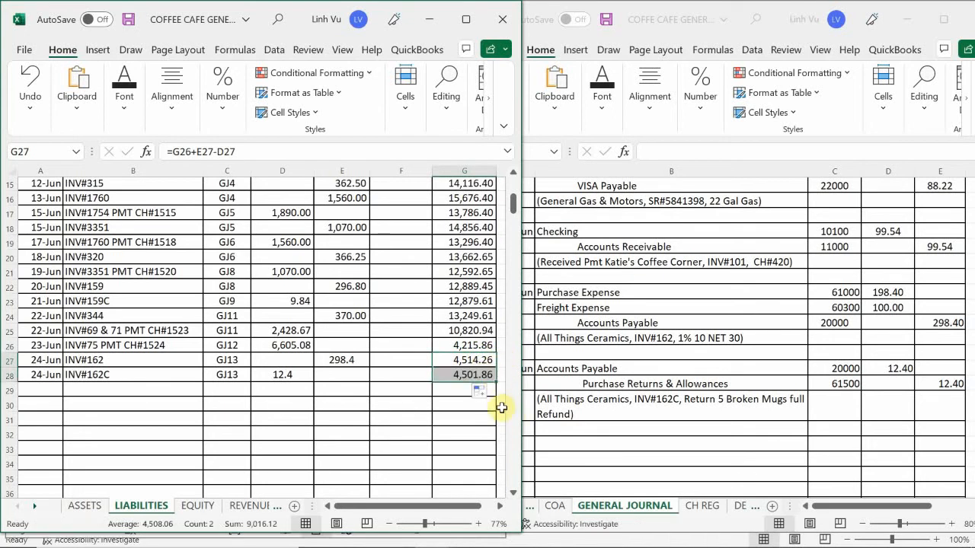
left_click(380, 389)
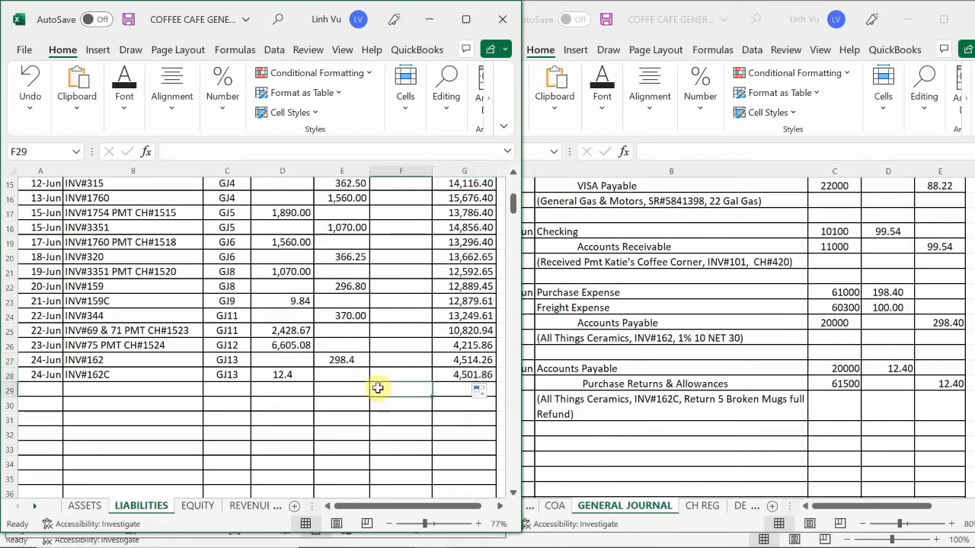
Open the EXPENSES - OP sheet and start a new Purchase Returns & Allowances row dated 6/24 in A167
left_click(258, 508)
left_click(258, 505)
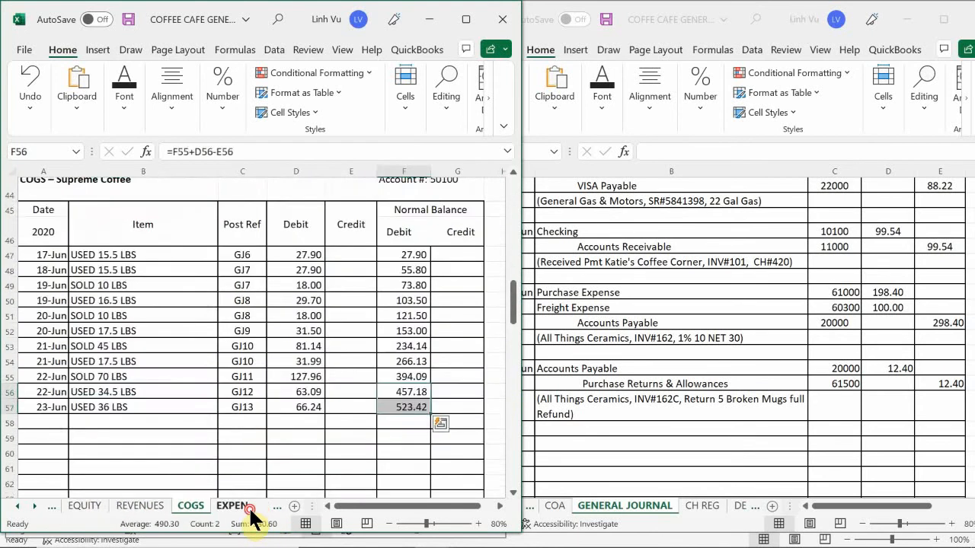
left_click(250, 507)
left_click(168, 362)
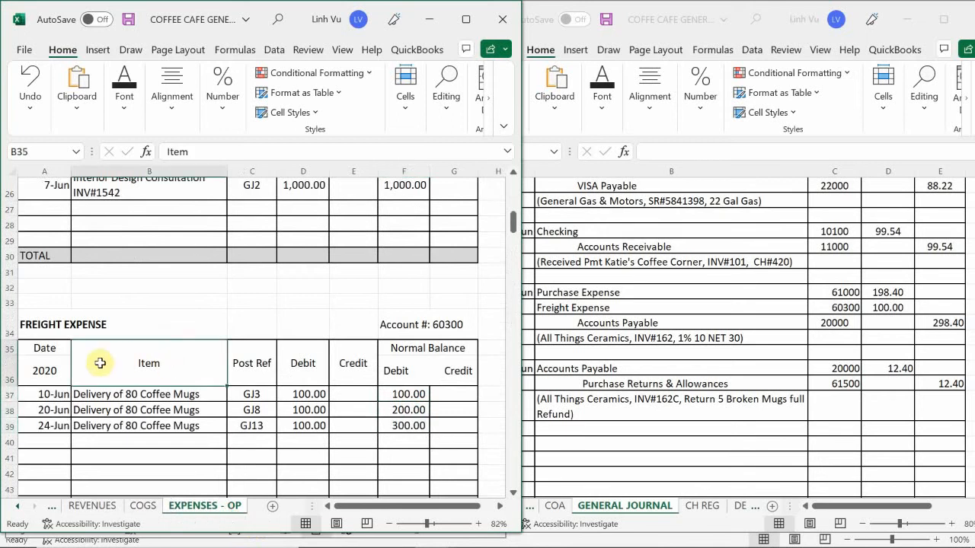
scroll(145, 358, "down", 3)
scroll(145, 356, "down", 18)
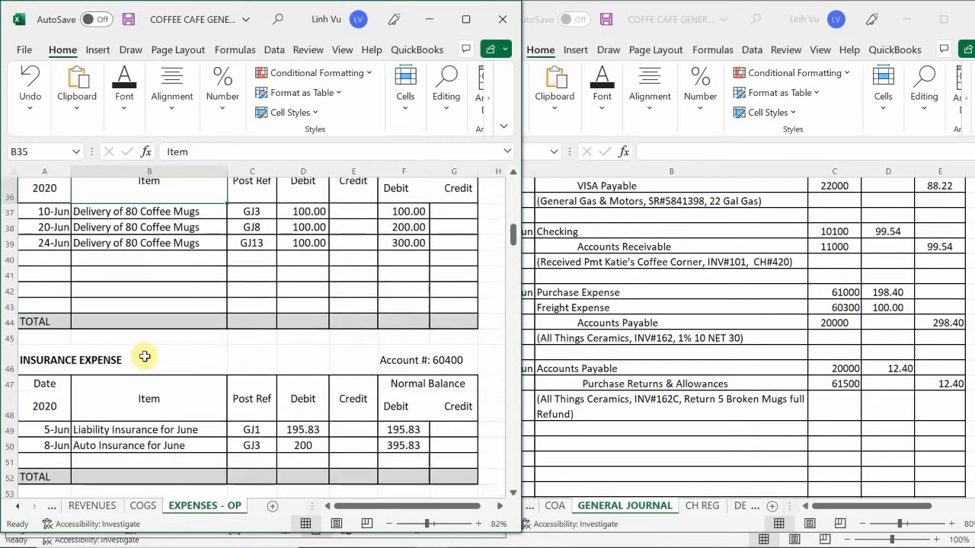
scroll(146, 354, "down", 17)
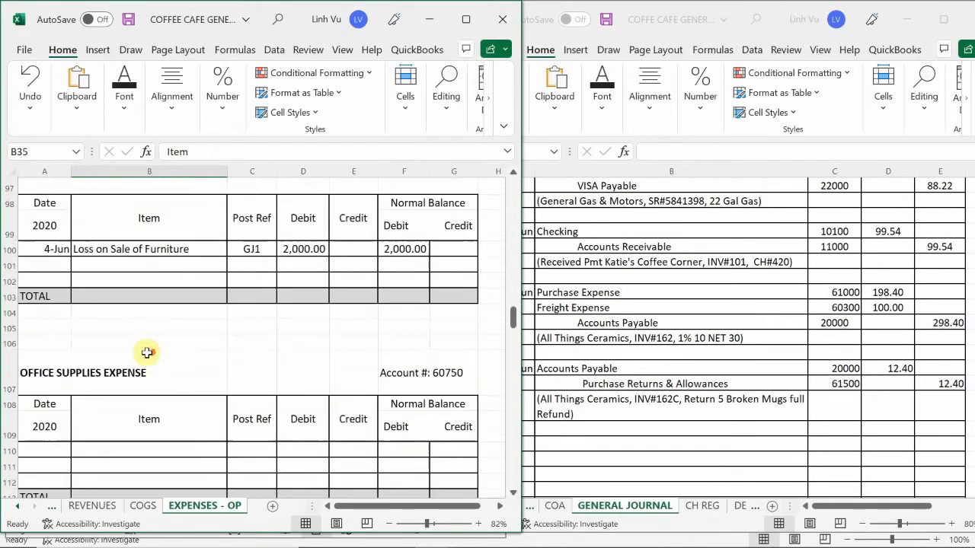
scroll(149, 356, "down", 8)
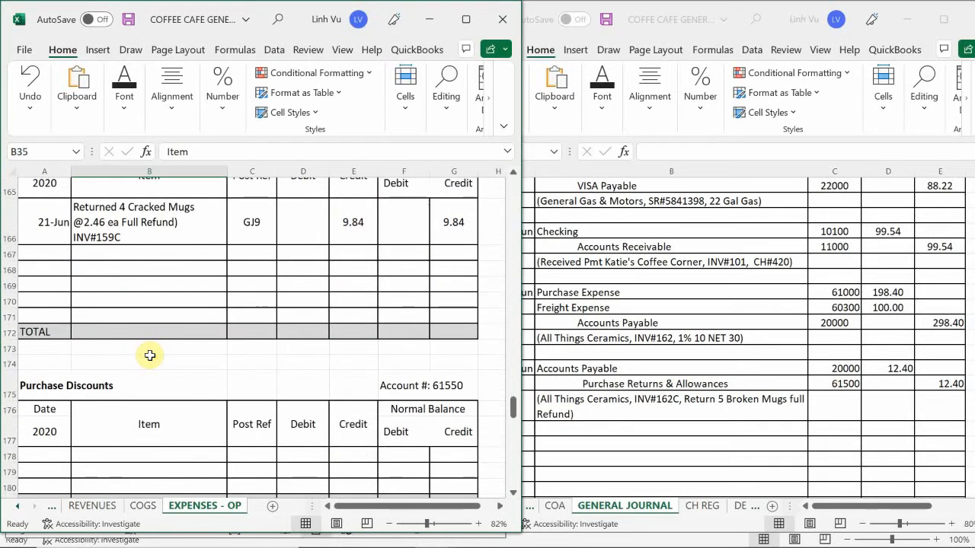
scroll(150, 356, "up", 2)
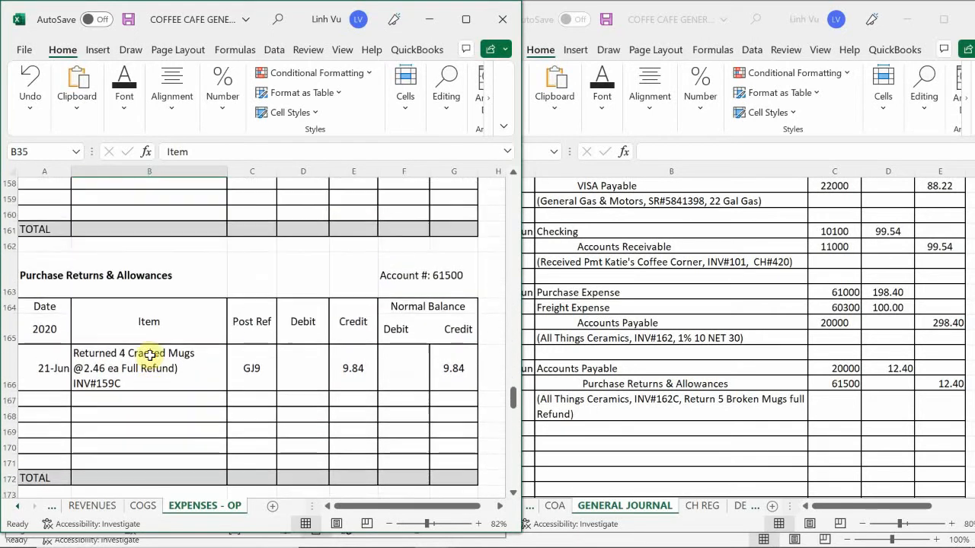
left_click(45, 407)
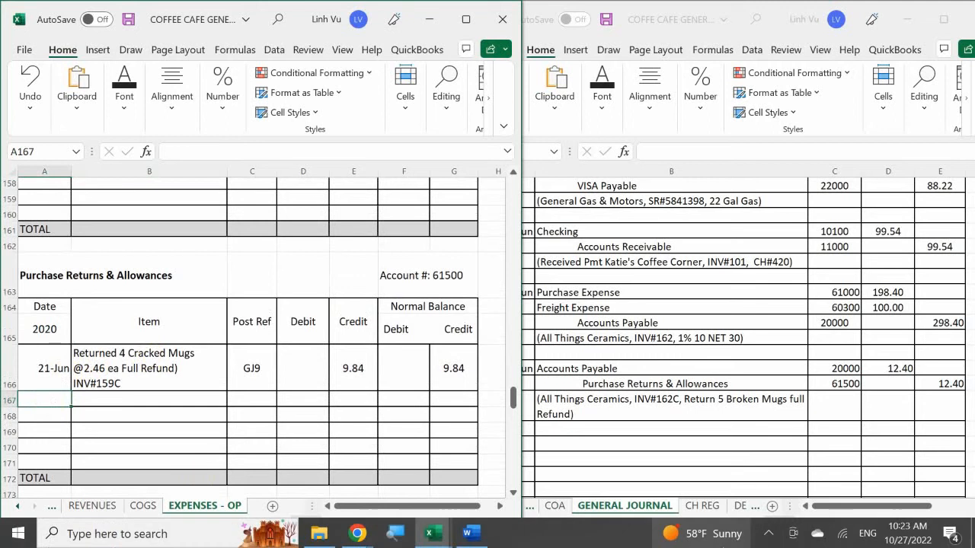
type("6/24")
key("Return")
key("Right")
key("Up")
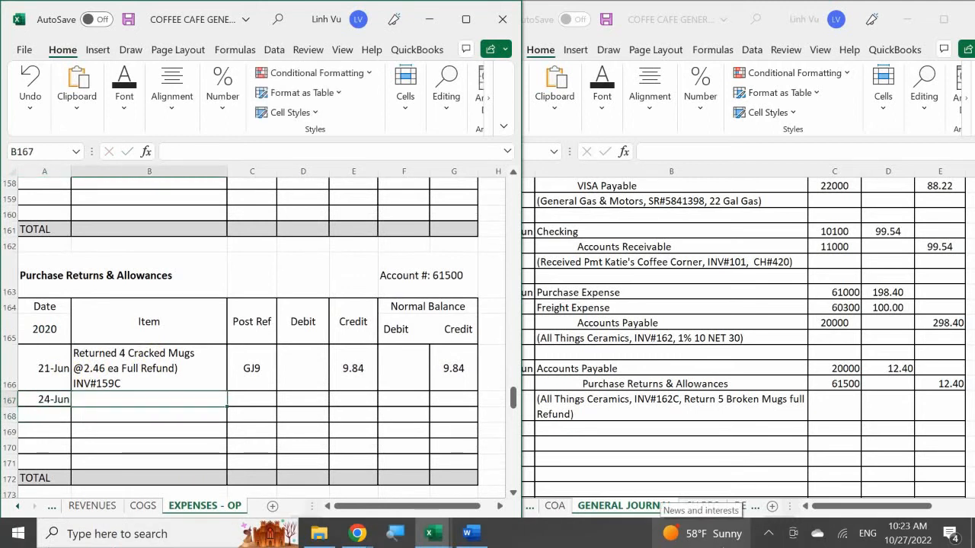
Enter the item description "Returned 5 Broken Mugs @2.48 Ea Full Refund INV#162C" in B167
type("Return ")
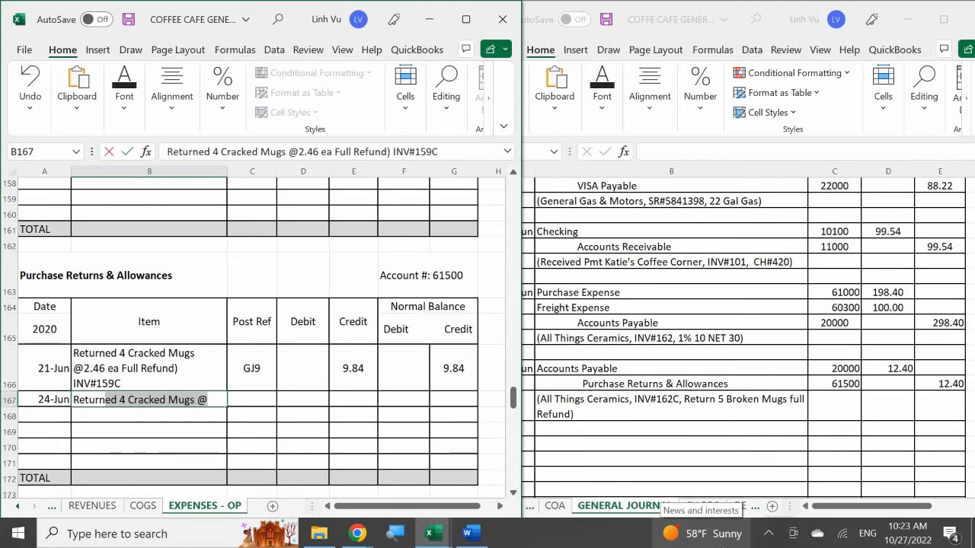
type("ed 5")
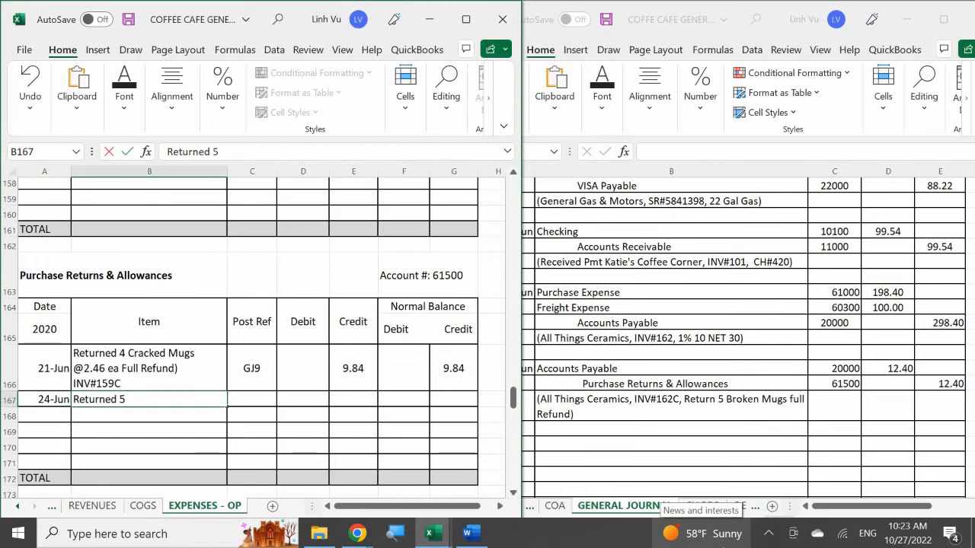
type(" N")
key("BackSpace")
type("Broken Mu")
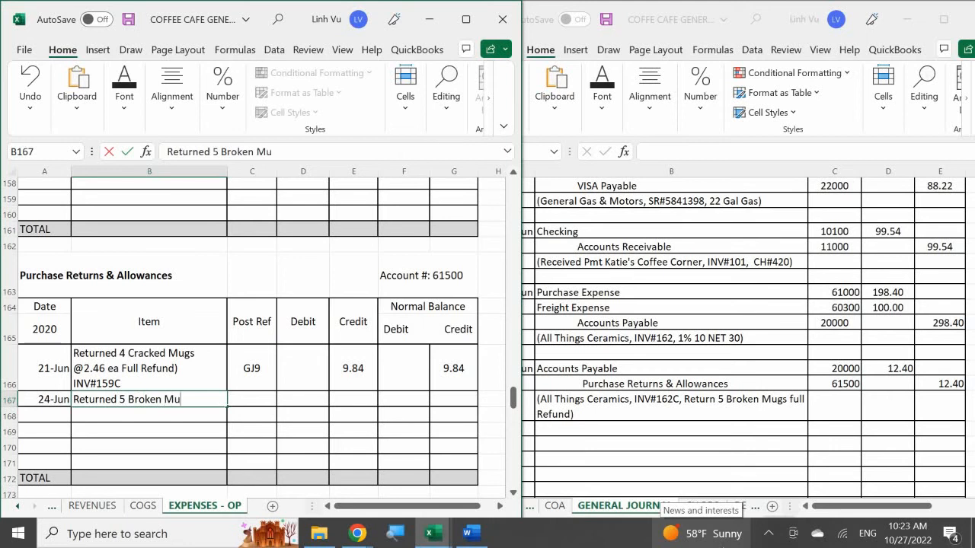
type("gs #")
key("BackSpace")
type("@2")
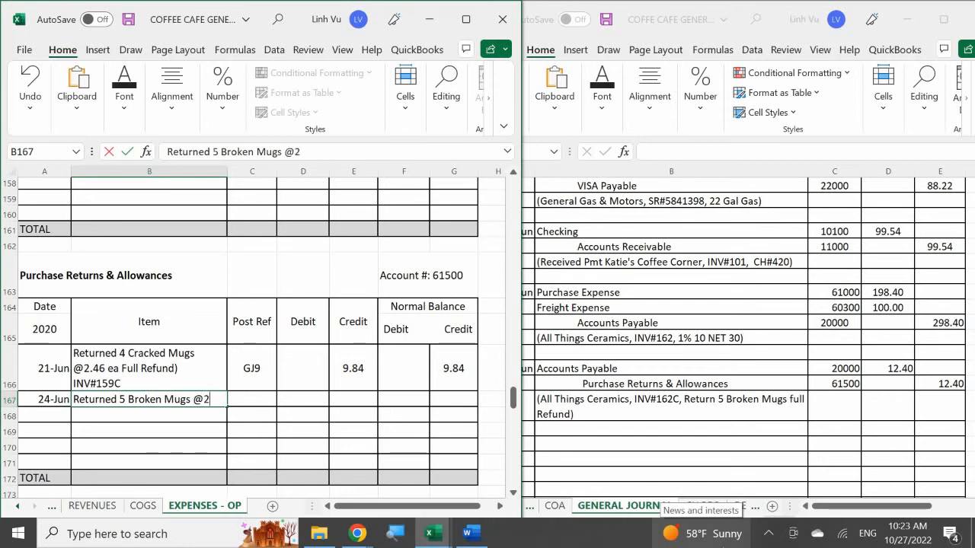
type(".48 Ea")
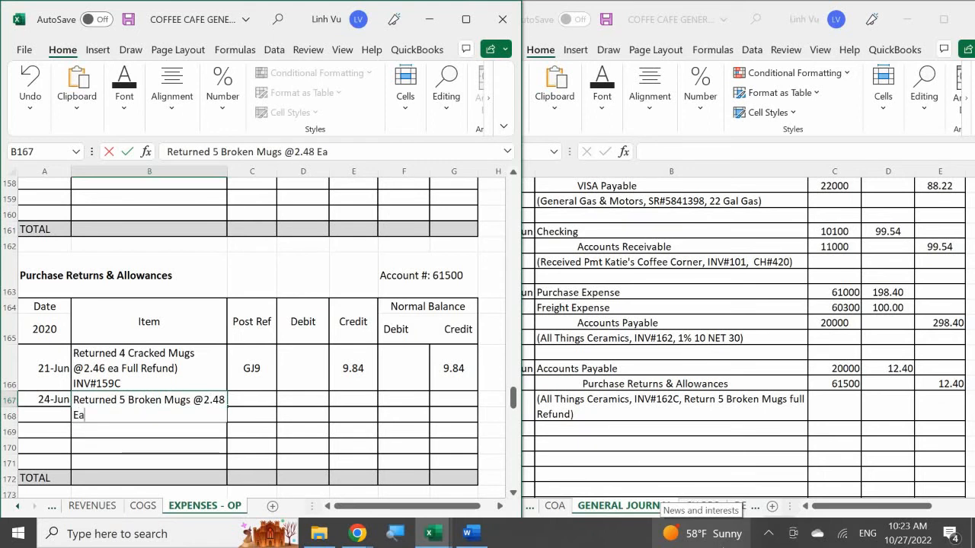
type(" Full E")
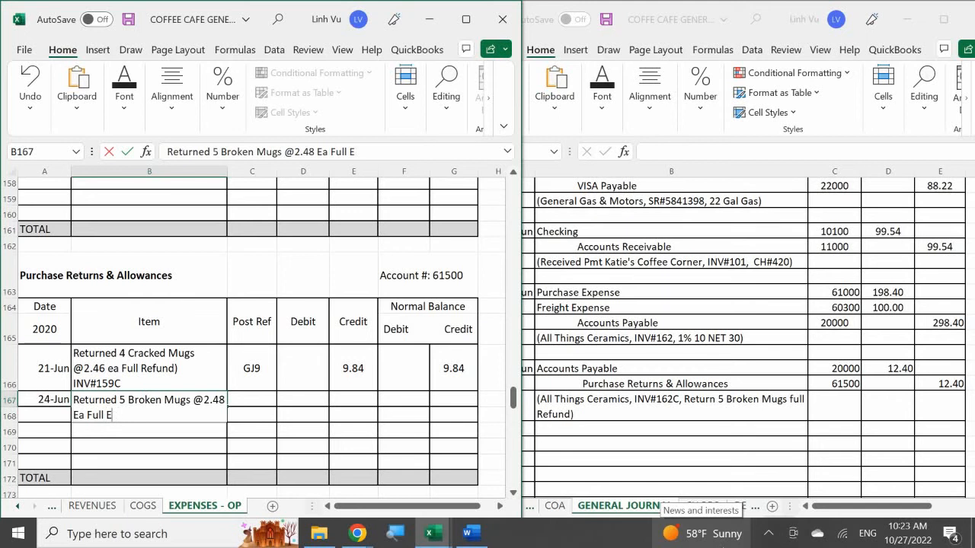
key("BackSpace")
type("Refund IN#")
key("BackSpace")
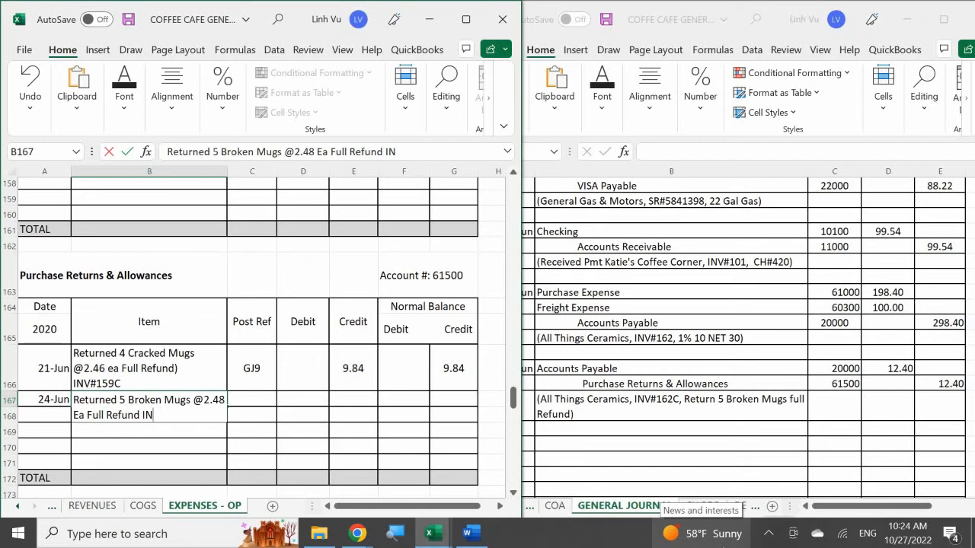
type("V#162C")
key("Return")
Enter GJ13 as the post reference in C167 and a 12.4 credit in E167
key("Right")
key("Up")
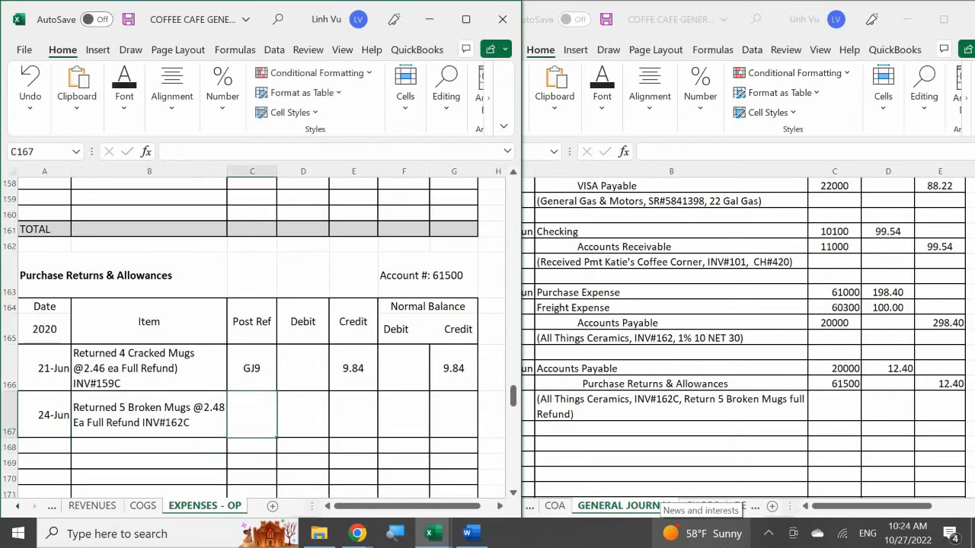
type("GJ10")
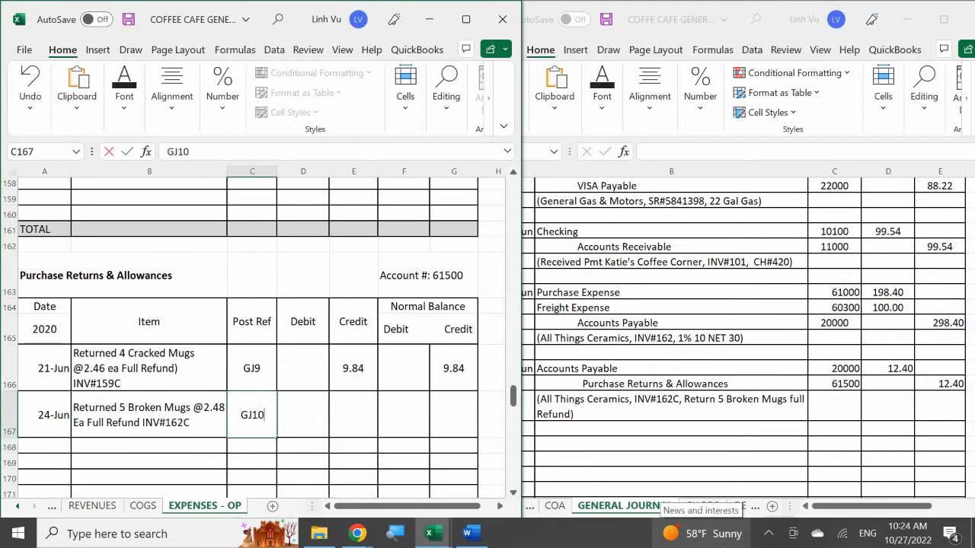
key("BackSpace")
type("3")
key("Return")
key("Right")
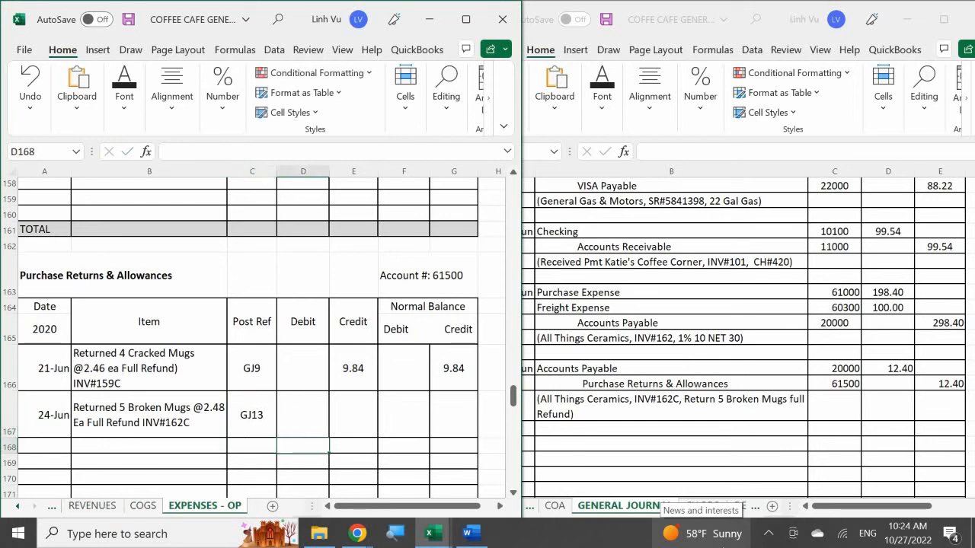
key("Up")
key("Right")
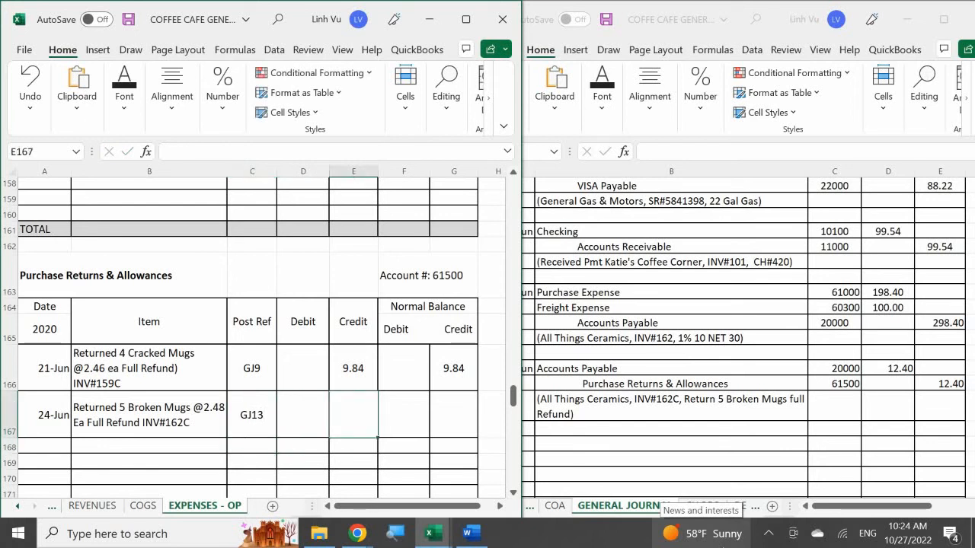
type("12.4")
key("Return")
Calculate the Purchase Returns & Allowances credit balance in G167 with the formula =G166+E167-D167
key("Right")
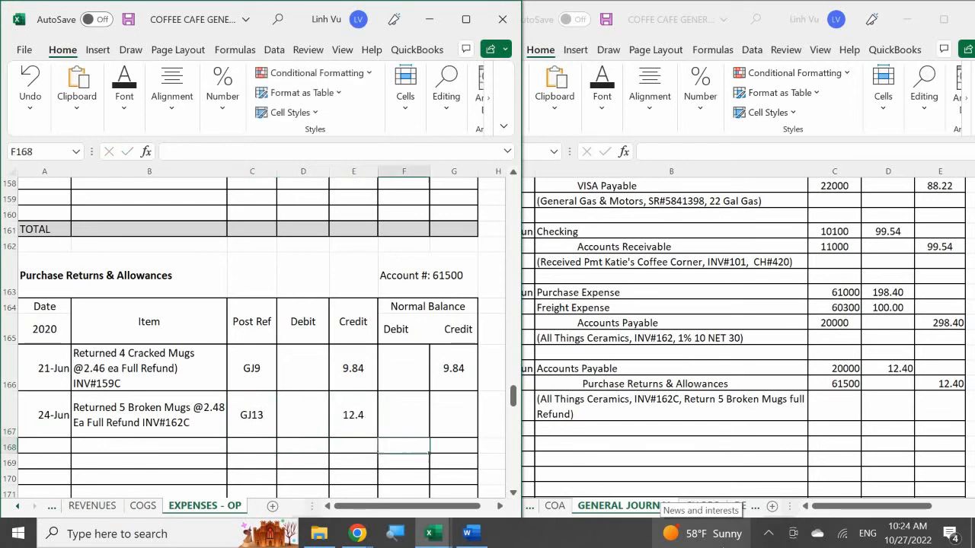
key("Right")
key("Up")
type("=")
key("Up")
type("+")
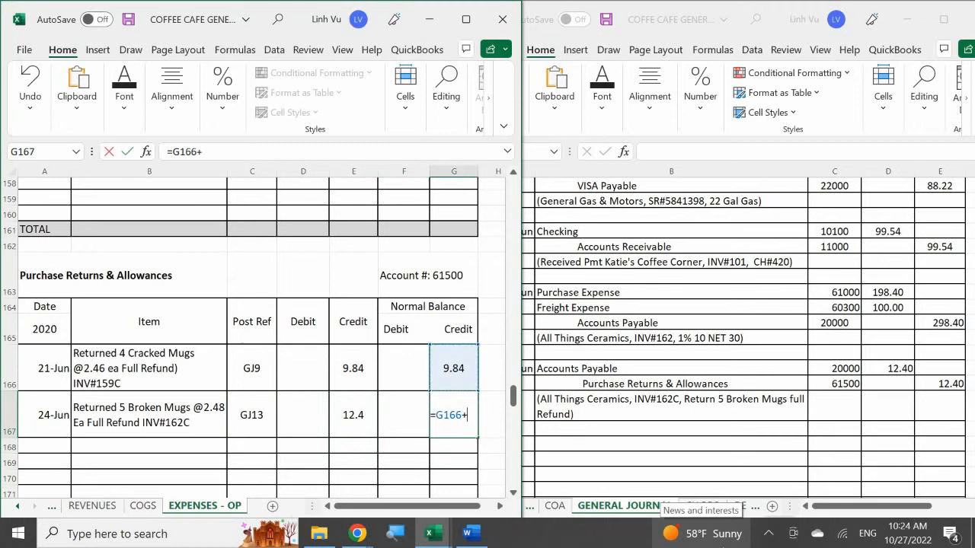
key("Left")
key("Left")
key("Left")
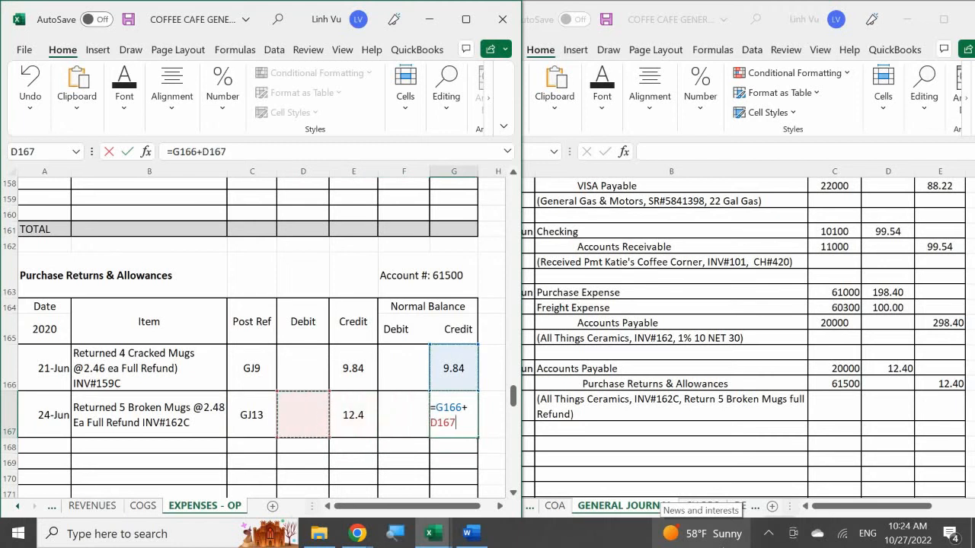
key("Right")
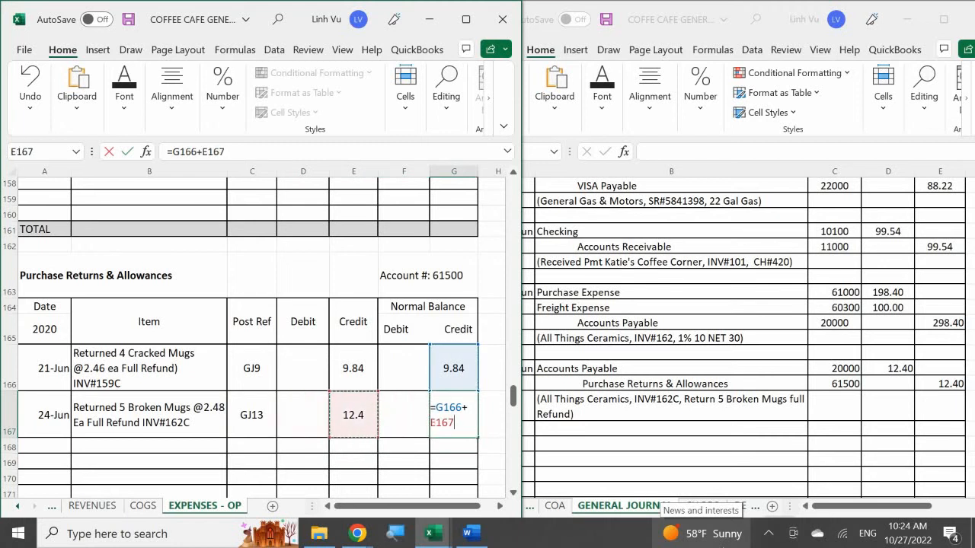
type("-")
key("Left")
key("Left")
key("Left")
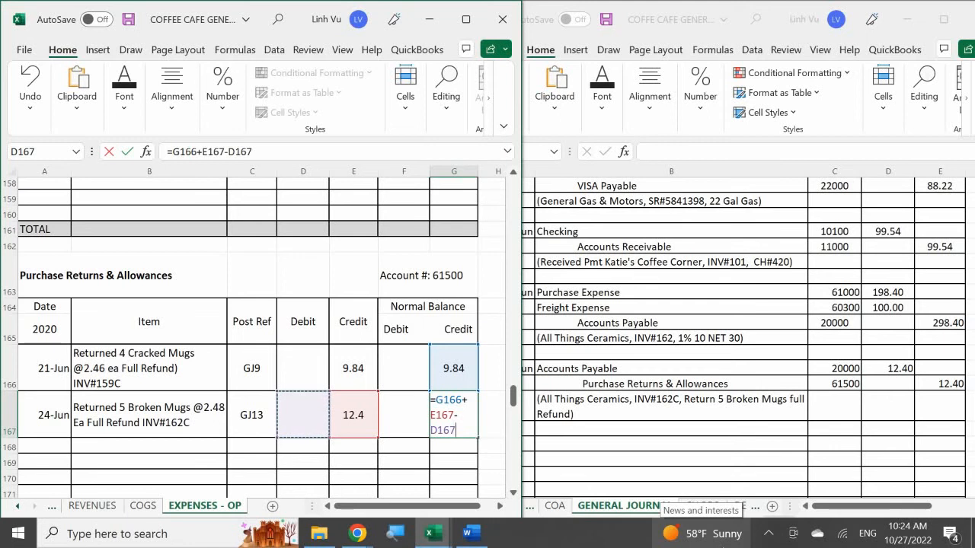
key("Return")
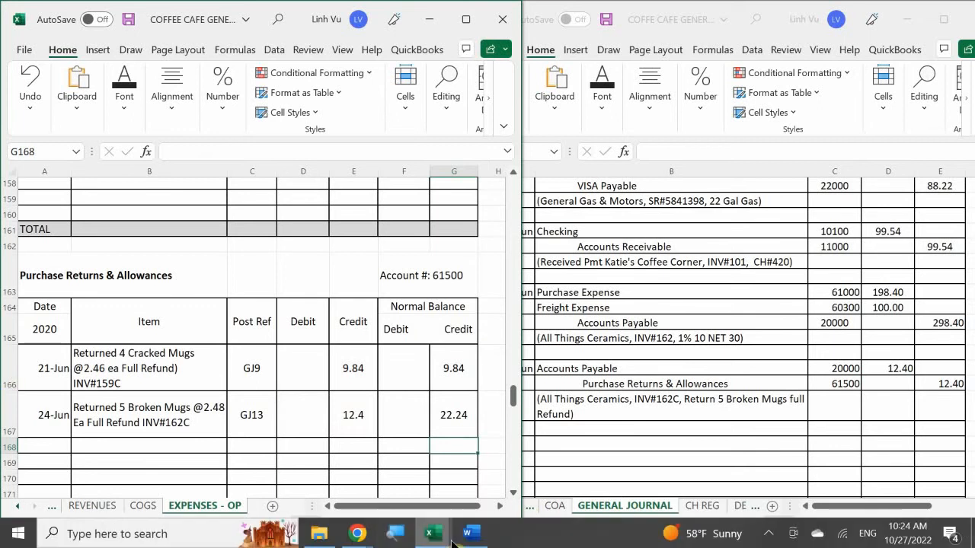
Switch to the subsidiary ledger workbook and start a new All Things Ceramic row dated 6/24 in A13 of the VENDORS sheet
mouse_move(433, 533)
left_click(425, 493)
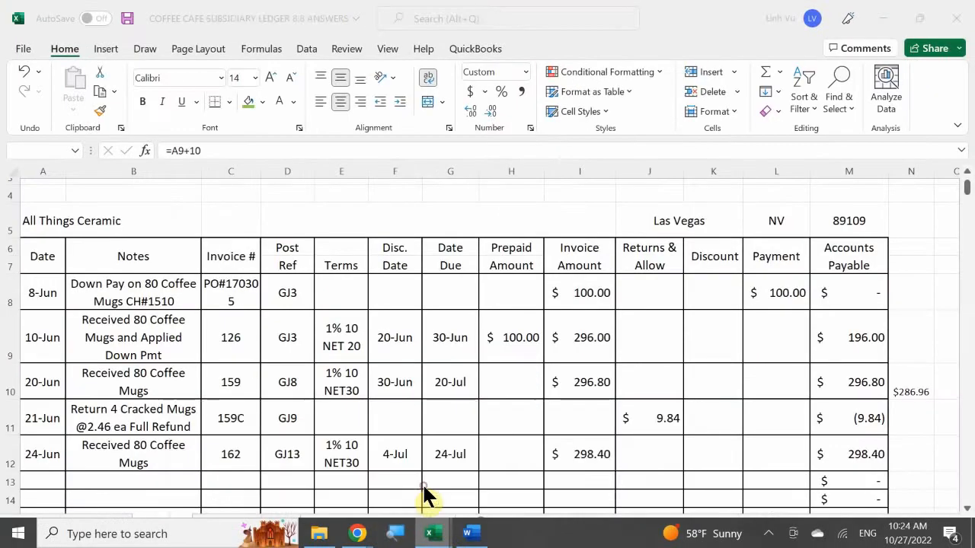
left_click(169, 406)
scroll(169, 408, "down", 1)
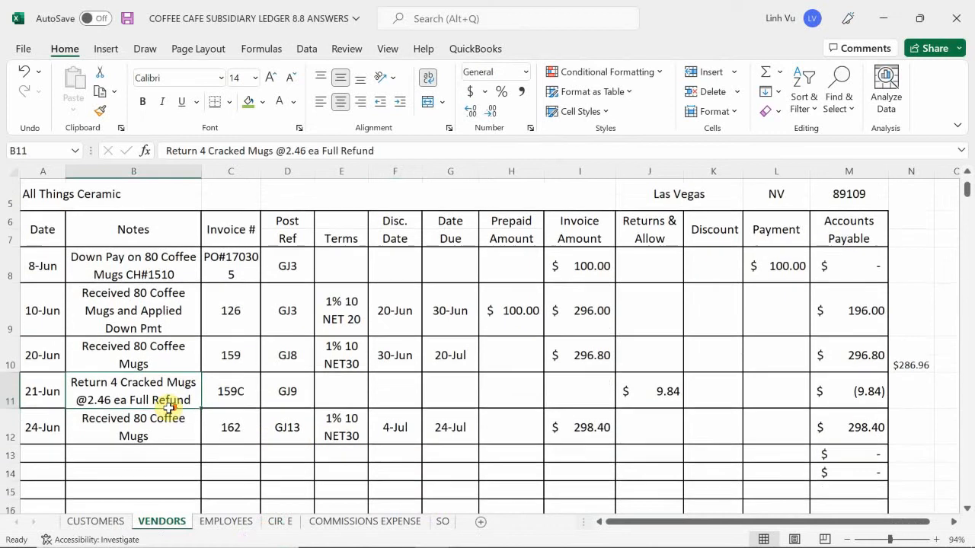
scroll(169, 406, "down", 2)
scroll(168, 407, "up", 4)
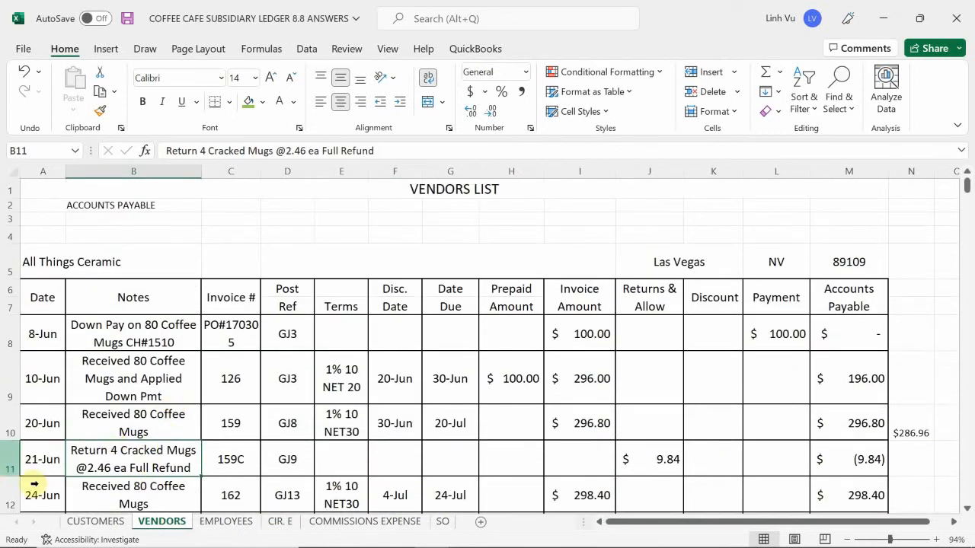
scroll(154, 406, "down", 2)
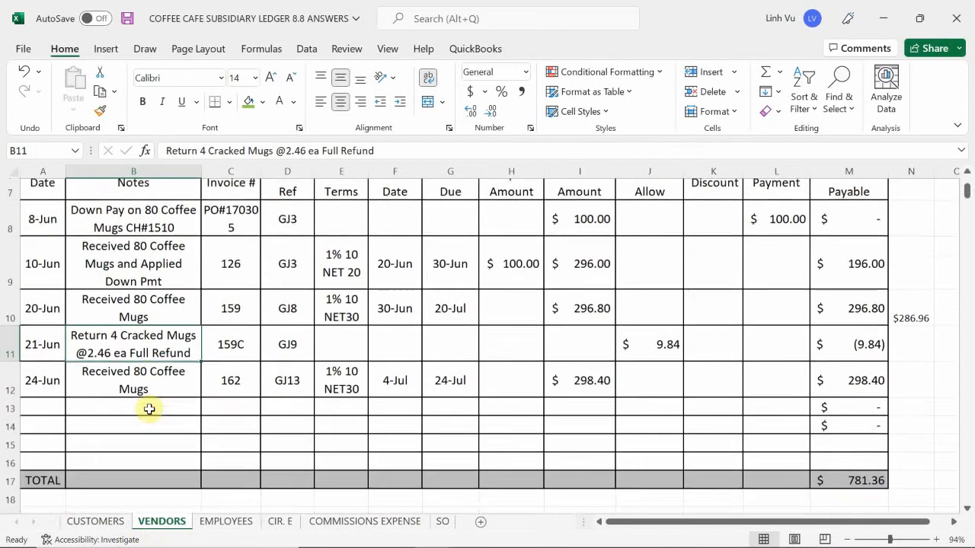
scroll(149, 409, "down", 3)
scroll(149, 409, "up", 5)
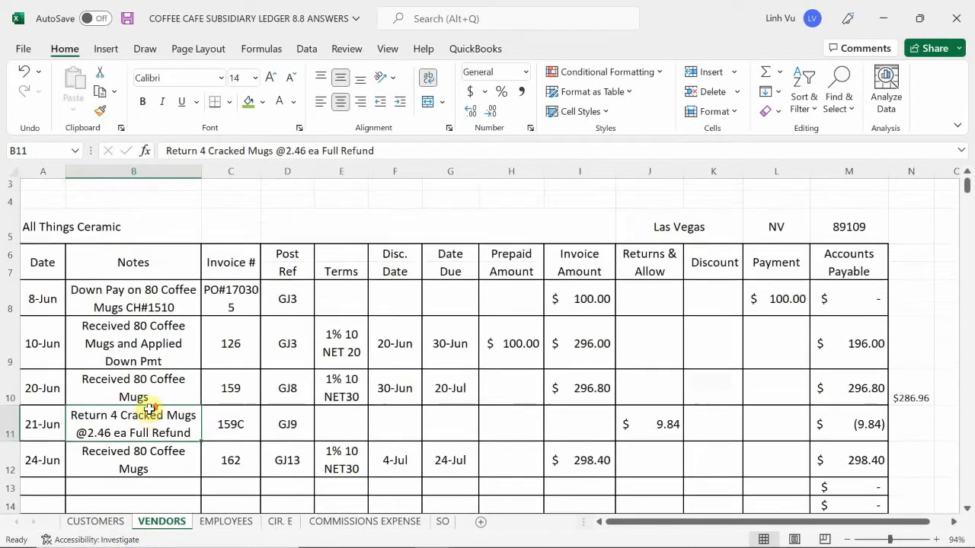
scroll(149, 409, "up", 1)
scroll(149, 409, "down", 3)
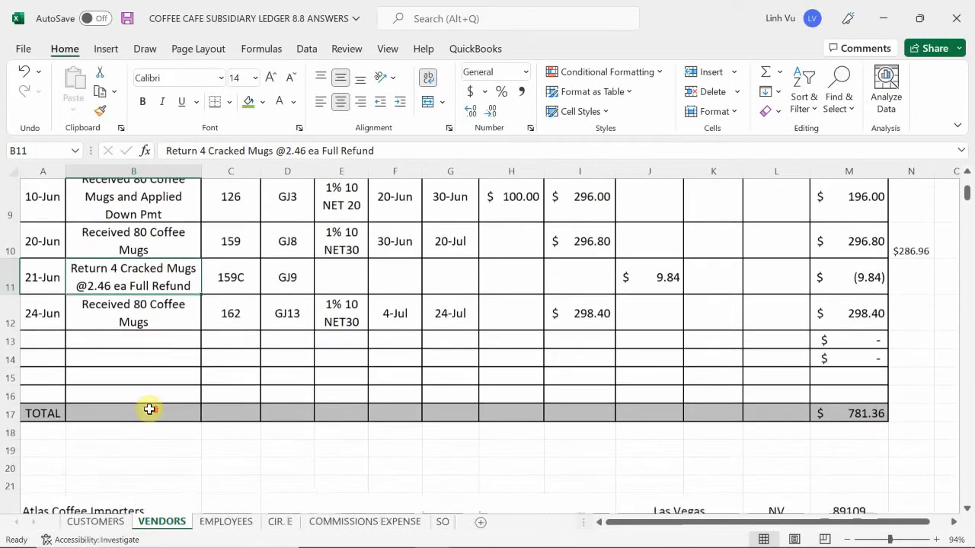
scroll(149, 408, "up", 2)
left_click(40, 398)
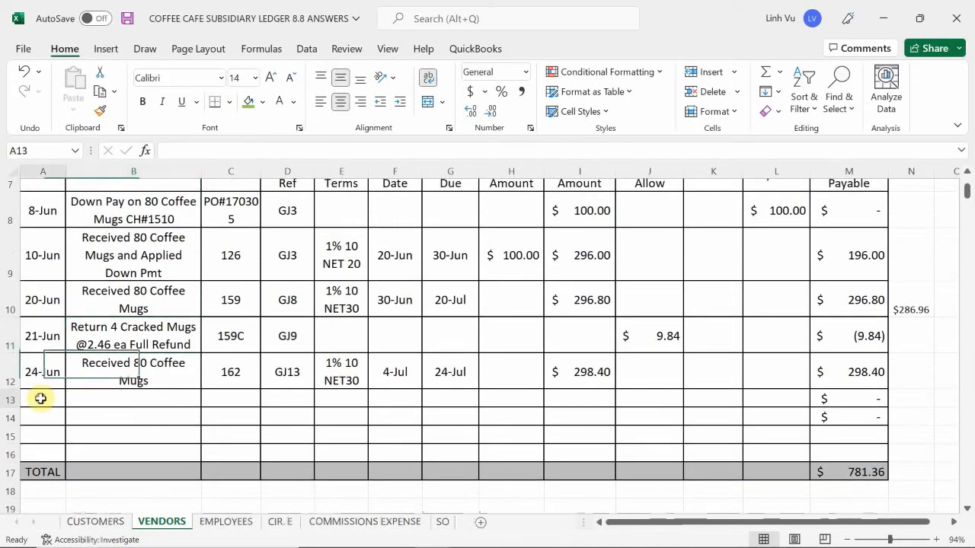
type("6/24")
key("Return")
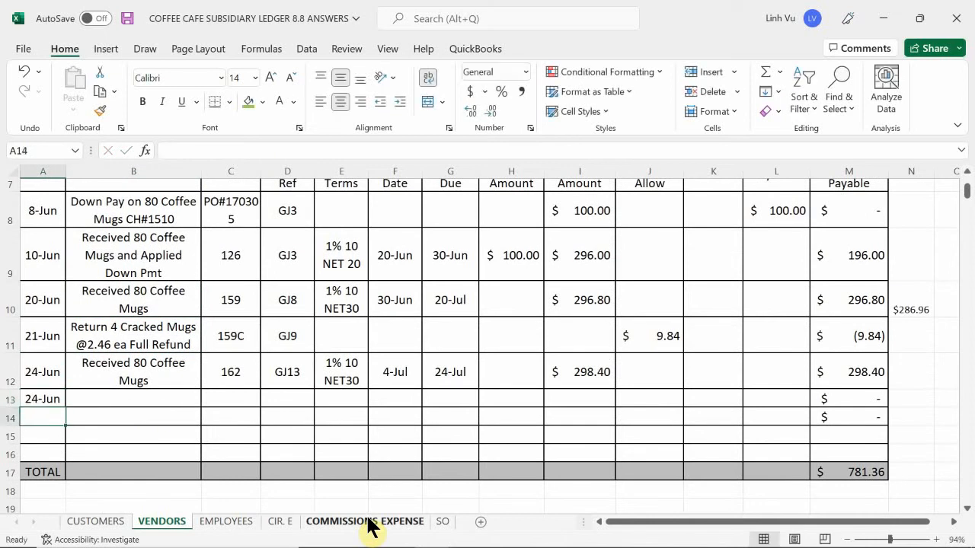
Enter the note "Return 5 Broken Mugs @2.48 ea Full Refund" in B13
key("Up")
key("Right")
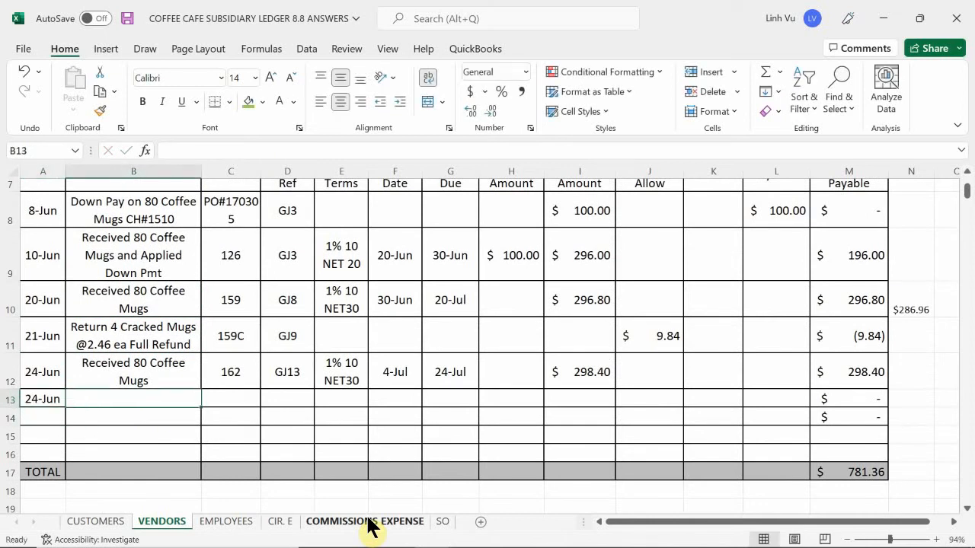
type("Reti")
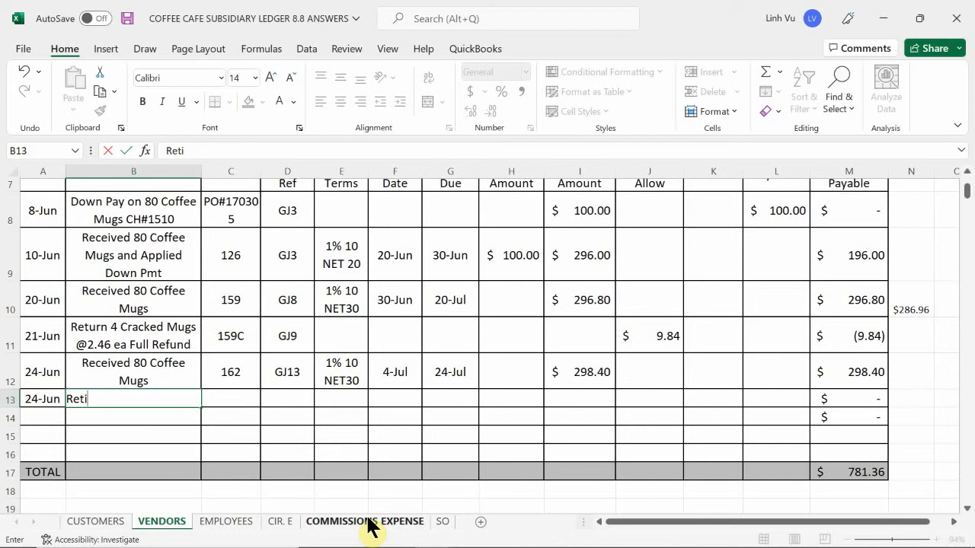
key("BackSpace")
type("u")
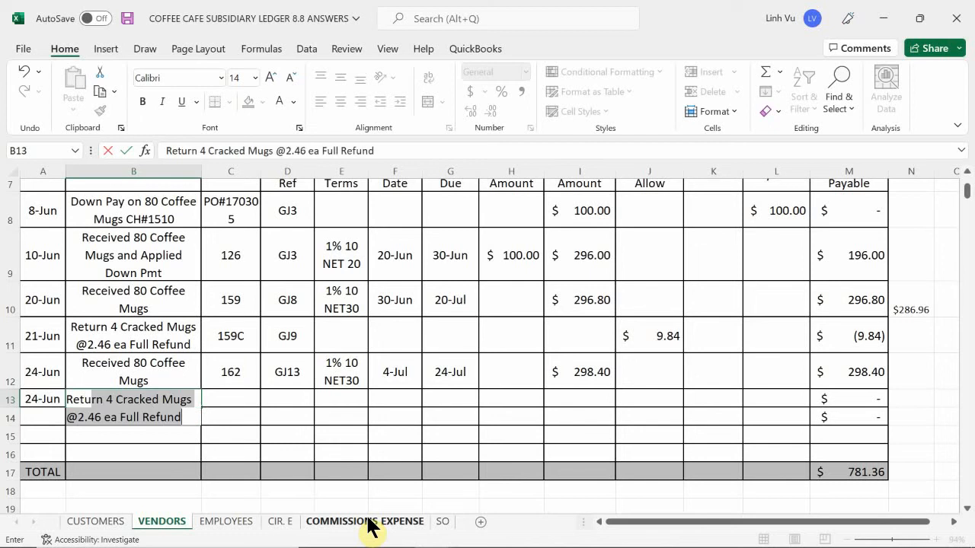
type("rm")
key("BackSpace")
type("n")
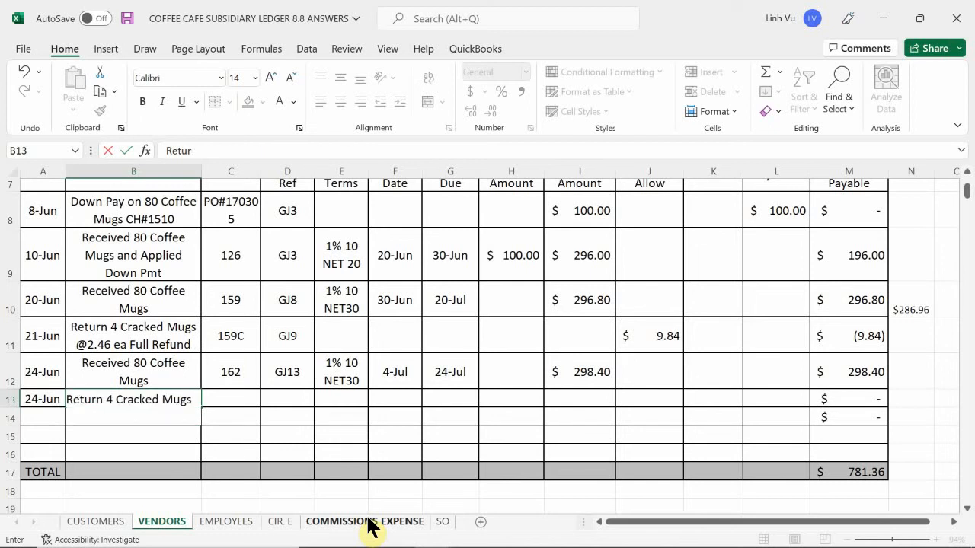
type(" 5 N")
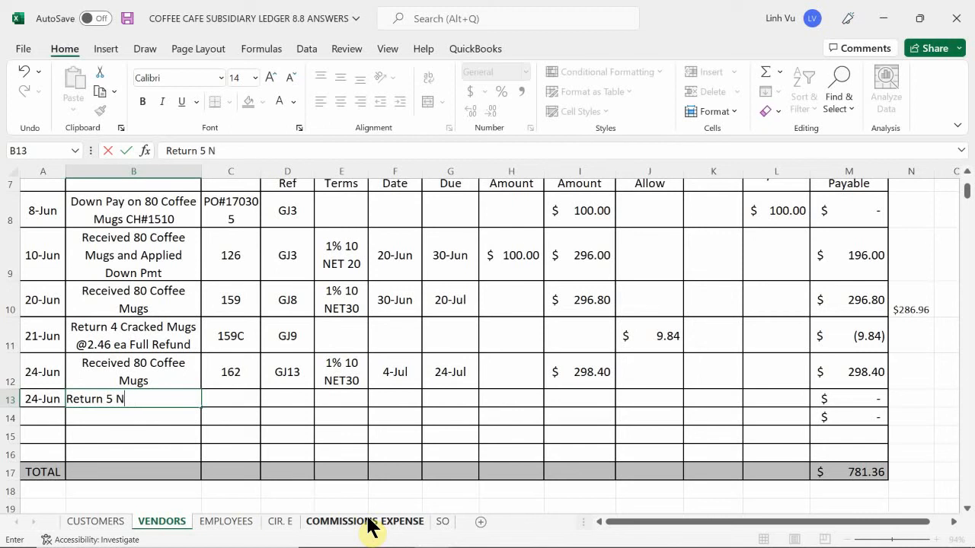
key("BackSpace")
type("N")
key("BackSpace")
type("Broken Mugs")
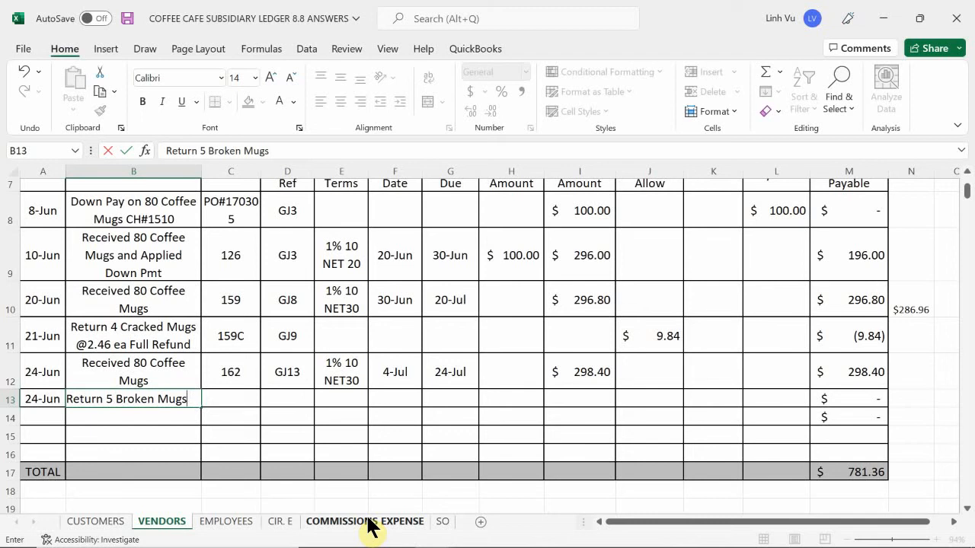
type(" #")
key("BackSpace")
type("@2.48 ea")
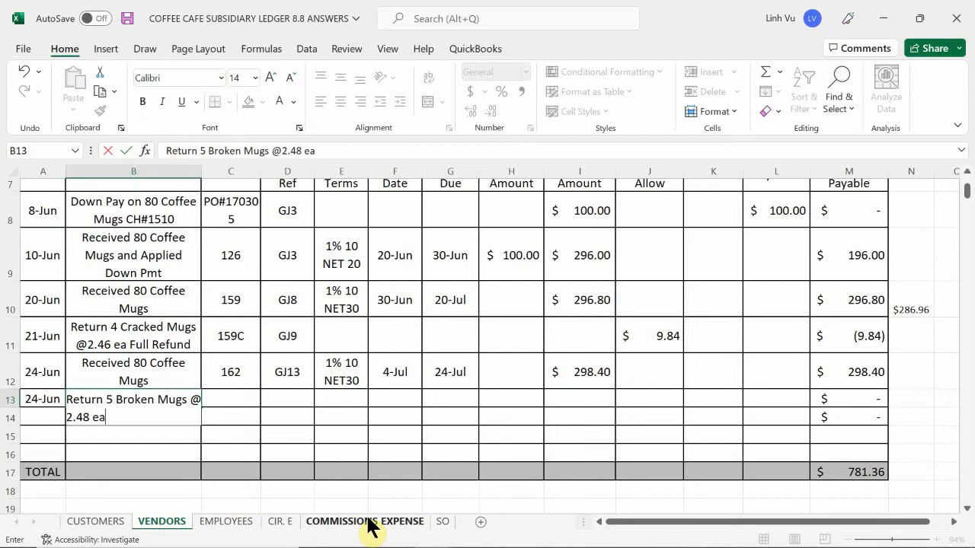
type(" Full Refi")
key("BackSpace")
type("und")
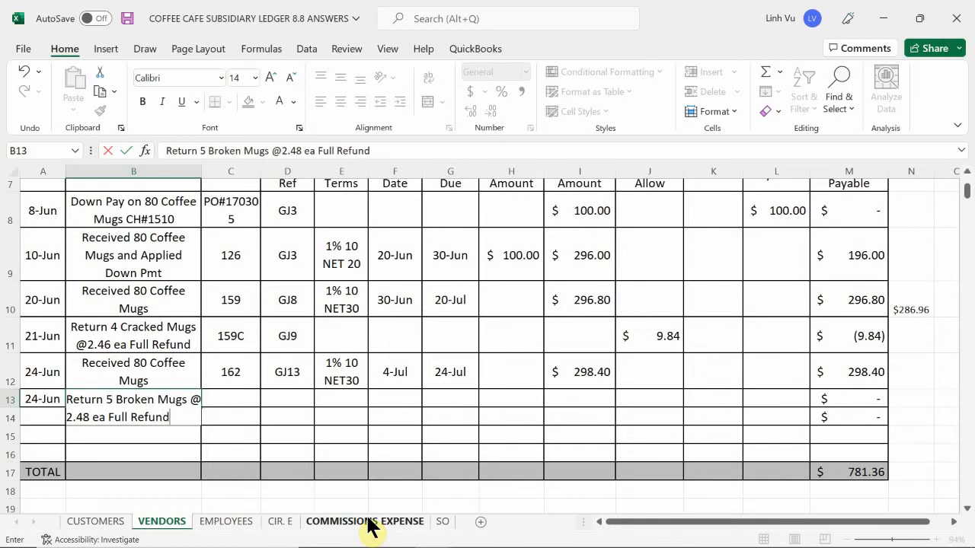
key("ctrl+Return")
Enter 162C as the invoice number in C13 and GJ13 as the post reference in D13
key("Down")
key("Right")
key("Up")
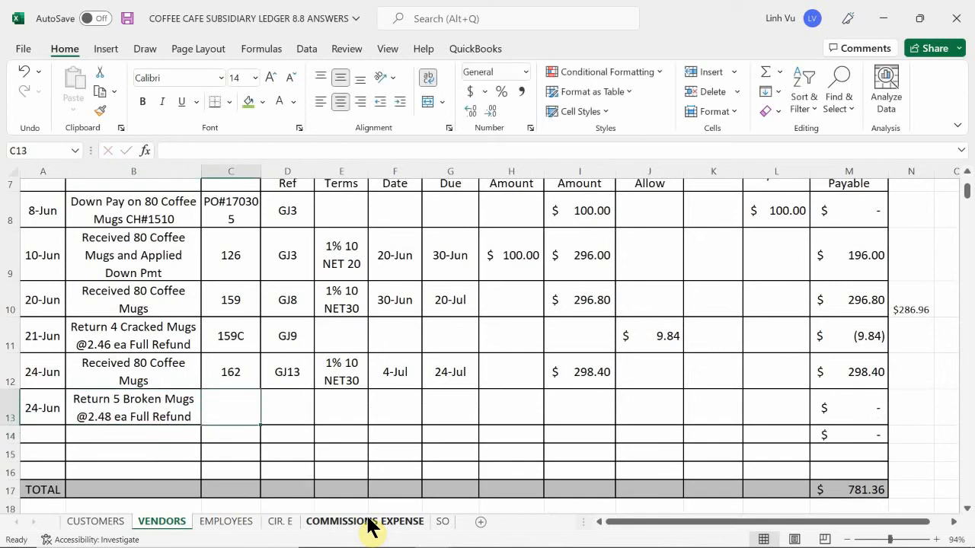
type("1")
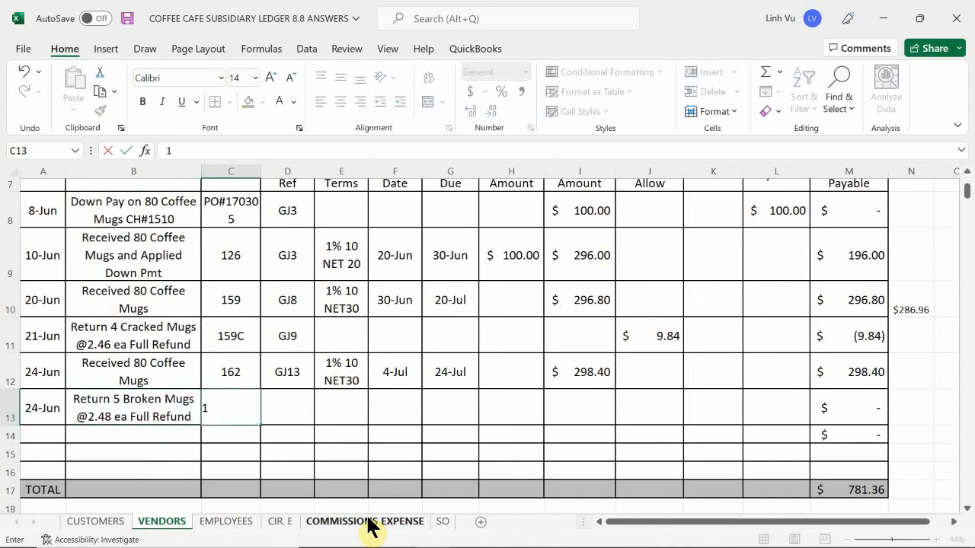
type("62C")
key("Return")
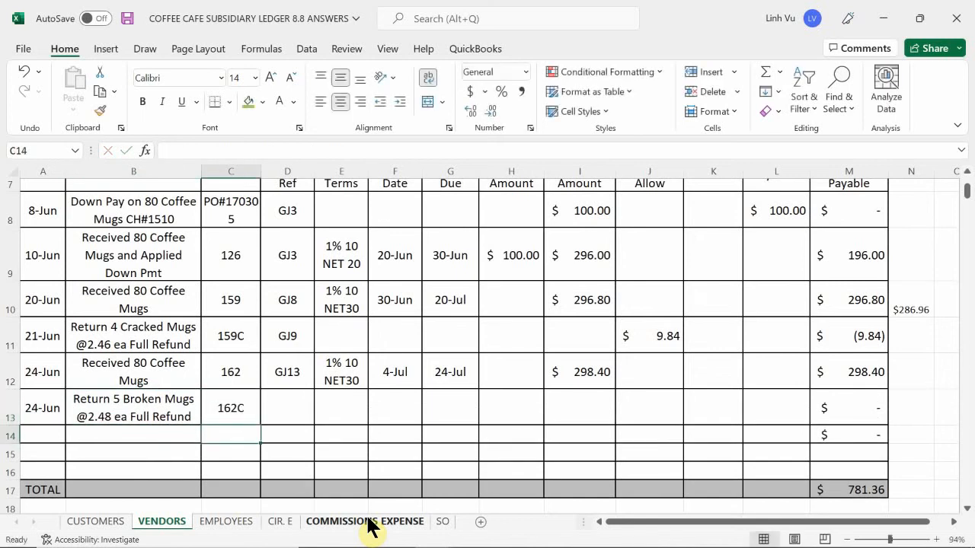
key("Up")
key("Right")
type("GJ")
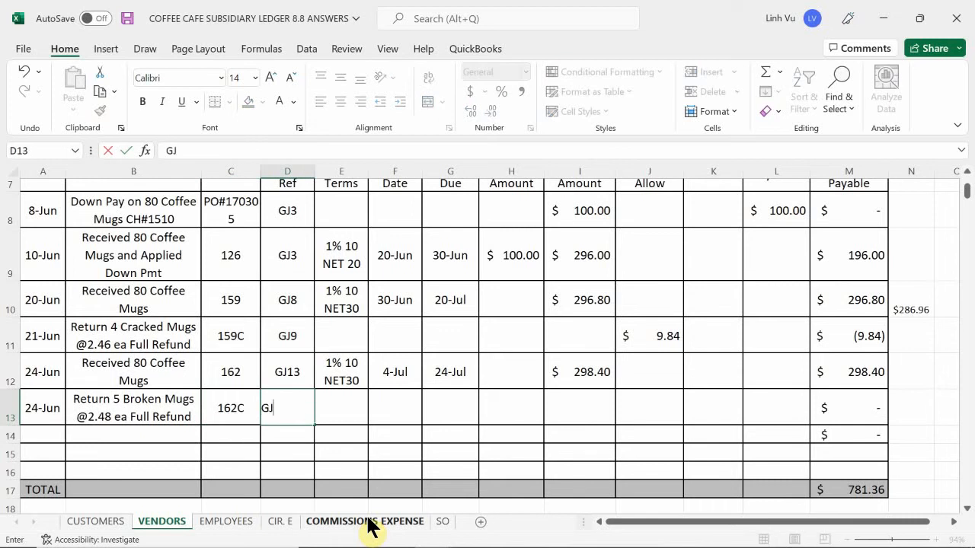
type("13")
key("Tab")
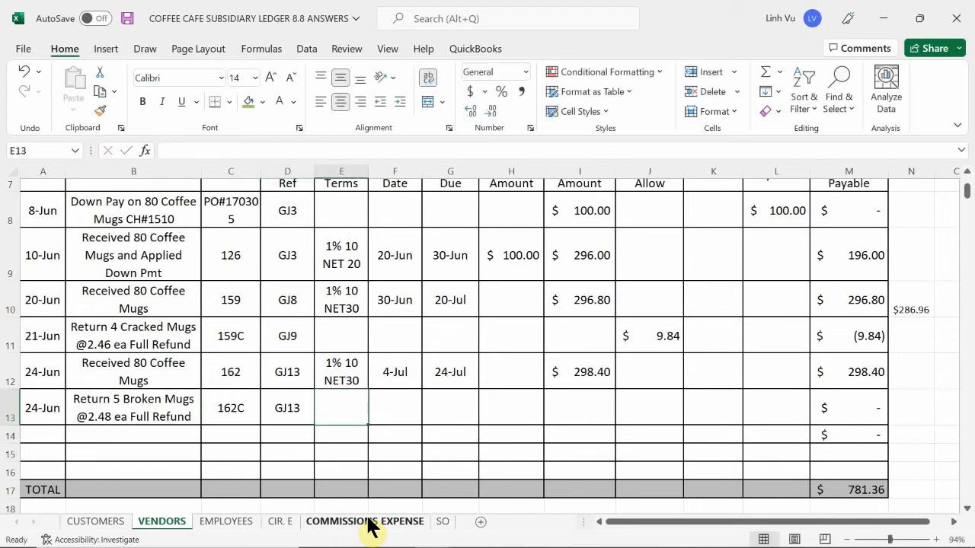
Enter 12.40 as the Returns & Allow amount for the broken mugs in J13
key("Tab")
key("Tab")
key("Tab")
key("Tab")
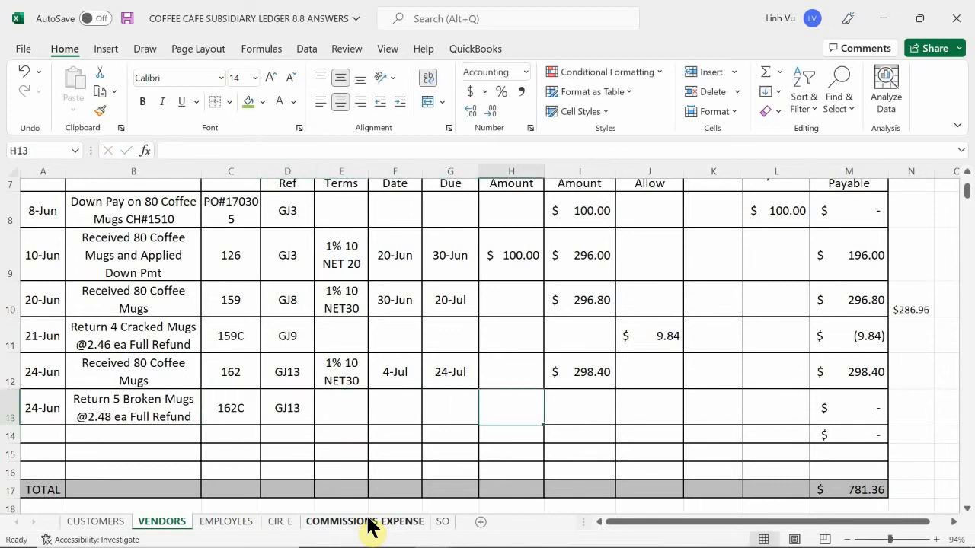
key("Tab")
type("1")
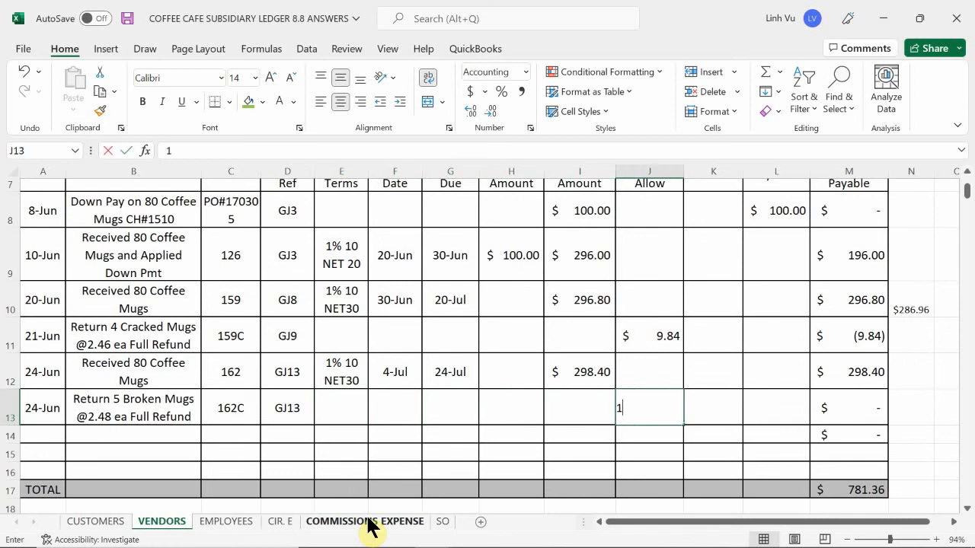
type("2.40")
key("Return")
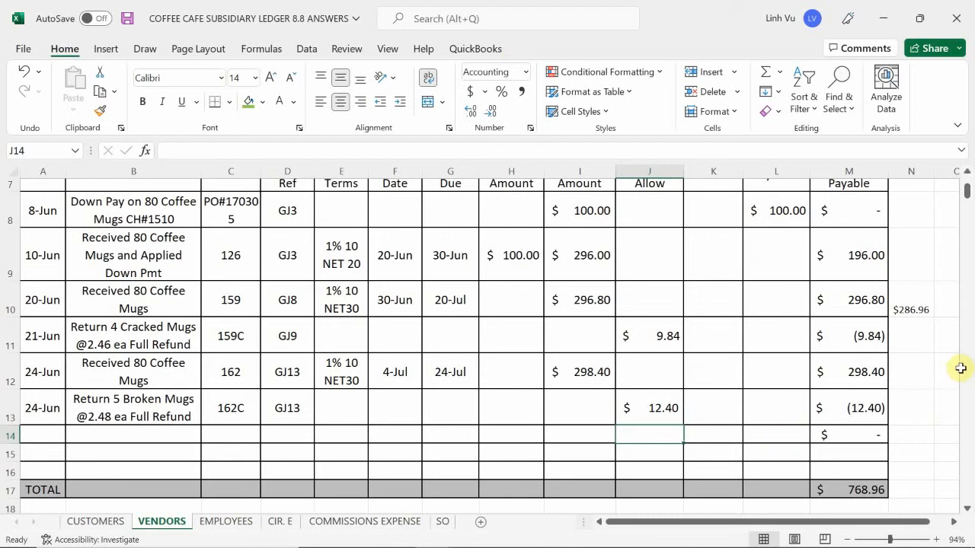
Calculate the net amount owed on the 24-Jun mug invoice in N12 with the formula =M12+M13
left_click(919, 373)
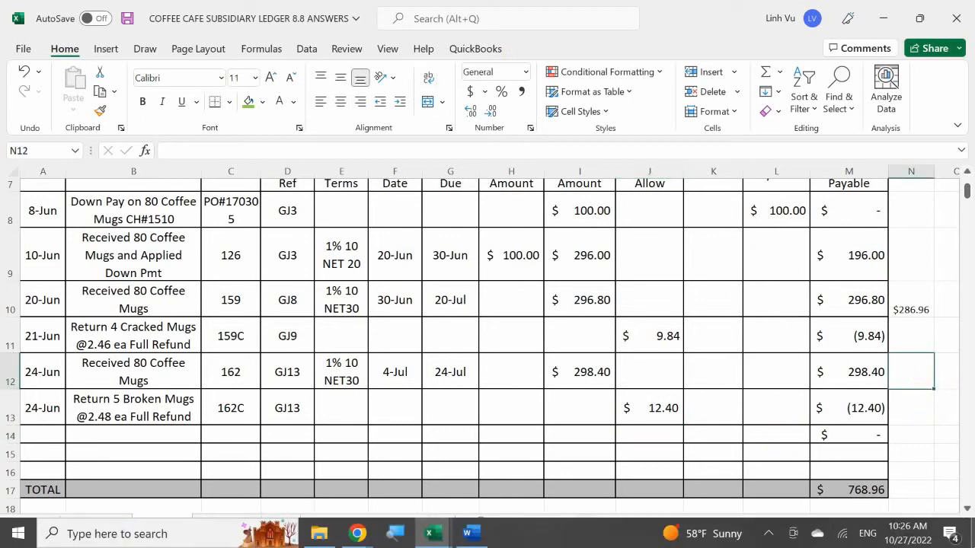
type("=")
key("Left")
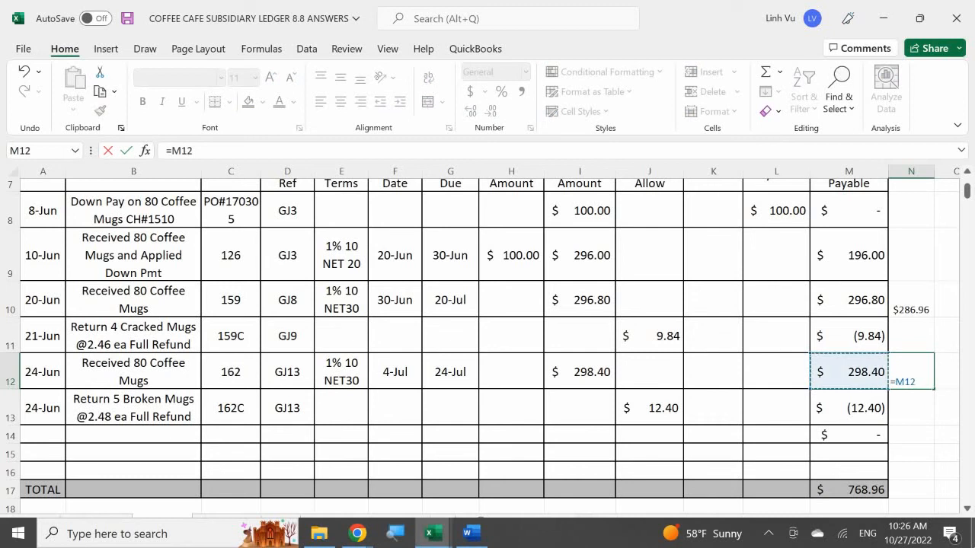
type("+")
key("Down")
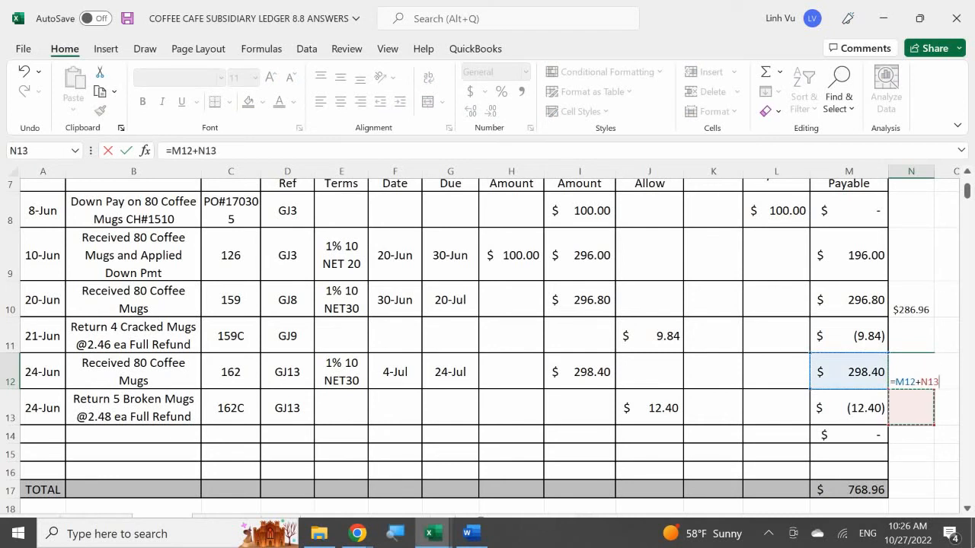
key("Left")
key("Return")
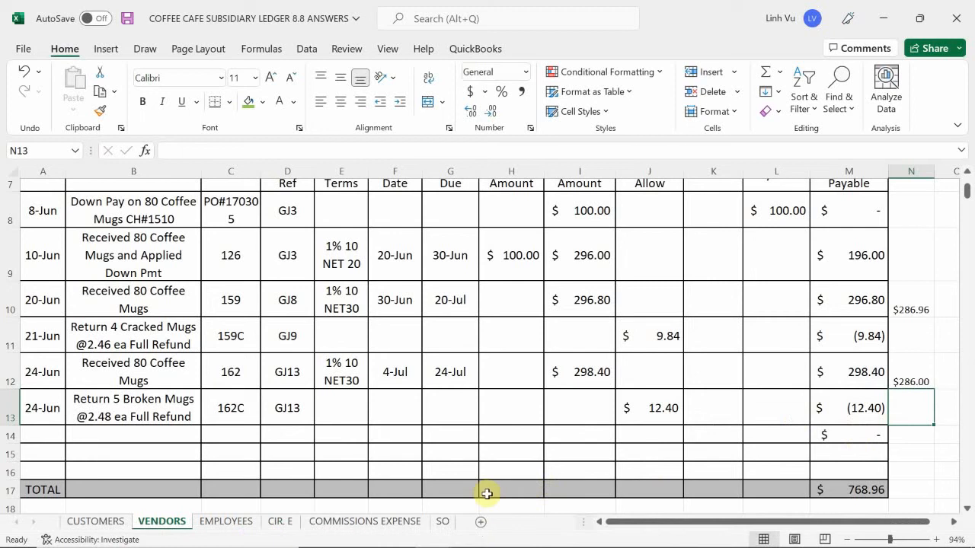
Switch to the Word instructions with the general journal alongside and remove the highlight from the task about returning 5 broken ceramic coffee cups
left_click(473, 533)
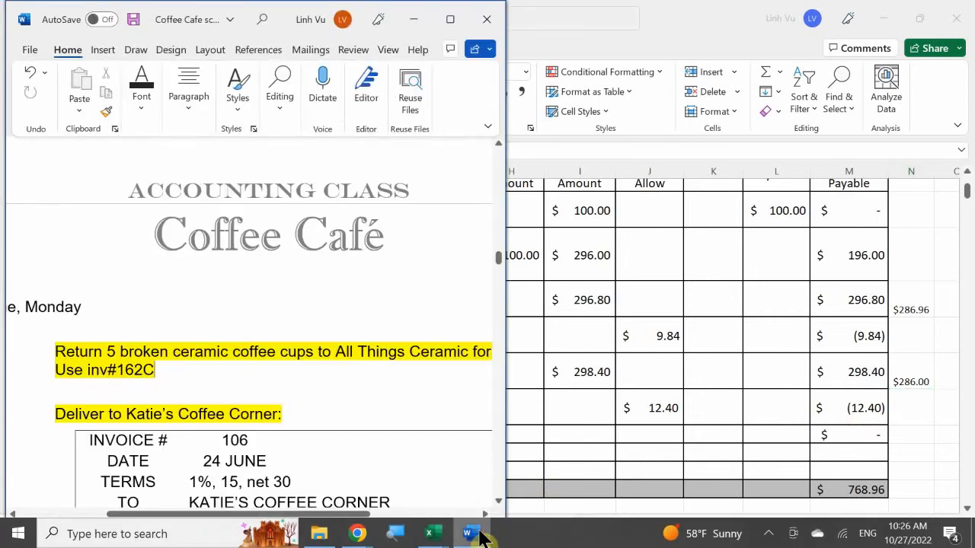
mouse_move(439, 533)
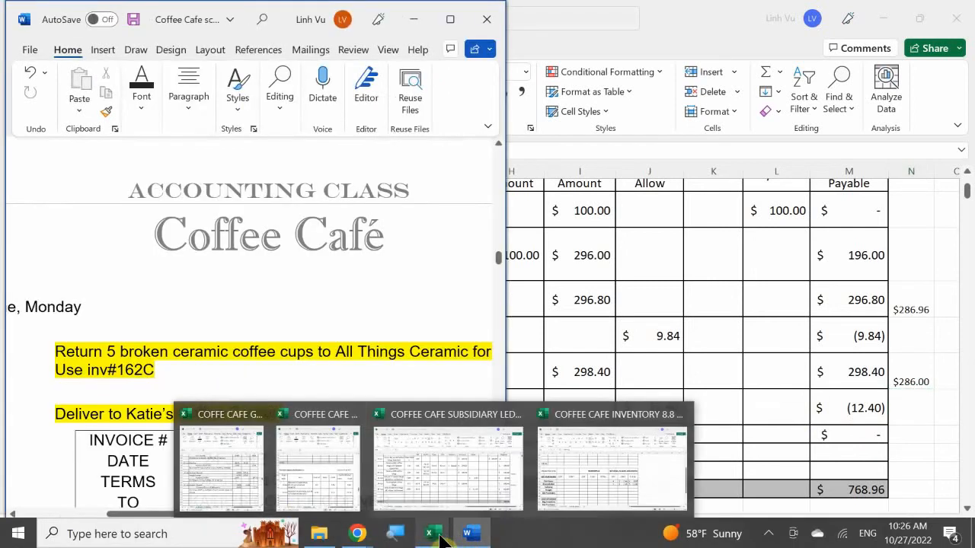
left_click(214, 482)
left_click(360, 378)
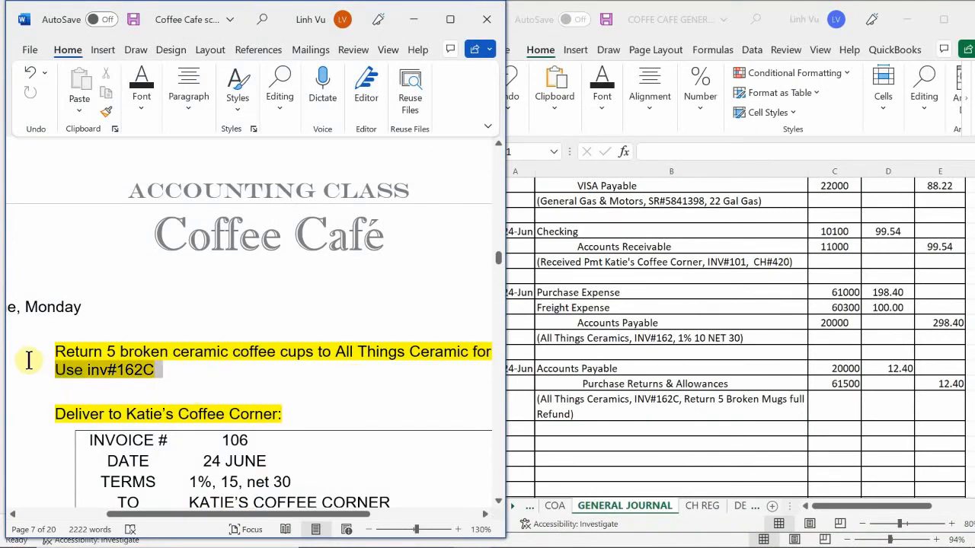
left_click_drag(28, 357, 31, 341)
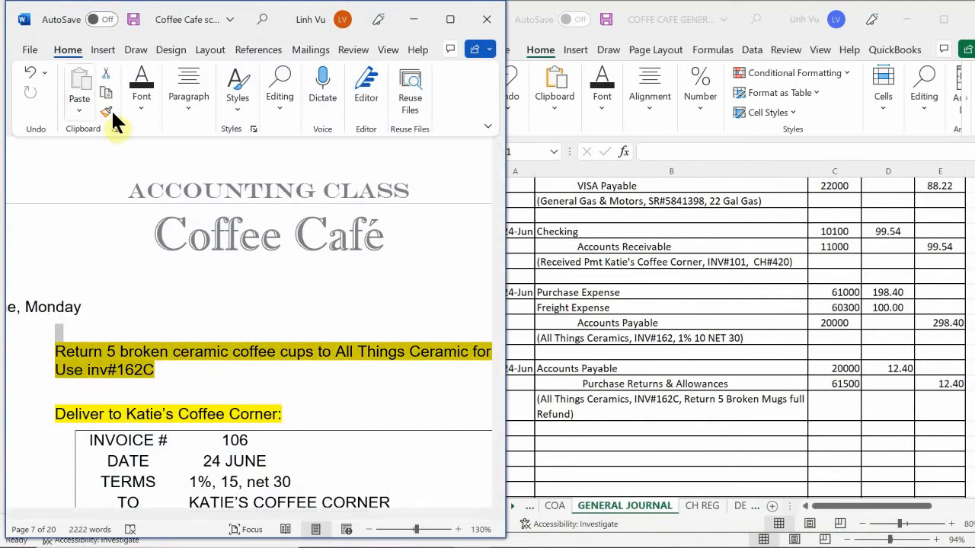
left_click(143, 95)
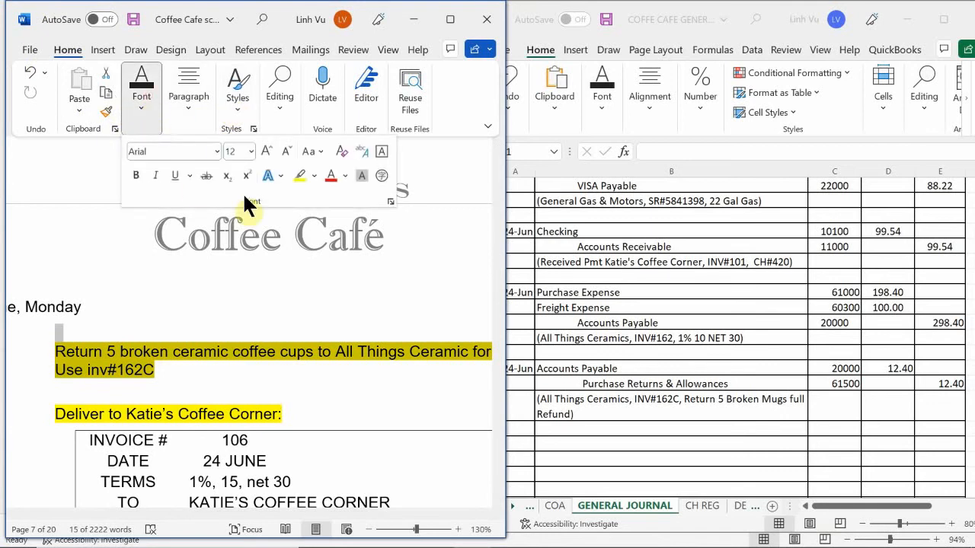
left_click(311, 175)
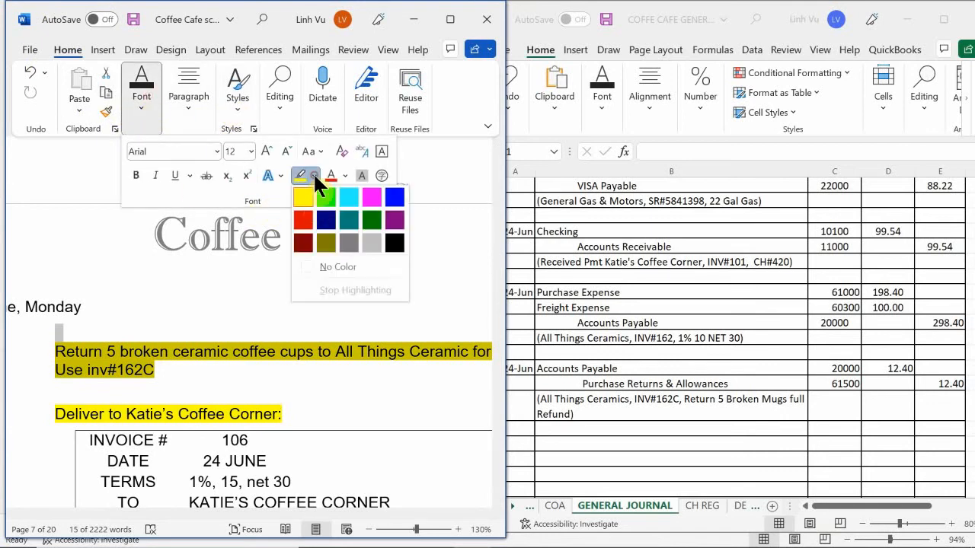
left_click(340, 266)
left_click(296, 390)
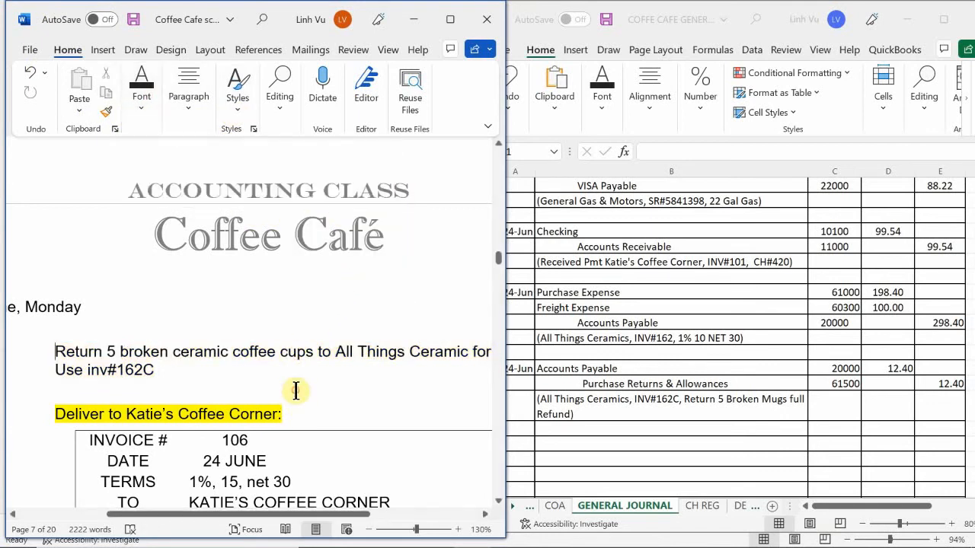
scroll(310, 397, "down", 3)
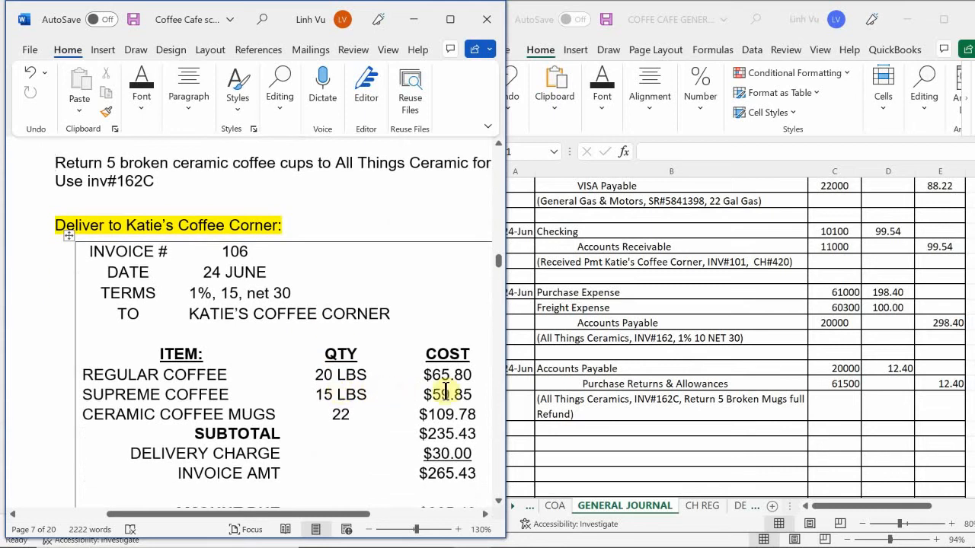
Examine invoice 106 for the Katie's Coffee Corner delivery in full, including its terms, items, delivery charge and amount due
scroll(380, 381, "down", 2)
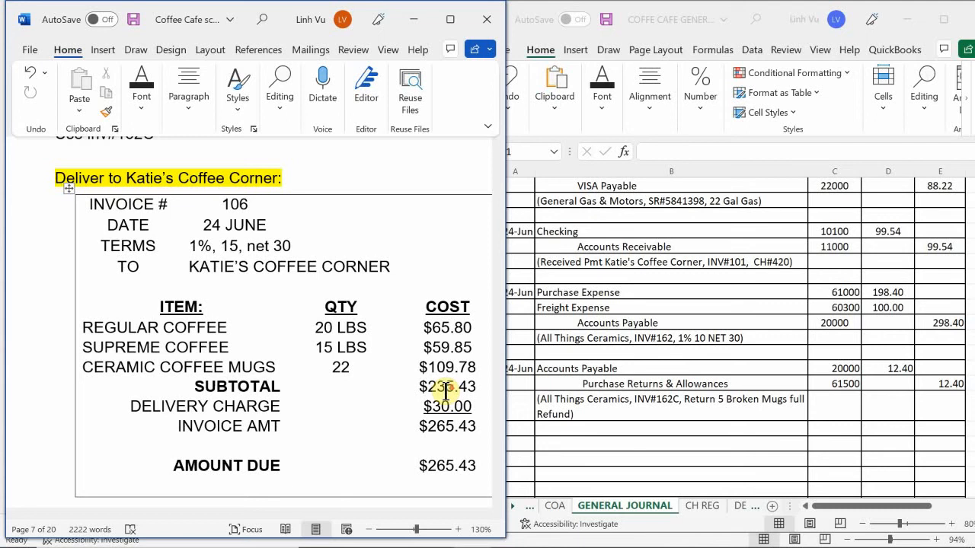
scroll(445, 391, "down", 3)
scroll(445, 391, "up", 3)
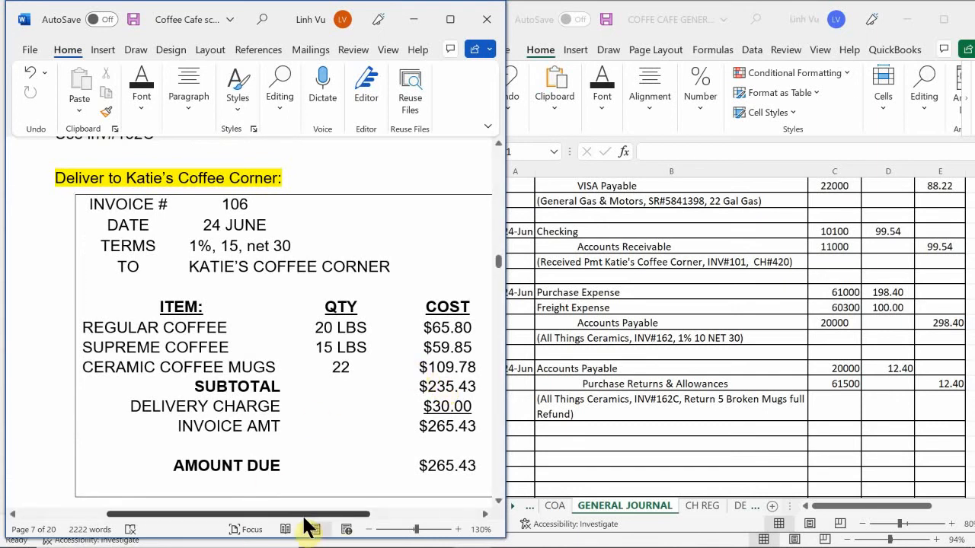
left_click_drag(305, 514, 326, 515)
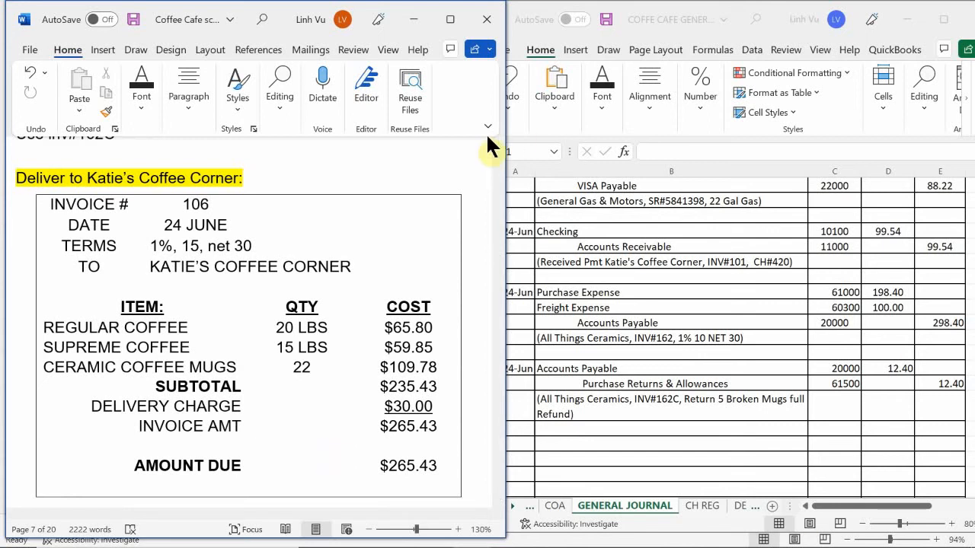
In the general journal, copy the descriptions and post references of the Super A Market INV#103 sale and COGS entries, B383:C394
left_click(594, 423)
scroll(621, 367, "down", 3)
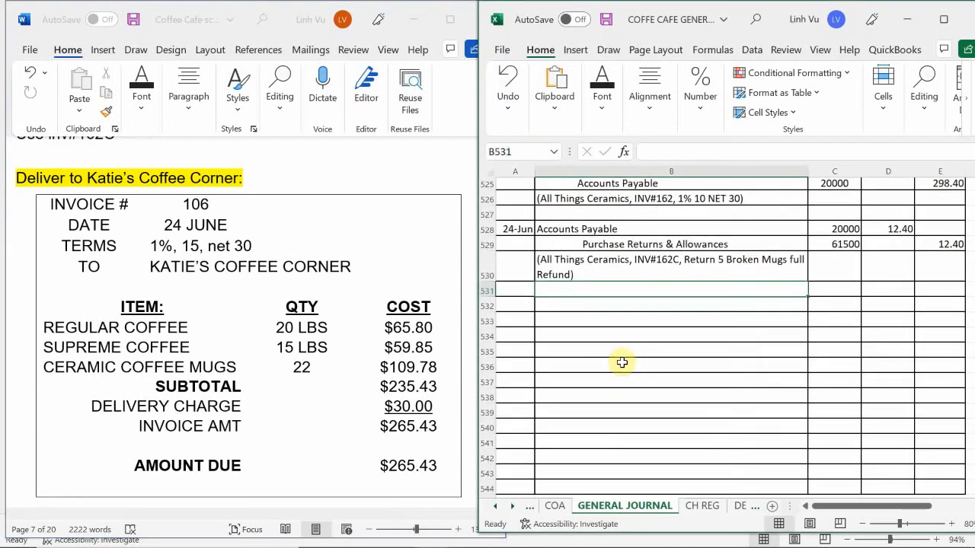
scroll(623, 362, "up", 1)
scroll(606, 356, "up", 15)
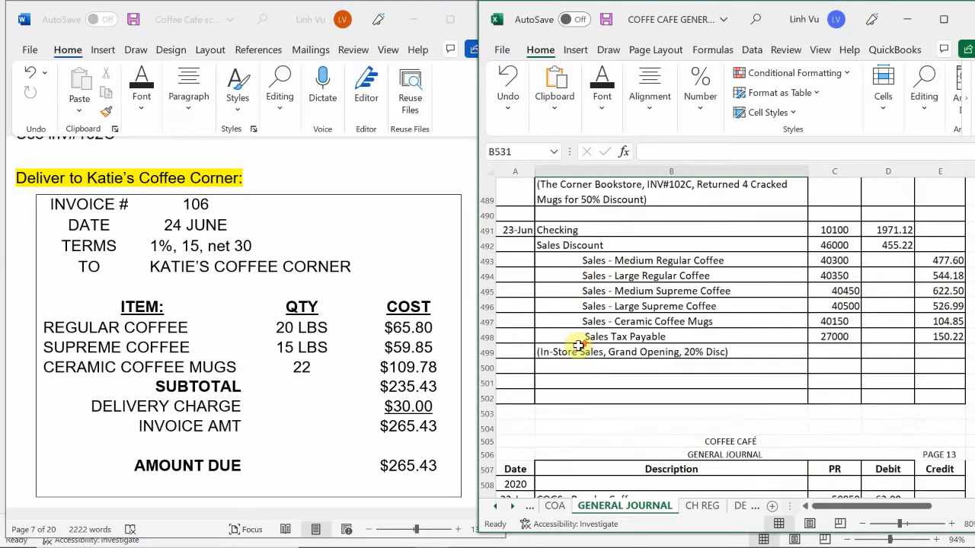
scroll(577, 347, "up", 10)
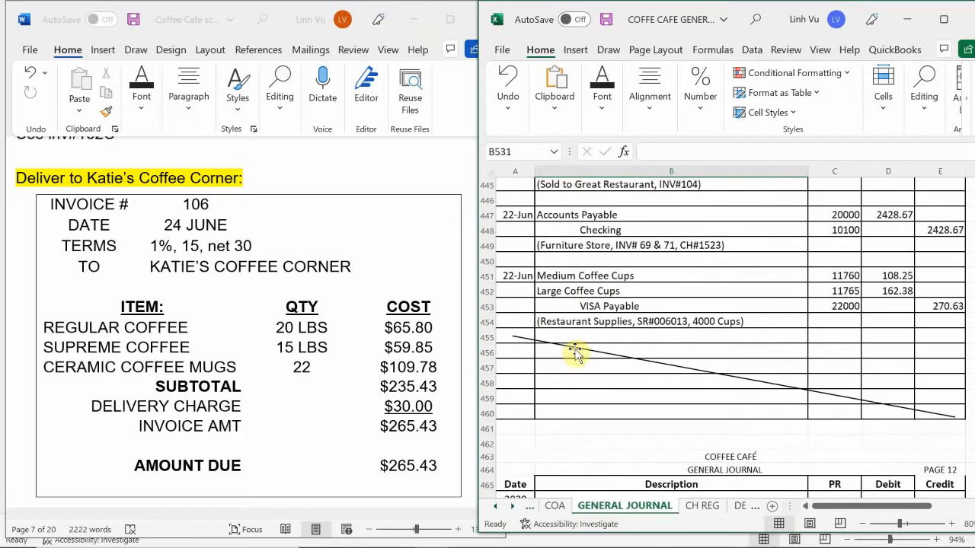
scroll(575, 347, "up", 6)
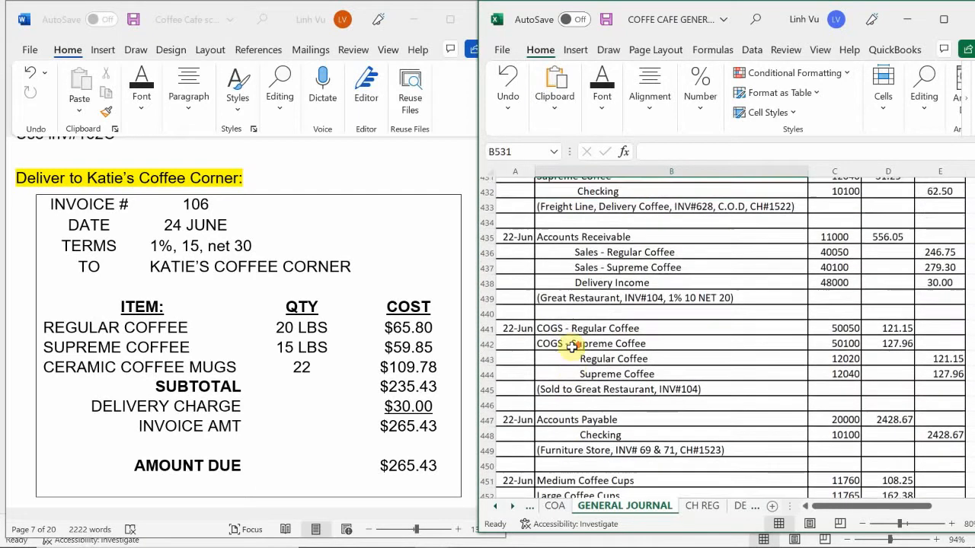
scroll(571, 347, "up", 1)
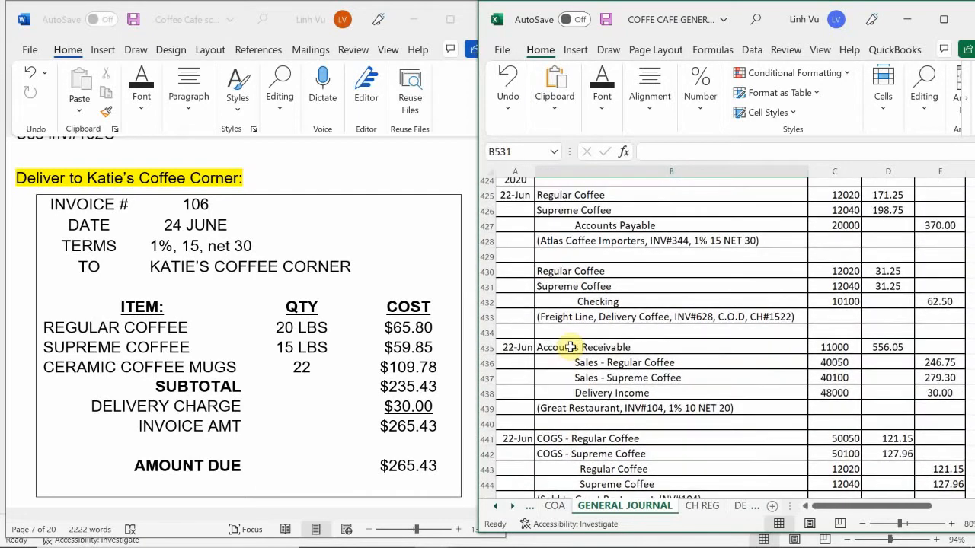
scroll(570, 347, "up", 6)
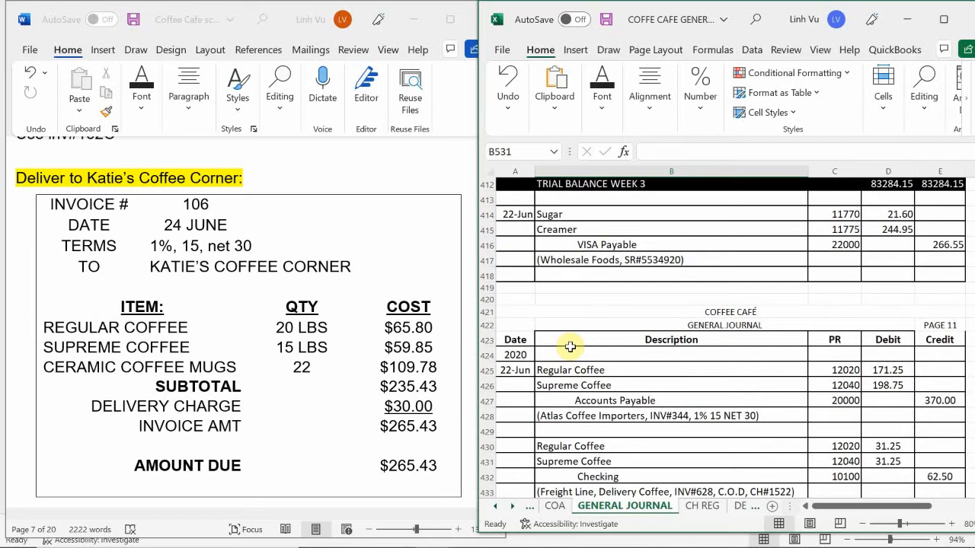
scroll(570, 347, "up", 7)
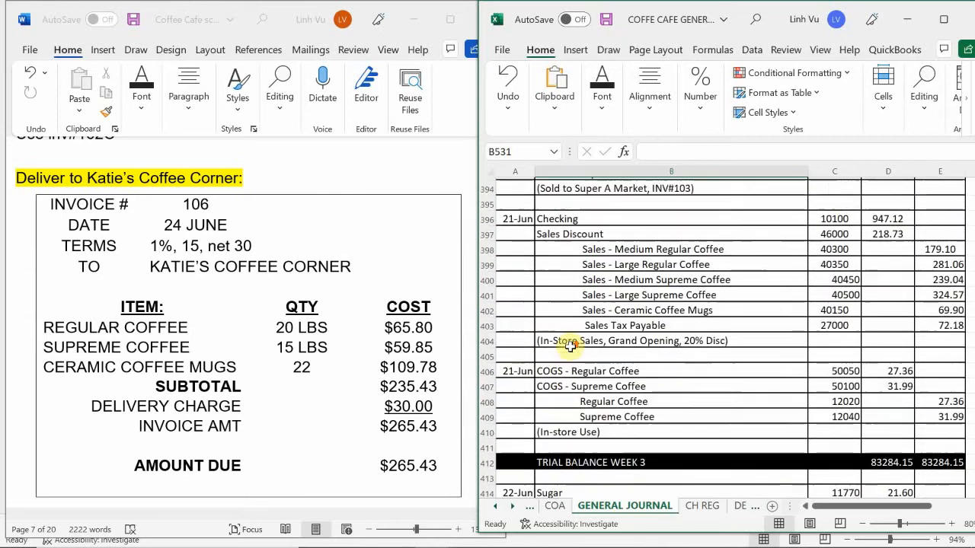
scroll(571, 346, "up", 4)
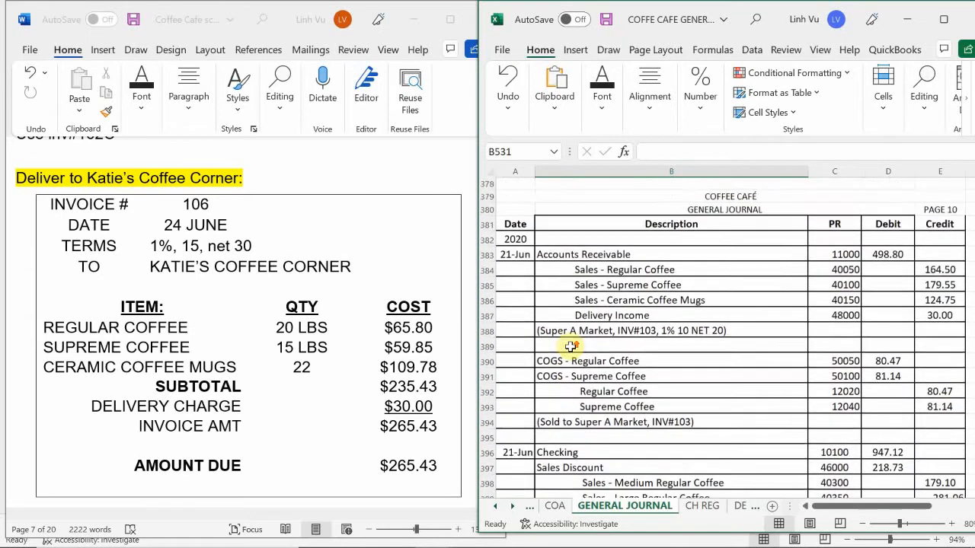
scroll(570, 346, "down", 1)
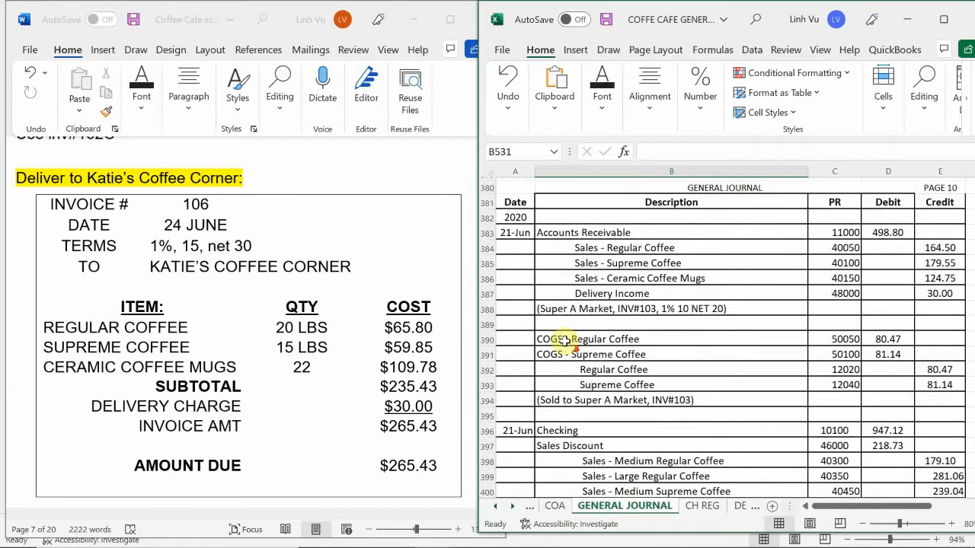
left_click_drag(562, 232, 834, 405)
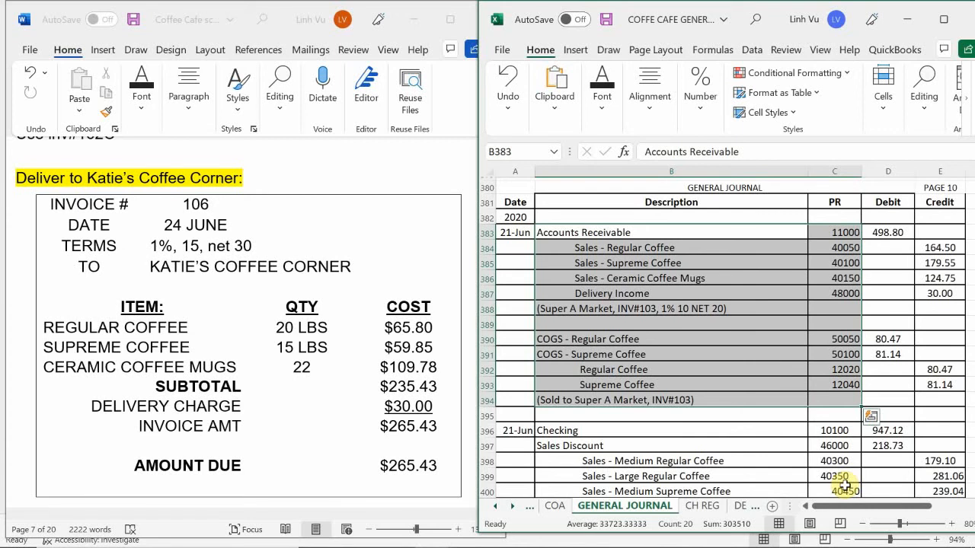
key("ctrl+c")
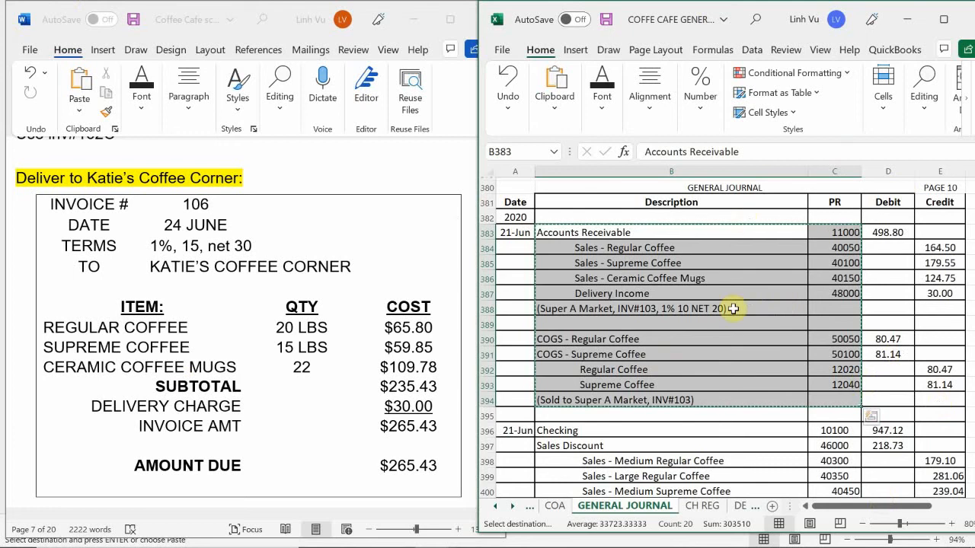
Paste the copied sale and COGS entry lines at B532, one blank row below the broken mugs return entry
scroll(643, 302, "down", 2)
scroll(643, 302, "down", 20)
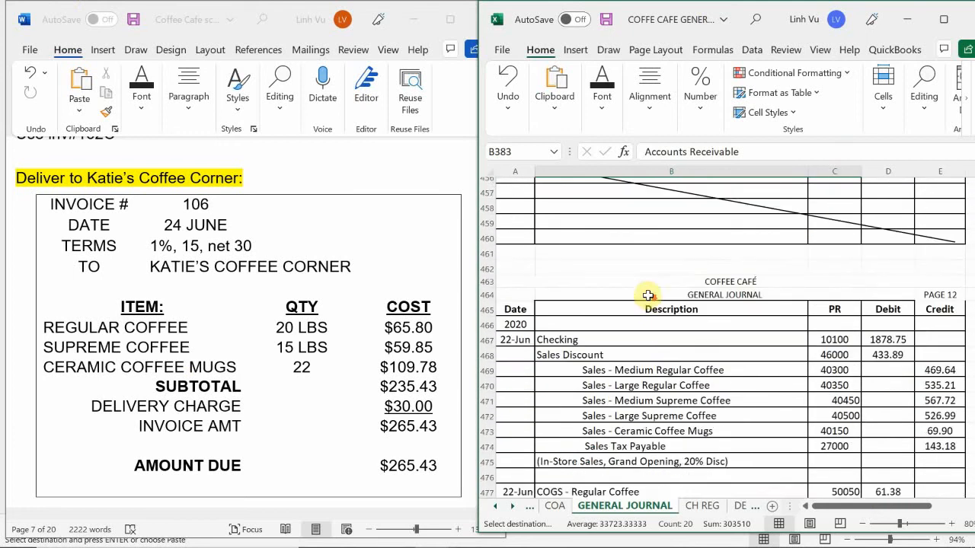
scroll(647, 295, "up", 3)
scroll(647, 296, "down", 10)
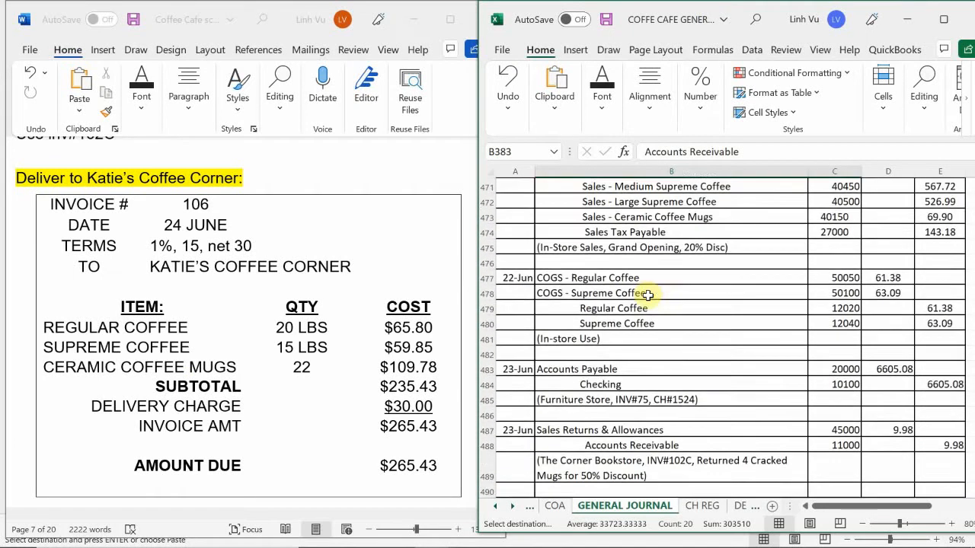
scroll(647, 296, "down", 18)
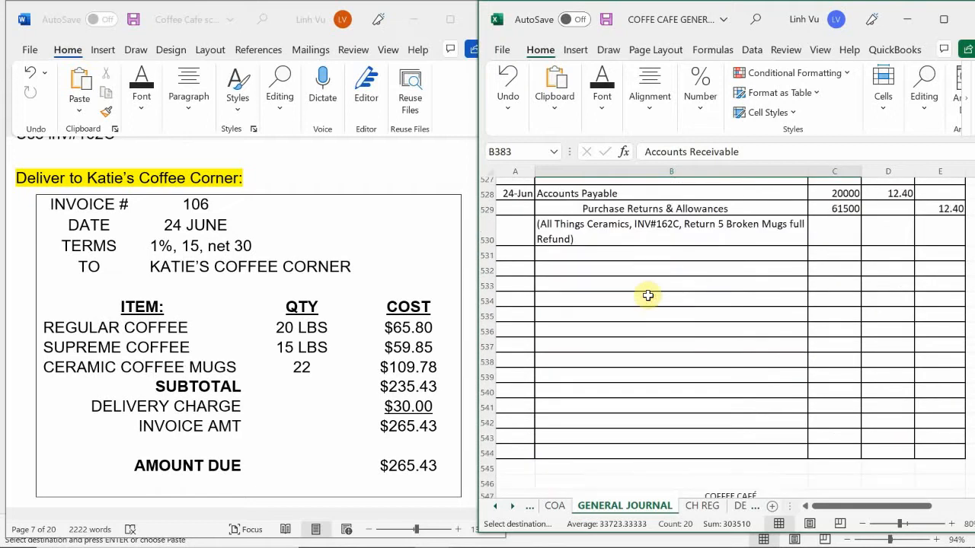
scroll(648, 296, "up", 3)
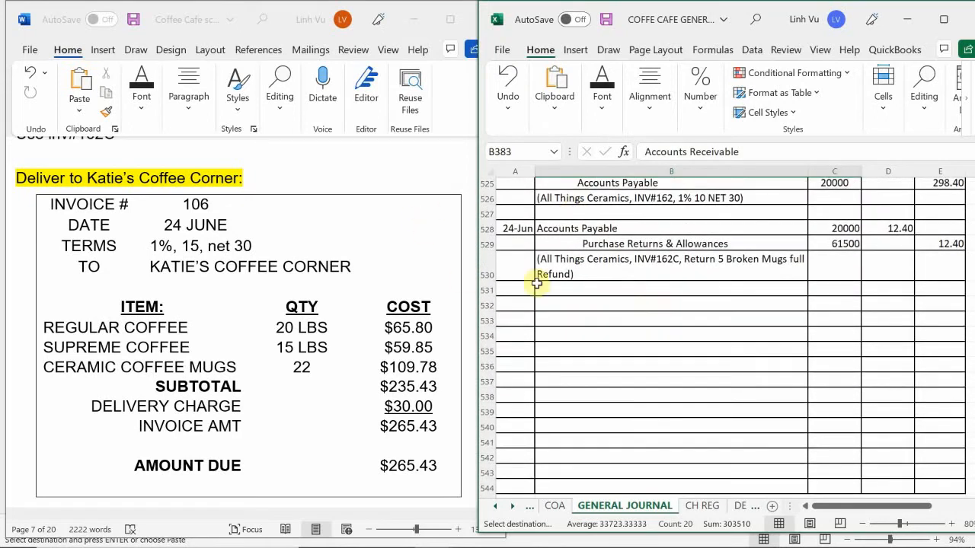
left_click(552, 305)
key("ctrl+v")
scroll(556, 308, "down", 1)
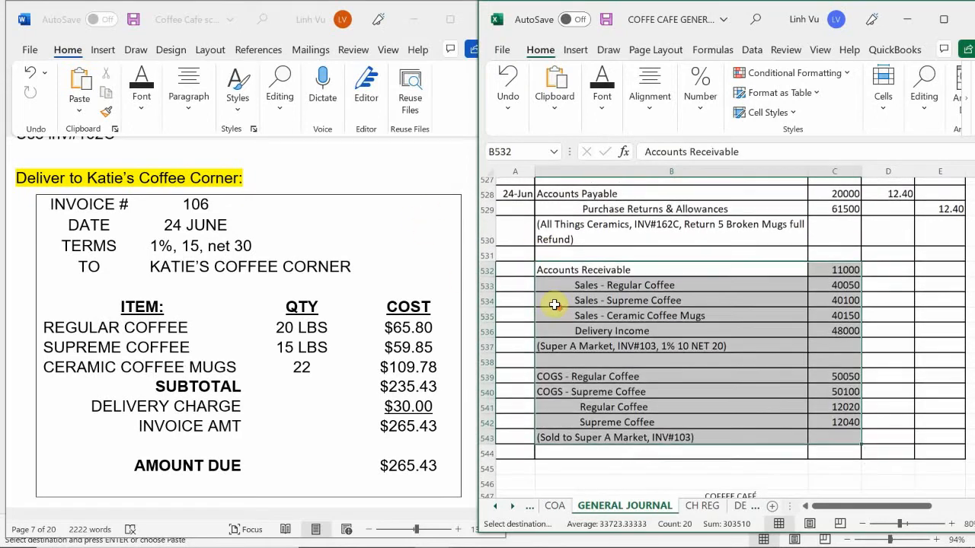
scroll(552, 312, "up", 1)
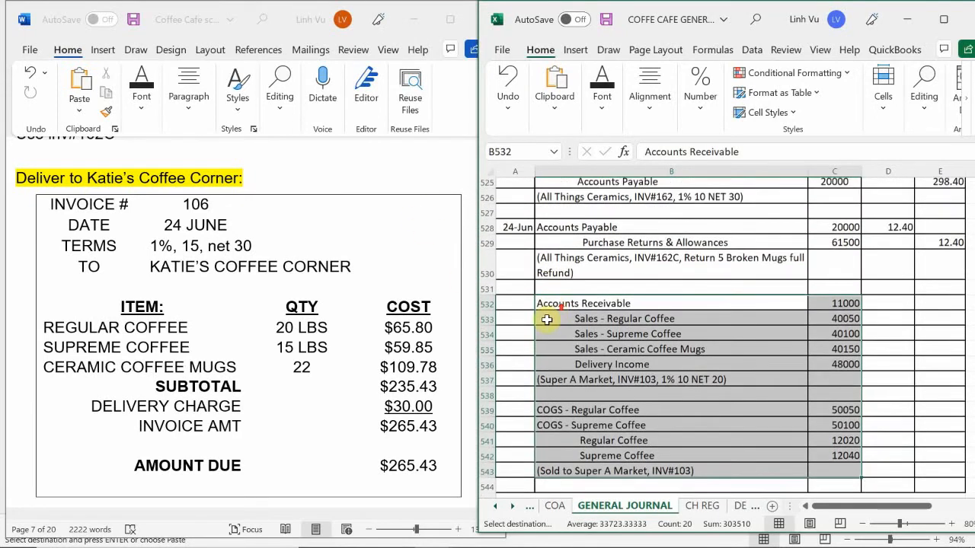
Date the new Accounts Receivable entry 24 June by entering 6/24 in A532
left_click(507, 305)
type("6/")
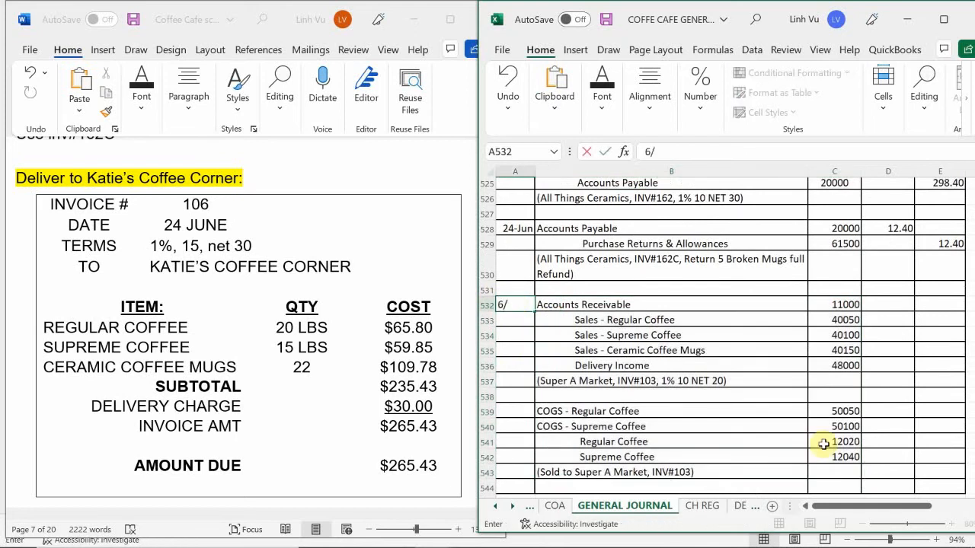
type("24")
key("Return")
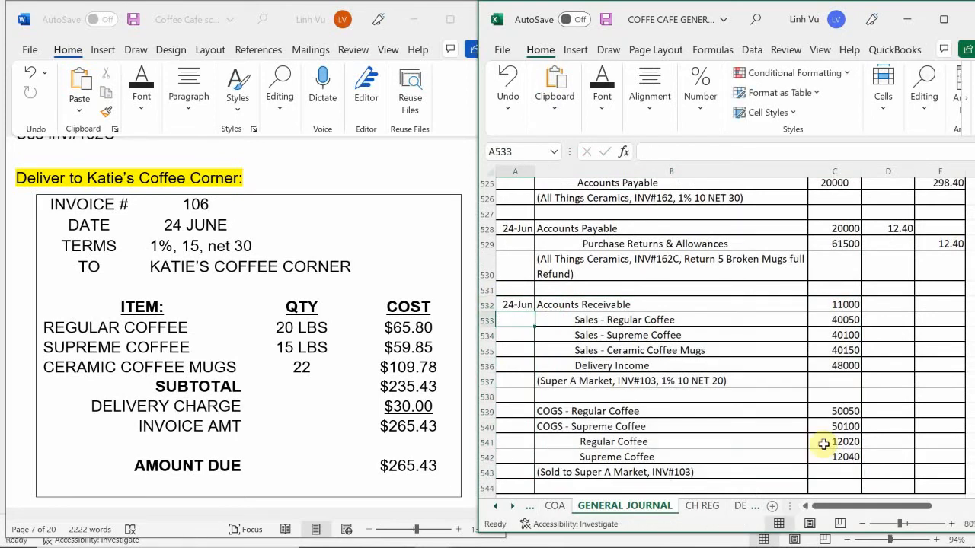
Calculate the Accounts Receivable debit in D532 with the formula =SUM(E532:E537)
left_click(883, 305)
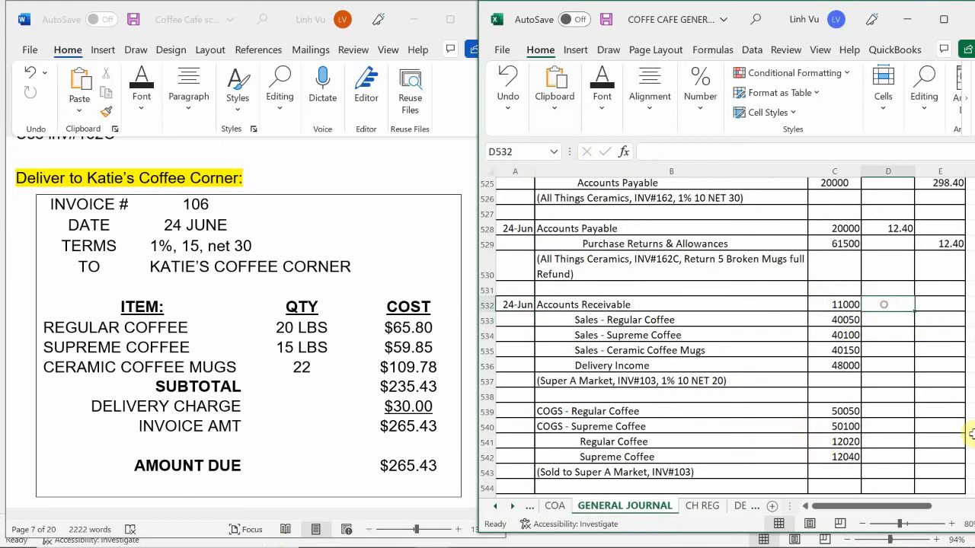
type("=s")
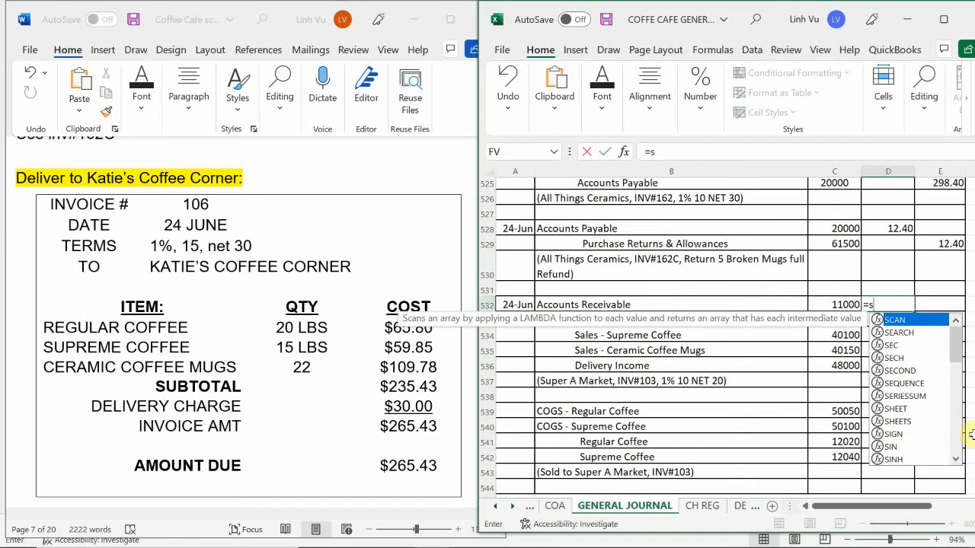
type("um")
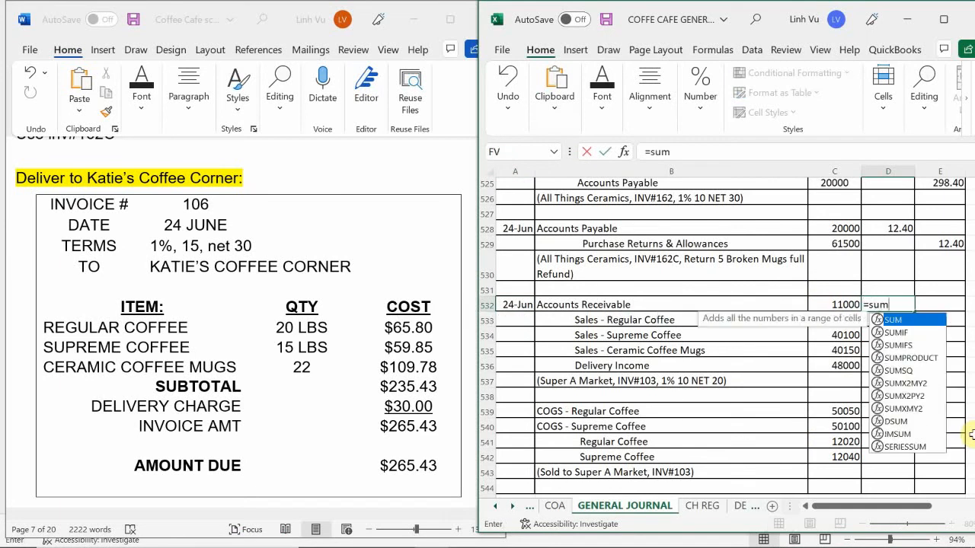
type("*")
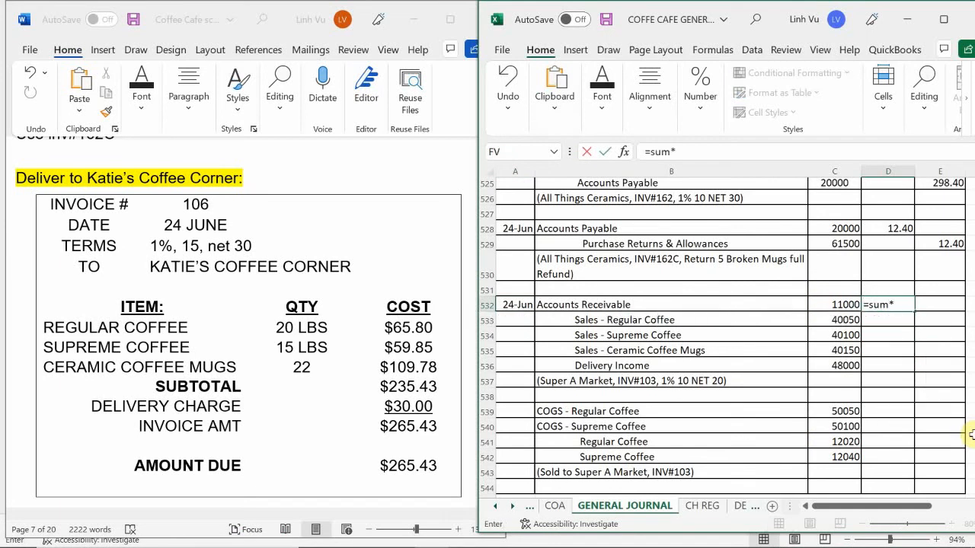
key("BackSpace")
type("*")
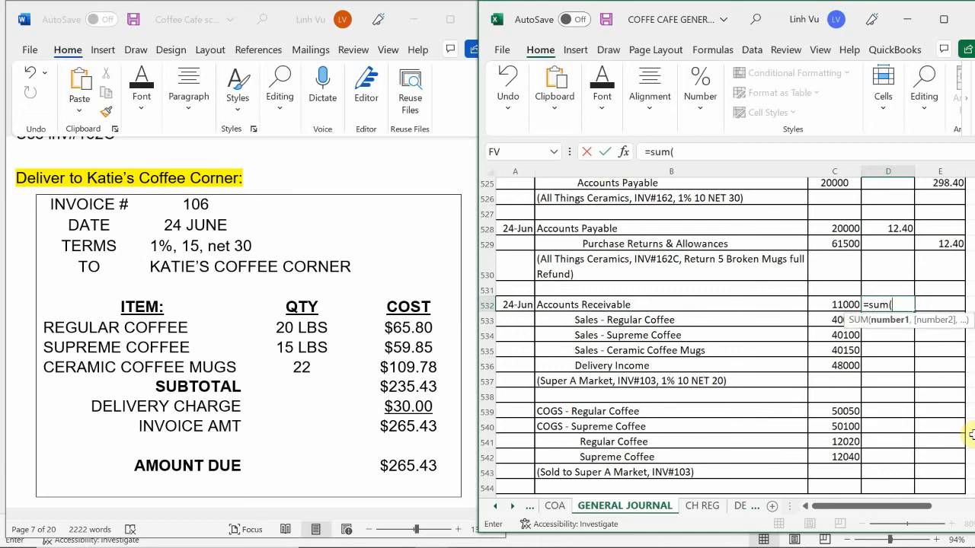
key("BackSpace")
type("*")
key("BackSpace")
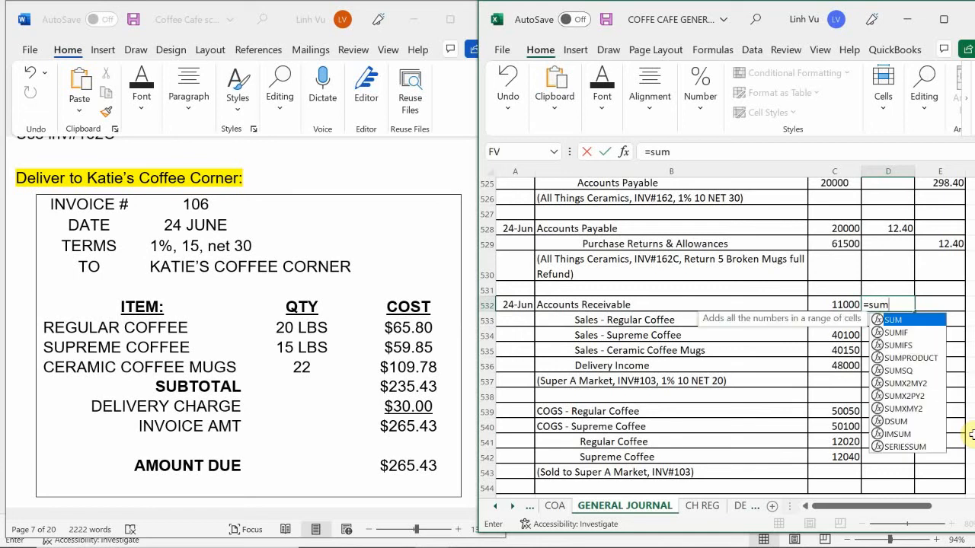
type("^&")
key("BackSpace")
key("BackSpace")
type("&")
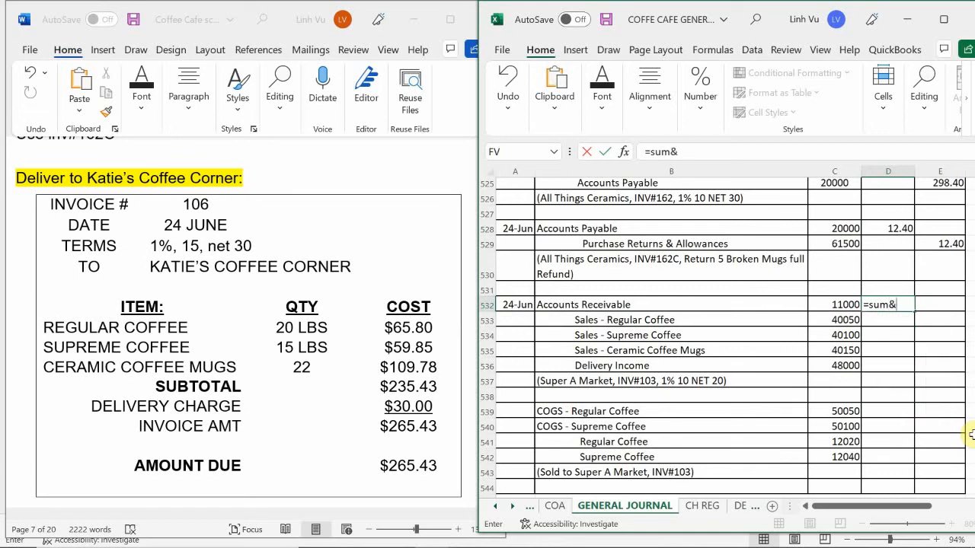
key("BackSpace")
type("*")
key("BackSpace")
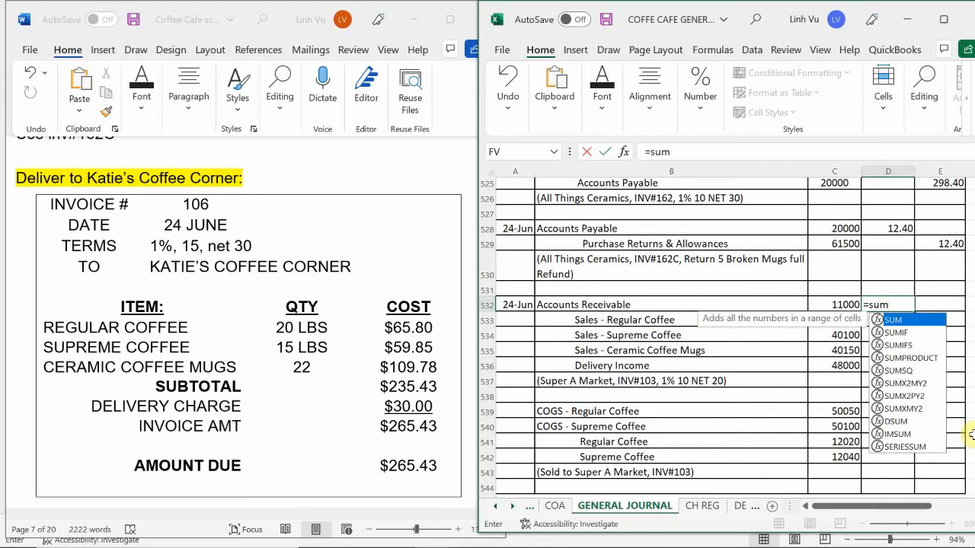
type("(")
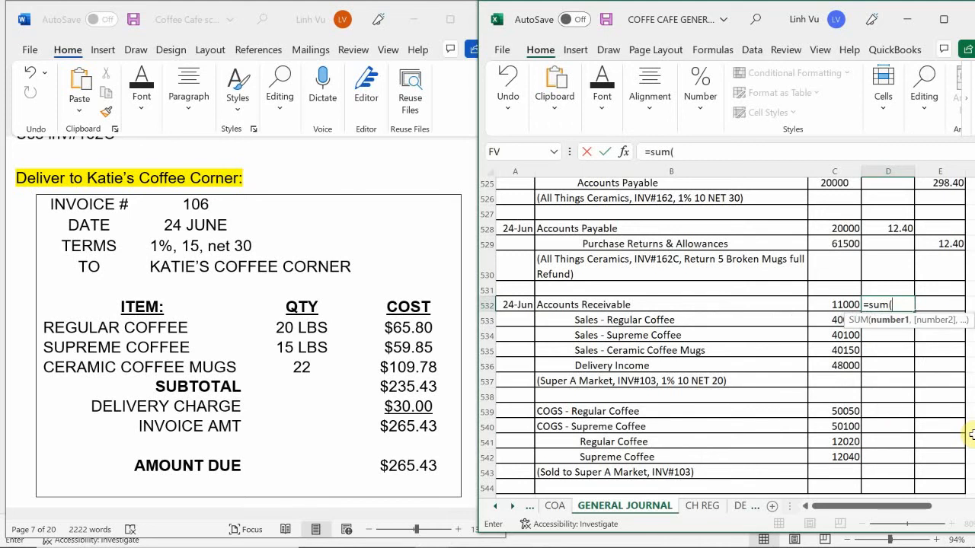
key("Right")
key("shift+Down")
key("shift+Down")
key("shift+Down")
key("shift+Down")
key("shift+Down")
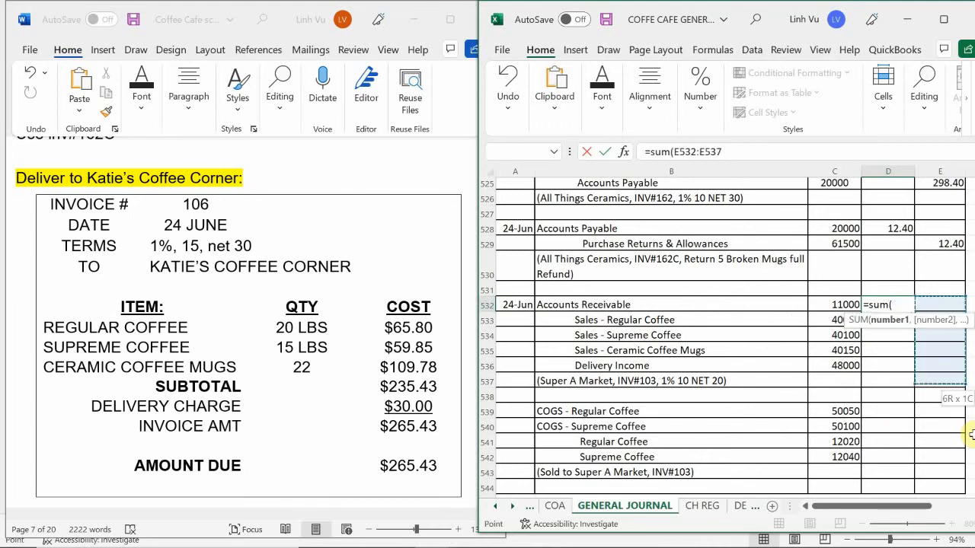
key("Return")
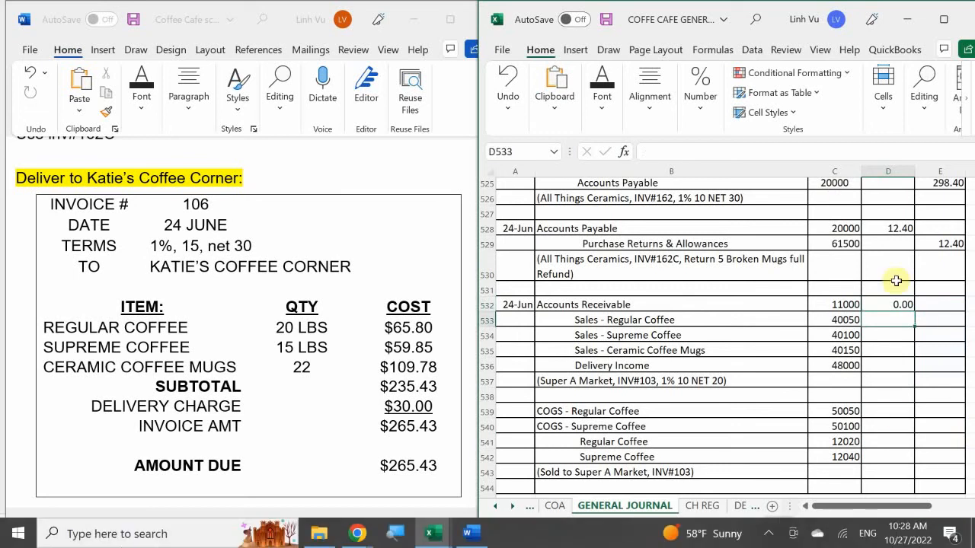
Enter the INV#106 credits in E533:E536: Regular Coffee 65.80, Supreme Coffee 59.85, Ceramic Coffee Mugs 109.78 and Delivery Income 30
left_click(933, 320)
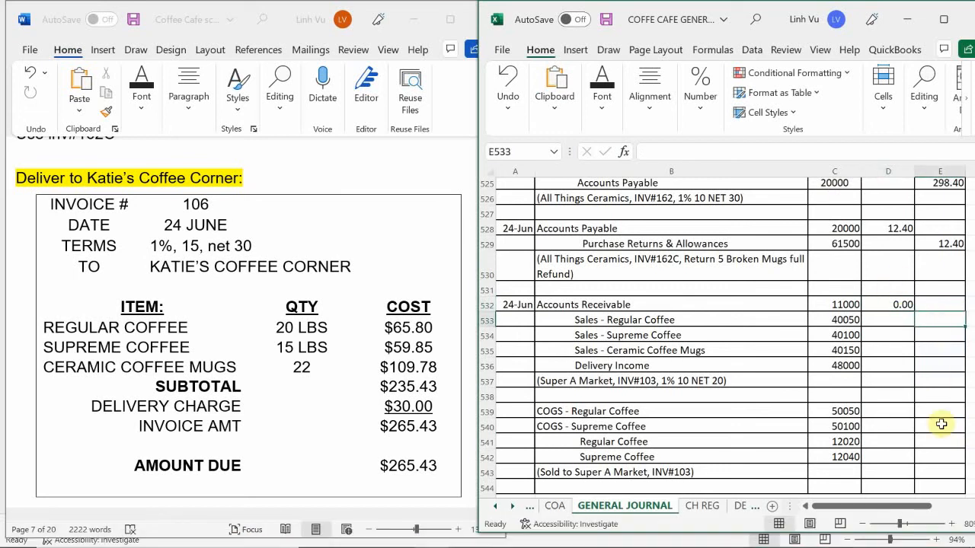
type("65.80")
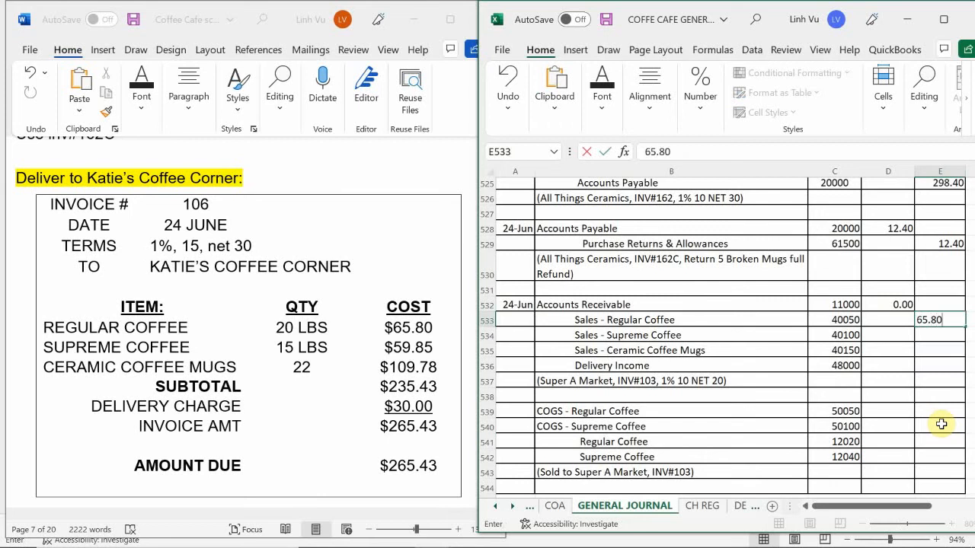
key("Return")
type("59.85")
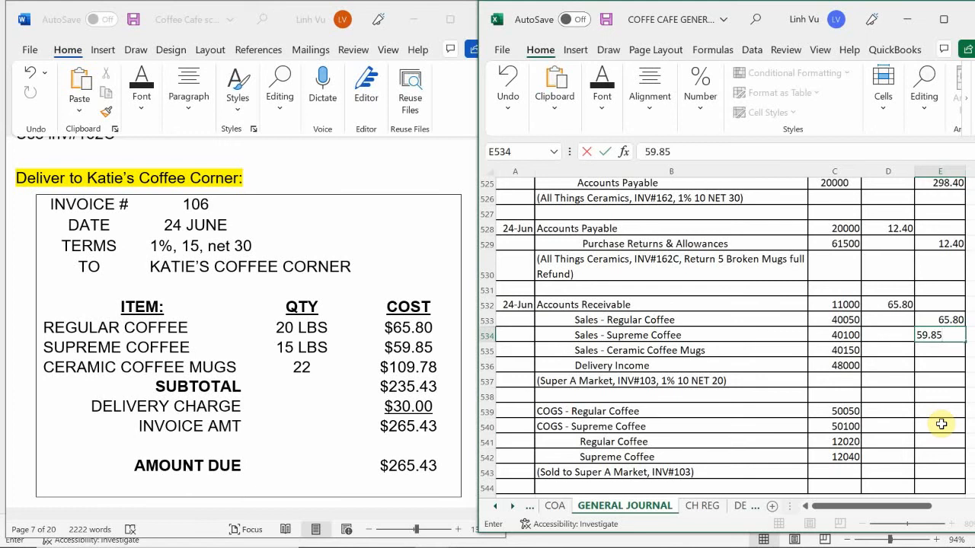
key("Return")
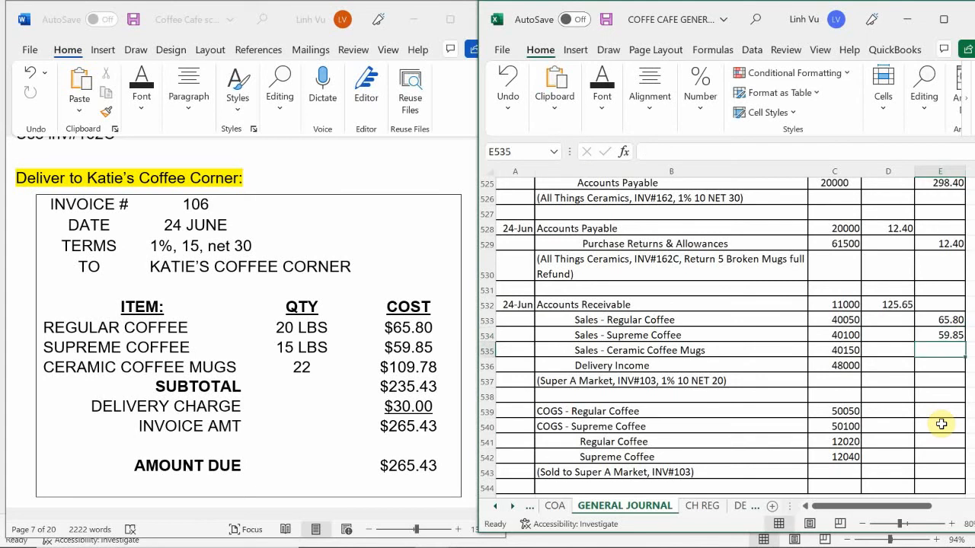
type("109.78")
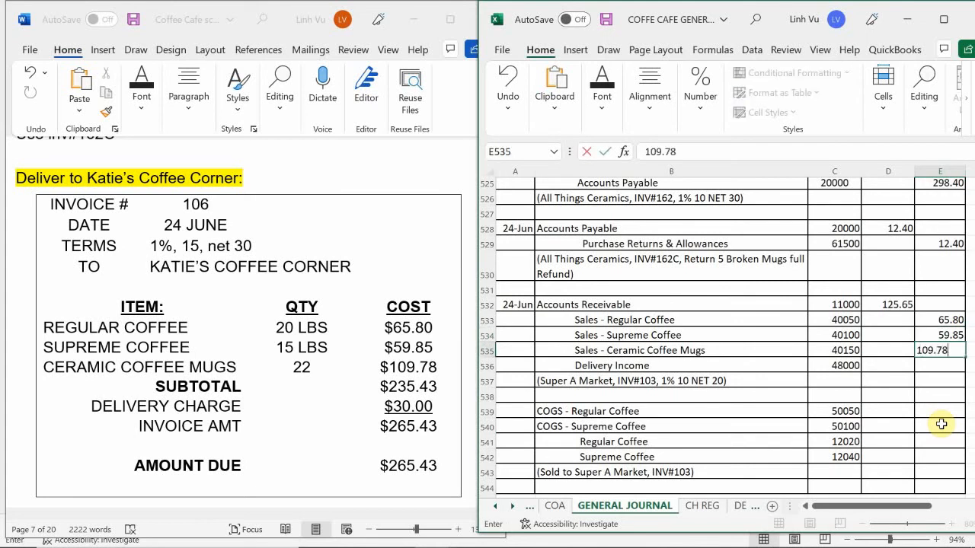
key("Return")
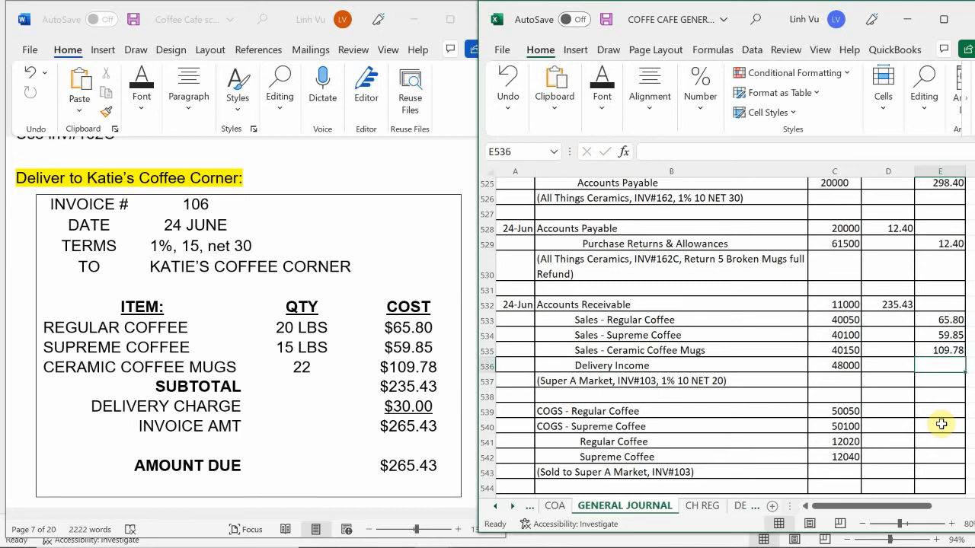
type("30")
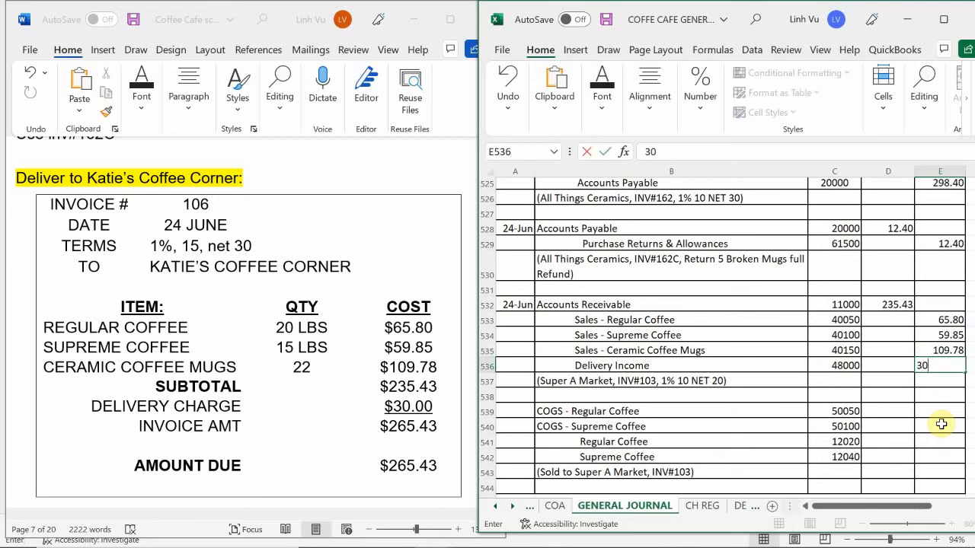
key("Return")
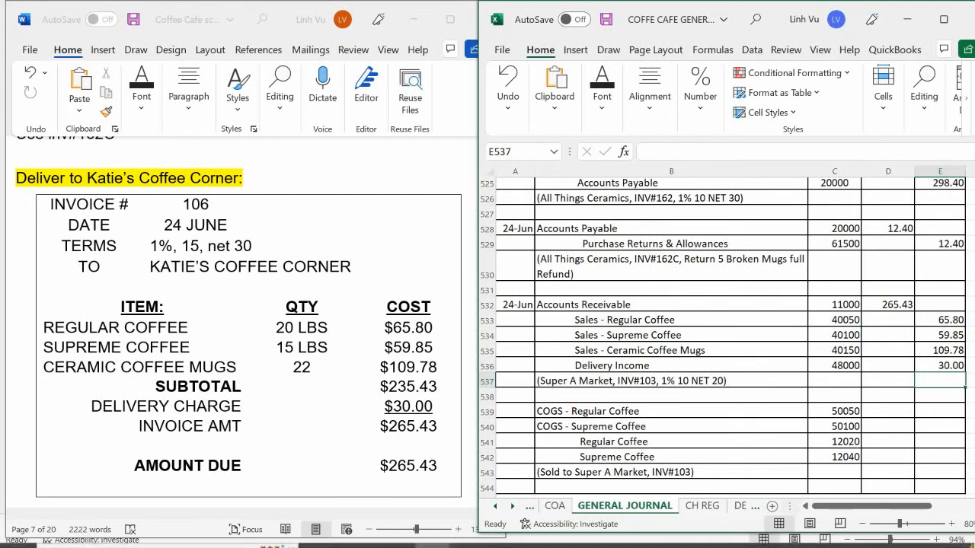
Replace the explanation in B537 with "(Katie's Coffee Corner, INV#106, 1% 15 NET 30)"
double_click(632, 380)
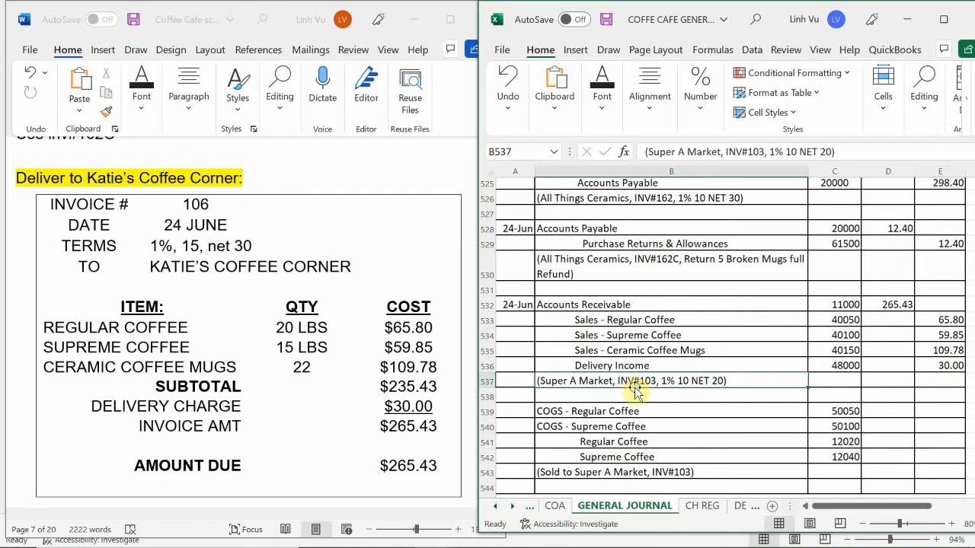
key("BackSpace")
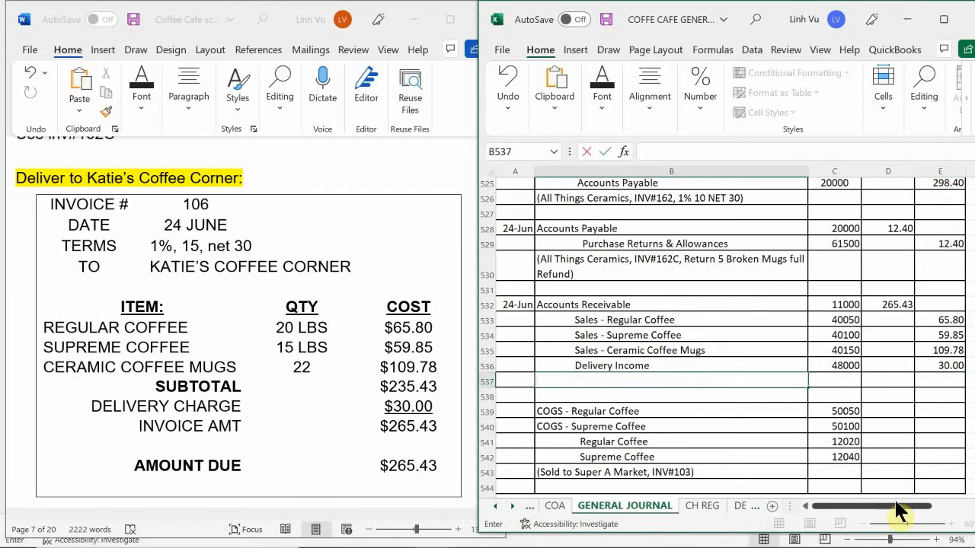
type("9")
key("BackSpace")
type("(Katie's Coffee C")
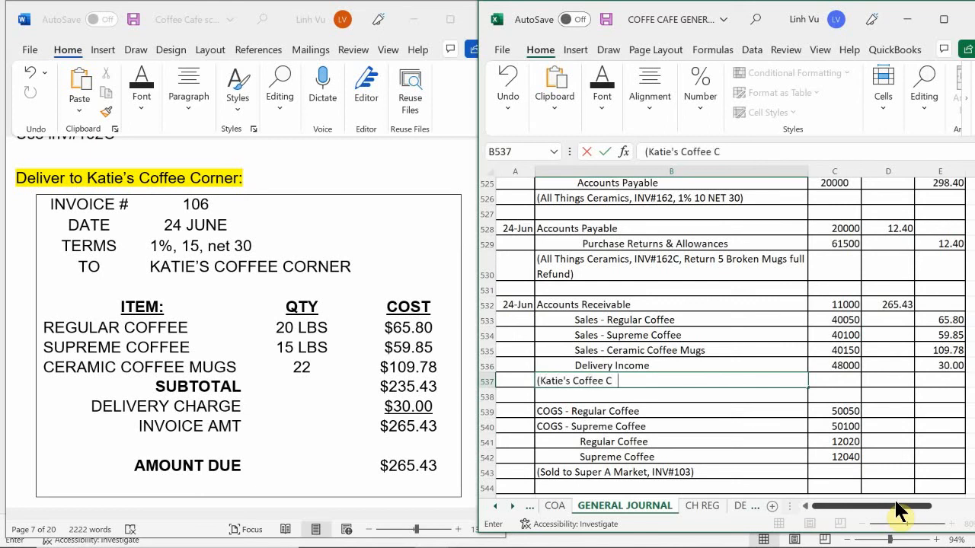
type("orner, INV@")
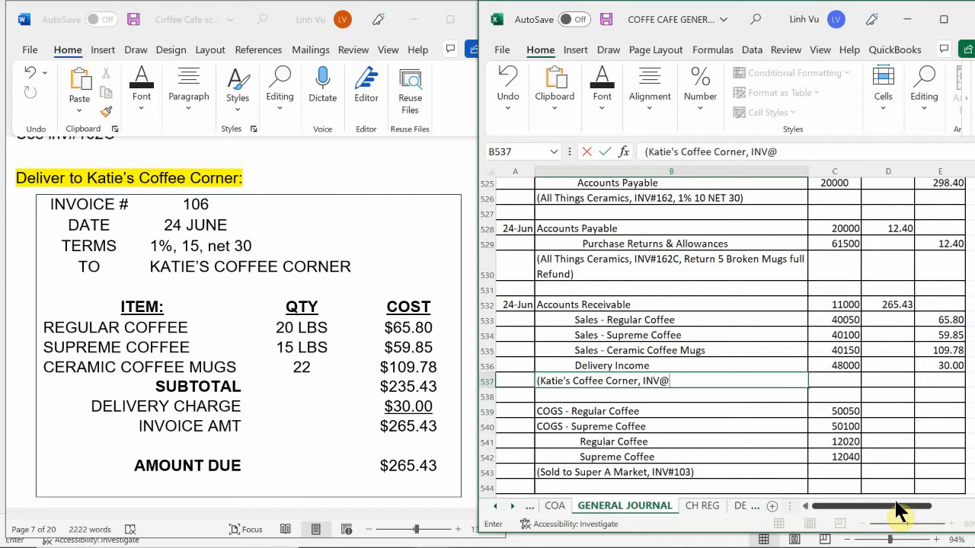
key("BackSpace")
type("#106, 1%")
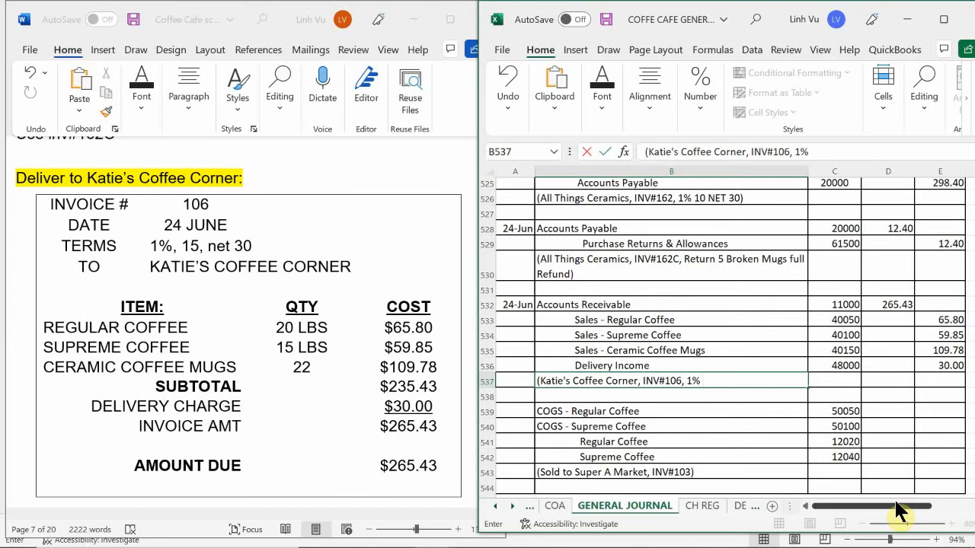
type(" 15 NET 30")
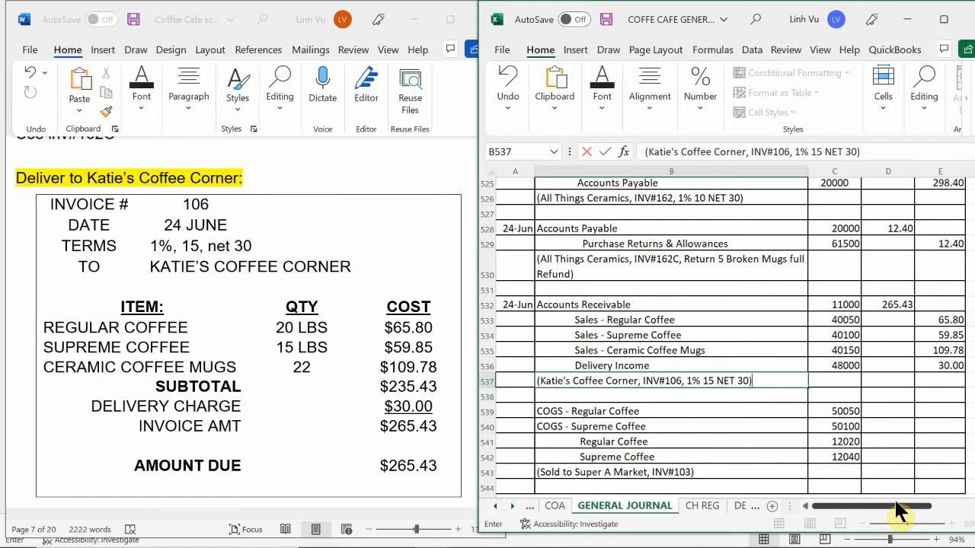
type(")")
key("Return")
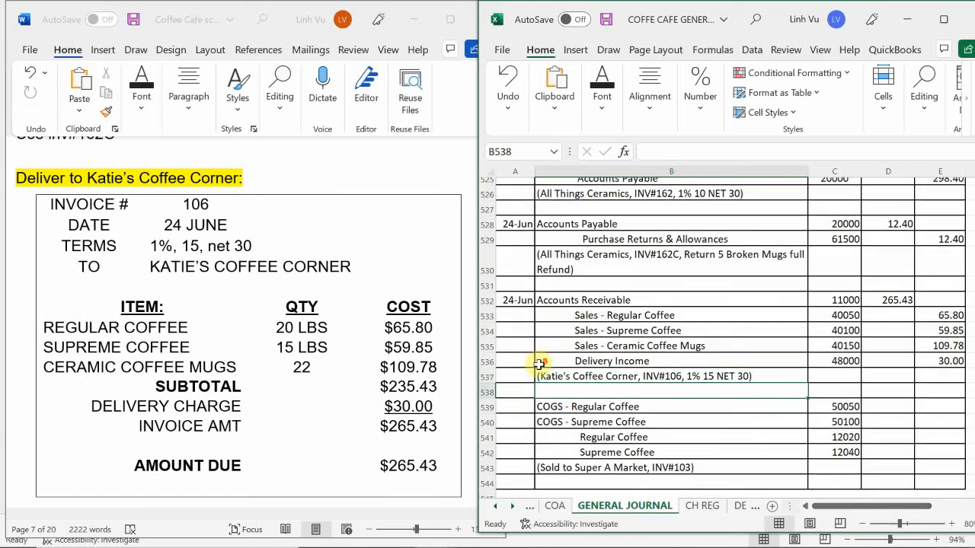
Switch to the general ledger workbook and go to the Accounts Receivable account, 11000, on the ASSETS sheet
scroll(533, 358, "down", 1)
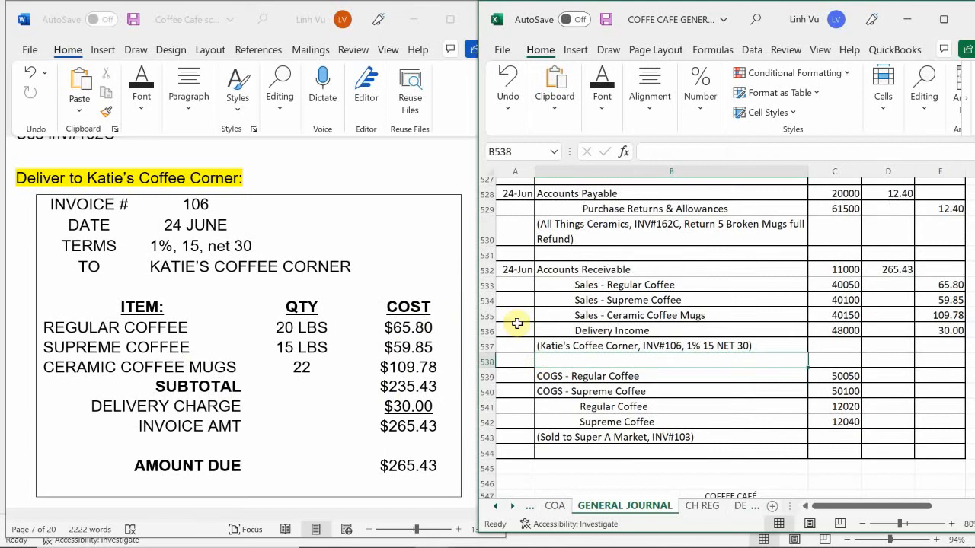
scroll(666, 370, "up", 2)
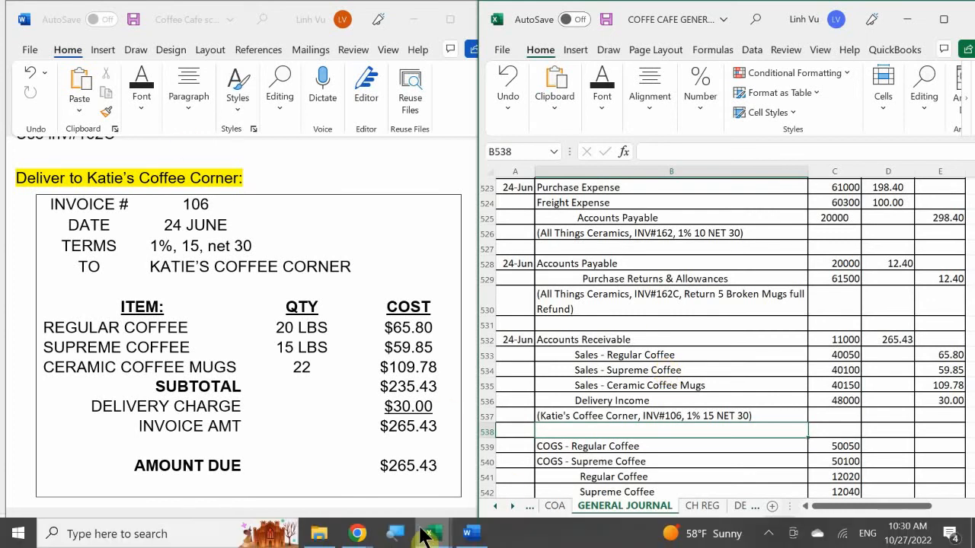
mouse_move(423, 535)
left_click(339, 464)
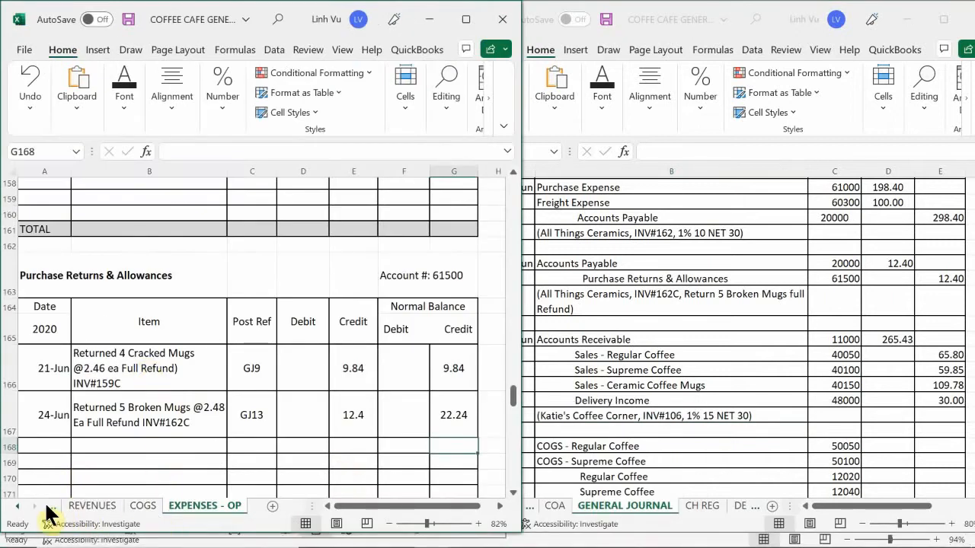
left_click(16, 508)
left_click(16, 507)
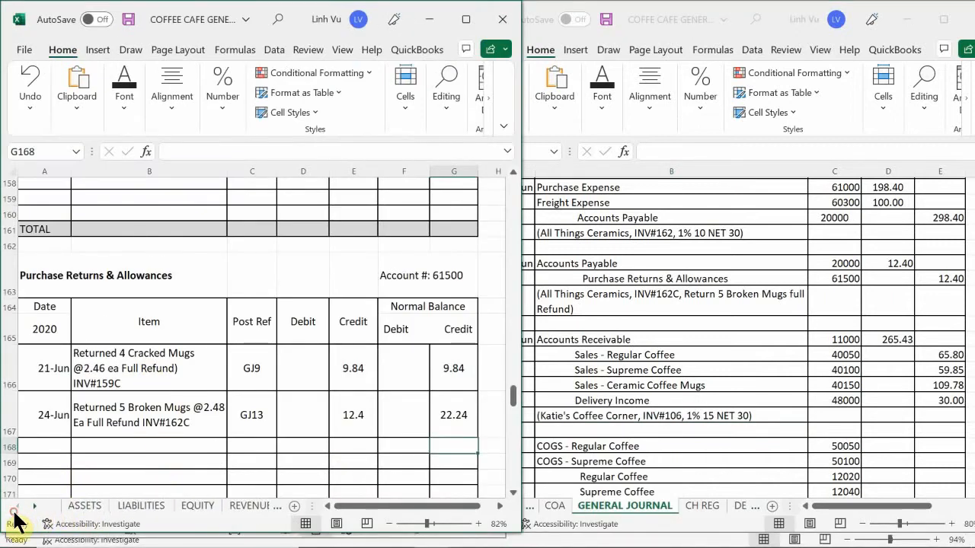
left_click(85, 505)
left_click(126, 417)
scroll(92, 392, "up", 16)
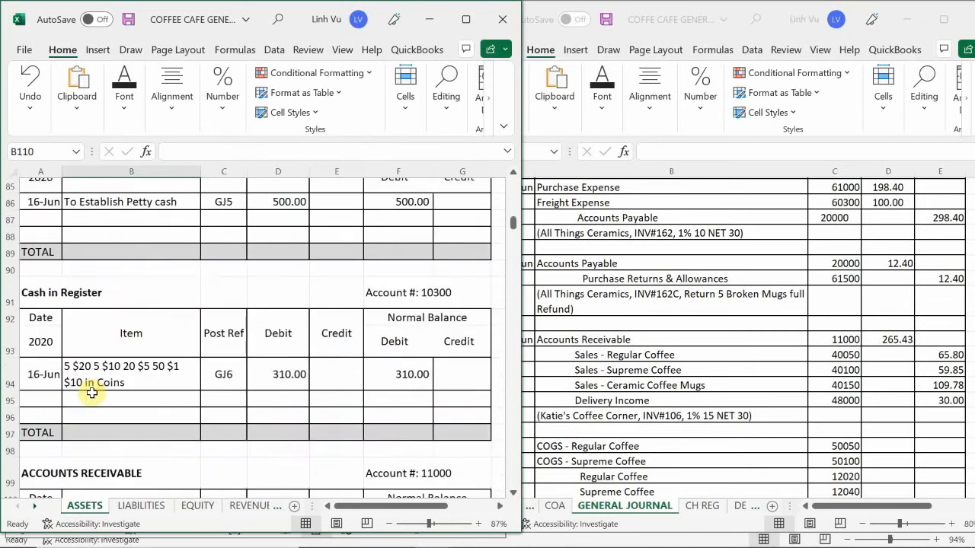
scroll(94, 394, "up", 16)
scroll(94, 393, "down", 11)
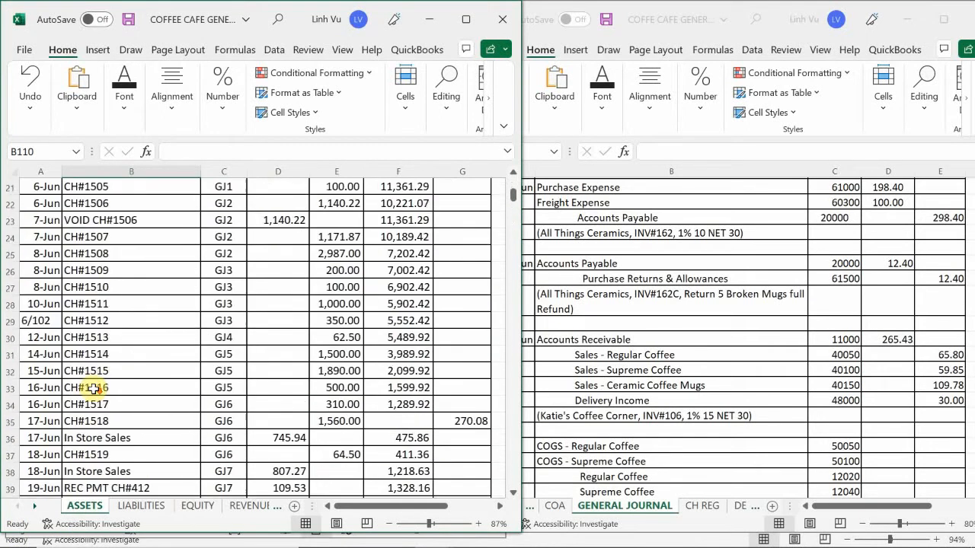
scroll(93, 390, "down", 14)
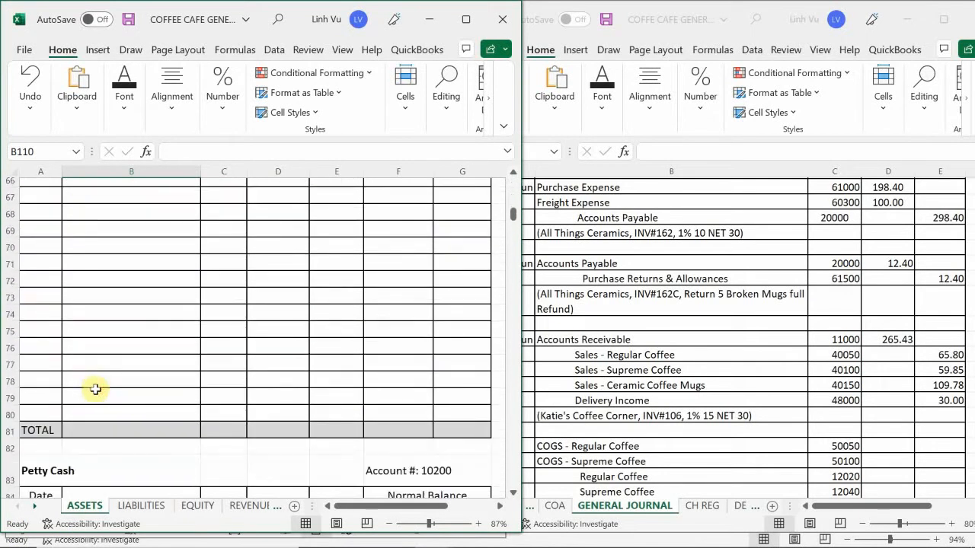
scroll(95, 390, "down", 6)
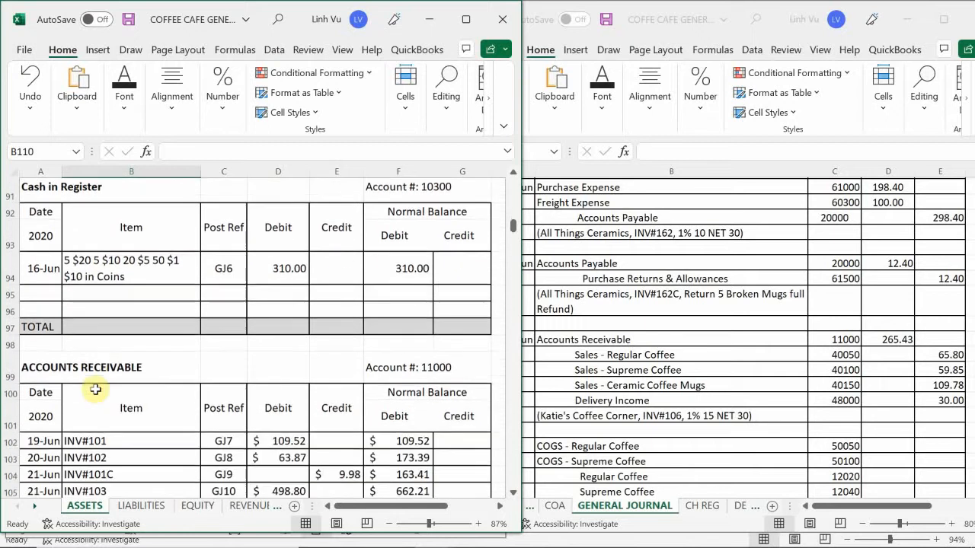
scroll(96, 390, "down", 2)
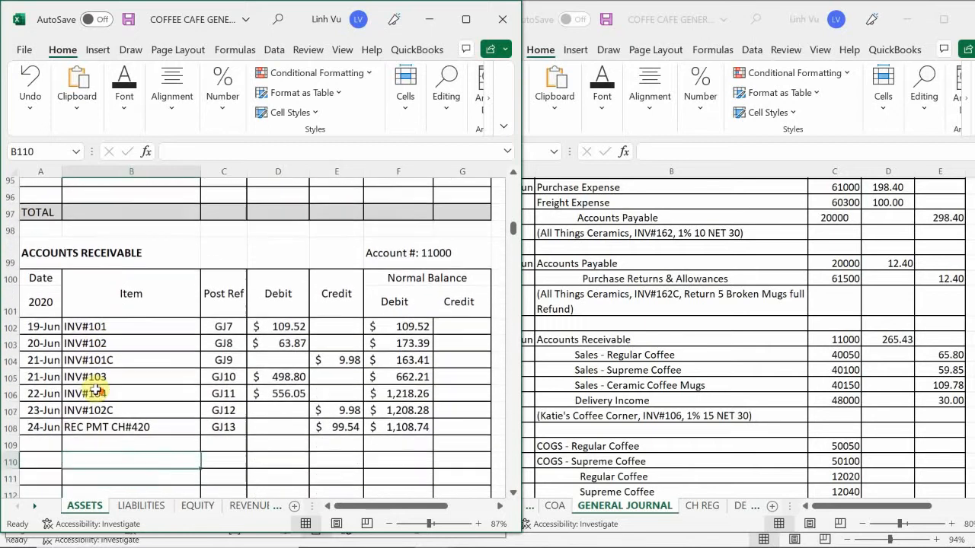
Date a new Accounts Receivable posting 24 June by entering 6/24 in A109
left_click(41, 398)
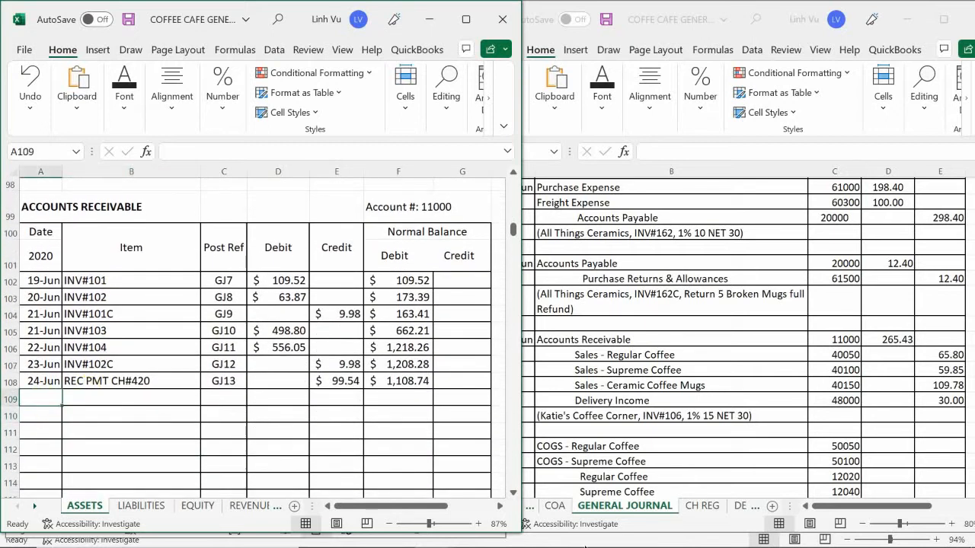
type("3")
key("BackSpace")
type("6/")
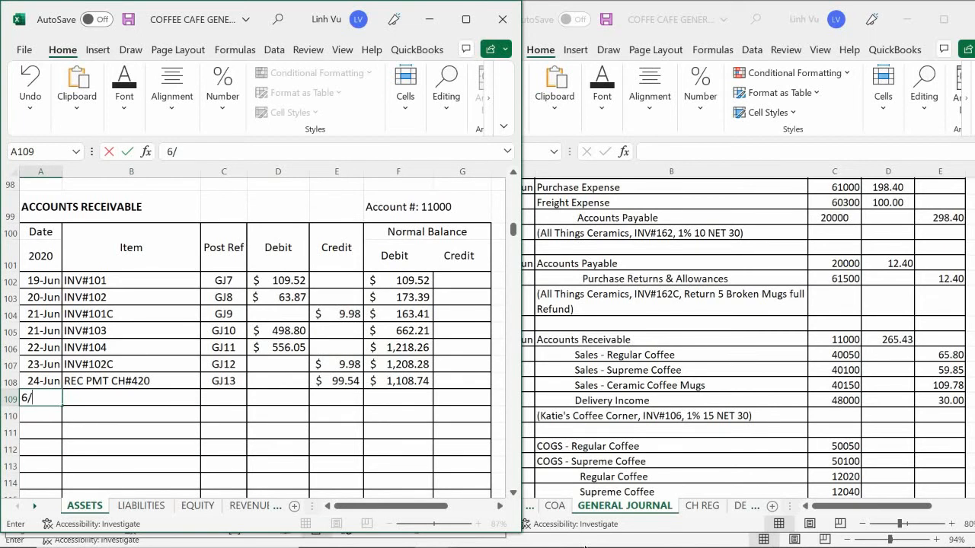
type("24")
key("Return")
Enter INV#106 as the item of the new Accounts Receivable posting in B109
key("Right")
key("Up")
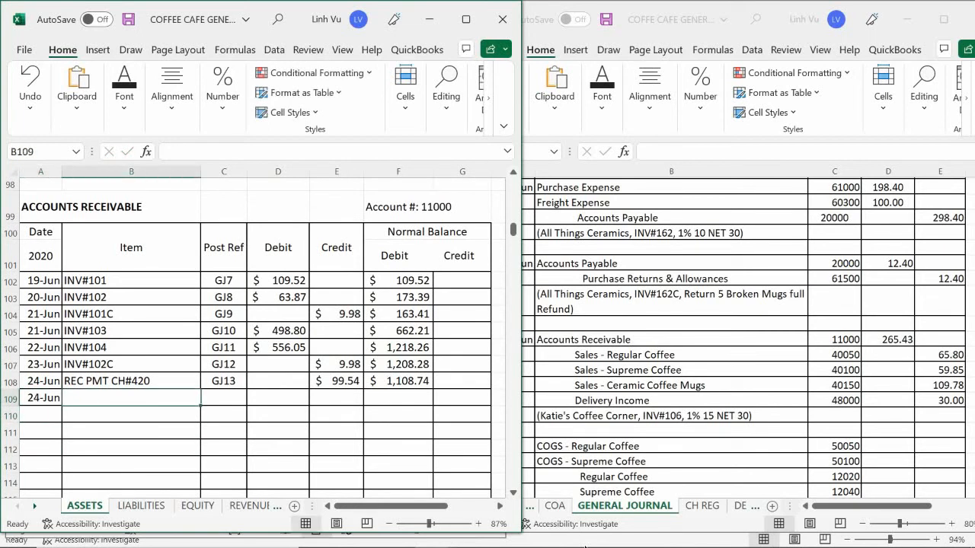
type("OM")
key("BackSpace")
key("BackSpace")
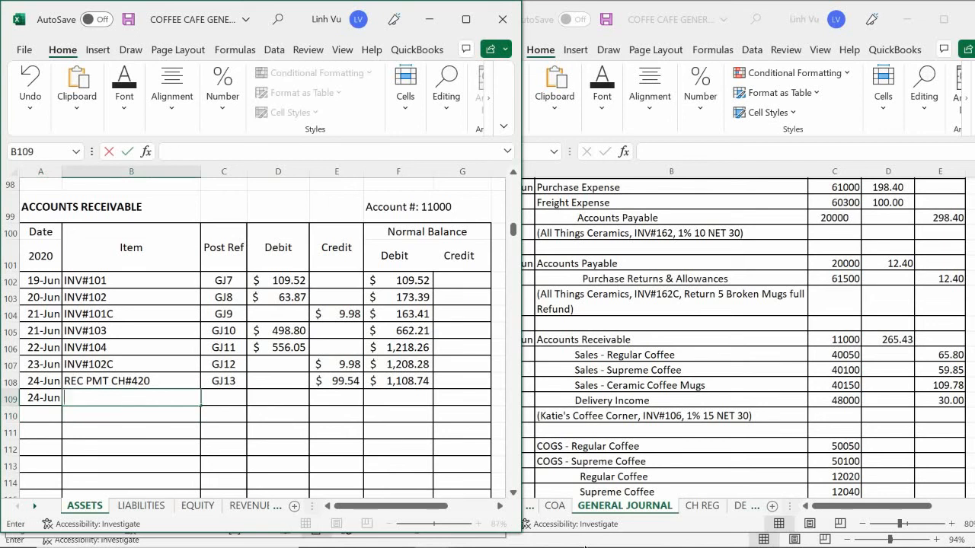
type("INV#106")
key("Return")
Enter the post reference GJ13 for the INV#106 posting in C109
key("Right")
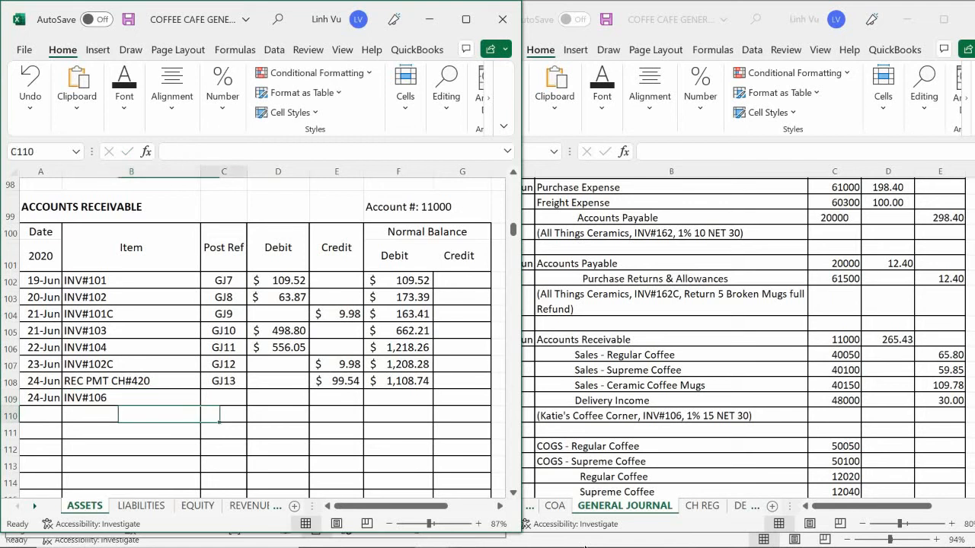
key("Up")
type("GK")
key("BackSpace")
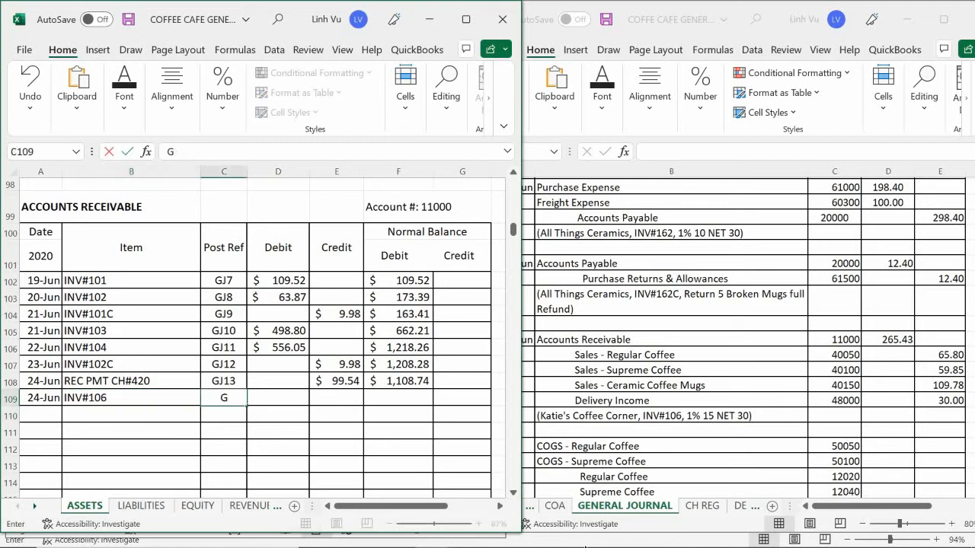
type("J13")
key("Return")
Enter 658.43 as the debit of the INV#106 posting in D109
key("Up")
key("Right")
key("Right")
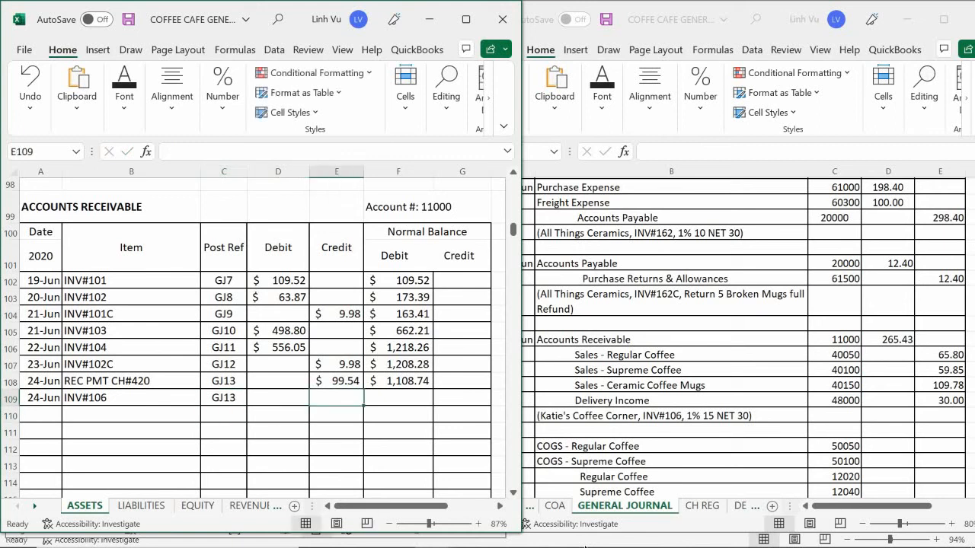
key("Left")
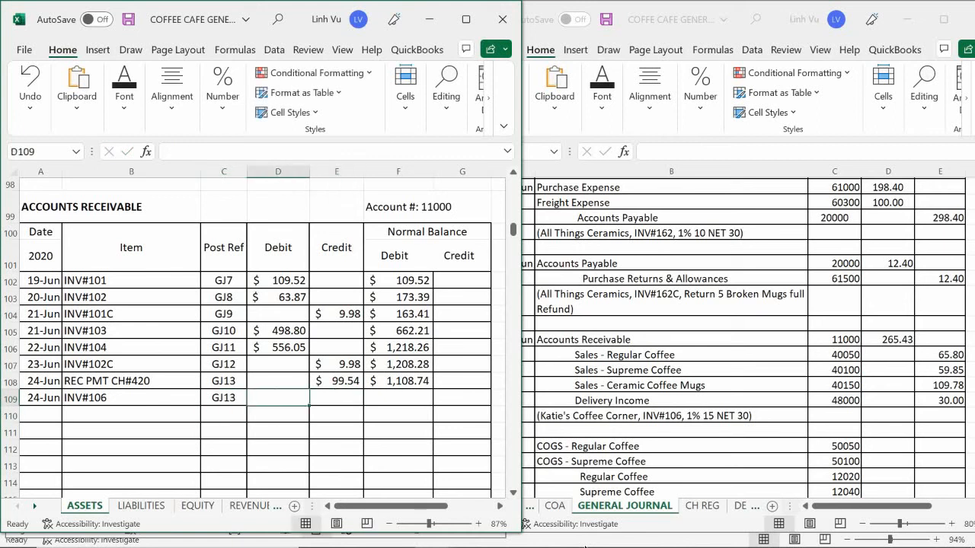
type("658.43")
key("Return")
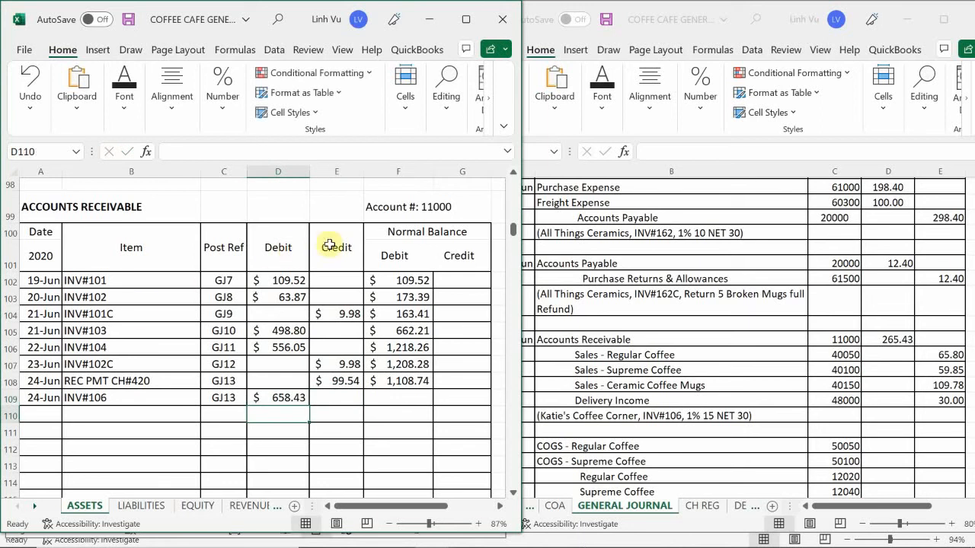
Extend the running debit balance formula from F108 to F109 and set the INV#106 debit in D109 to 265.43
left_click(402, 379)
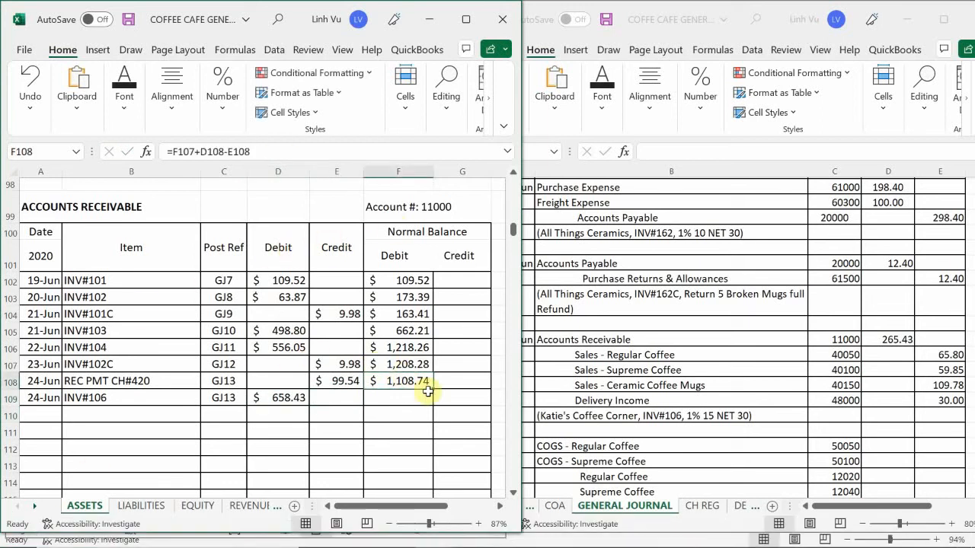
left_click_drag(431, 389, 432, 423)
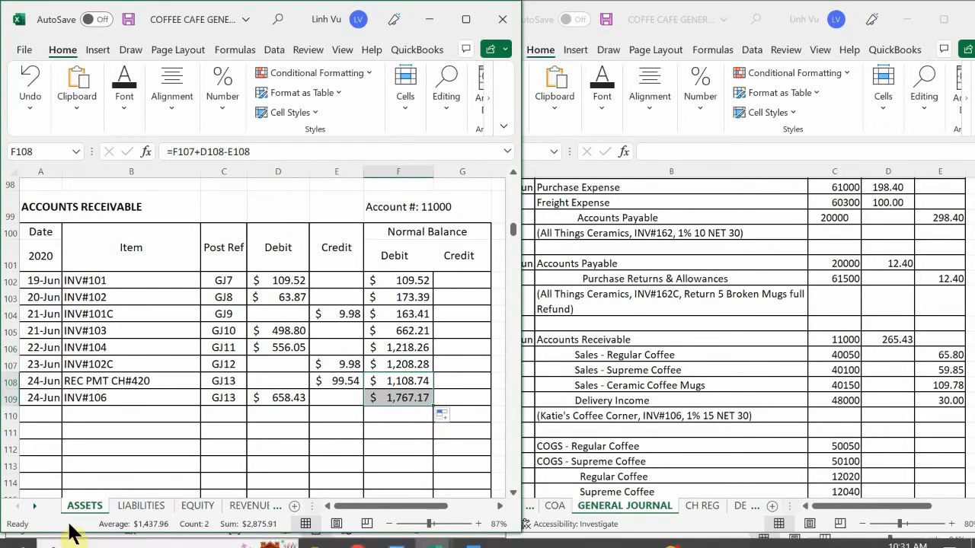
left_click(263, 398)
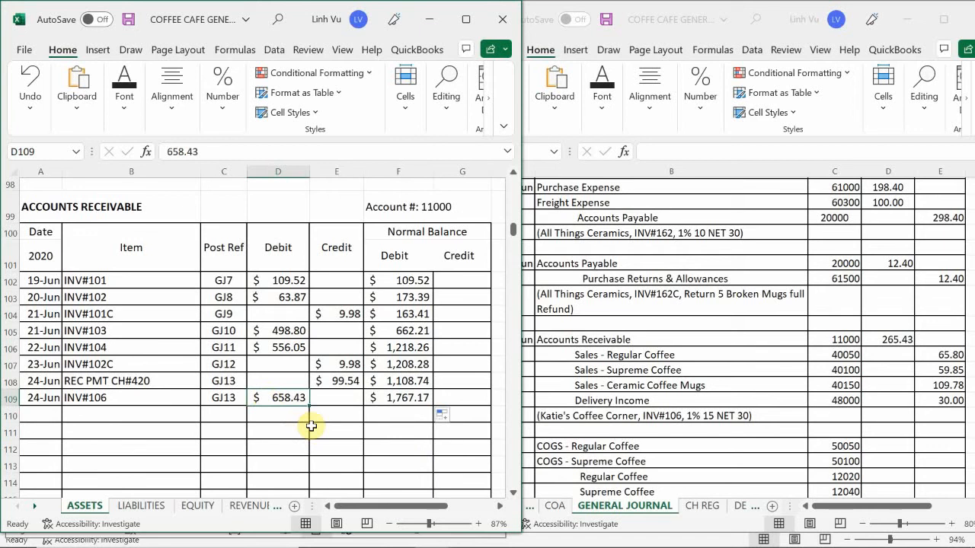
type("265.43")
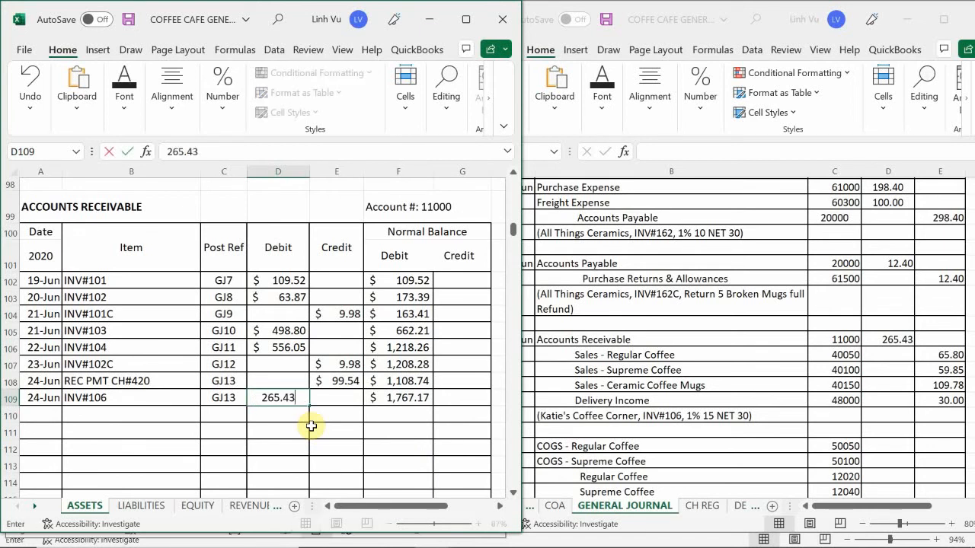
key("Return")
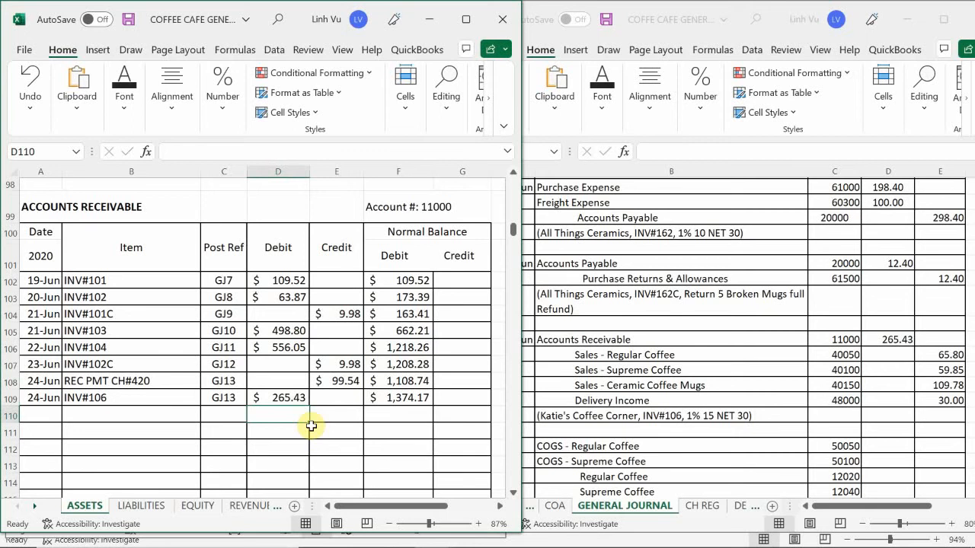
On the REVENUES sheet, enter the date 6/24 for a new Sales – Regular Coffee posting in A19
left_click(241, 506)
left_click(169, 411)
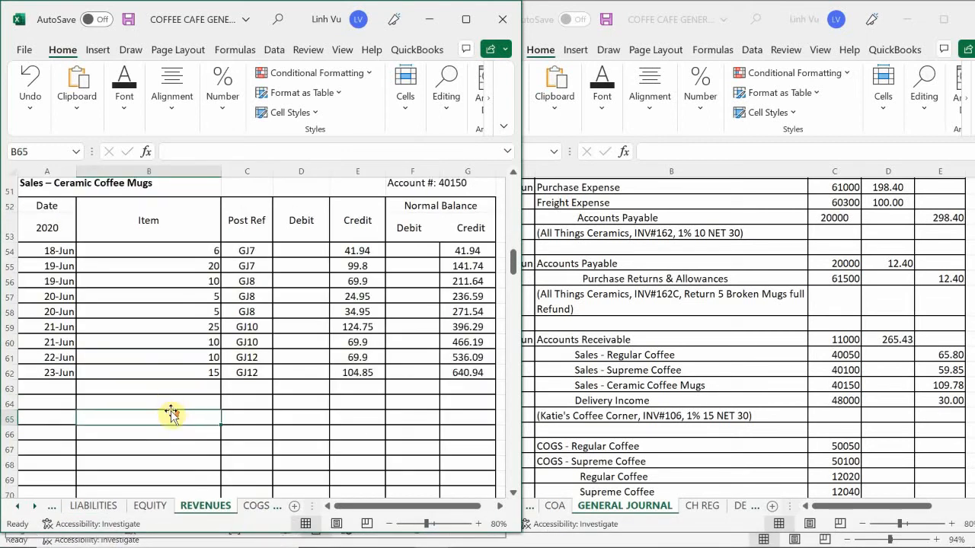
scroll(170, 411, "up", 15)
scroll(170, 411, "up", 2)
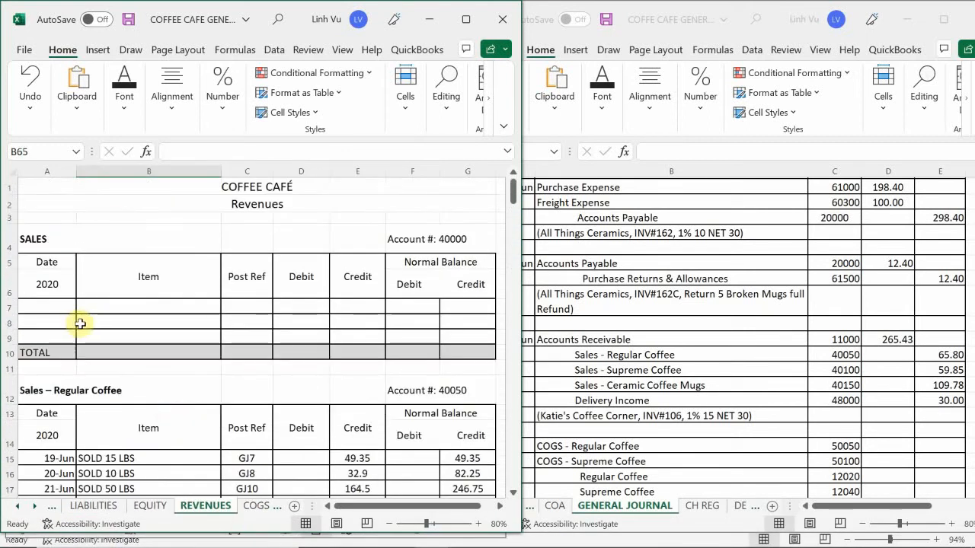
scroll(80, 324, "down", 1)
scroll(80, 324, "down", 2)
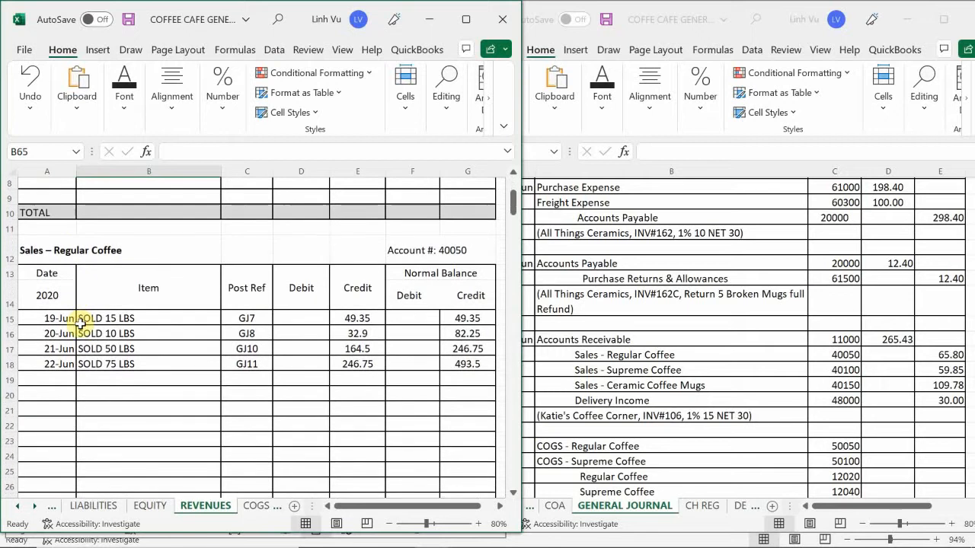
scroll(81, 324, "down", 1)
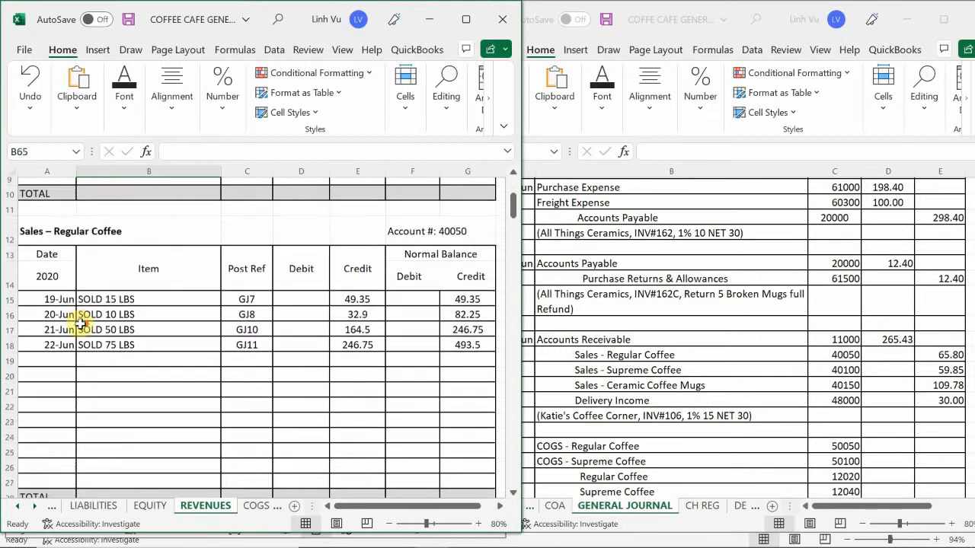
scroll(63, 372, "up", 2)
left_click(48, 413)
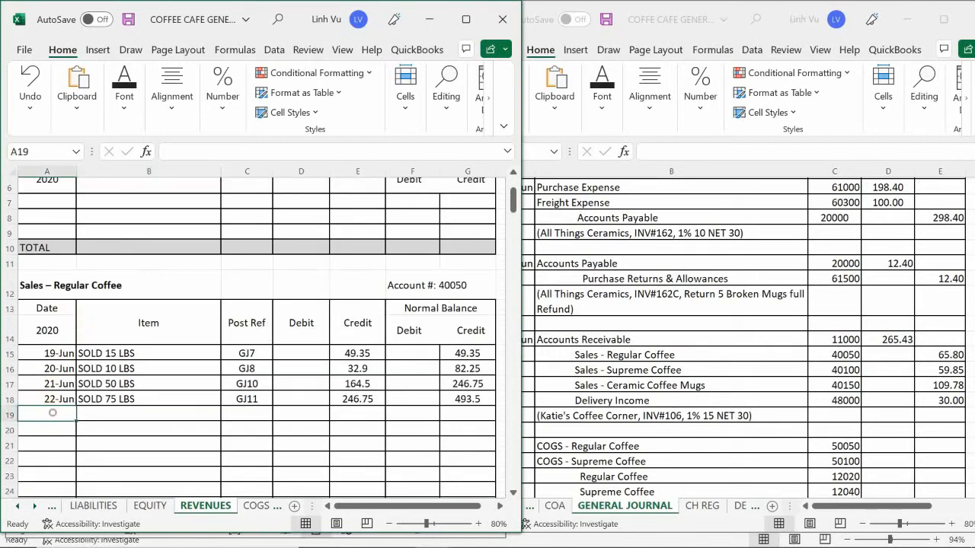
type("3")
key("BackSpace")
type("6/")
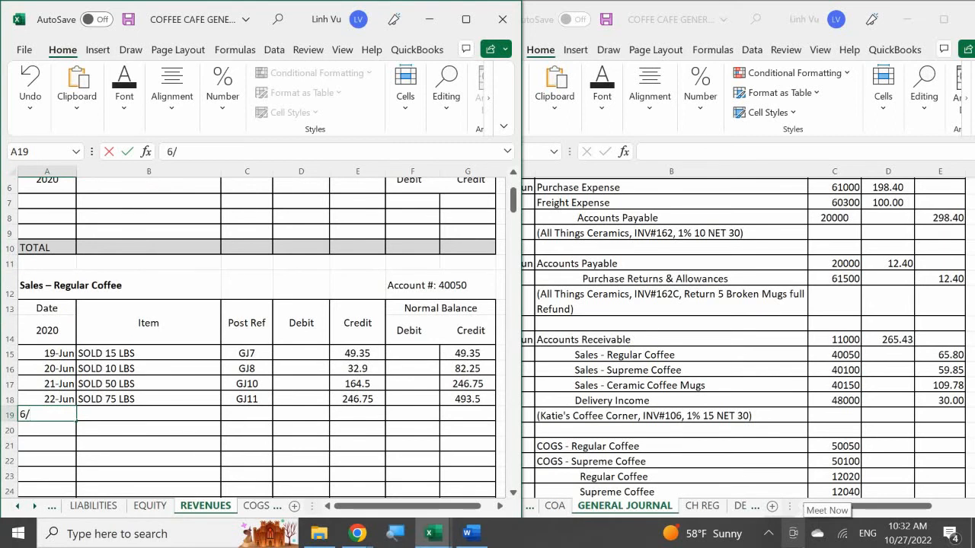
type("24")
key("Tab")
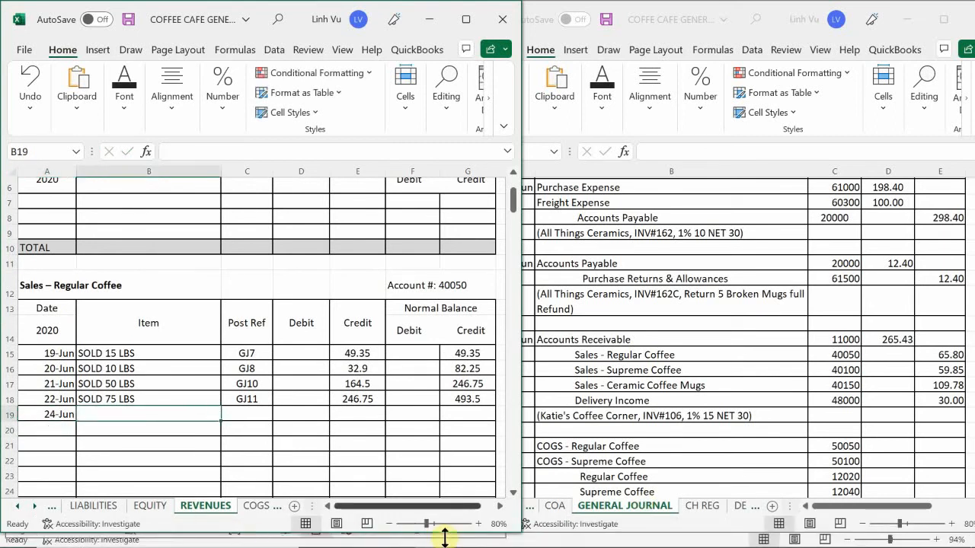
Check the regular coffee quantity on invoice 106 in the Word document and enter SOLD 20 LBS as the item in B19
left_click(470, 535)
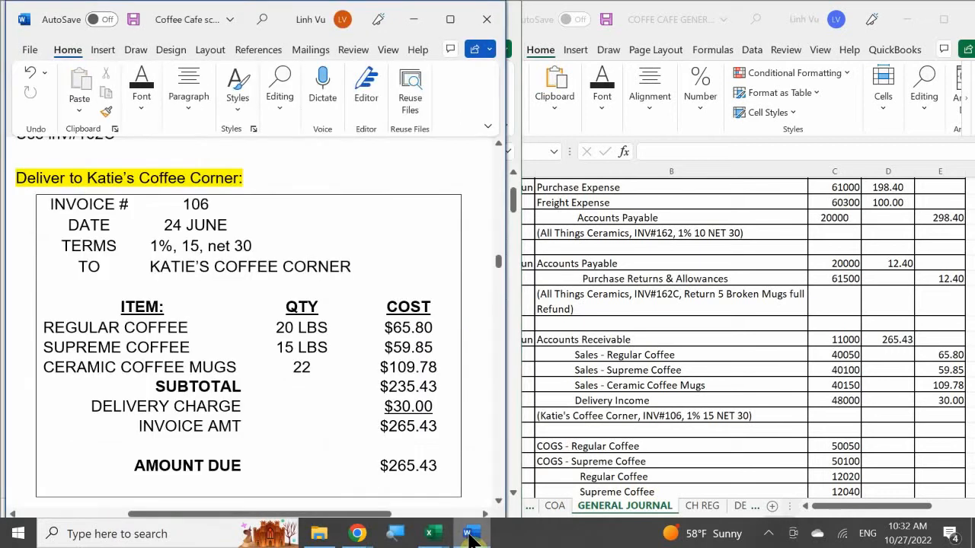
left_click(470, 535)
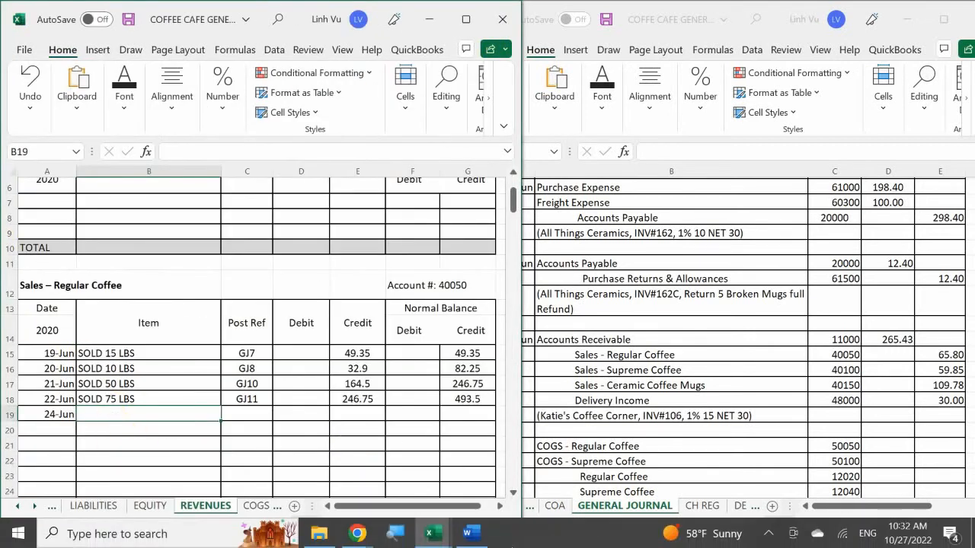
type("SOLD 20")
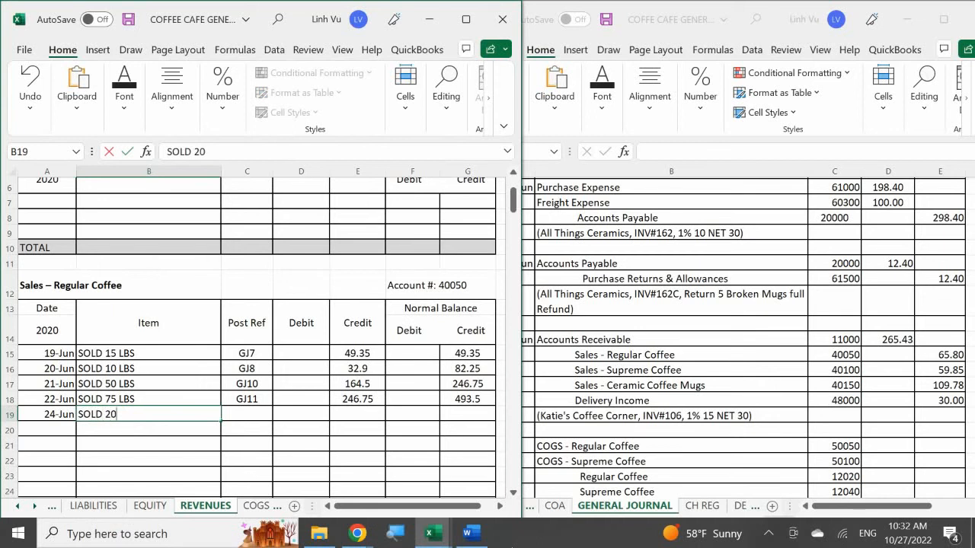
type(" :LBS")
key("Tab")
Enter the post reference GJ13 in C19 and a credit of 65.80 in E19 for the regular coffee sale
type("GK")
key("BackSpace")
type("J13")
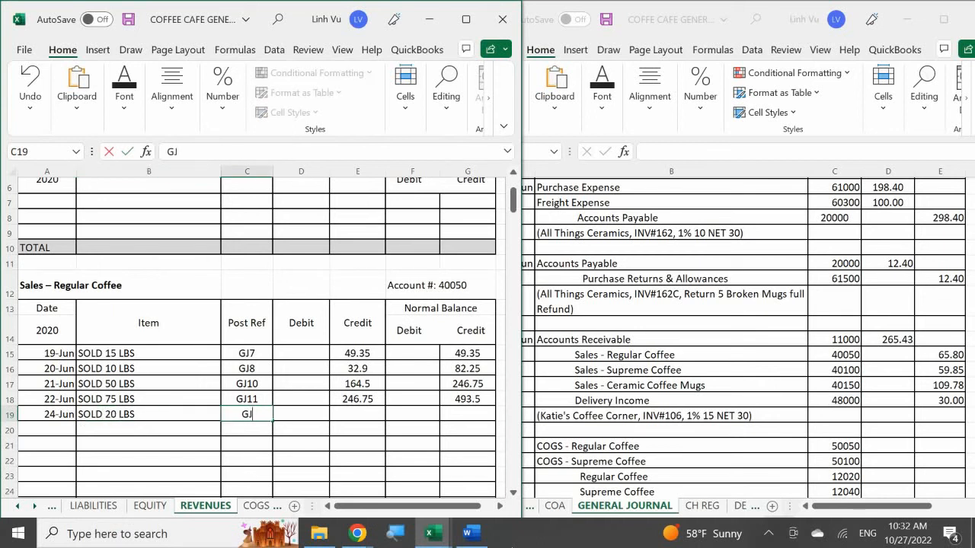
key("Return")
key("Up")
key("Right")
key("Right")
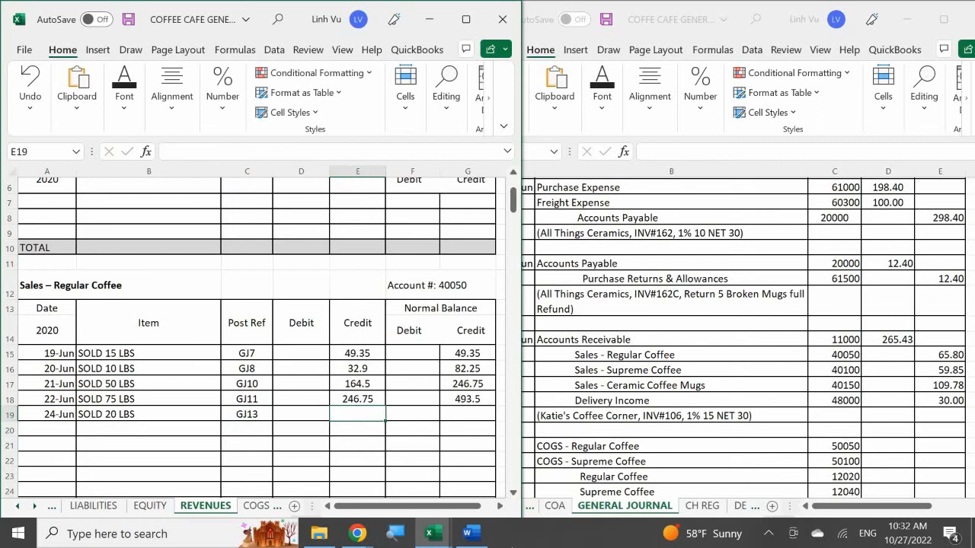
type("65.80")
key("Return")
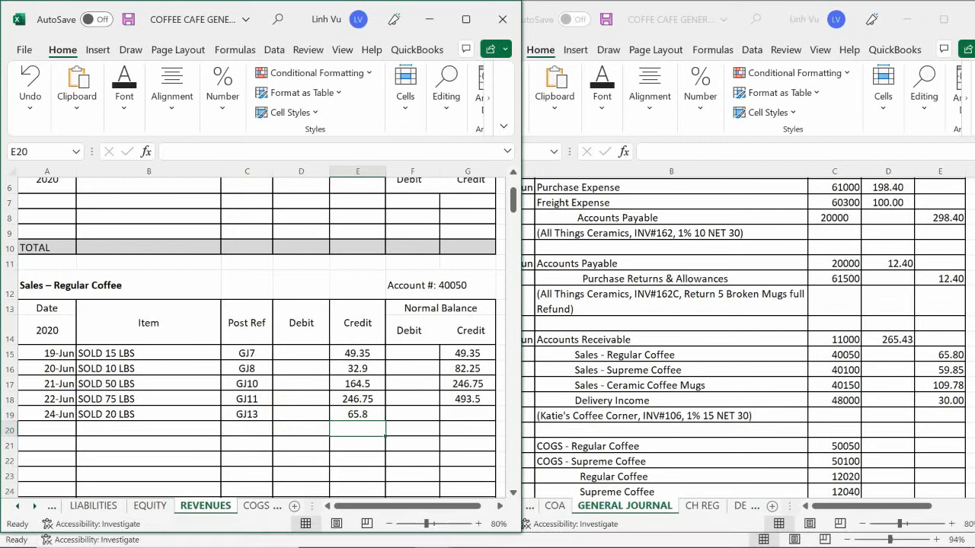
Extend the Sales – Regular Coffee running credit balance formula from G18 to G19
left_click(768, 532)
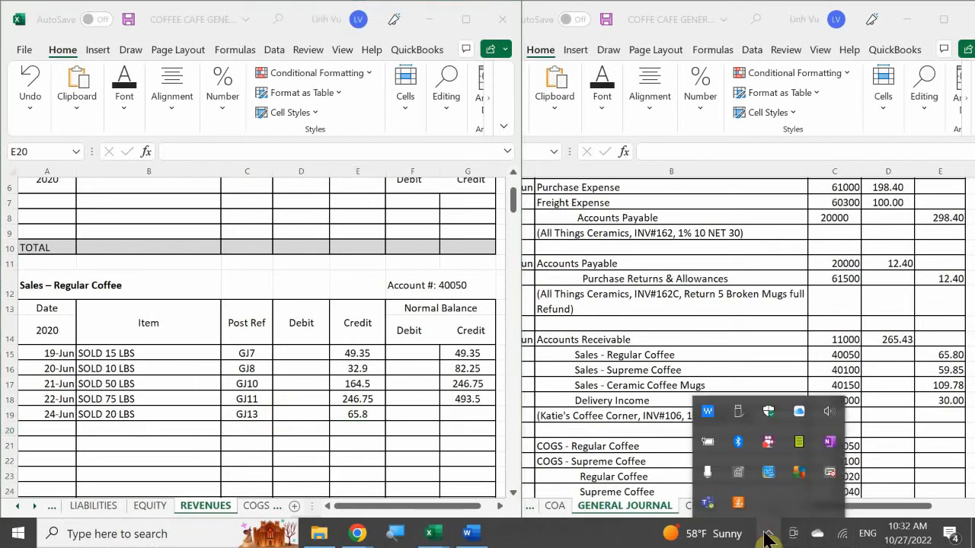
left_click(767, 533)
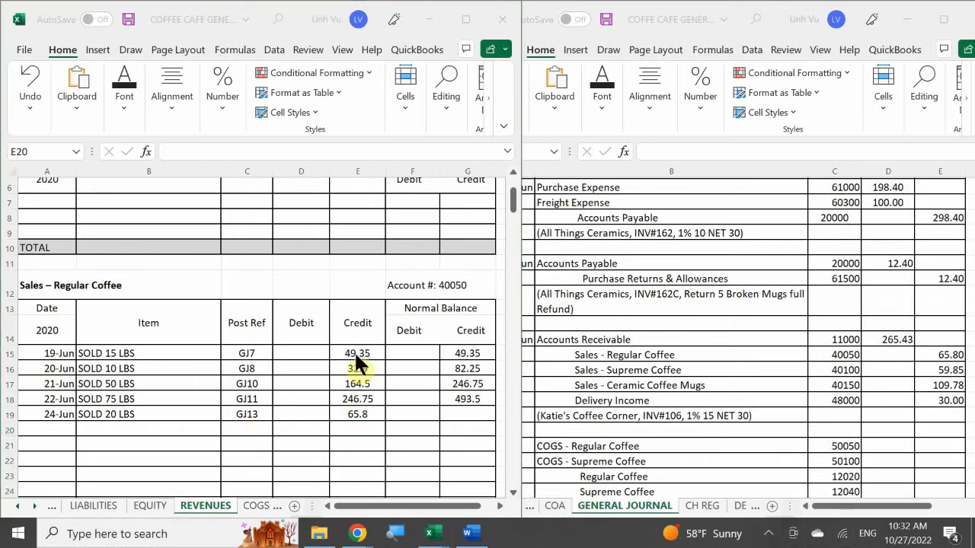
left_click(466, 396)
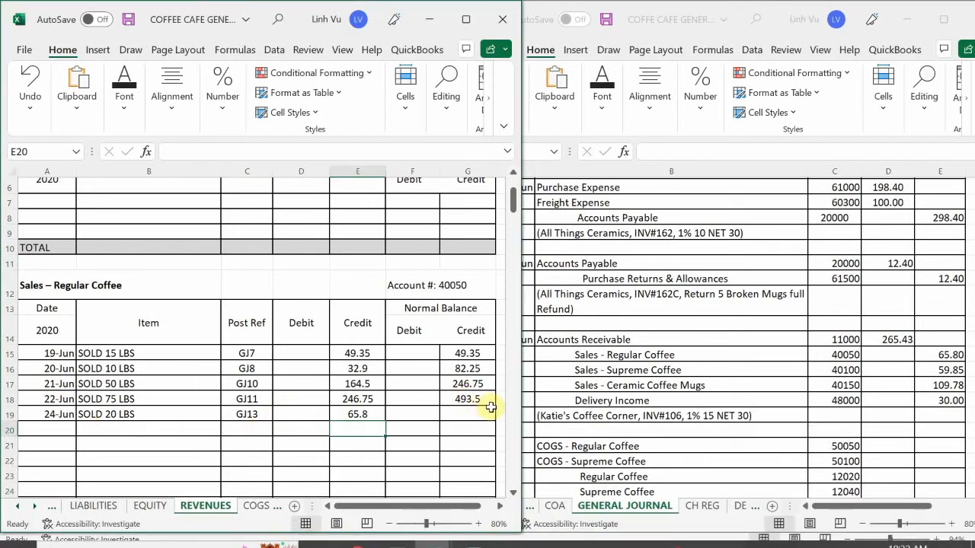
left_click(488, 401)
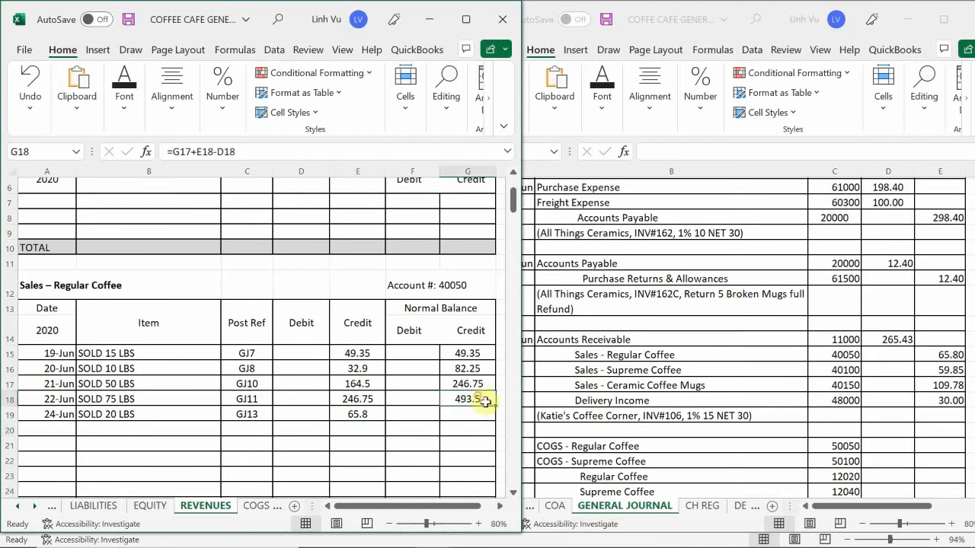
left_click_drag(495, 407, 500, 428)
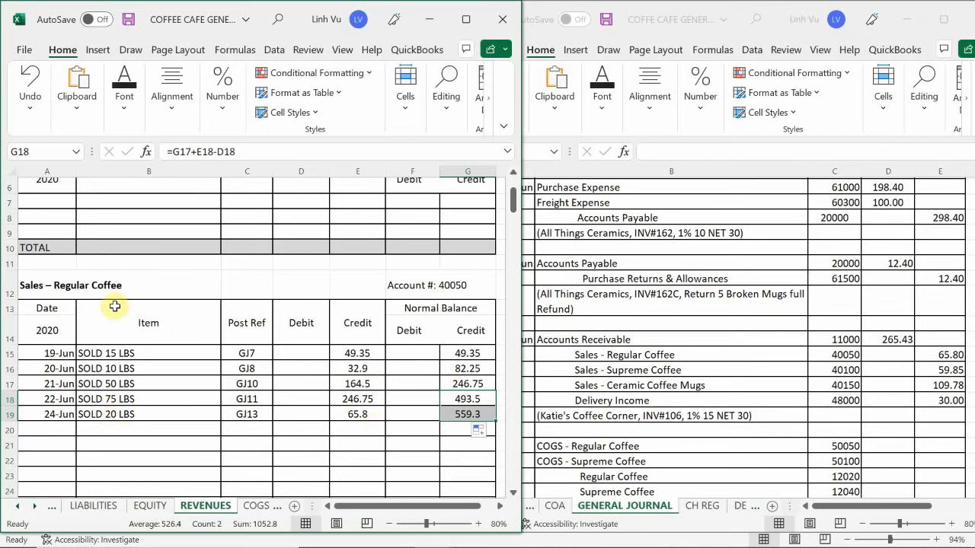
Apply the comma number style to the Sales – Regular Coffee credit and balance cells E15:G21
left_click(389, 378)
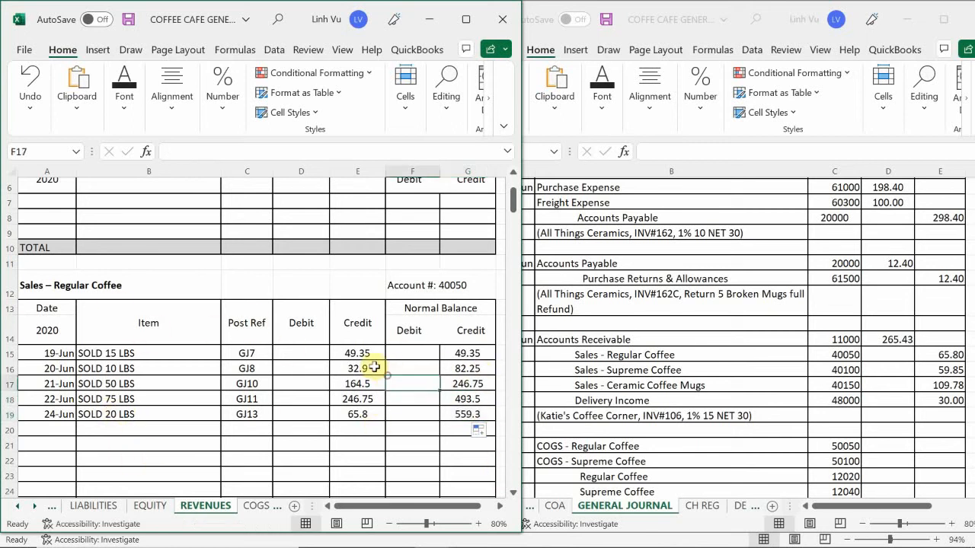
left_click_drag(355, 353, 464, 449)
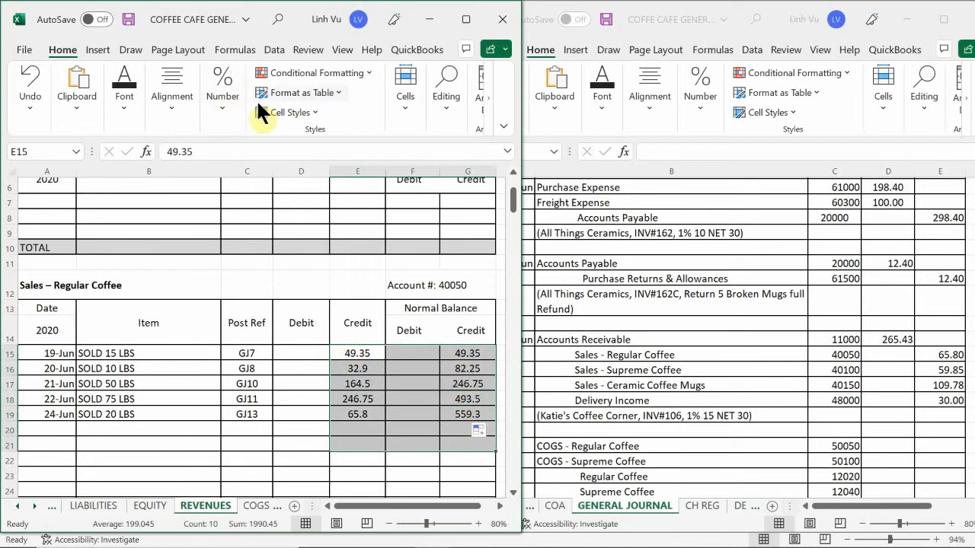
left_click(233, 102)
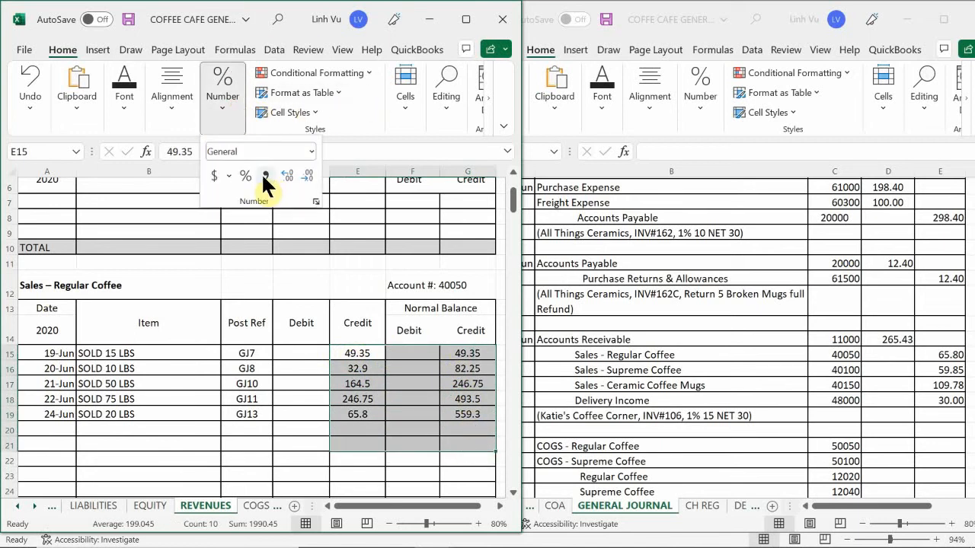
left_click(265, 175)
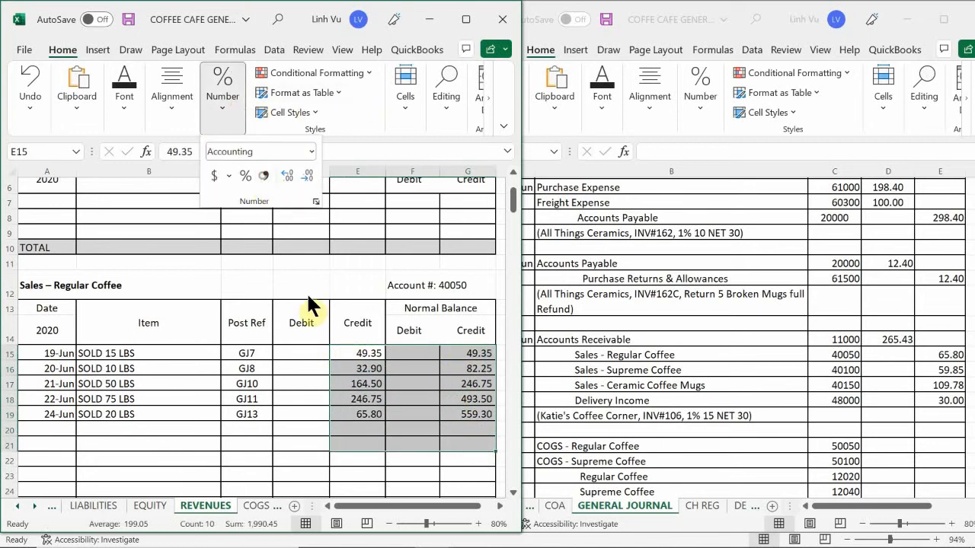
left_click(416, 443)
Enter the date 6/24 for a new Sales – Supreme Coffee posting in A38
scroll(269, 406, "down", 2)
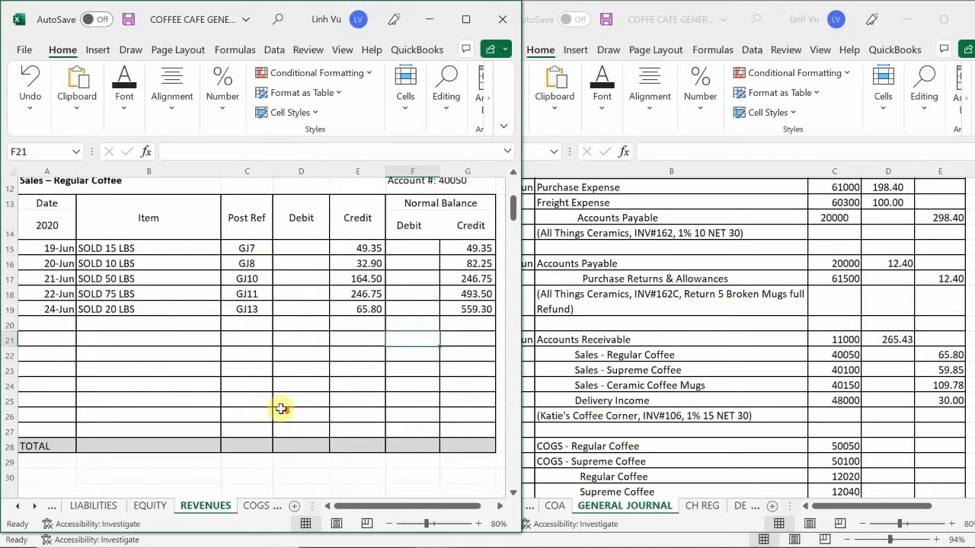
scroll(281, 409, "down", 4)
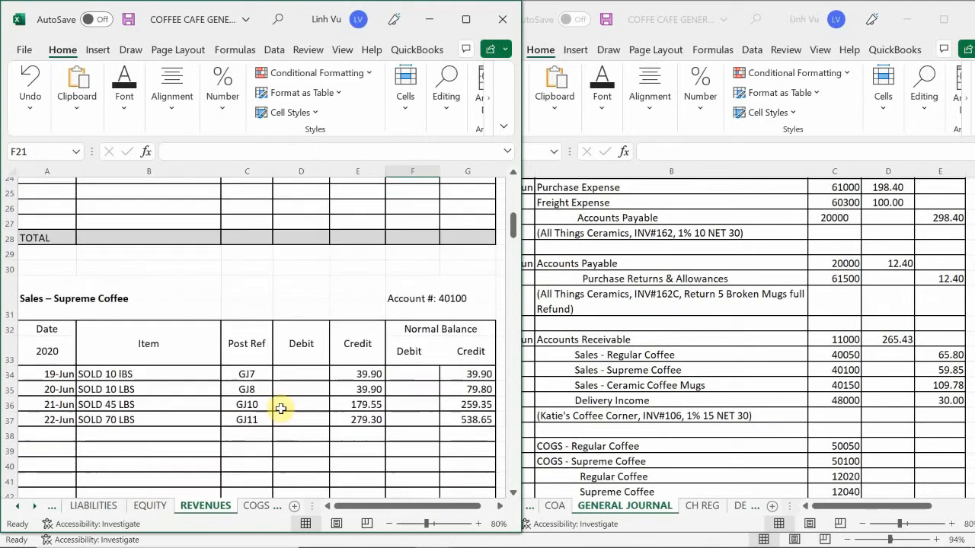
scroll(281, 409, "down", 2)
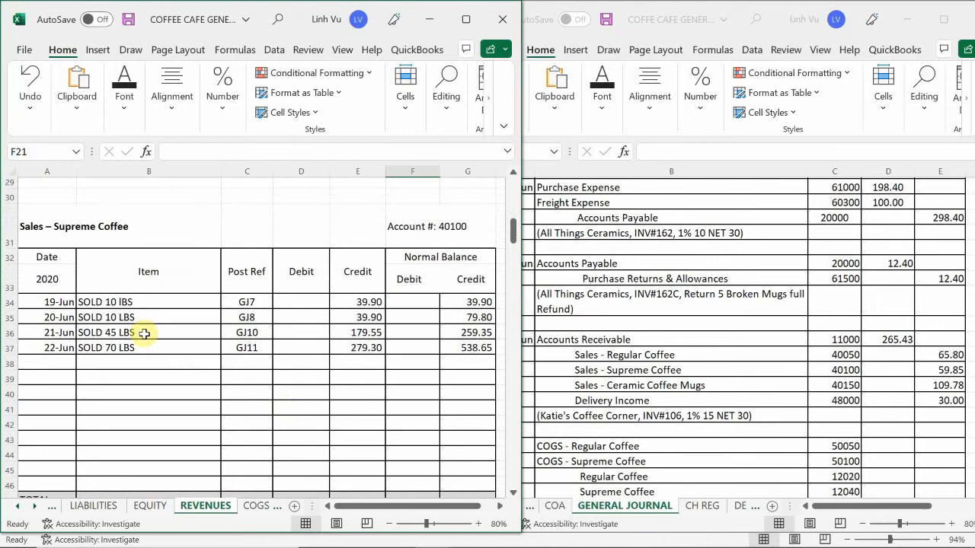
scroll(141, 329, "up", 1)
left_click(47, 397)
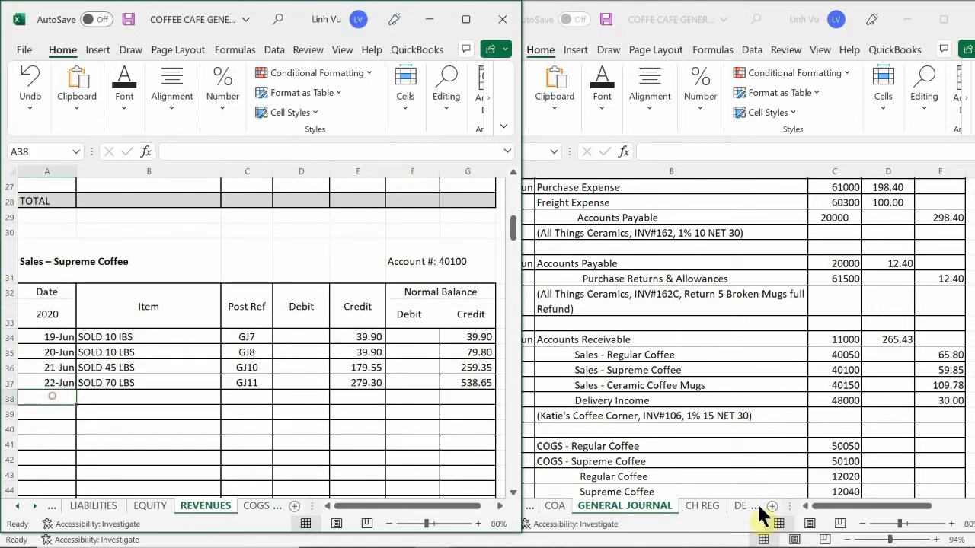
type("6/24")
key("Tab")
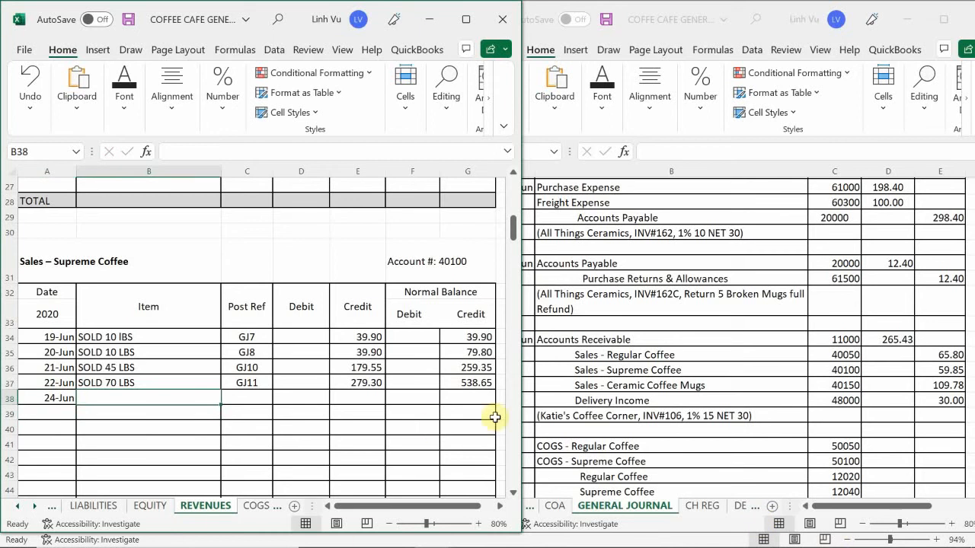
Check the supreme coffee quantity on invoice 106 in the Word document and enter SOLD 15 LBS as the item in B38
left_click(471, 533)
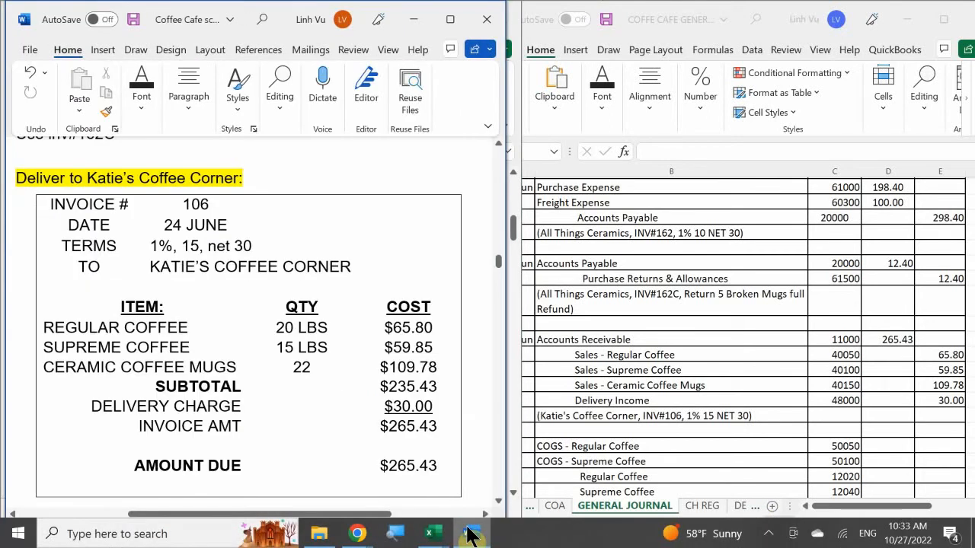
left_click(465, 533)
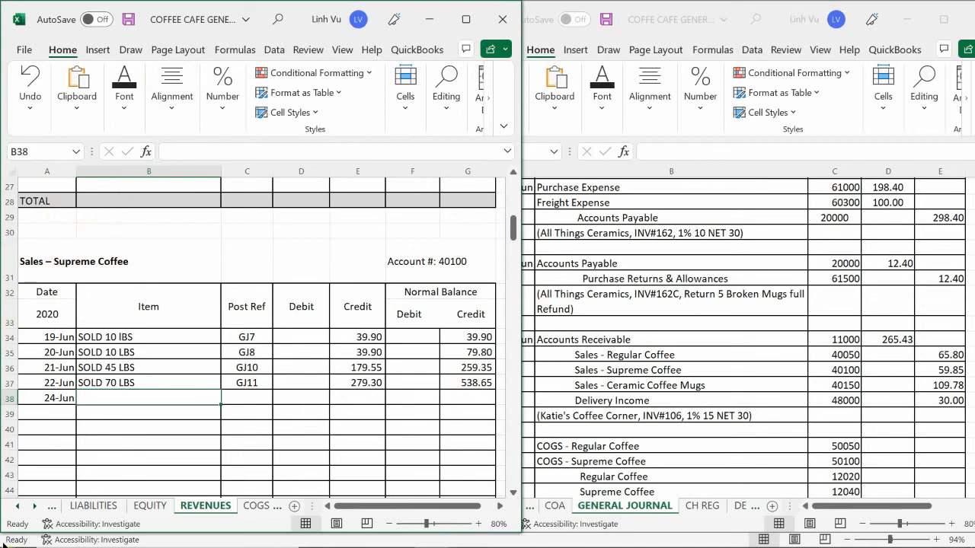
type("SO")
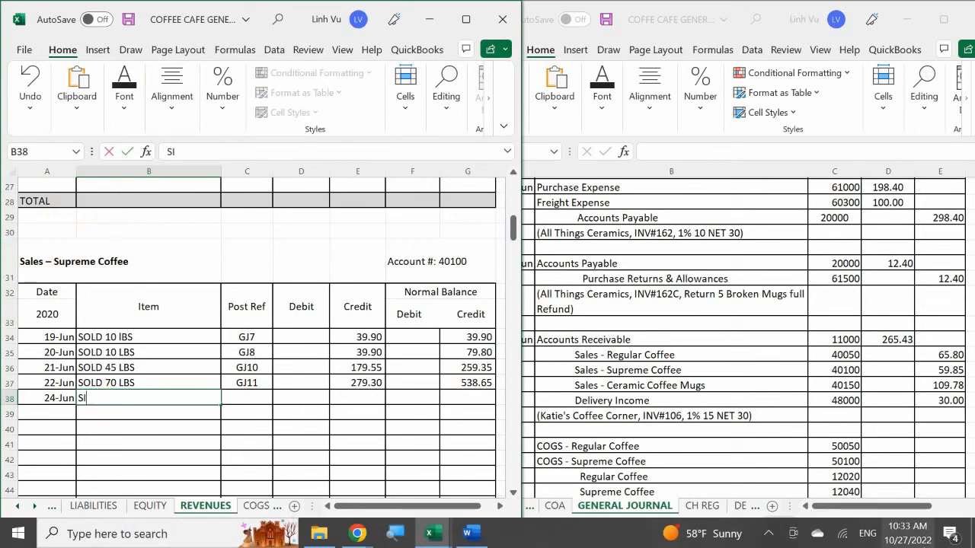
type("LD 15 LVB")
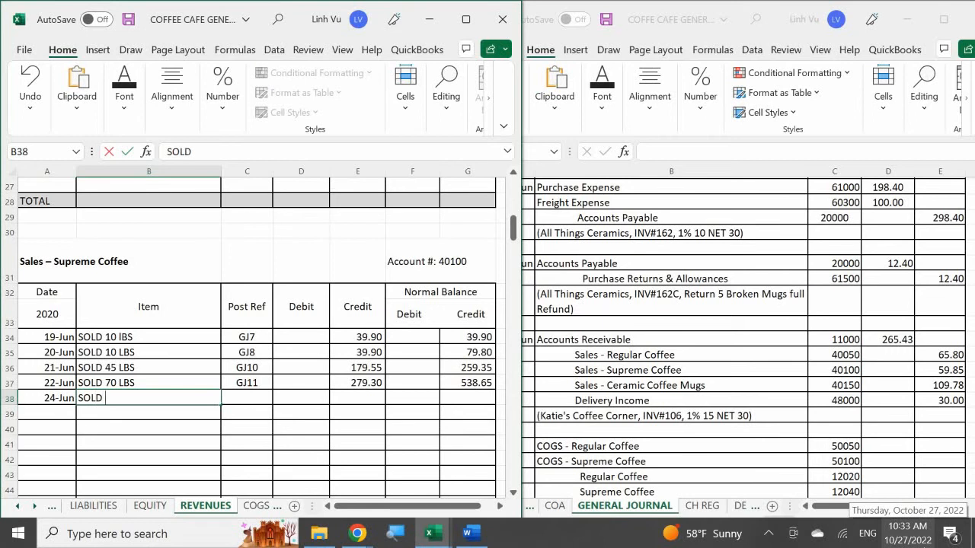
key("BackSpace")
key("BackSpace")
type("BS")
key("Tab")
Enter the post reference GJ13 in C38 and a credit of 59.85 in E38 for the supreme coffee sale
type("GJ13")
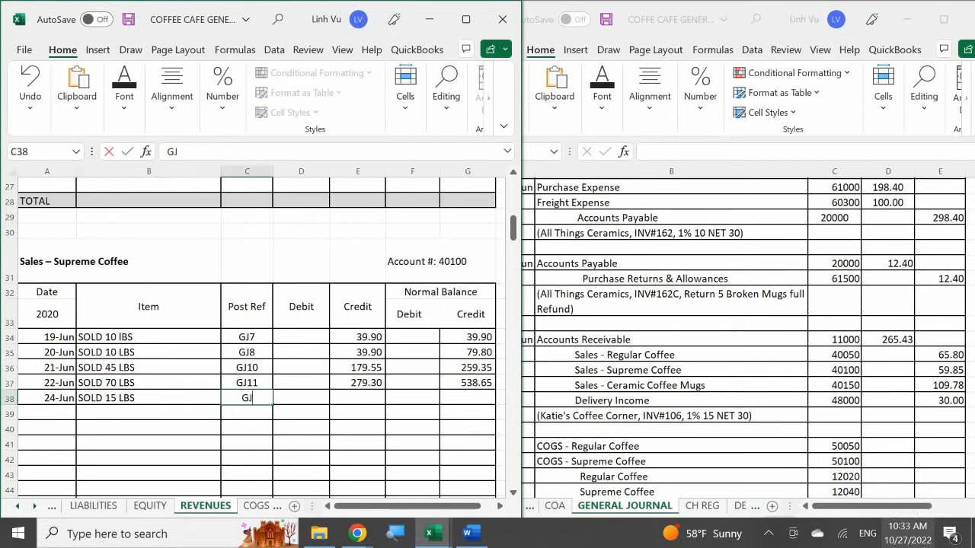
key("Return")
key("Up")
key("Right")
key("Right")
type("59.85")
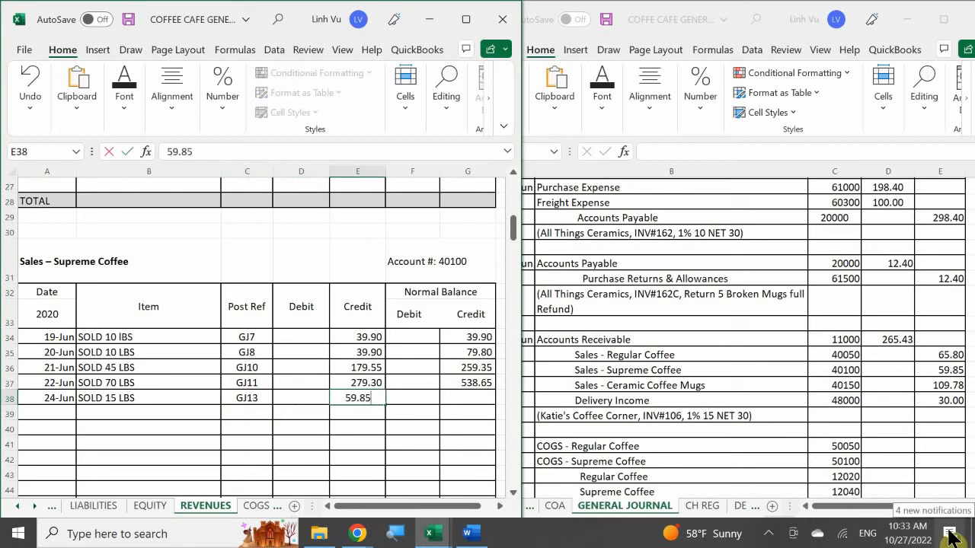
key("Return")
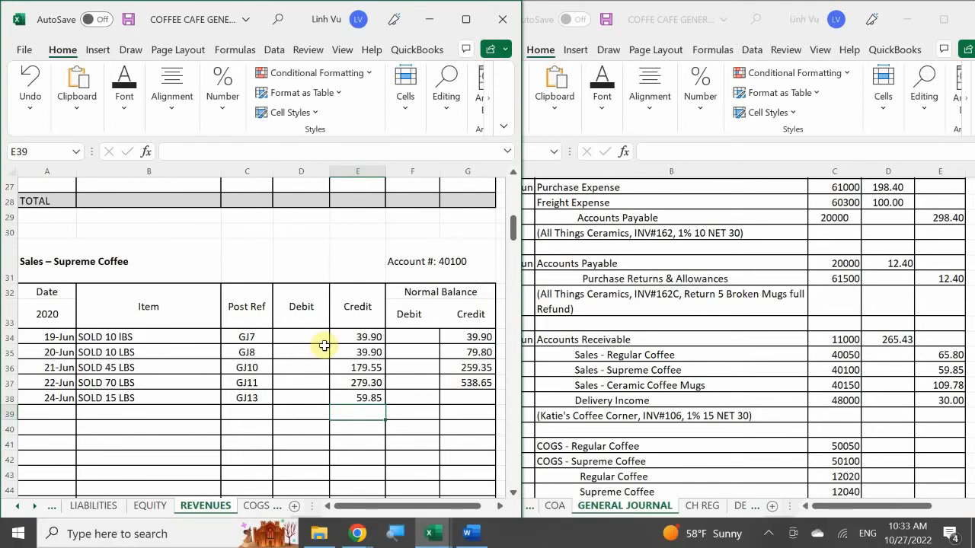
Extend the running credit balance formula in Sales – Supreme Coffee from G37 down to G38
left_click(470, 383)
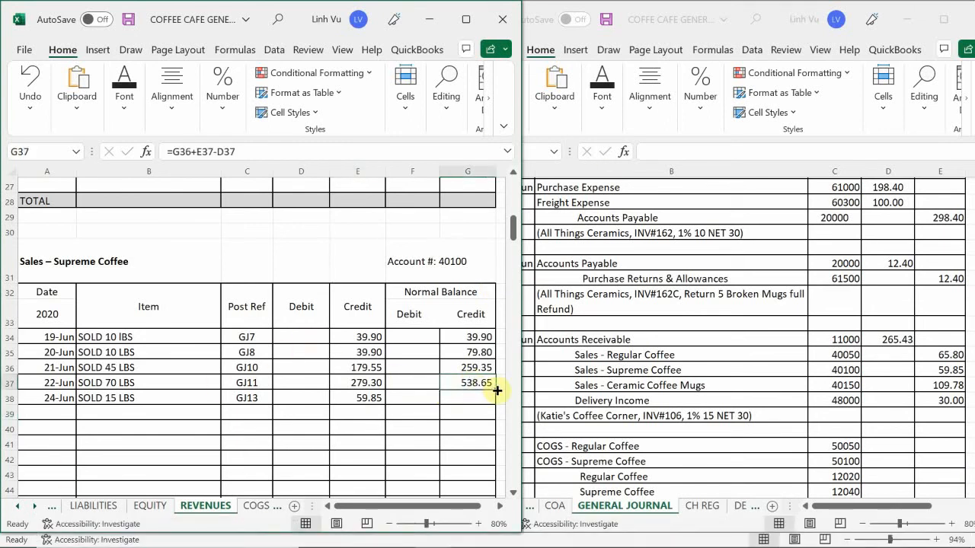
left_click_drag(495, 389, 495, 405)
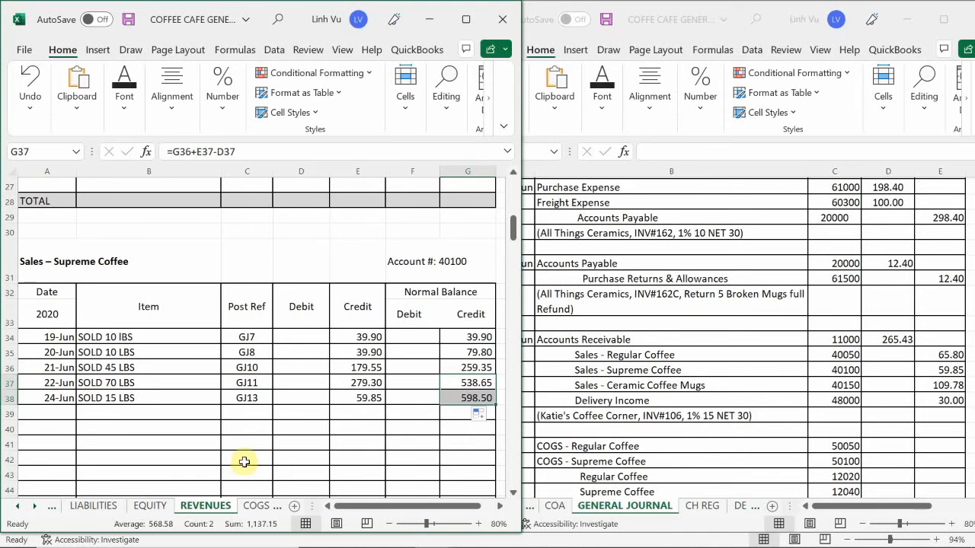
left_click(267, 412)
Check the ceramic mug quantity on invoice 106 in the Word document and enter the date 6/24 in A63 of Sales – Ceramic Coffee Mugs
scroll(267, 411, "down", 7)
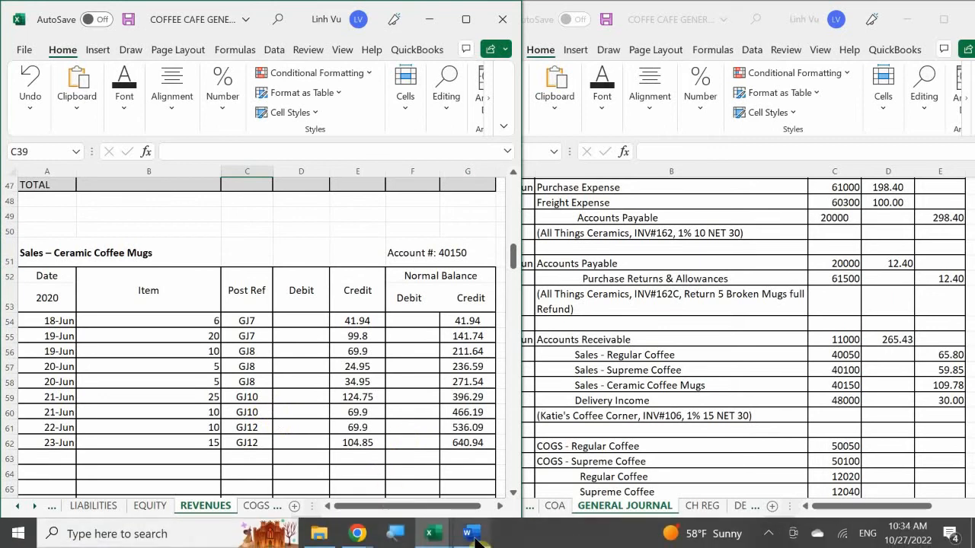
left_click(470, 534)
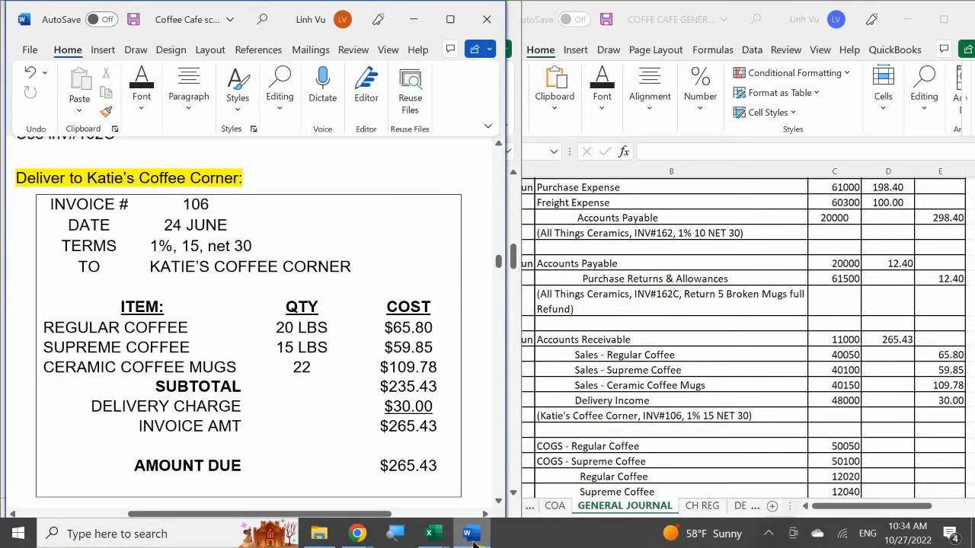
left_click(472, 535)
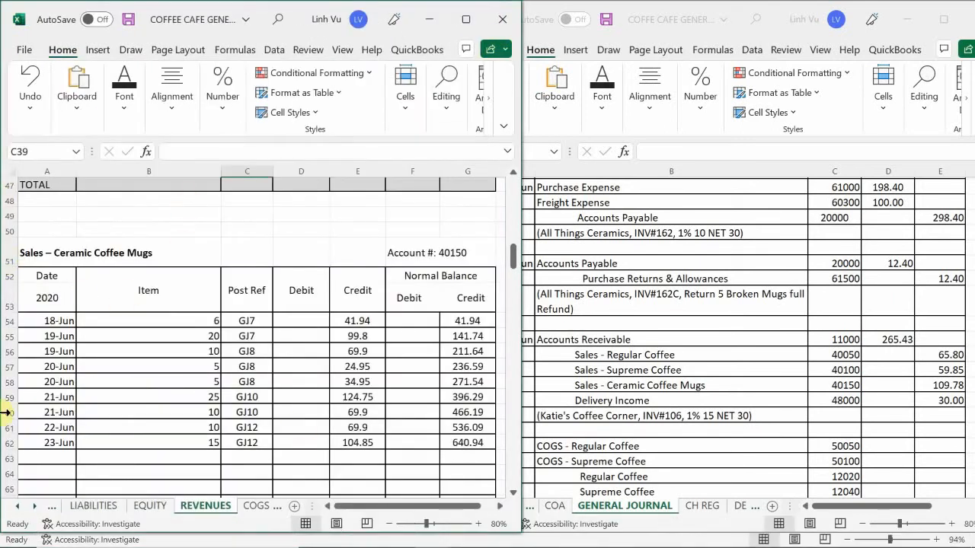
scroll(113, 348, "down", 2)
left_click(48, 387)
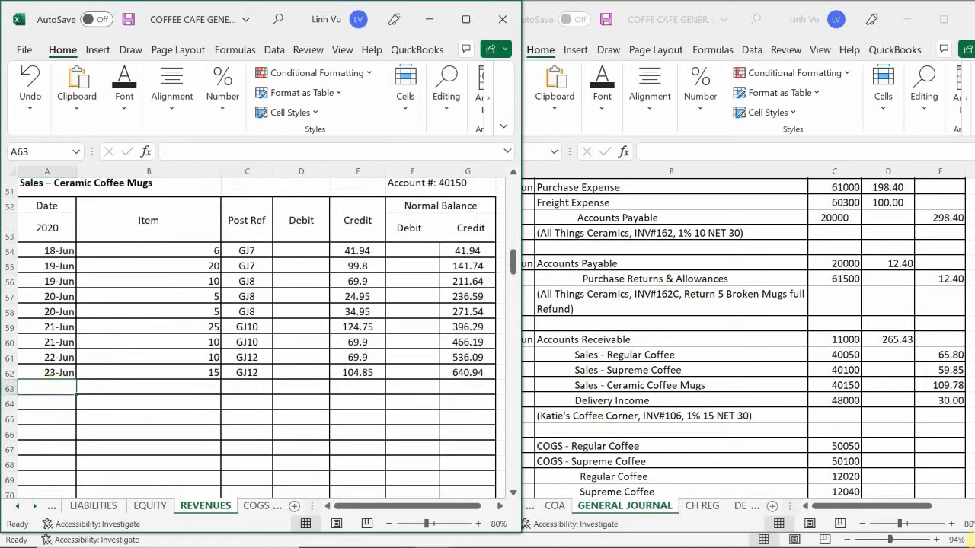
type("6/24")
key("Return")
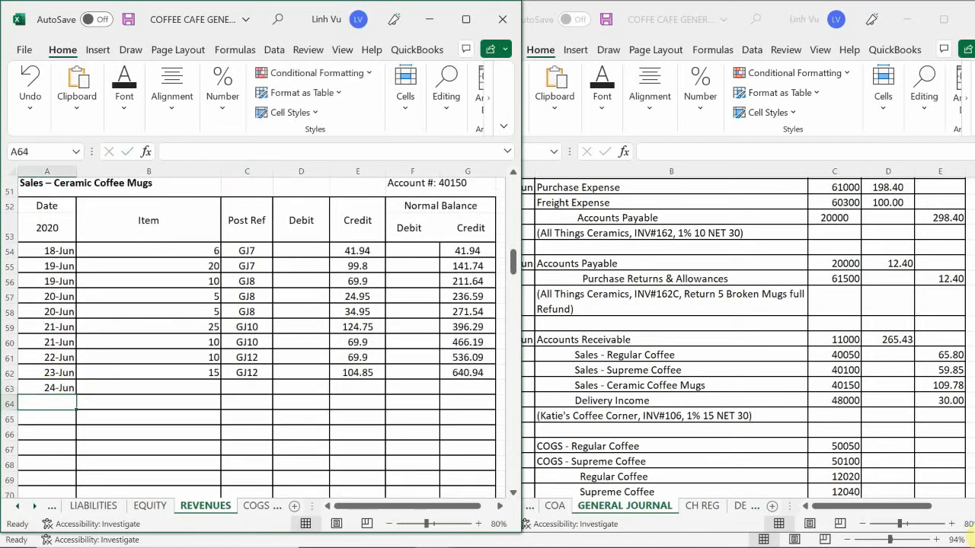
Complete the ceramic mug posting in row 63 with item quantity 22, post reference GJ13 and a credit of 109.78
key("Right")
key("Up")
type("22")
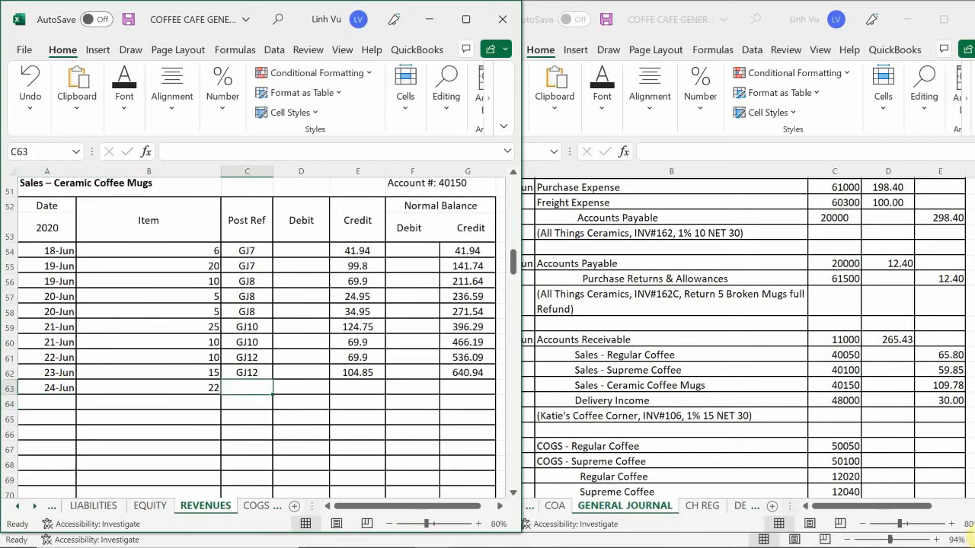
type("GJ")
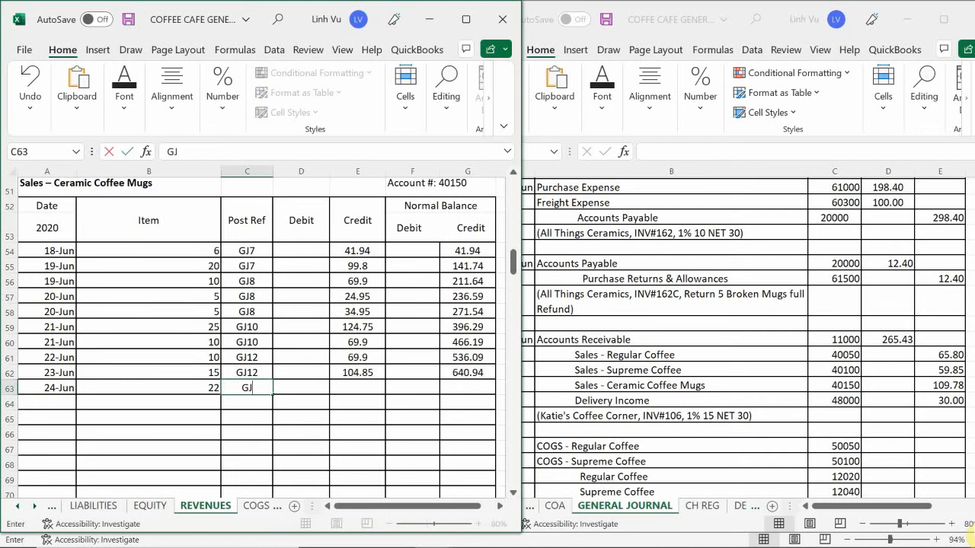
type("13")
key("Tab")
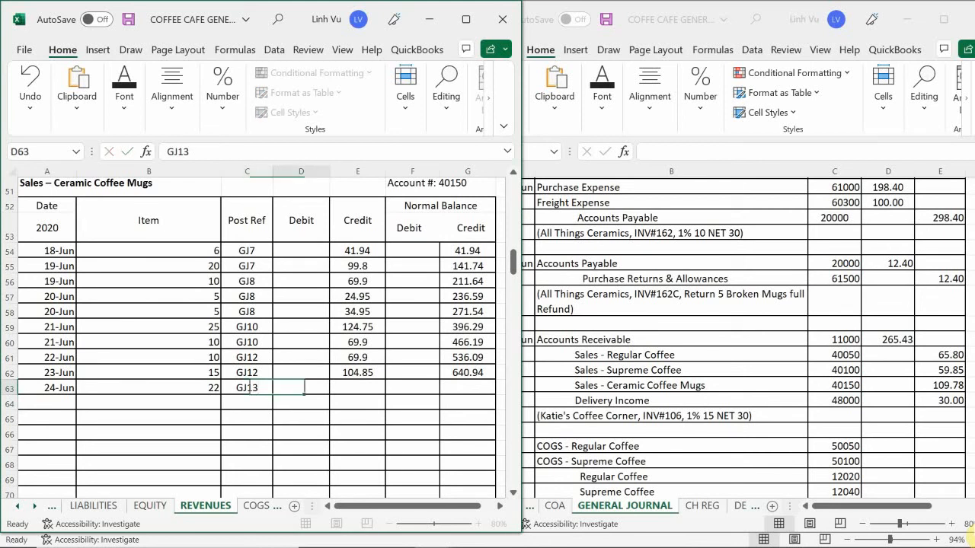
key("Tab")
type("109.78")
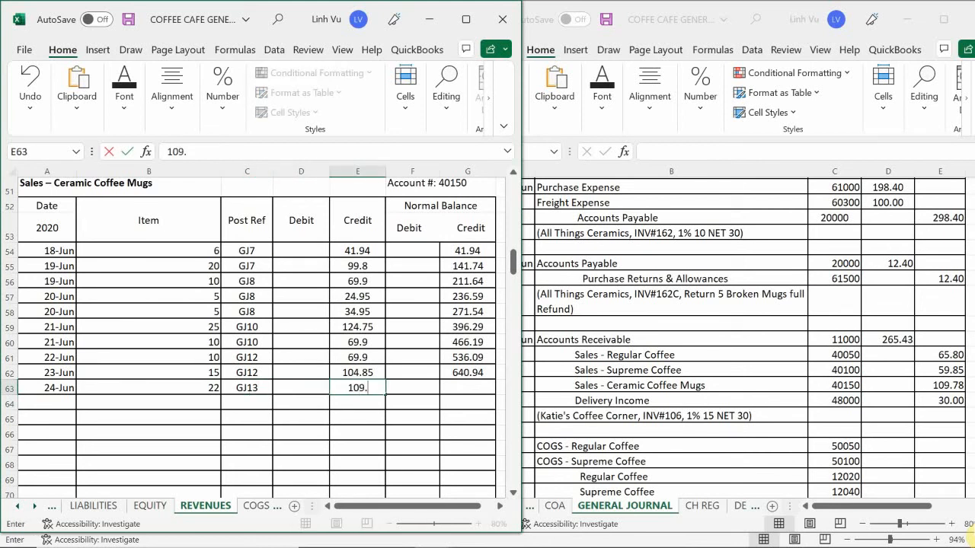
key("Return")
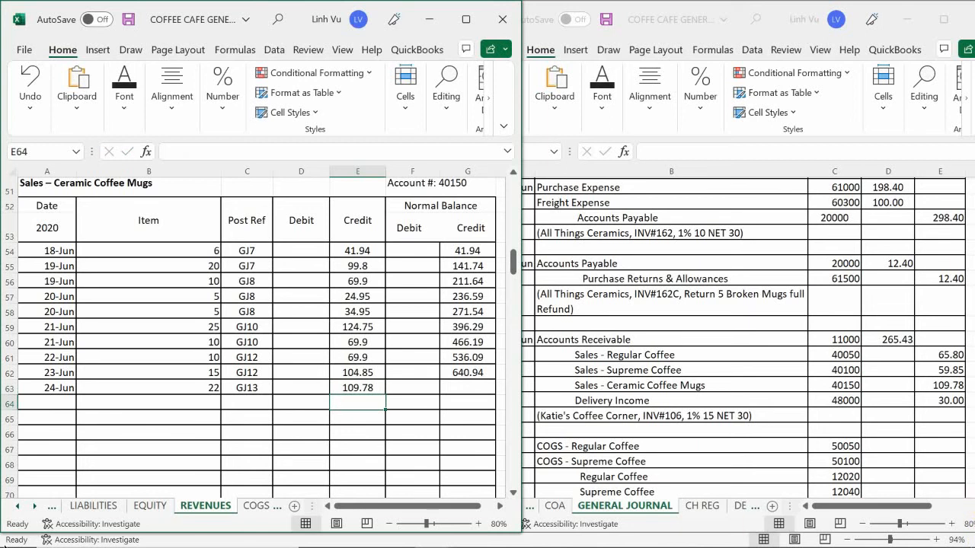
Extend the running credit balance formula in Sales – Ceramic Coffee Mugs from G62 down to G63
left_click(466, 373)
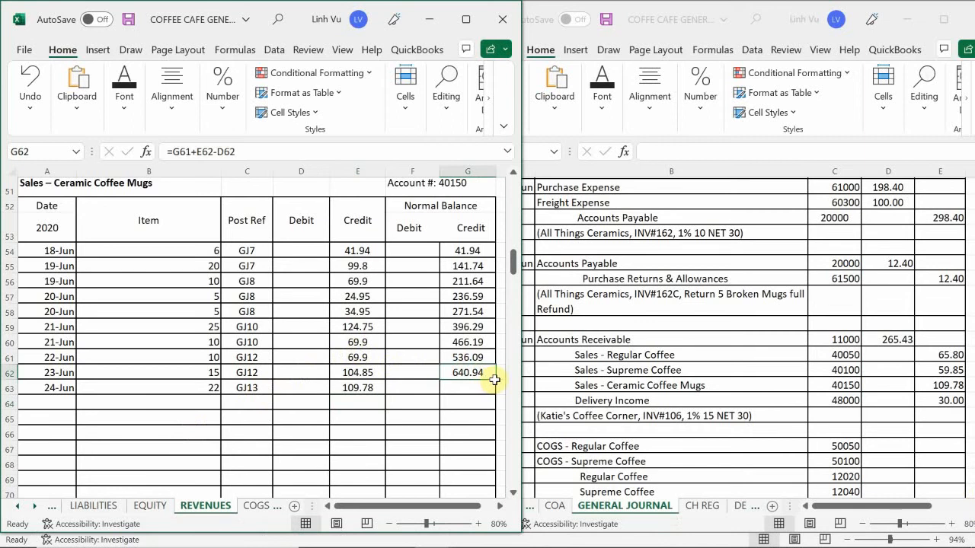
left_click_drag(495, 380, 495, 394)
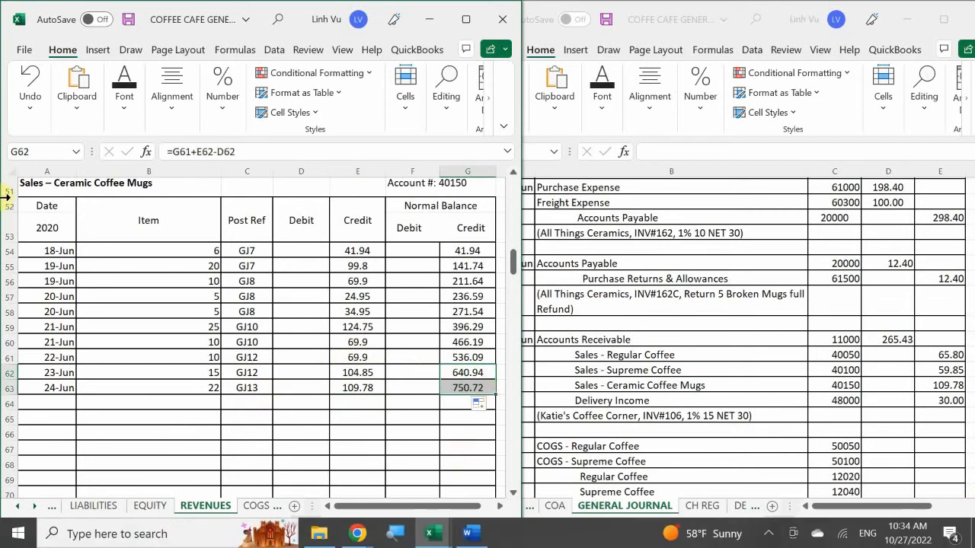
left_click(162, 389)
Enter the date 6/24 for a new posting in A205 of the Delivery Income account
scroll(164, 393, "down", 1)
scroll(165, 393, "down", 20)
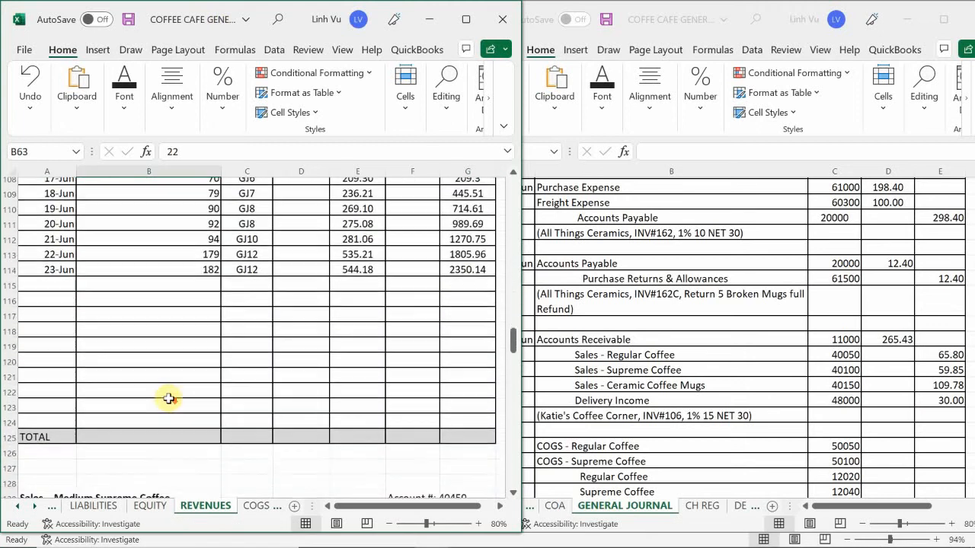
scroll(97, 413, "down", 5)
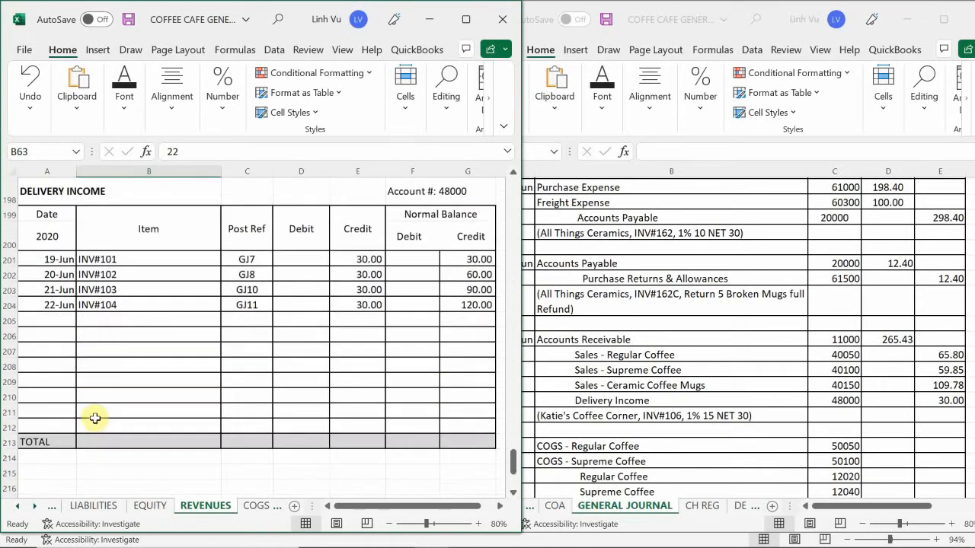
scroll(94, 413, "up", 3)
scroll(96, 418, "down", 1)
left_click(40, 423)
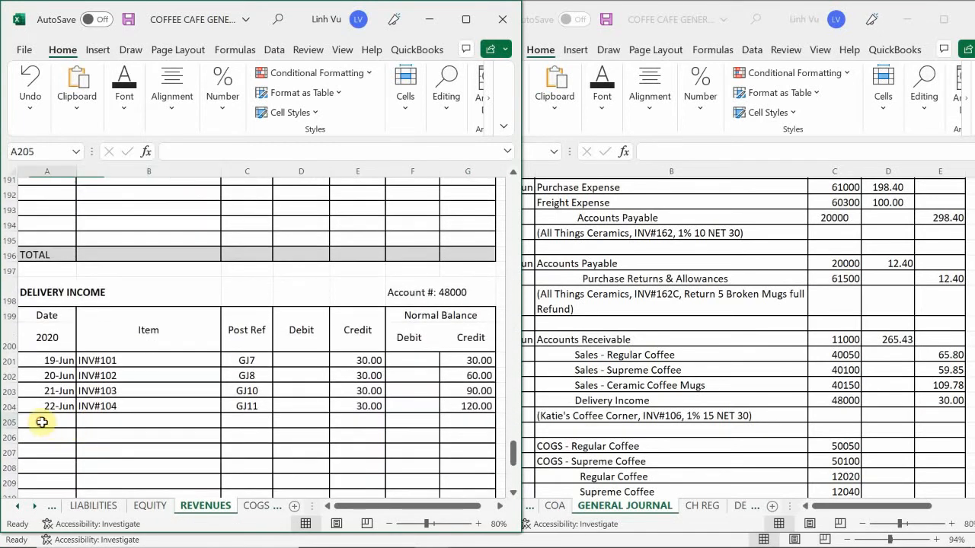
type("6/")
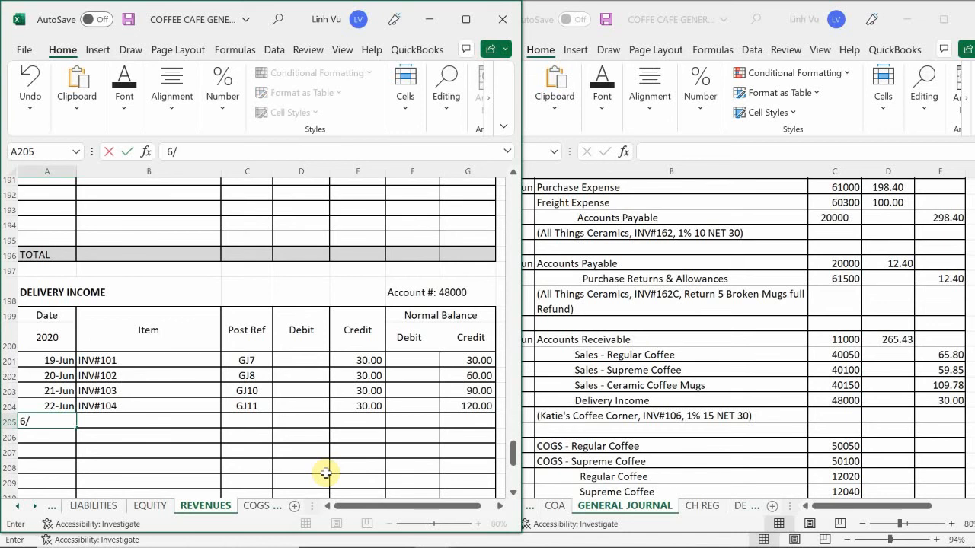
type("24")
key("Return")
Enter INV#106 as the item of the new Delivery Income posting in B205
key("Up")
key("Right")
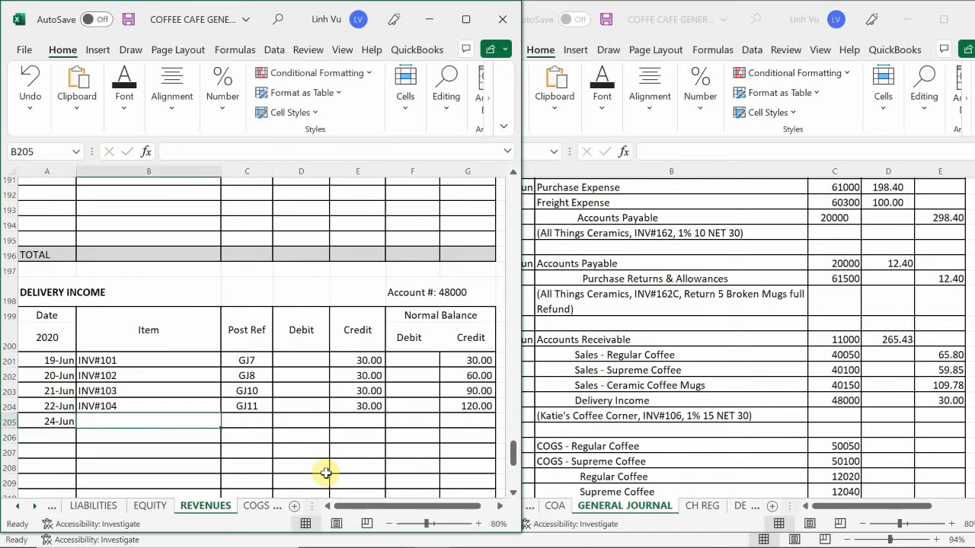
type("INV$")
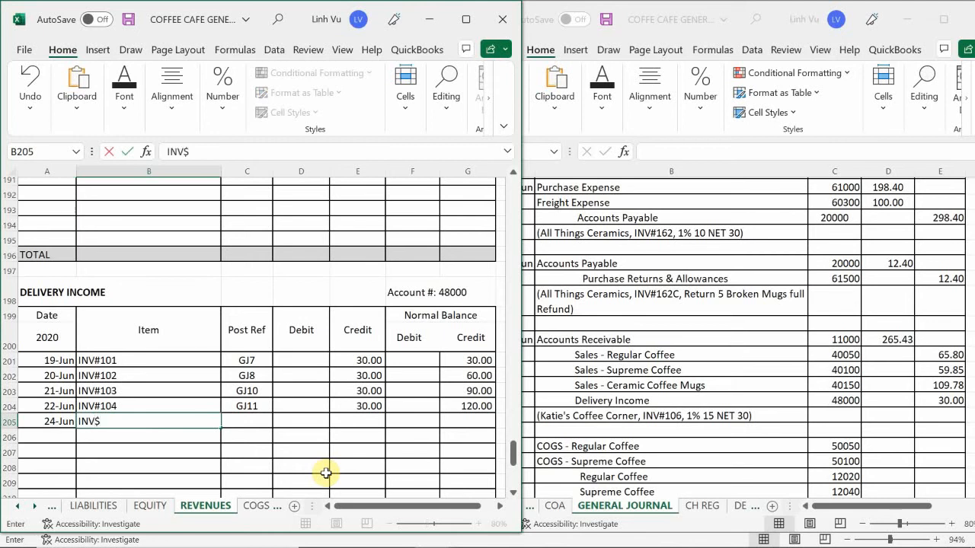
key("BackSpace")
type("#106")
key("Return")
Enter the post reference GJ13 for the Delivery Income posting in C205
key("Up")
key("Right")
type("GK")
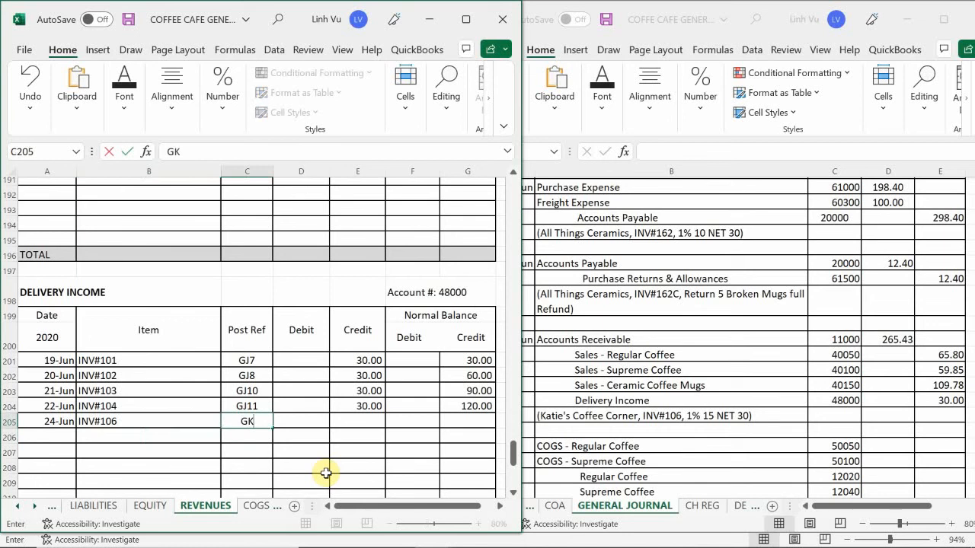
key("BackSpace")
type("J16")
key("BackSpace")
type("3")
key("Return")
Enter a credit of 30 for invoice 106's delivery charge in E205
key("Up")
key("Right")
key("Right")
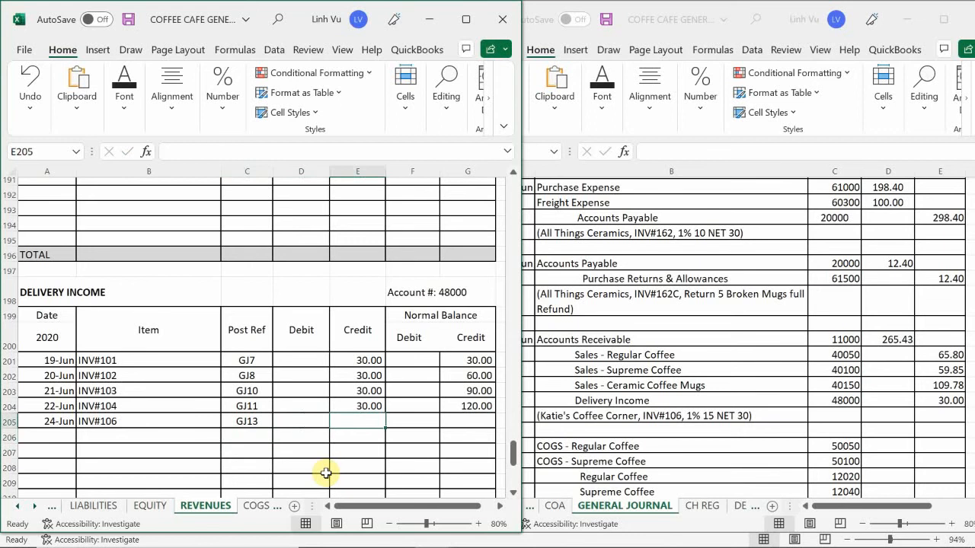
type("30")
key("Return")
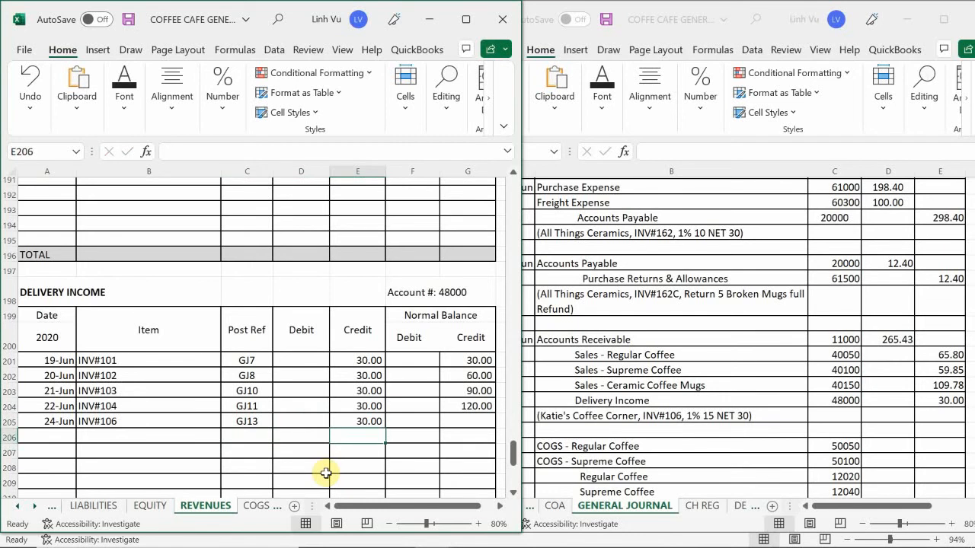
Extend the running credit balance formula in Delivery Income from G204 down to G205
mouse_move(17, 539)
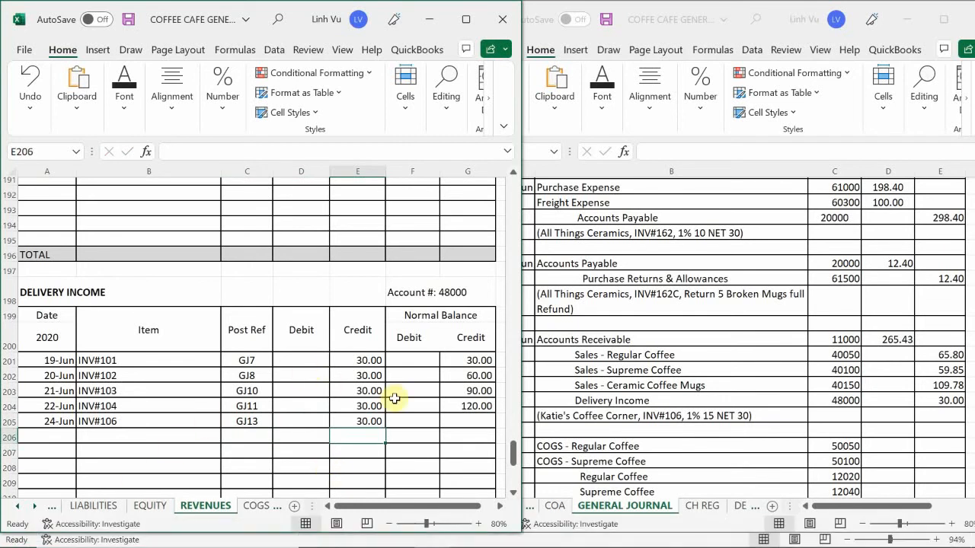
left_click(480, 406)
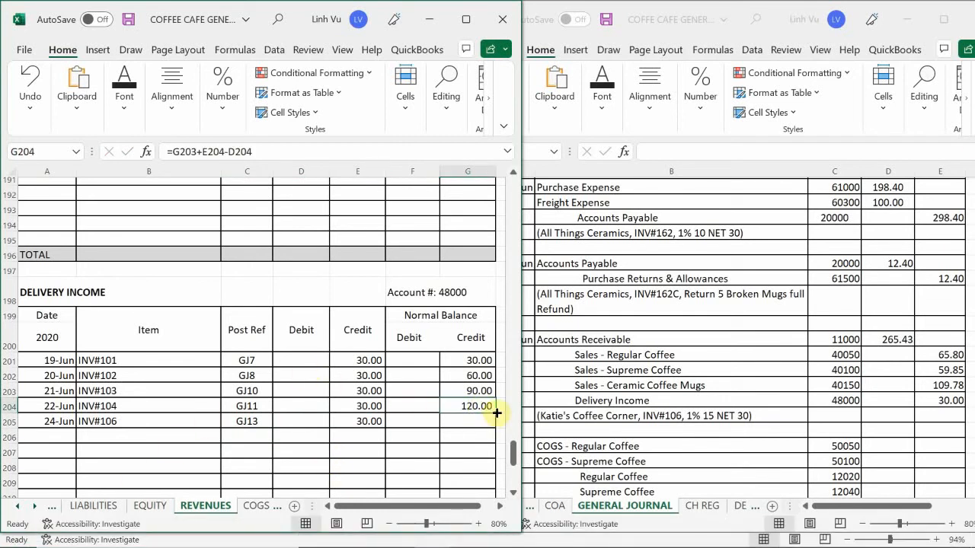
left_click_drag(497, 413, 496, 428)
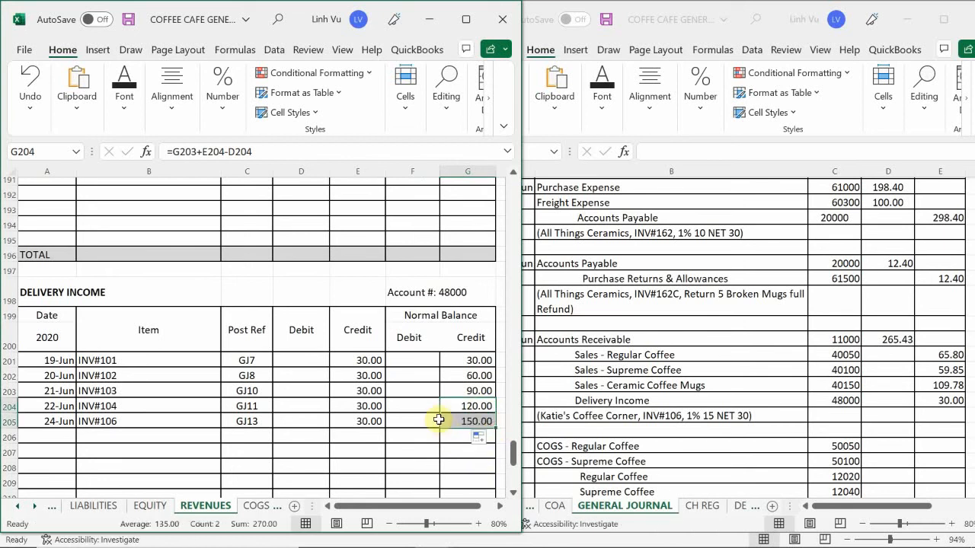
left_click(411, 455)
left_click(401, 411)
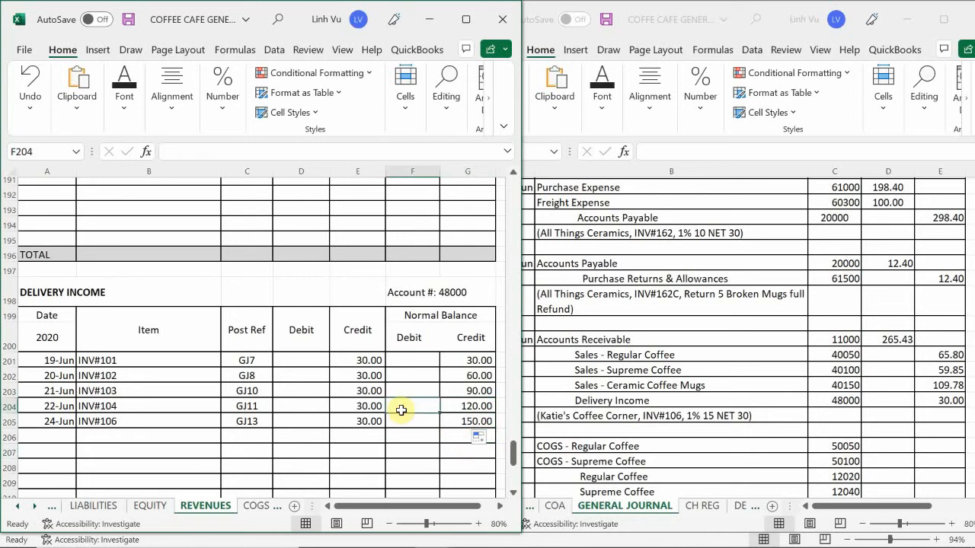
scroll(402, 410, "down", 1)
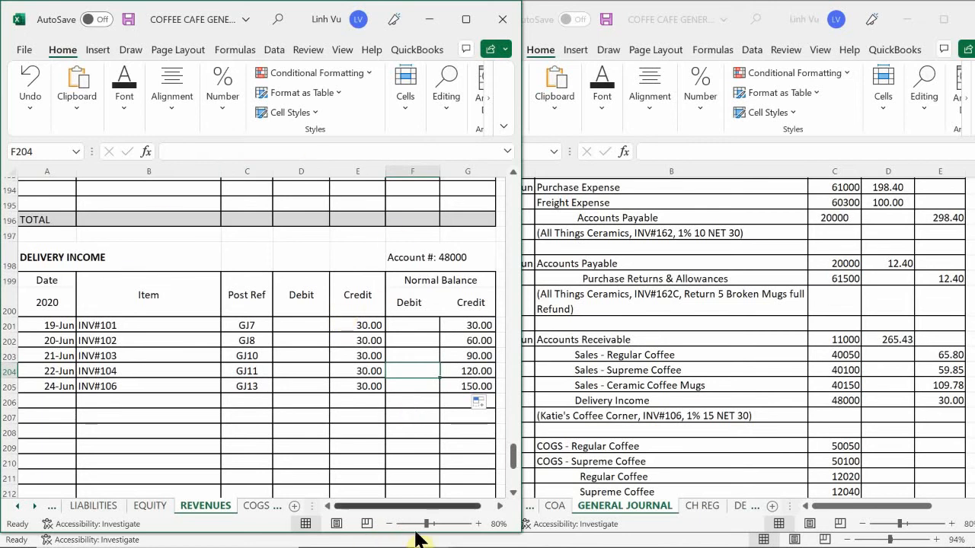
mouse_move(436, 539)
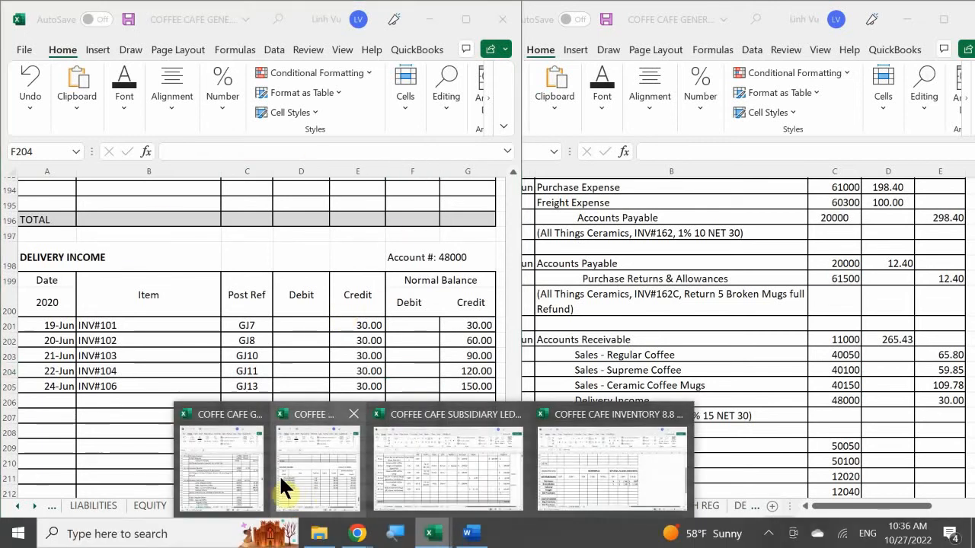
left_click(229, 477)
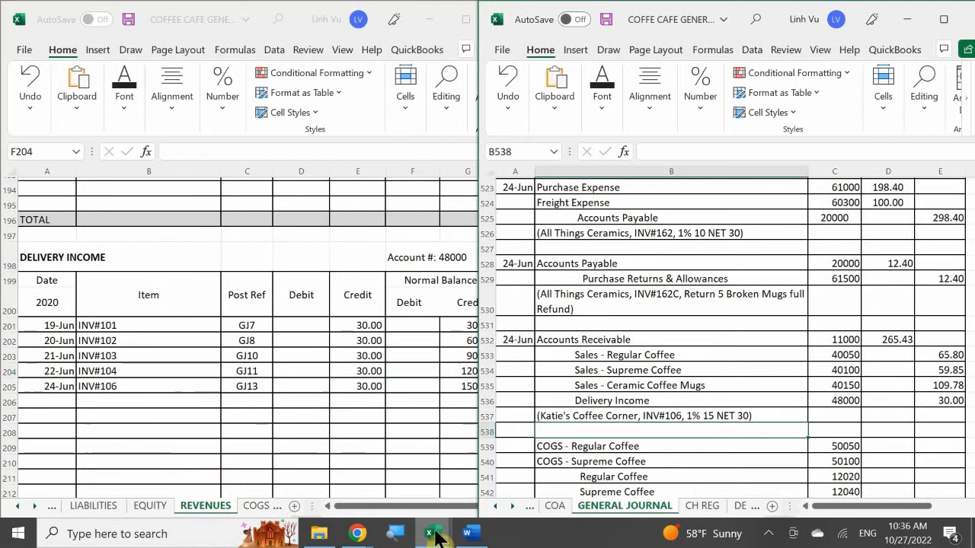
mouse_move(436, 538)
left_click(319, 476)
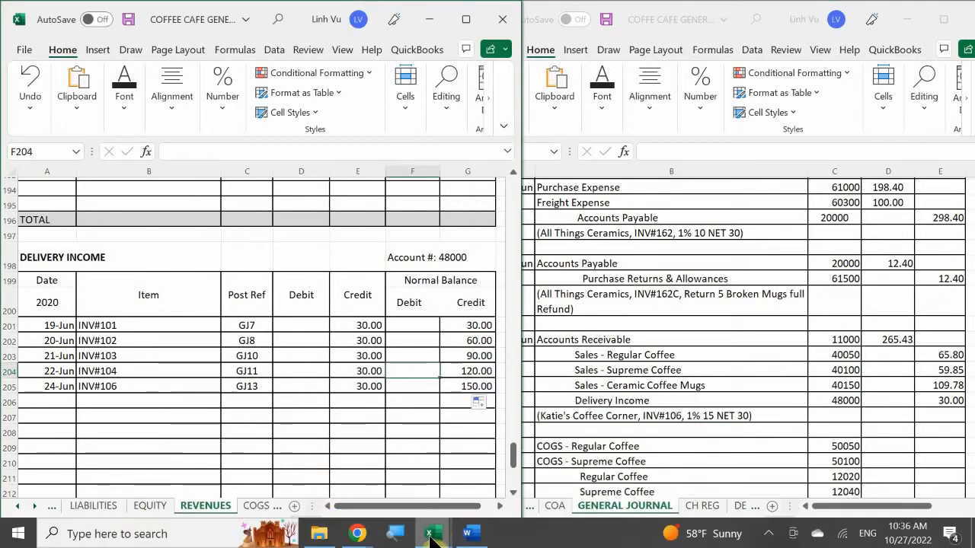
Switch to the subsidiary ledger workbook and locate Katie's Coffee Courner account on the CUSTOMERS sheet
left_click(432, 537)
left_click(452, 475)
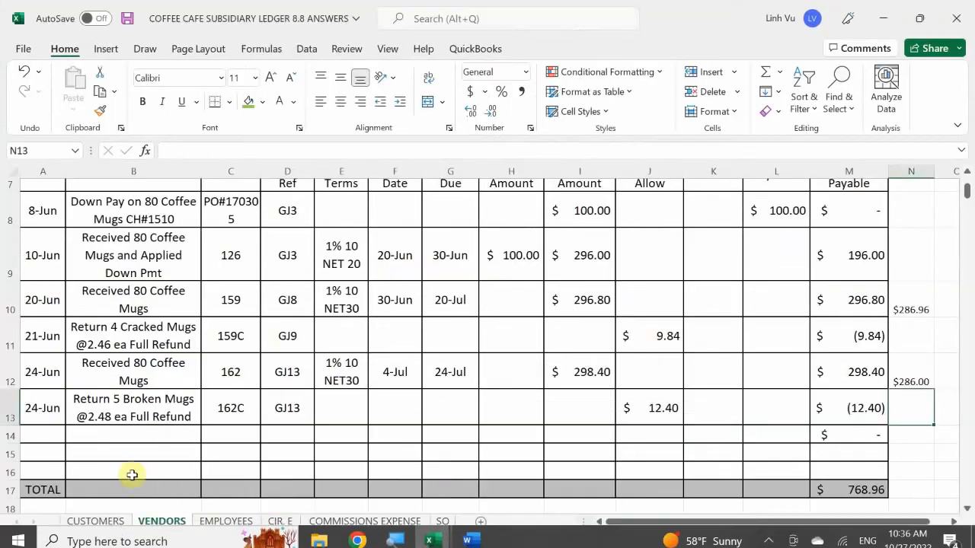
left_click(104, 522)
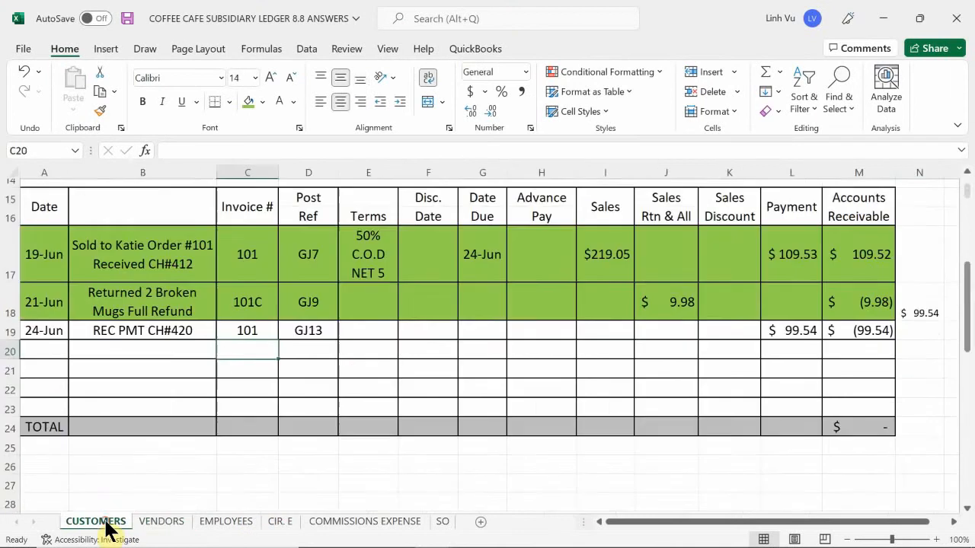
left_click(145, 431)
scroll(144, 431, "up", 5)
scroll(146, 424, "down", 4)
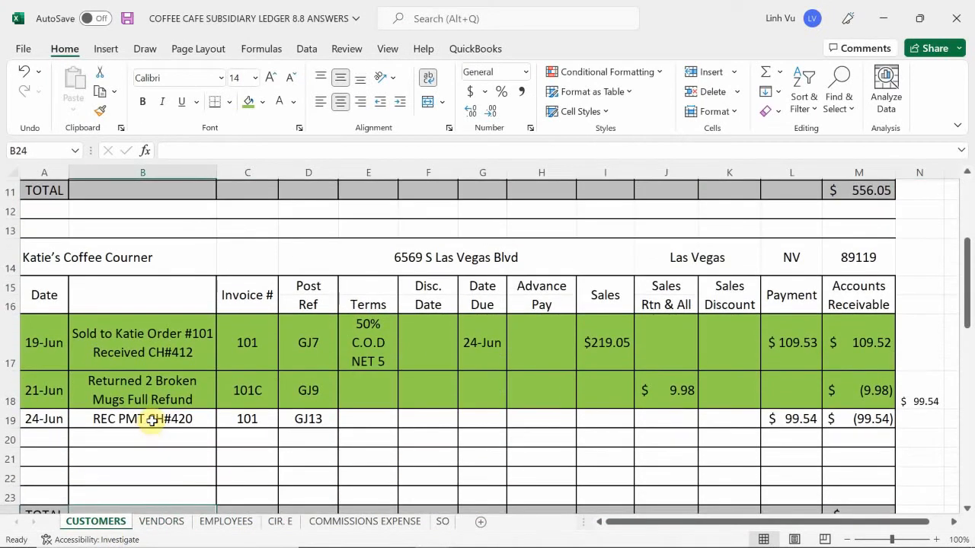
scroll(152, 424, "down", 1)
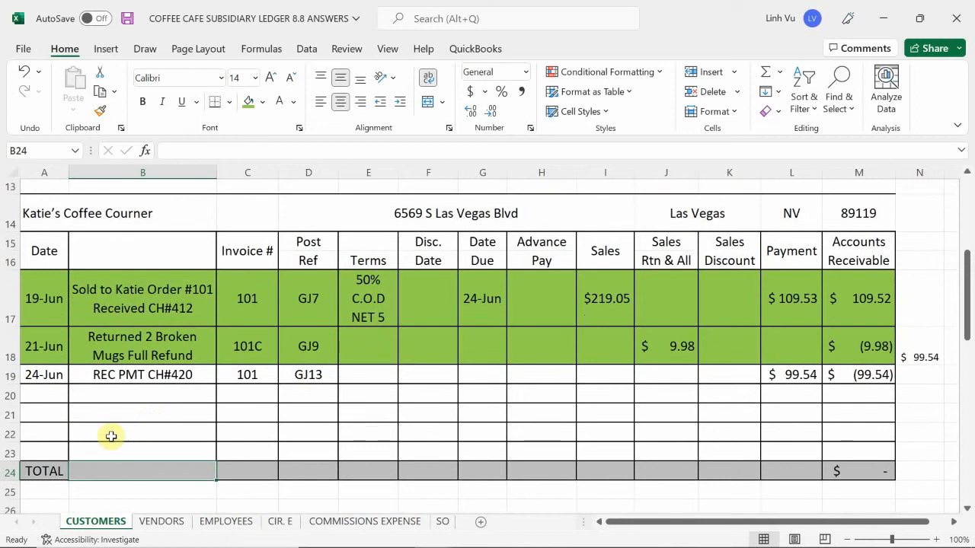
Enter the date 6/24 in A20 of Katie's Coffee Courner account
left_click(49, 394)
type("6/24")
key("Return")
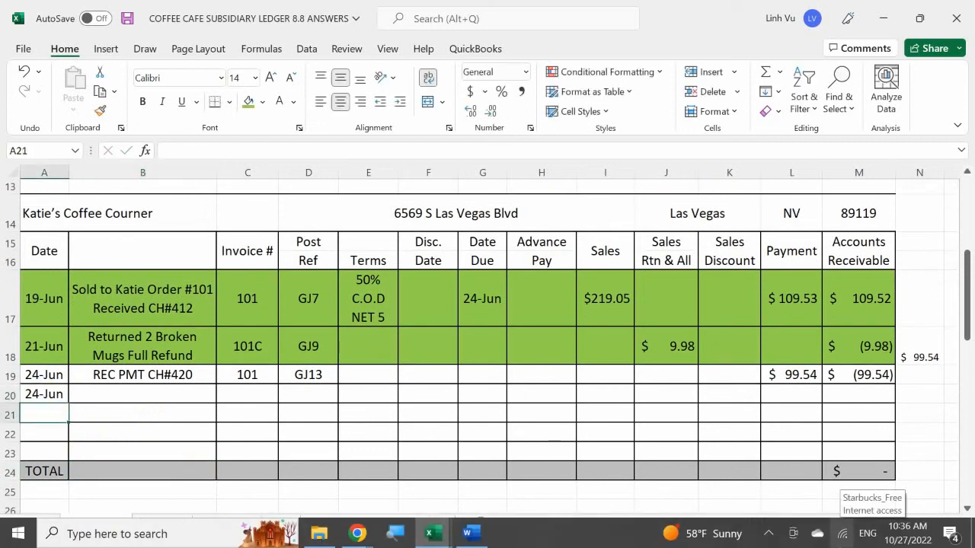
key("Right")
key("Up")
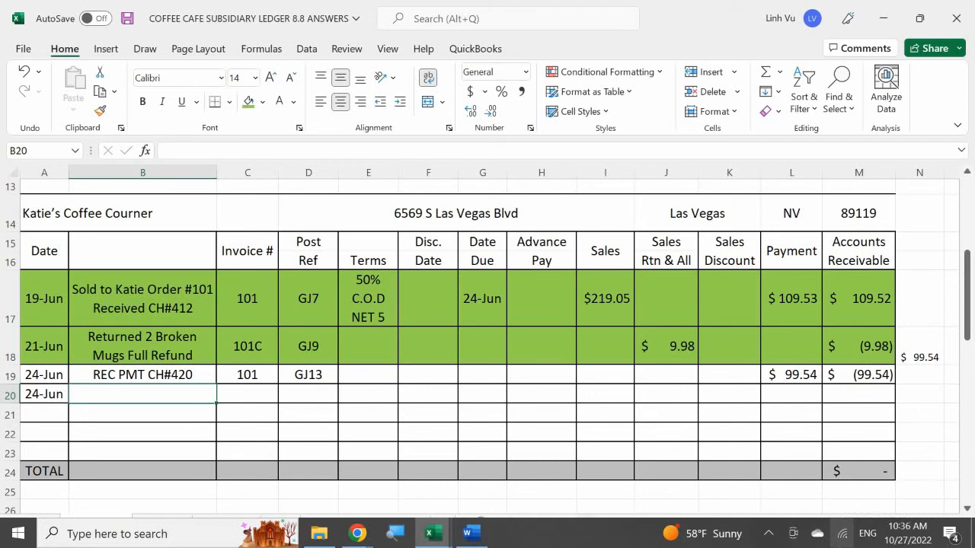
type("T")
key("BackSpace")
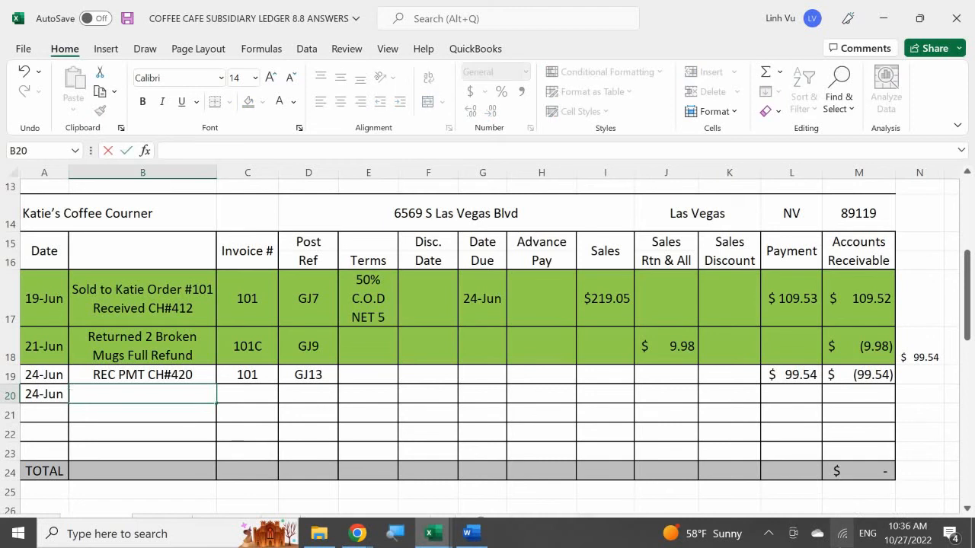
type("Sol To")
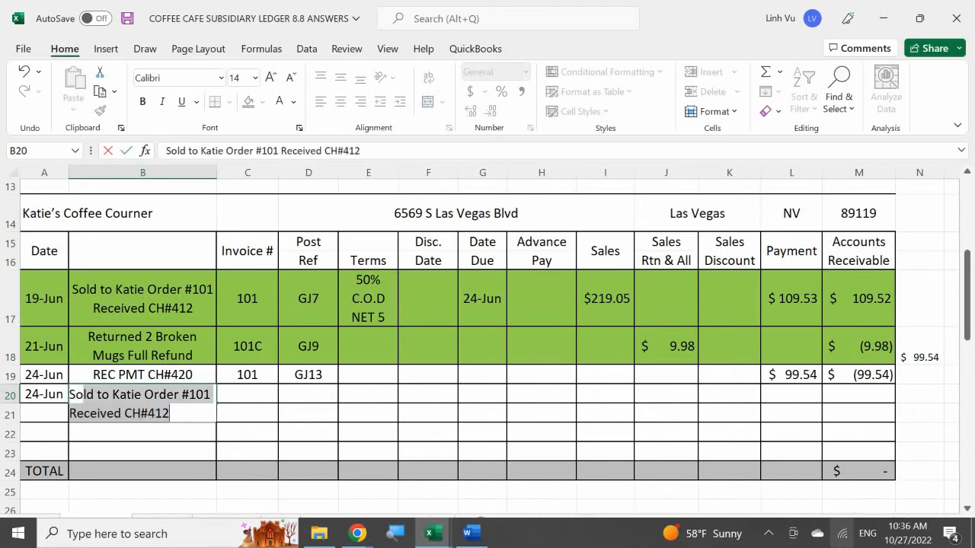
key("BackSpace")
key("BackSpace")
key("BackSpace")
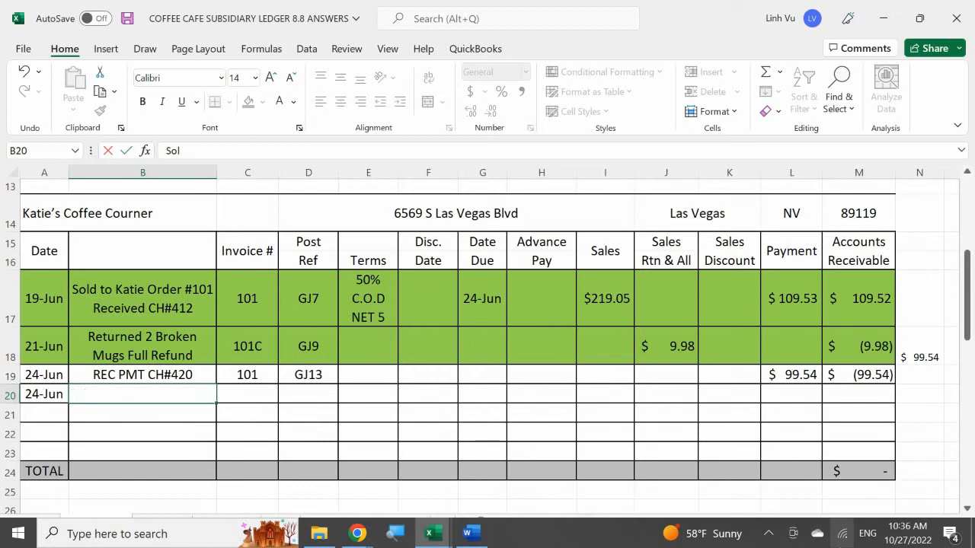
type("d")
Enter the description Sales Order#106 in B20 for the 24 June sale
key("BackSpace")
key("BackSpace")
key("BackSpace")
key("BackSpace")
key("BackSpace")
type("Sales ORder")
key("BackSpace")
key("BackSpace")
key("BackSpace")
key("BackSpace")
type("r")
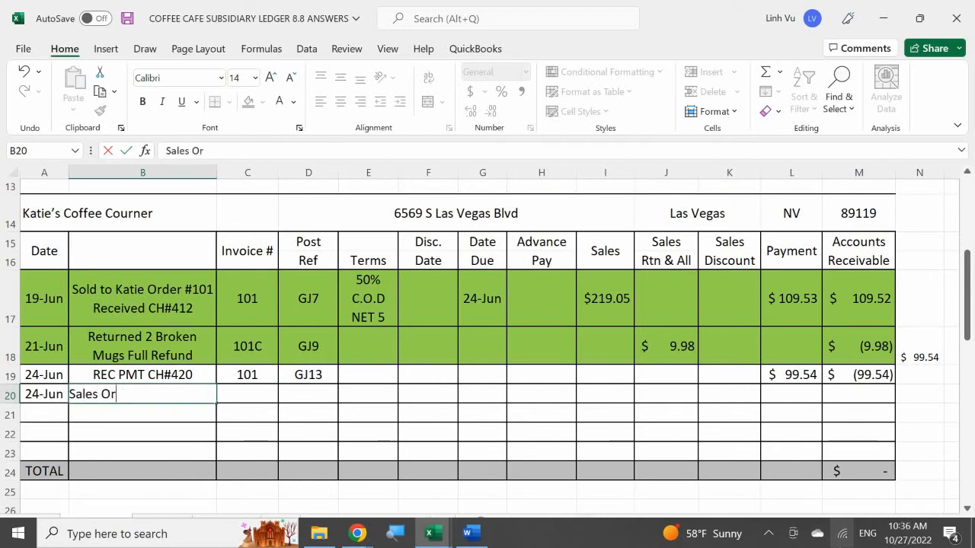
type("der#106")
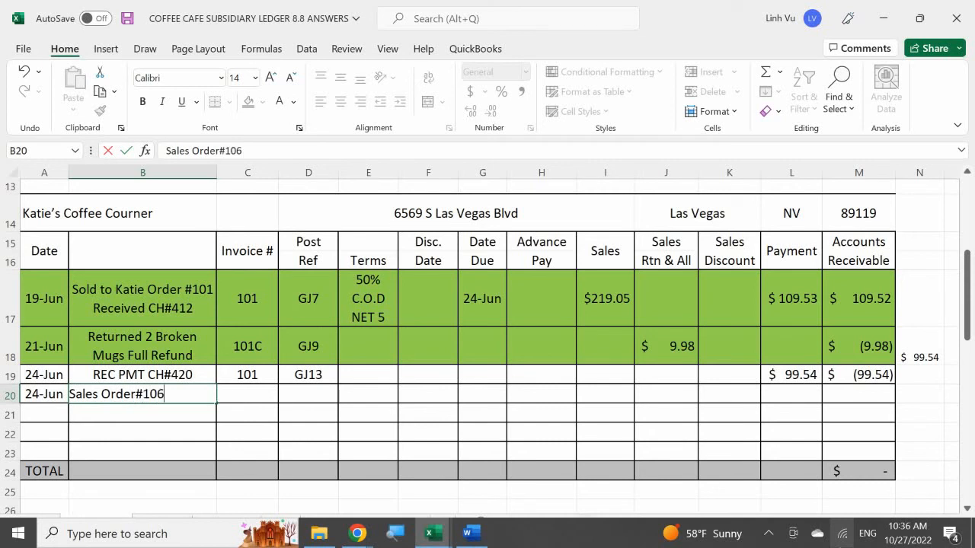
key("Return")
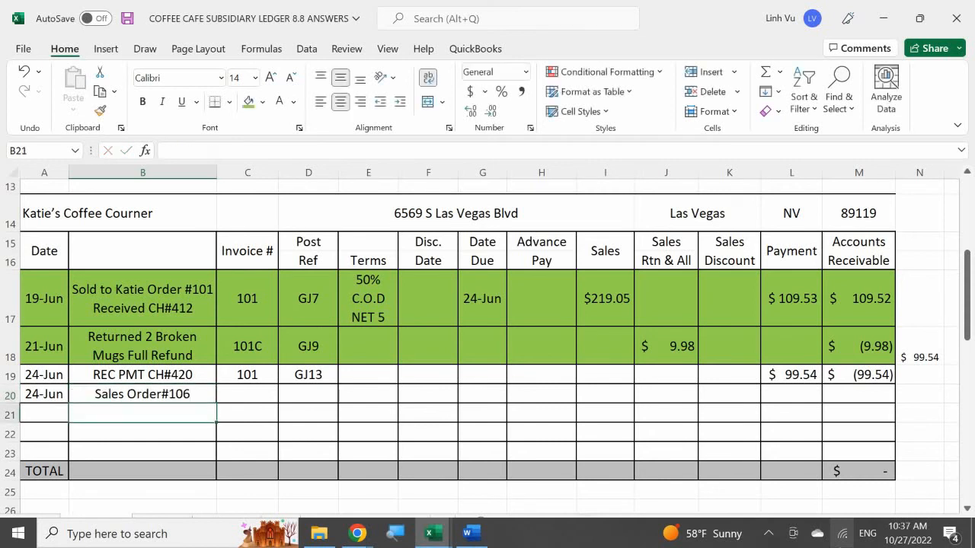
Enter invoice number 106 in C20 and the post reference GJ13 in D20
key("Right")
key("Up")
type("106")
key("Return")
key("Right")
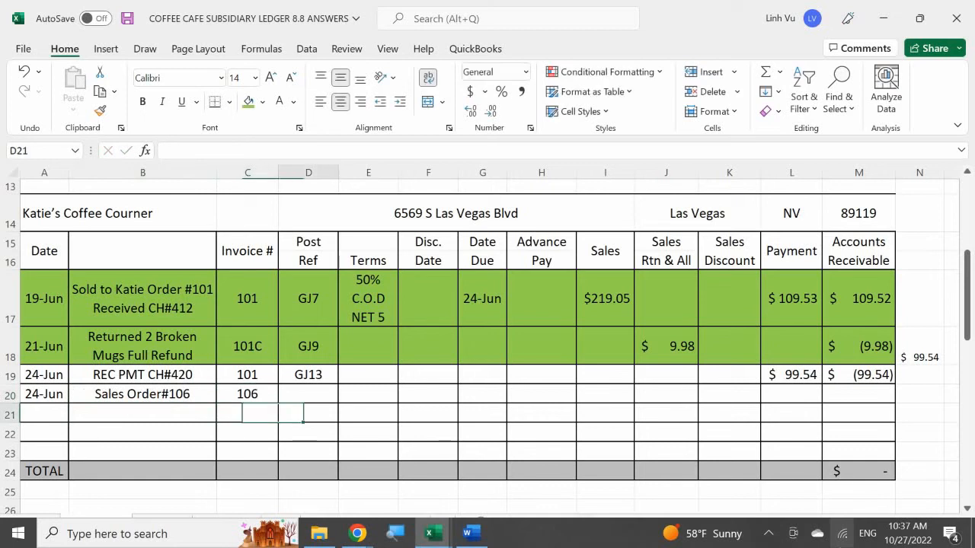
key("Up")
type("GJ")
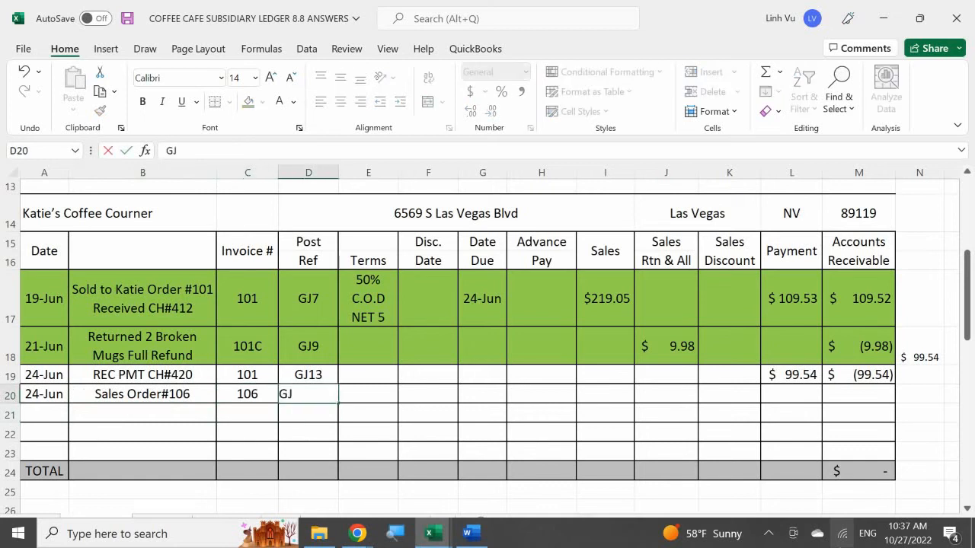
type("13")
key("Return")
key("Right")
key("Up")
key("Right")
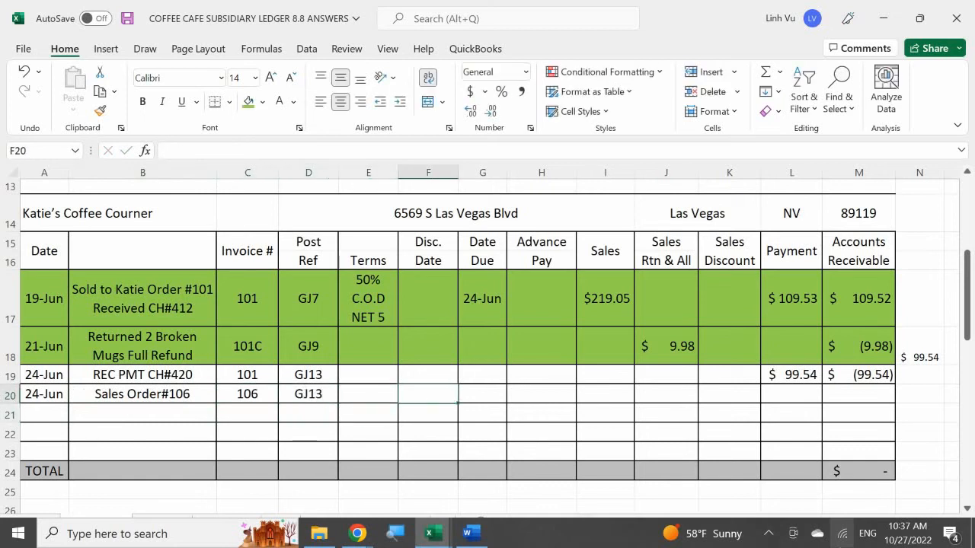
key("Right")
key("Right")
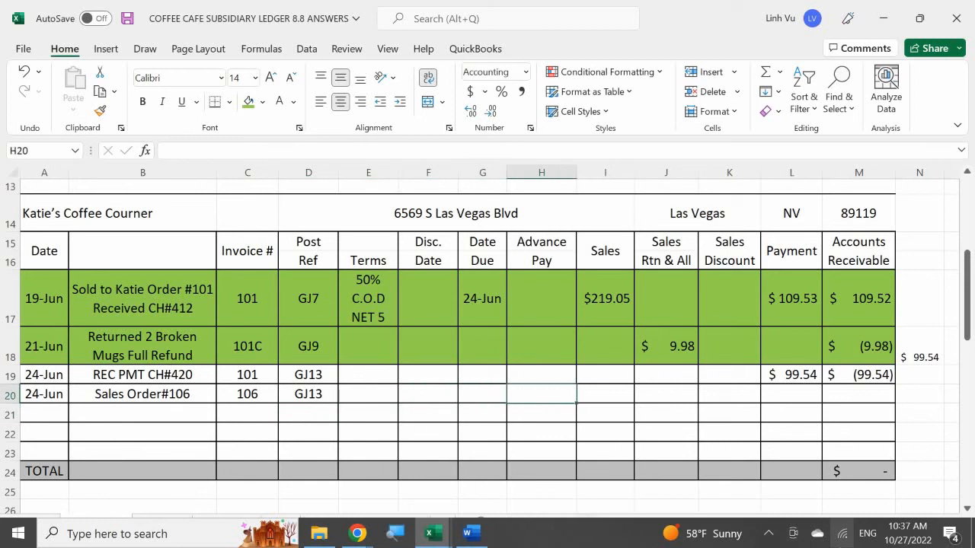
type("26")
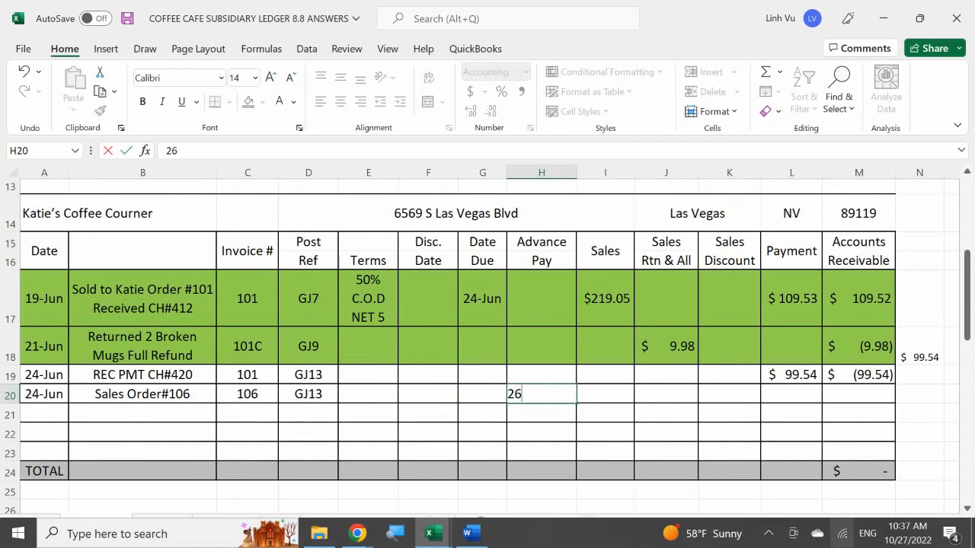
key("BackSpace")
key("BackSpace")
key("Return")
key("Return")
key("Return")
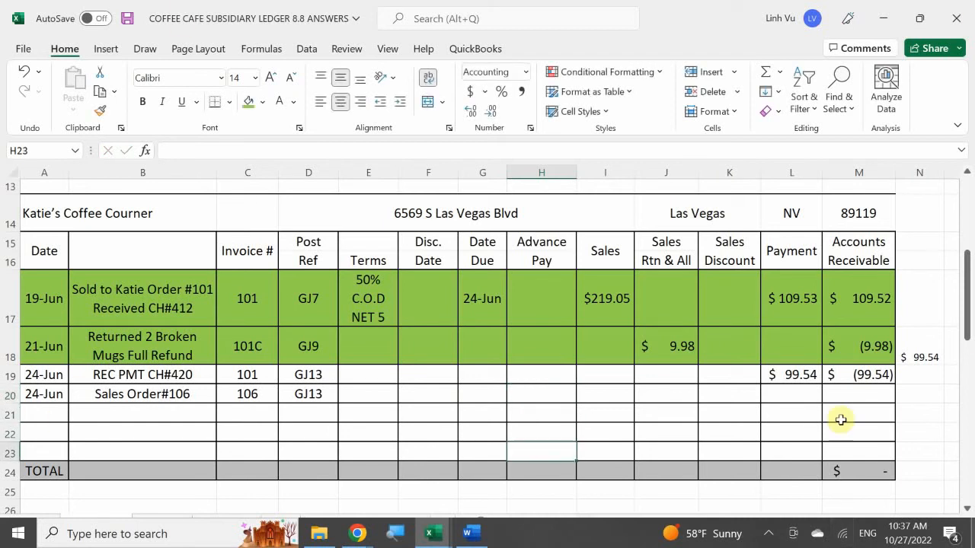
left_click(594, 381)
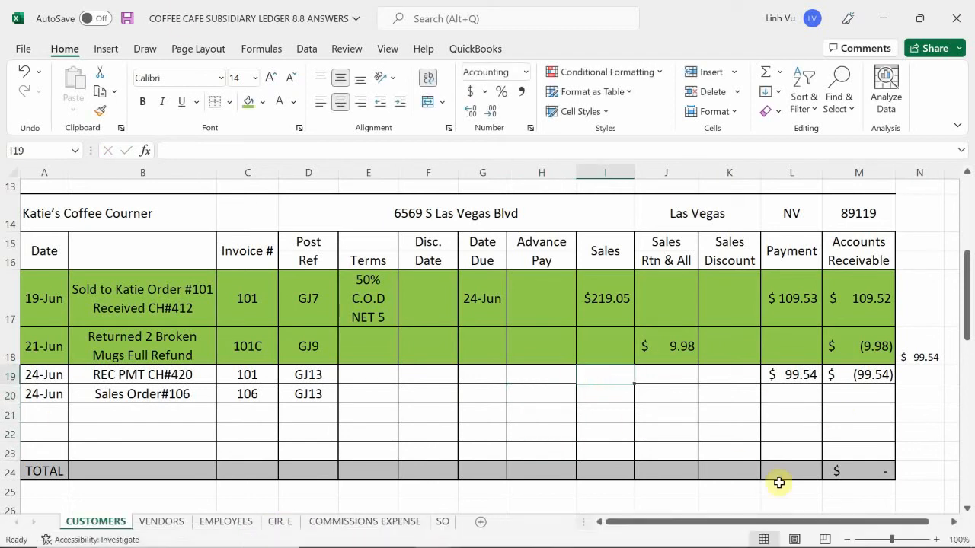
key("Return")
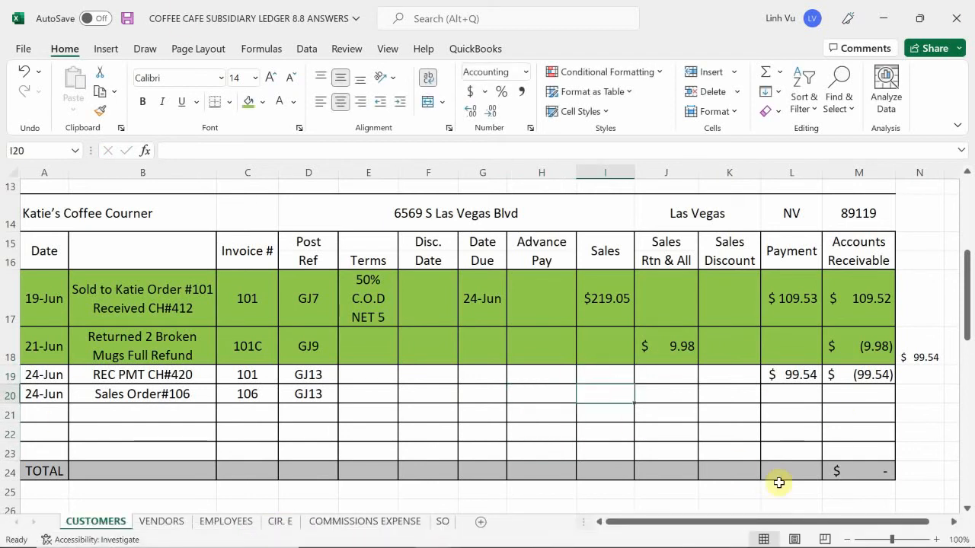
key("Left")
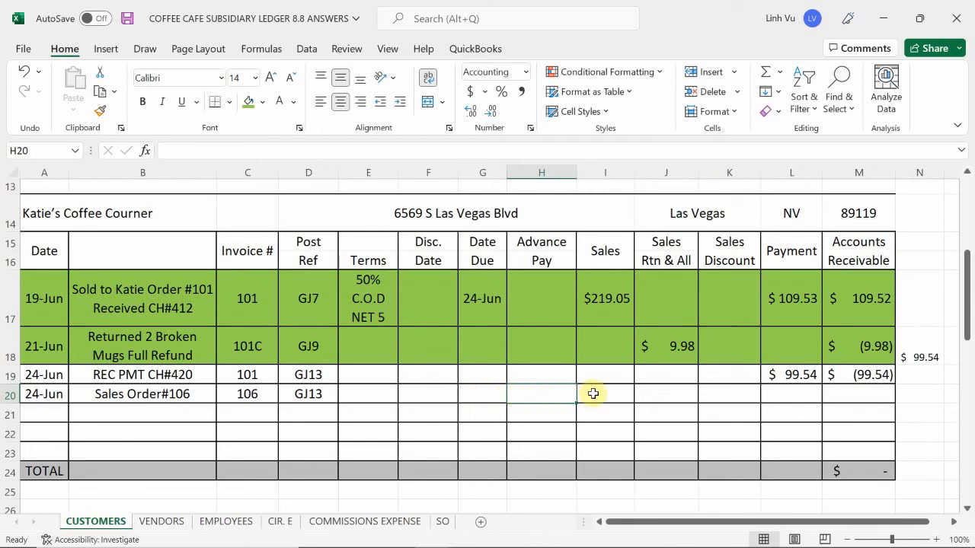
Enter the payment terms 1% 15 NET 30 for invoice 106 in E20
left_click(354, 394)
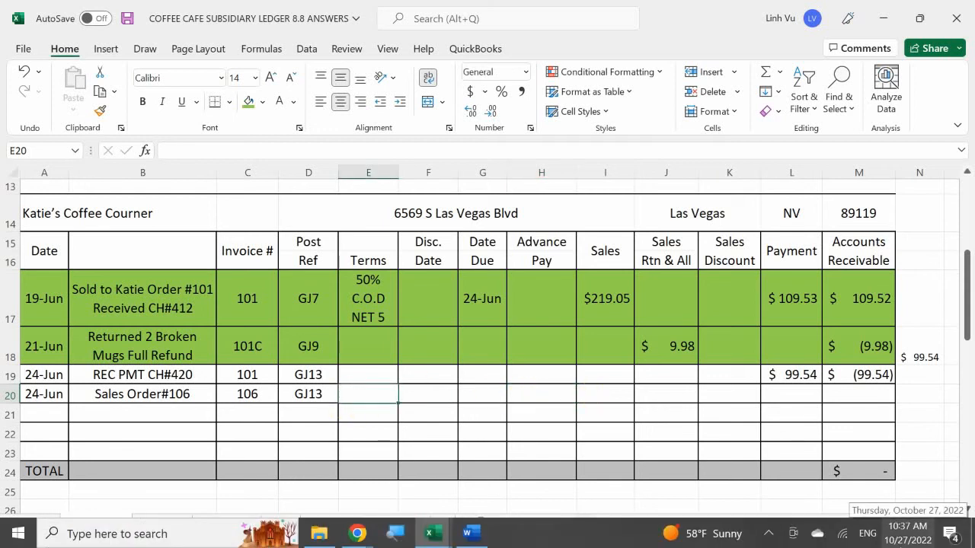
type("1")
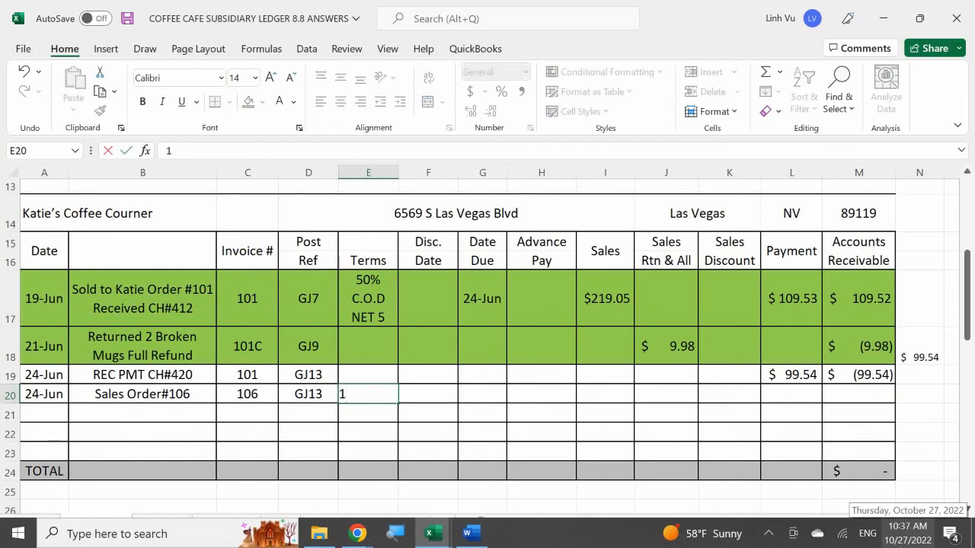
type("% 15 NET 30")
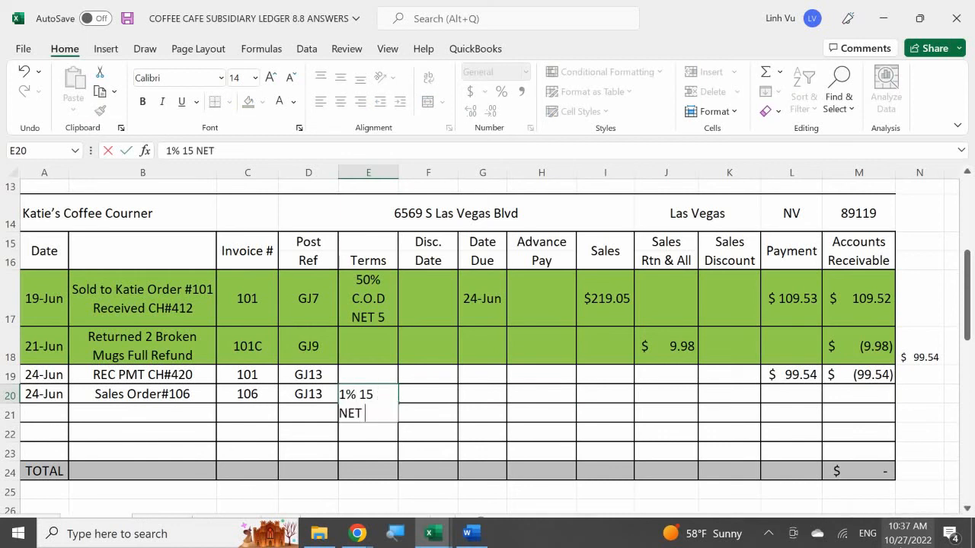
key("Return")
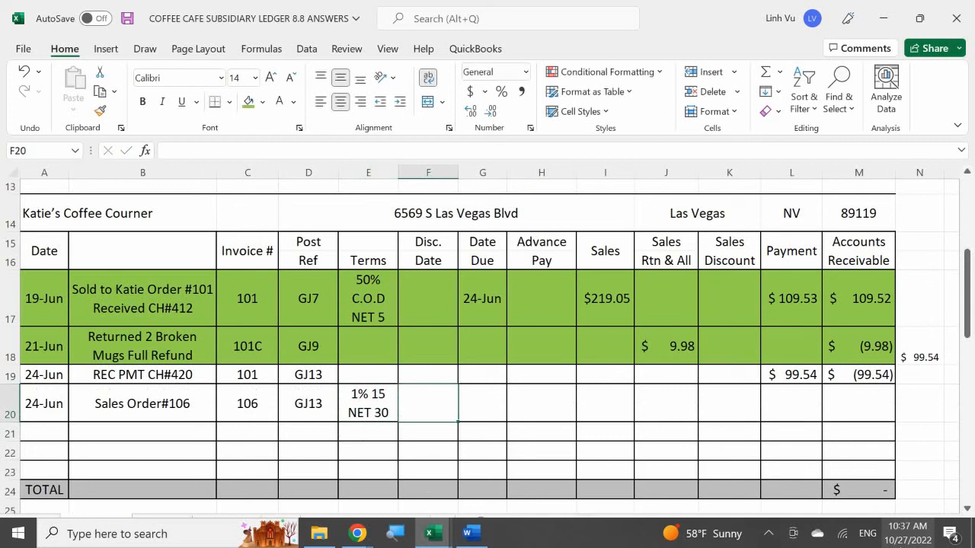
Calculate invoice 106's discount date in F20 with the formula =A20+15
type("=")
key("Left")
key("Left")
key("Left")
key("Left")
key("Left")
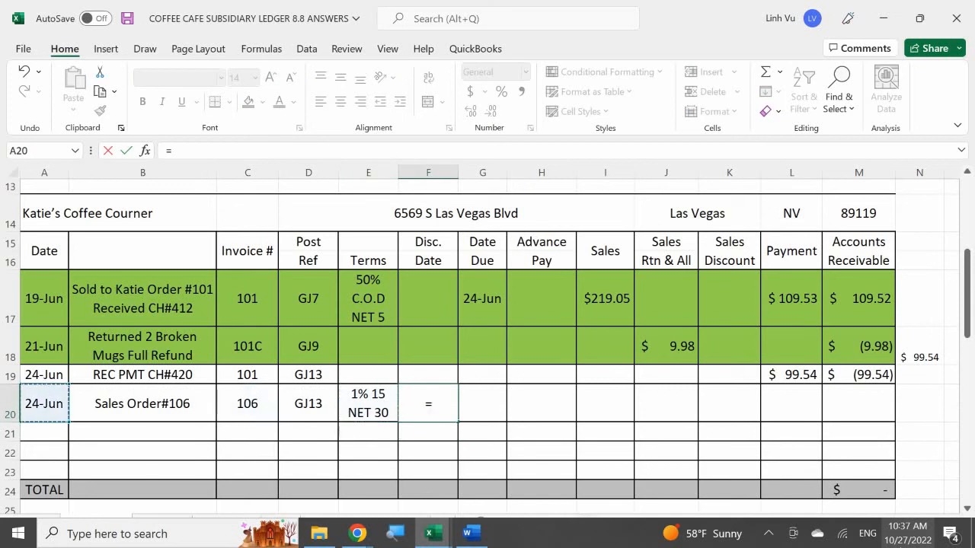
type("+15")
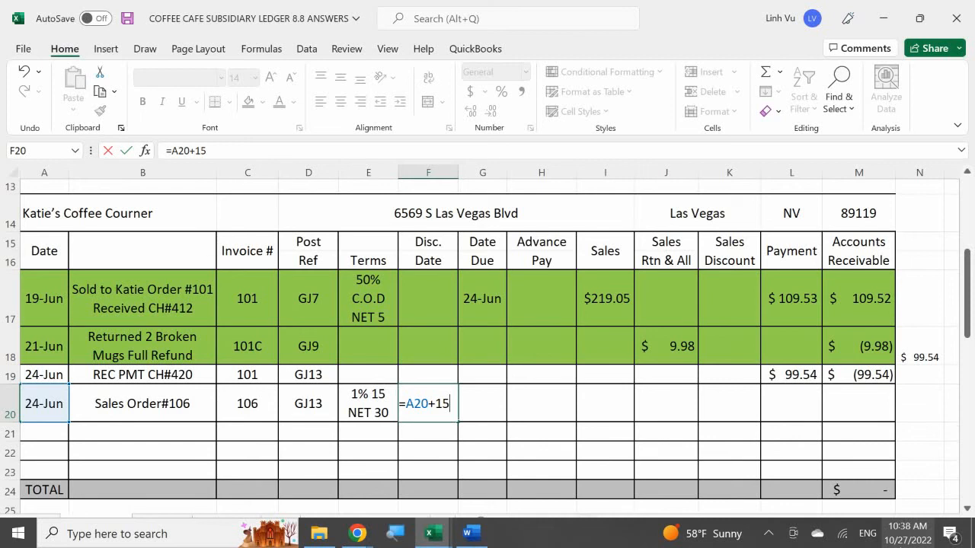
key("Return")
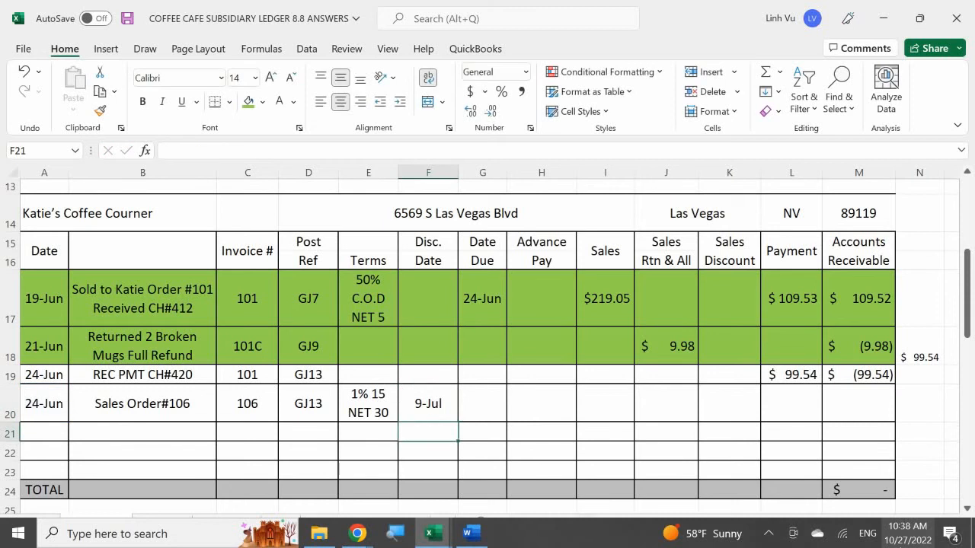
Calculate invoice 106's due date in G20 with the formula =A20+30
left_click(482, 404)
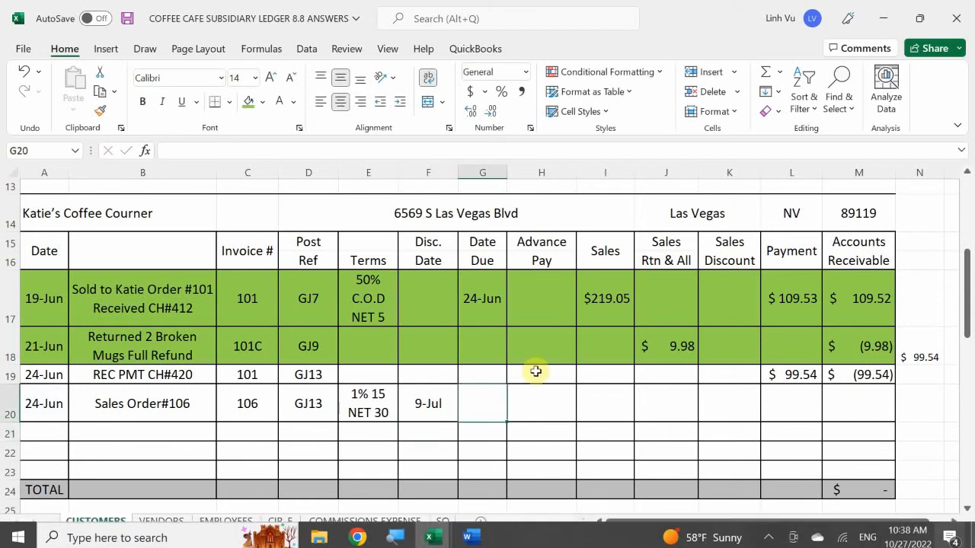
left_click(481, 393)
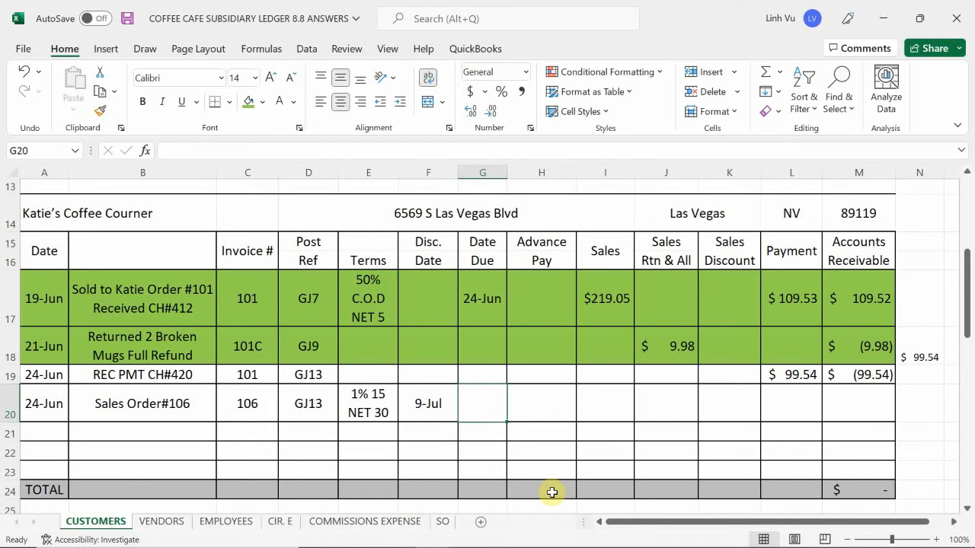
type("=")
key("Left")
key("Left")
key("Left")
key("Left")
key("Left")
key("Left")
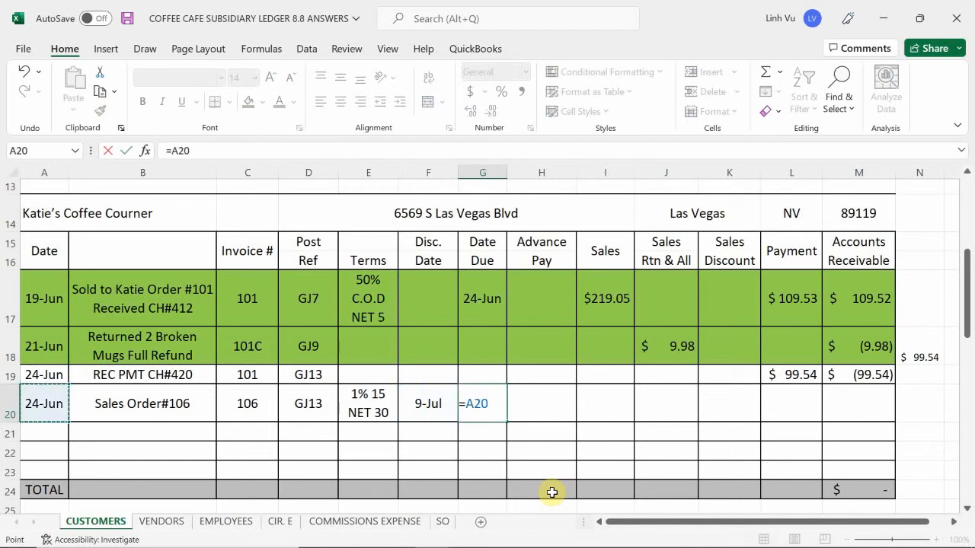
type("+30")
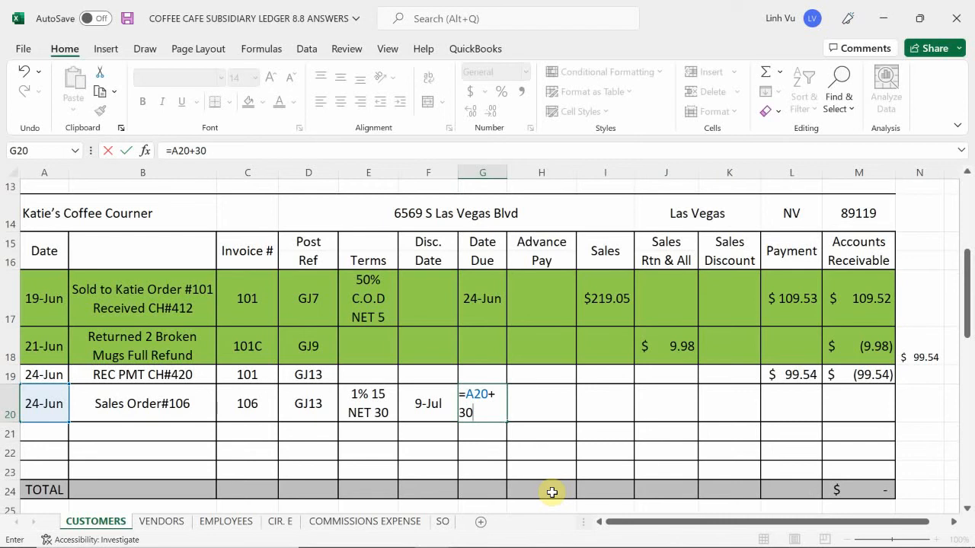
key("Return")
Enter the sales amount 265.43 for invoice 106 in I20
key("Up")
key("Right")
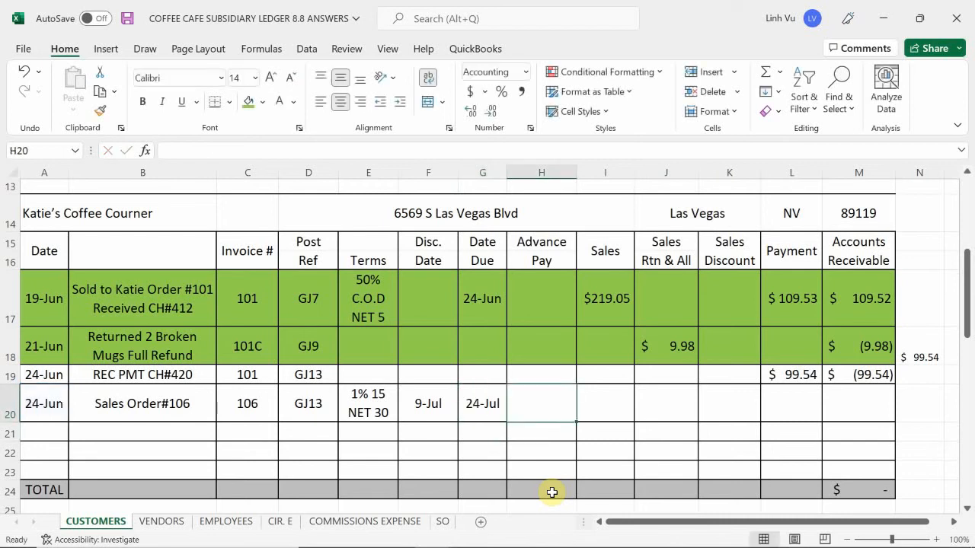
key("Right")
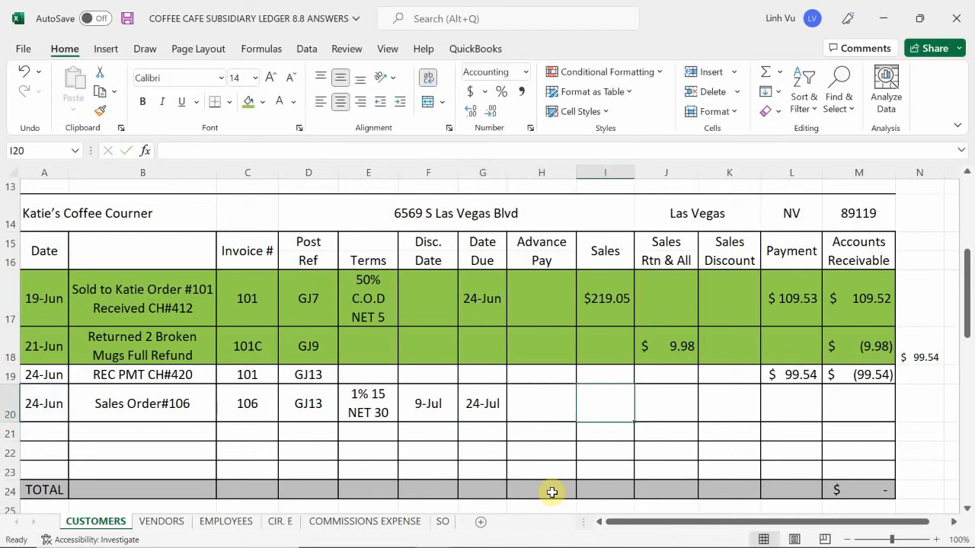
type("265.43")
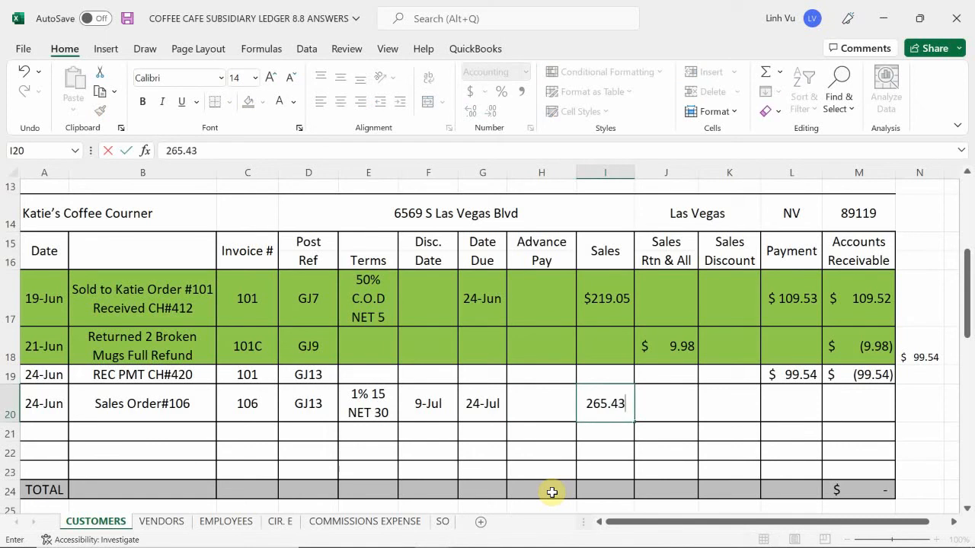
key("Return")
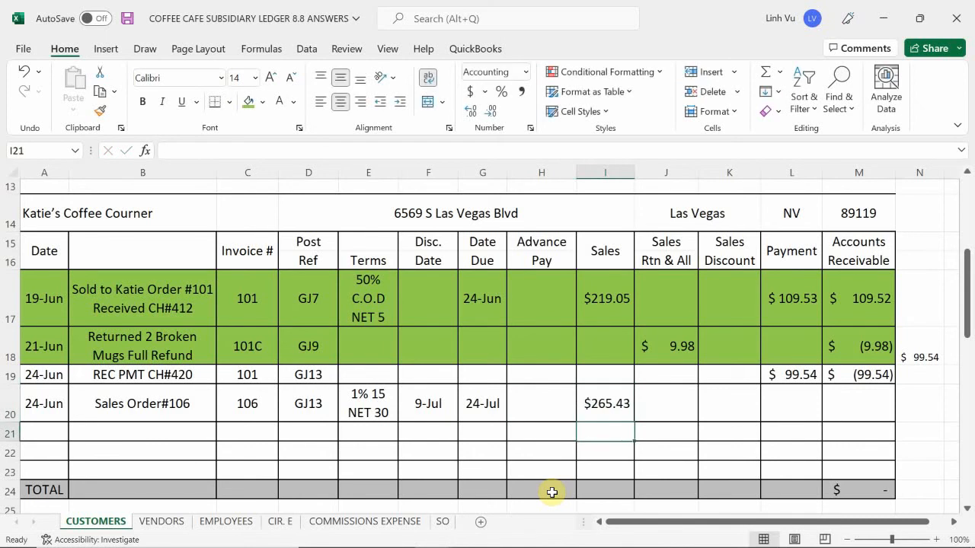
Extend the Accounts Receivable formula in Katie's Coffee Courner account from M19 down to M23
left_click(872, 373)
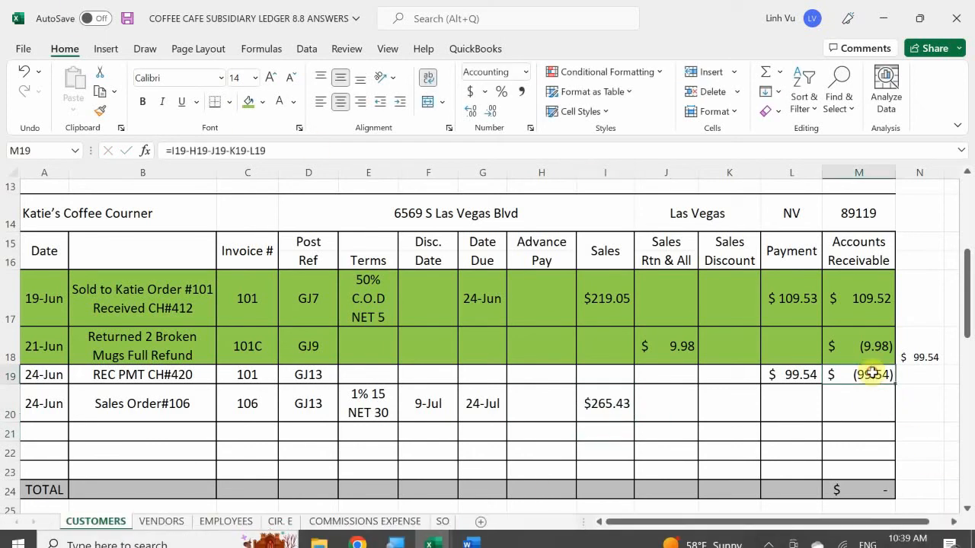
left_click_drag(896, 380, 891, 481)
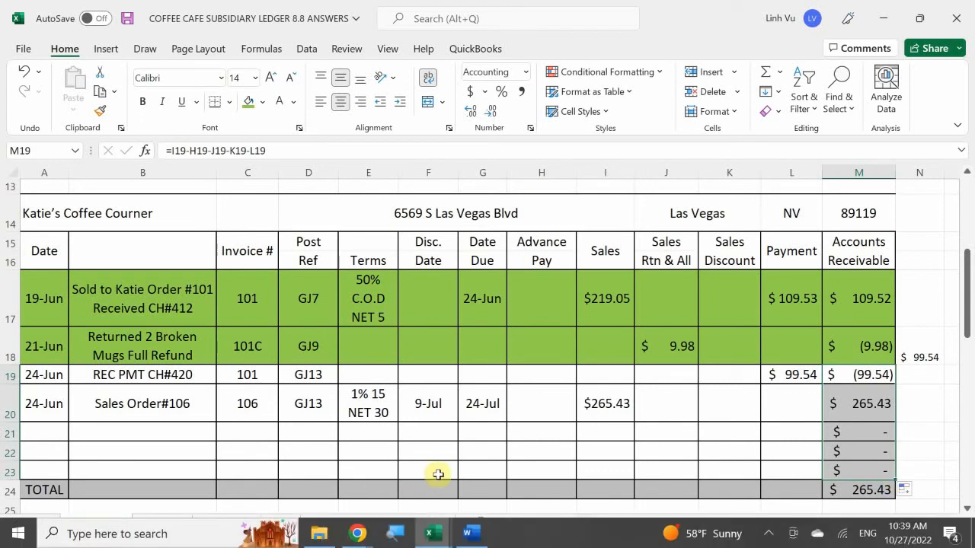
On the SO sheet, apply the 14-Mar date format to the Date Delivered cell of Katie's Coffee Corner's 22-Jun sales order
left_click(441, 522)
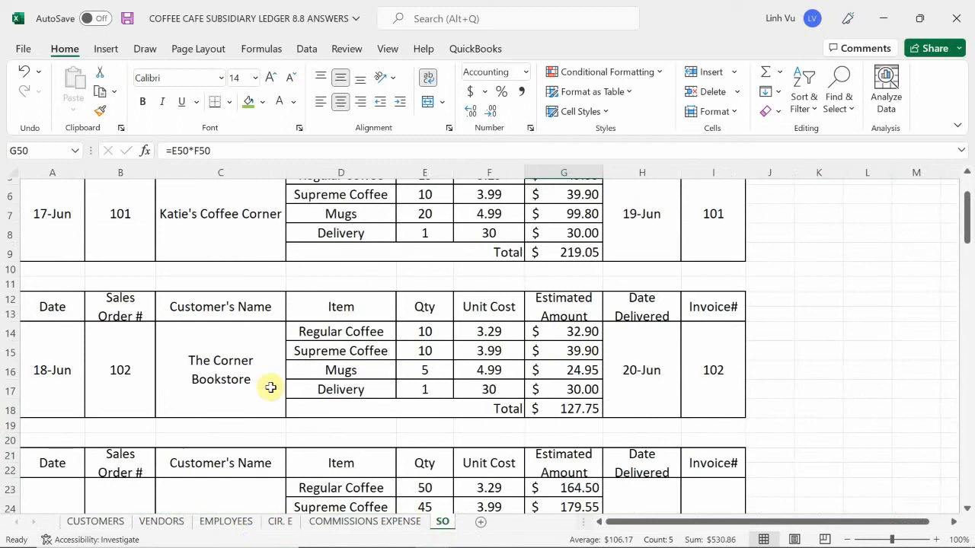
left_click(270, 388)
scroll(270, 387, "down", 5)
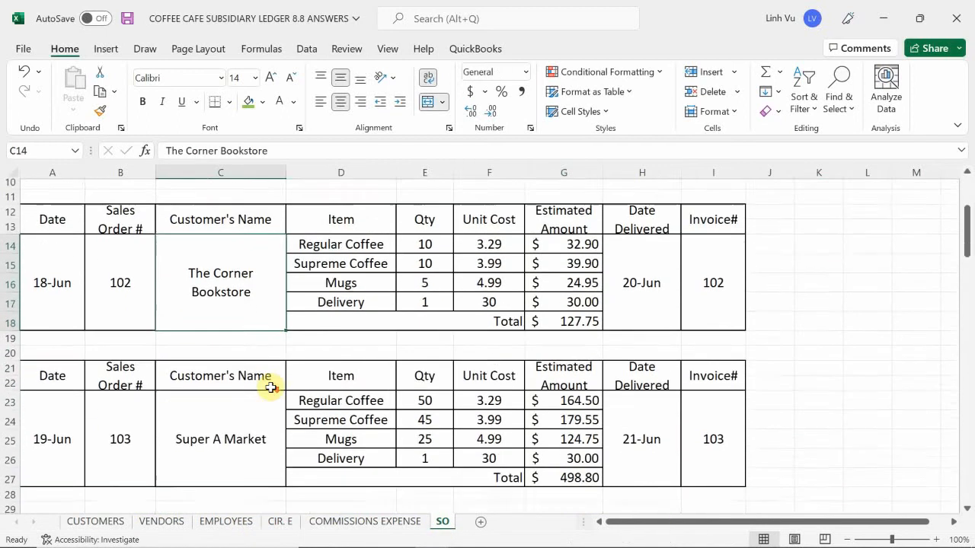
scroll(271, 388, "down", 3)
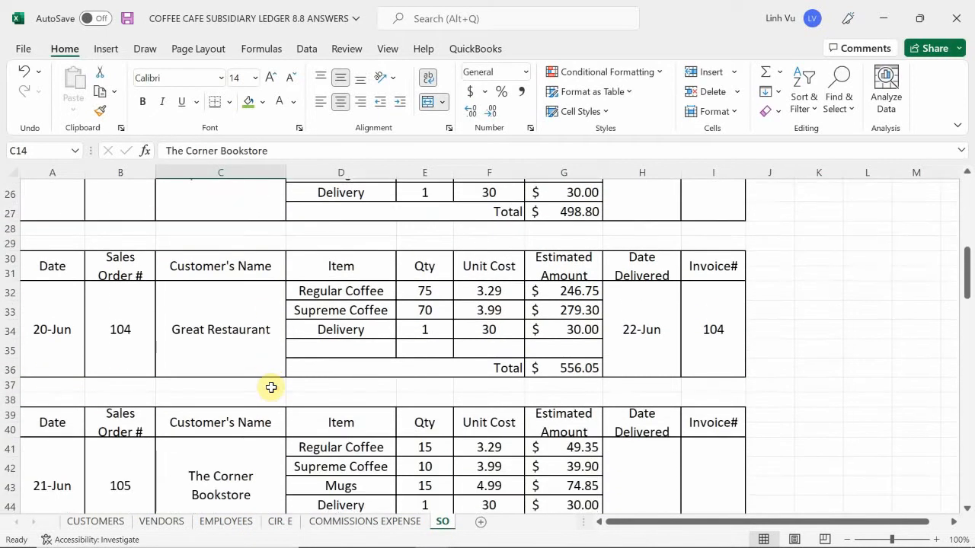
scroll(272, 386, "down", 3)
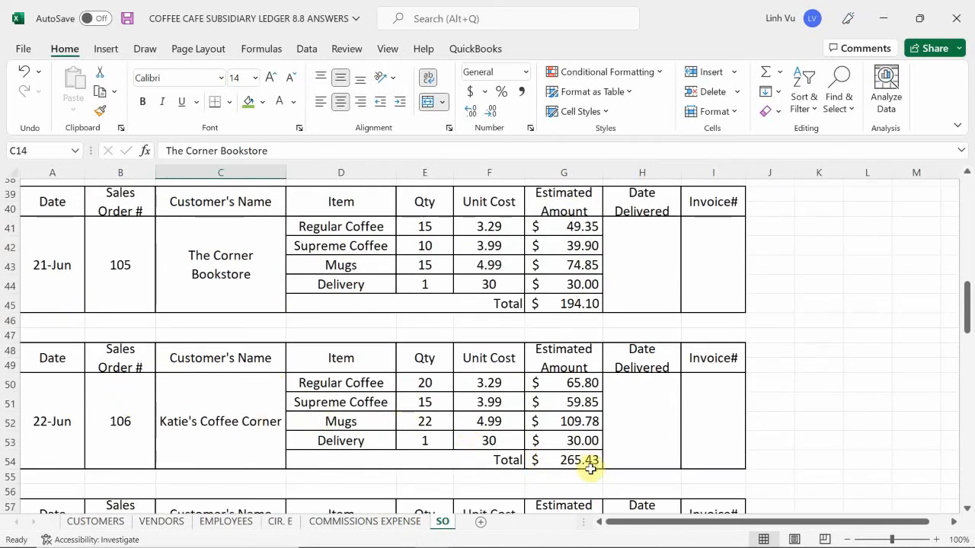
left_click(635, 429)
right_click(636, 430)
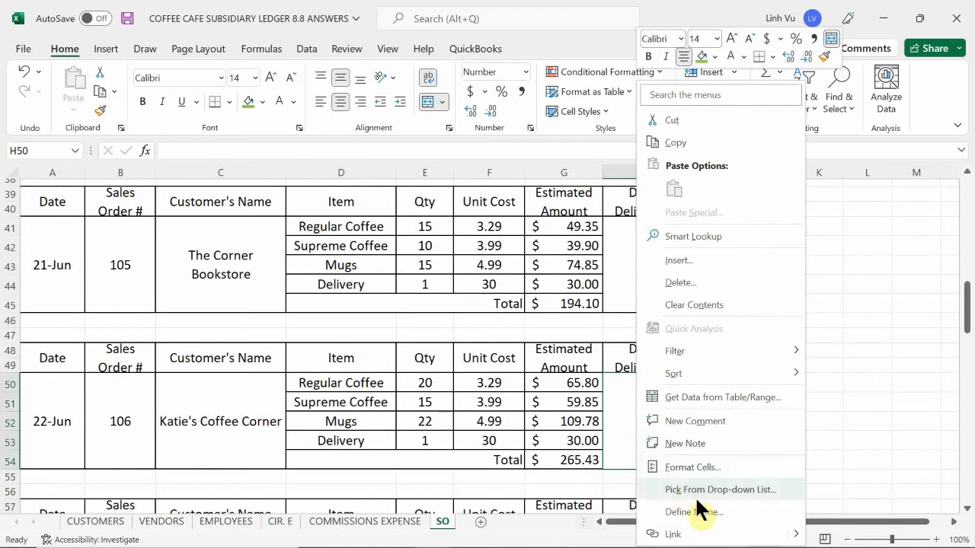
left_click(704, 467)
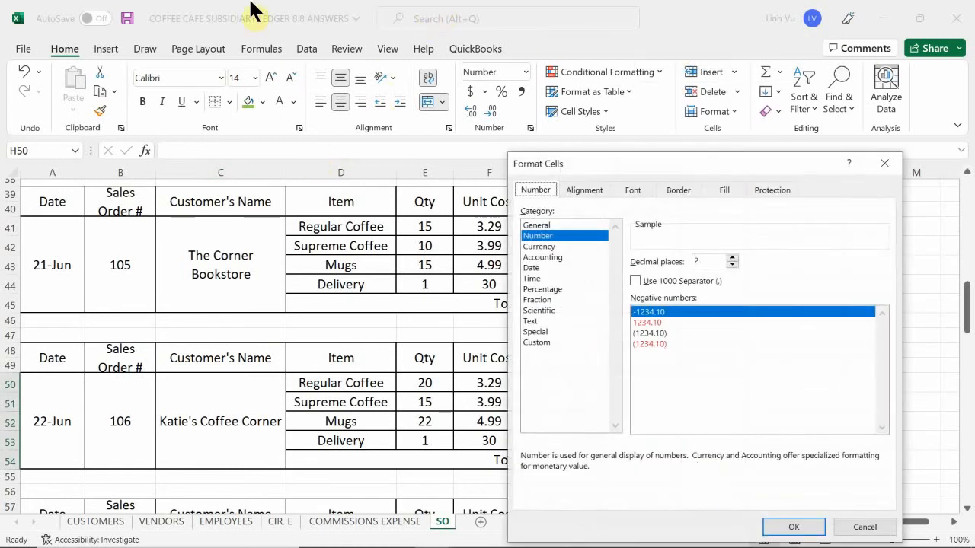
left_click(536, 266)
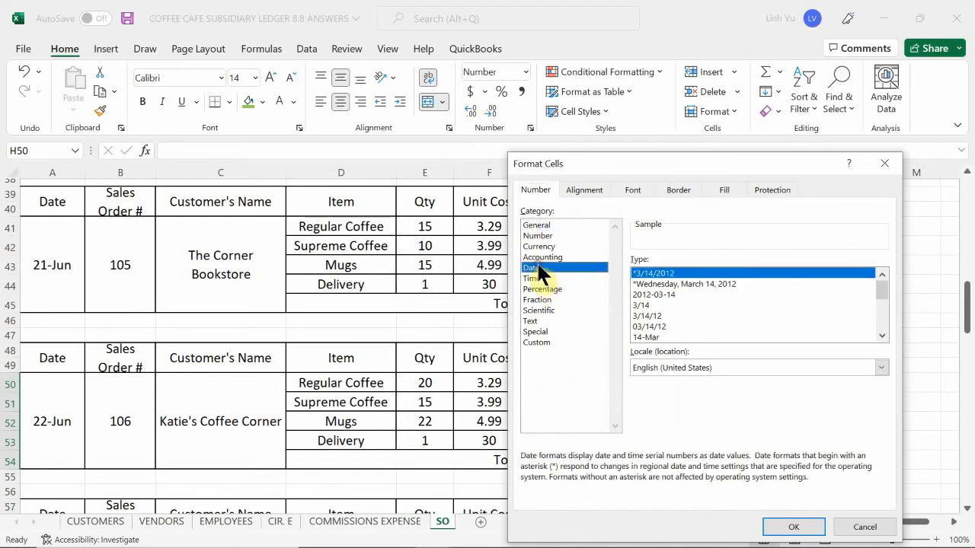
double_click(660, 337)
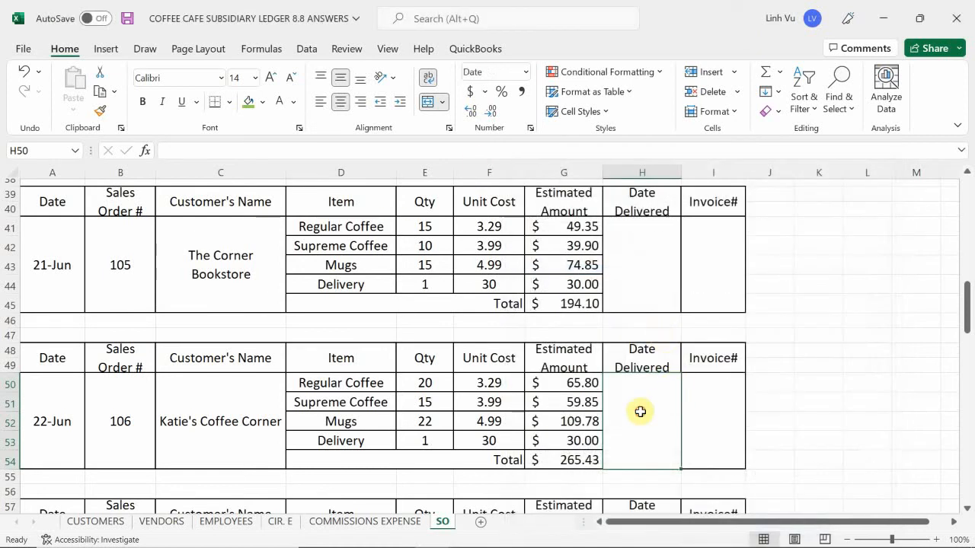
Enter delivery date 6/24 and invoice number 106 for Katie's Coffee Corner's 22-Jun sales order
type("6/")
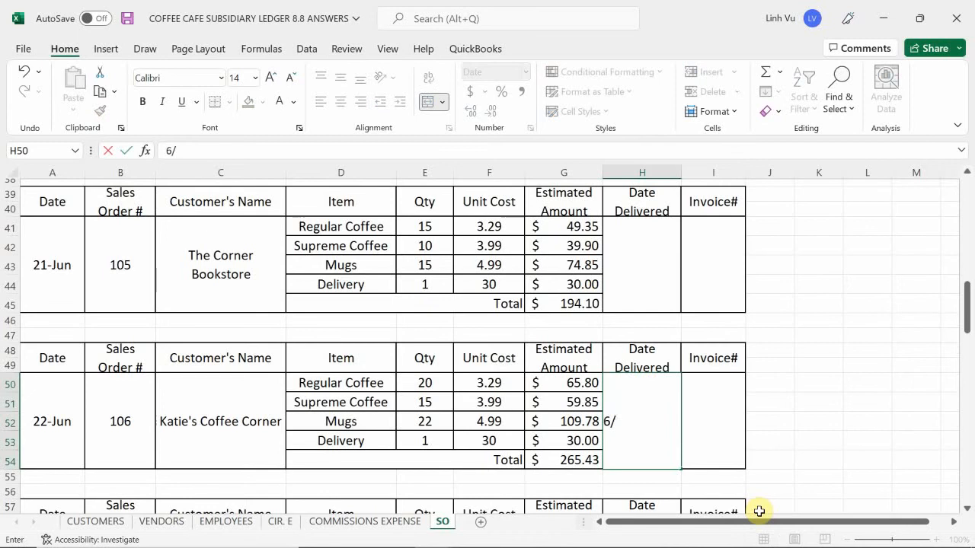
type("24")
key("Return")
key("Right")
key("Up")
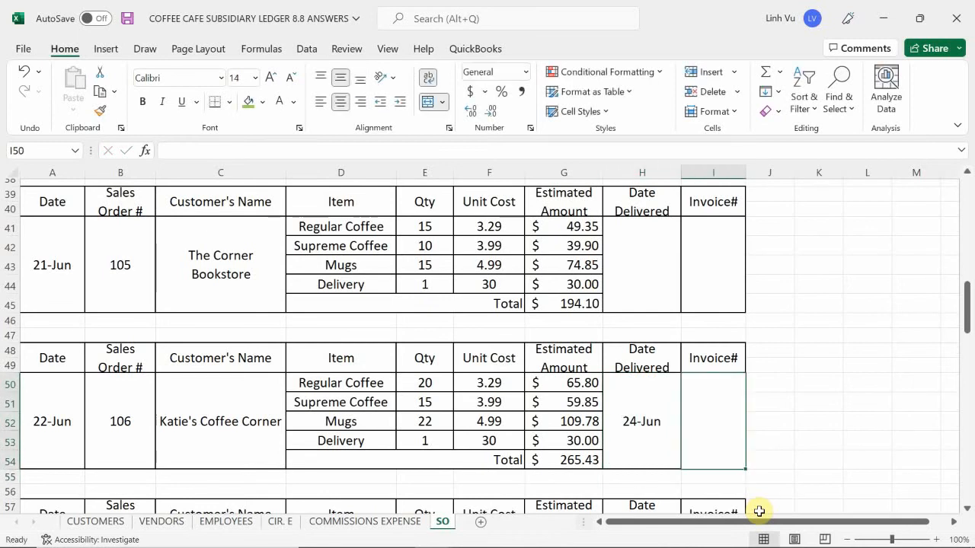
type("106")
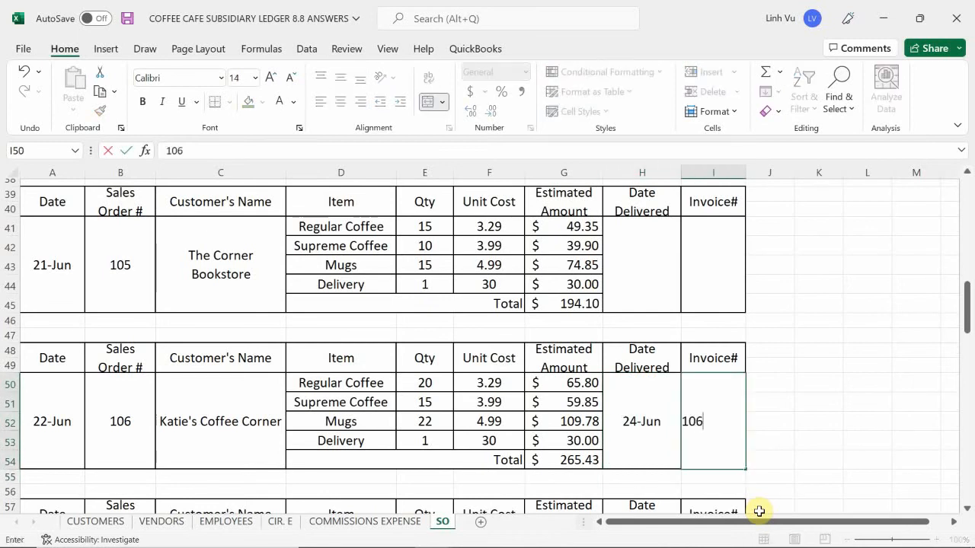
key("Return")
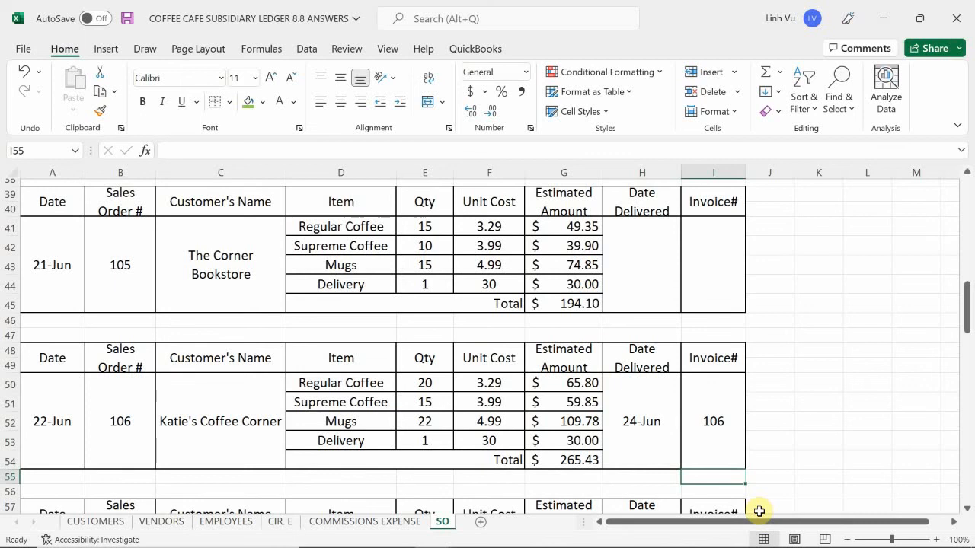
key("Left")
key("Left")
key("Left")
key("Left")
key("Left")
key("Left")
key("Left")
key("Left")
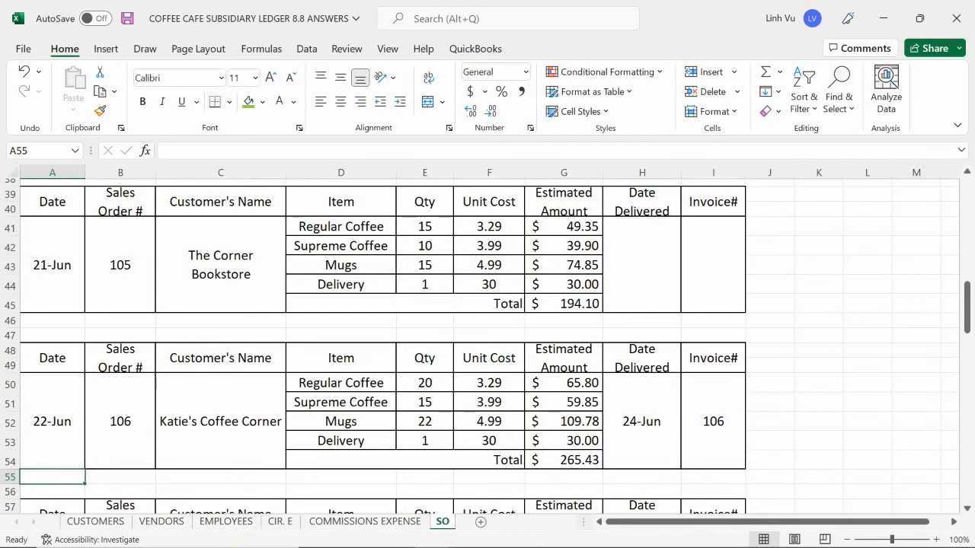
On the COMMISSIONS EXPENSE sheet, enter the date 6/24 in A10
left_click(347, 527)
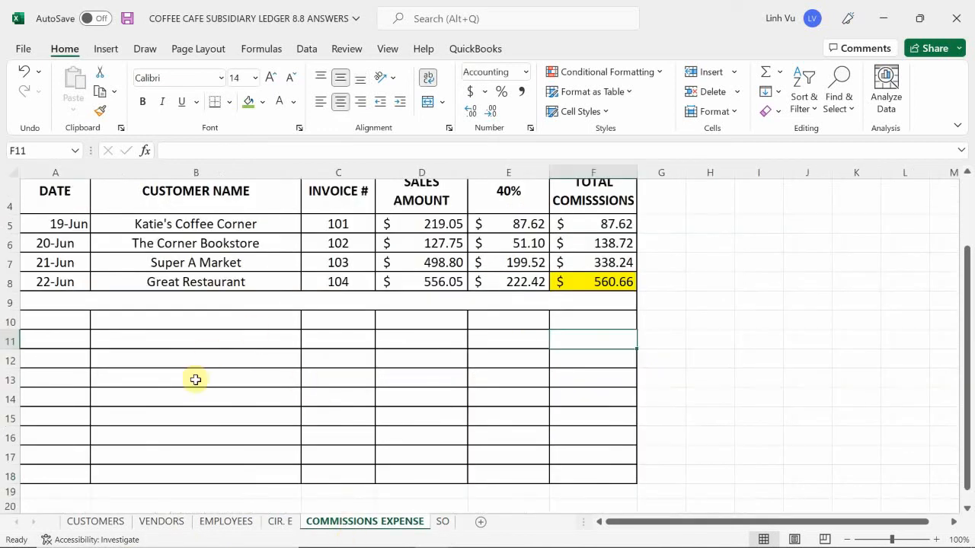
scroll(193, 378, "up", 1)
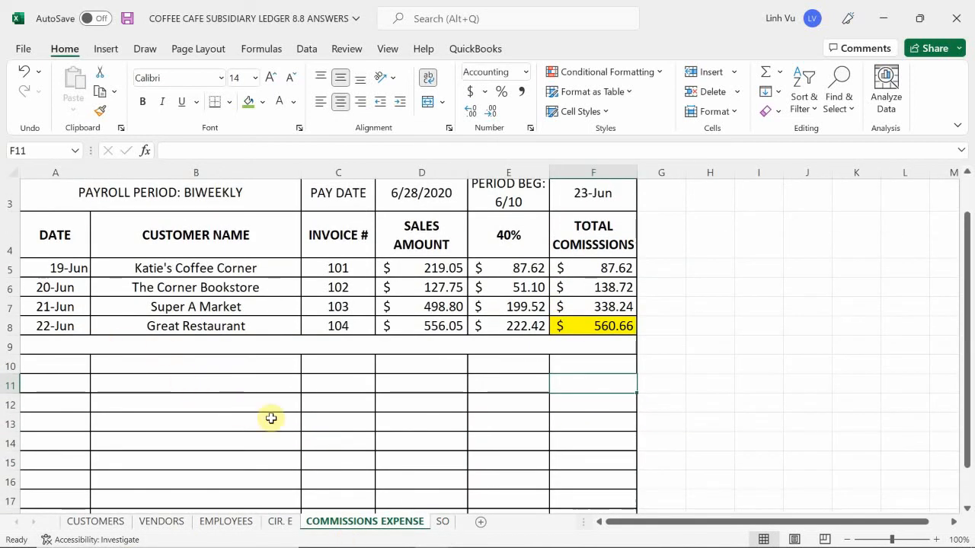
left_click(49, 366)
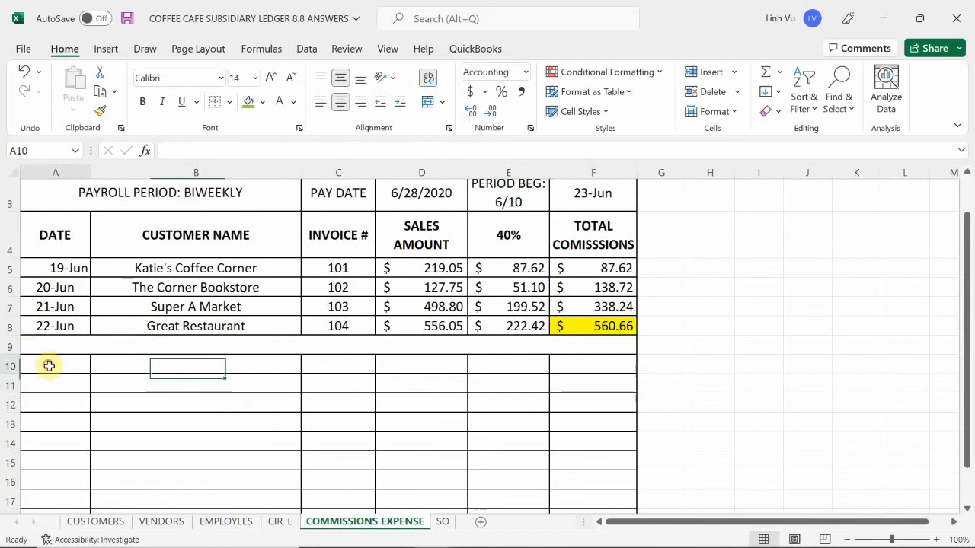
type("6/24")
key("Return")
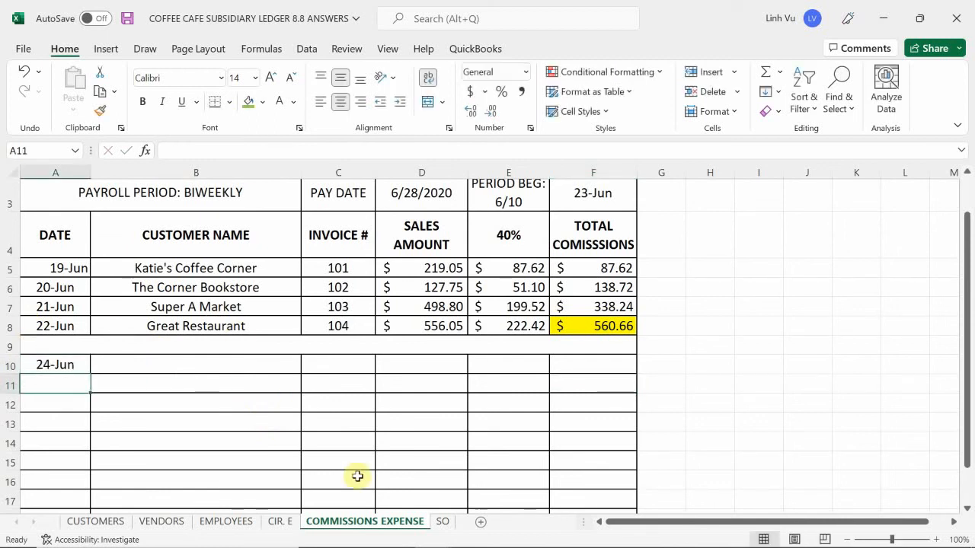
Fill in the customer name in B10 with the formula =B5, referencing Katie's Coffee Corner
key("Up")
key("Right")
type("=")
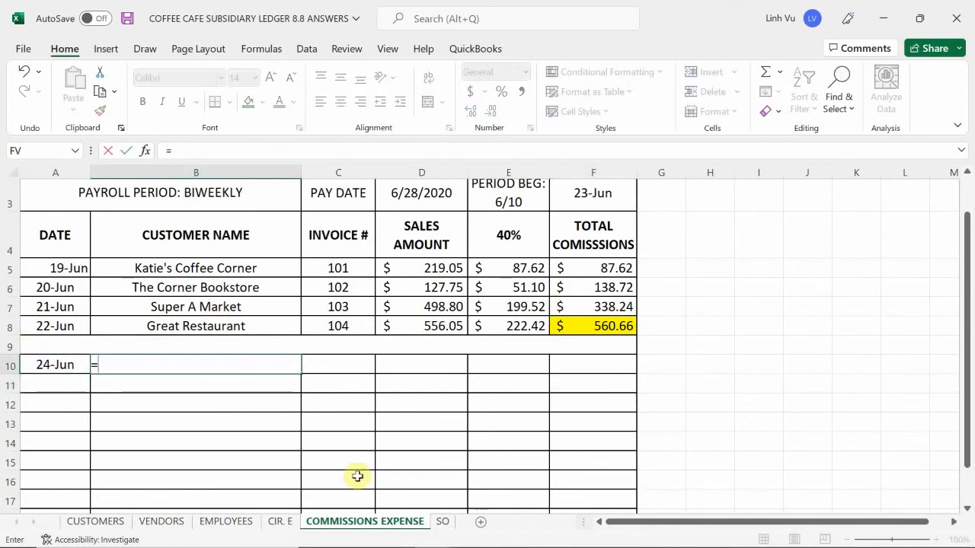
key("Up")
key("Up")
key("Up")
key("Up")
key("Up")
key("ctrl+Return")
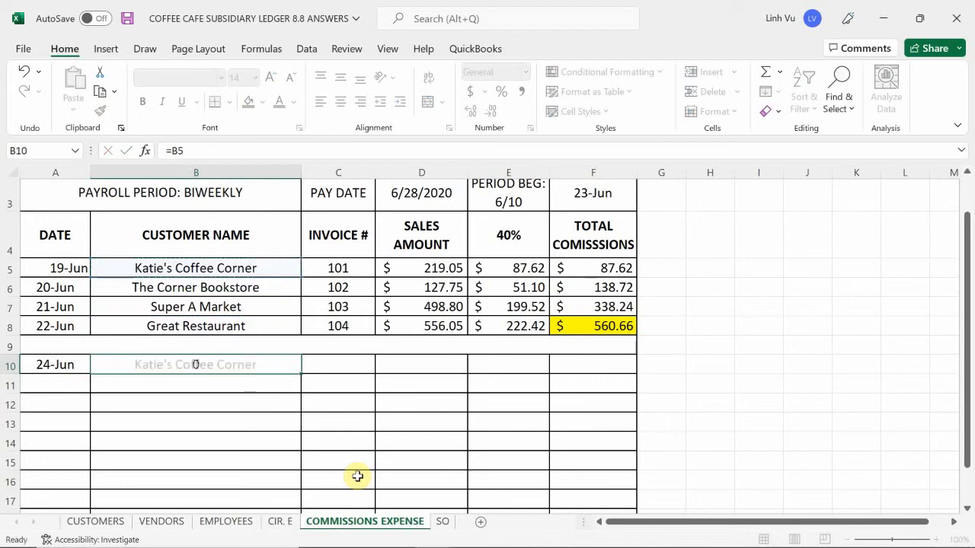
key("Return")
Enter invoice number 106 in C10 of the commissions table
key("Up")
key("Right")
type("6")
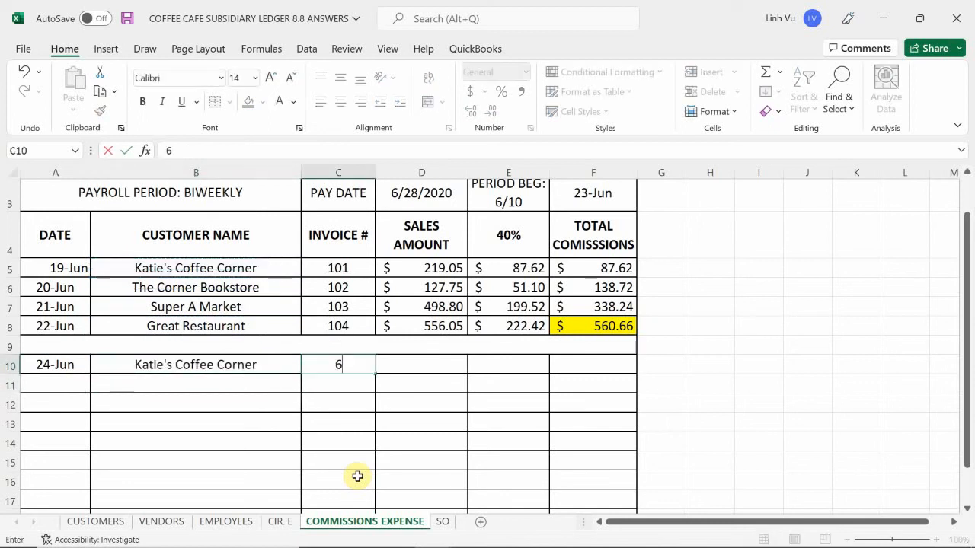
key("BackSpace")
type("106")
key("Return")
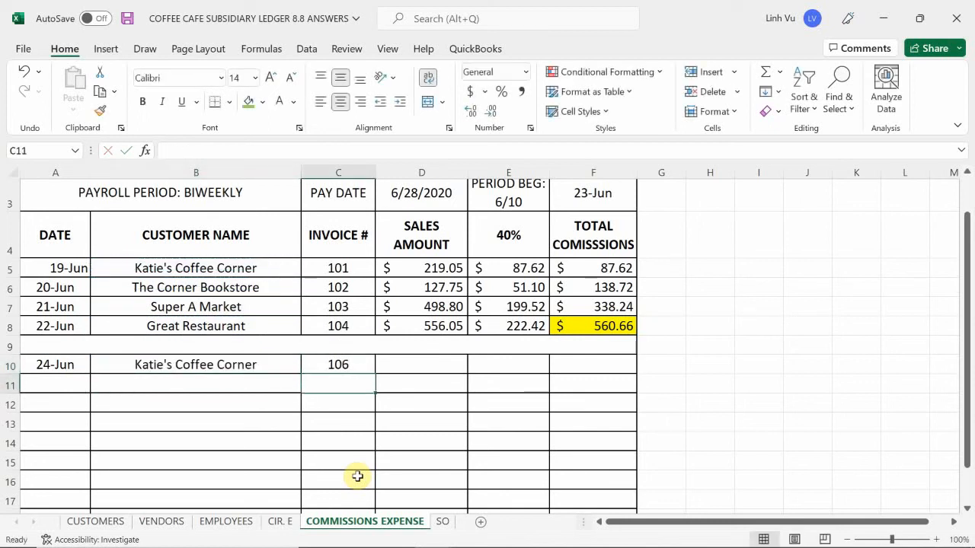
Enter the sales amount 265.43 for invoice 106 in D10
key("Right")
key("Down")
key("Up")
key("Up")
type("265.43")
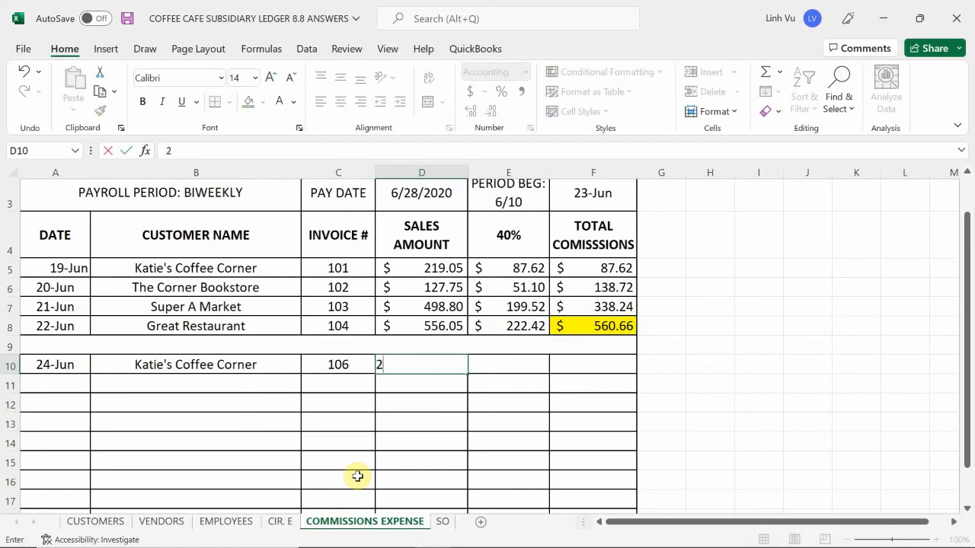
key("Return")
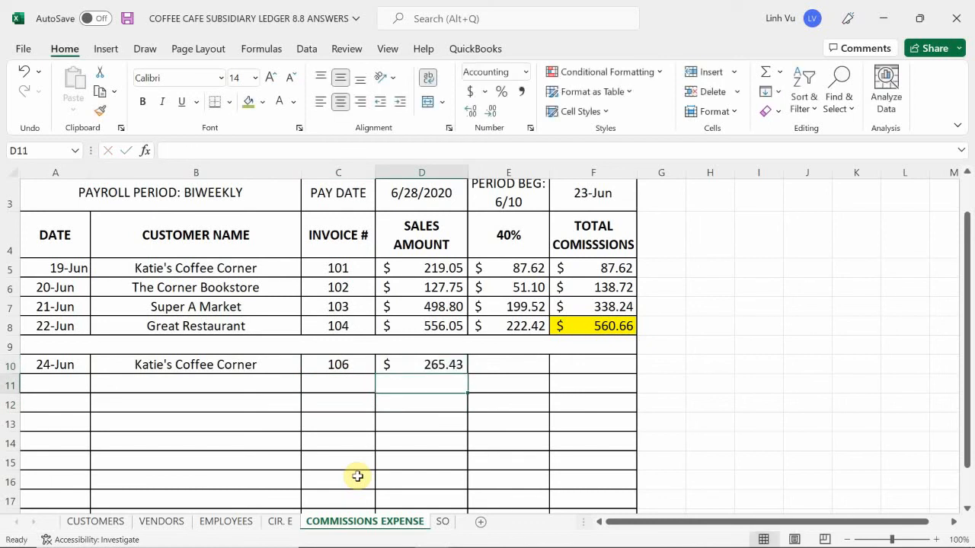
Calculate invoice 106's 40% commission in E10 by rounding D10*.40 to 2 decimal places with ROUND
key("Up")
key("Right")
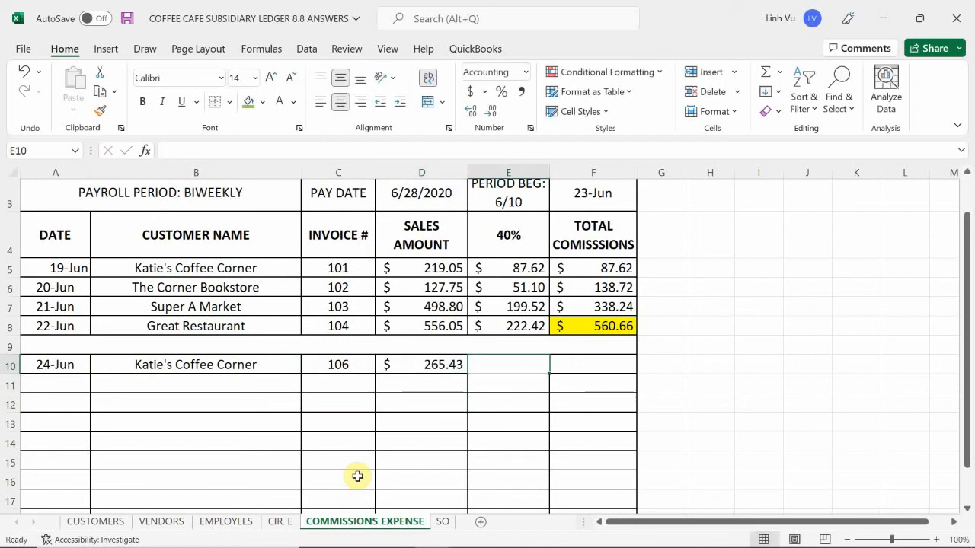
type("=round")
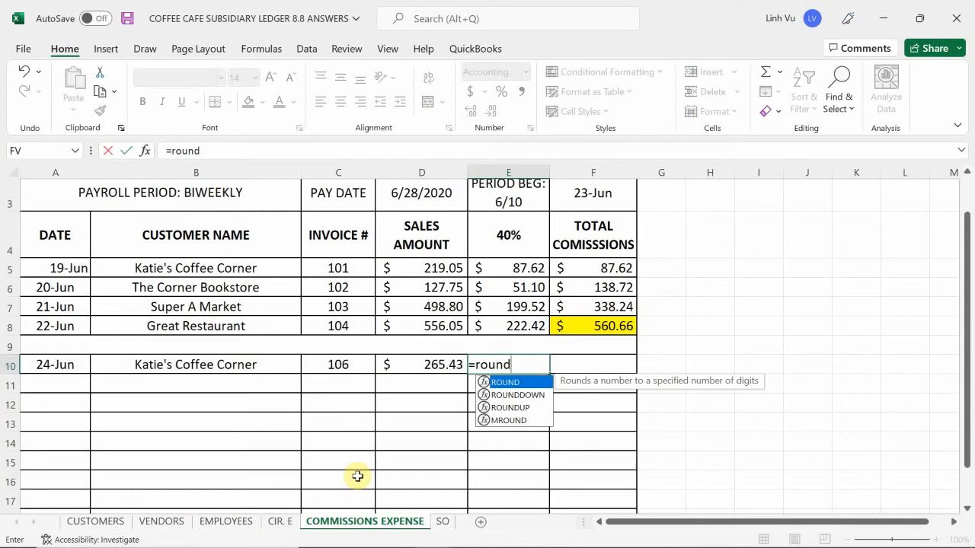
type("(")
key("Left")
type("*")
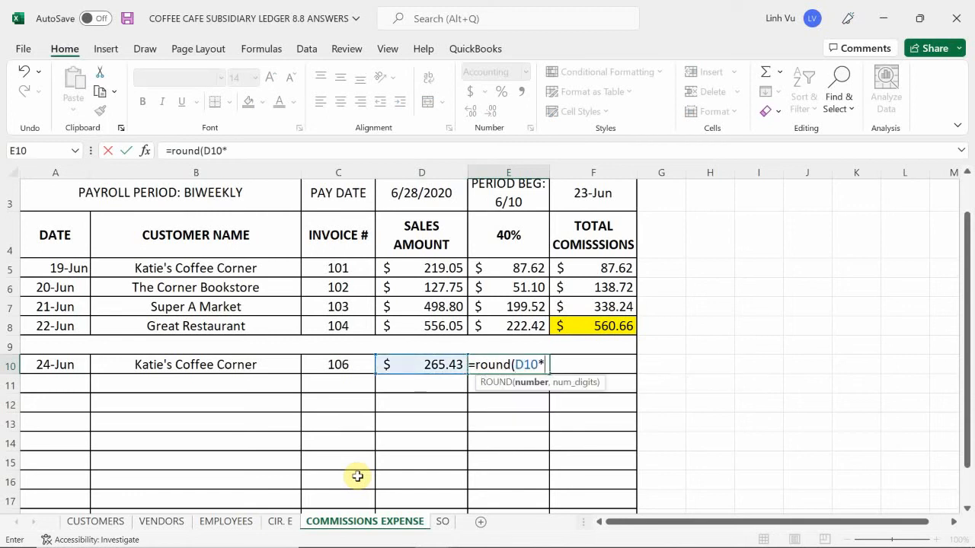
type(".4")
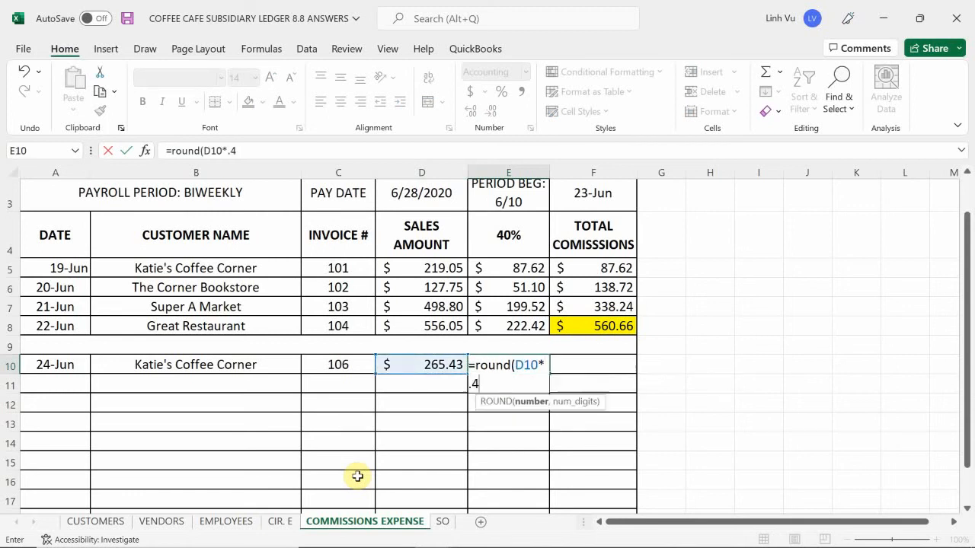
type("0,")
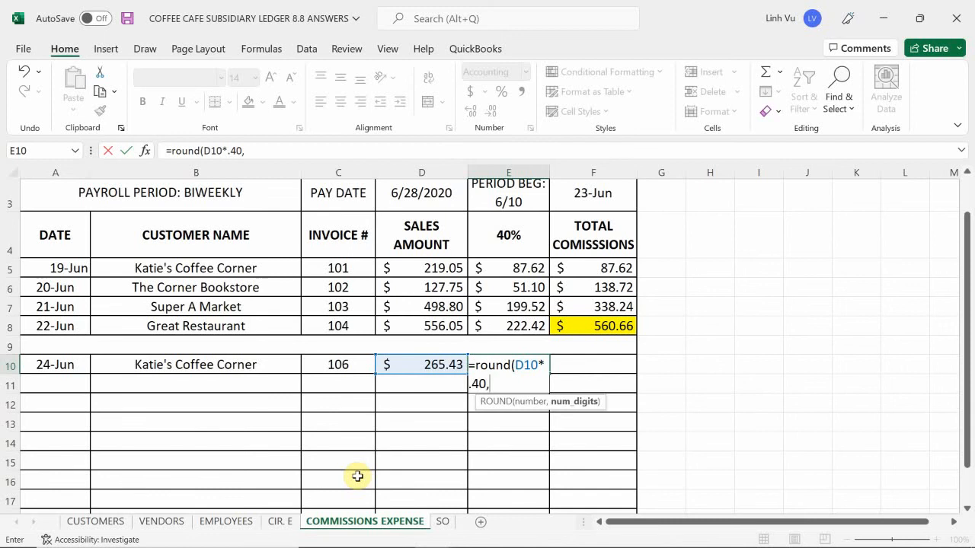
type("2")
key("Return")
Set the total commissions in F10 with the formula =E10
key("Right")
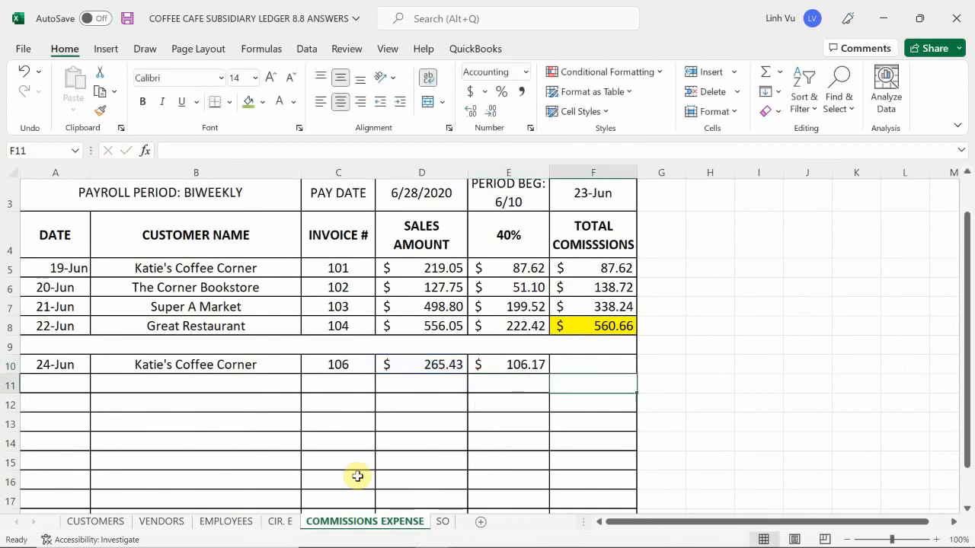
key("Up")
type("=")
key("Left")
key("Return")
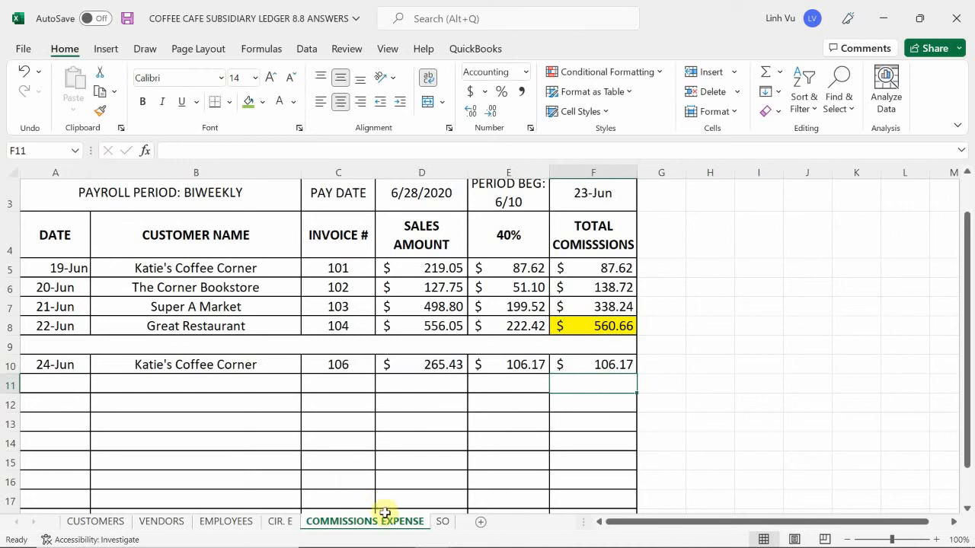
Switch to the COFFEE CAFE INVENTORY workbook and enter the date 6/24 in A19 of the REG COFFEE sheet
mouse_move(419, 540)
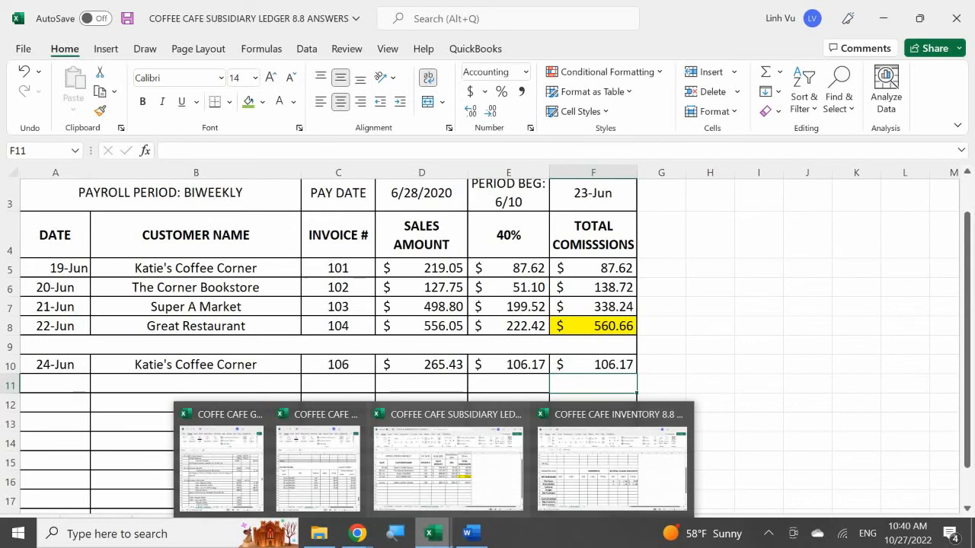
mouse_move(468, 533)
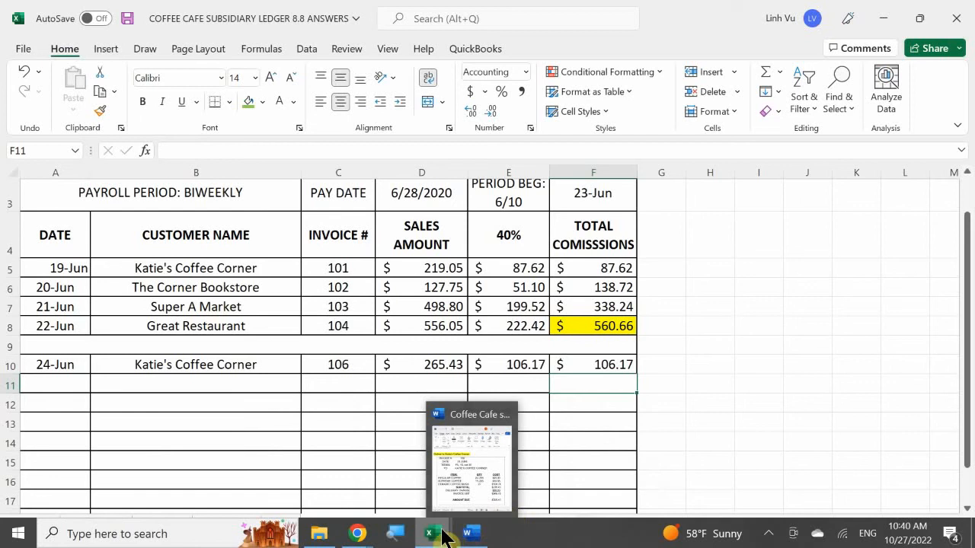
left_click(583, 457)
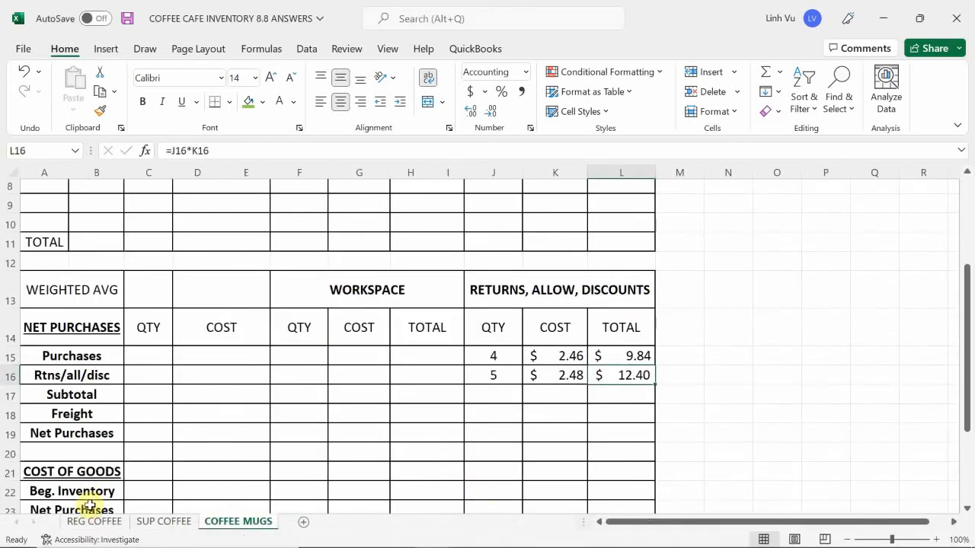
left_click(94, 524)
left_click(83, 446)
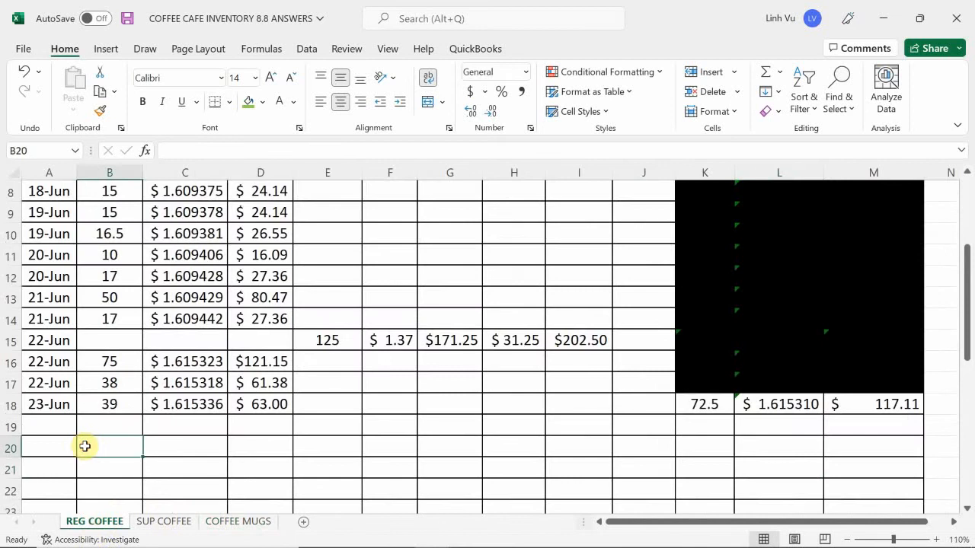
left_click(48, 433)
type("6")
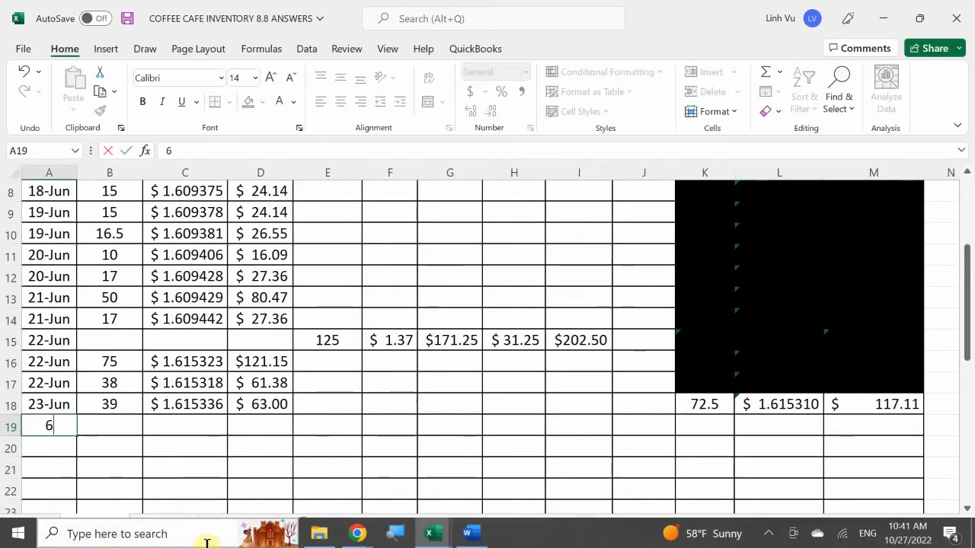
type("/24")
key("Return")
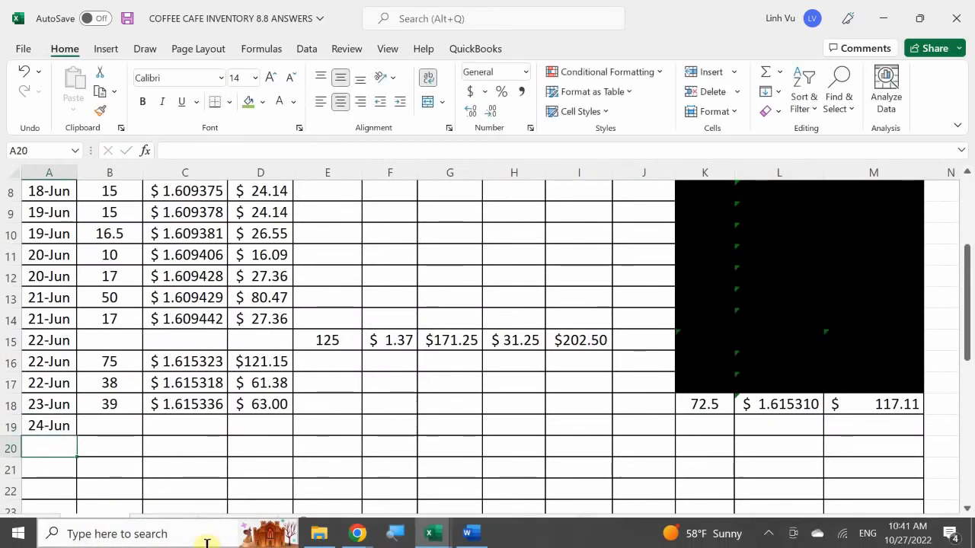
Check invoice 106 in the Word document for the regular coffee quantity and enter 20 in B19
left_click(470, 535)
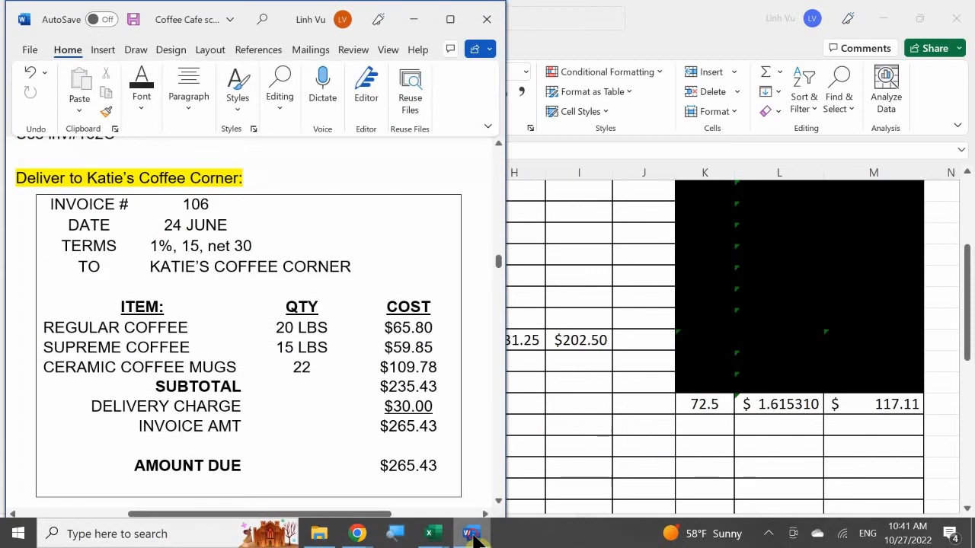
left_click(473, 537)
left_click(106, 424)
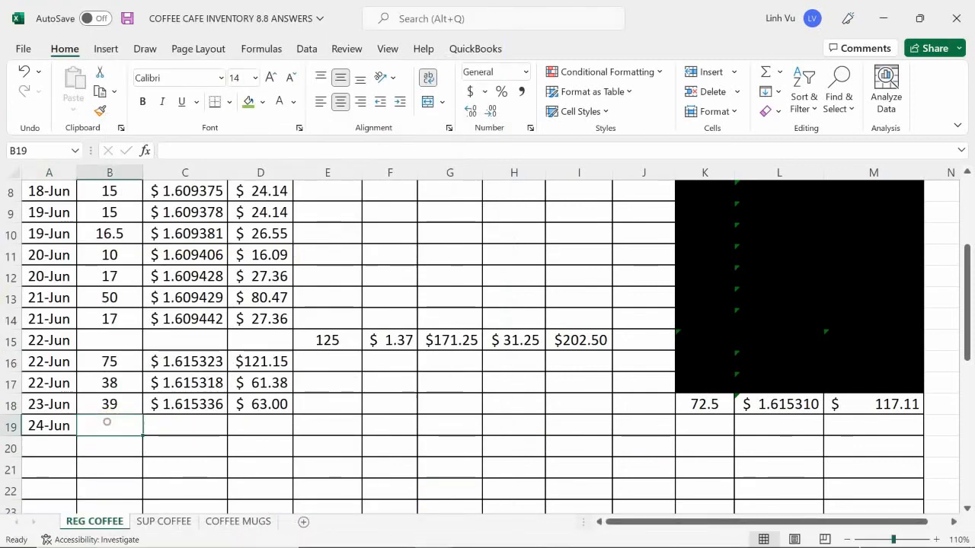
type("20")
key("Return")
Set the 24 June cost per item in C19 with the formula =L18
key("Right")
key("Up")
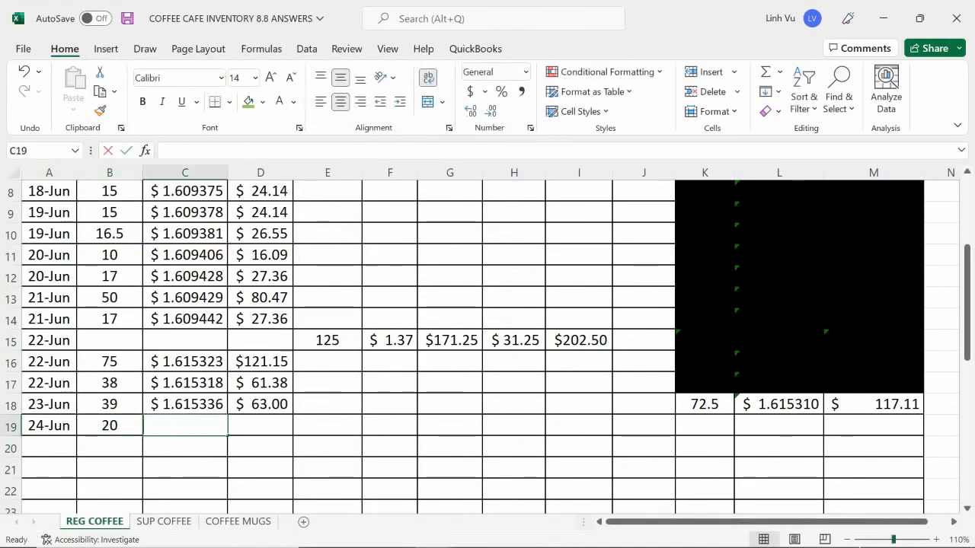
type("=")
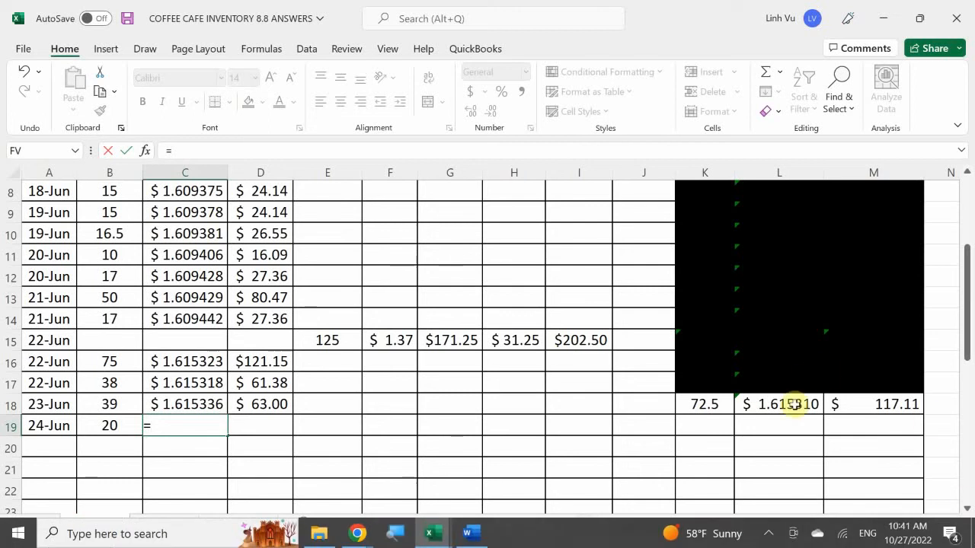
left_click(794, 404)
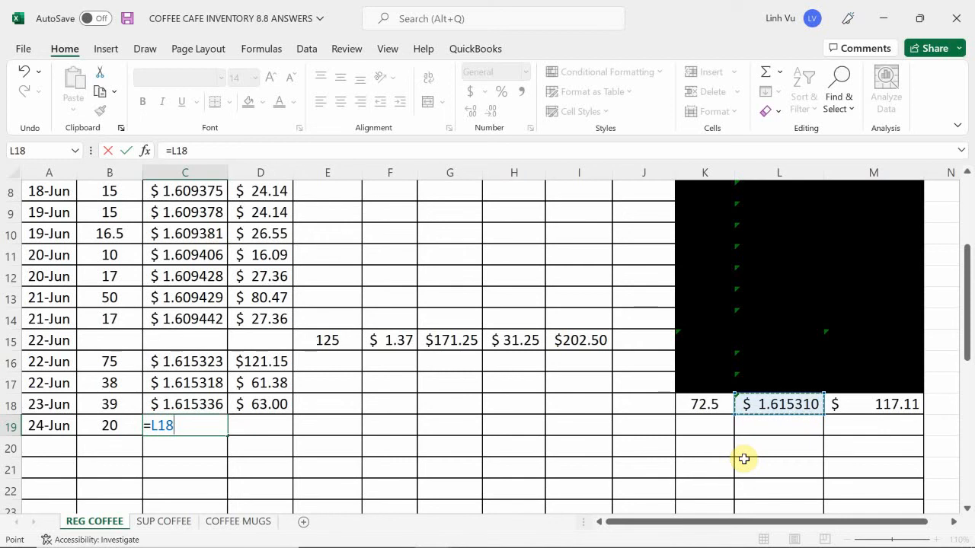
key("Return")
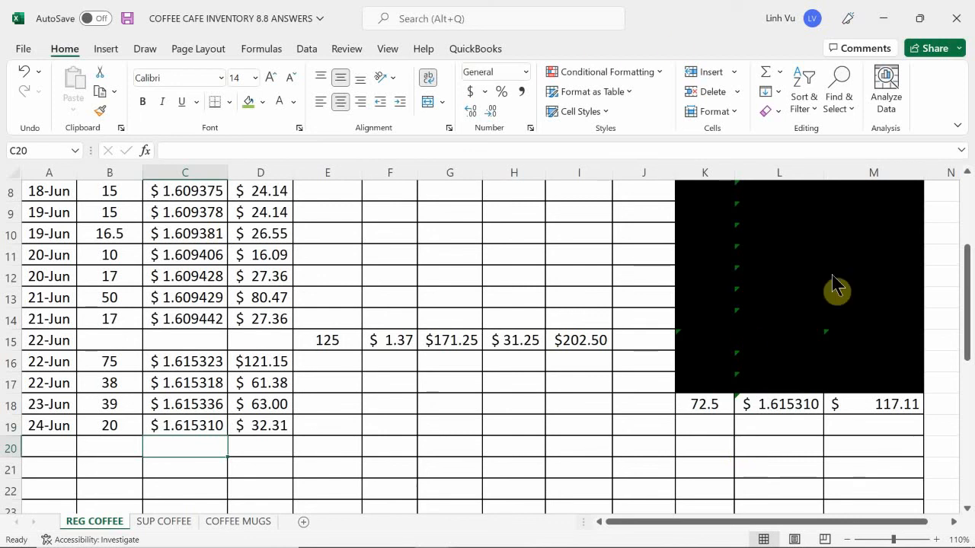
Calculate the regular coffee quantity on hand in K19 with the formula =K18-B19
left_click(713, 425)
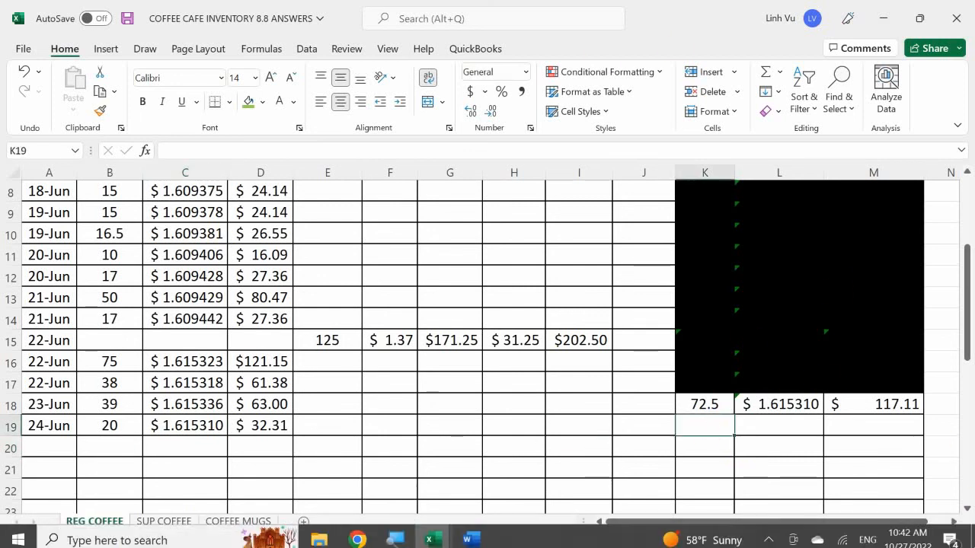
type("=")
key("Up")
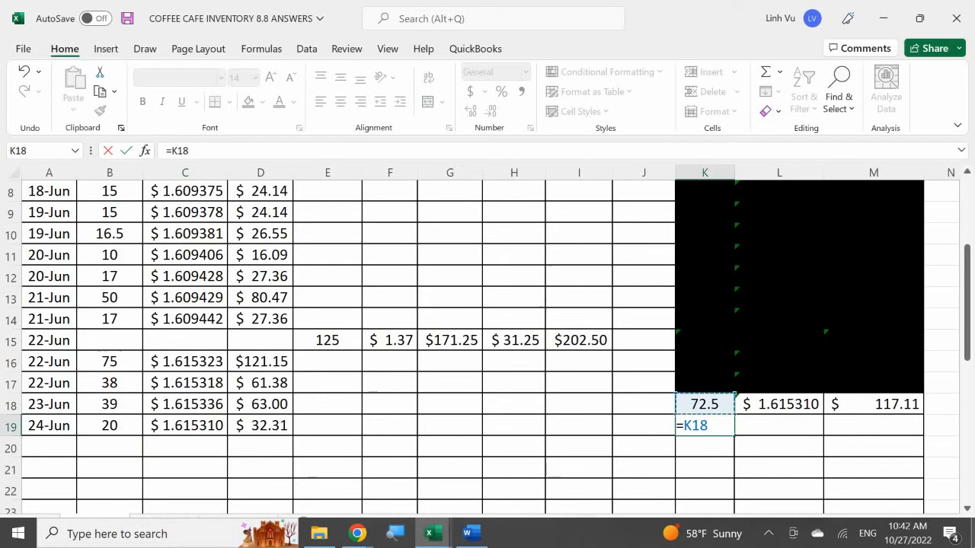
type("-")
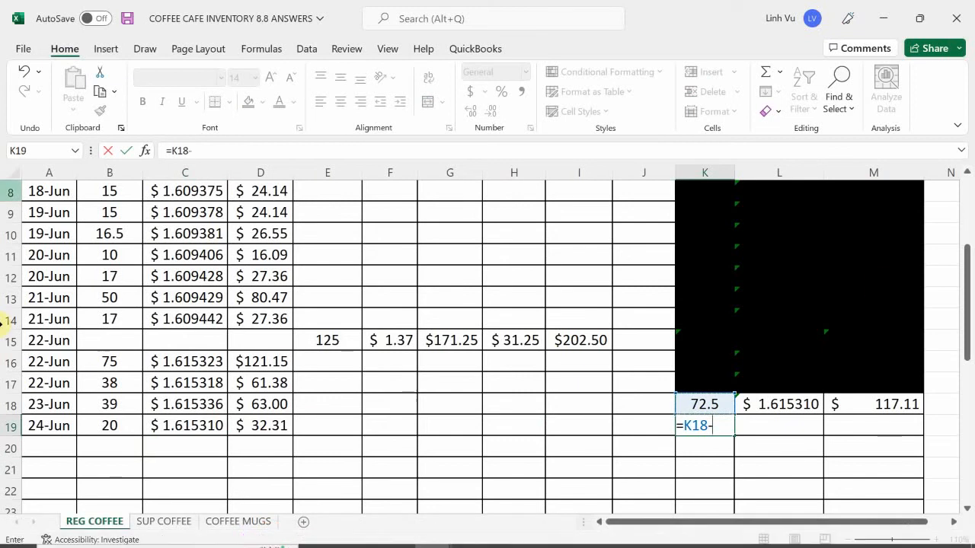
left_click(118, 426)
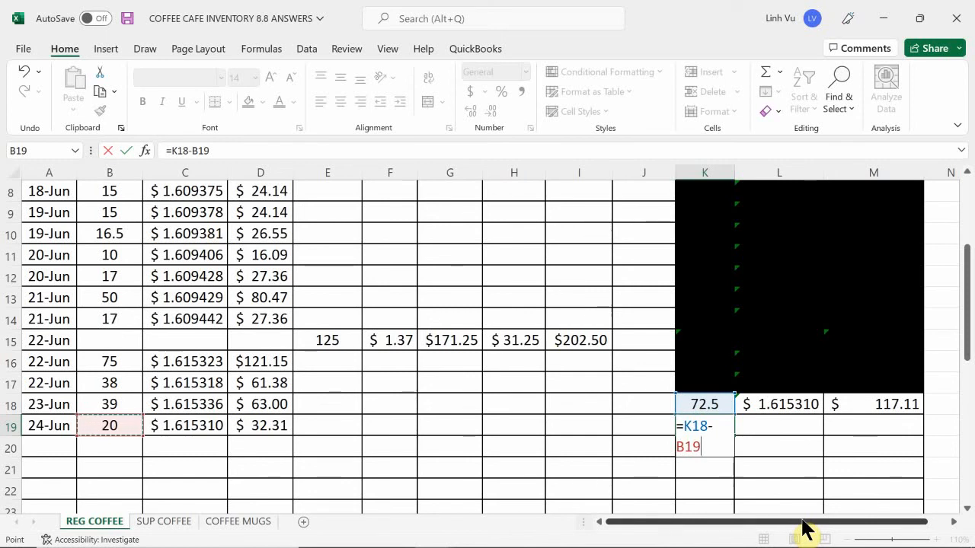
key("Return")
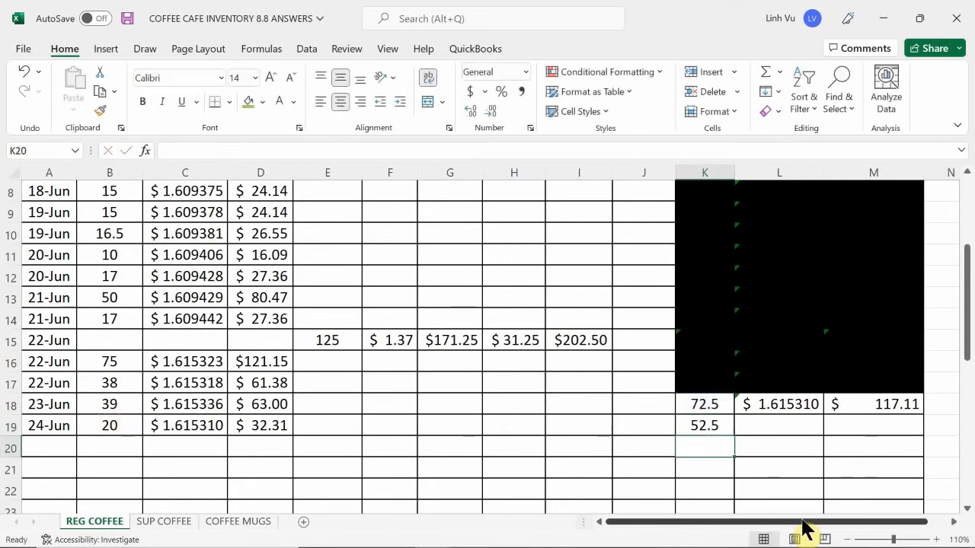
Calculate the regular coffee inventory total in M19 with the formula =M18-D19
left_click(883, 425)
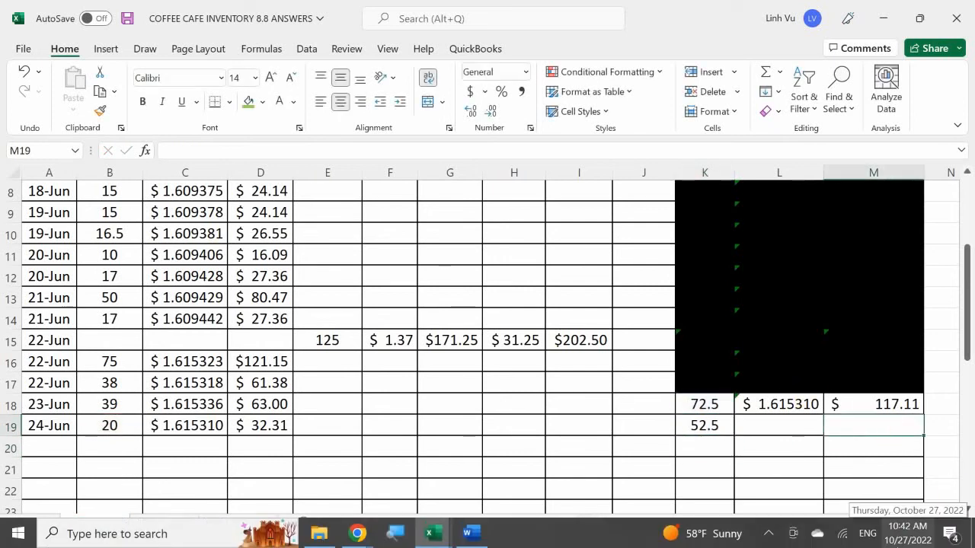
type("=")
key("Up")
type("-")
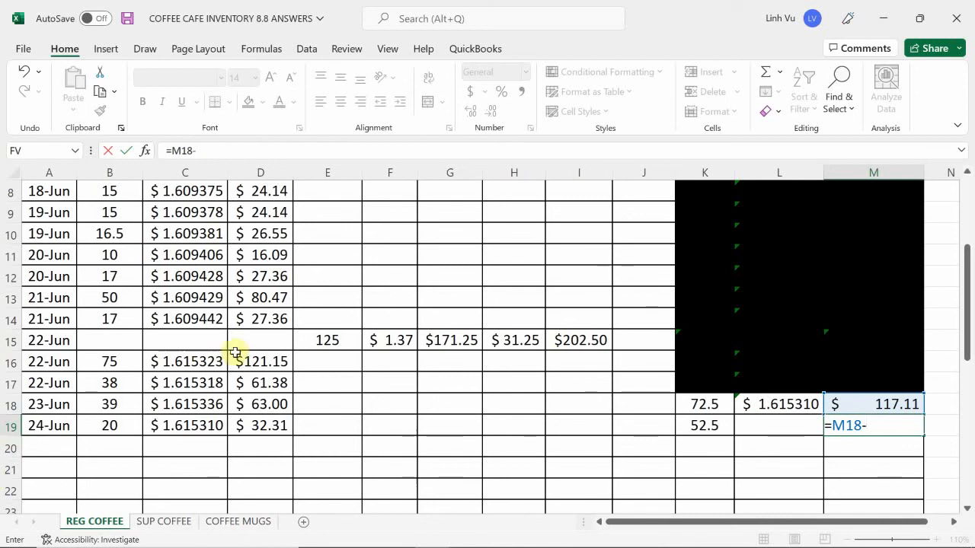
left_click(260, 425)
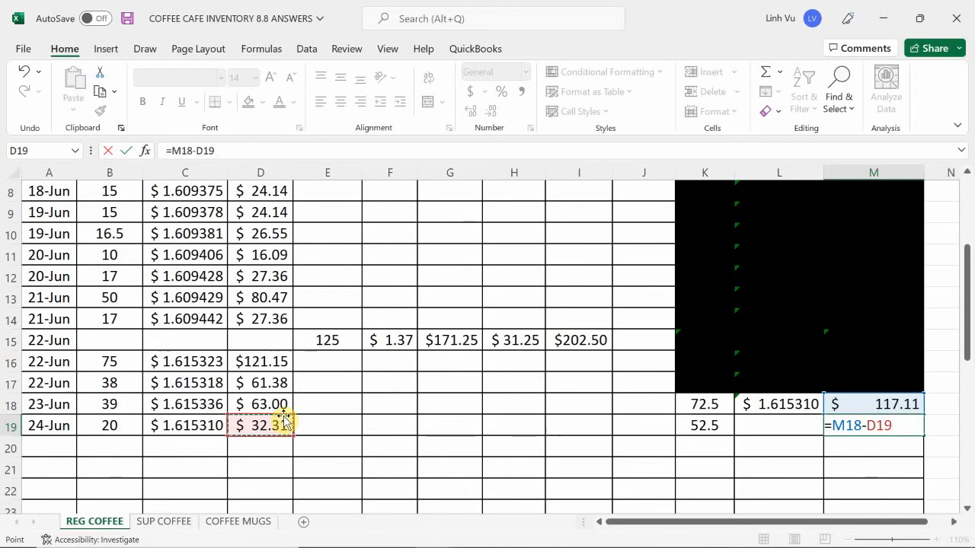
key("Return")
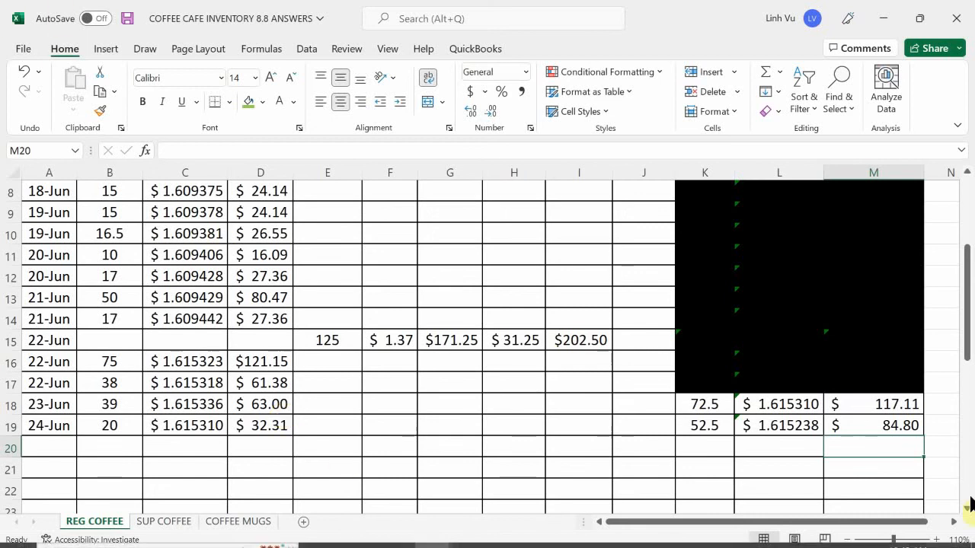
Black out the superseded 23 June inventory balance by filling K18:M18 with black
left_click_drag(695, 402, 861, 401)
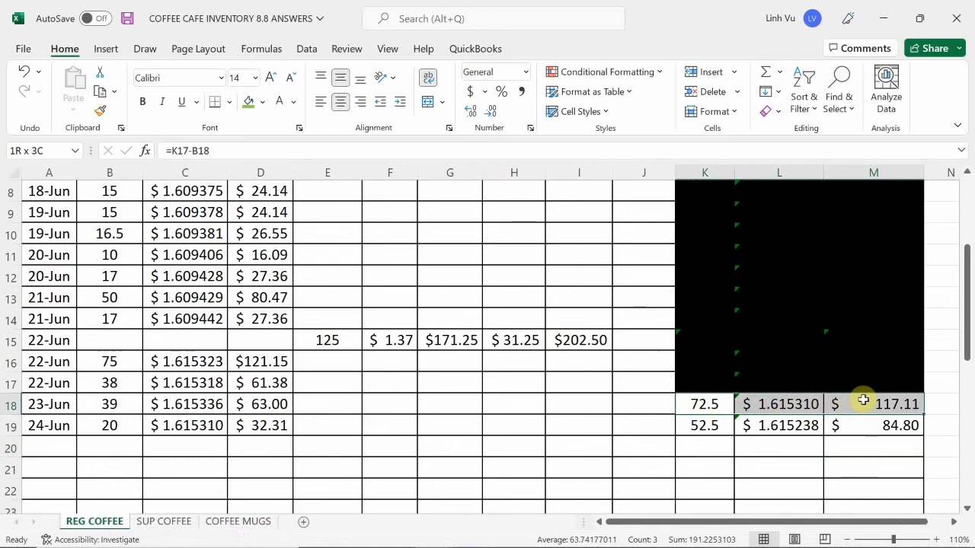
left_click(249, 102)
left_click(262, 102)
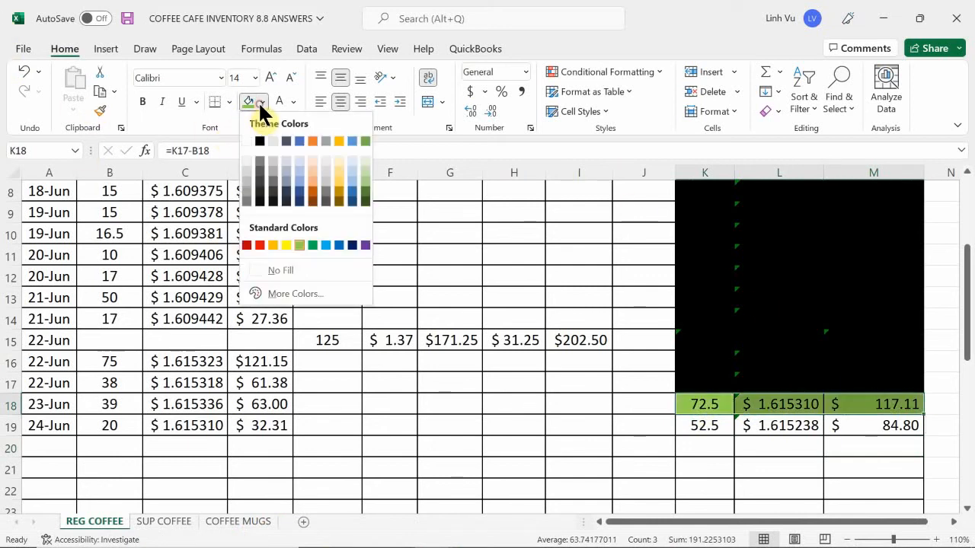
left_click(259, 136)
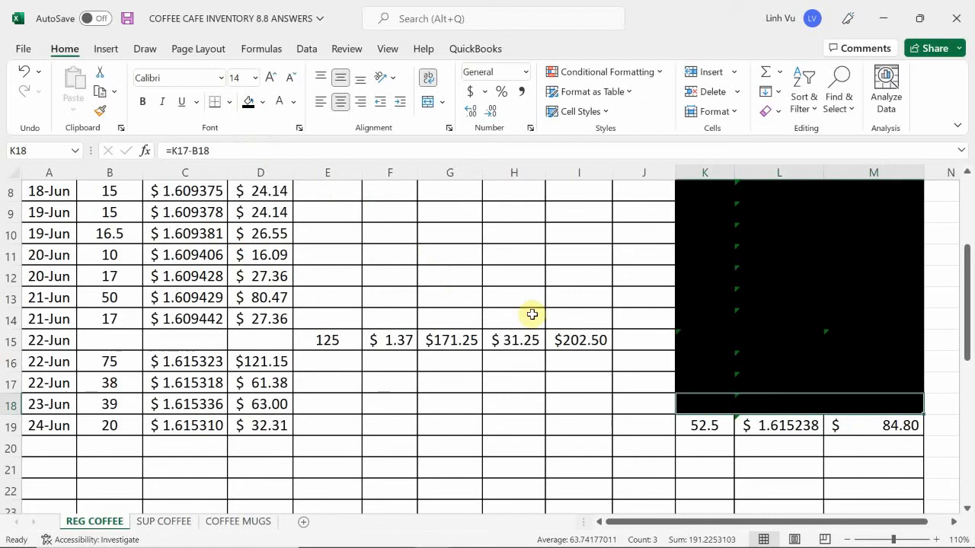
left_click(708, 450)
scroll(707, 450, "down", 1)
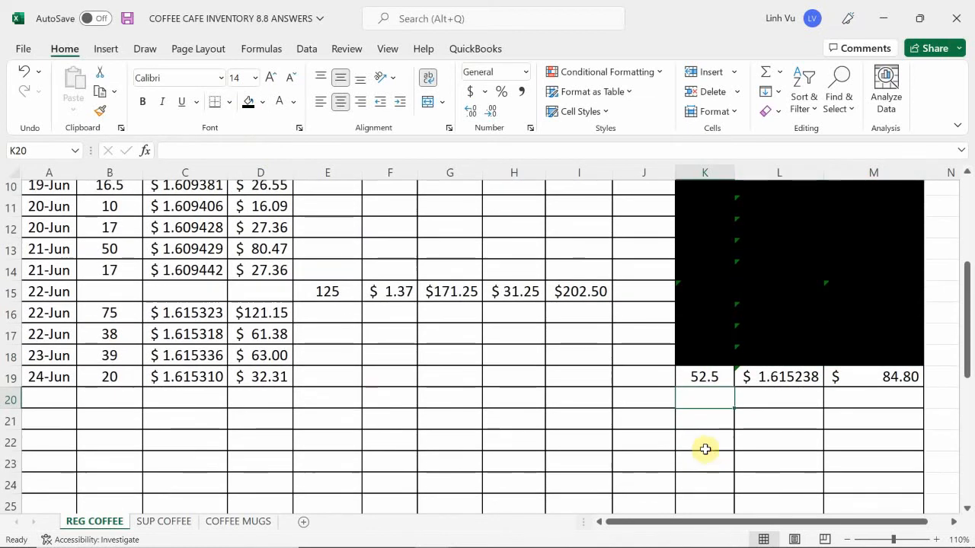
Enter the date 6/24 in A23 of the SUP COFFEE sheet
left_click(162, 521)
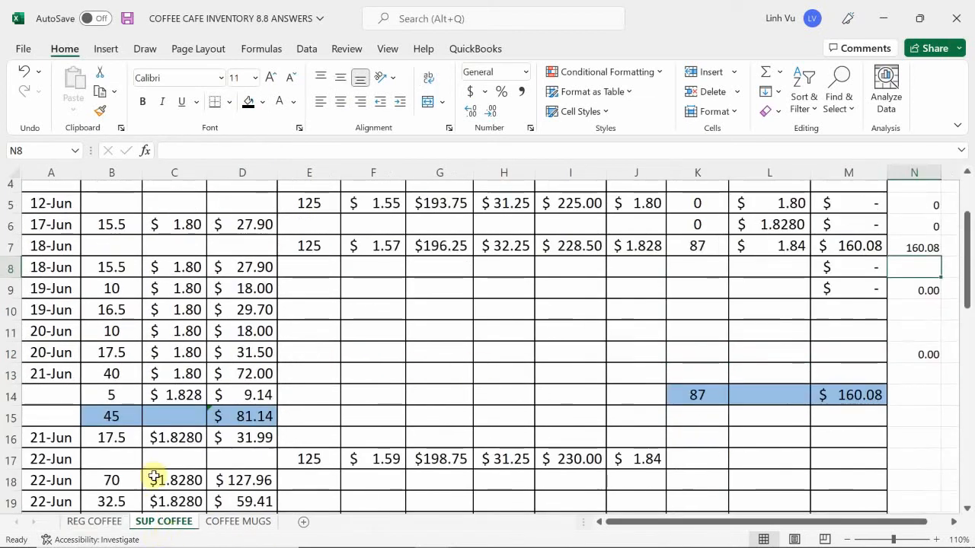
scroll(148, 457, "down", 2)
left_click(69, 441)
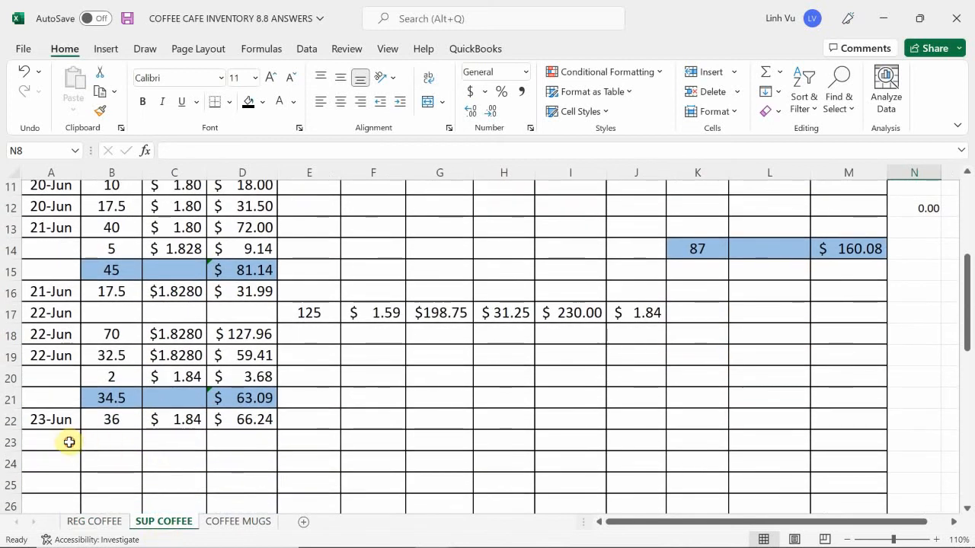
type("6/")
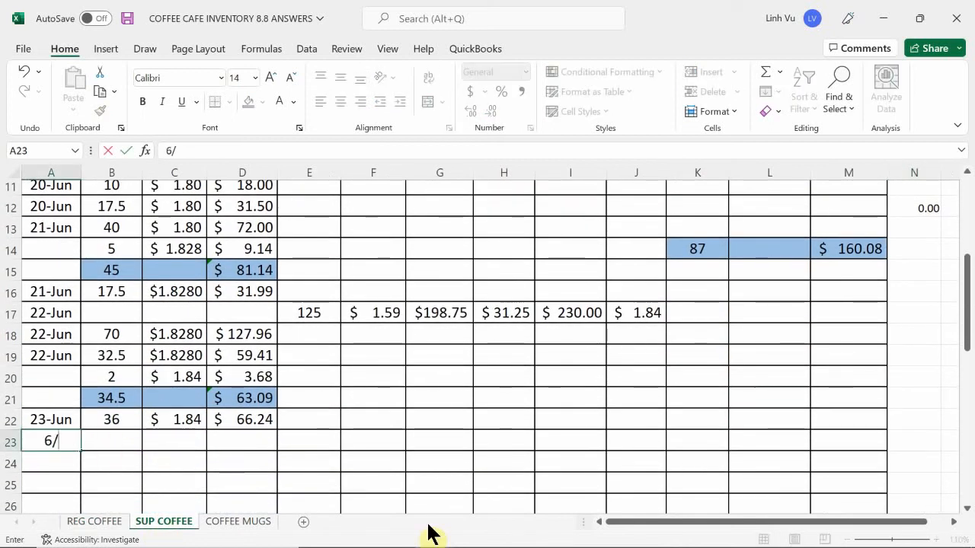
type("24")
key("Return")
Enter invoice 106's supreme coffee quantity of 15 in B23
key("Right")
key("Up")
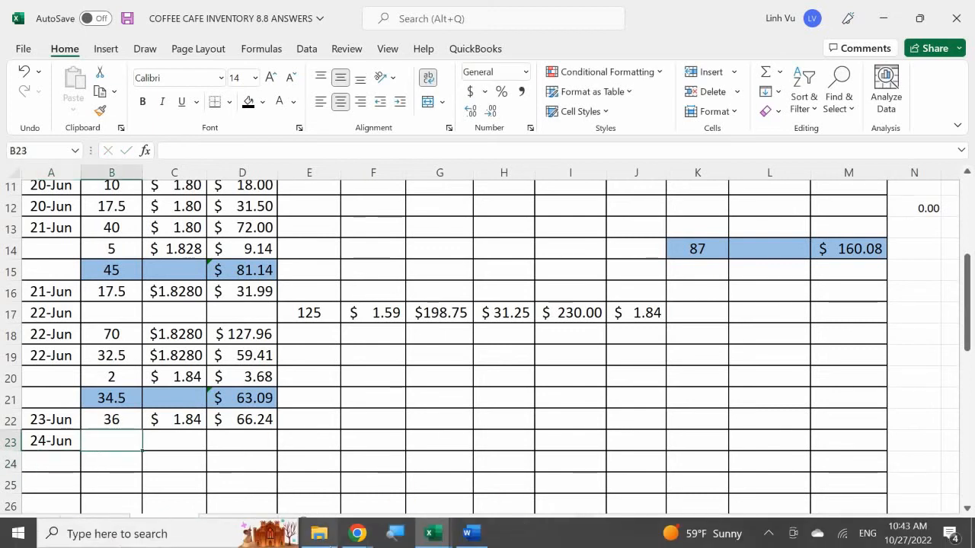
mouse_move(470, 535)
mouse_move(468, 476)
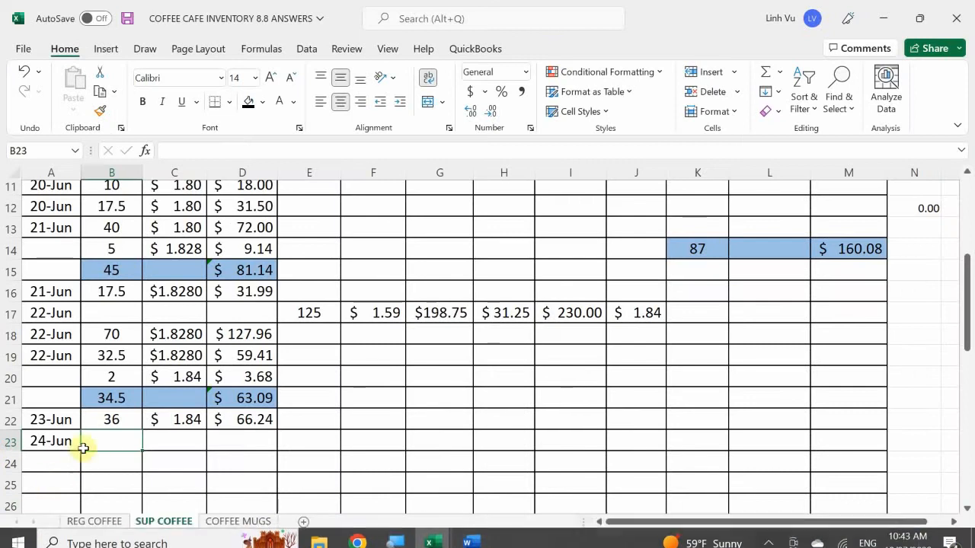
type("15")
key("Return")
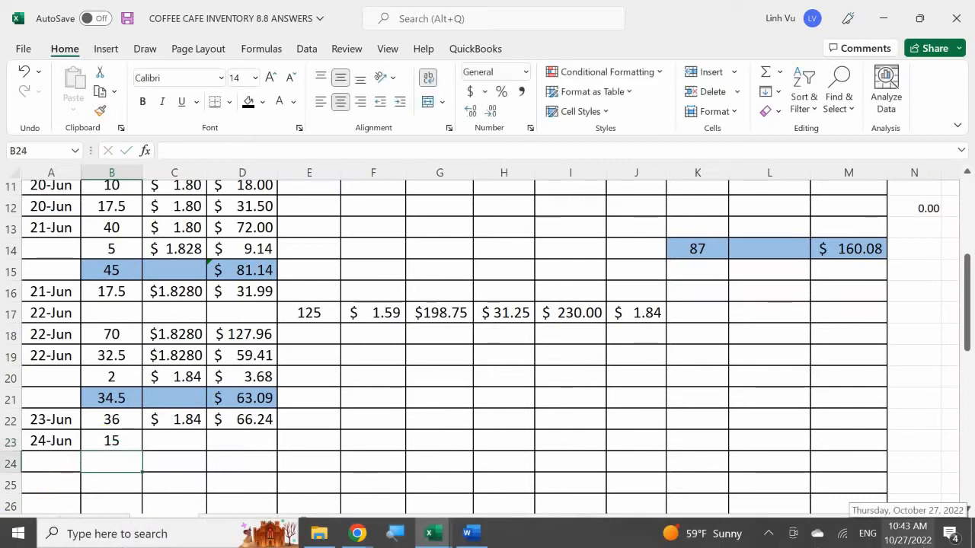
Set the supreme coffee cost per item in C23 with the formula =L7
key("Right")
key("Up")
type("=")
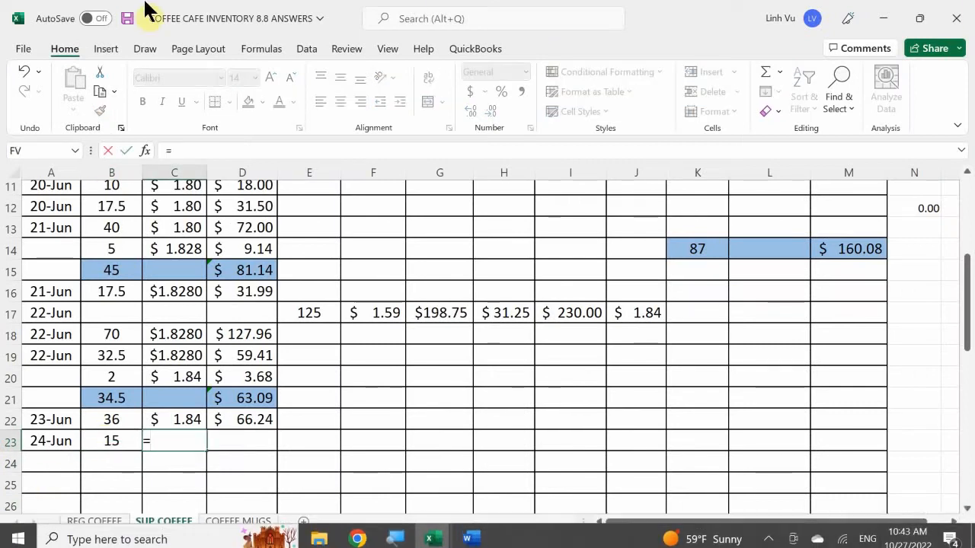
scroll(730, 411, "up", 3)
scroll(735, 401, "up", 1)
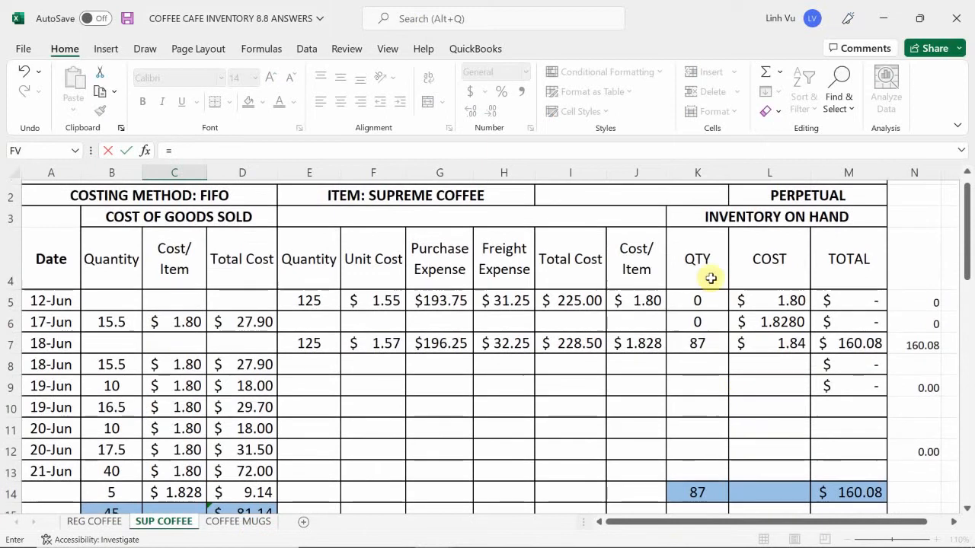
left_click(767, 347)
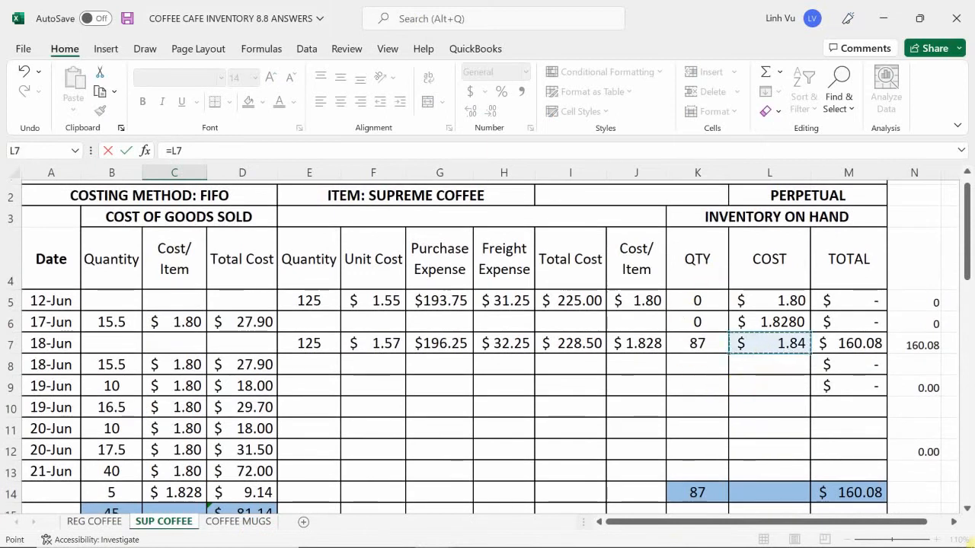
key("Return")
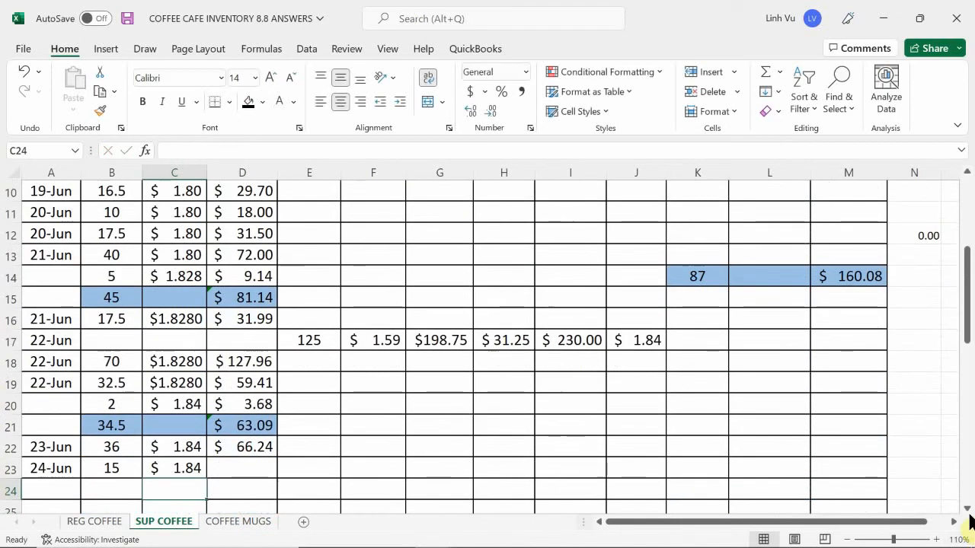
Calculate the 24 June supreme coffee total cost by copying the D22 rounding formula down to D23
scroll(228, 448, "down", 1)
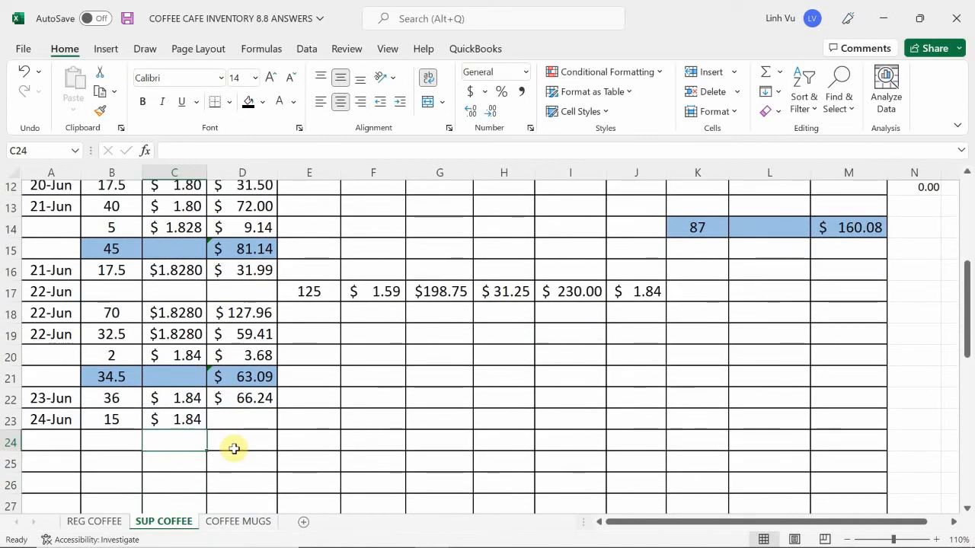
left_click(245, 398)
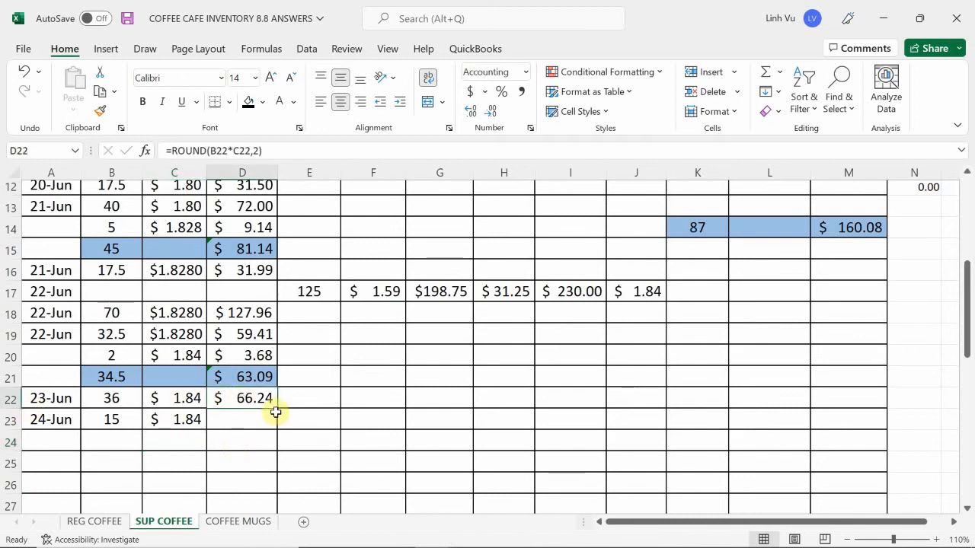
left_click_drag(277, 409, 278, 427)
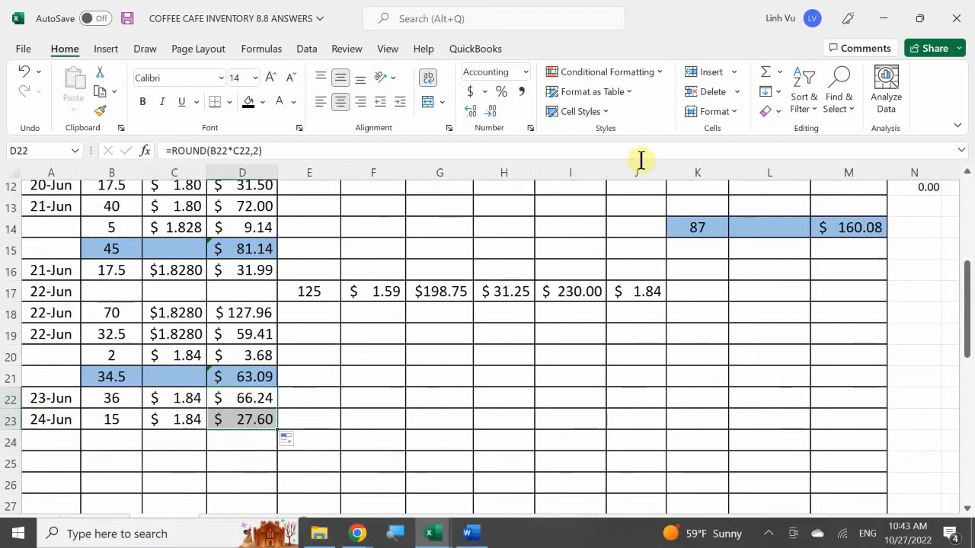
Reduce the supreme coffee quantity on hand in K7 with the formula =87-15
scroll(606, 236, "up", 3)
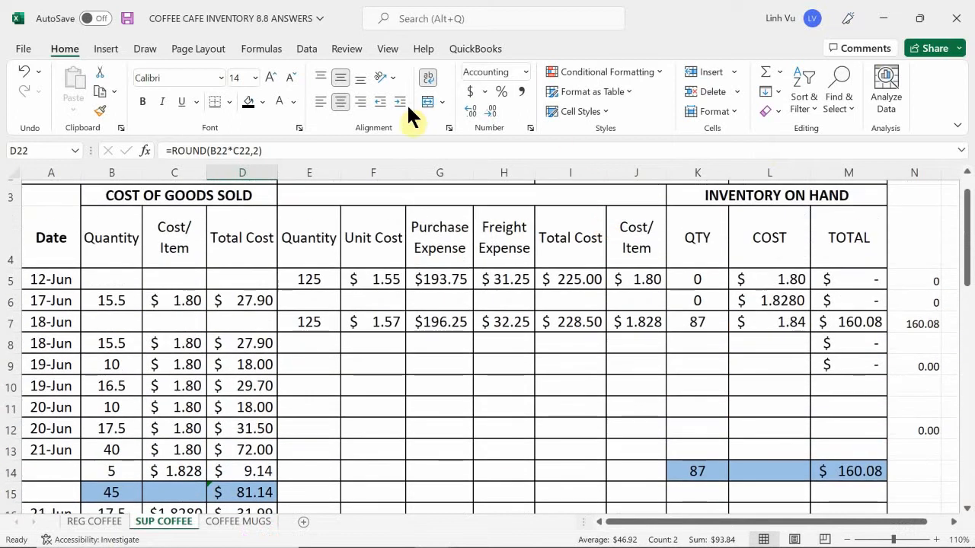
left_click(697, 322)
type("=87-15")
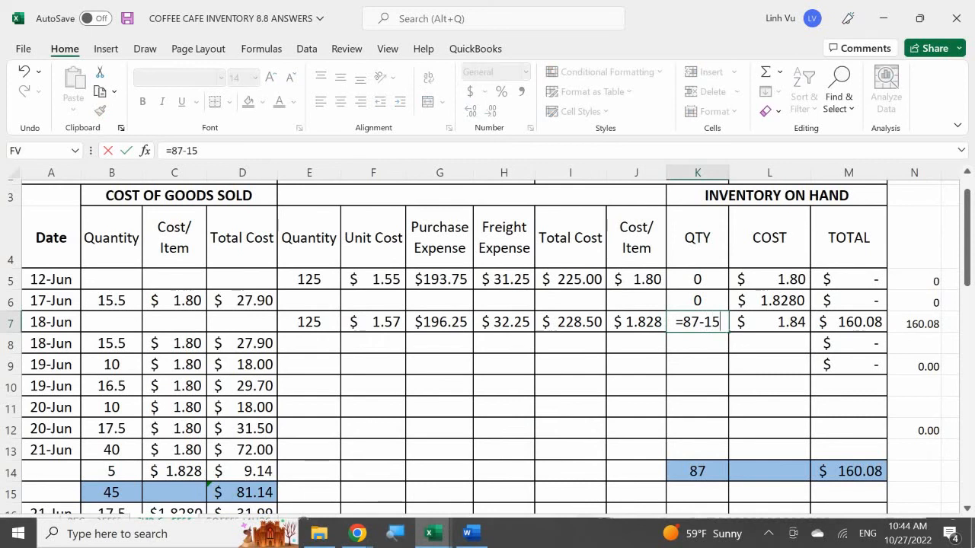
key("Return")
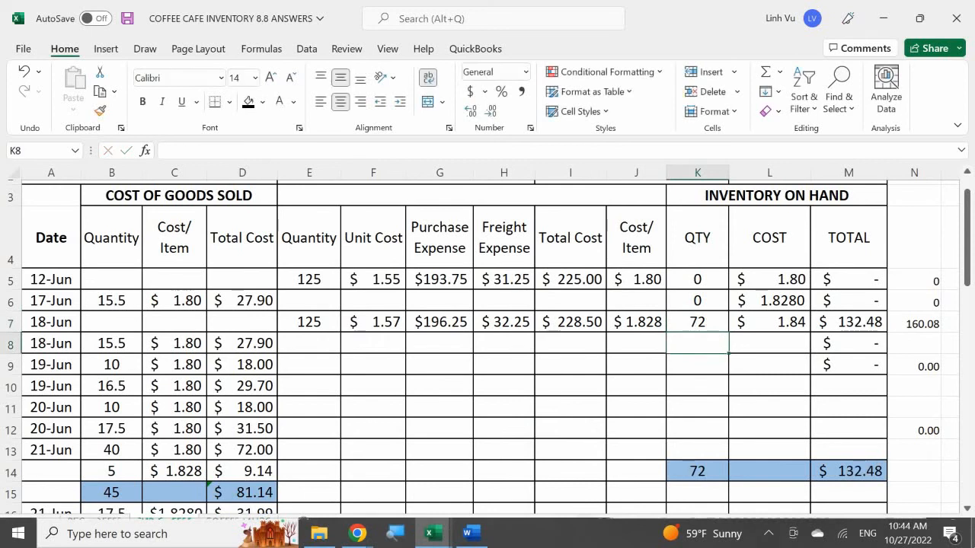
Set the inventory check figure in N7 beside the supreme coffee total to the formula =160.08-27.60
left_click(922, 313)
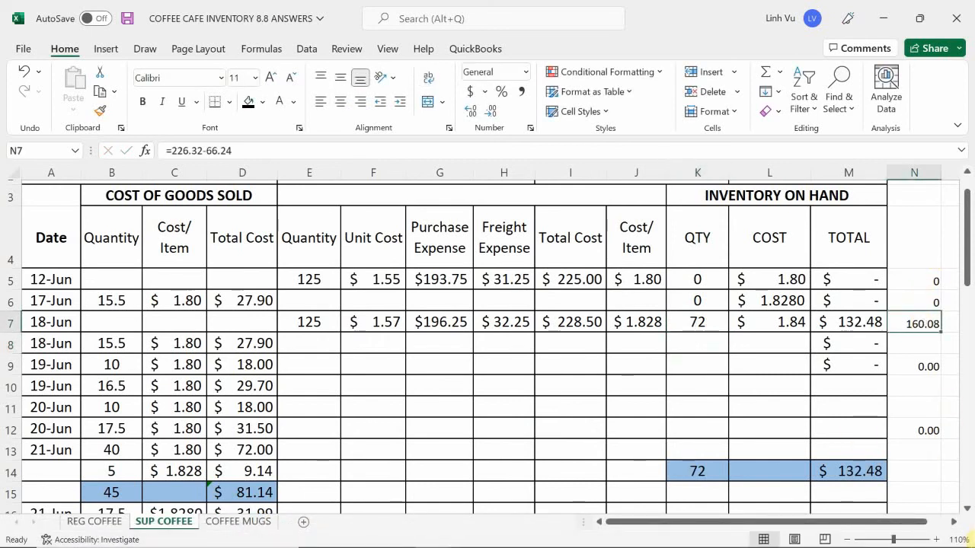
type("=160.08-27.0")
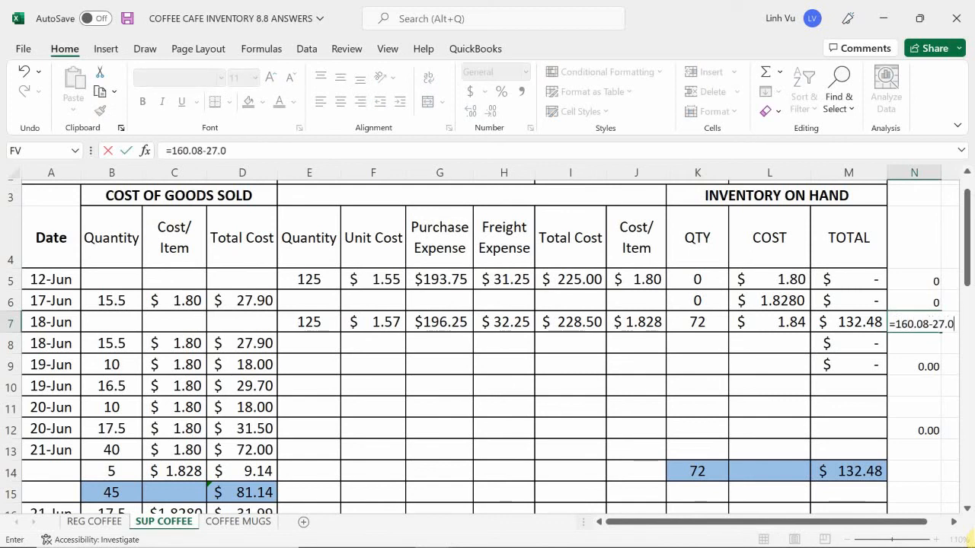
scroll(912, 476, "down", 2)
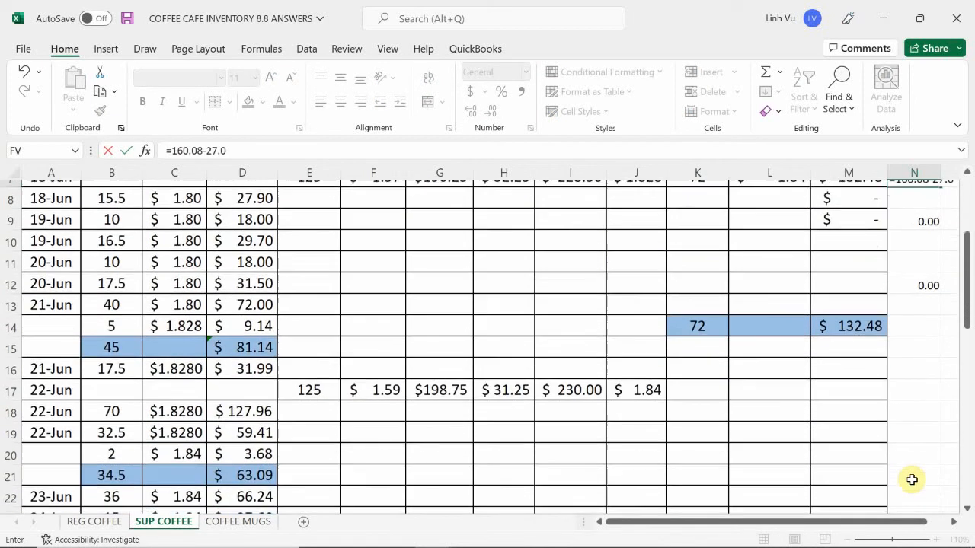
scroll(912, 478, "down", 1)
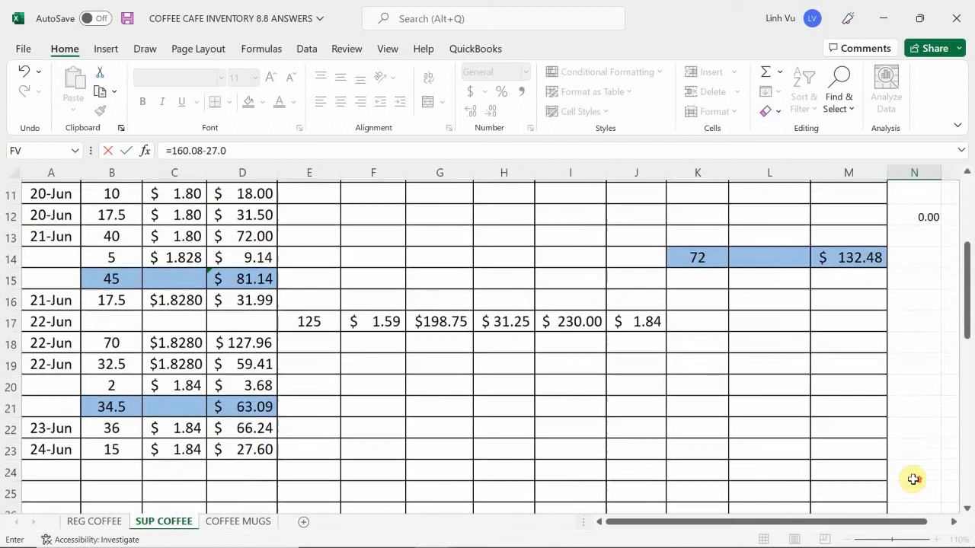
scroll(912, 479, "up", 3)
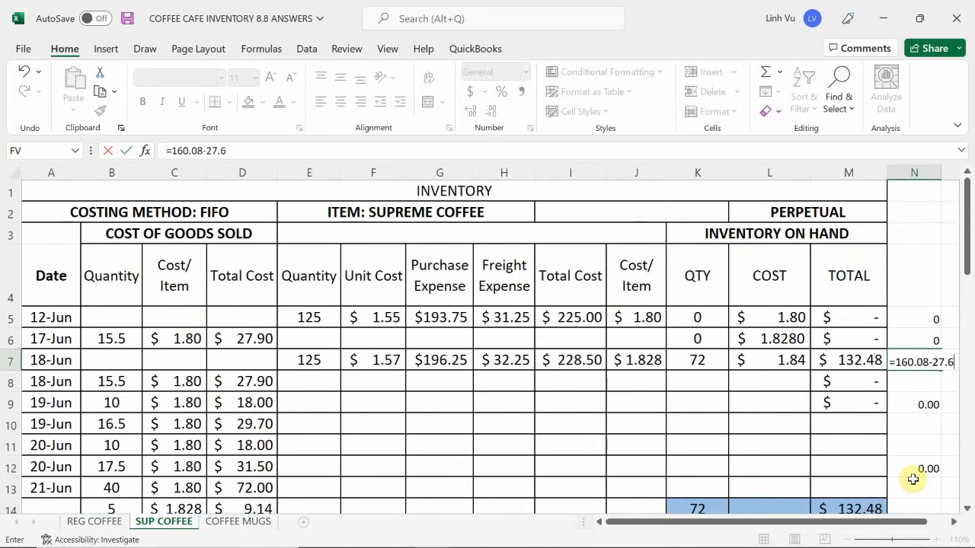
type("0")
key("Return")
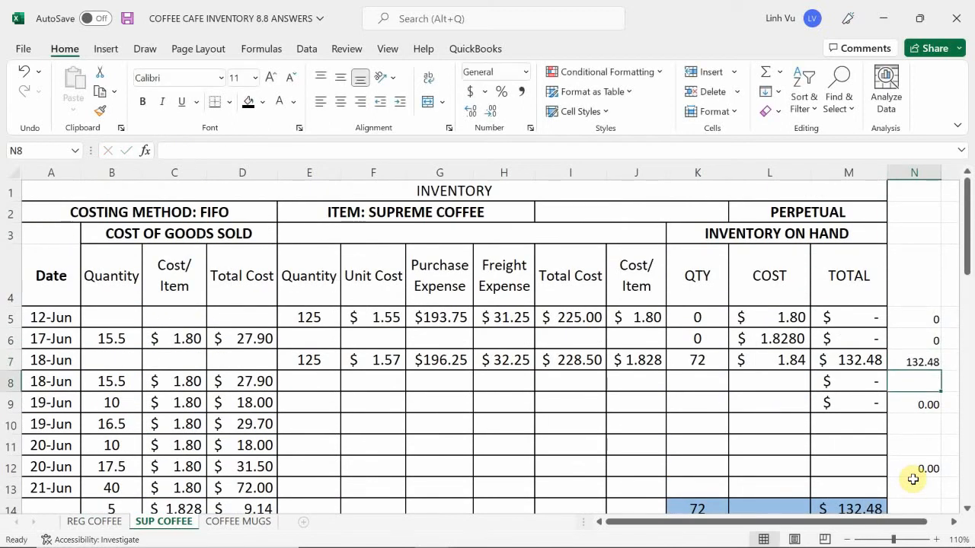
Look up the 24 June regular coffee cost on the REG COFFEE sheet and enter 32.31 as its COGS debit in D539 of the general journal
scroll(912, 479, "down", 2)
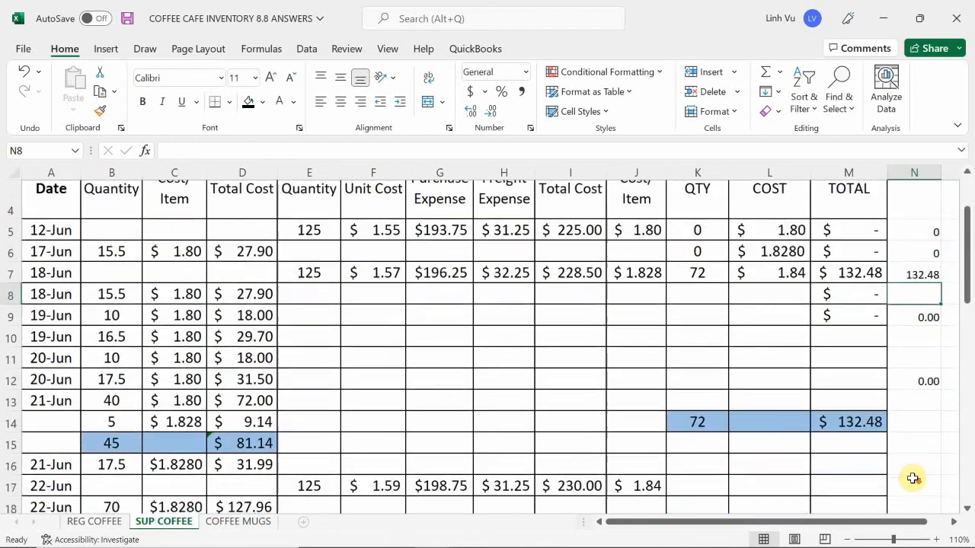
scroll(916, 484, "down", 2)
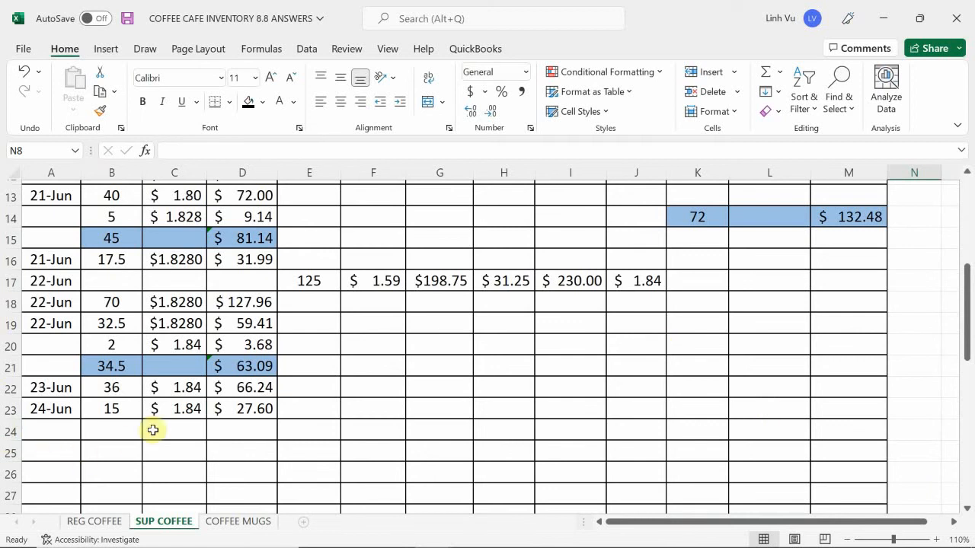
left_click(100, 523)
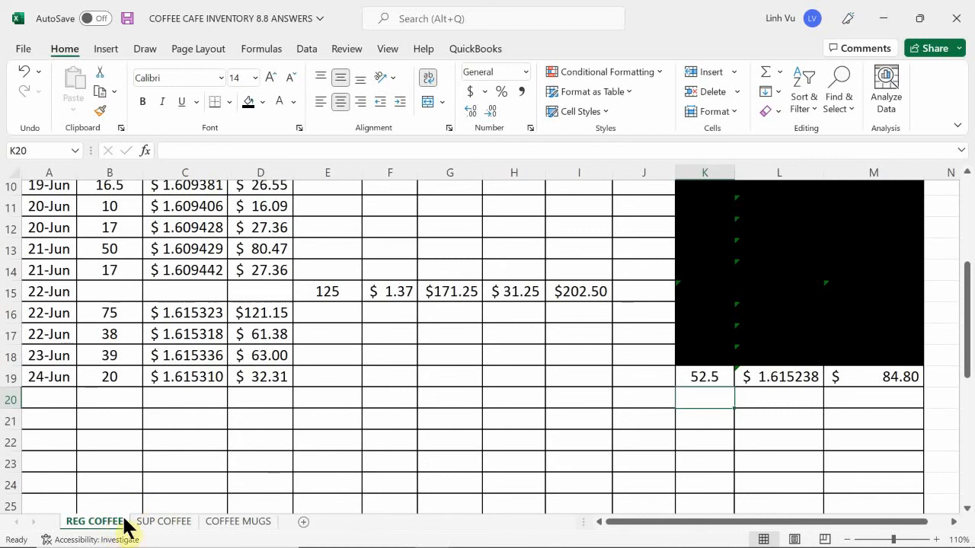
mouse_move(431, 533)
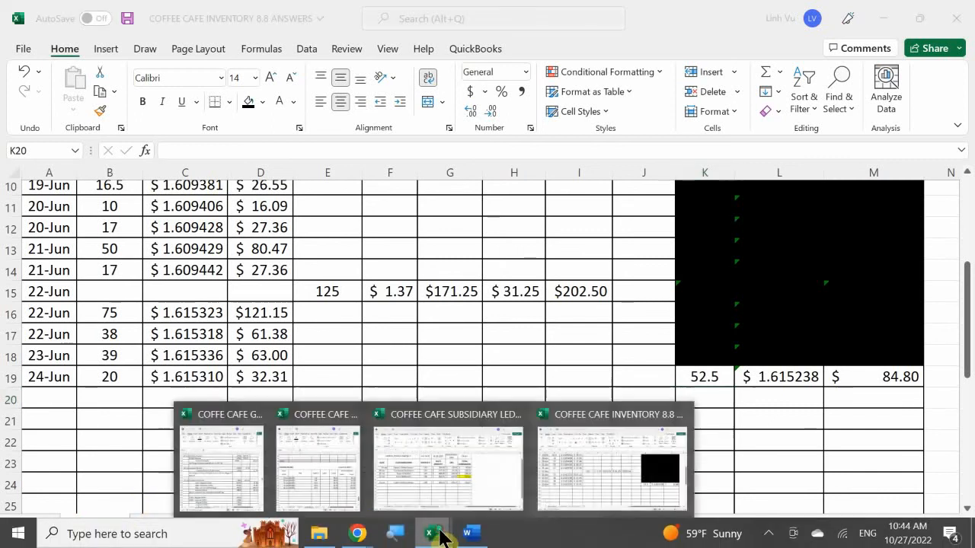
left_click(250, 496)
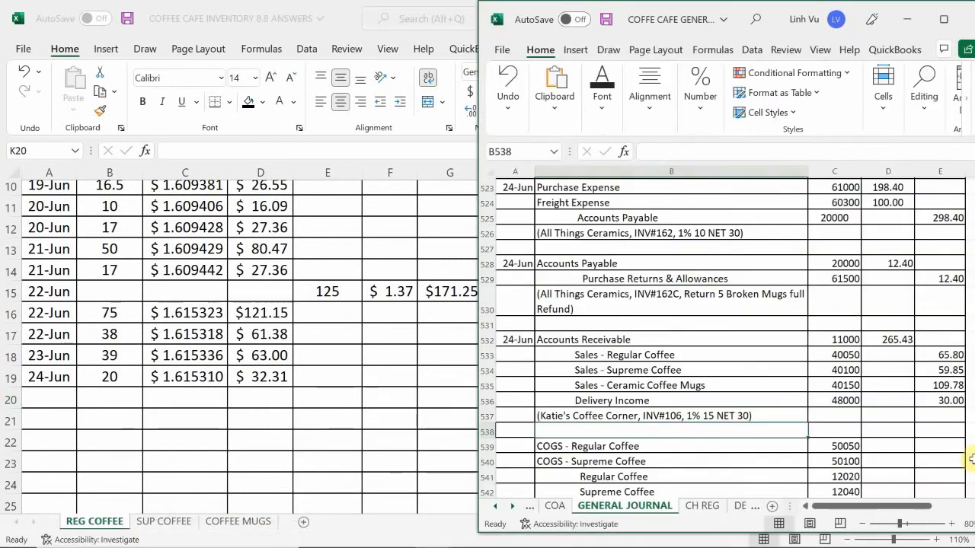
left_click(879, 448)
scroll(868, 446, "down", 2)
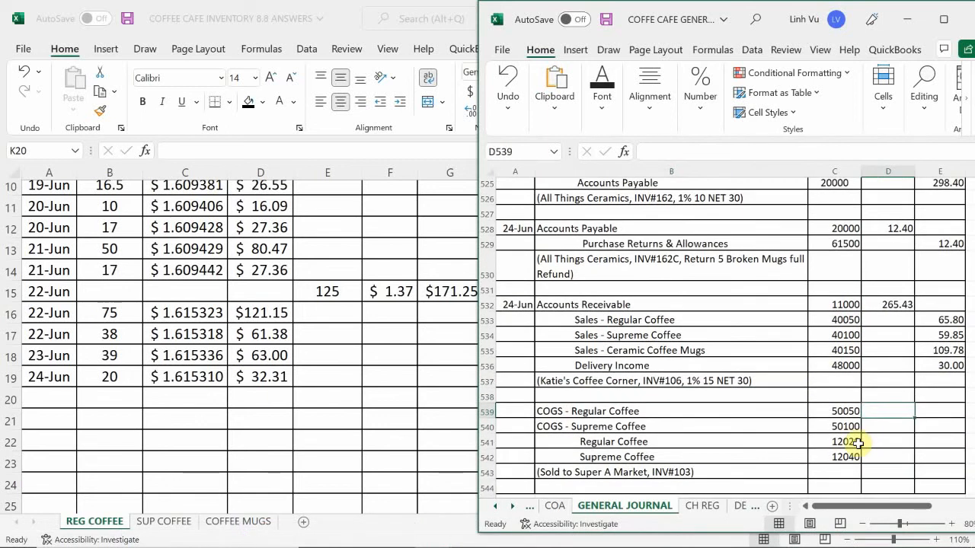
type("31")
key("BackSpace")
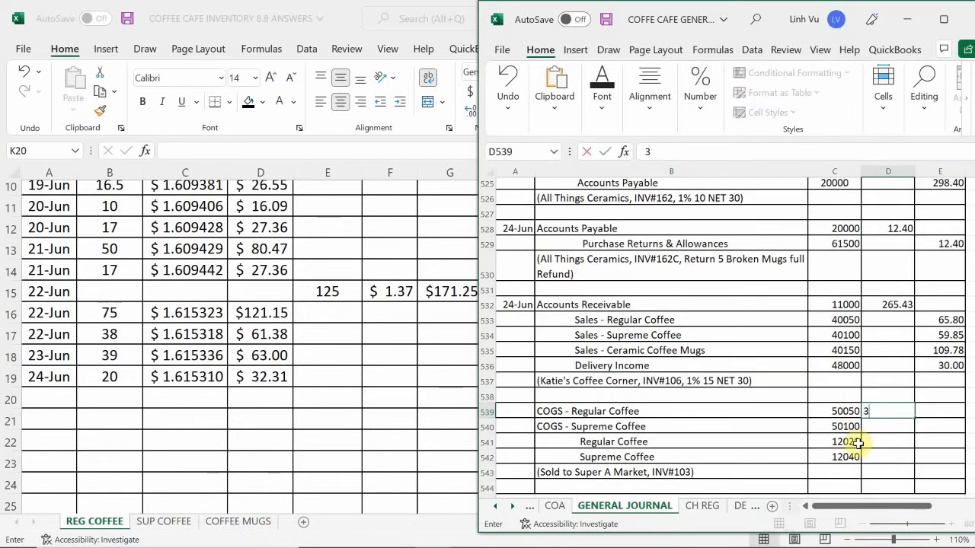
type("2.31")
key("Return")
key("Return")
Set the Regular Coffee inventory credit in E541 with the formula =D539
key("Right")
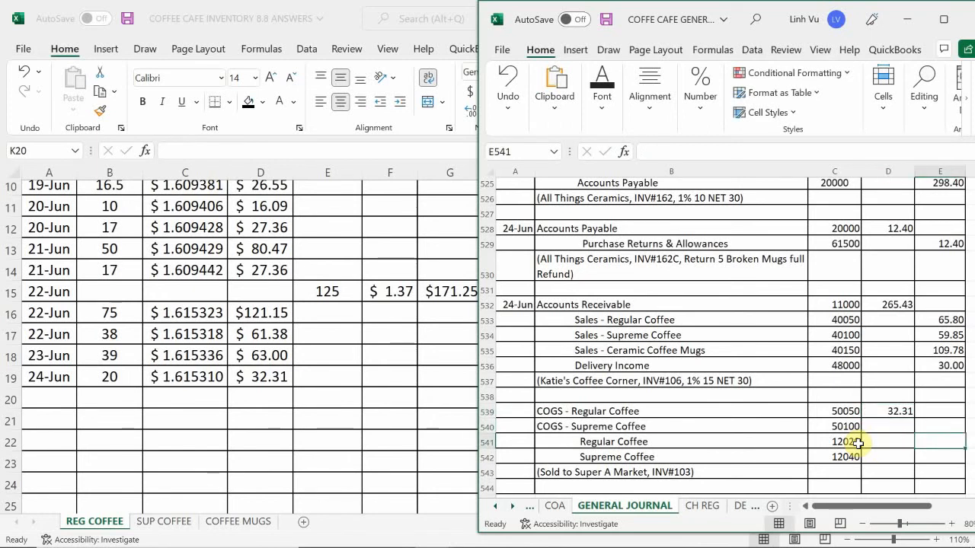
type("=")
key("Left")
key("Up")
key("Up")
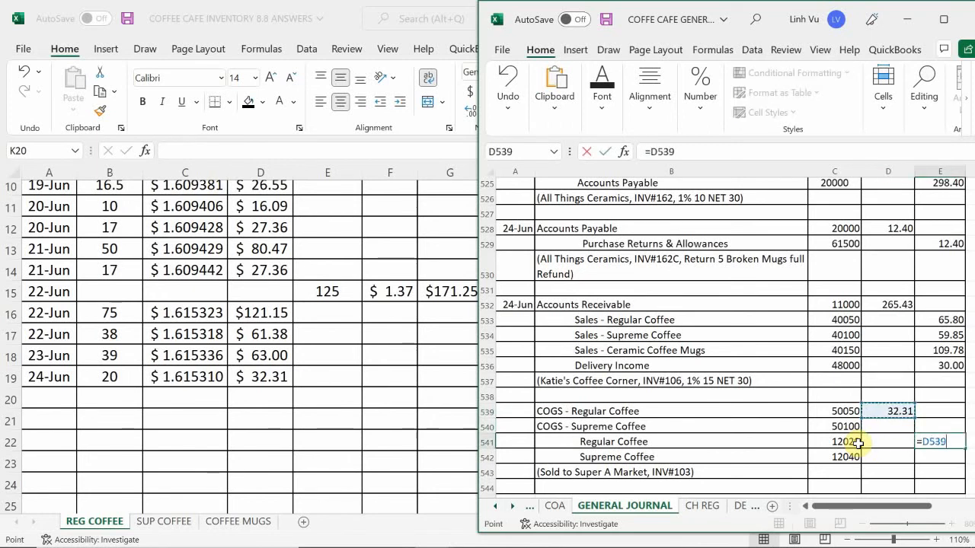
key("Return")
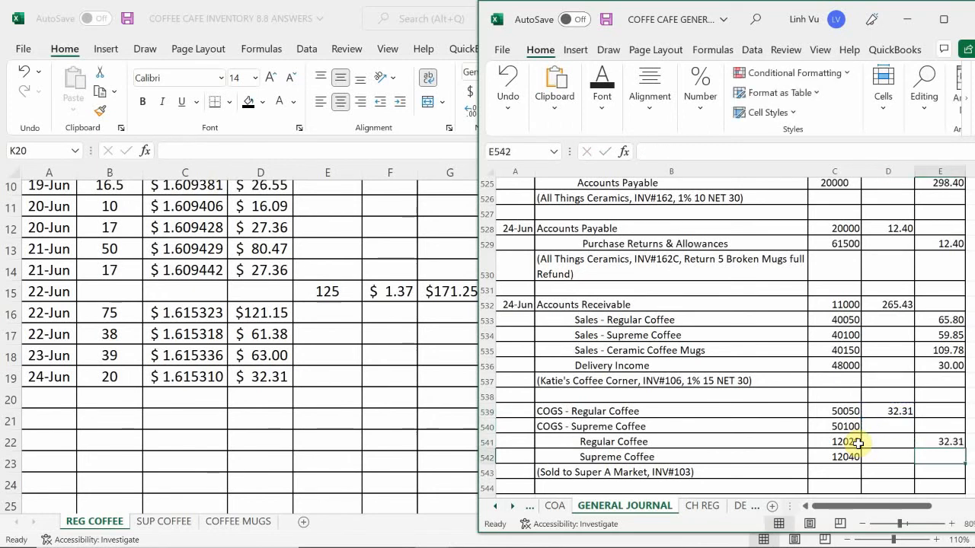
Look up the 24 June cost on the SUP COFFEE sheet and enter 27.60 as the COGS - Supreme Coffee debit in journal cell D540
left_click(156, 520)
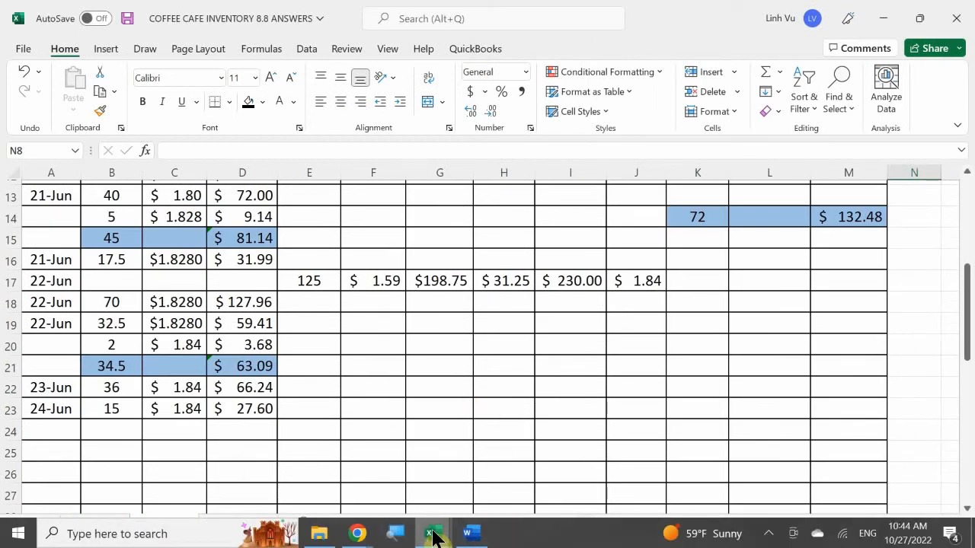
left_click(436, 535)
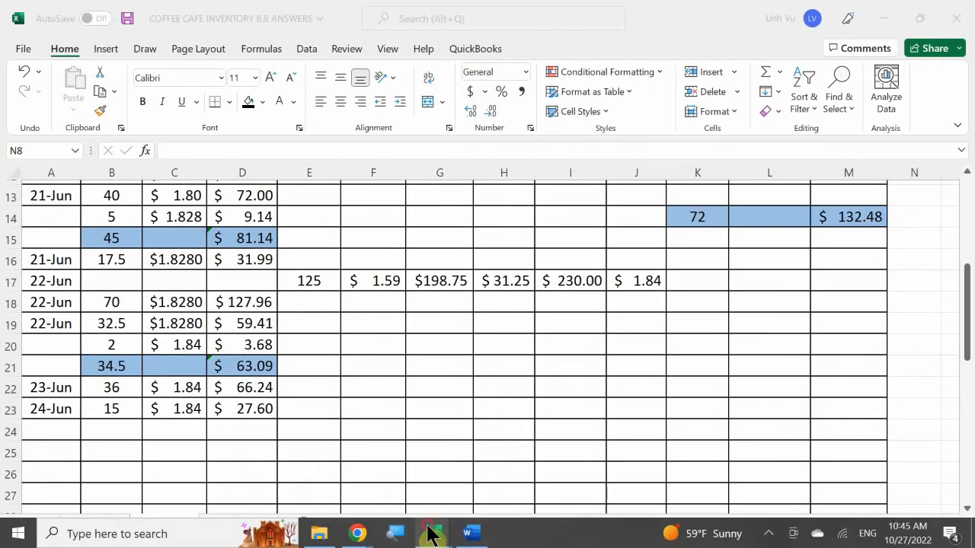
mouse_move(424, 533)
left_click(213, 472)
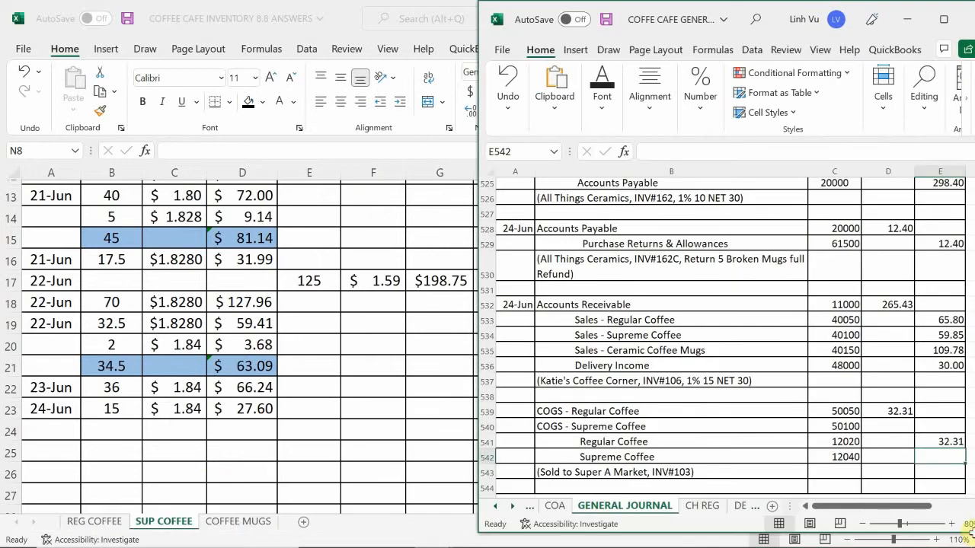
left_click(886, 427)
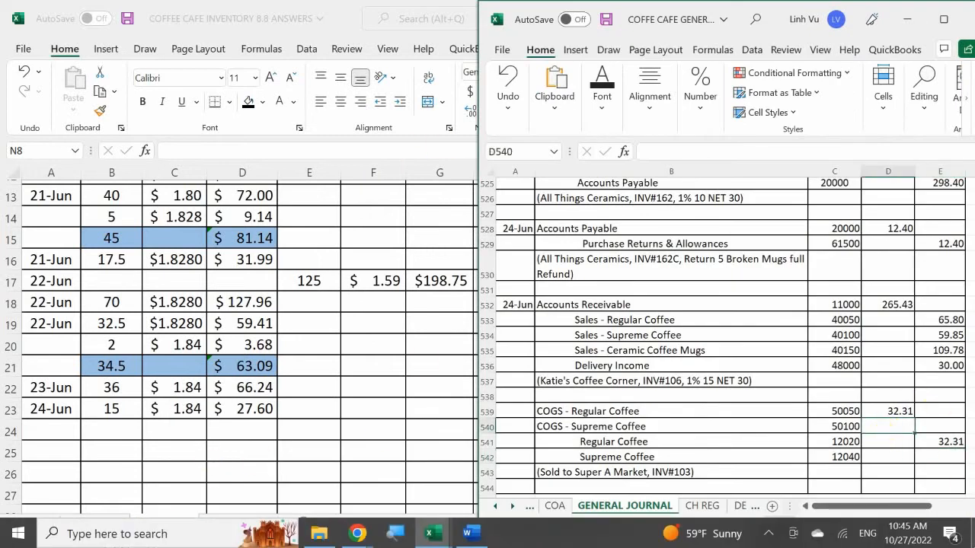
type("27.60")
key("Return")
key("Return")
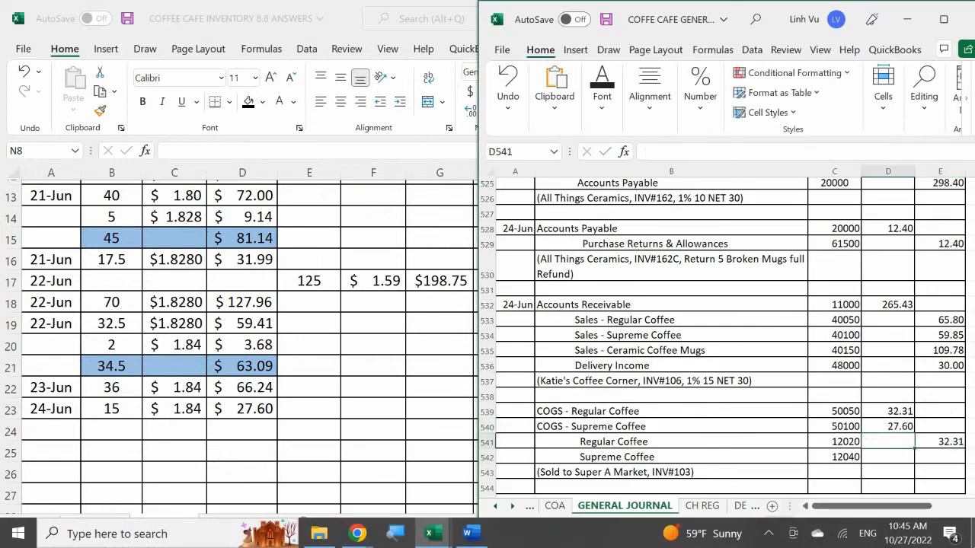
Set the Supreme Coffee inventory credit in E542 with the formula =D540
key("Right")
type("=")
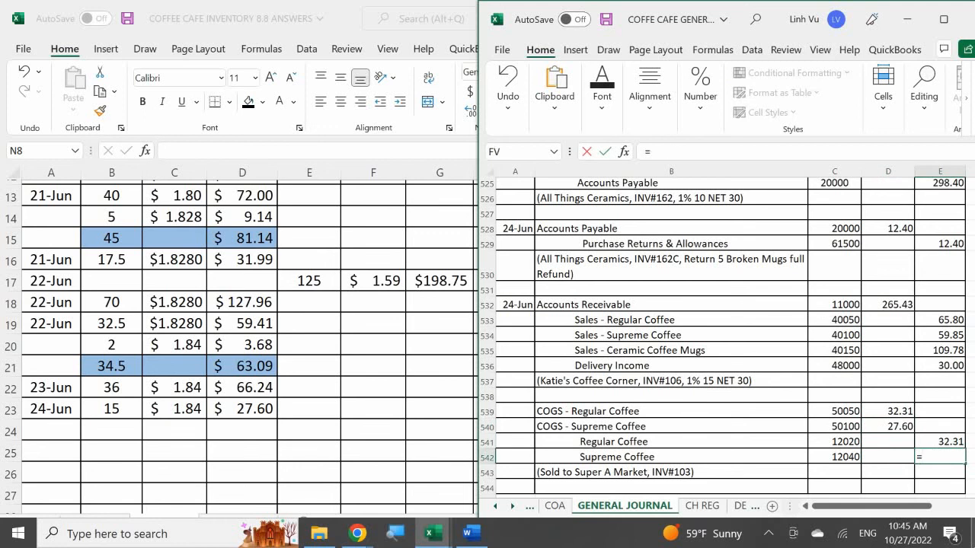
key("Left")
key("Up")
key("Up")
key("Return")
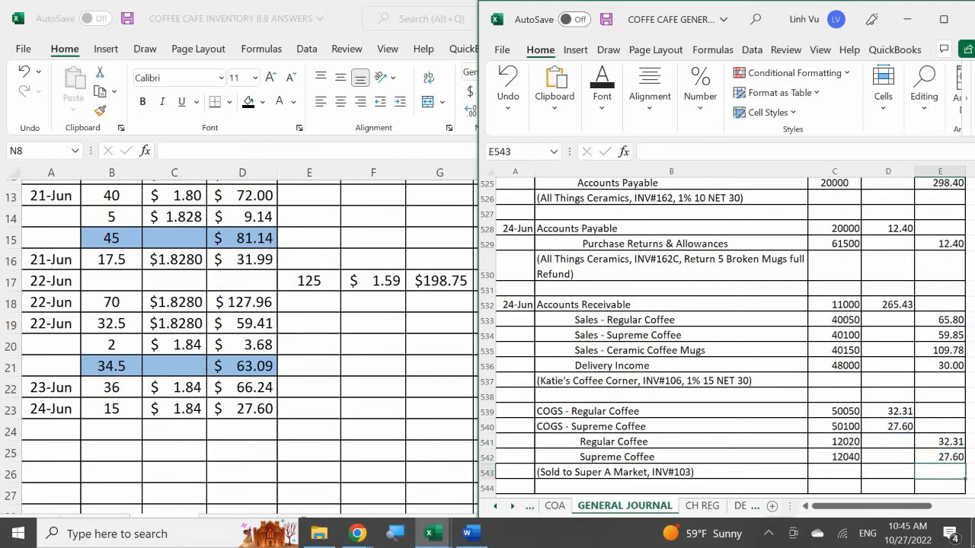
Replace the cost entry's description in B543 with "(Sold to Katie's Coffee Corner, INV#106)"
scroll(751, 317, "down", 2)
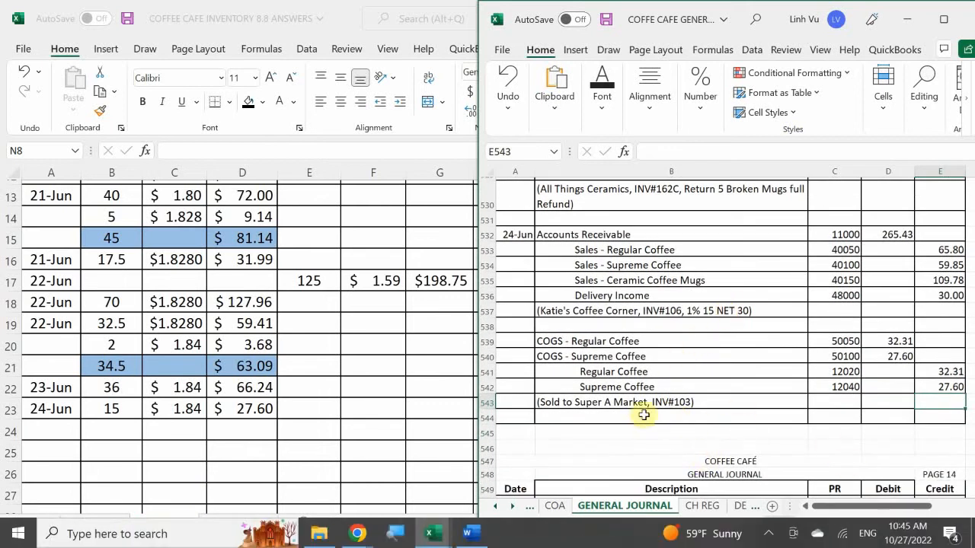
left_click(650, 401)
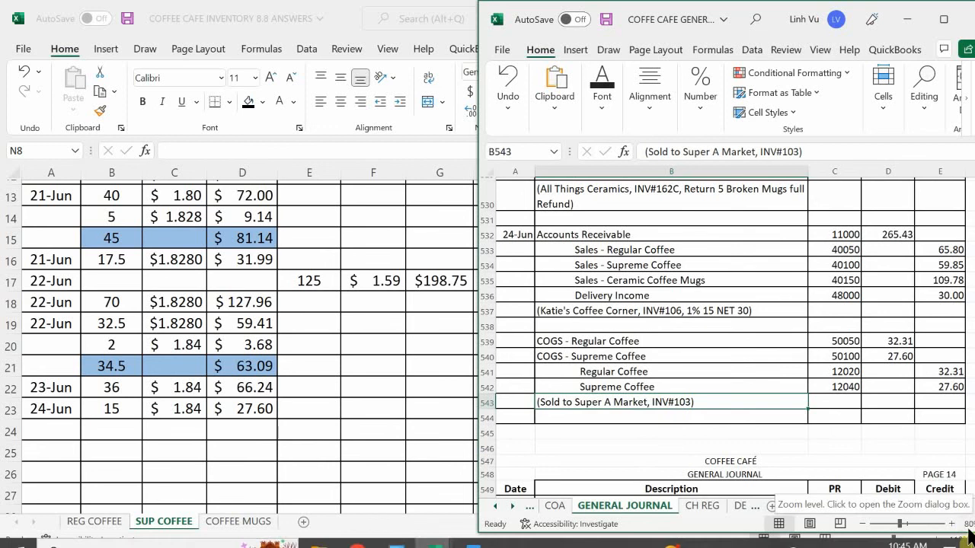
key("BackSpace")
type("(")
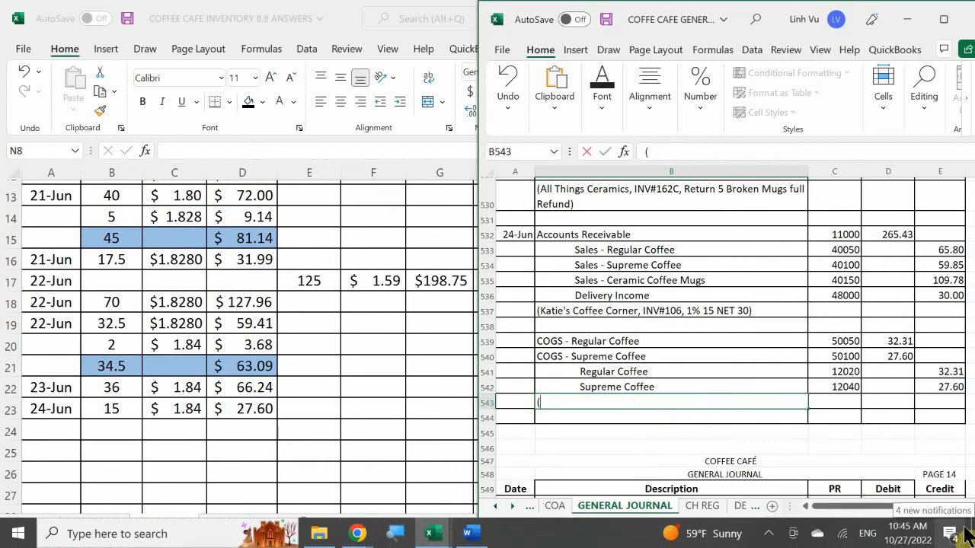
type("Sold to Kati")
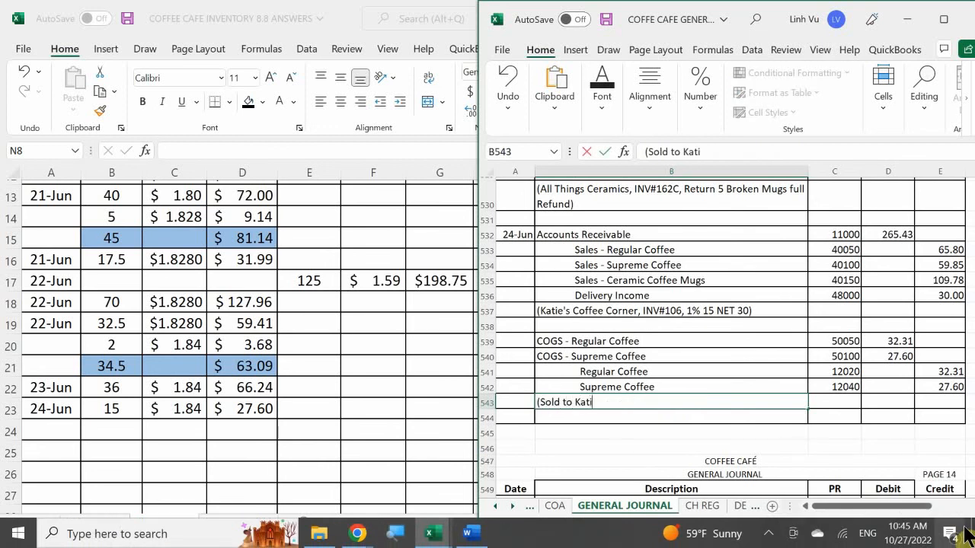
type("e's Coffee Co")
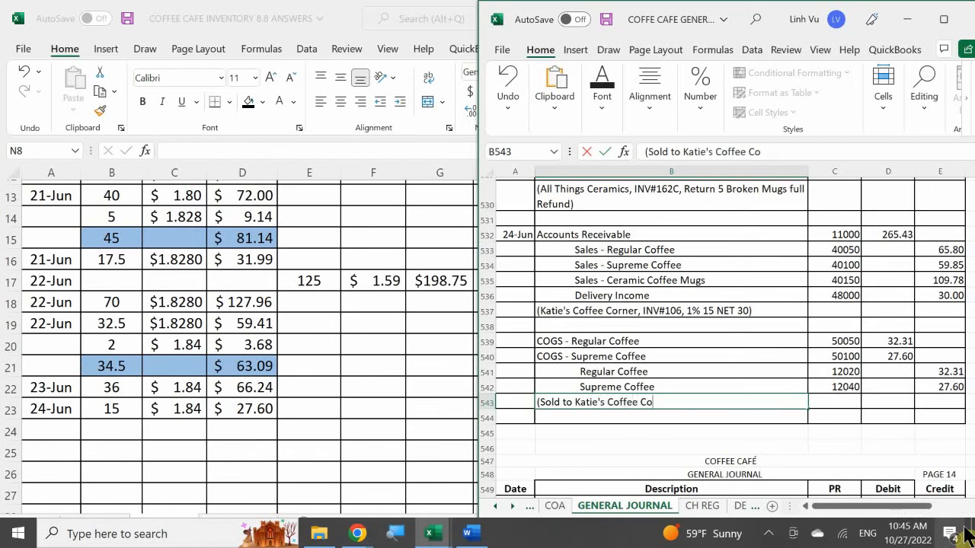
type("rner, INV#106)")
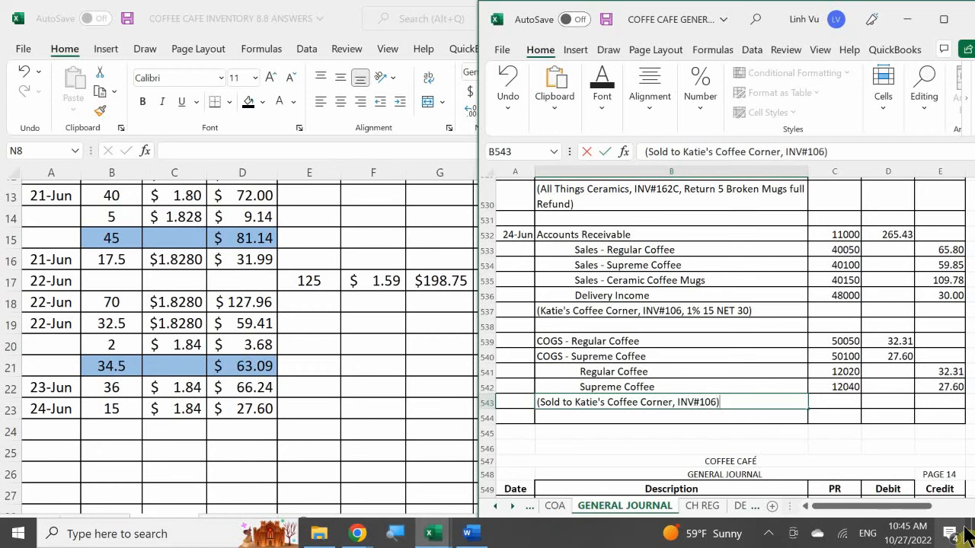
On the general ledger's COGS sheet, enter the date 6/24 in A26 of the COGS – Regular Coffee account
key("Return")
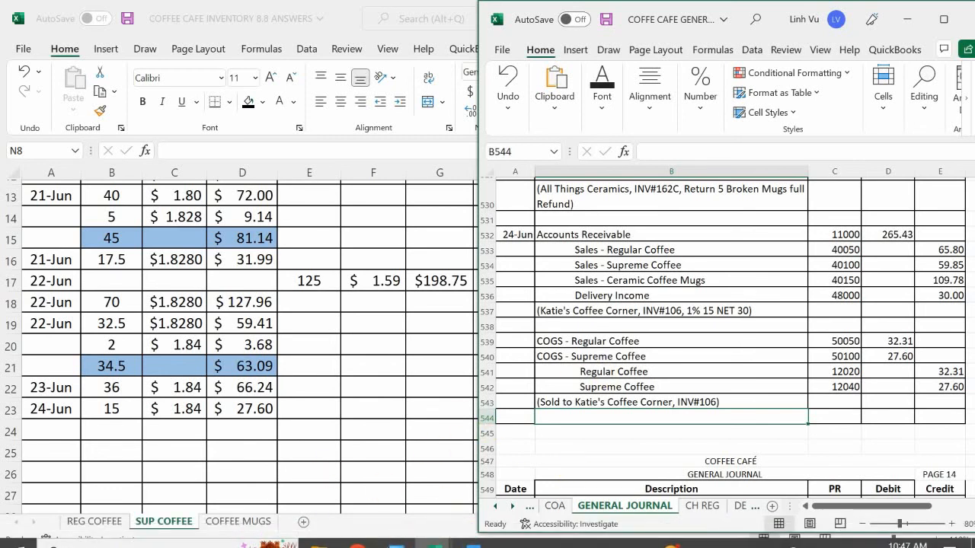
mouse_move(408, 542)
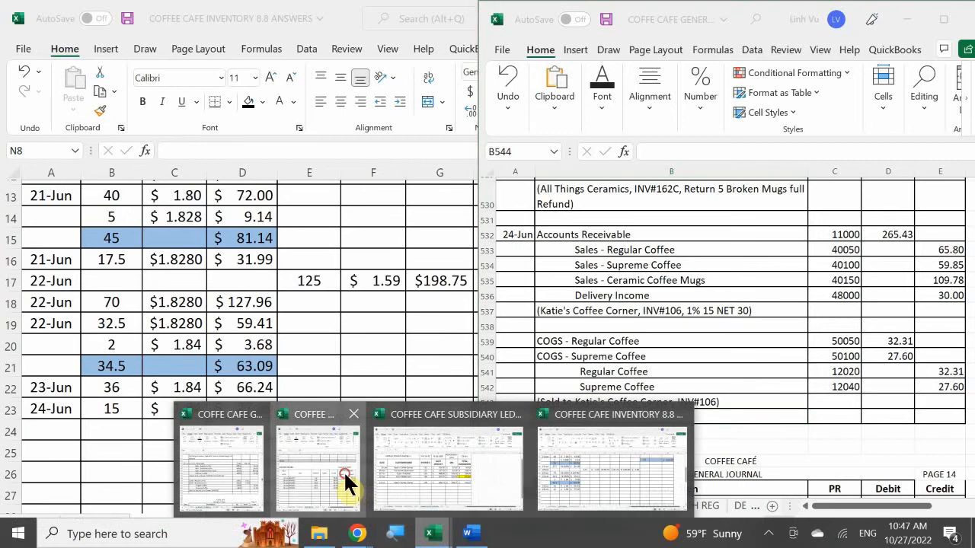
left_click(344, 472)
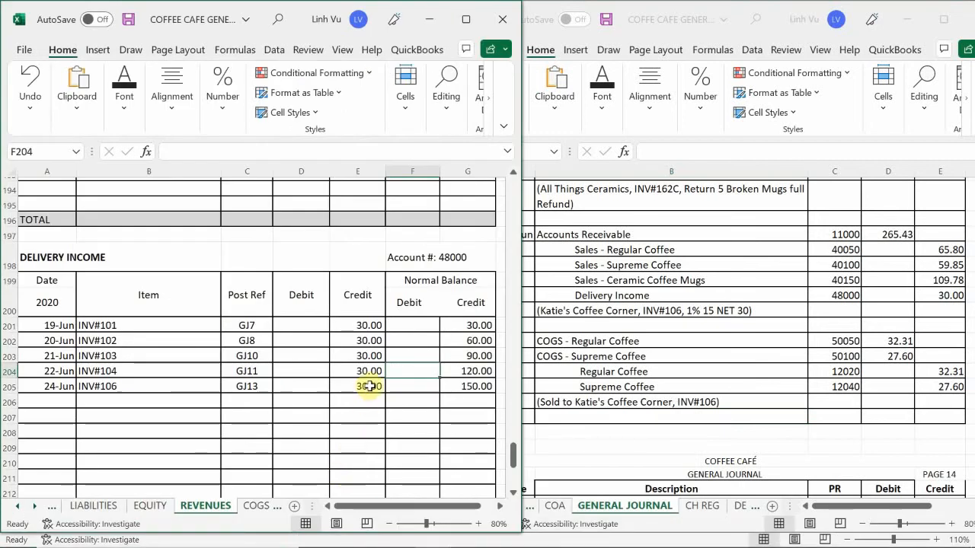
left_click(247, 508)
left_click(183, 466)
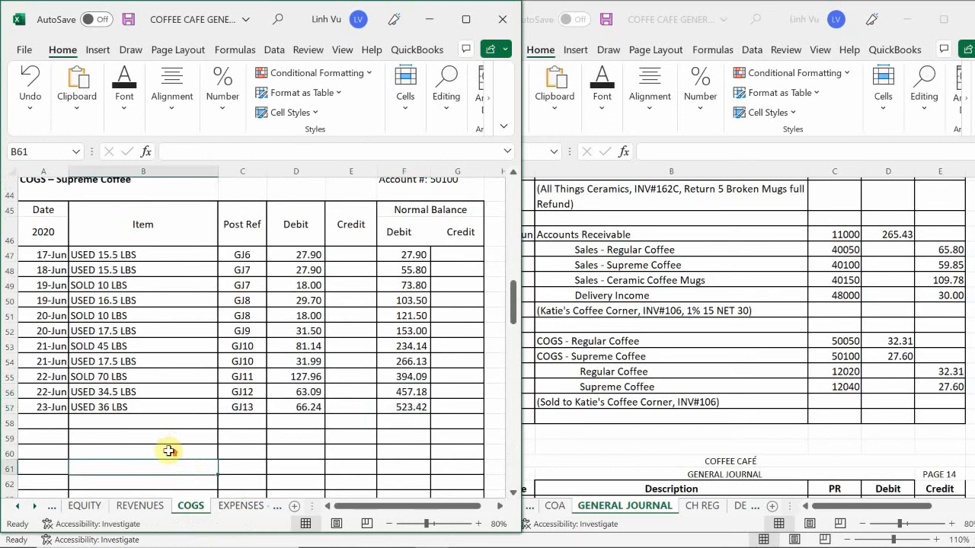
scroll(145, 438, "up", 13)
scroll(122, 421, "up", 2)
scroll(83, 419, "down", 5)
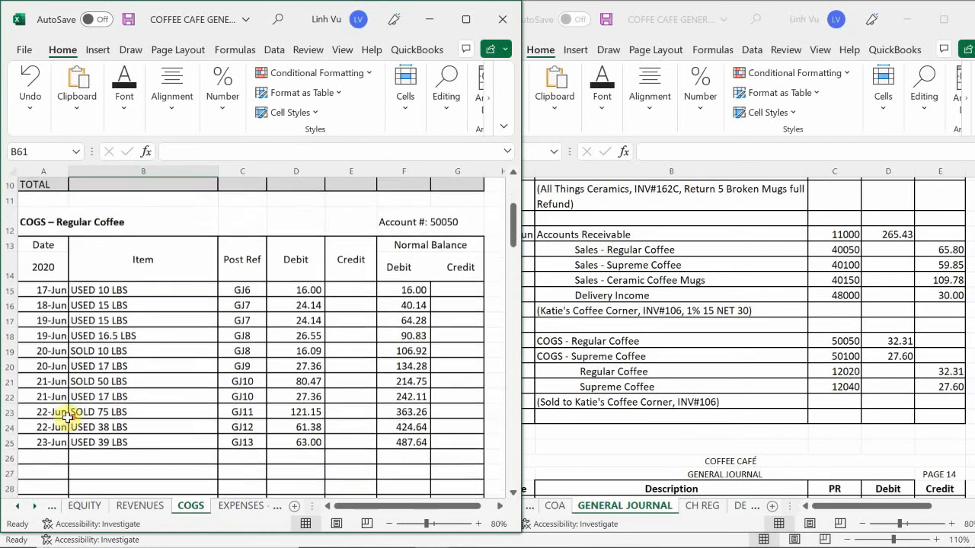
left_click(46, 381)
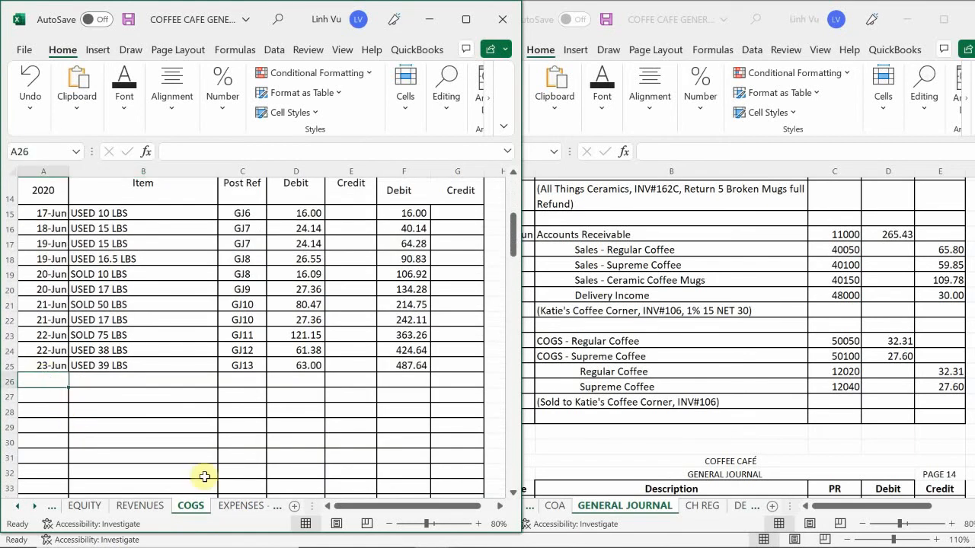
type("6/24")
key("Return")
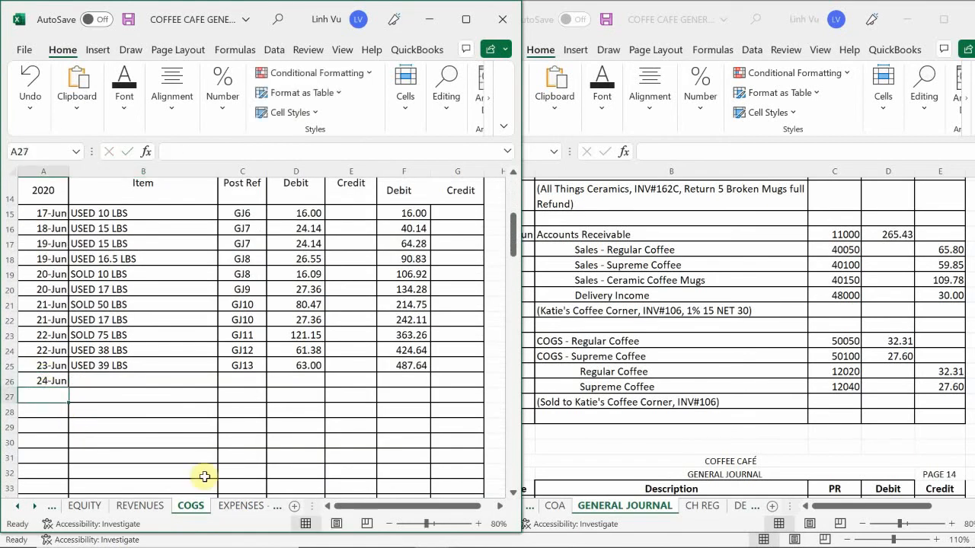
Enter the item "SOLD 20 LBS" in B26 and the post reference GJ13 in C26
key("Up")
key("Right")
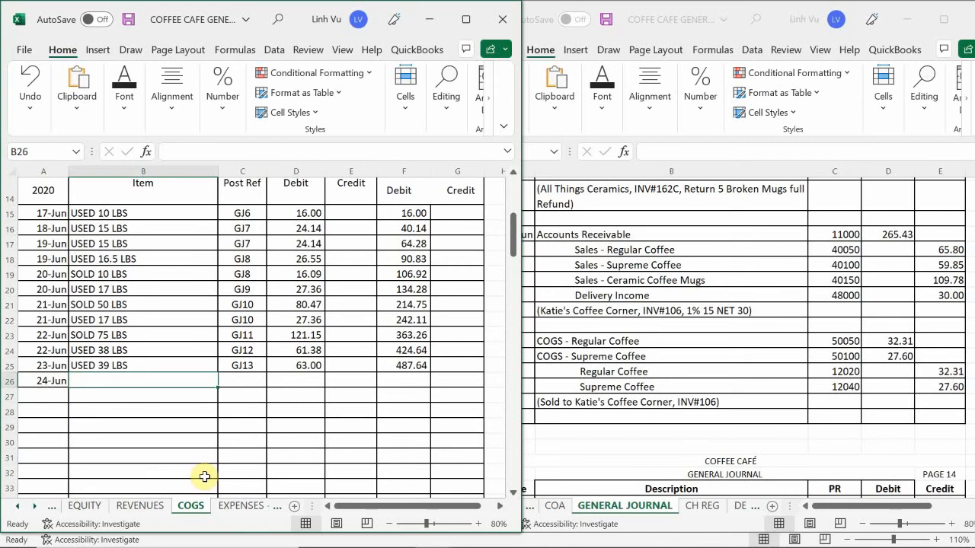
type("SOLD")
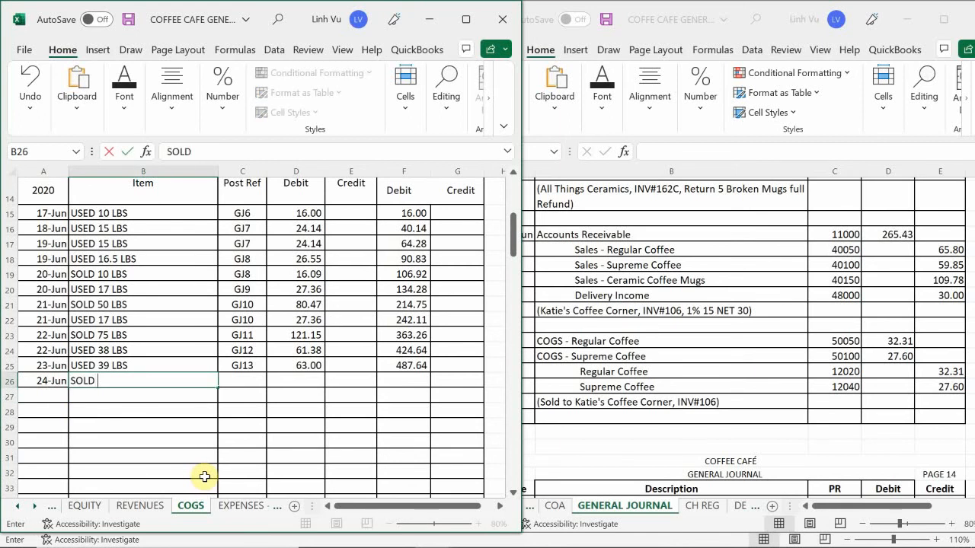
type(" 20 LBS")
key("Tab")
type("GK")
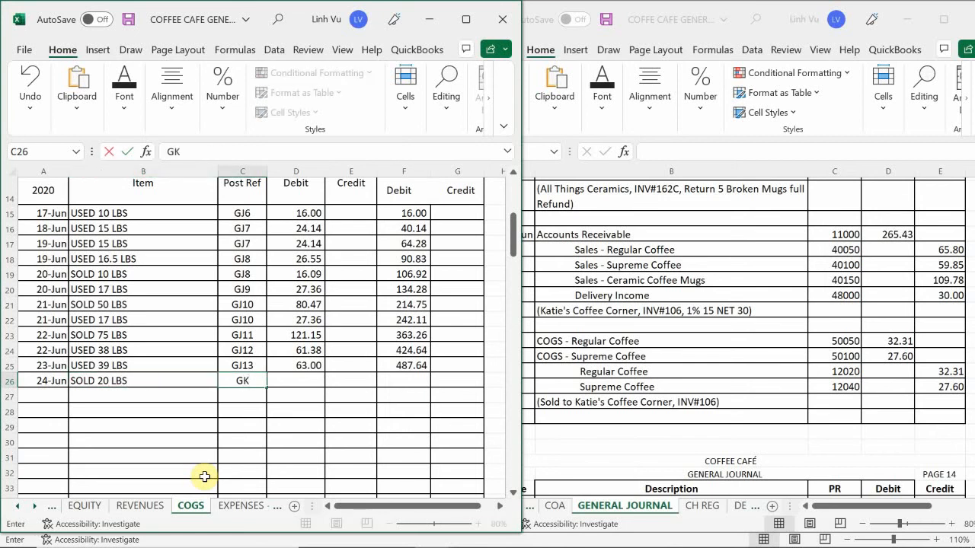
key("BackSpace")
type("J")
type("13")
key("Return")
Enter the 32.31 debit in D26 and extend the running balance formula from F25 to F26
key("Right")
key("Up")
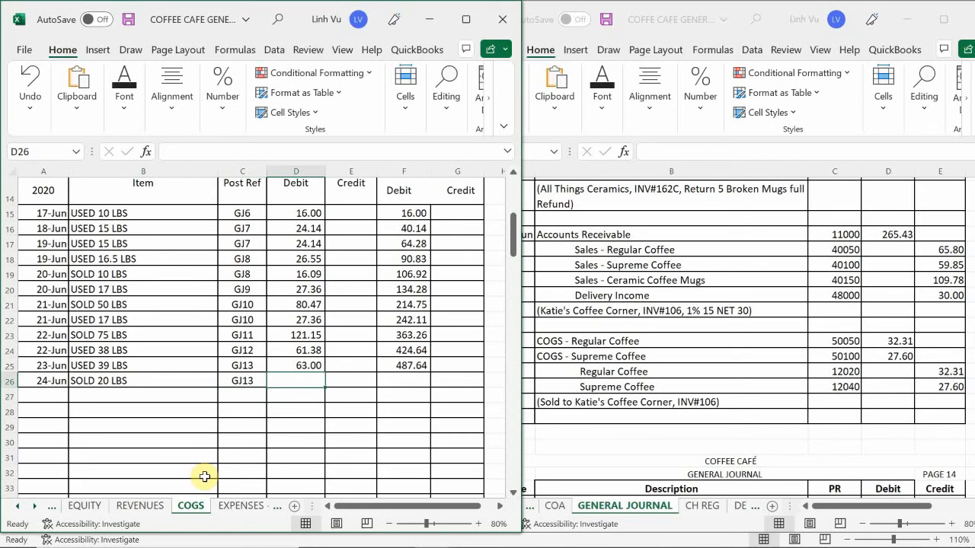
type("32.31")
key("Return")
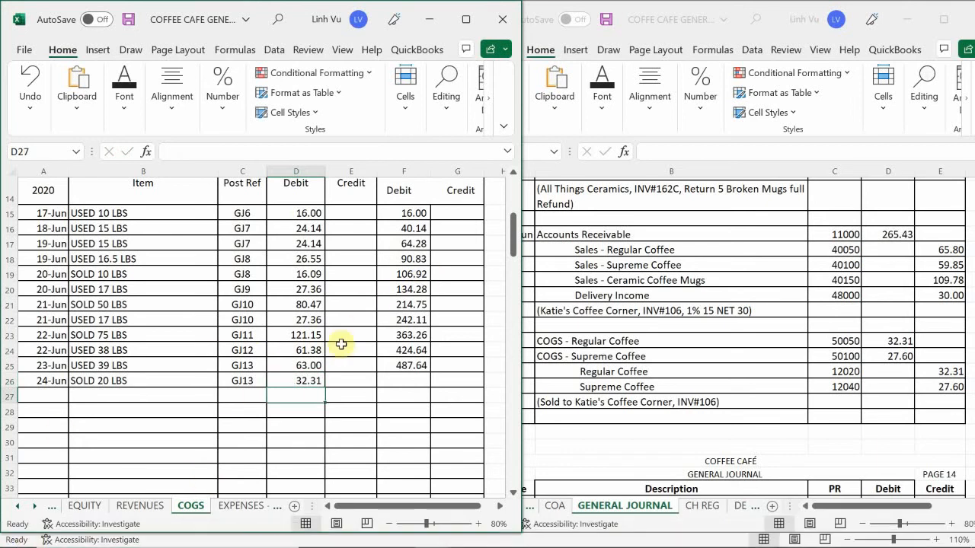
left_click(399, 365)
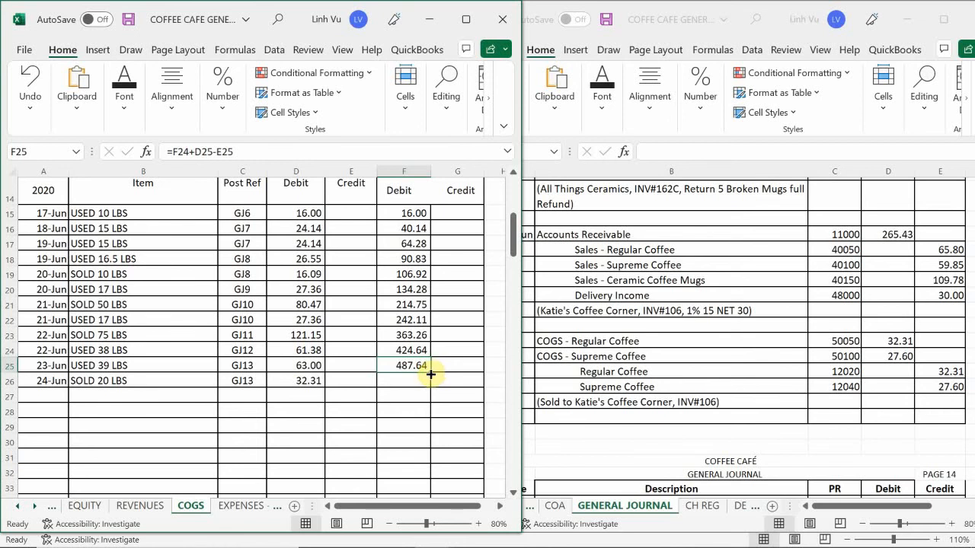
left_click_drag(430, 374, 432, 389)
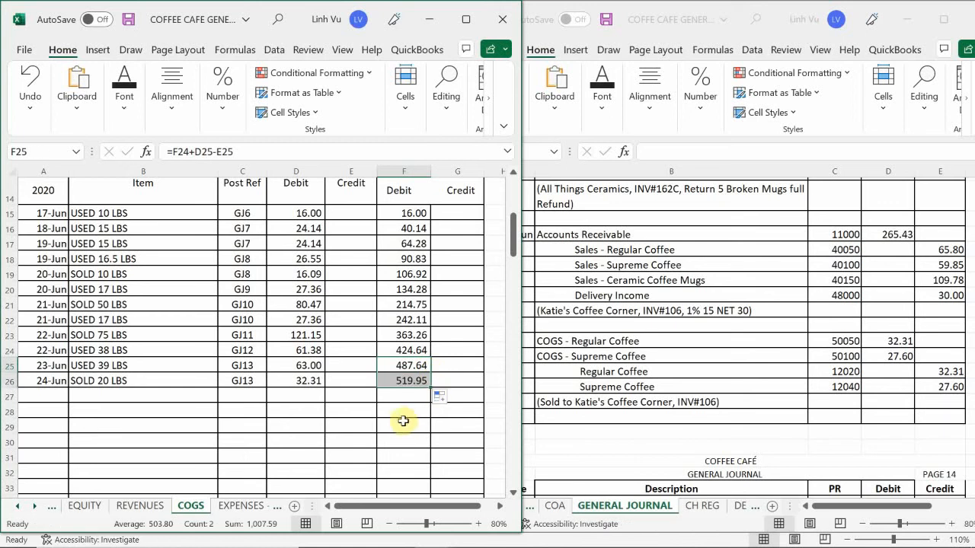
Enter the date 6/24 in A58 of the COGS – Supreme Coffee account
left_click(357, 363)
scroll(358, 362, "down", 7)
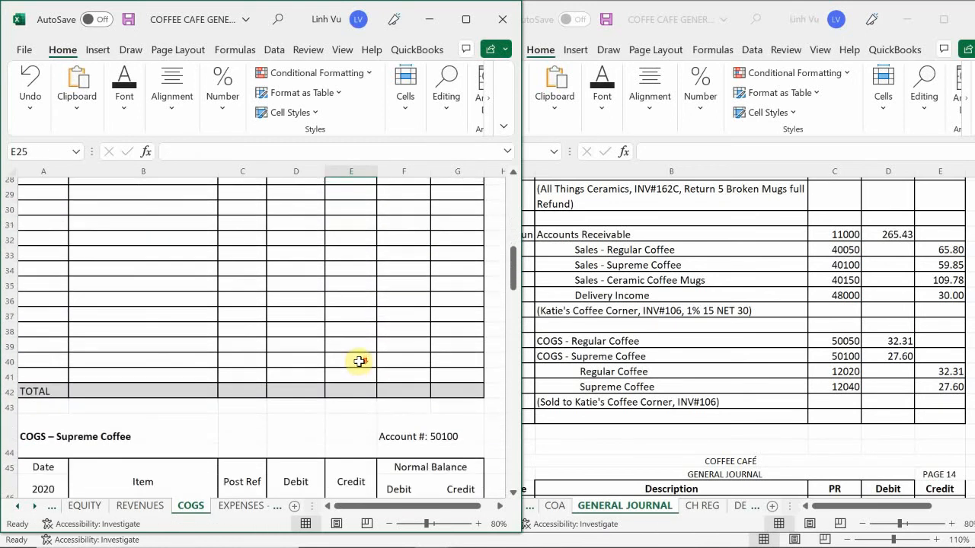
scroll(359, 362, "down", 3)
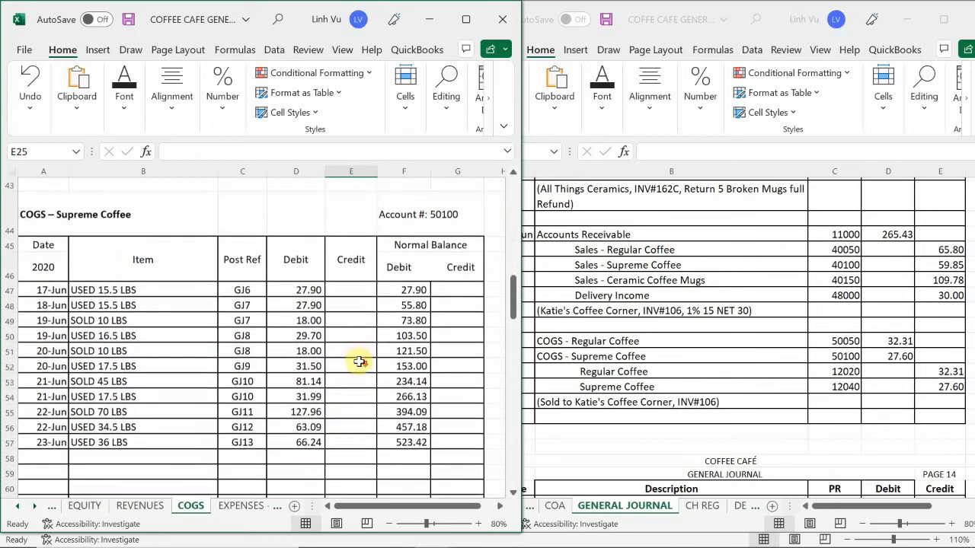
scroll(92, 366, "down", 2)
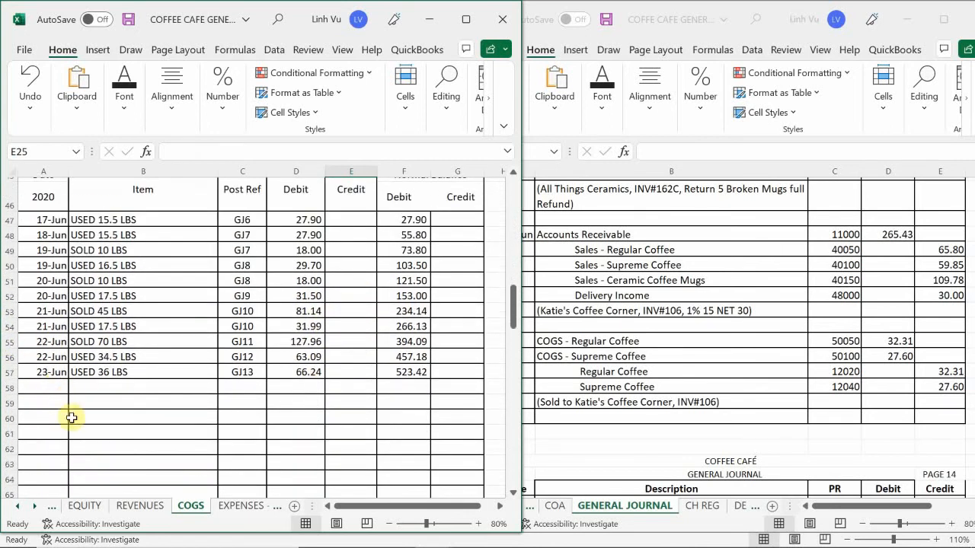
left_click(41, 388)
type("6/24")
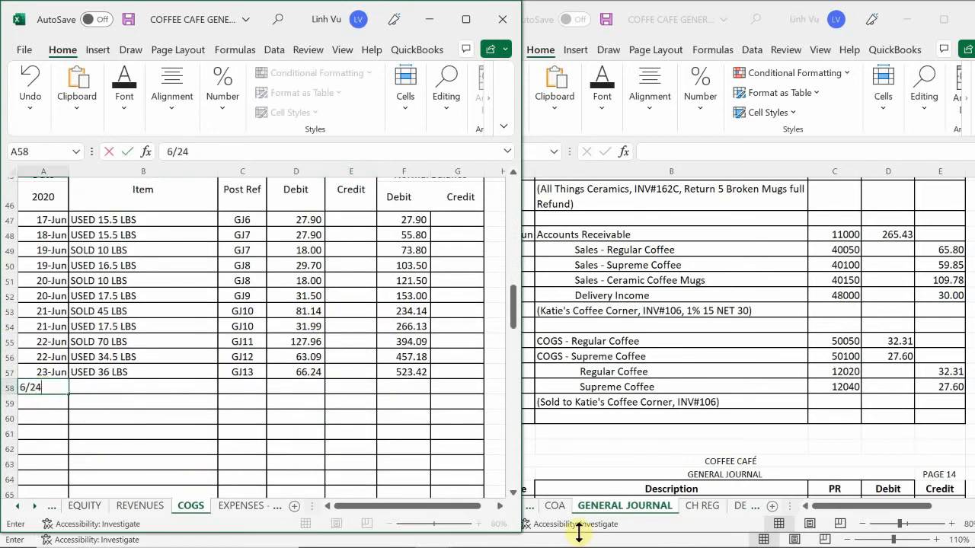
key("Return")
Enter the item "SOLD 15 LBS" in B58 and the post reference GJ13 in C58
key("Up")
key("Right")
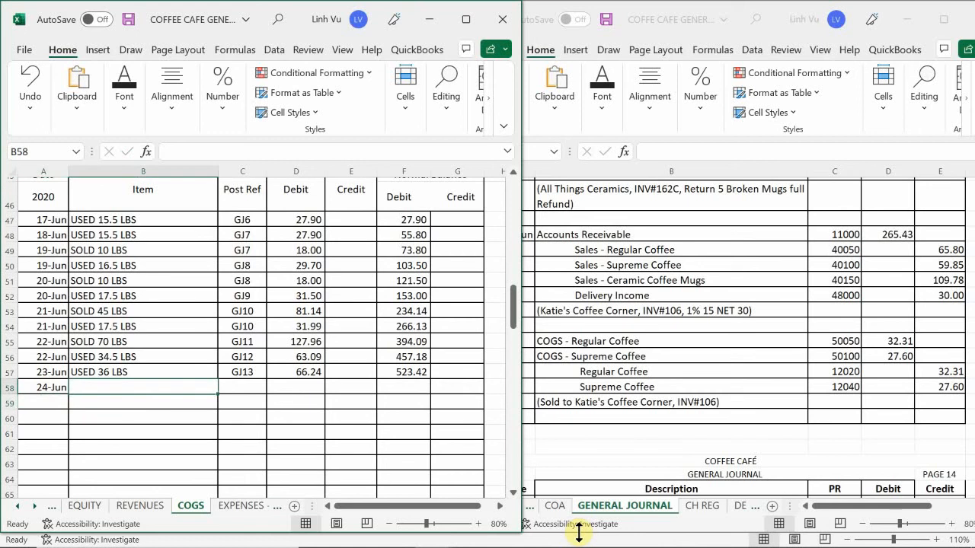
type("SOLD")
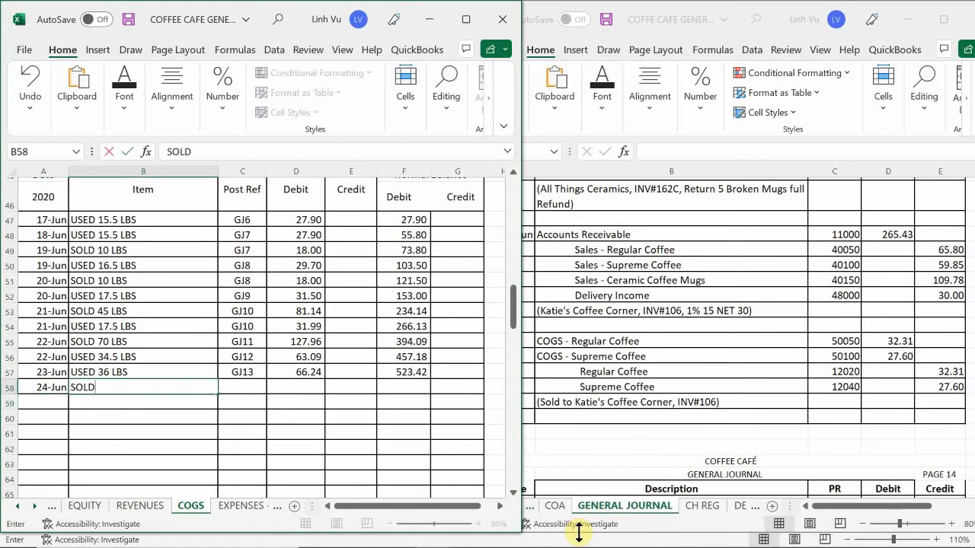
type(" 15 LBS")
key("ctrl+Return")
key("Right")
type("GJ13")
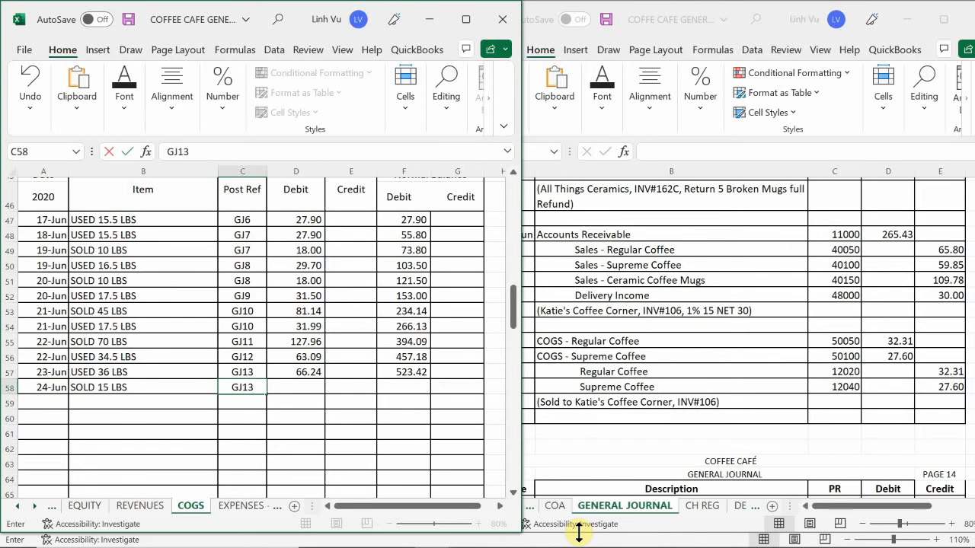
Enter the 27.60 debit in D58 and extend the running balance formula from F57 to F58
key("Right")
type("27")
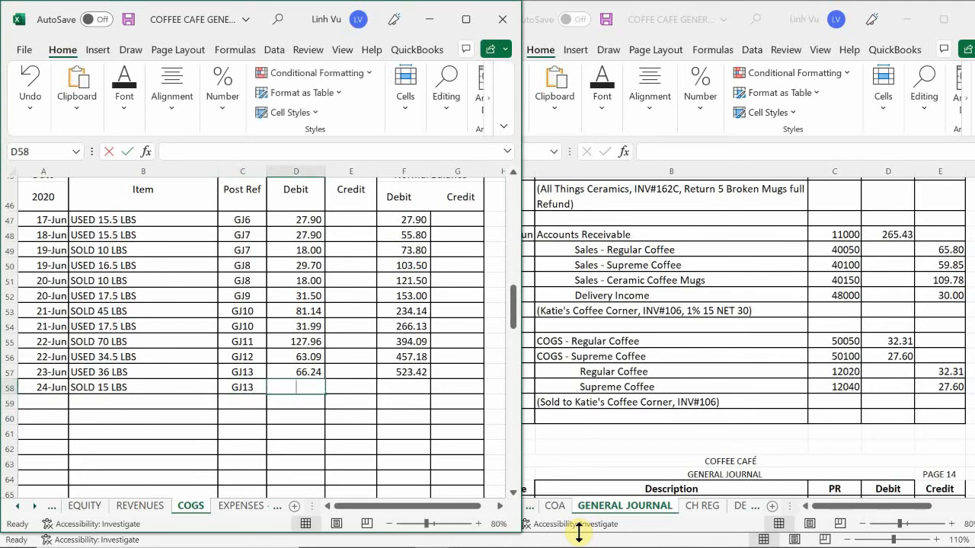
type(".60")
key("Return")
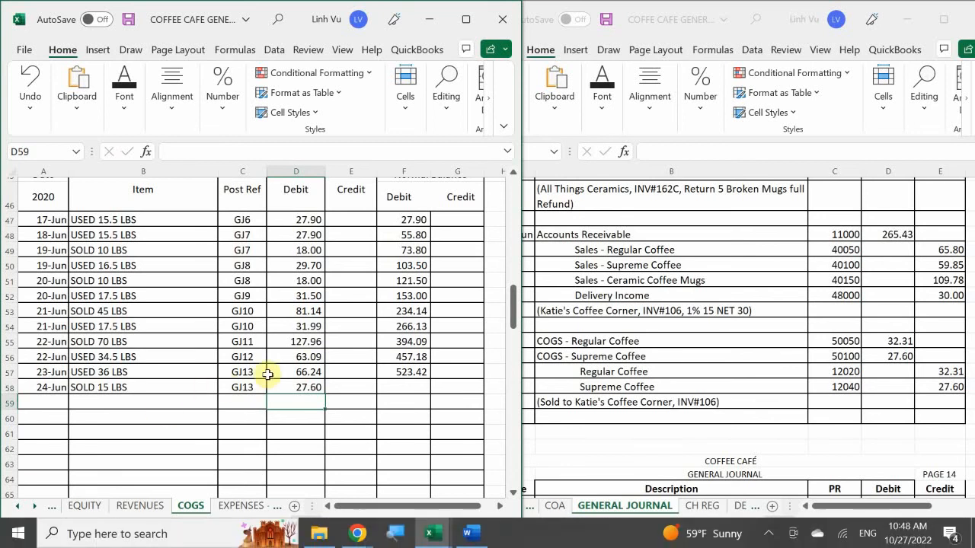
left_click(387, 372)
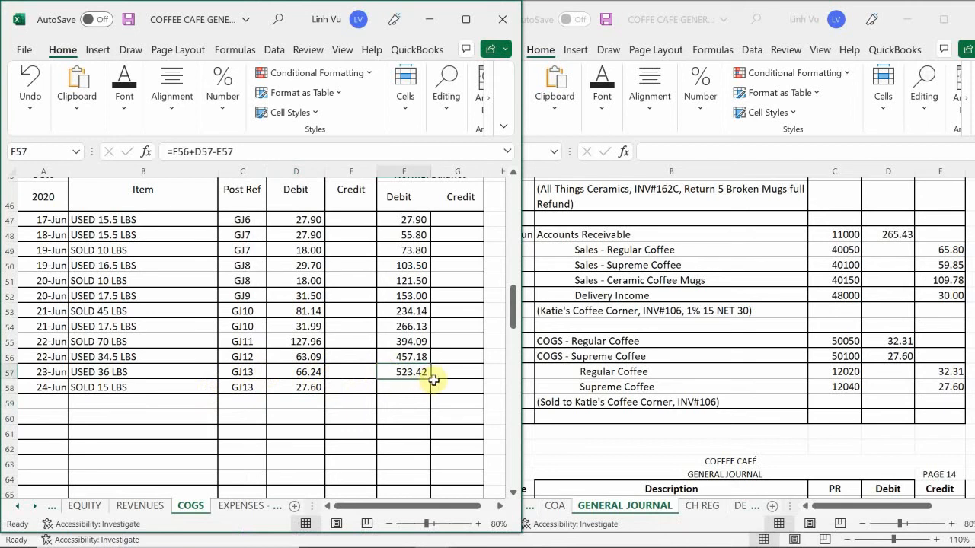
left_click_drag(428, 379, 425, 396)
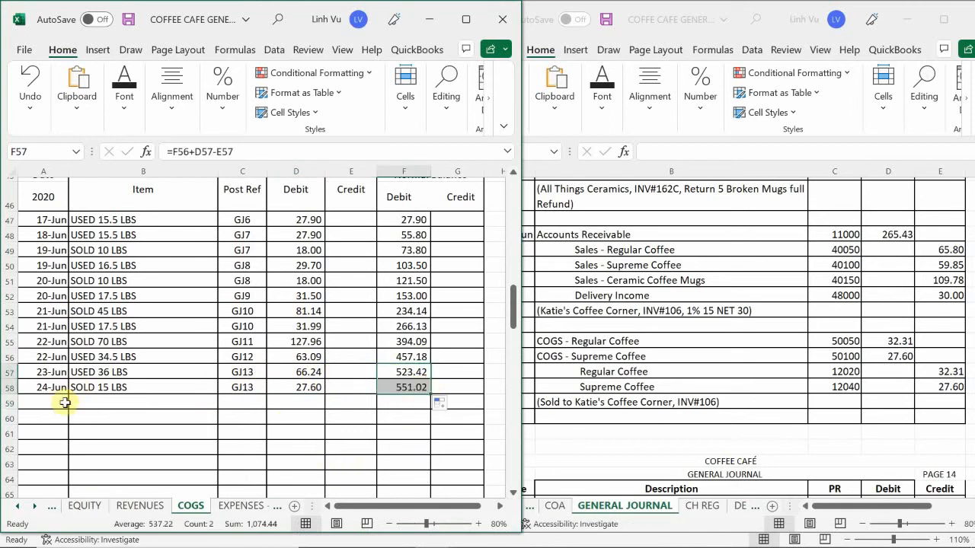
On the ASSETS sheet, enter the date 6/24 in A222 of the Regular Coffee account
left_click(12, 506)
left_click(84, 506)
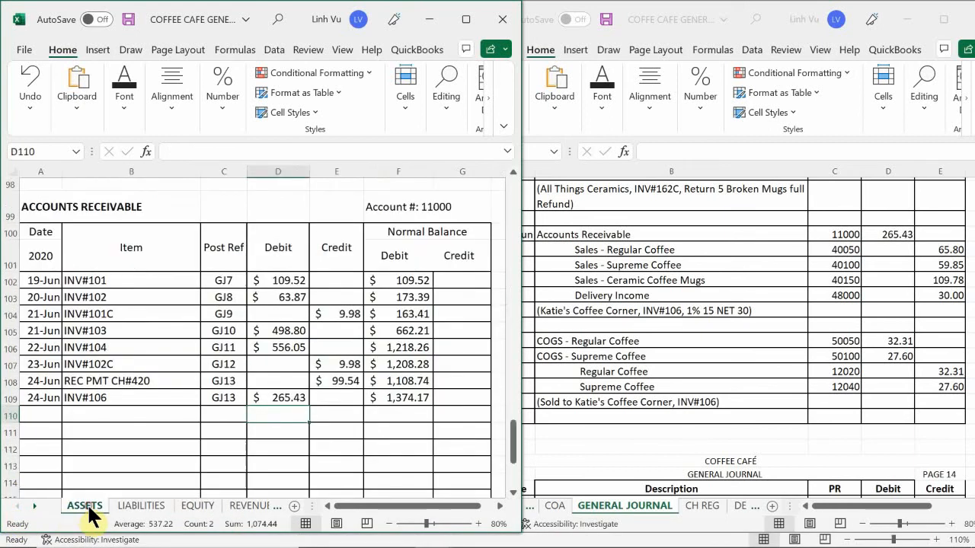
left_click(144, 380)
scroll(144, 381, "down", 8)
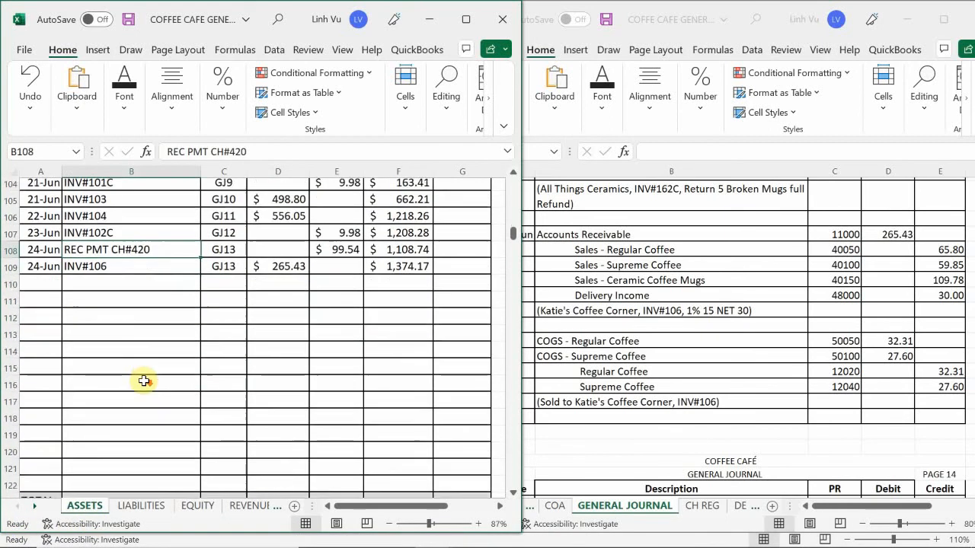
scroll(144, 380, "down", 12)
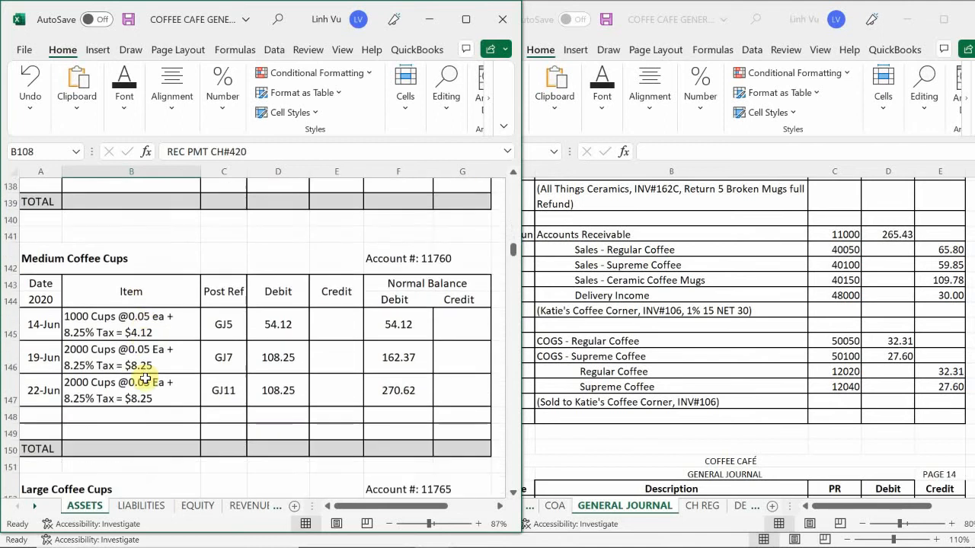
scroll(145, 378, "down", 8)
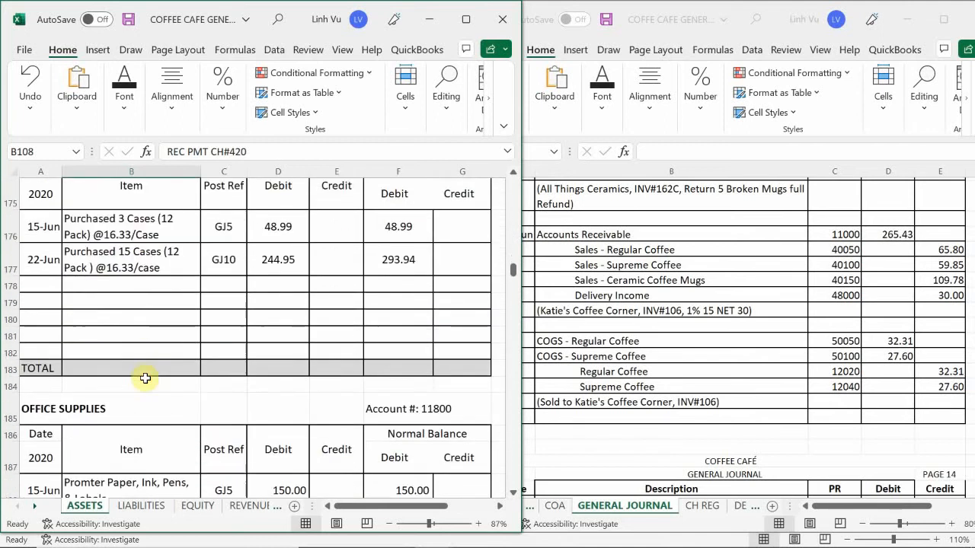
scroll(145, 378, "down", 6)
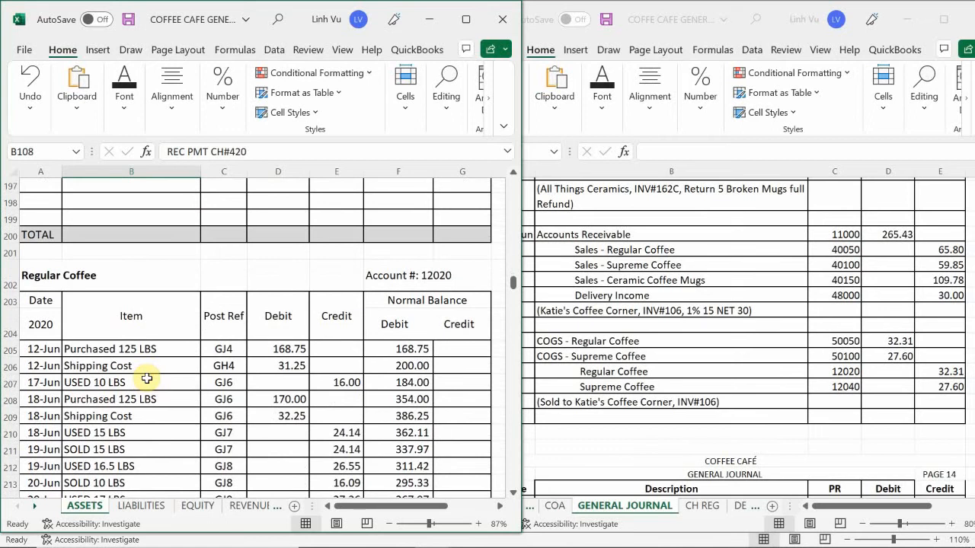
scroll(146, 379, "down", 5)
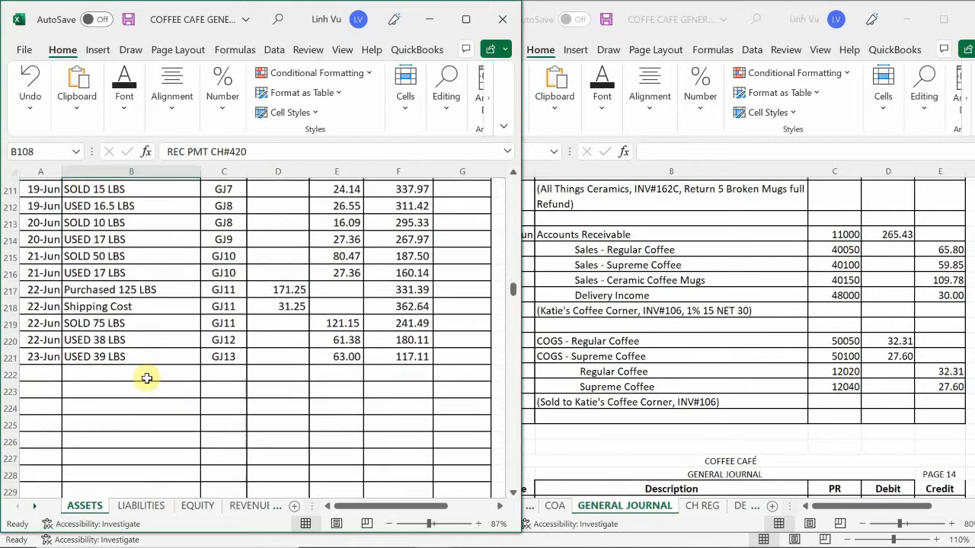
left_click(34, 369)
type("6")
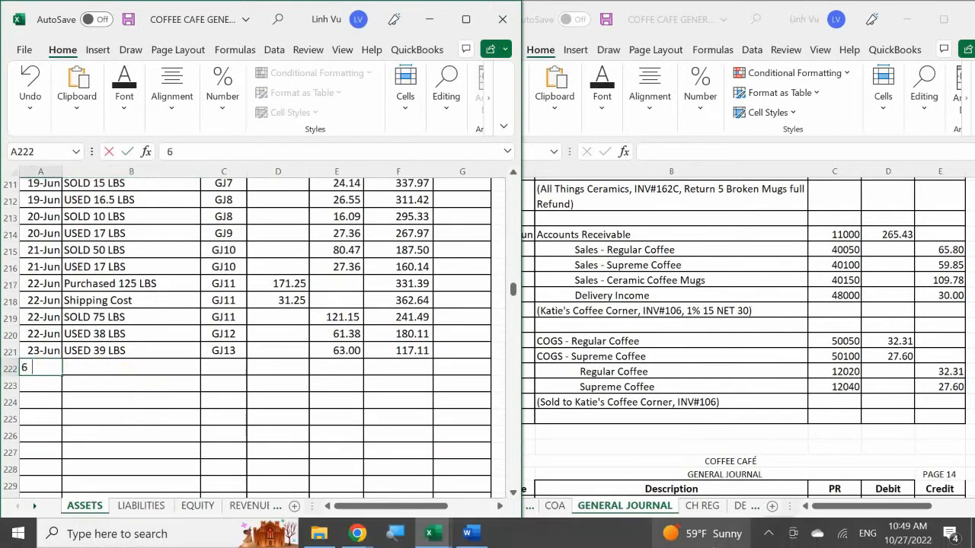
type("/24")
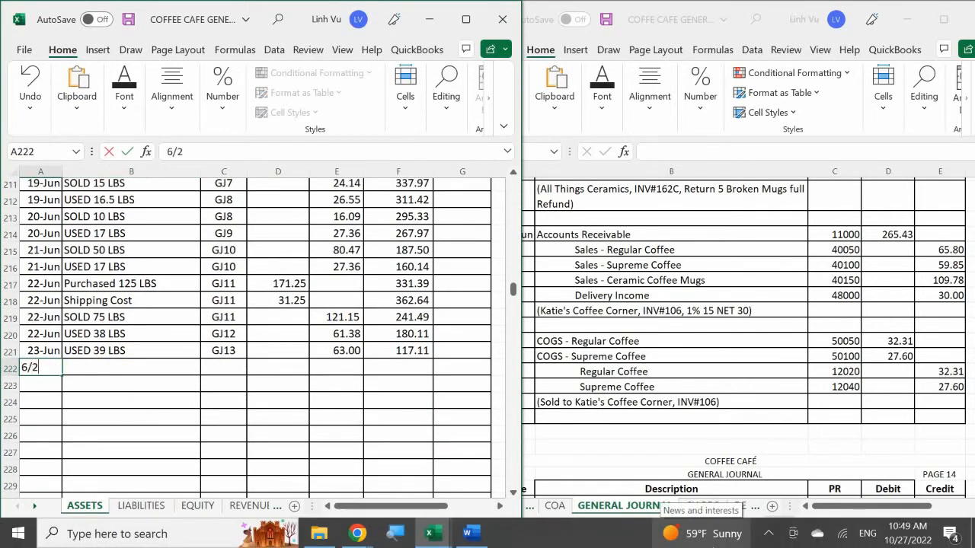
key("Return")
Enter the item "SOLD 20 LBS" in B222 and the post reference GJ13 in C222 of the Regular Coffee account
key("Up")
key("Right")
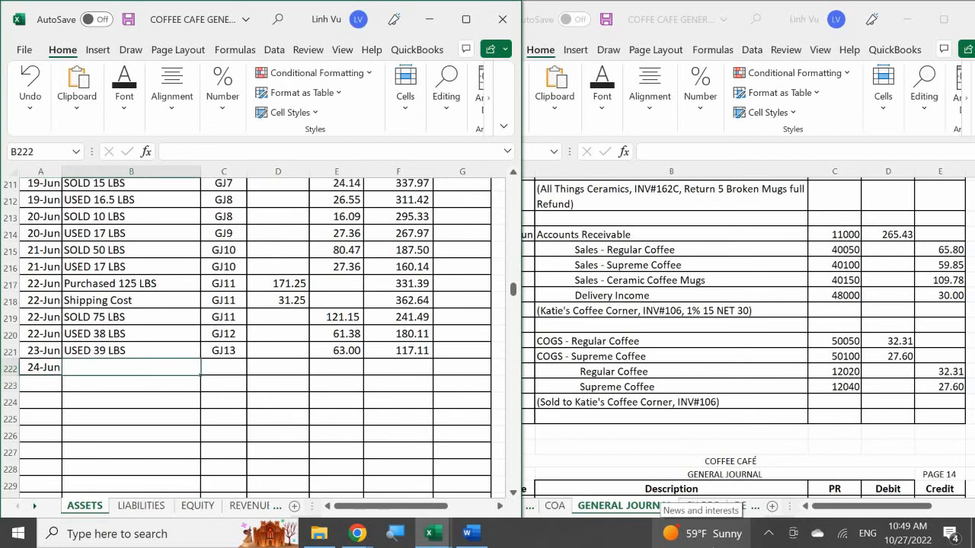
type("SOLD 20 LBS")
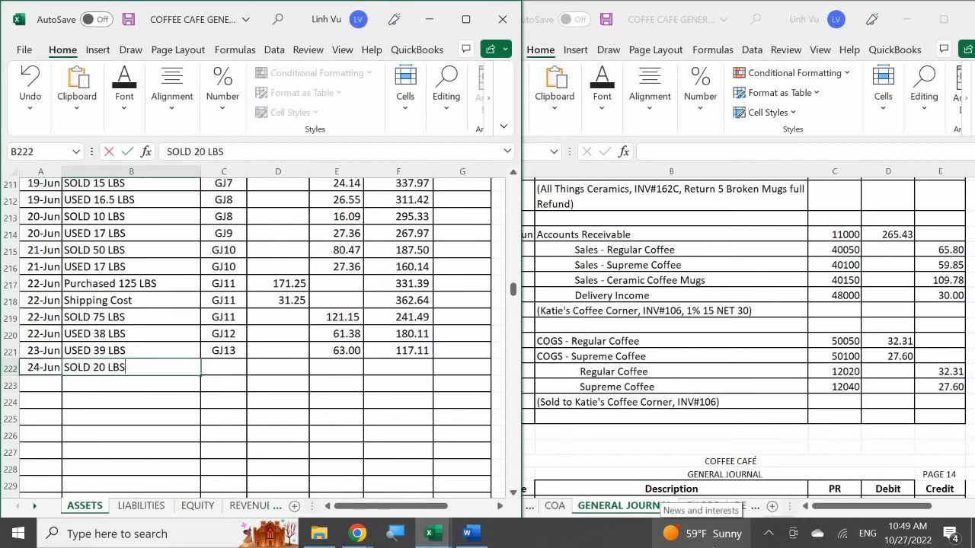
key("Tab")
type("GK")
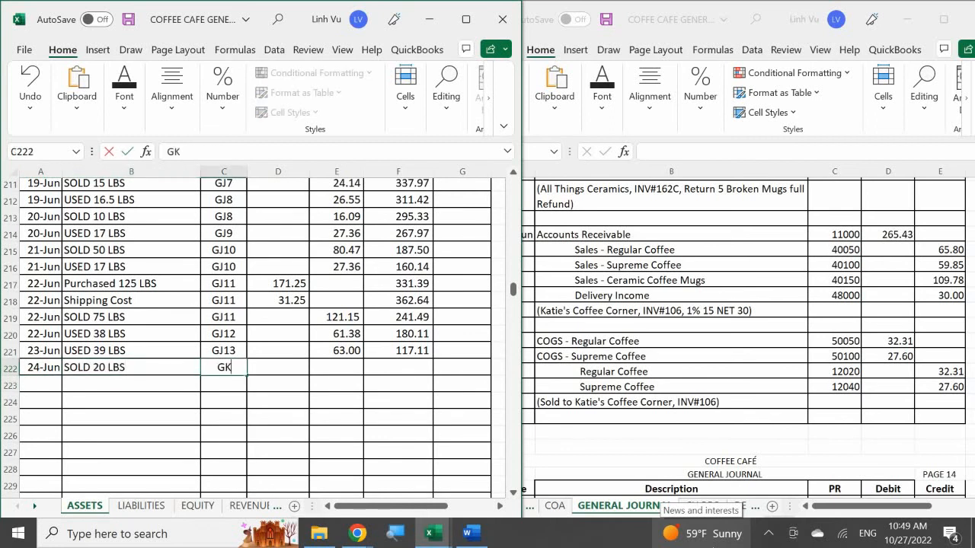
key("BackSpace")
type("J13")
key("Return")
Enter the 32.31 credit in E222 and extend the running balance formula from F221 to F222
key("Right")
key("Up")
key("Right")
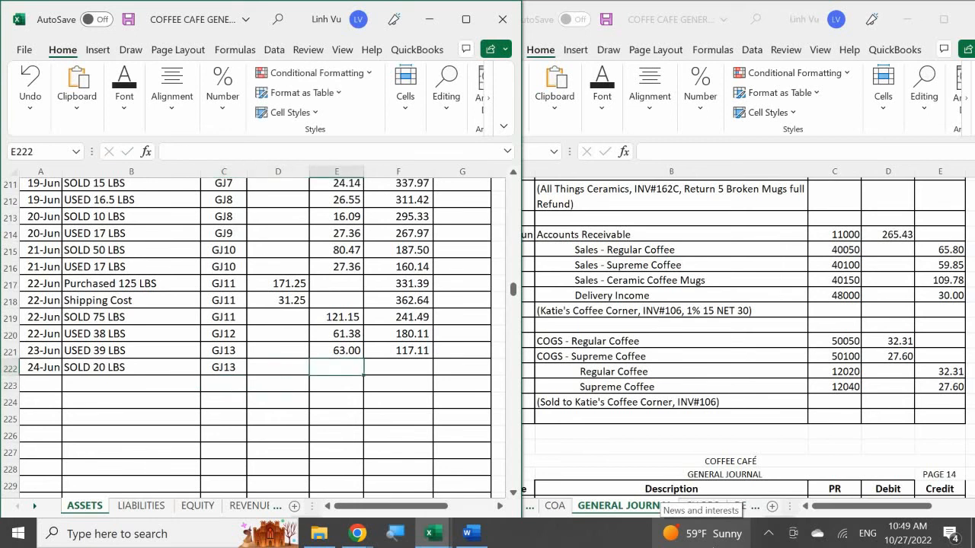
type("32.31")
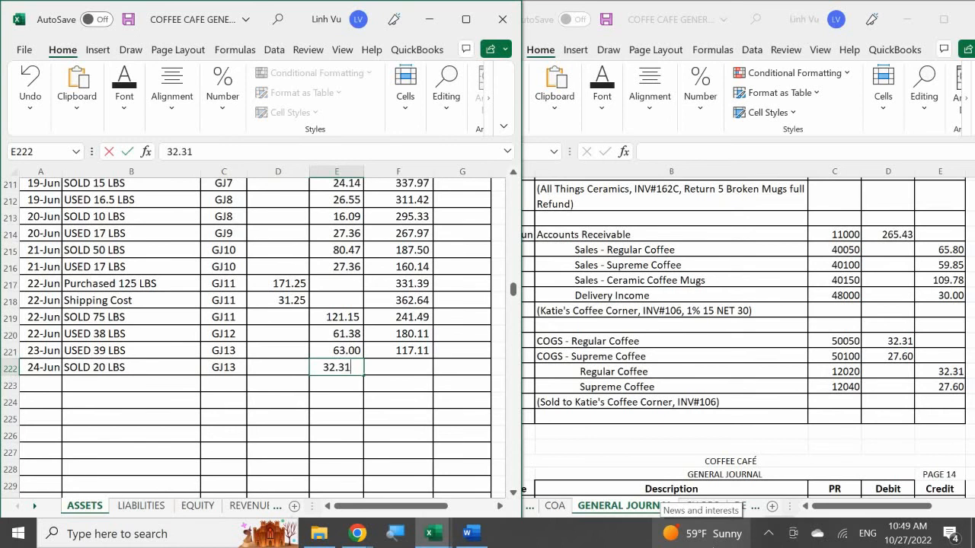
key("Return")
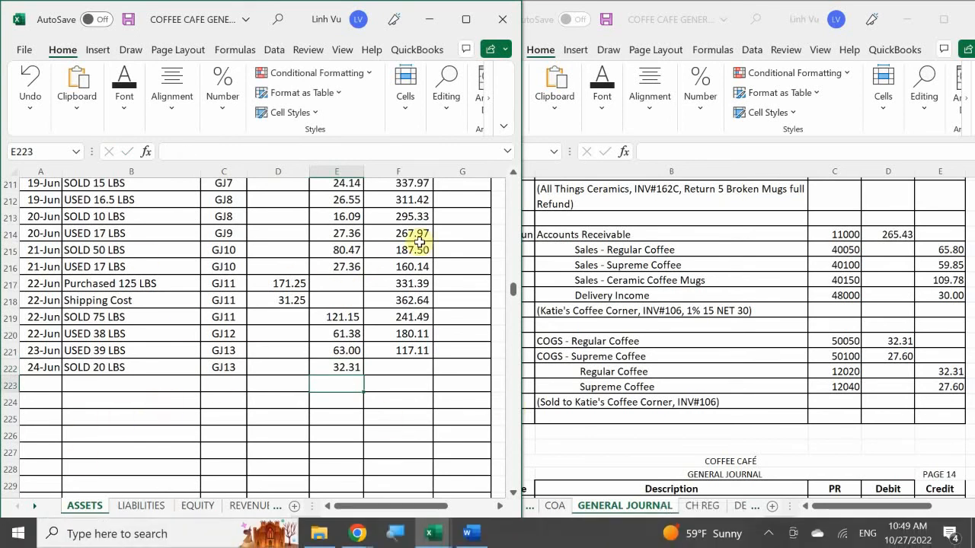
left_click(398, 349)
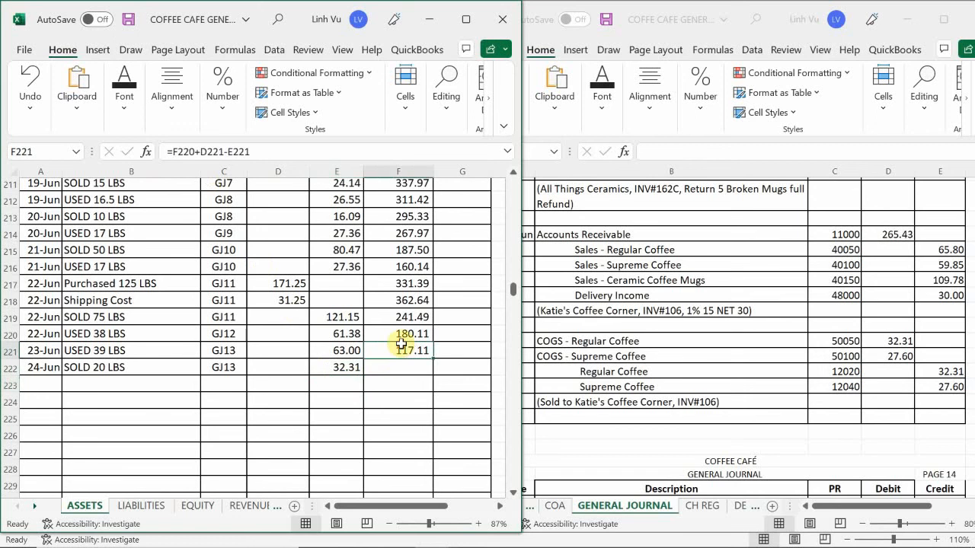
left_click_drag(431, 358, 432, 375)
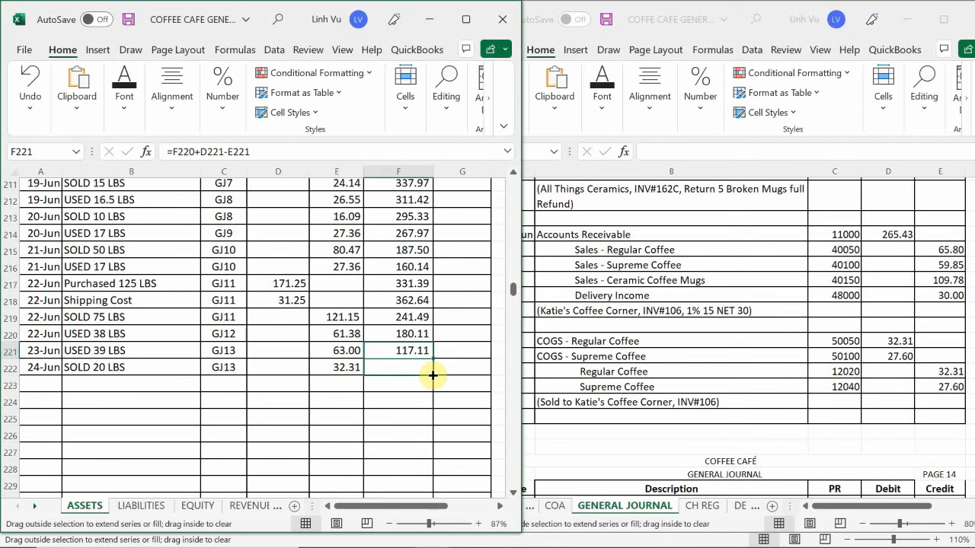
Fill the Regular Coffee running balance into F222 and compare it with the inventory workbook's REG COFFEE sheet
left_click_drag(433, 374, 433, 375)
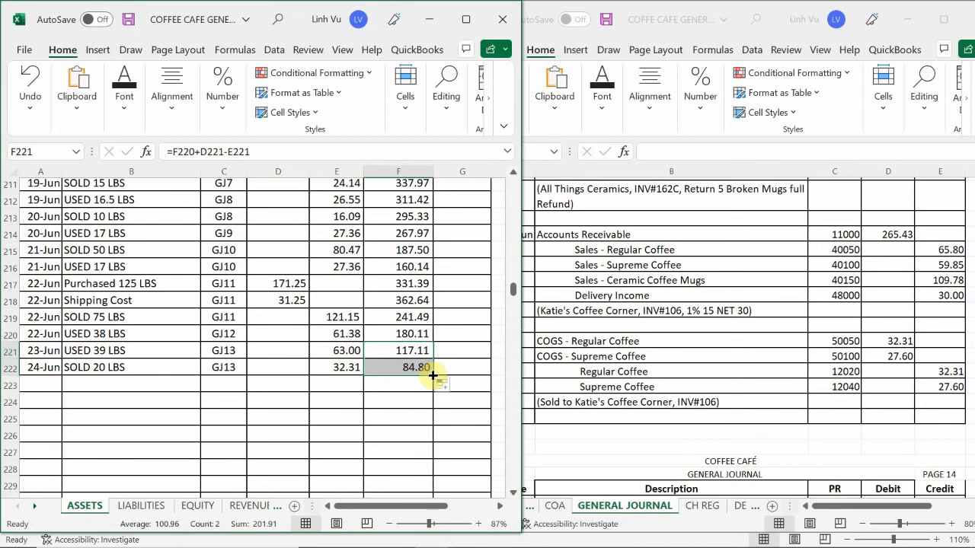
left_click(433, 535)
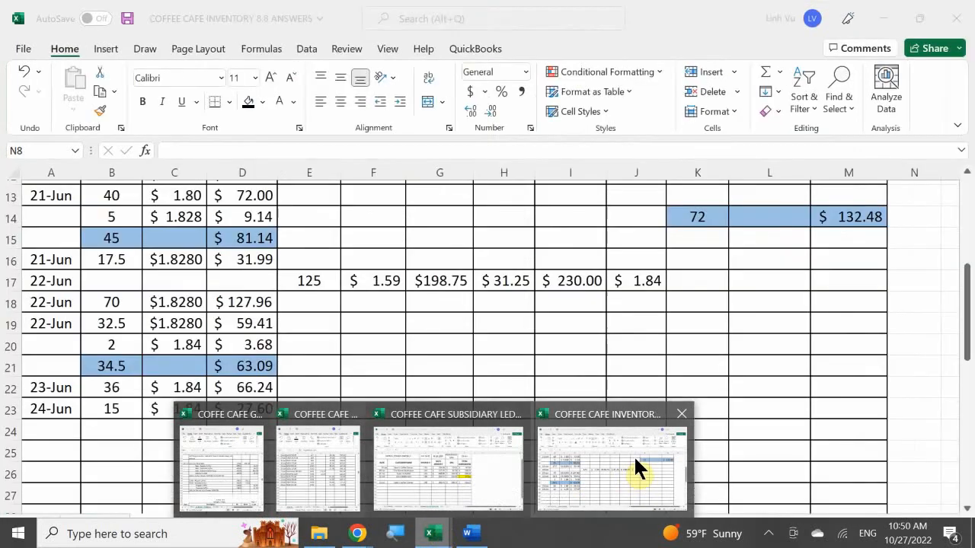
left_click(633, 456)
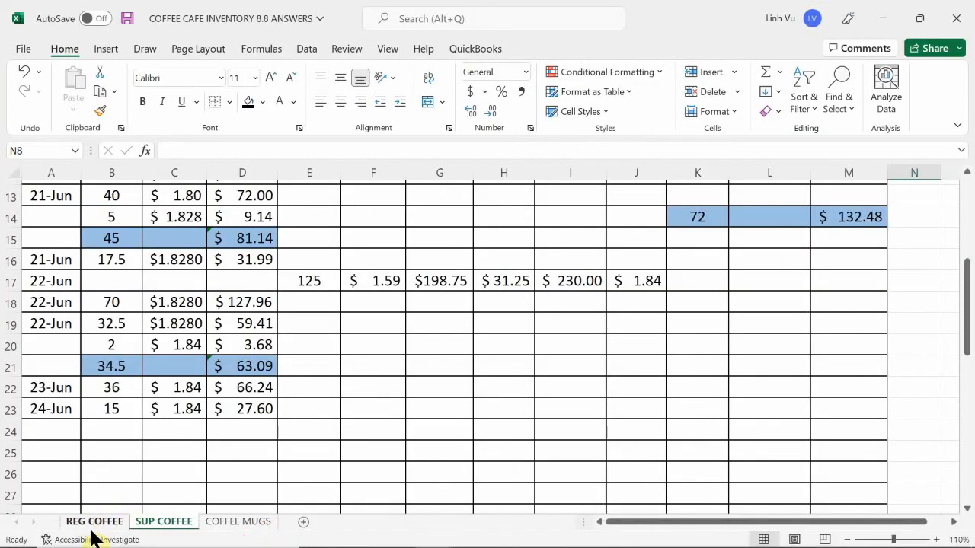
left_click(95, 523)
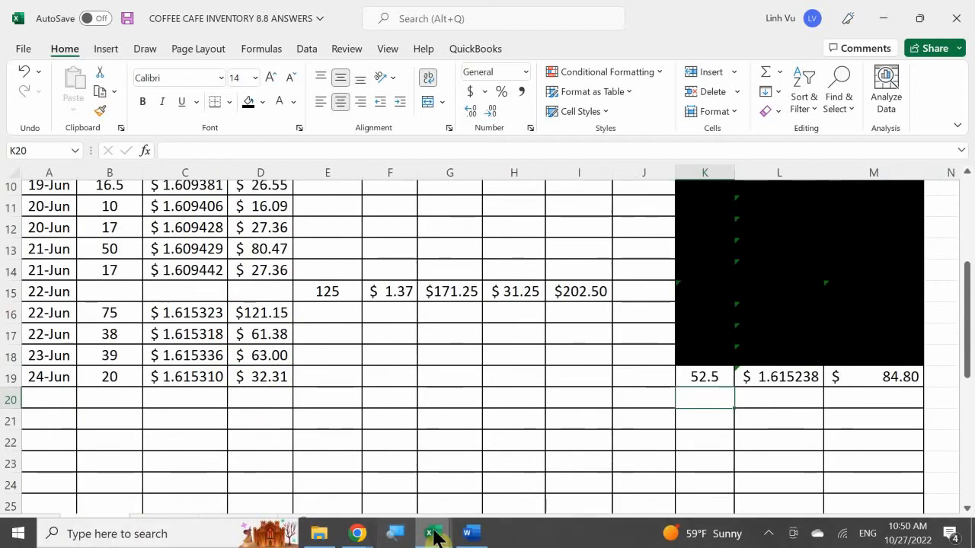
left_click(430, 532)
left_click(240, 460)
left_click(430, 533)
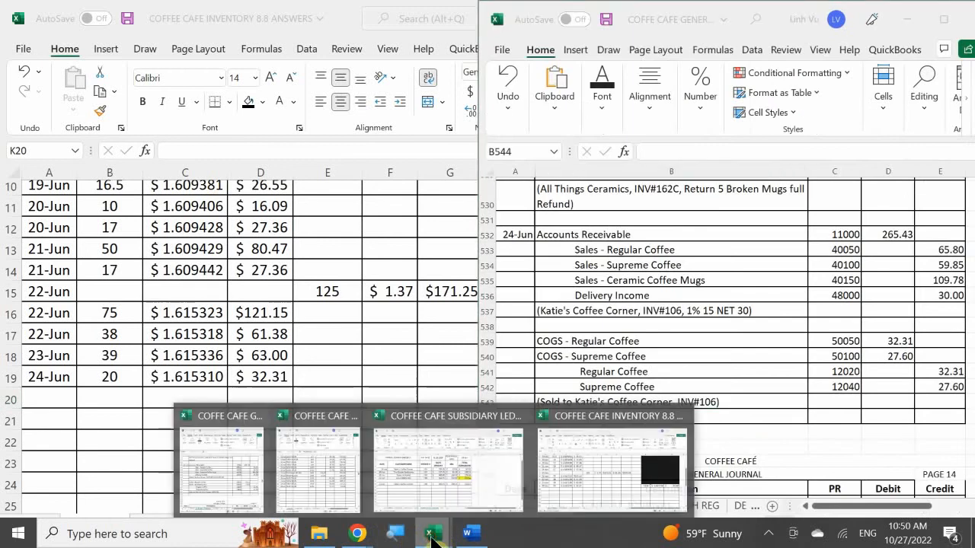
left_click(329, 486)
mouse_move(434, 537)
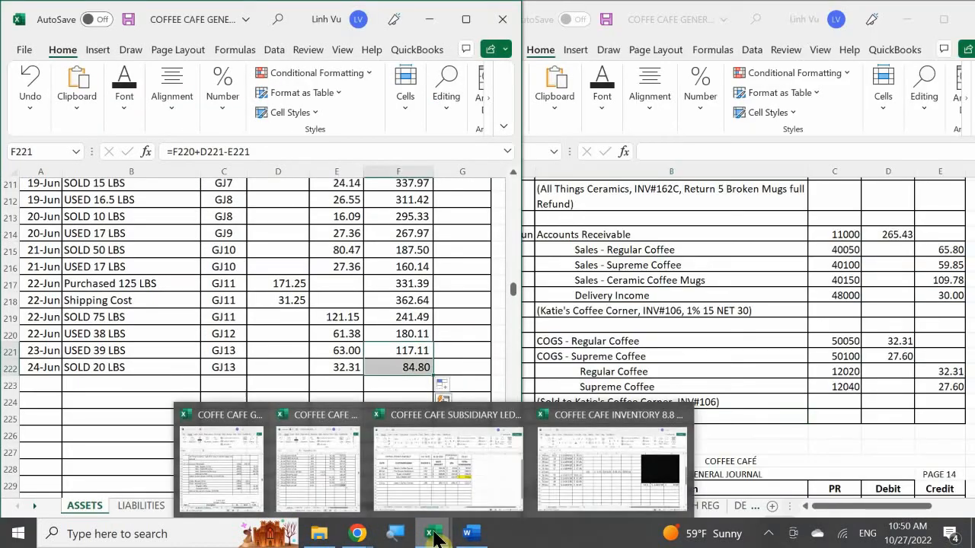
On the ASSETS sheet, enter the date 6/24 in A267 of the Supreme Coffee account
left_click(294, 298)
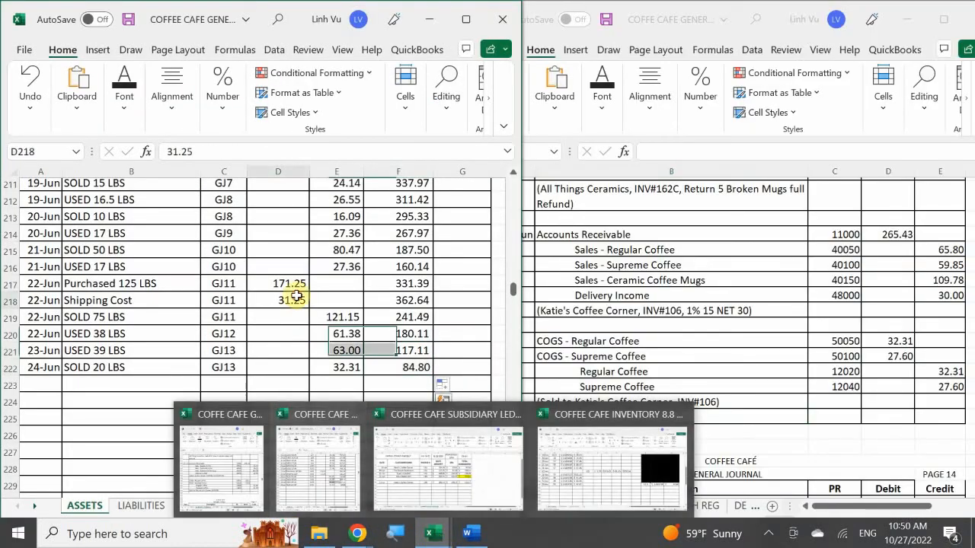
scroll(130, 358, "down", 3)
scroll(122, 376, "down", 9)
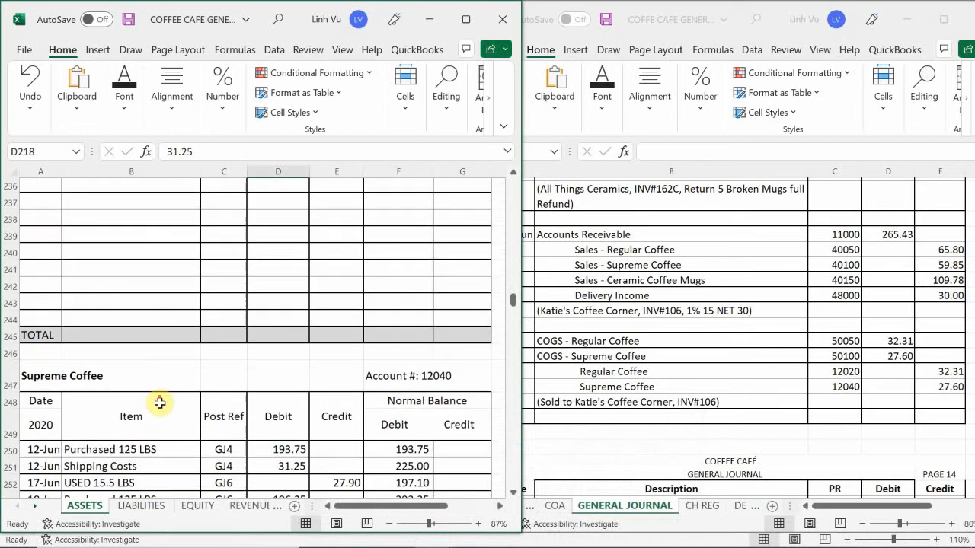
scroll(106, 416, "down", 3)
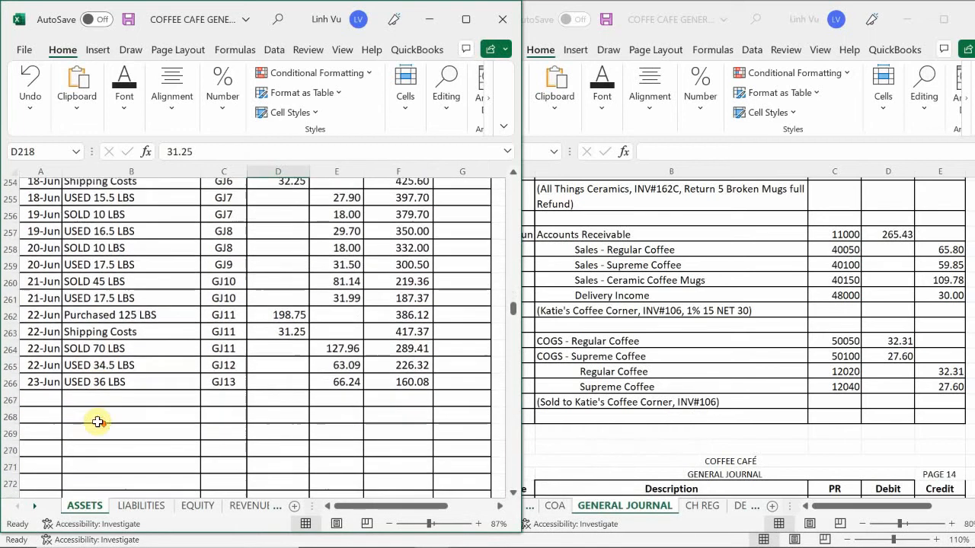
left_click(52, 398)
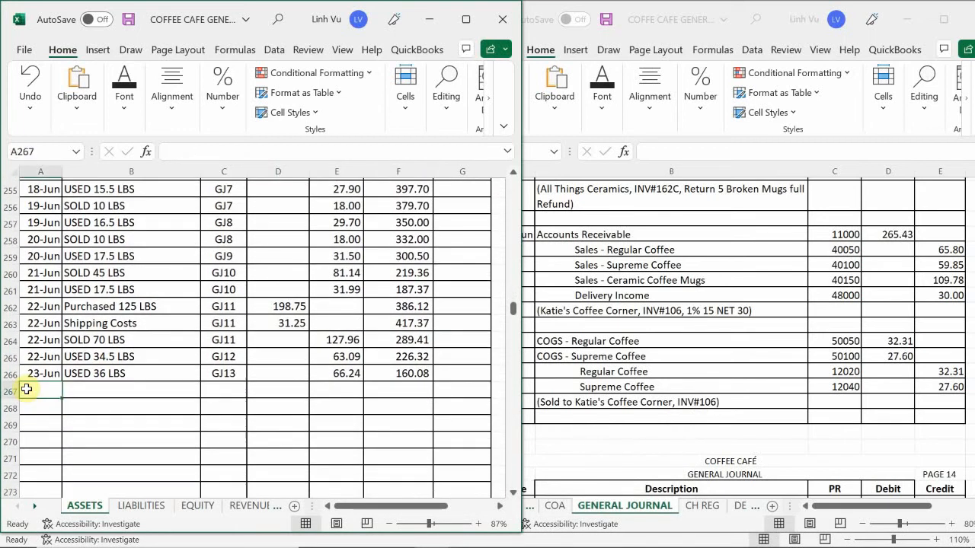
type("6/24")
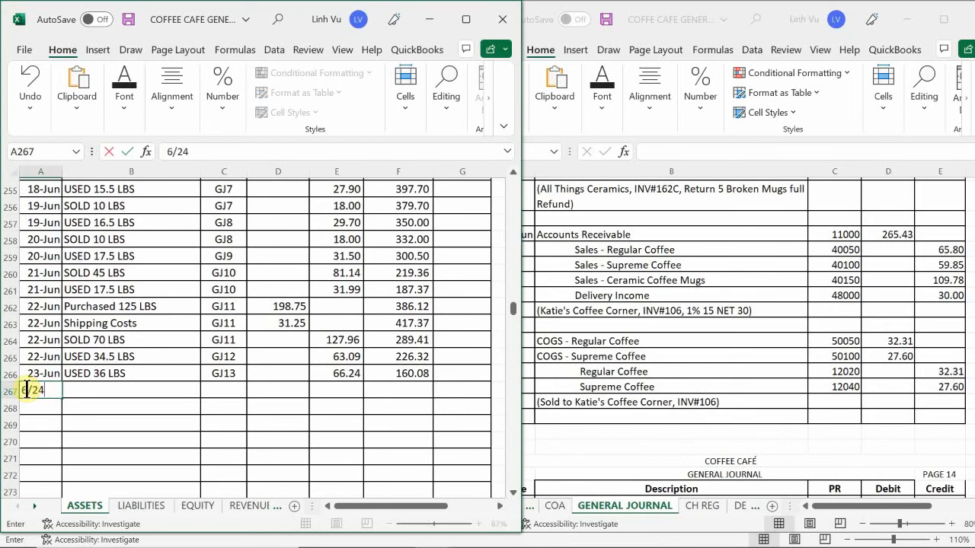
key("Return")
Enter the item "SOLD 15 LBS" in B267 and the post reference GJ13 in C267 of the Supreme Coffee account
key("Right")
key("Up")
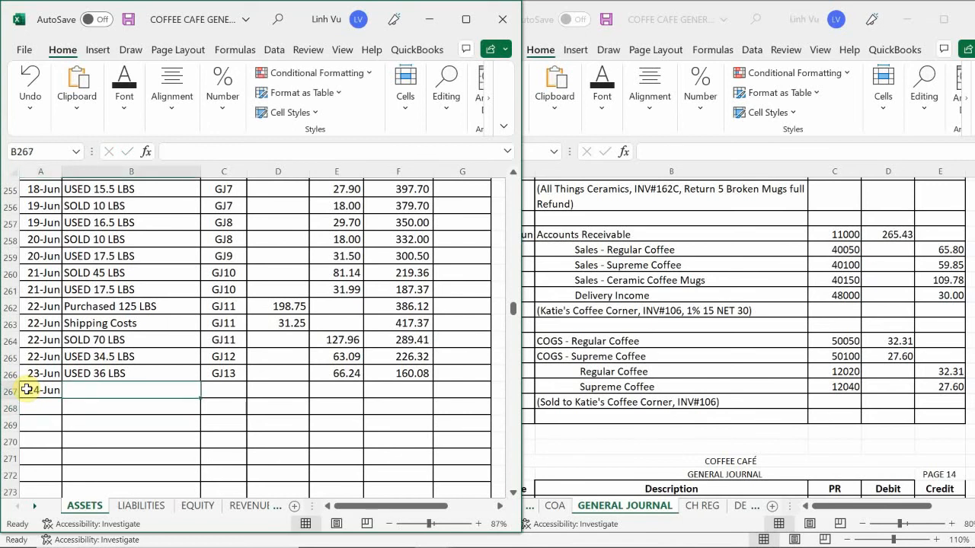
type("SOL")
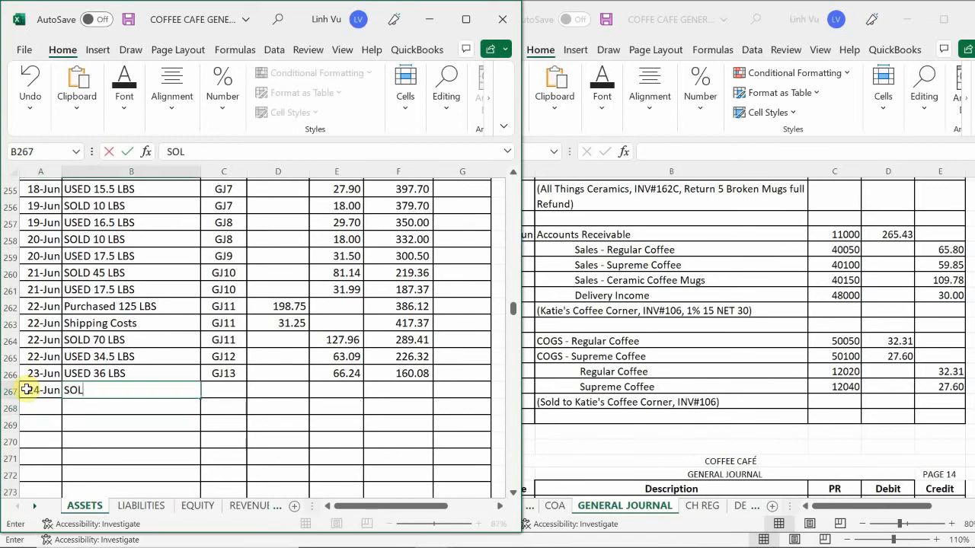
type("D 15 LBS")
key("Tab")
type("GJ")
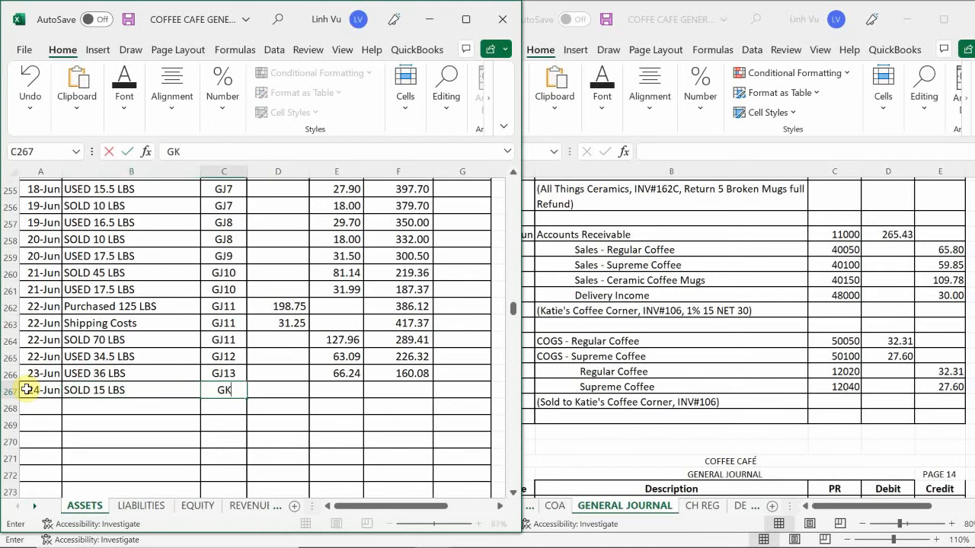
key("BackSpace")
type("J13")
key("Return")
Enter the 27.60 credit in E267 and extend the running balance formula from F266 to F267
key("Right")
key("Up")
key("Right")
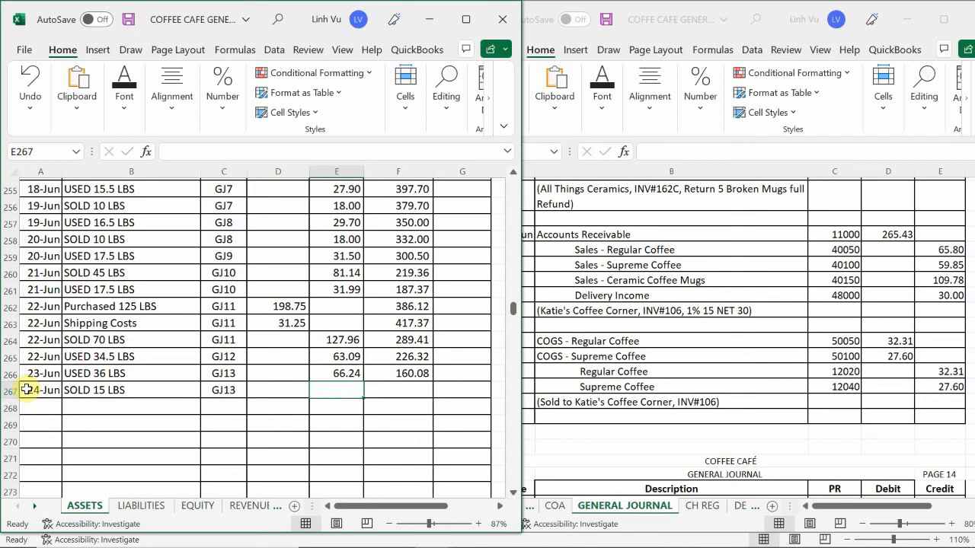
type("27.60")
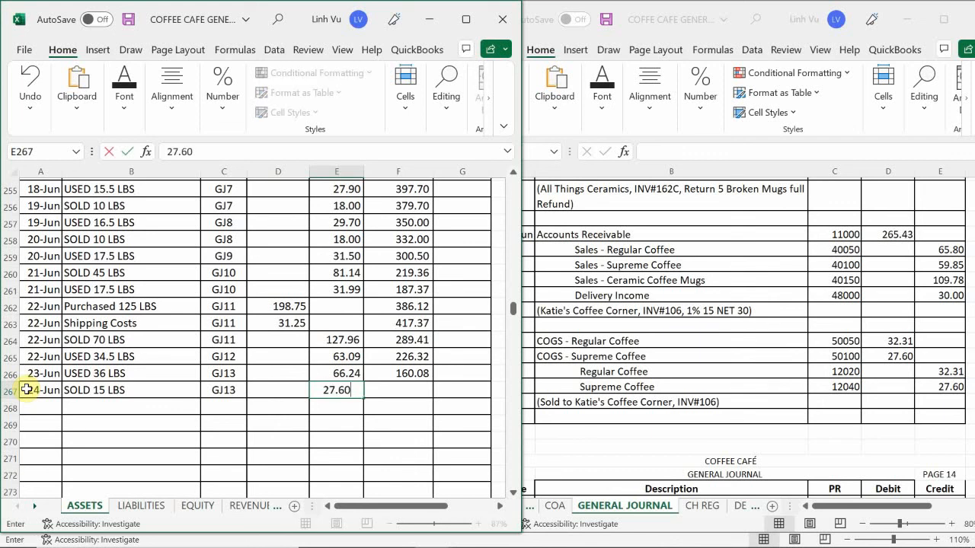
key("Return")
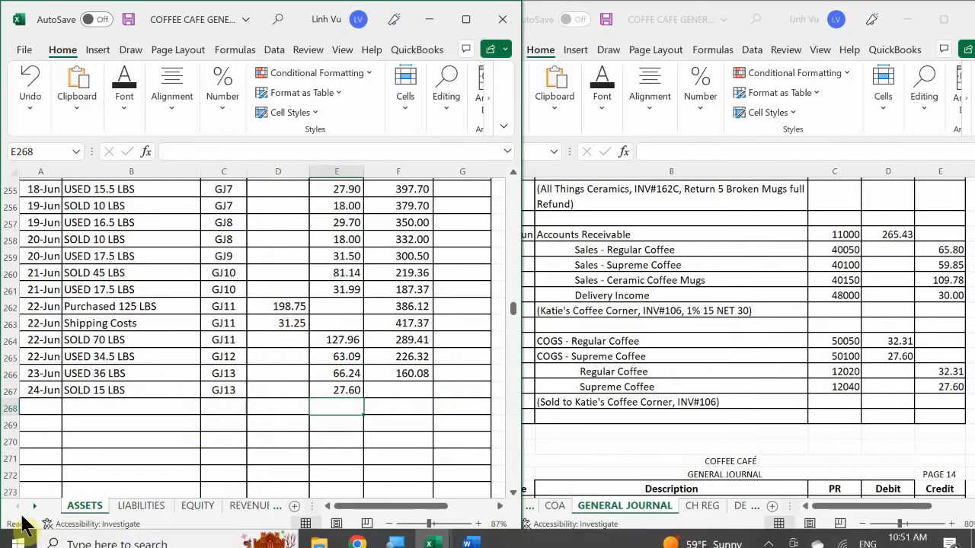
left_click(382, 373)
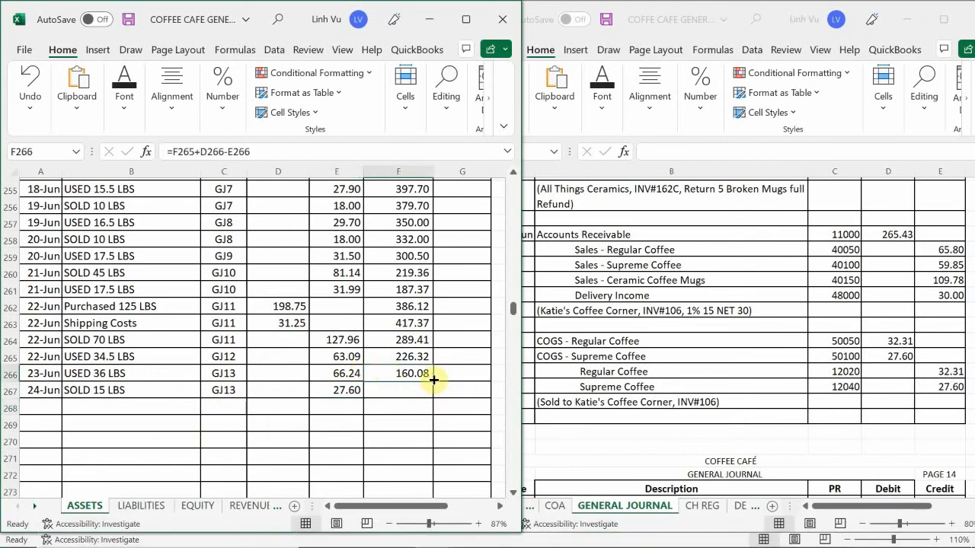
left_click_drag(433, 380, 430, 398)
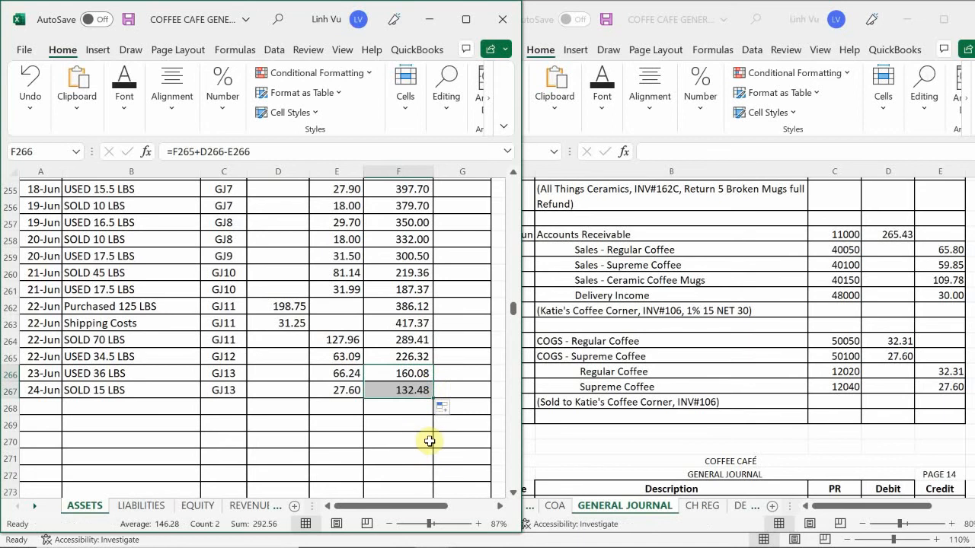
Compare the Supreme Coffee ledger balance with the inventory workbook's SUP COFFEE sheet
mouse_move(438, 543)
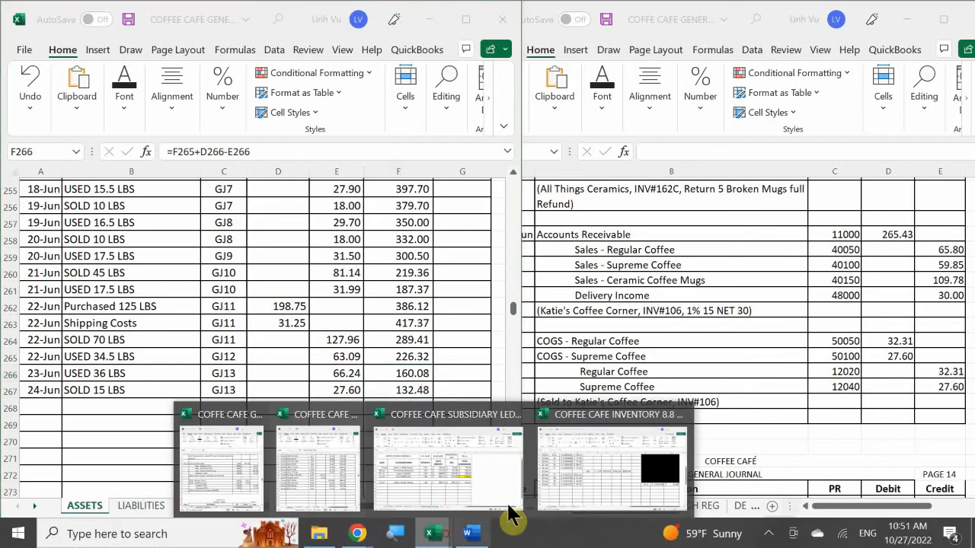
left_click(552, 478)
left_click(161, 522)
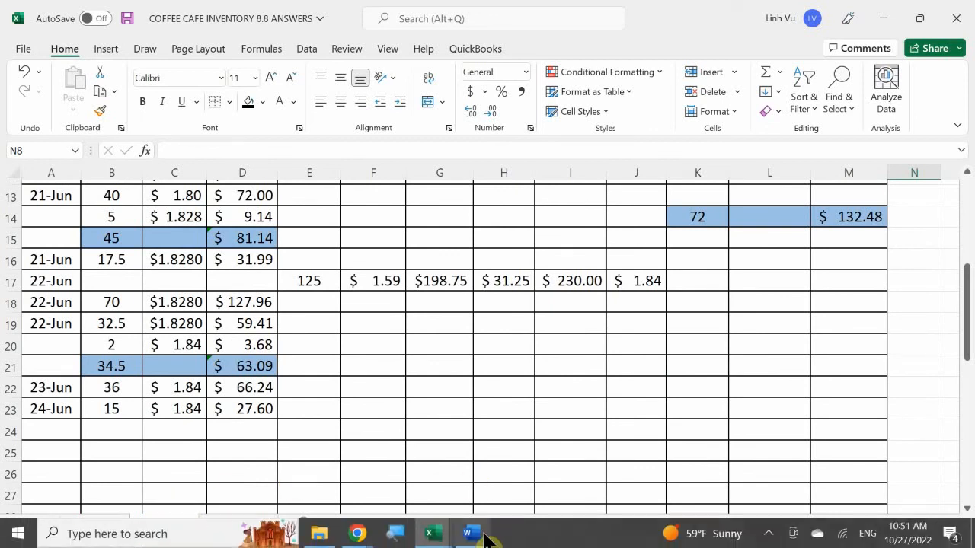
Switch to Word and read the Atlas Coffee Importers purchase invoice and Freight Line delivery charge alongside the GENERAL JOURNAL sheet
left_click(479, 537)
mouse_move(437, 538)
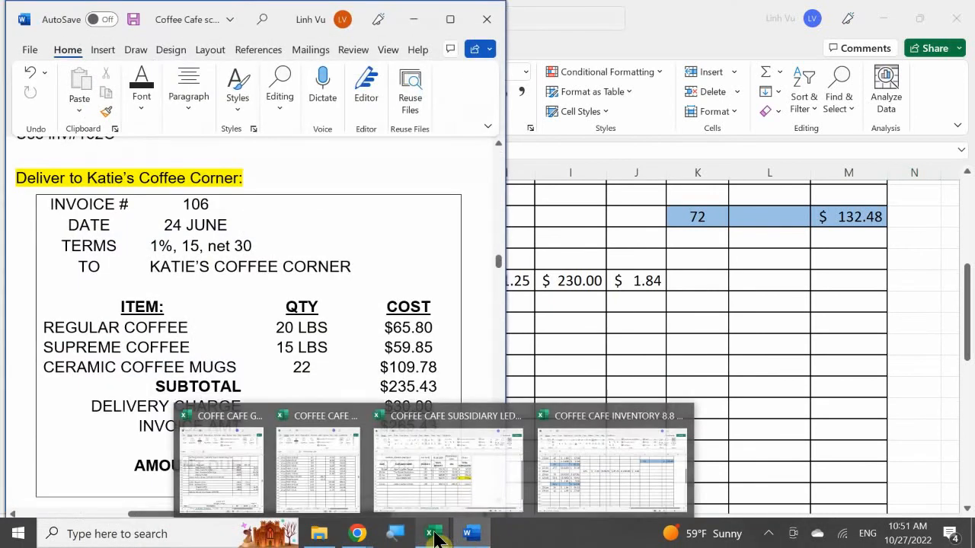
left_click(402, 334)
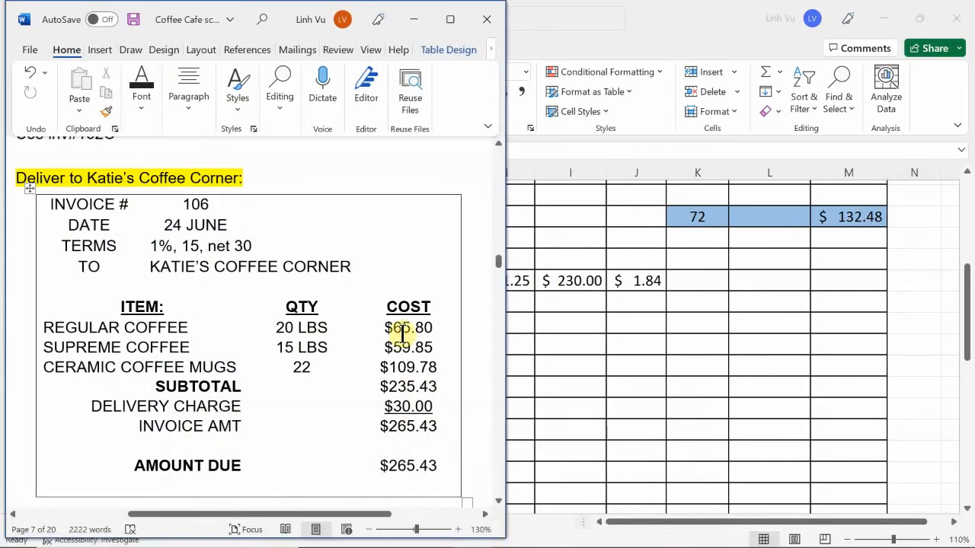
scroll(402, 333, "down", 1)
mouse_move(431, 533)
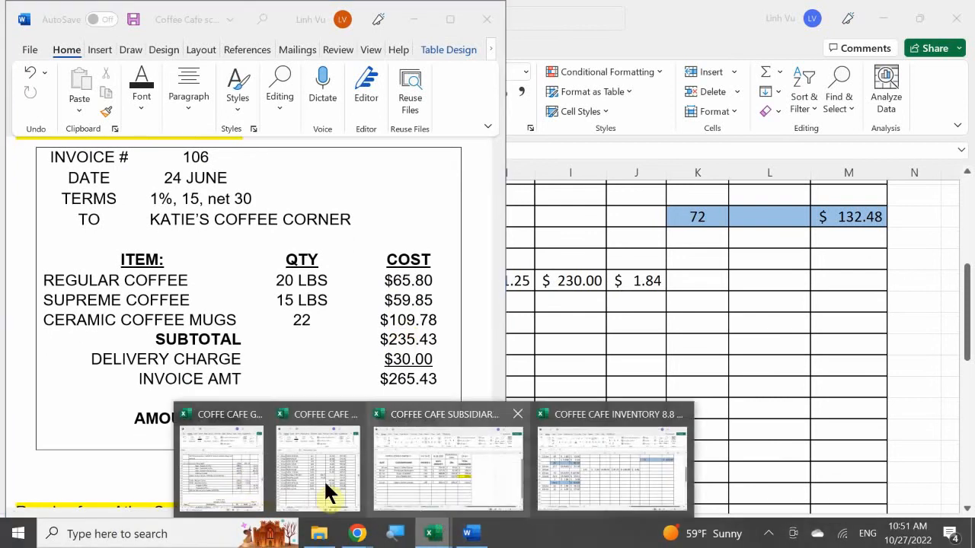
left_click(241, 460)
scroll(352, 361, "down", 3)
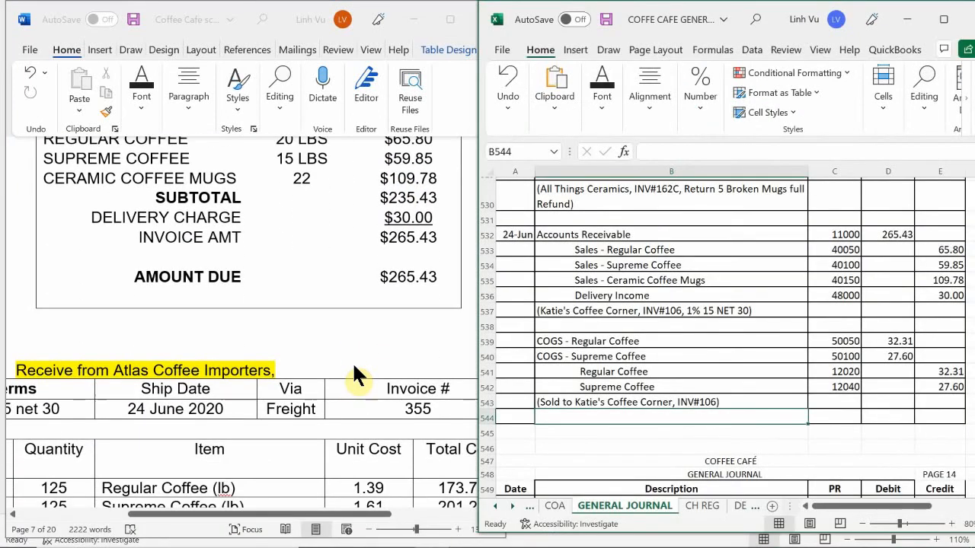
scroll(352, 362, "down", 1)
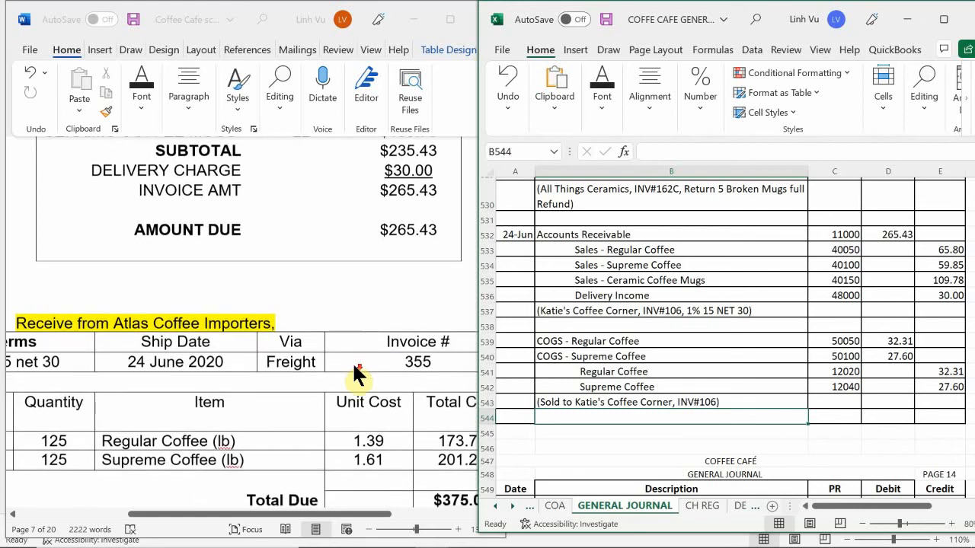
scroll(355, 373, "down", 2)
scroll(352, 362, "down", 2)
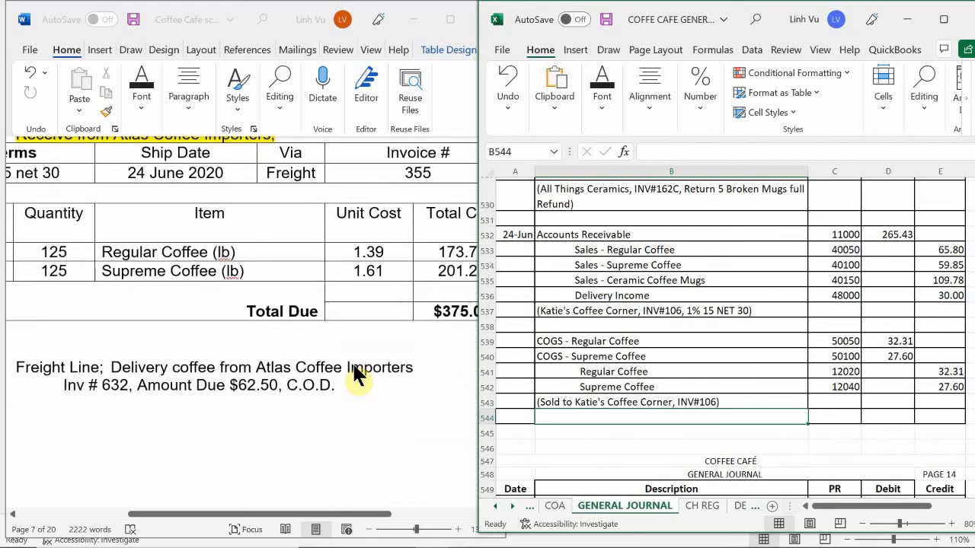
scroll(352, 362, "up", 2)
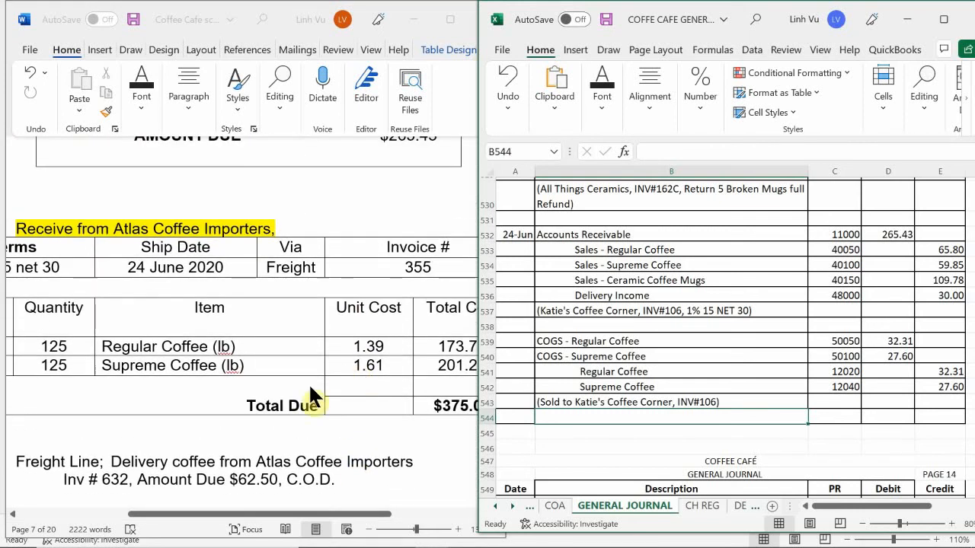
left_click_drag(246, 515, 208, 531)
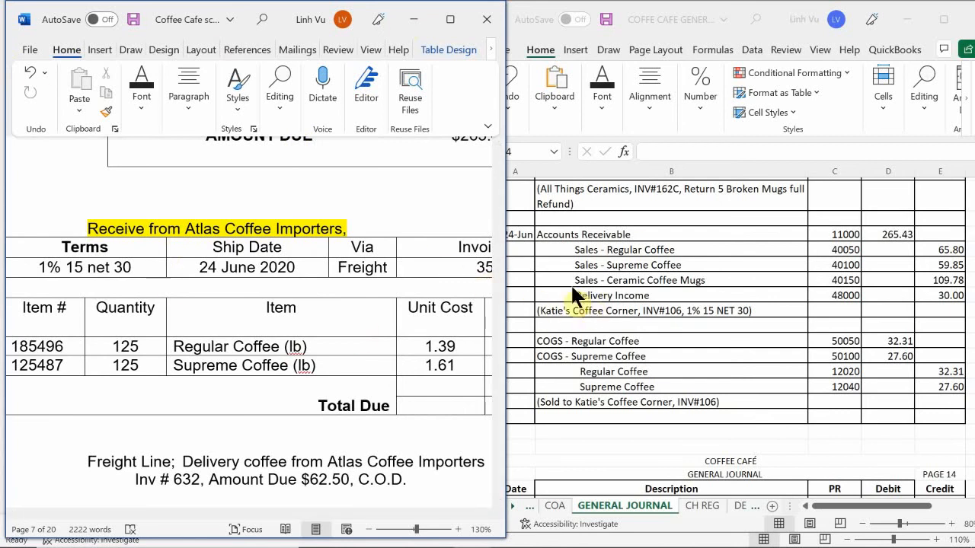
Look back through the GENERAL JOURNAL for the earlier Atlas Coffee Importers purchase and Freight Line delivery entries to use as a model
left_click(638, 309)
scroll(640, 327, "down", 4)
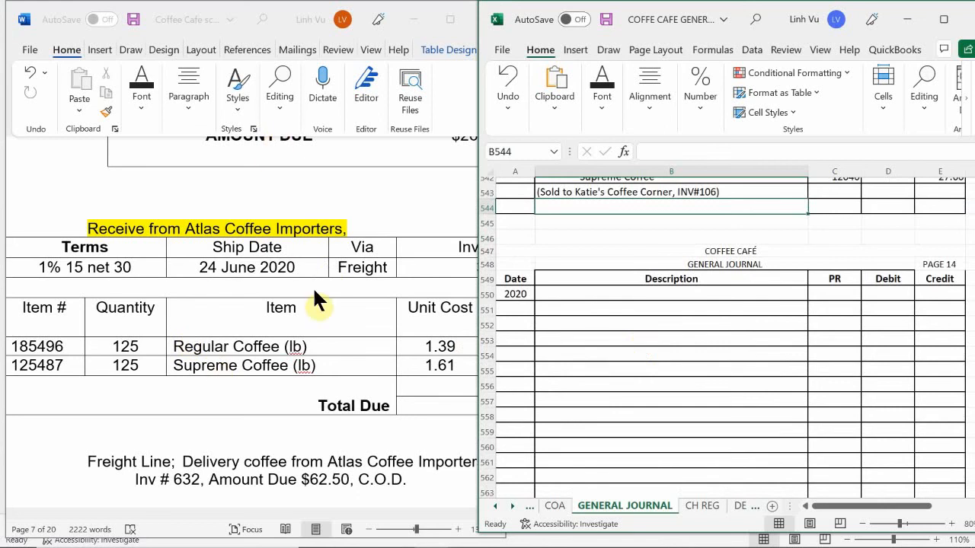
left_click(357, 335)
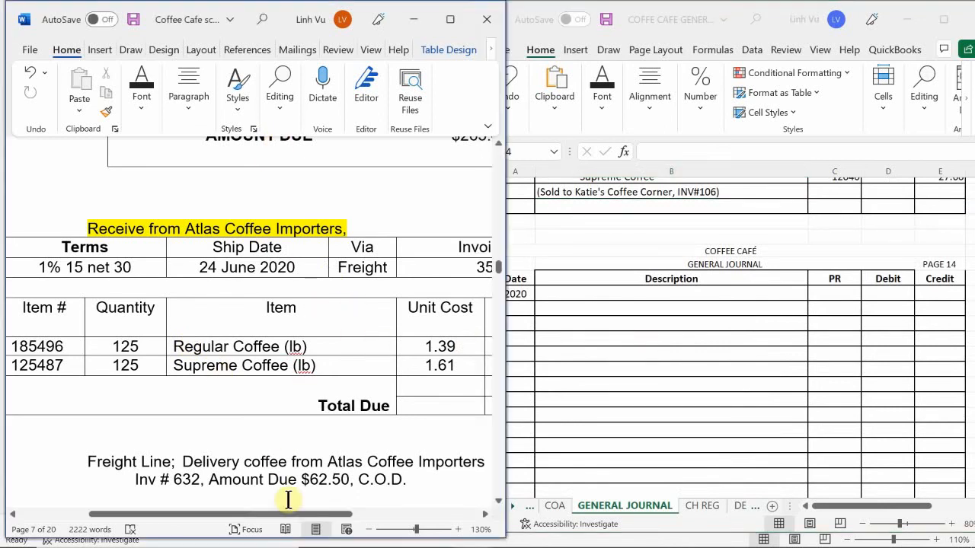
left_click_drag(282, 518, 303, 521)
left_click(638, 394)
scroll(638, 394, "up", 8)
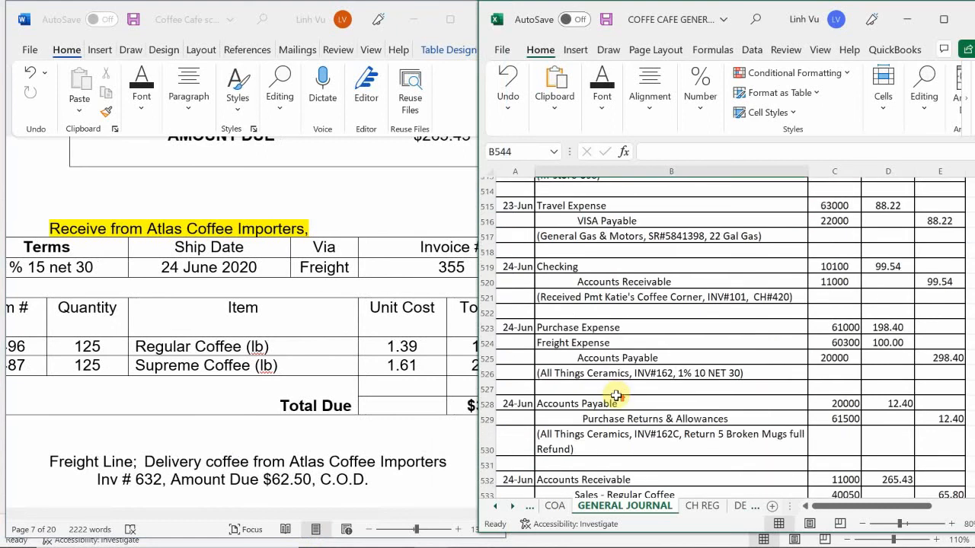
scroll(615, 395, "up", 3)
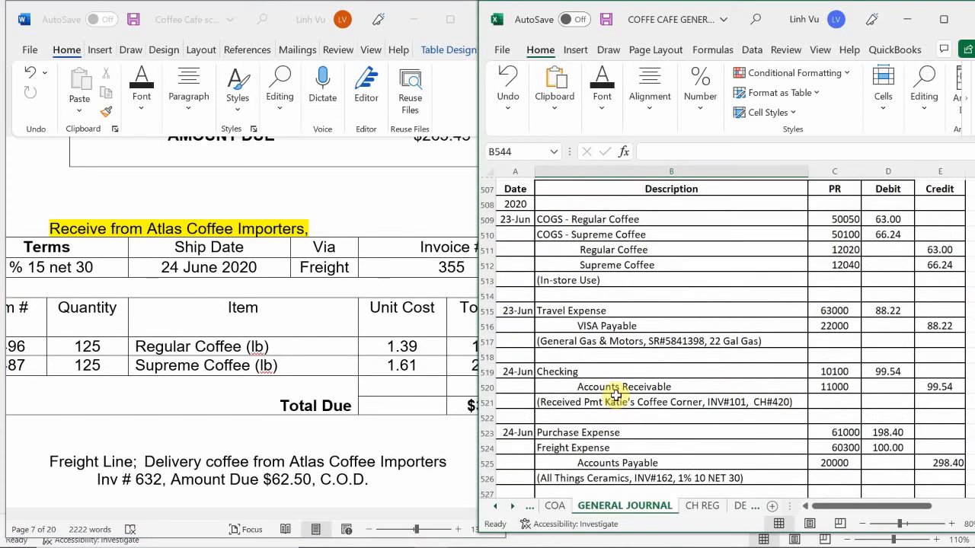
scroll(616, 394, "up", 2)
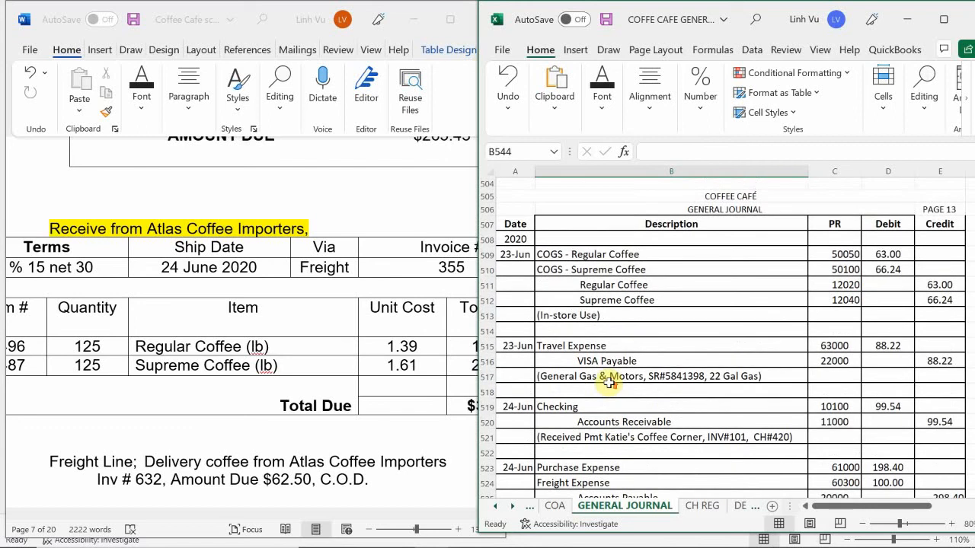
scroll(609, 383, "up", 6)
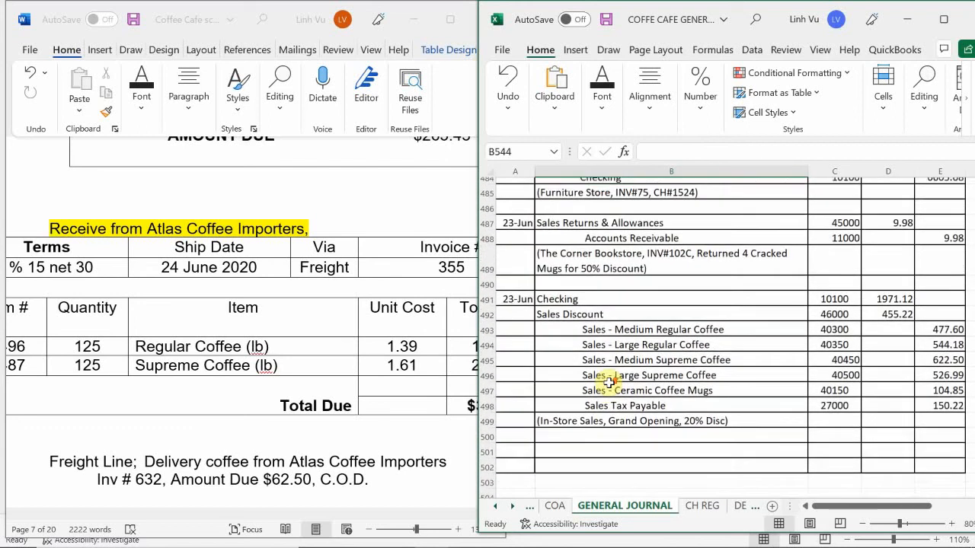
scroll(610, 383, "up", 5)
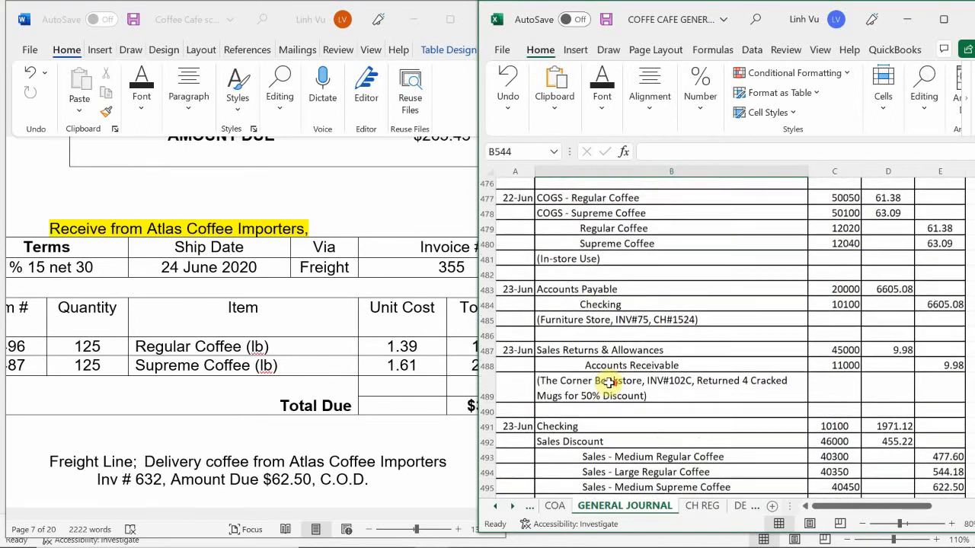
scroll(609, 383, "up", 6)
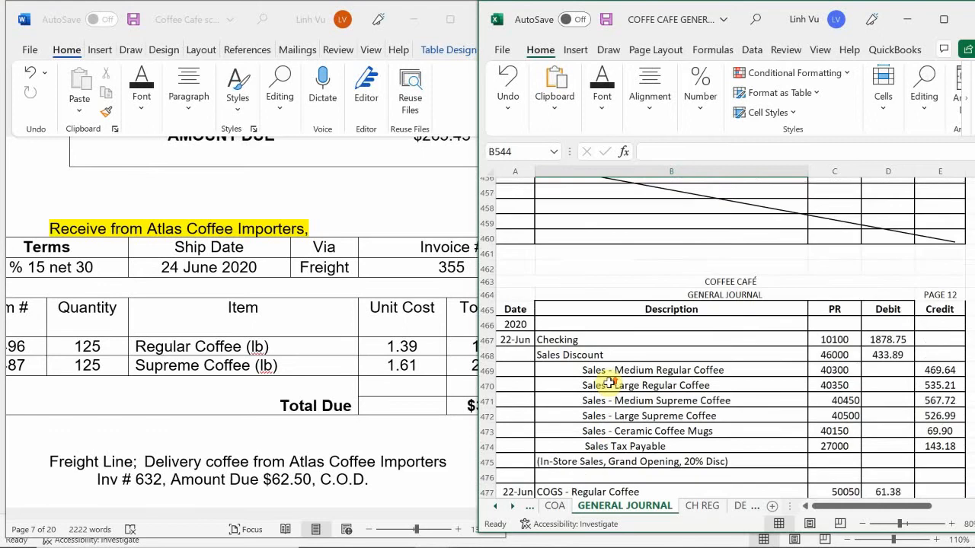
scroll(609, 383, "up", 3)
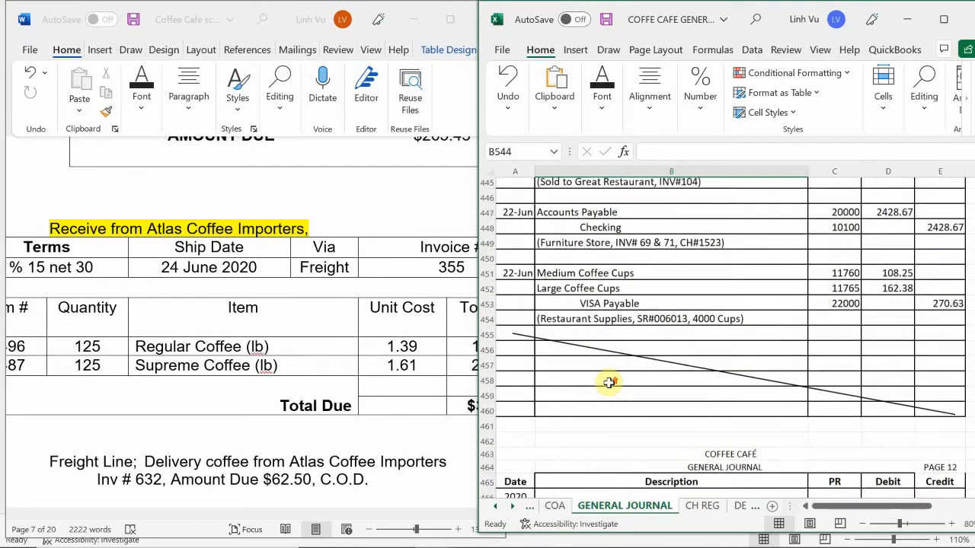
scroll(609, 383, "up", 5)
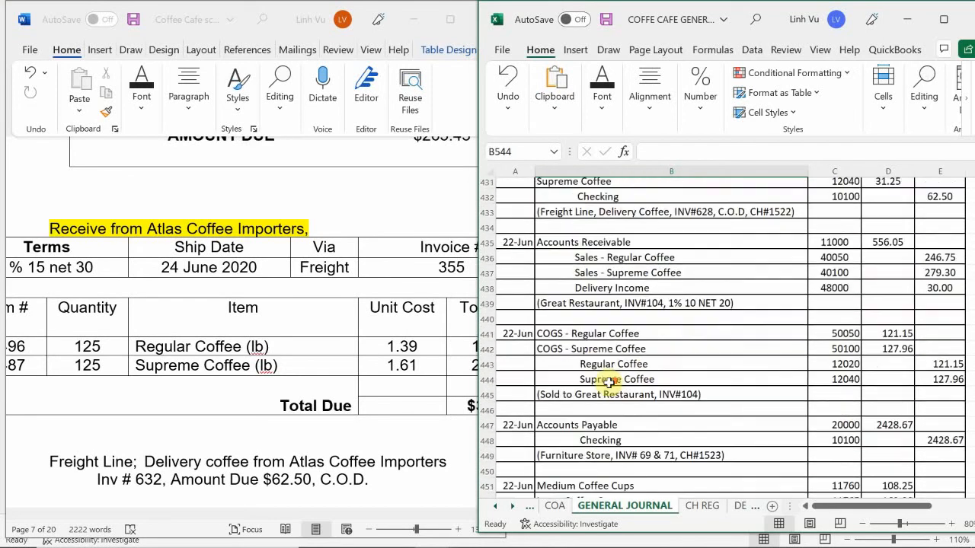
scroll(609, 383, "up", 3)
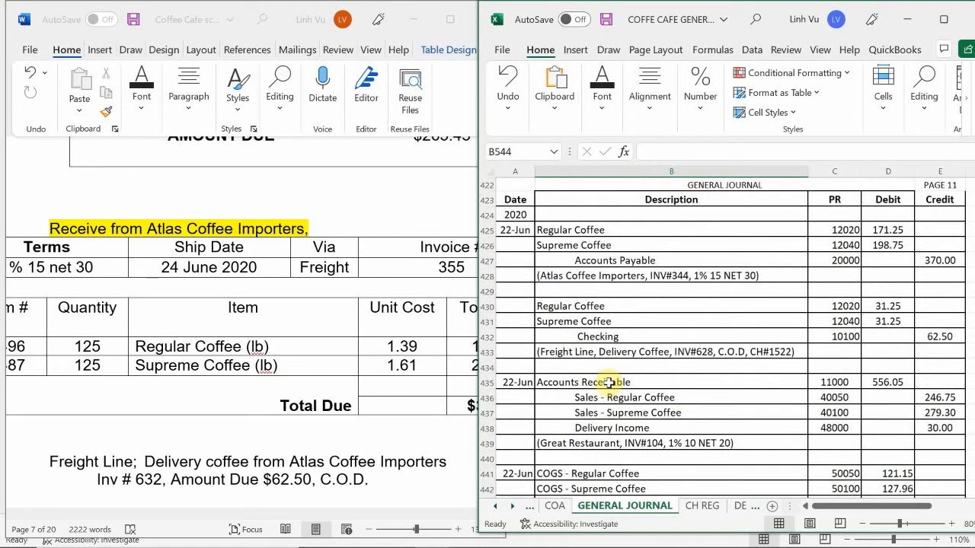
scroll(609, 383, "up", 1)
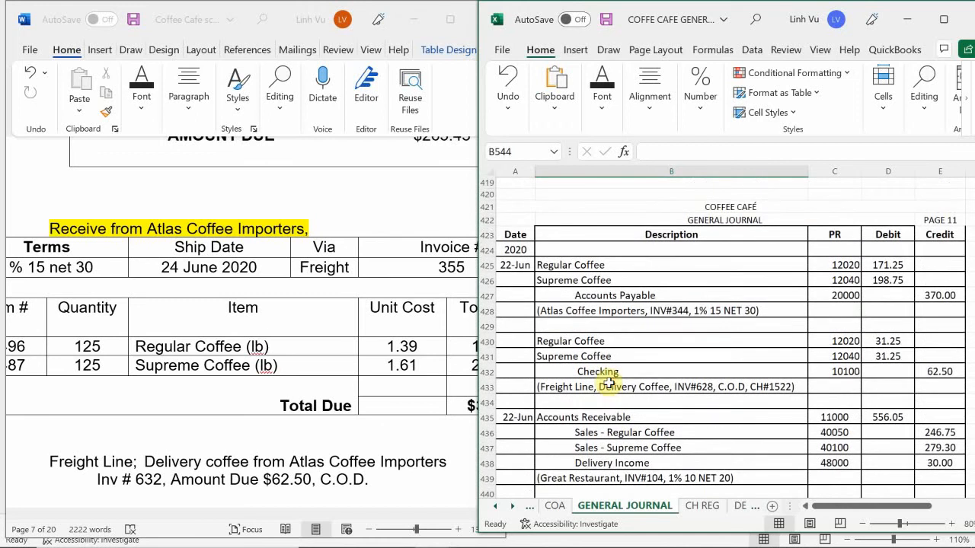
scroll(610, 383, "up", 1)
scroll(609, 383, "down", 2)
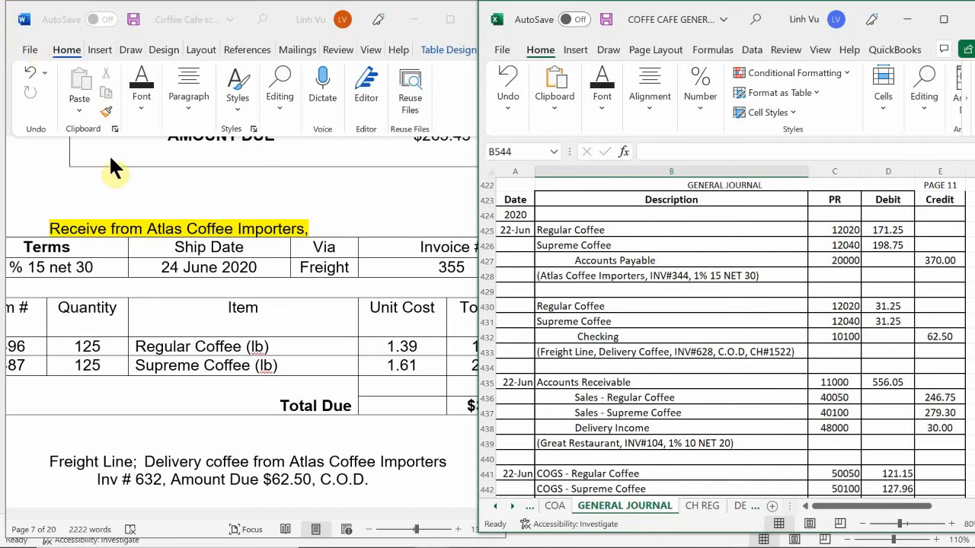
scroll(601, 274, "up", 1)
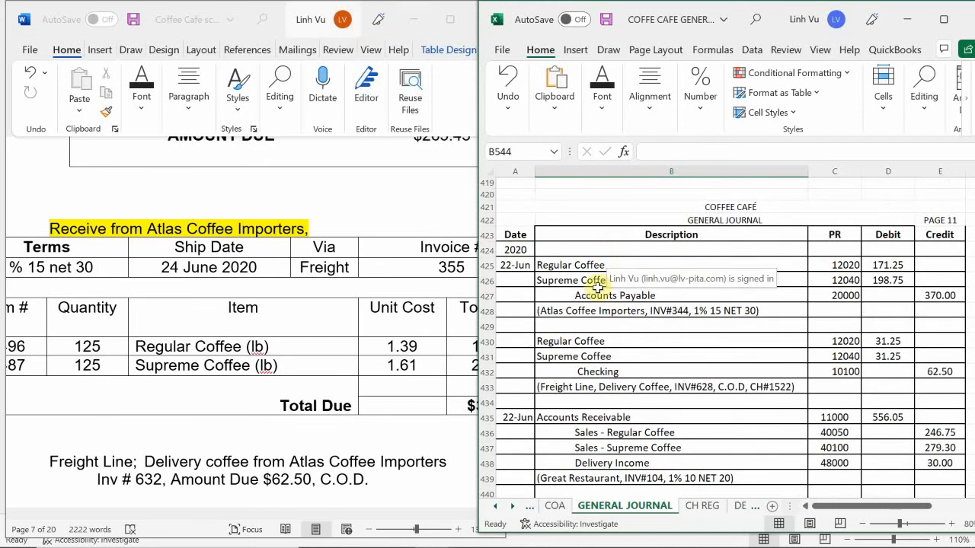
Copy the descriptions and post references of the 22 June Atlas and Freight Line entries, B425:C433, to B551 on journal page 14
left_click_drag(583, 263, 829, 388)
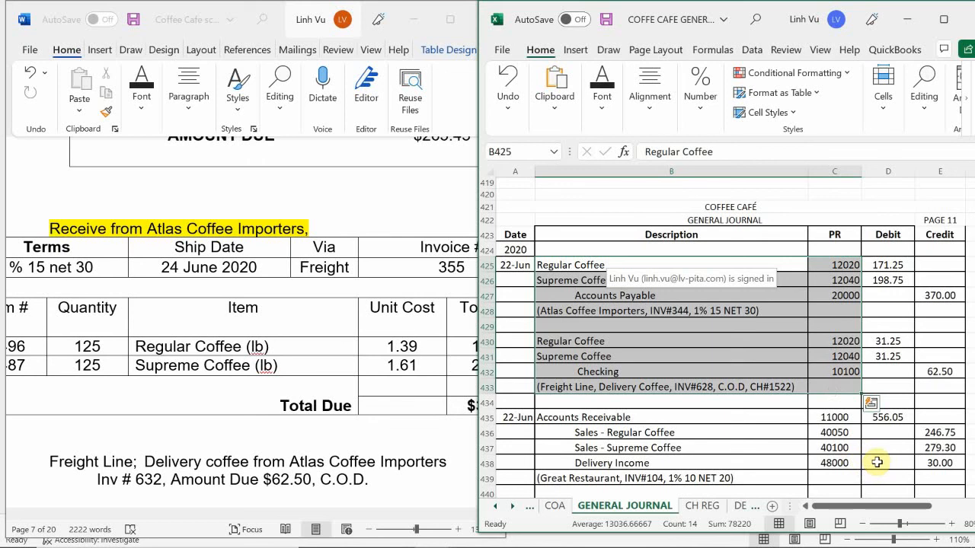
key("ctrl+c")
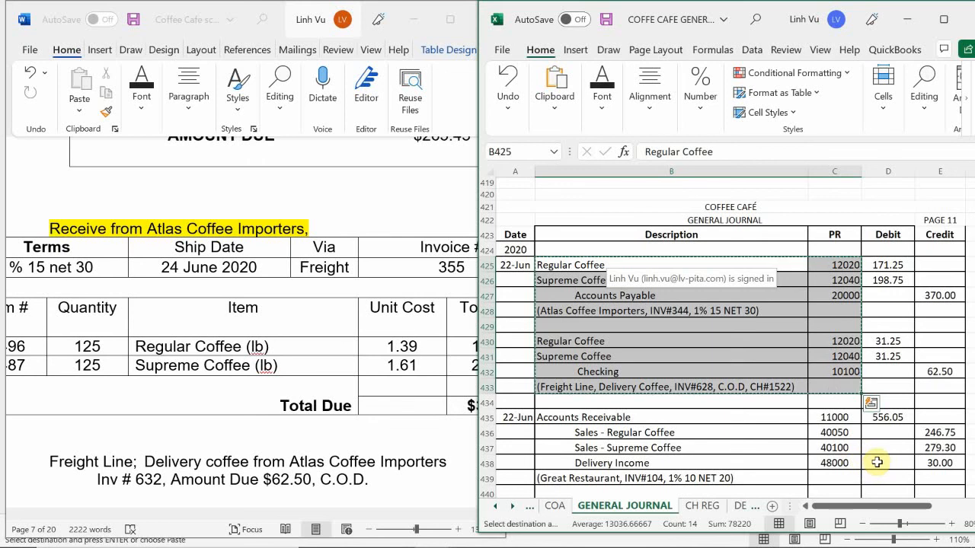
scroll(872, 464, "down", 20)
scroll(857, 472, "down", 20)
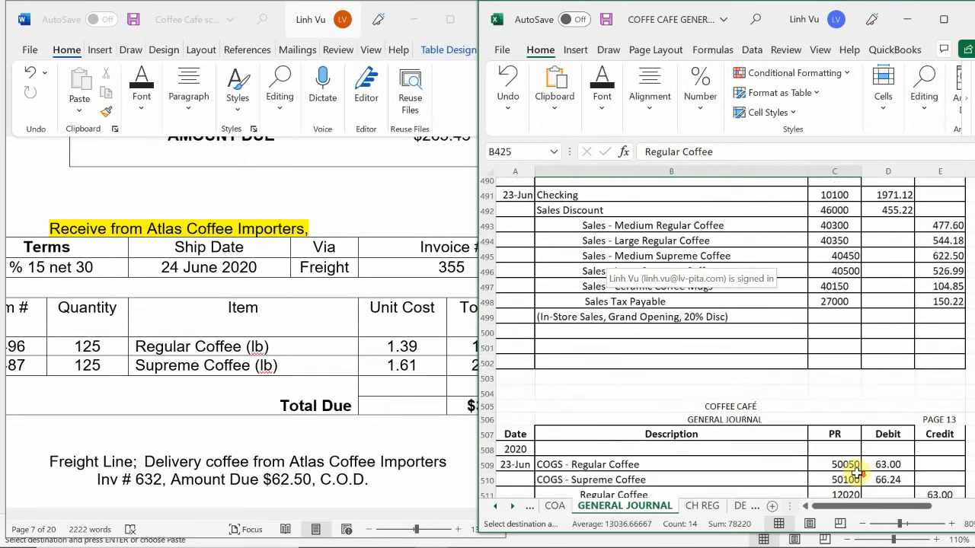
scroll(884, 478, "up", 1)
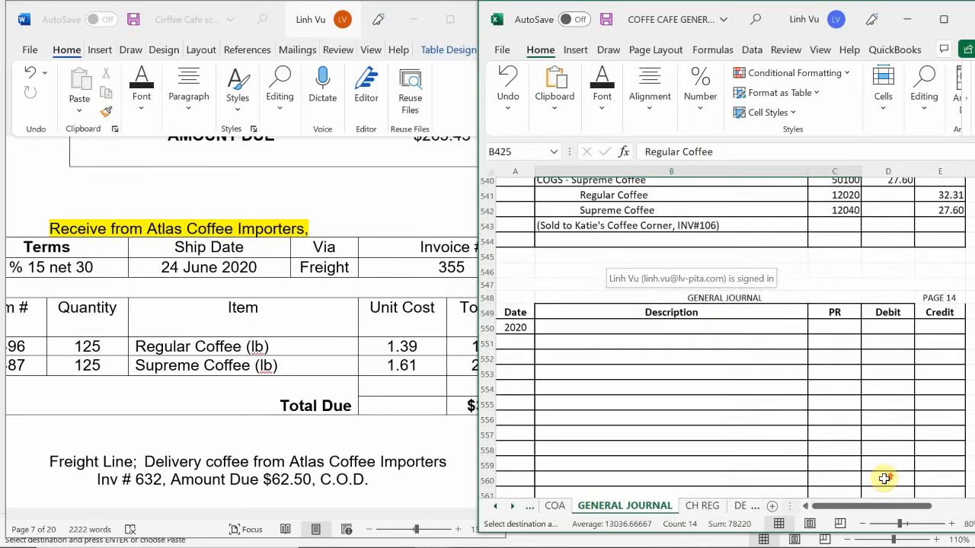
left_click(563, 347)
key("Return")
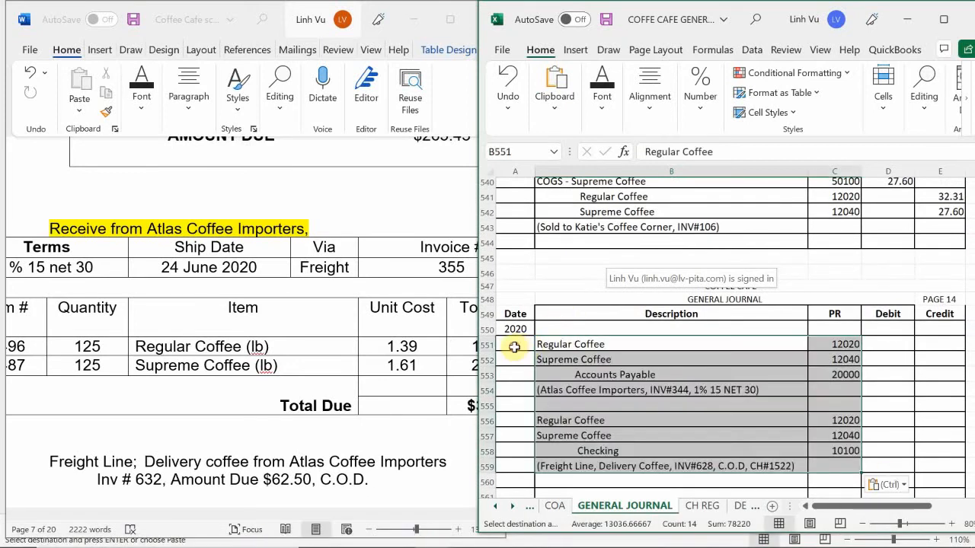
Date the copied Atlas Coffee Importers entry 24-Jun in A551
left_click(511, 343)
type("6/2")
key("Return")
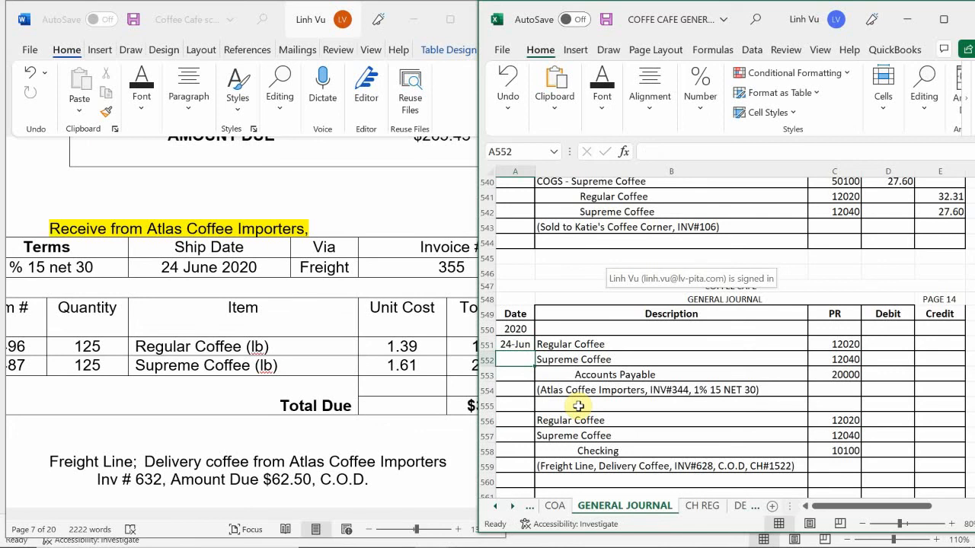
Enter the invoice's total costs as debits: 173.75 for Regular Coffee in D551 and 201.25 for Supreme Coffee in D552
left_click(219, 461)
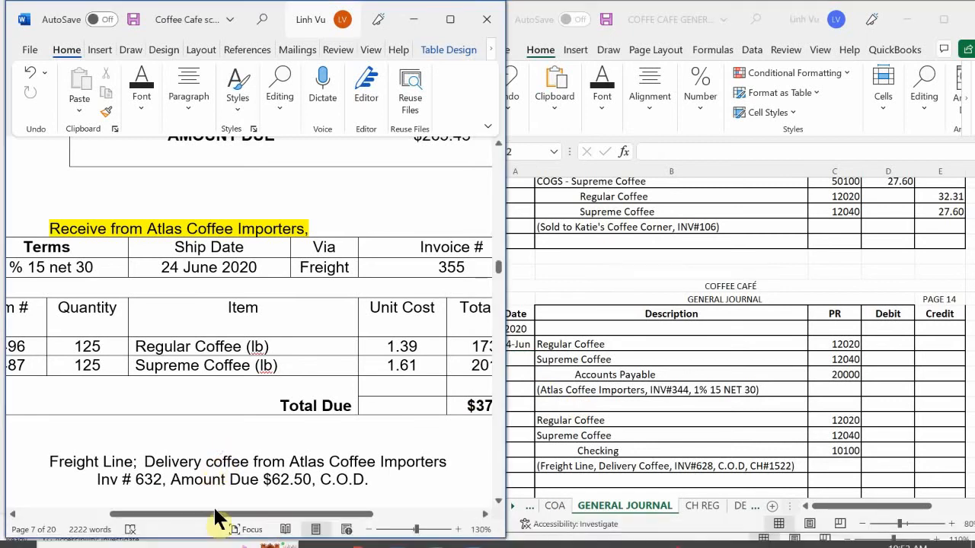
left_click(232, 494)
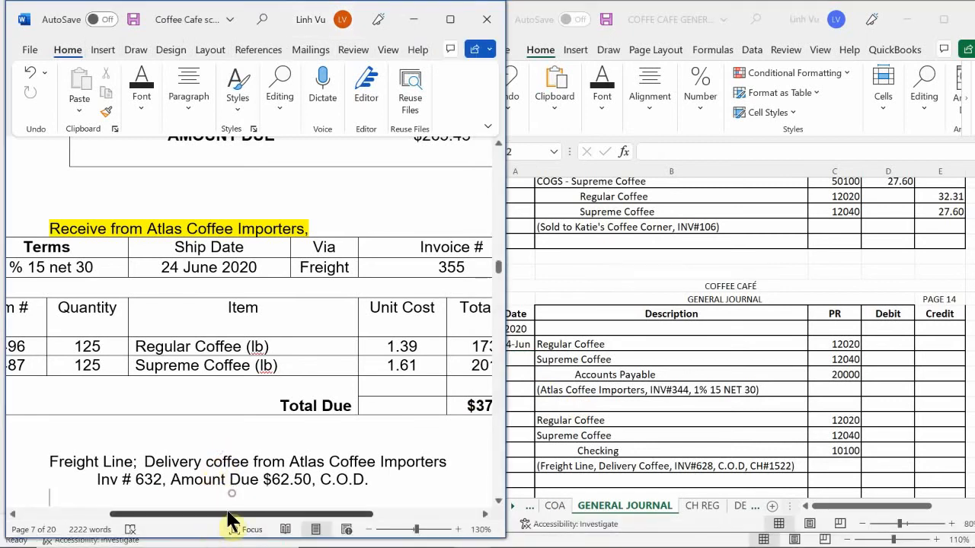
left_click_drag(226, 518, 313, 537)
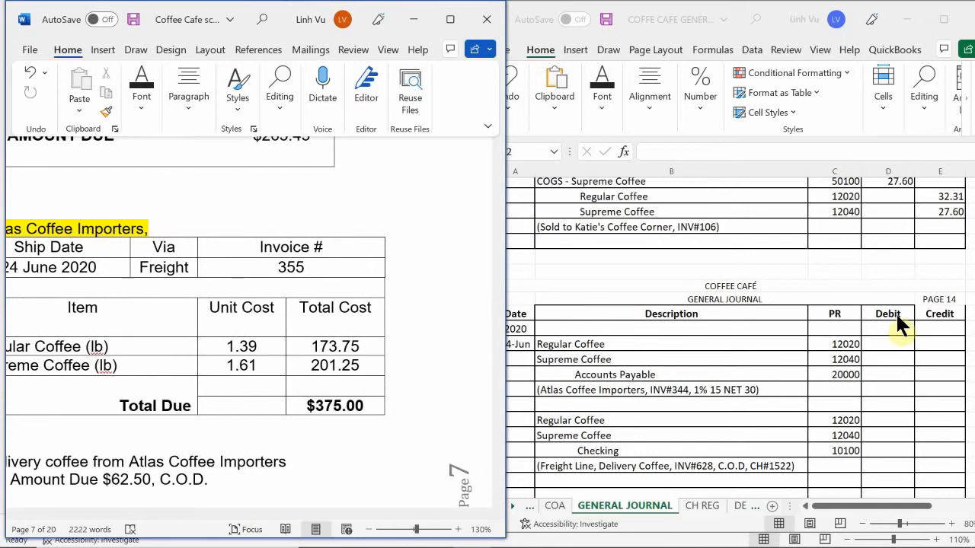
left_click(857, 358)
left_click(884, 344)
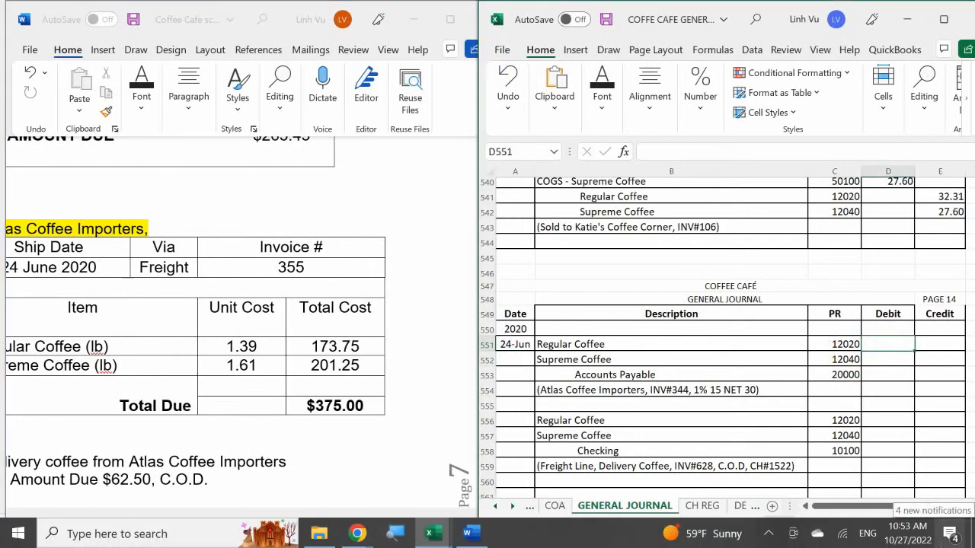
type("173.")
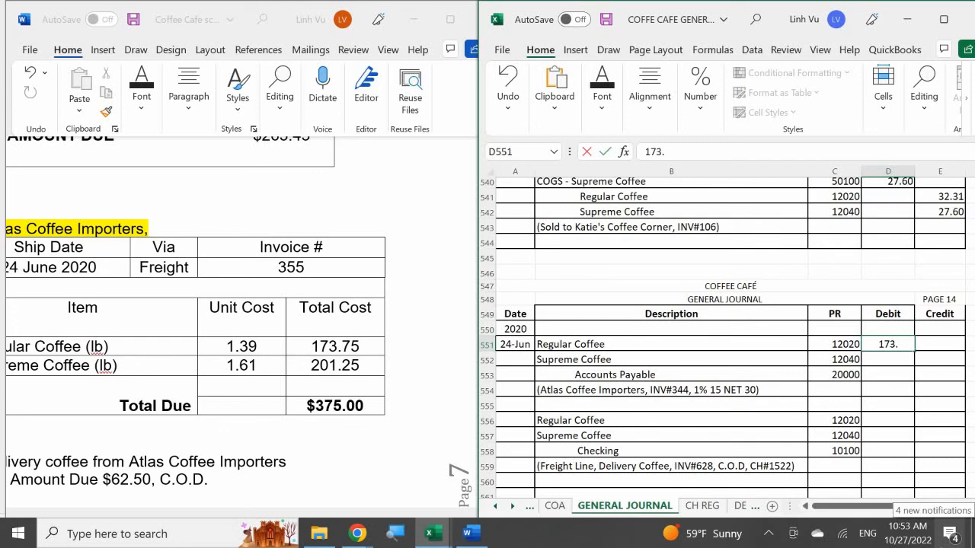
type("75")
key("Return")
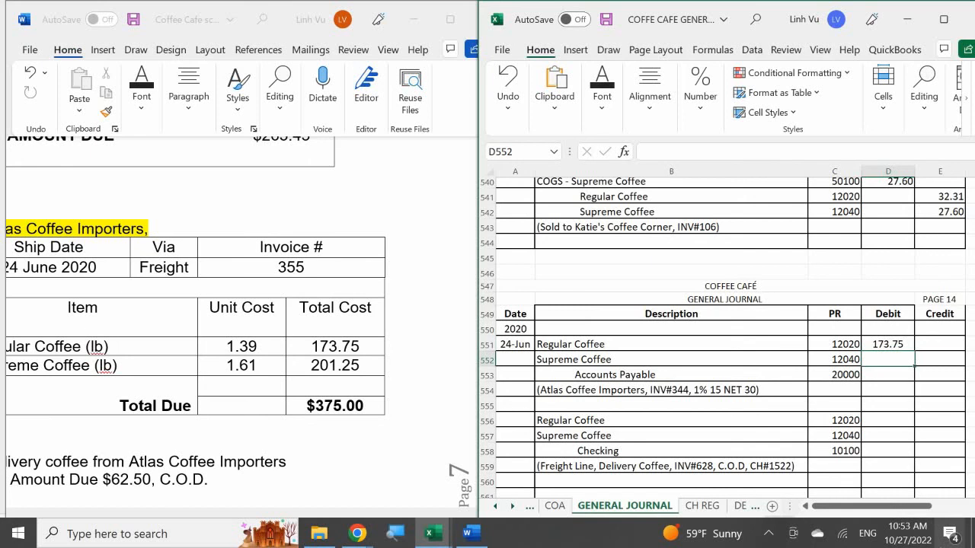
type("201.25")
key("Return")
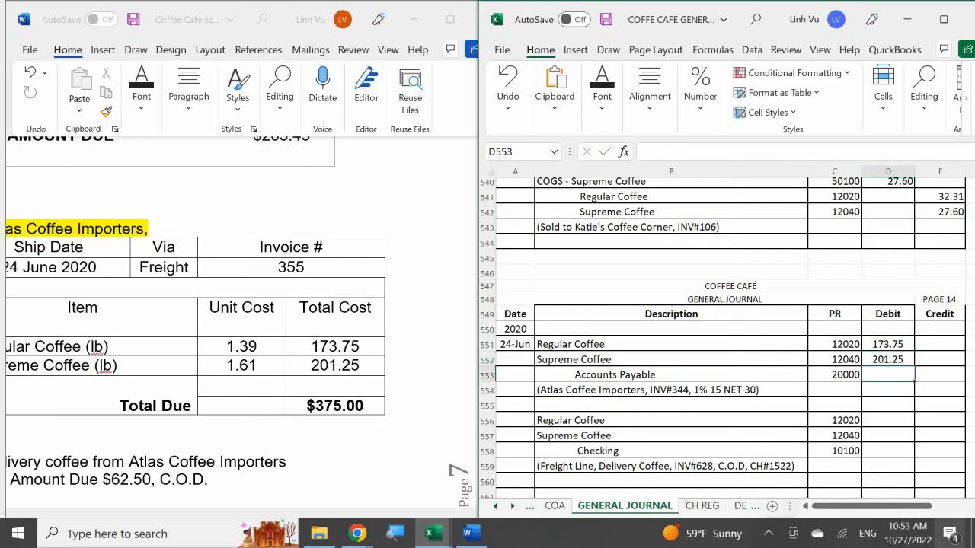
Credit Accounts Payable in E553 with the sum of both coffee debits, using the formula =D551+D552
key("Right")
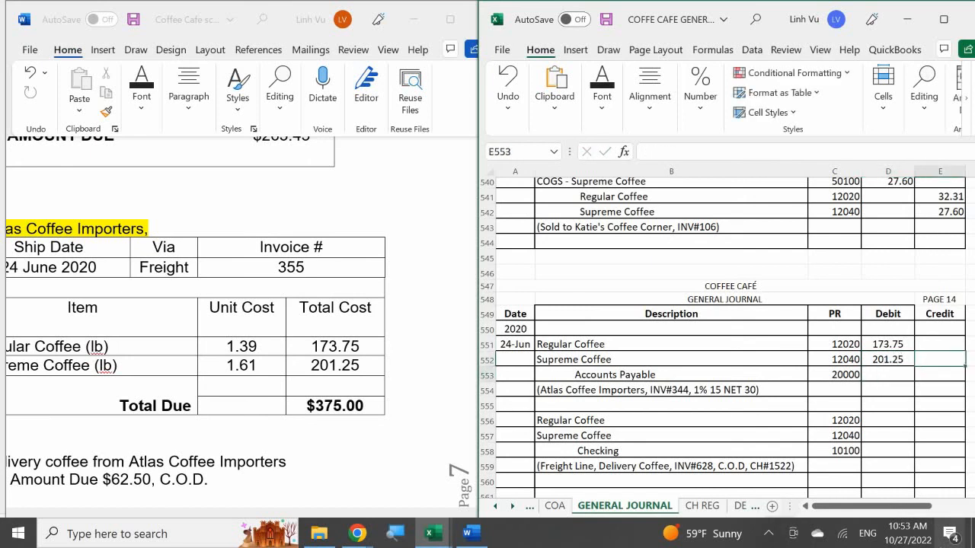
type("=")
key("Up")
key("Up")
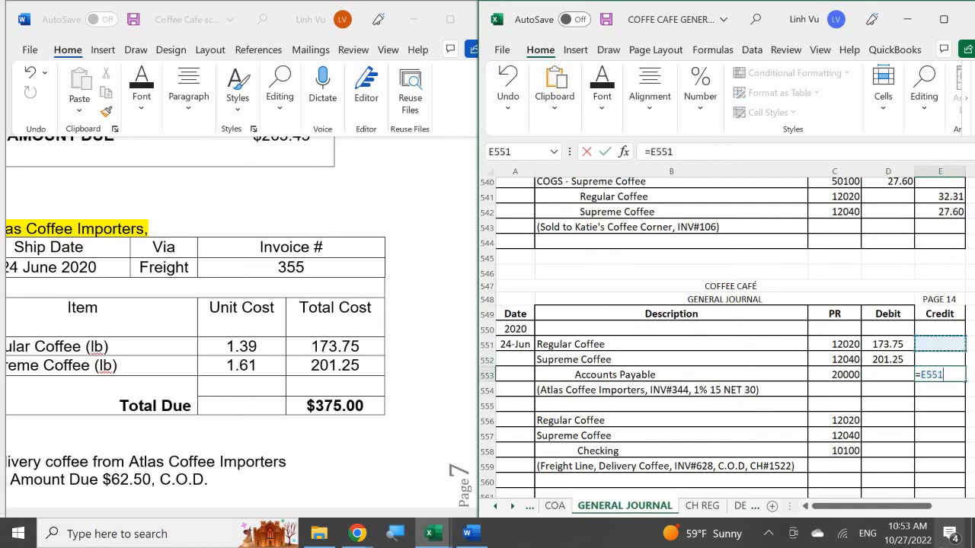
key("Left")
type("+")
key("Left")
key("Up")
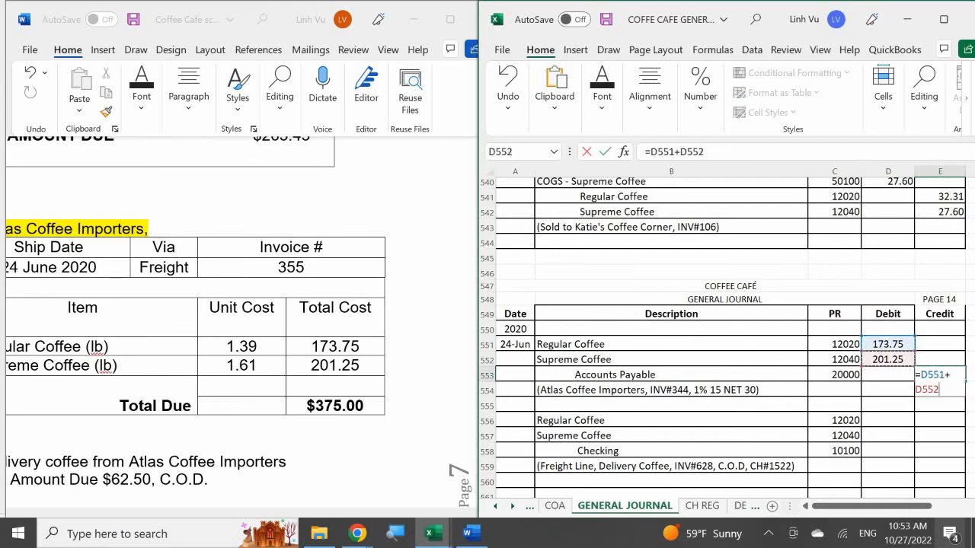
key("Return")
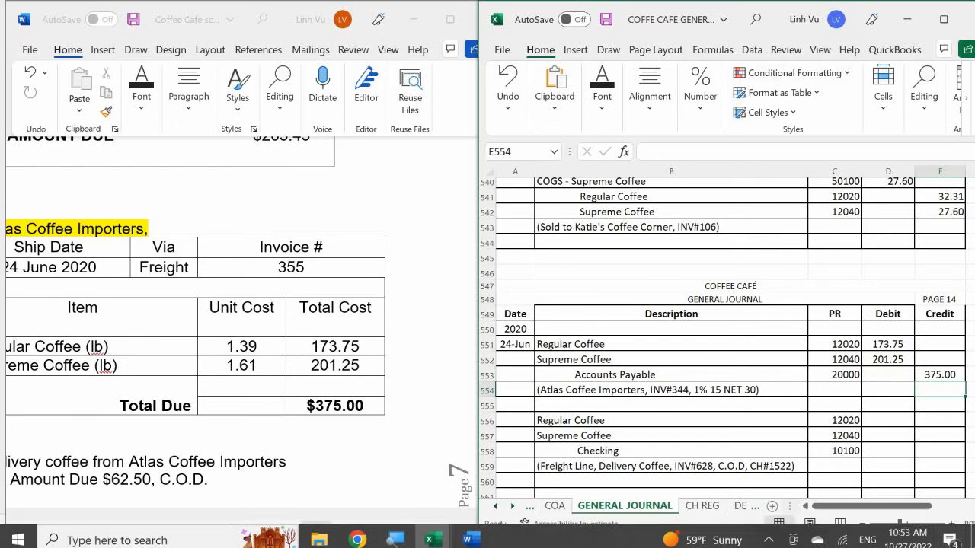
Change the invoice reference in the Atlas Coffee Importers explanation in B554 to INV#355
double_click(683, 391)
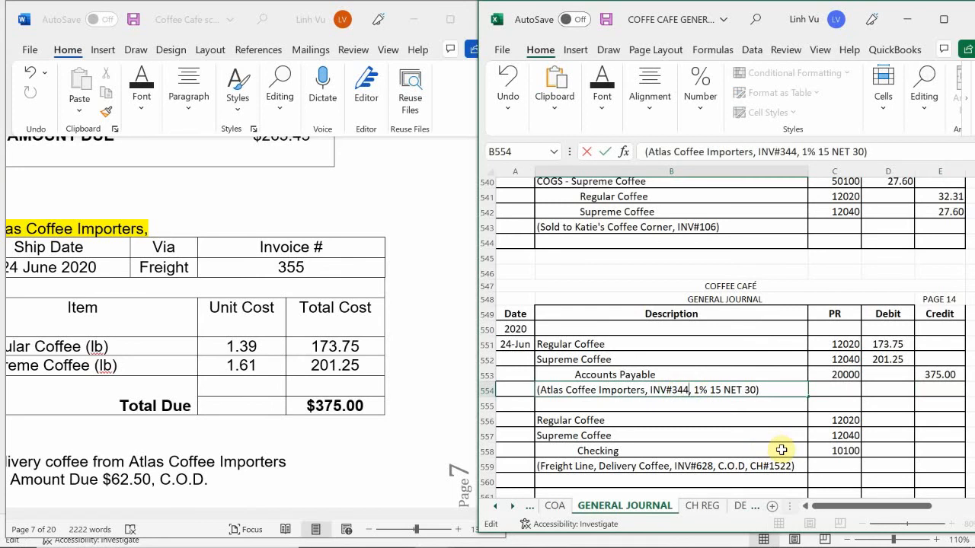
key("BackSpace")
key("BackSpace")
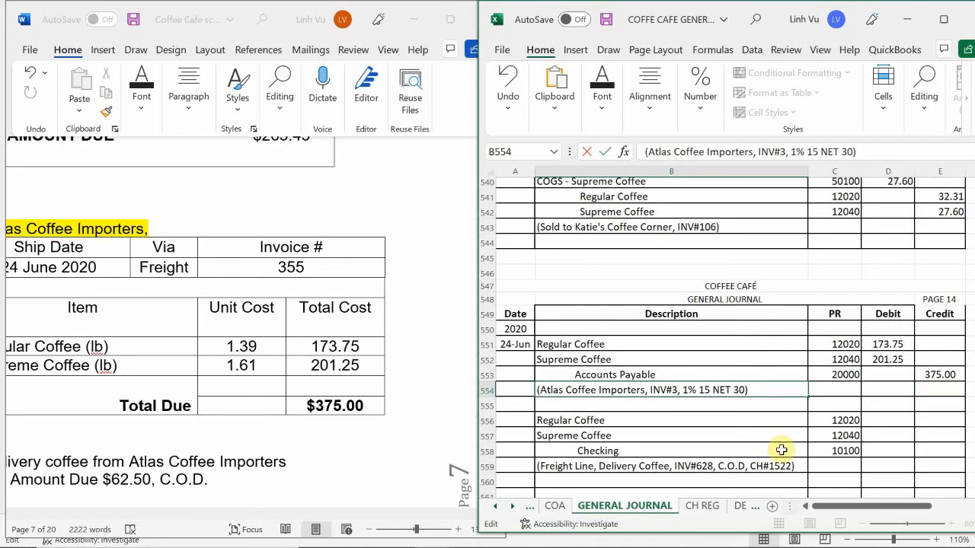
type("55")
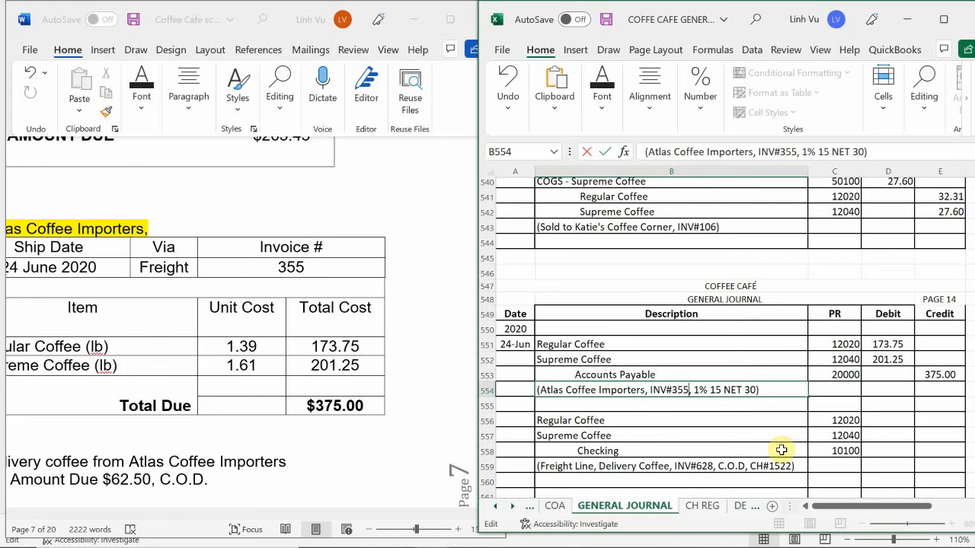
key("Return")
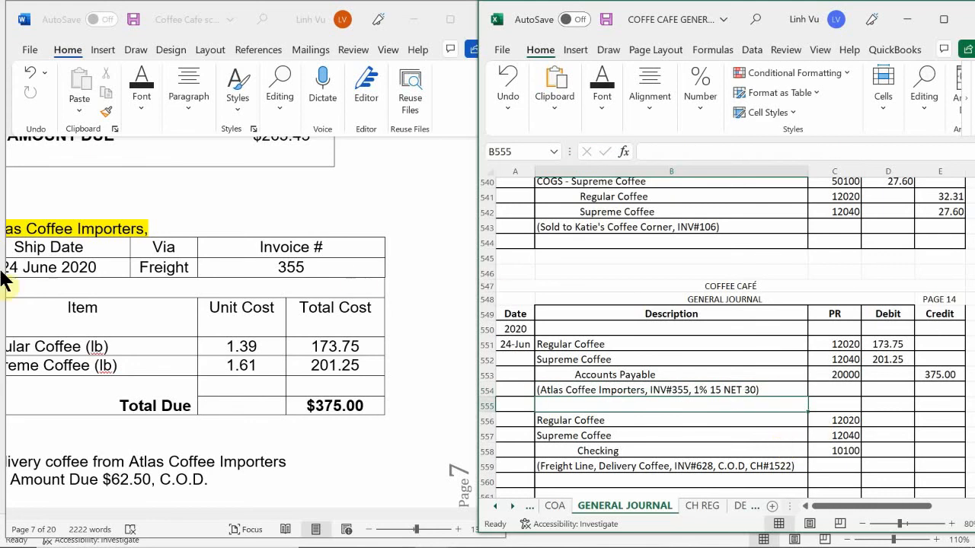
Consult the Freight Line delivery details in the transactions document, and date check 1525 as 24-Jun in A28 of the check register
left_click(311, 452)
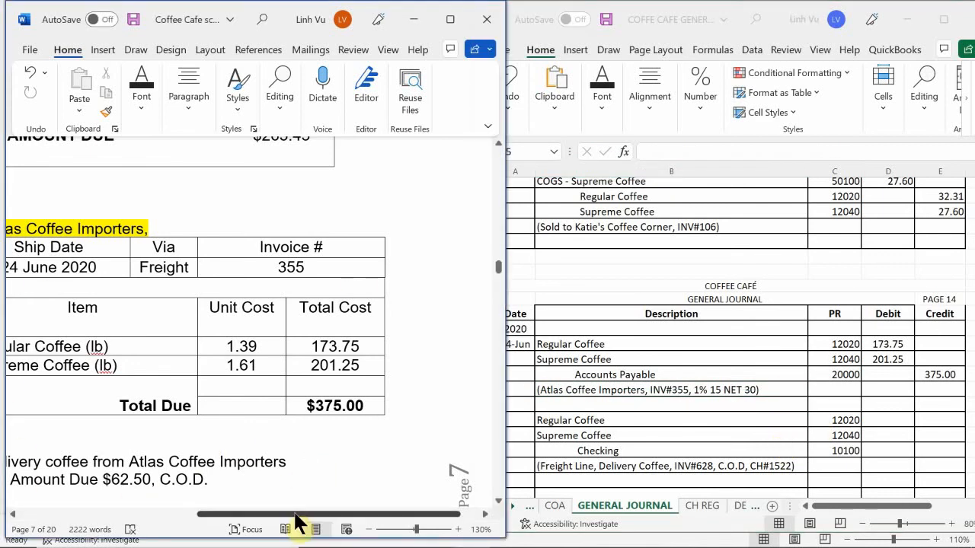
left_click_drag(286, 524, 235, 495)
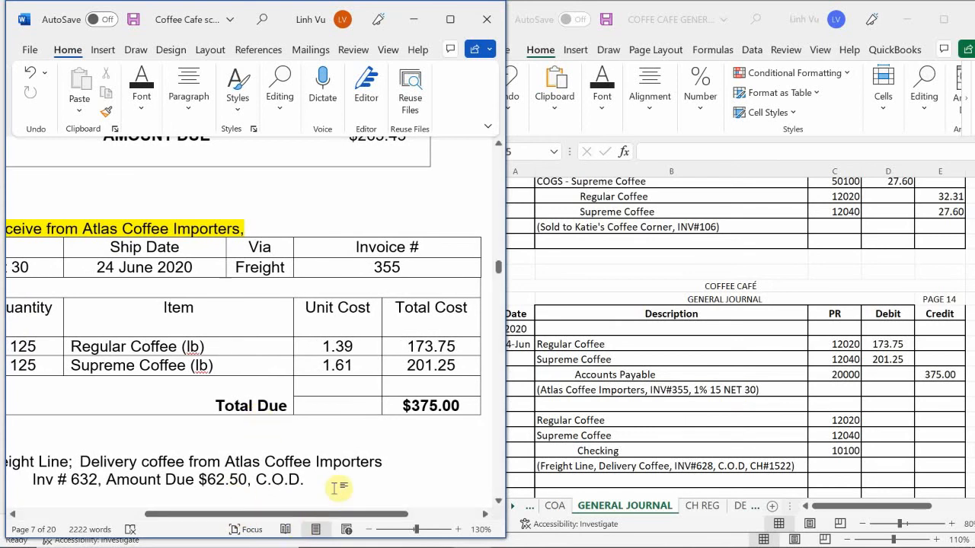
scroll(339, 488, "down", 1)
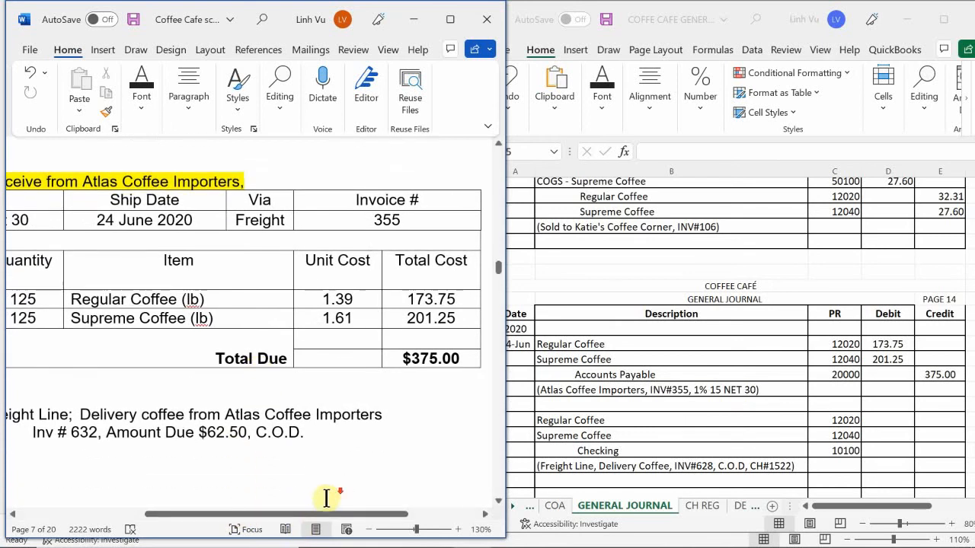
left_click_drag(322, 514, 255, 510)
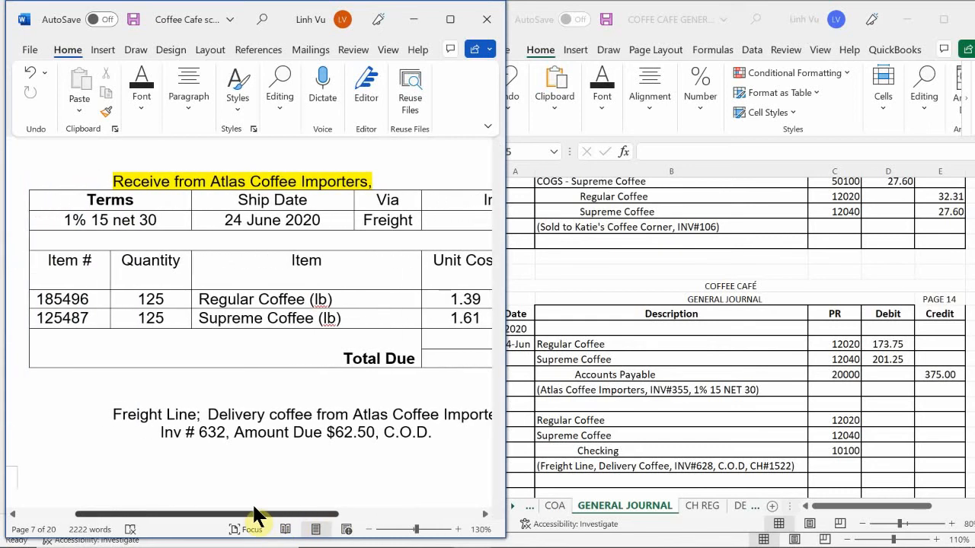
left_click_drag(255, 515, 263, 512)
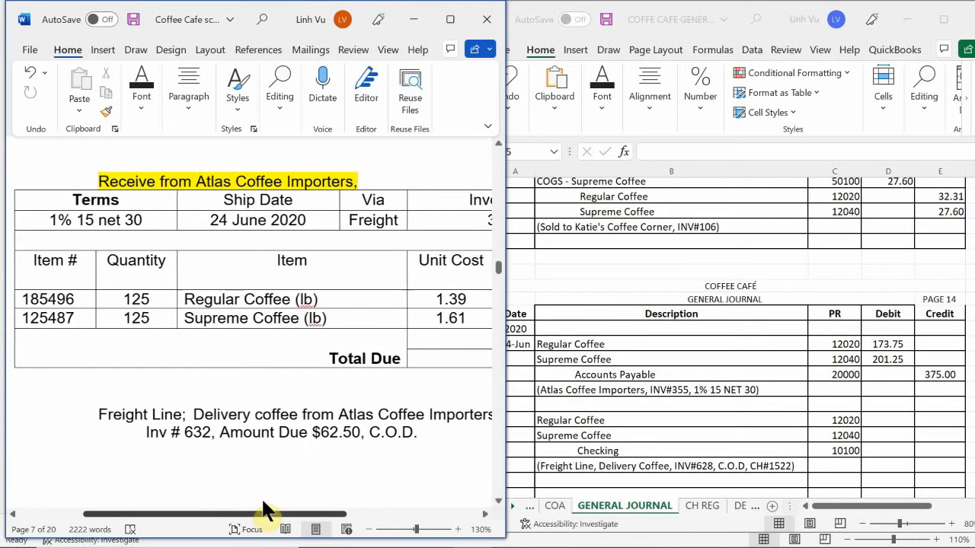
left_click_drag(261, 508, 274, 509)
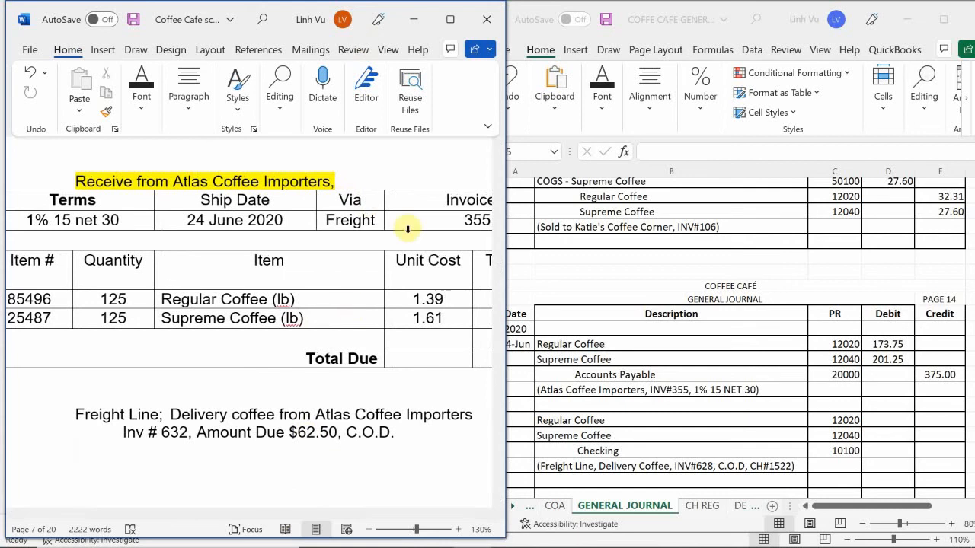
left_click(663, 405)
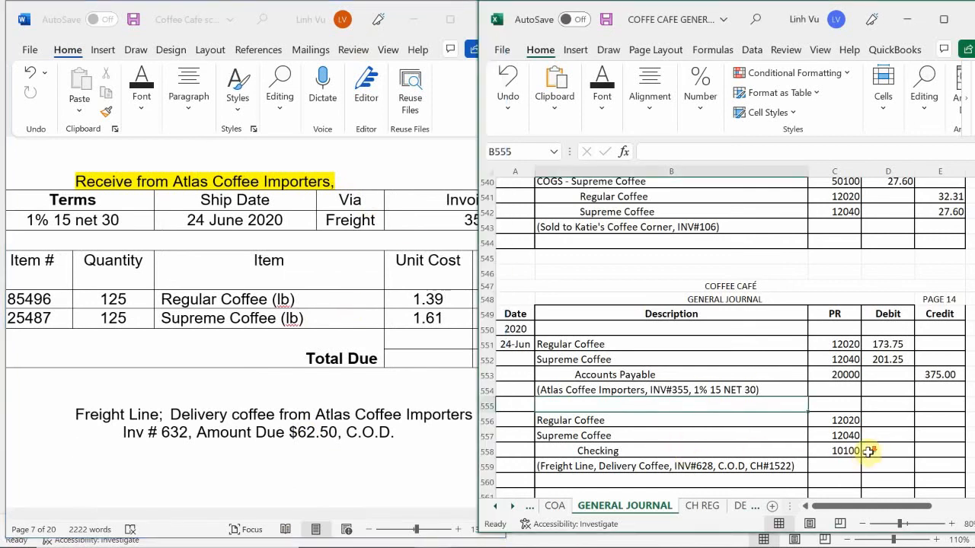
scroll(867, 451, "down", 1)
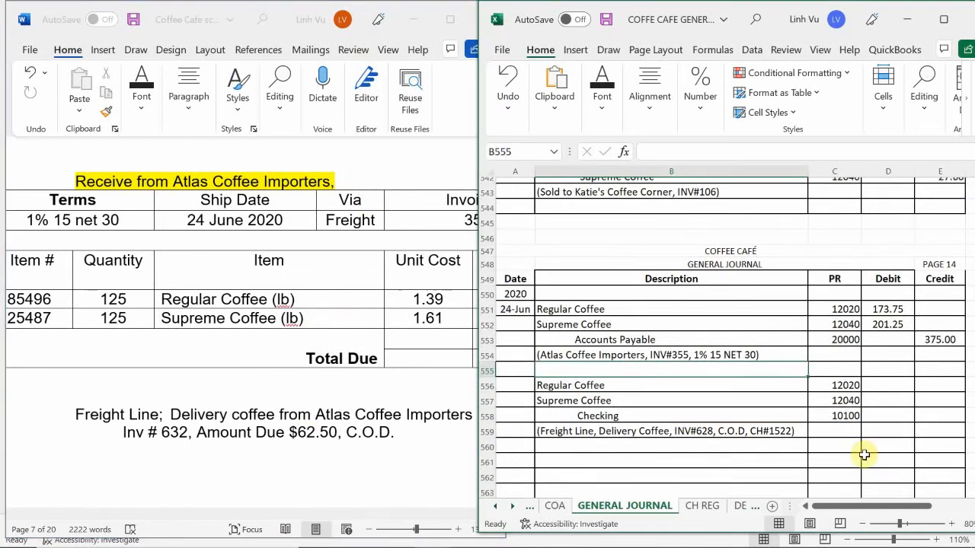
left_click(697, 506)
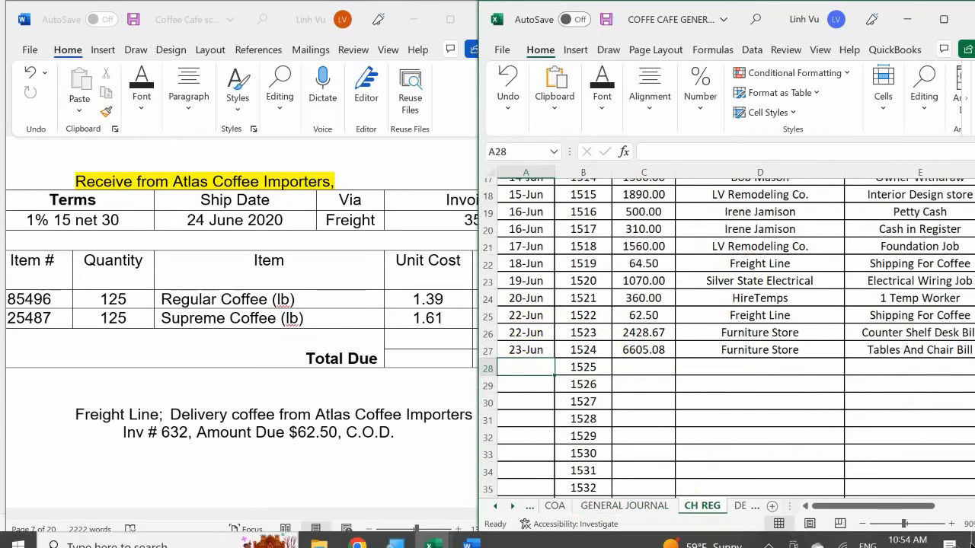
type("6/24")
key("Return")
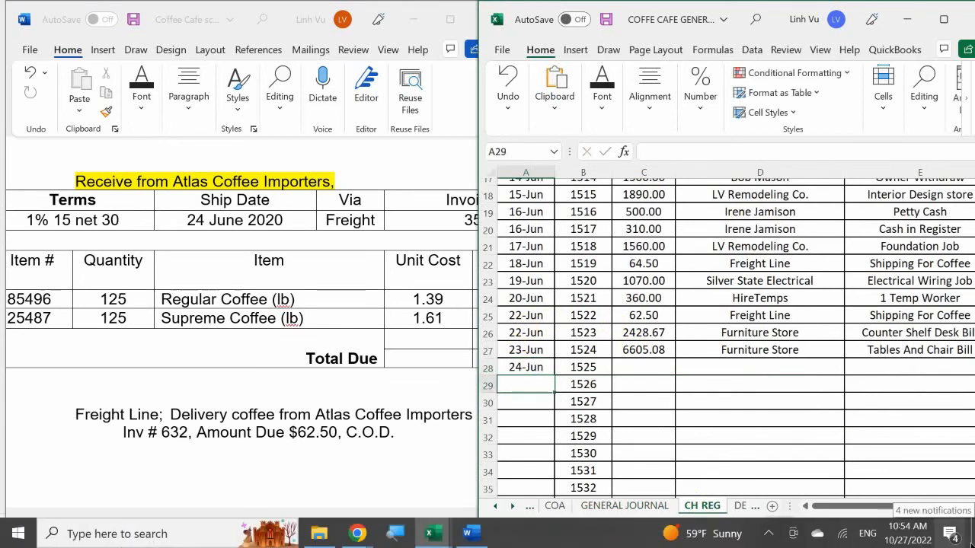
Enter 62.50 as the amount of check 1525 in C28 of the check register
key("Up")
key("Right")
key("Right")
type("62.50")
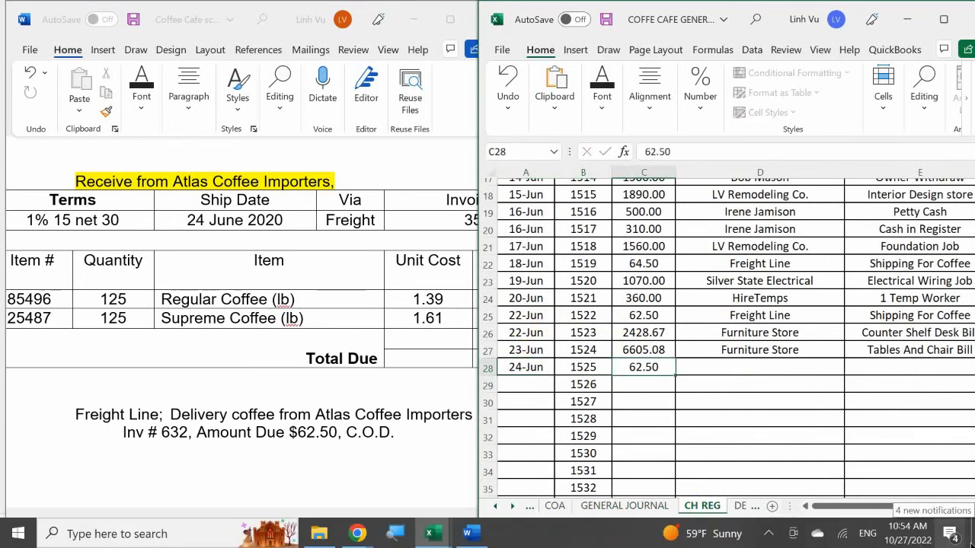
key("Return")
Fill in Freight Line as the payee of check 1525 in D28, using the formula =D25
key("Up")
key("Right")
type("=")
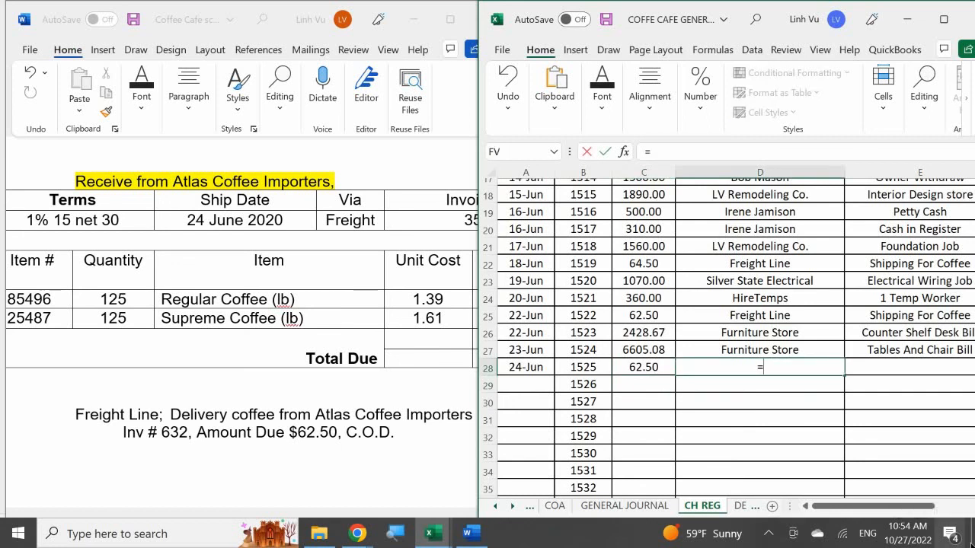
key("Up")
key("Up")
Fill in Shipping For Coffee as the purpose of check 1525 in E28, using the formula =E25
key("Up")
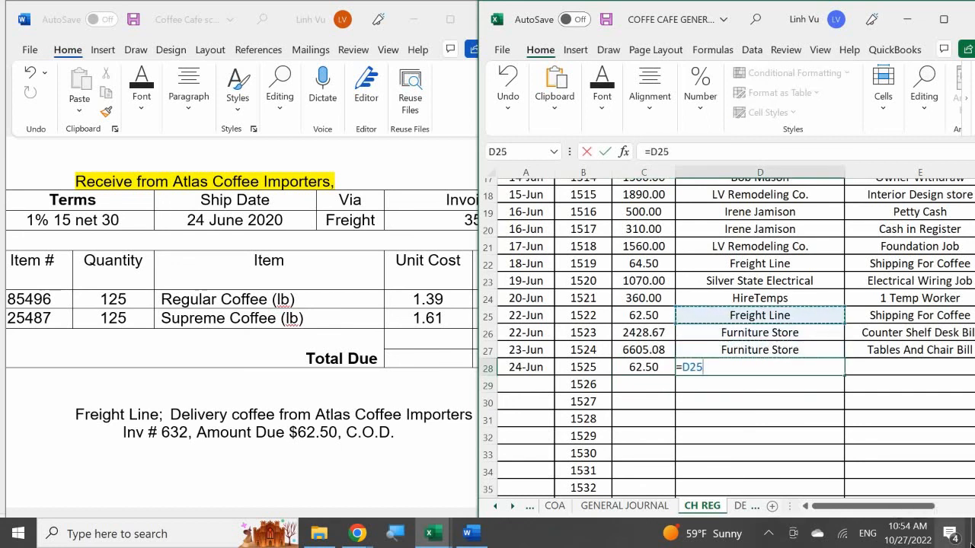
key("Return")
key("Up")
key("Right")
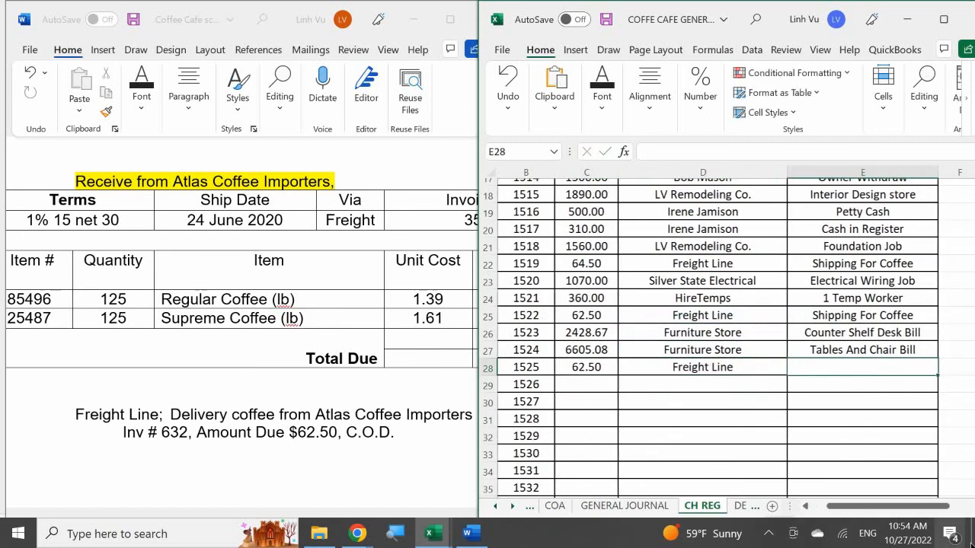
type("=")
key("Up")
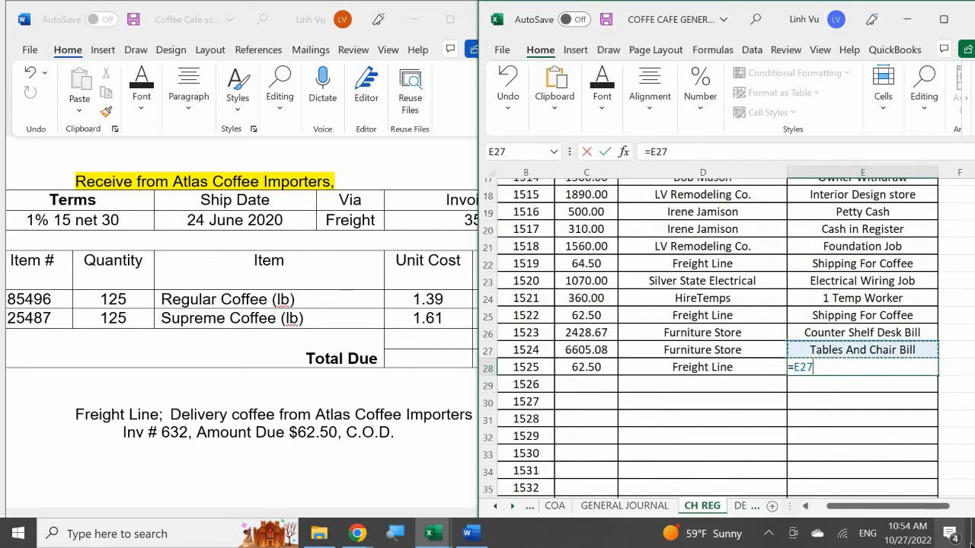
key("Up")
key("Up")
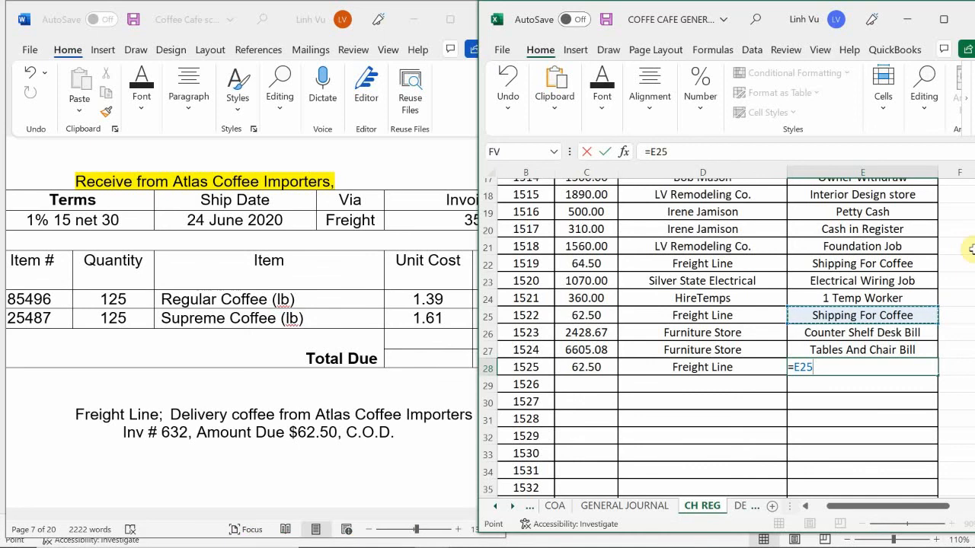
key("Return")
key("Left")
key("Left")
key("Left")
key("Left")
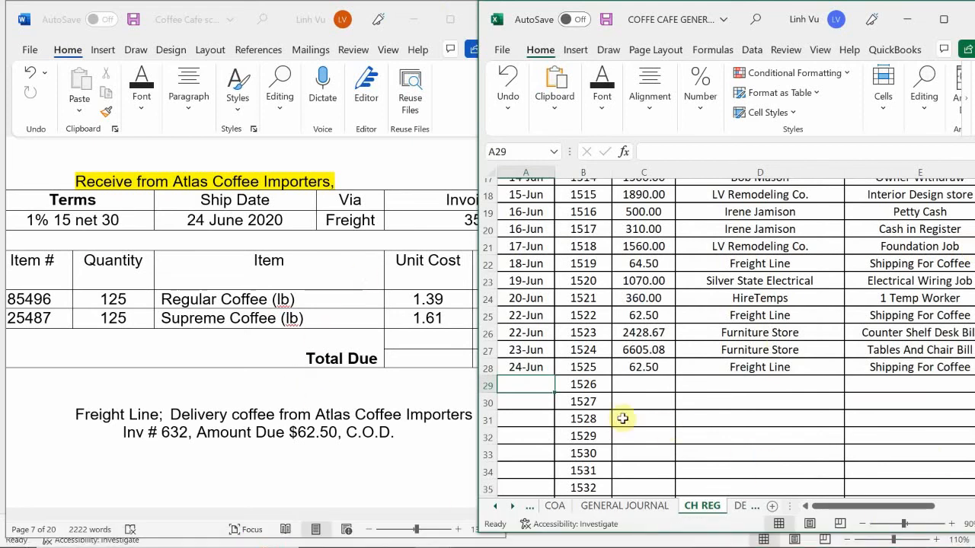
Update the Freight Line explanation in B559 of the general journal to INV#632 and CH#1525
left_click(596, 507)
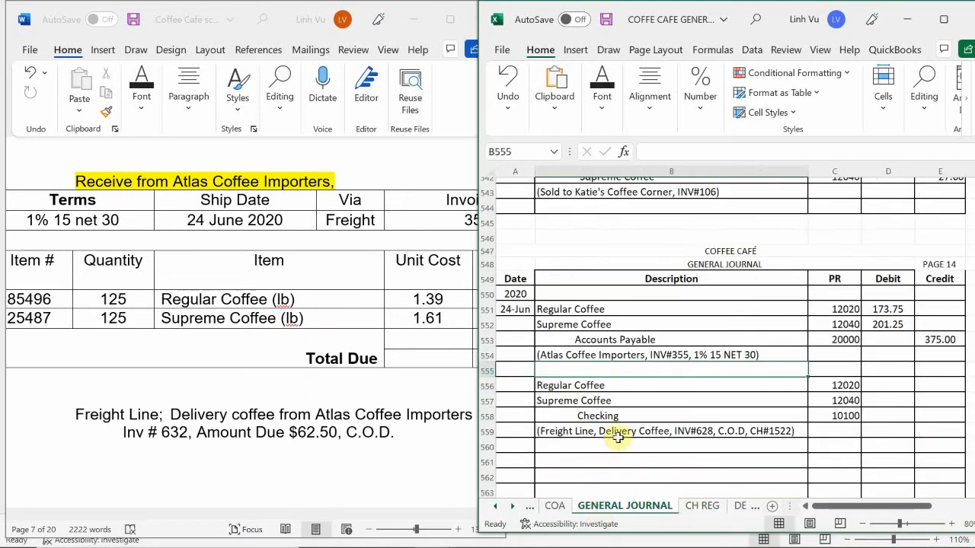
double_click(701, 432)
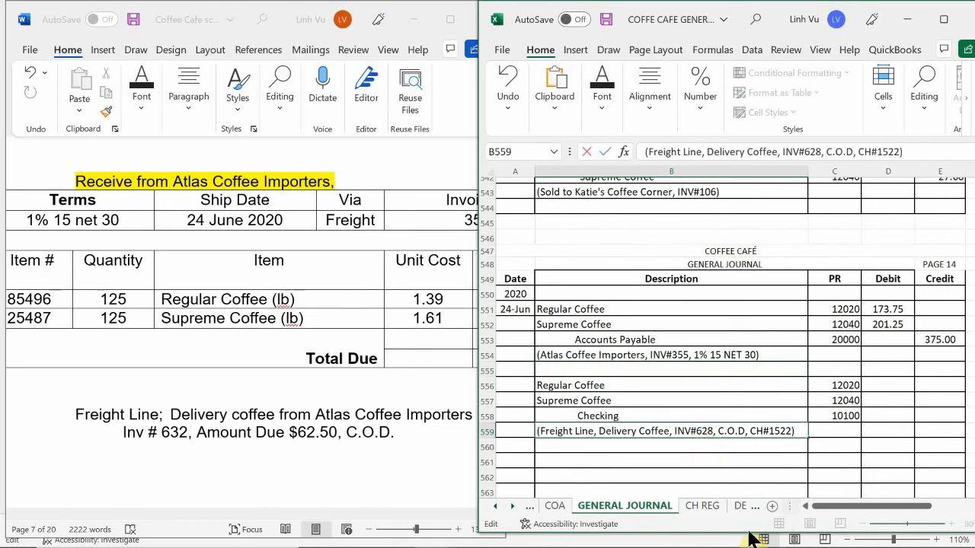
key("Delete")
key("BackSpace")
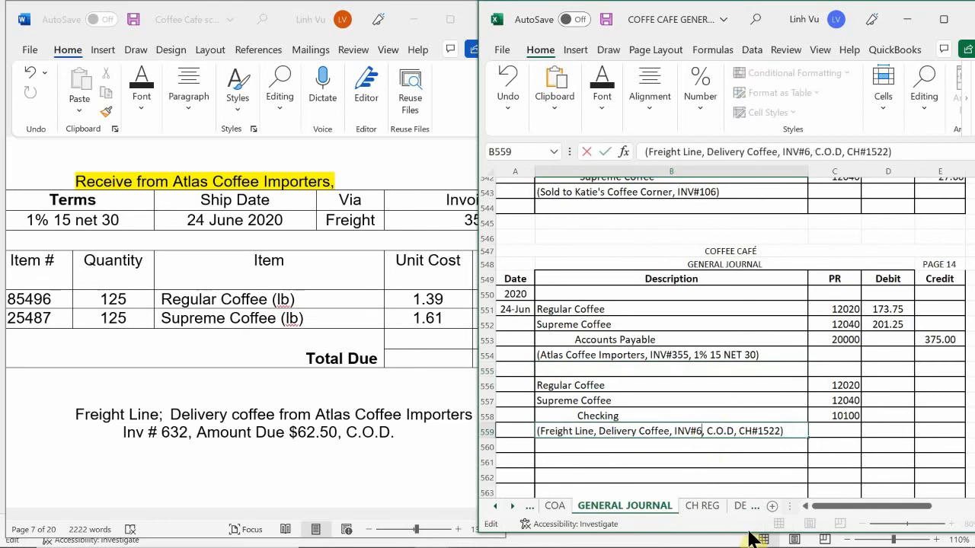
type("32")
key("Right")
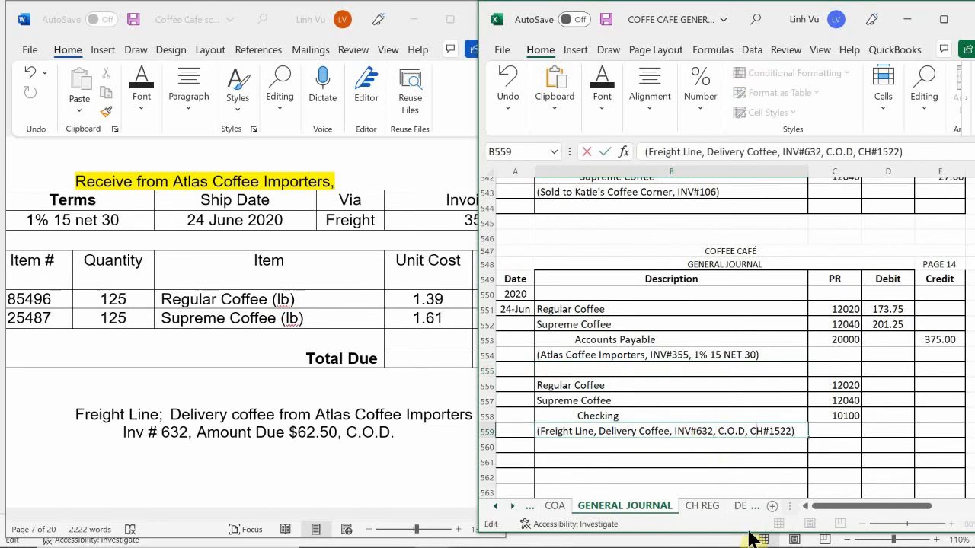
key("BackSpace")
type("5")
key("Return")
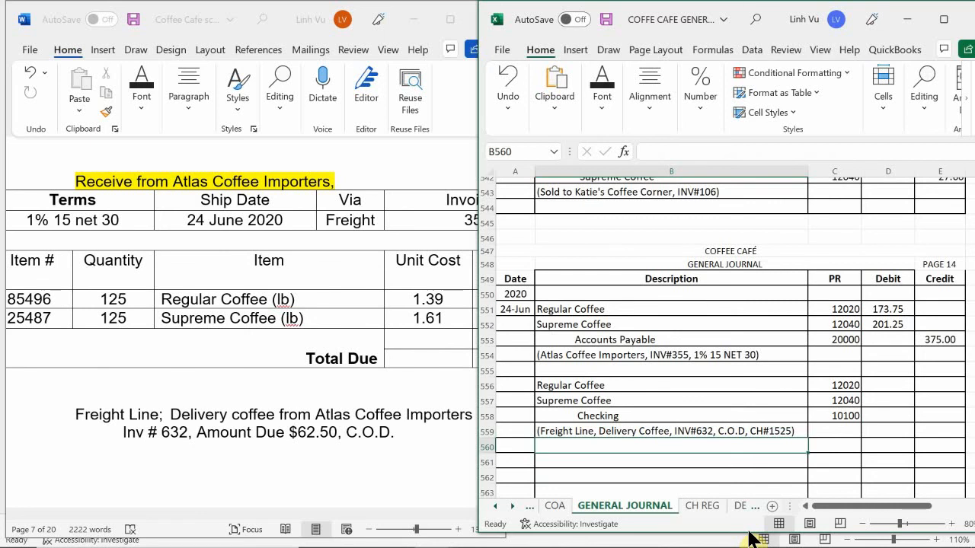
Split the freight cost as debits: 31.25 for Regular Coffee in D556 and =D556 for Supreme Coffee in D557
left_click(881, 389)
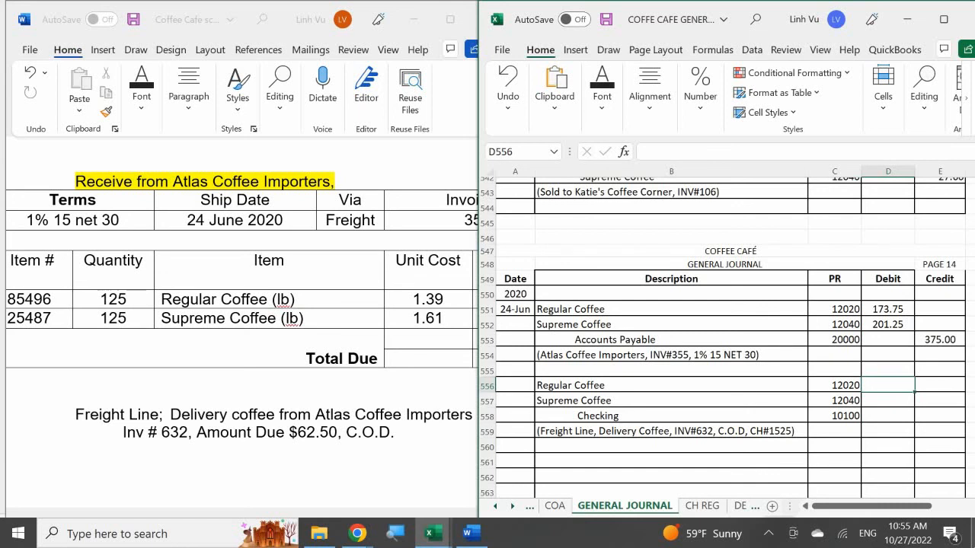
type("31.25")
key("Return")
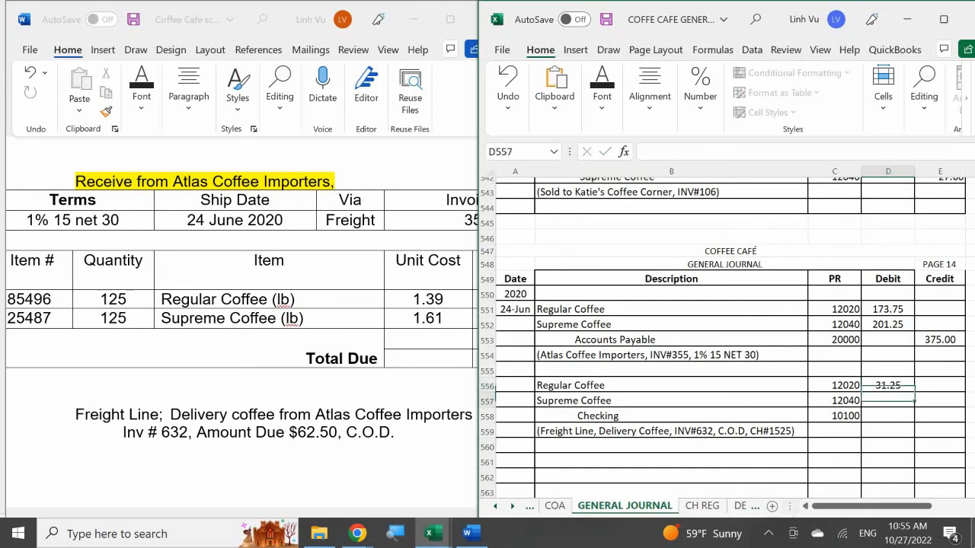
type("=D556")
key("Return")
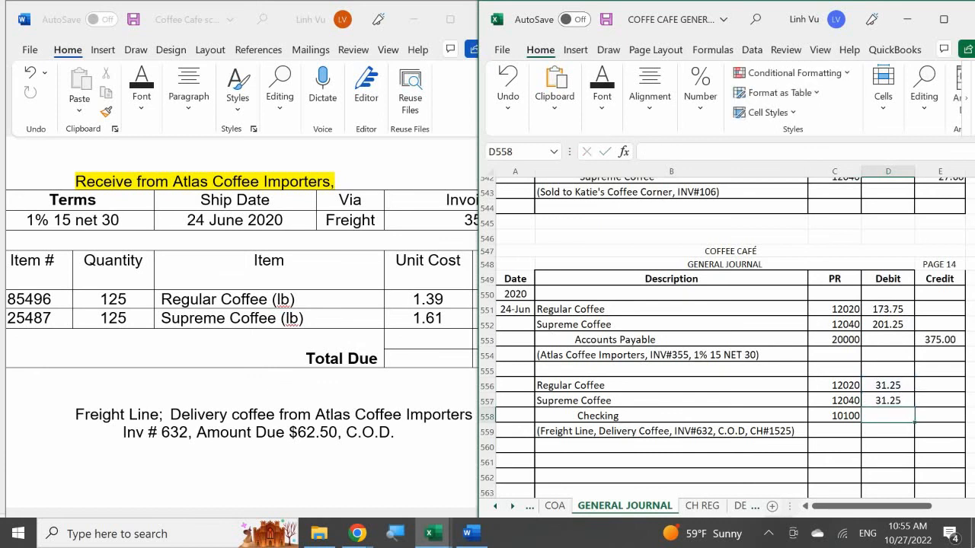
Credit Checking in E558 with the sum of both freight debits, using the formula =D556+D557
key("Right")
type("=")
key("Left")
key("Up")
key("Up")
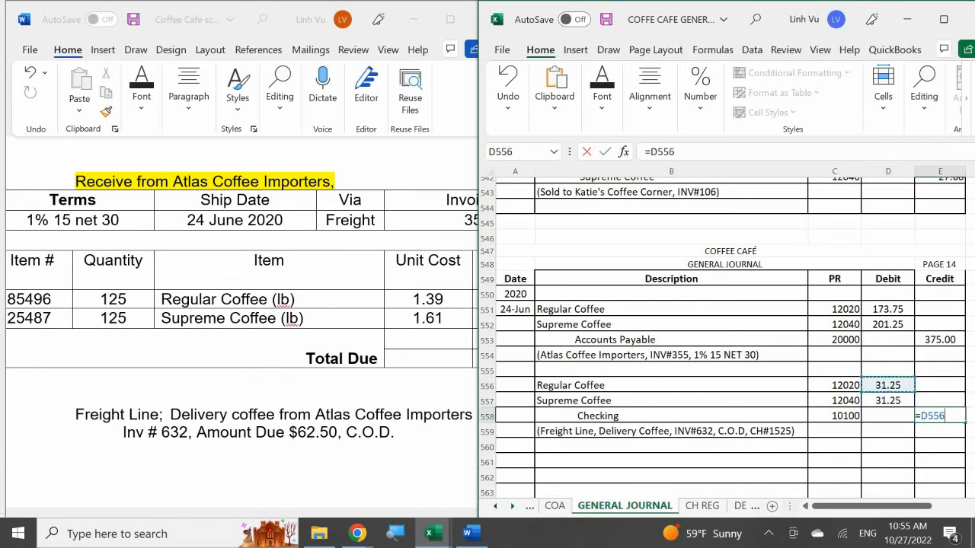
type("+")
key("Left")
key("Up")
key("Return")
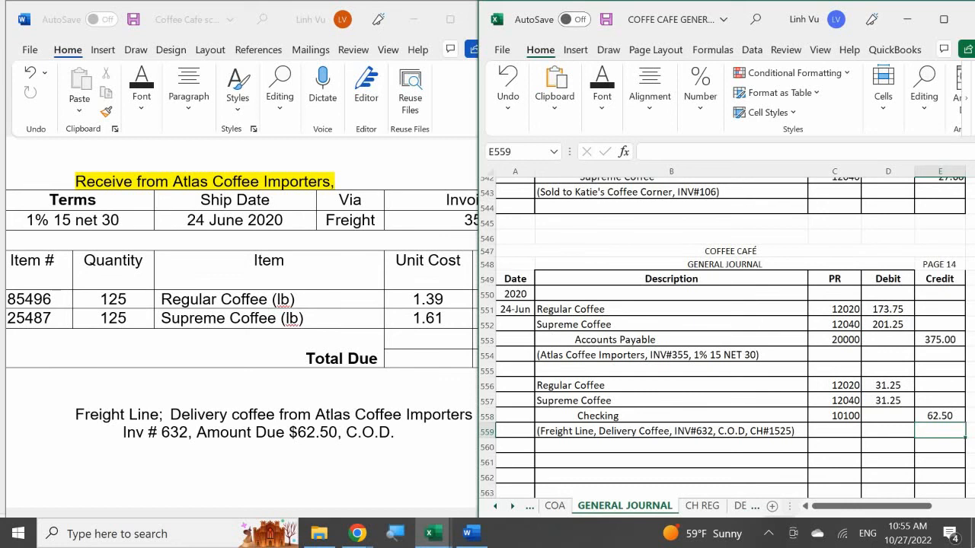
Switch from the general journal to the general ledger workbook, showing its ASSETS sheet
left_click(668, 402)
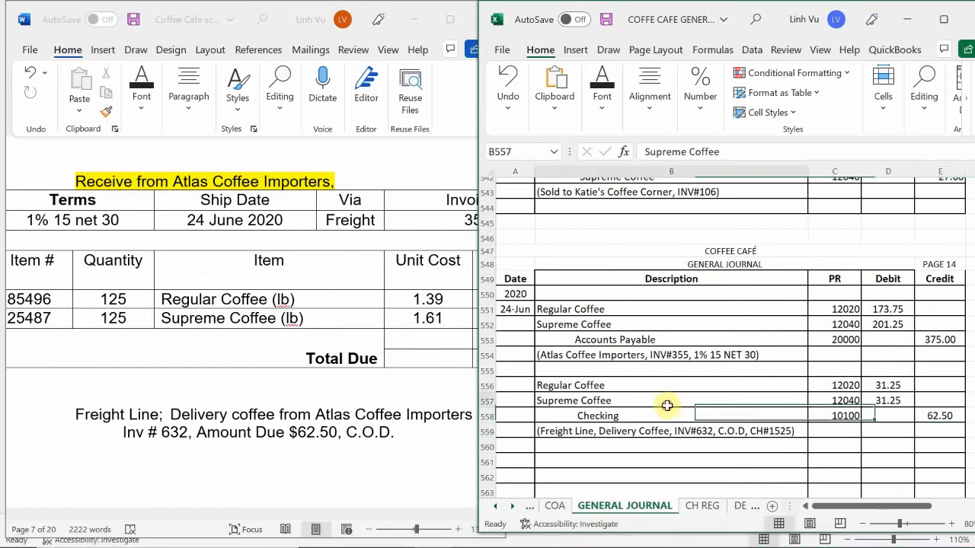
scroll(667, 406, "down", 1)
scroll(667, 405, "down", 1)
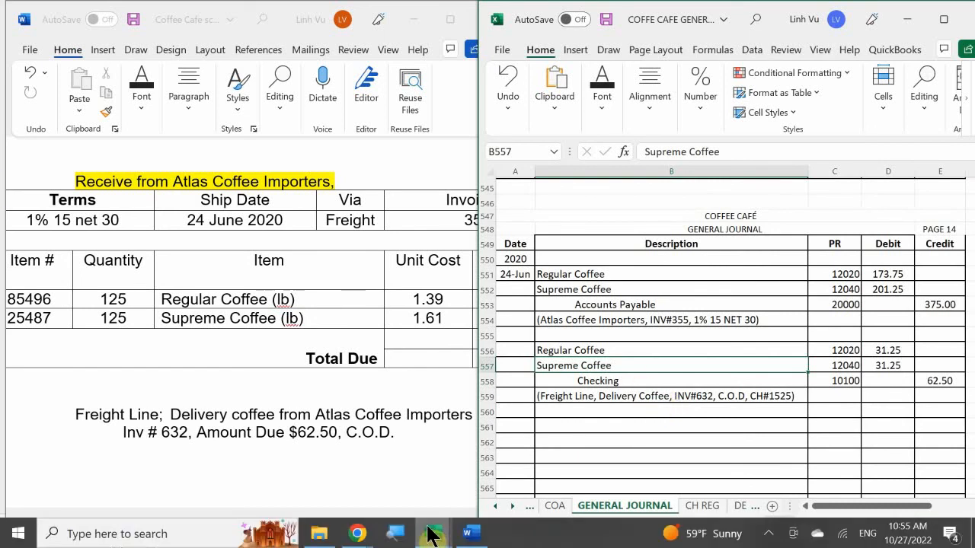
left_click(430, 536)
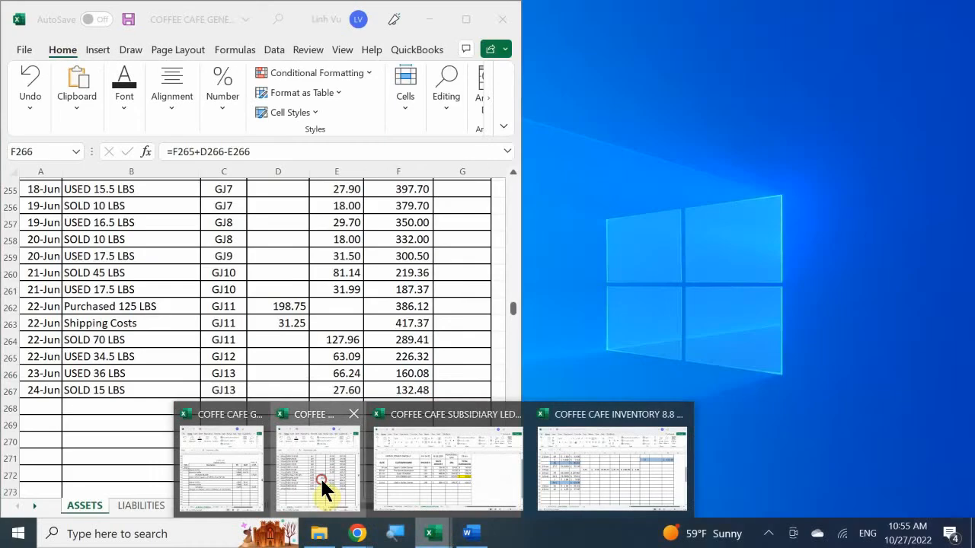
left_click(320, 476)
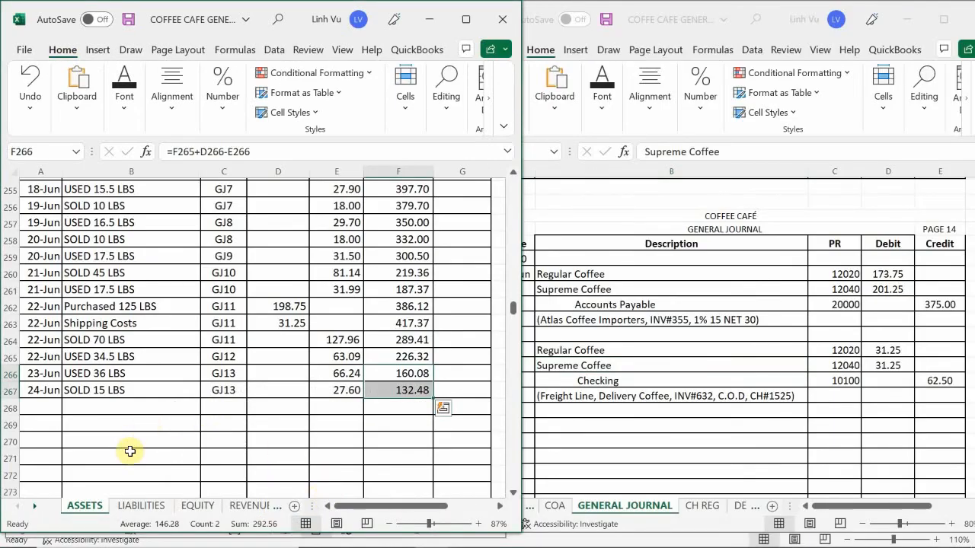
Enter the date 6/24 in A223, the first empty row of the Regular Coffee ledger account
left_click(129, 450)
scroll(131, 426, "up", 2)
scroll(132, 411, "up", 12)
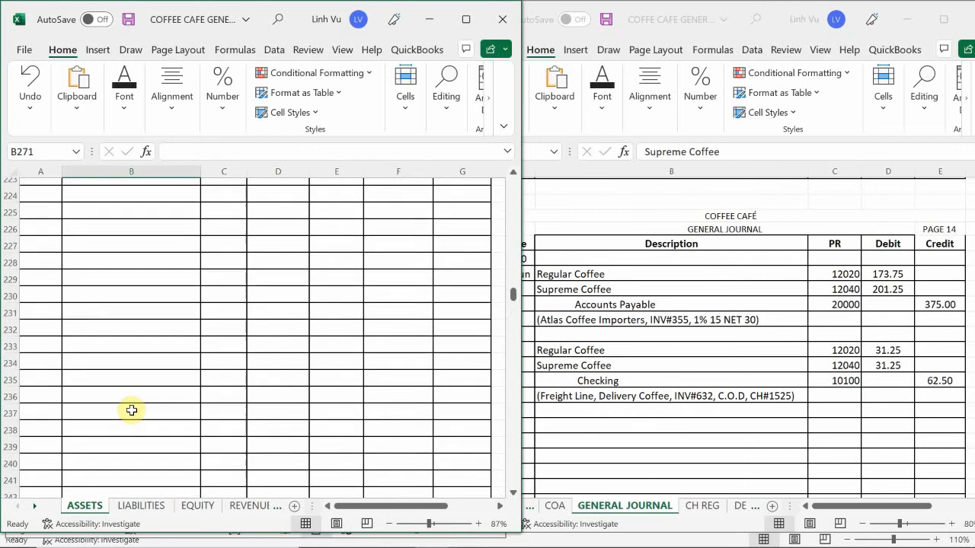
scroll(132, 410, "up", 4)
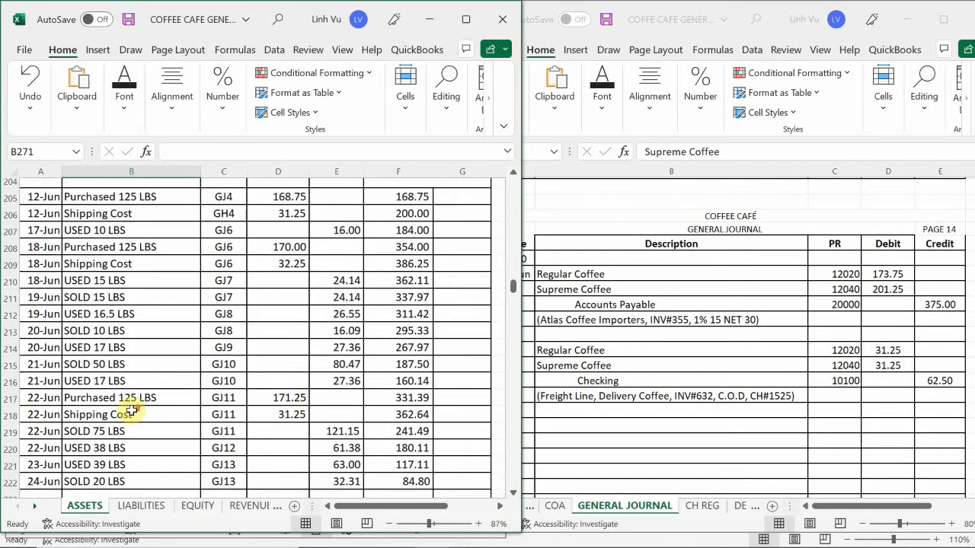
scroll(132, 410, "down", 3)
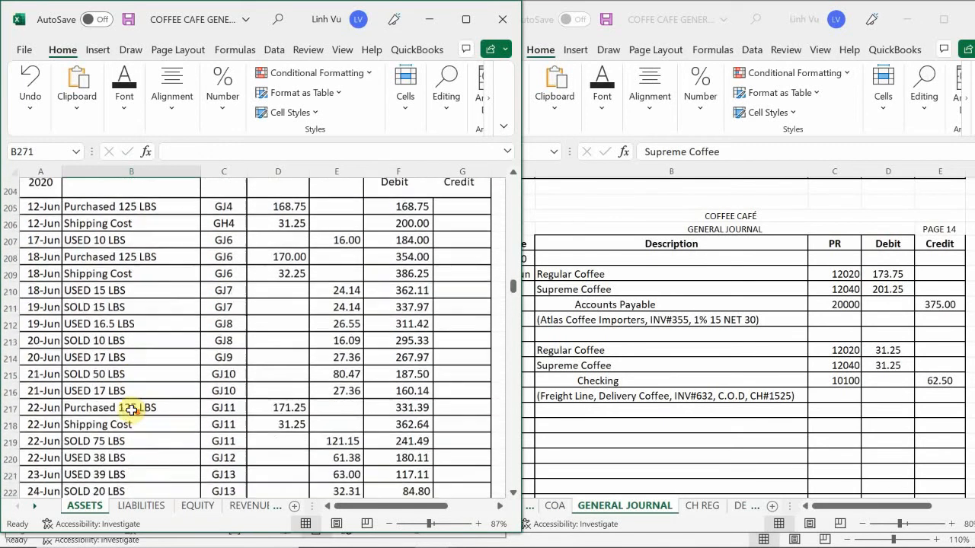
scroll(72, 426, "down", 1)
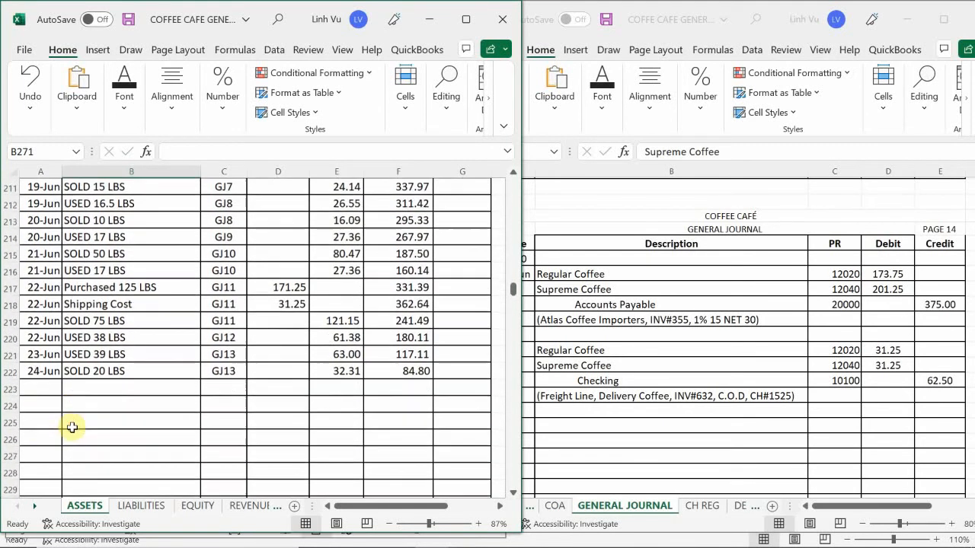
scroll(57, 365, "up", 1)
left_click(45, 383)
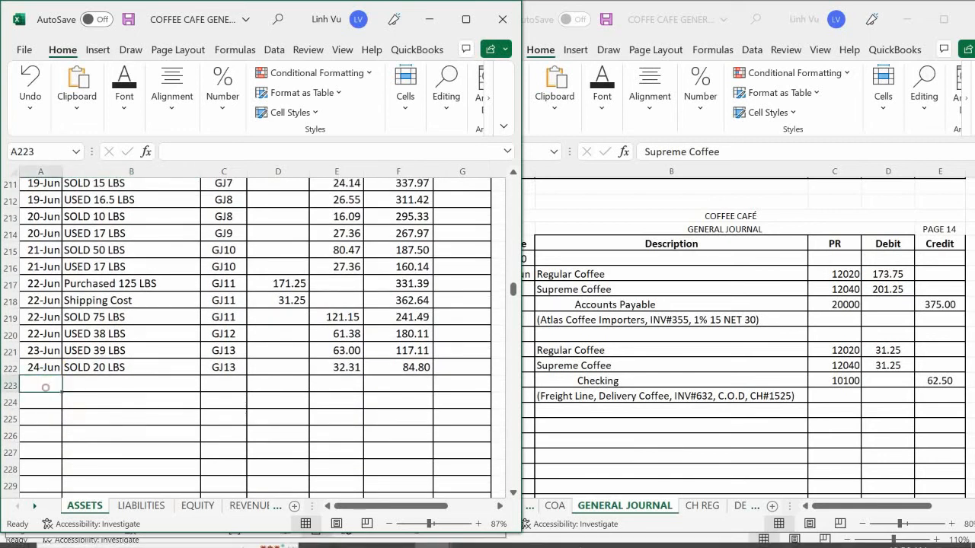
type("6/24")
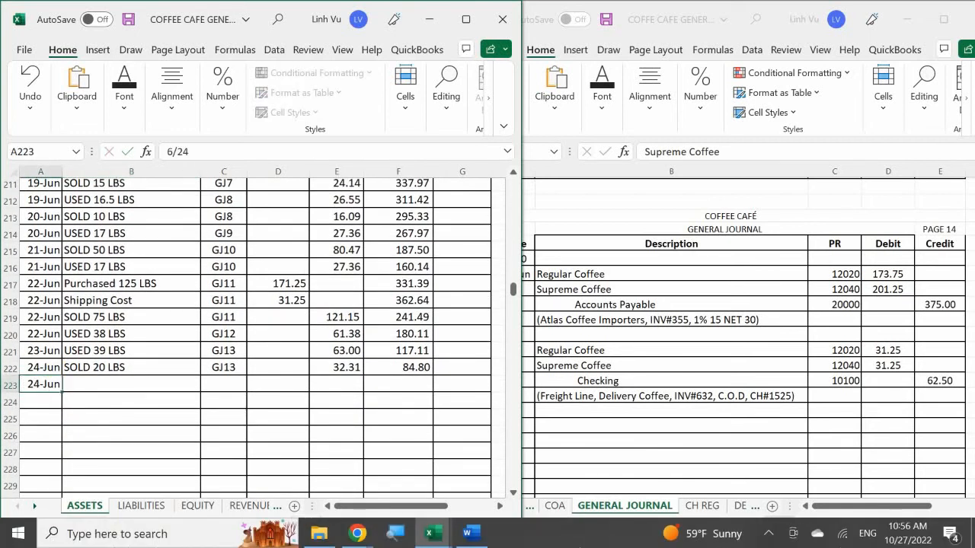
Fill in Purchased 125 LBS in B223 and Shipping Cost in B224 with formulas referencing the account's earlier item entries
key("Tab")
type("=")
key("Up")
key("Up")
key("Up")
key("Up")
key("Up")
key("Up")
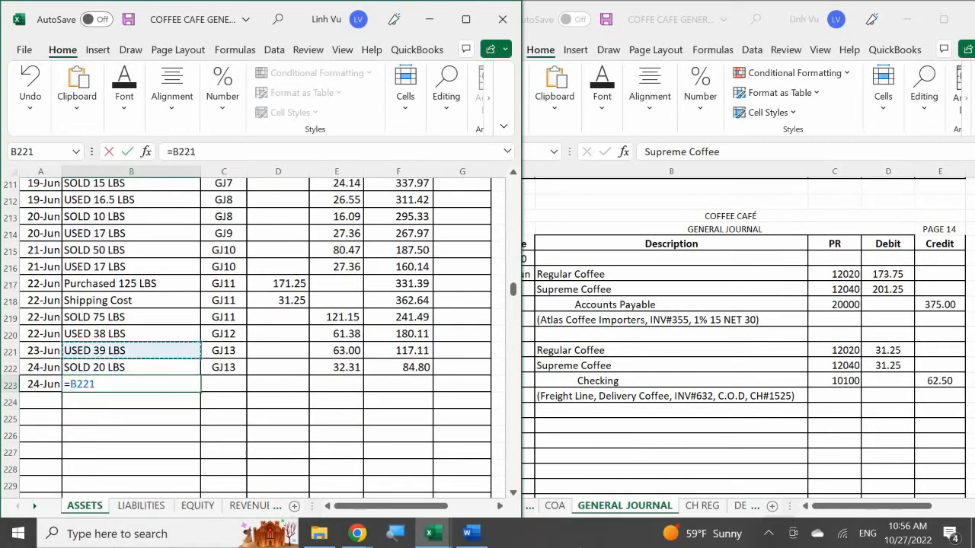
key("Return")
type("=")
key("Up")
key("Up")
key("Up")
key("Up")
key("Up")
key("Up")
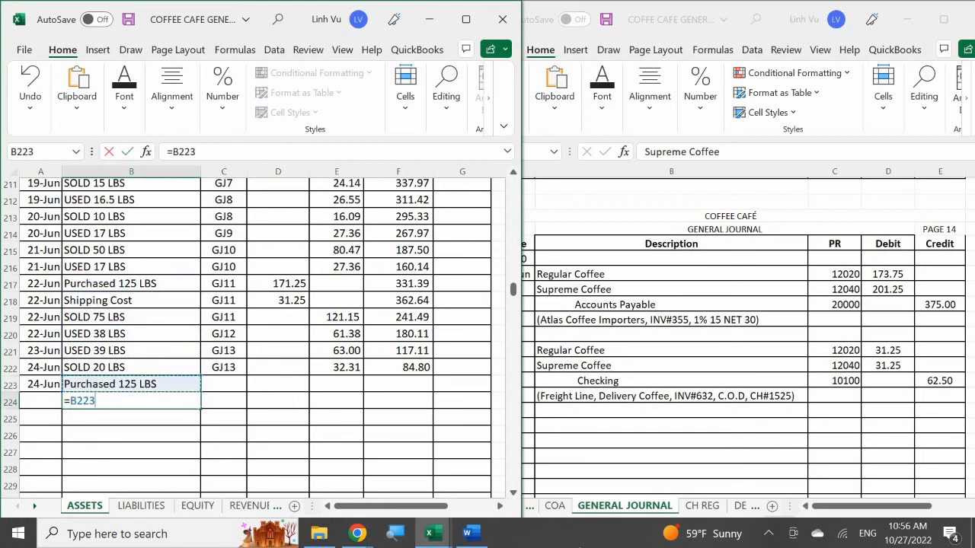
key("Return")
Date the Regular Coffee Shipping Cost row 6/24 in A224
key("Left")
key("Up")
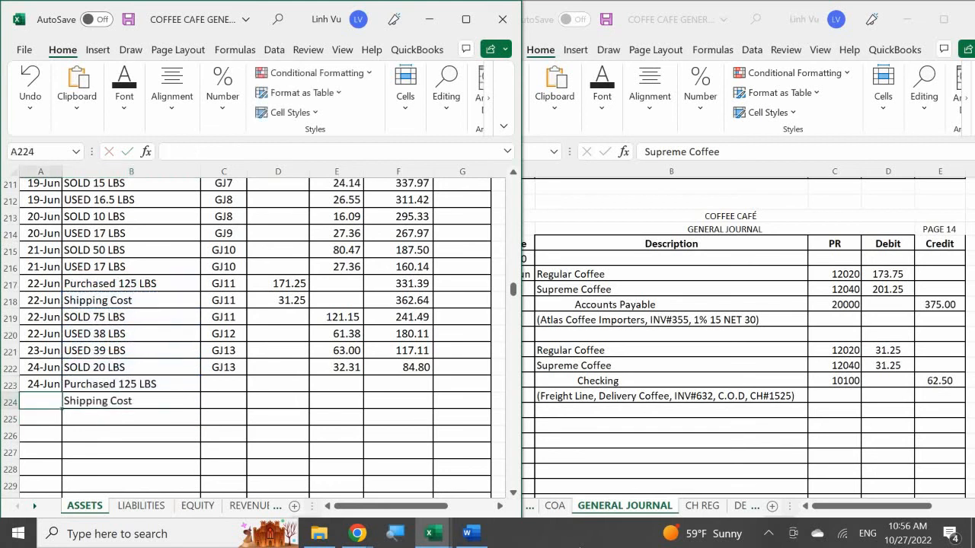
type("6/24")
key("Return")
Enter GJ14 as the posting reference for both new Regular Coffee rows, C223 and C224
key("Right")
key("Right")
key("Right")
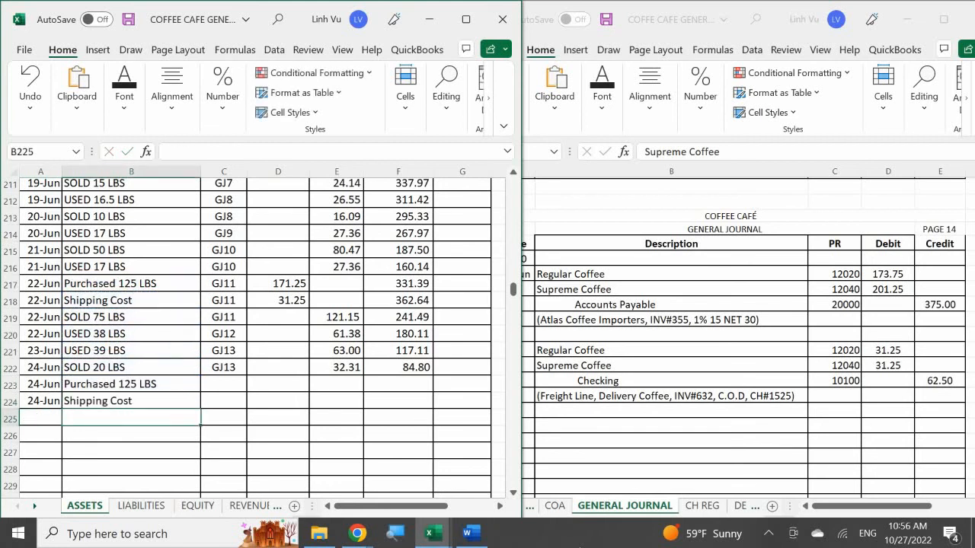
key("Up")
key("Up")
key("Left")
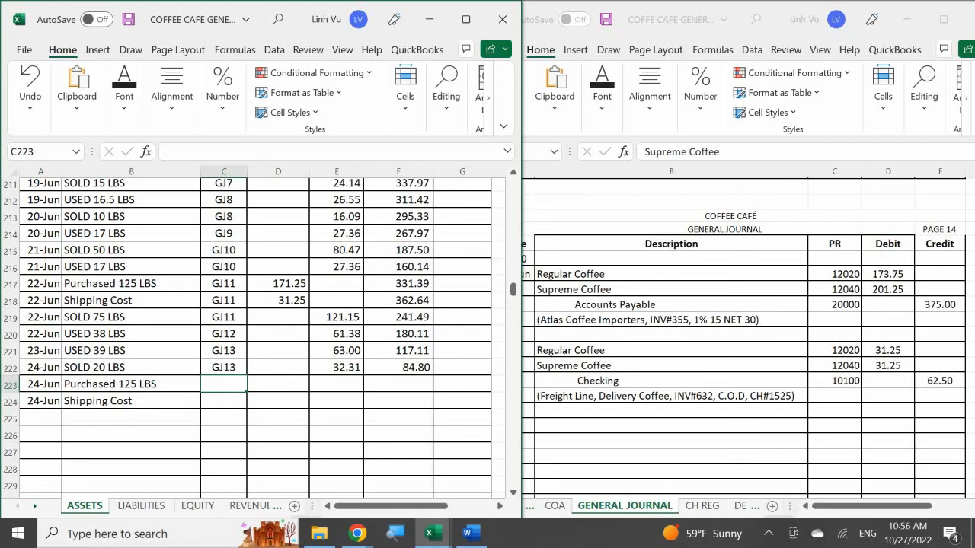
type("GJ")
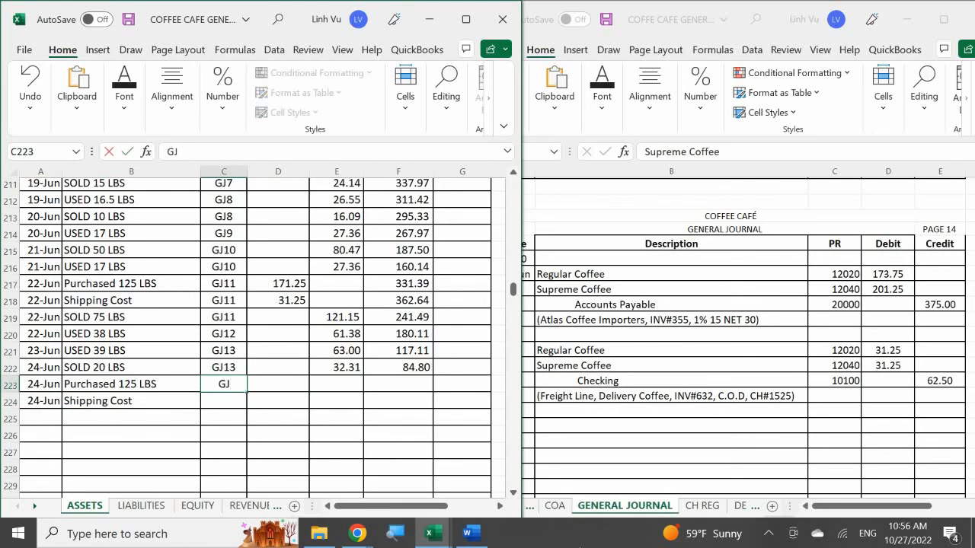
type("14")
key("Return")
type("GJ")
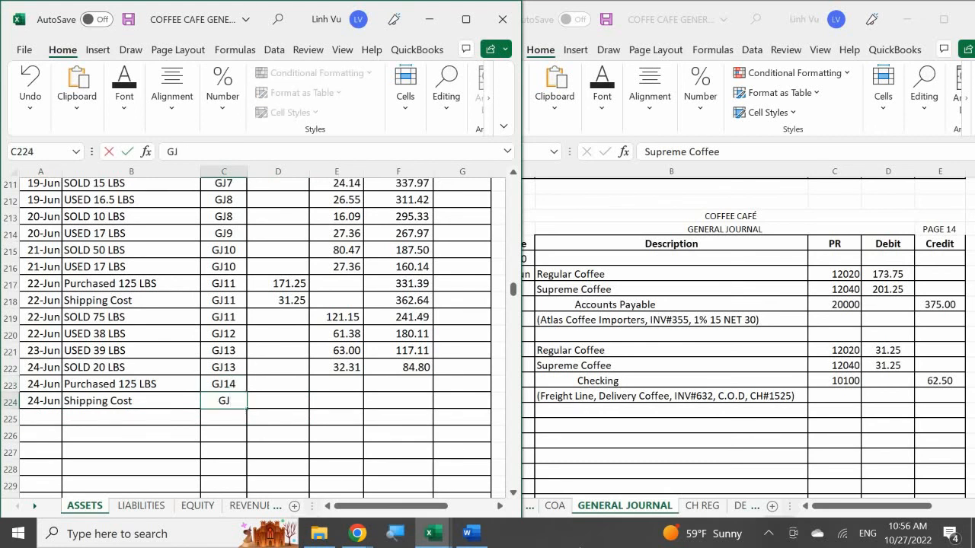
type("14")
key("Return")
Post the Regular Coffee debits: 173.75 for the purchase in D223 and 31.25 for shipping in D224
key("Right")
key("Up")
key("Up")
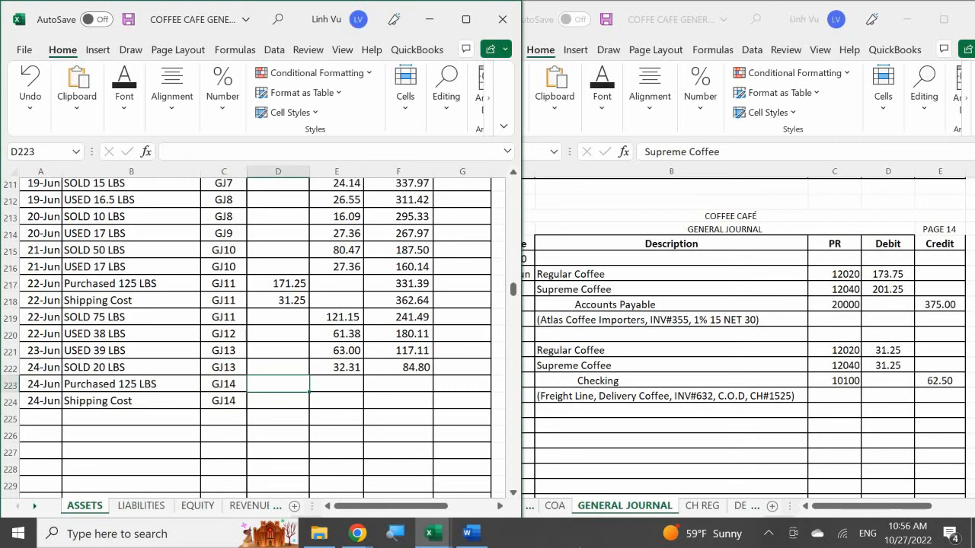
type("173.75")
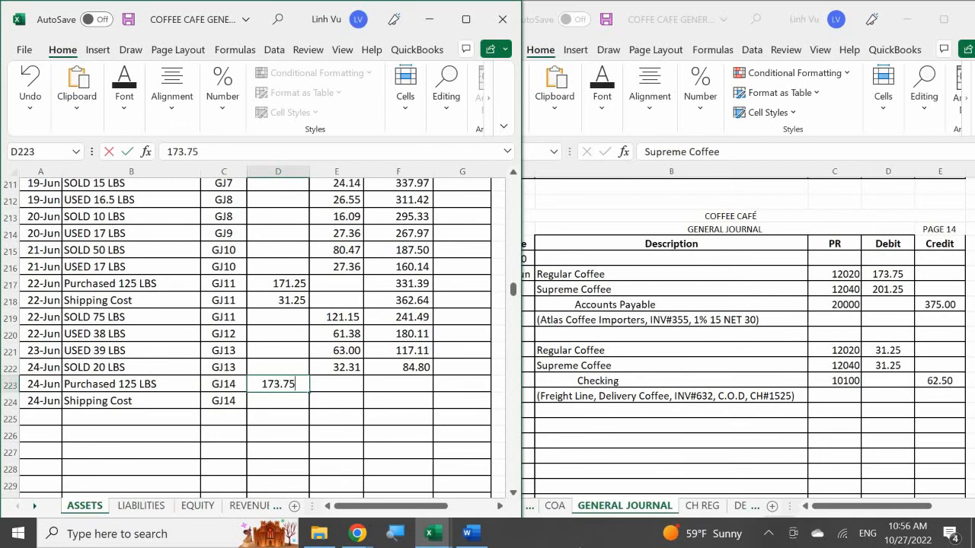
key("Return")
type("31.25")
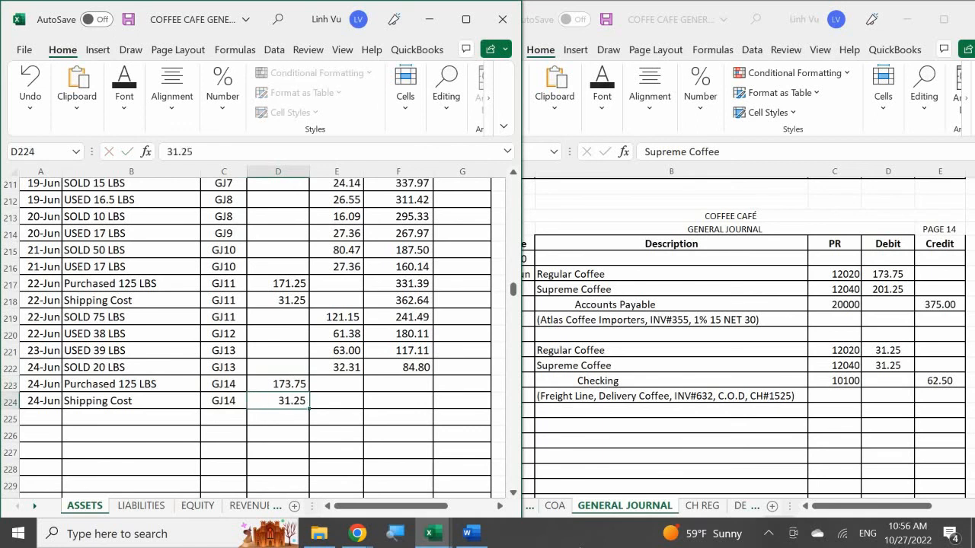
key("Return")
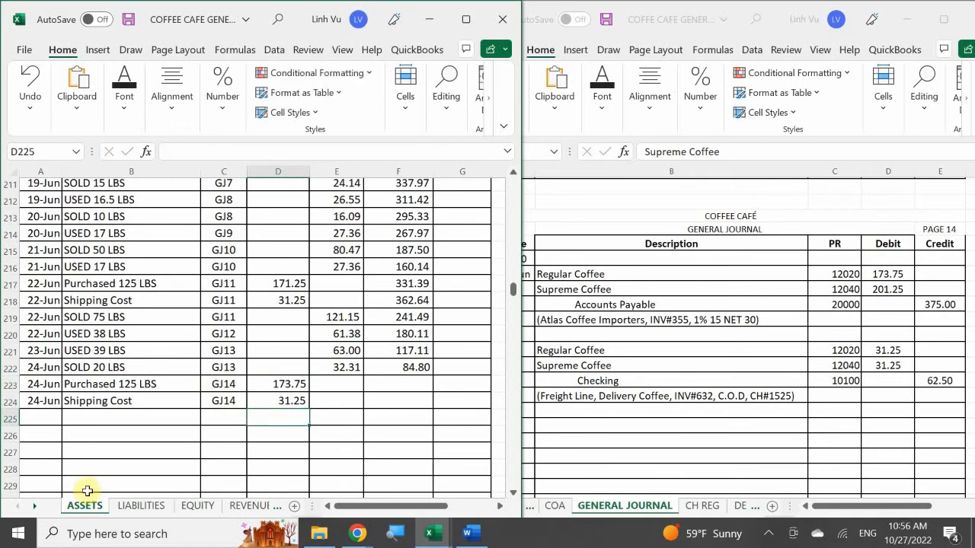
Extend the Regular Coffee running balance formula from F222 down through F224
left_click(411, 367)
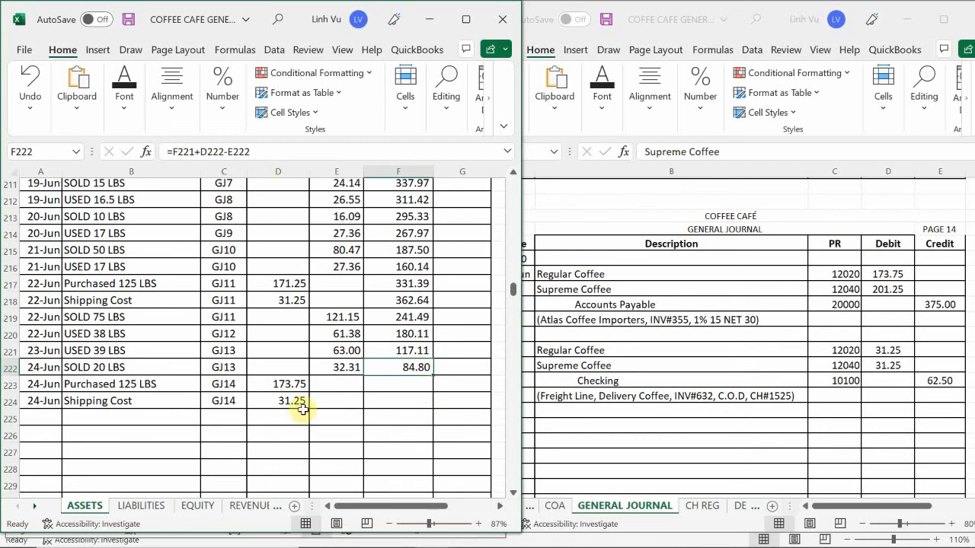
double_click(433, 375)
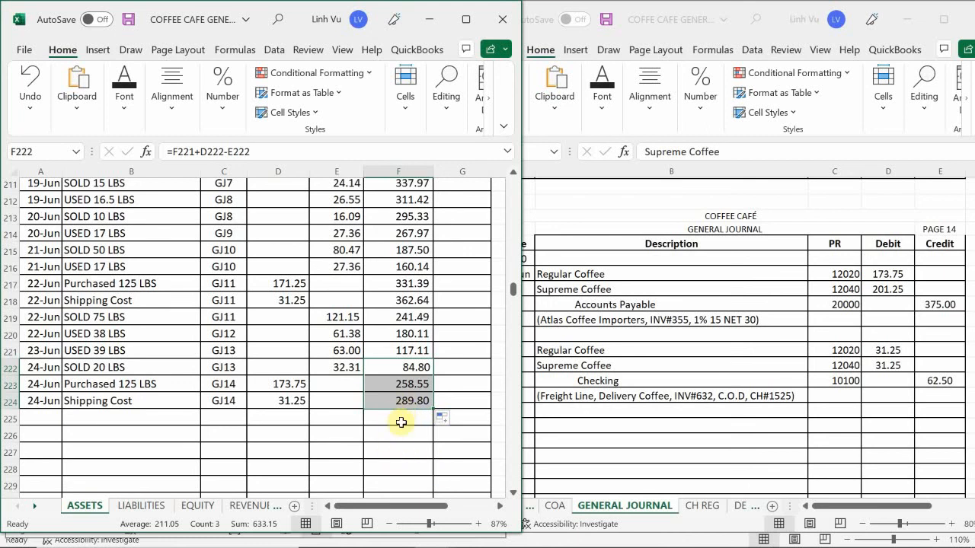
left_click(388, 418)
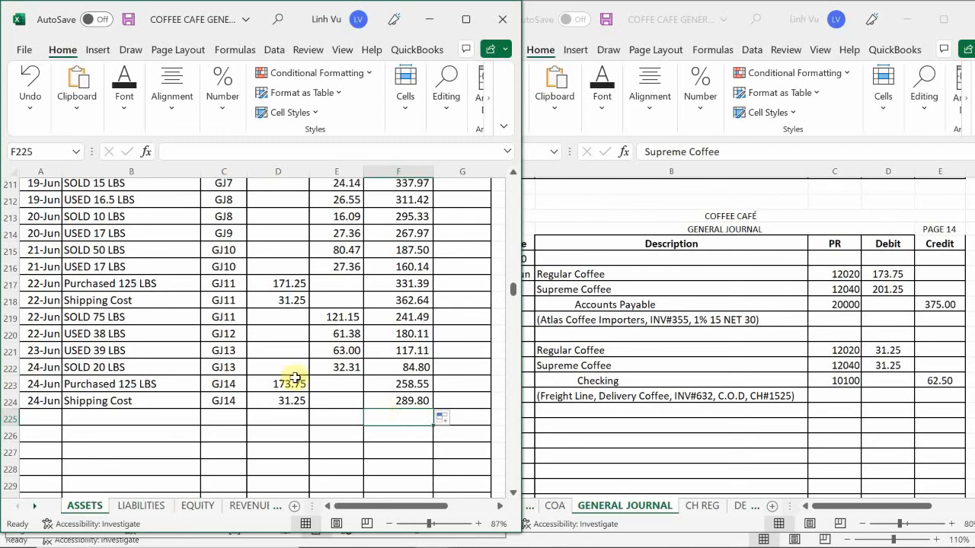
Enter the date 6/24 in A268 and A269 of the Supreme Coffee ledger account
scroll(156, 346, "down", 3)
scroll(154, 347, "down", 8)
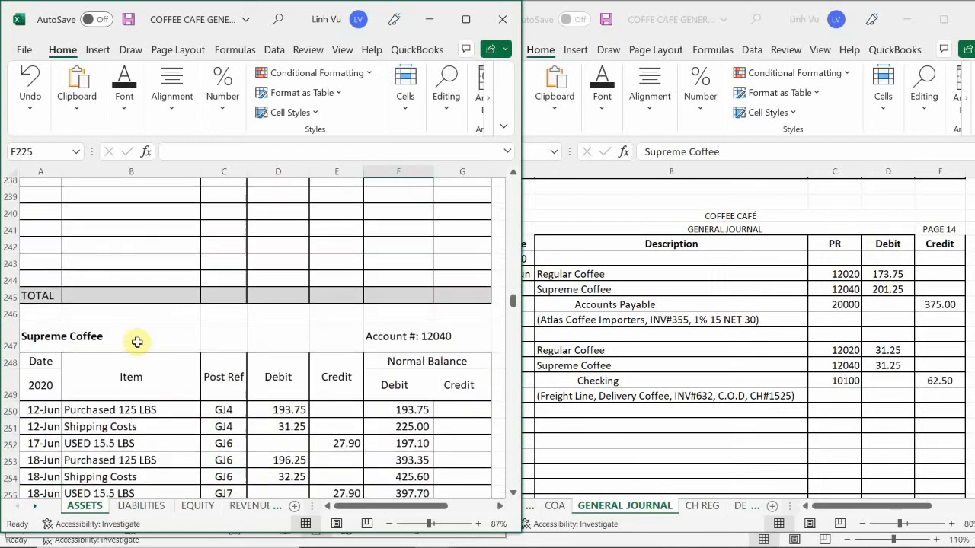
scroll(135, 342, "down", 4)
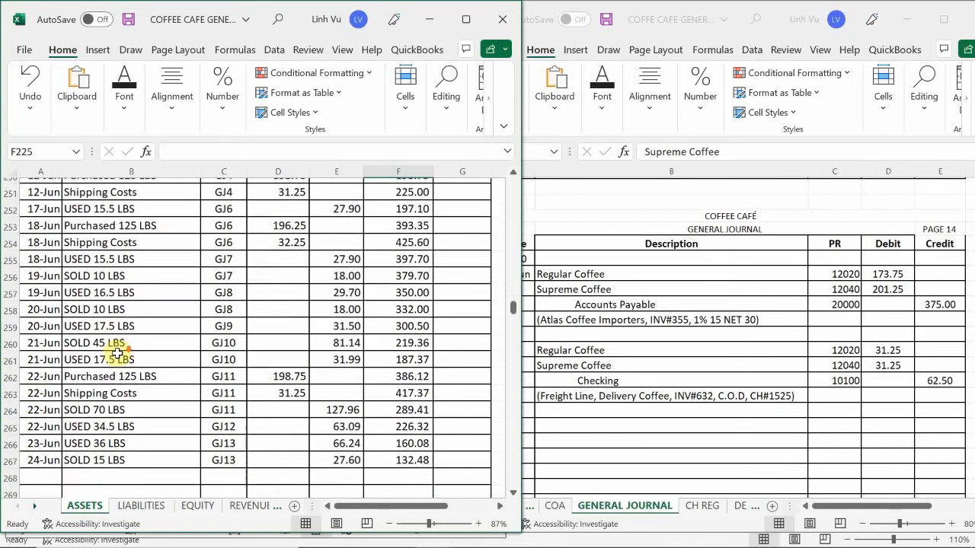
left_click(34, 366)
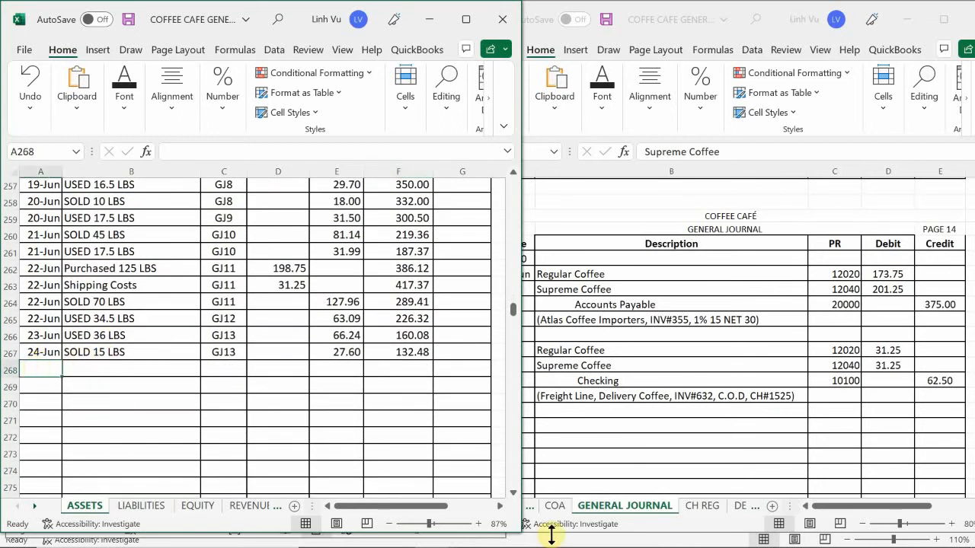
type("6/24")
key("Return")
type("6/24")
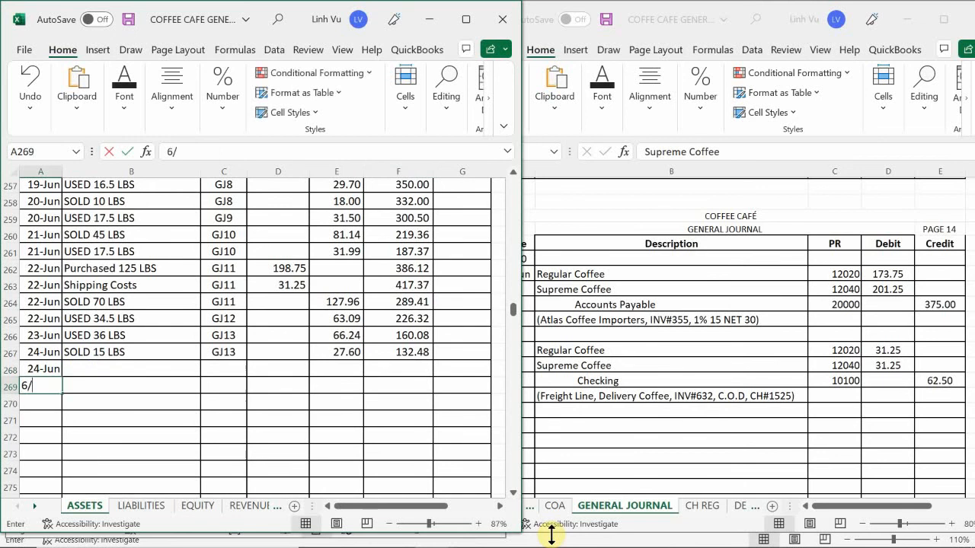
key("Return")
Fill in Purchased 125 LBS in B268 using =B262, and Shipping Costs in B269 by referencing the earlier shipping entry
key("Right")
key("Up")
key("Up")
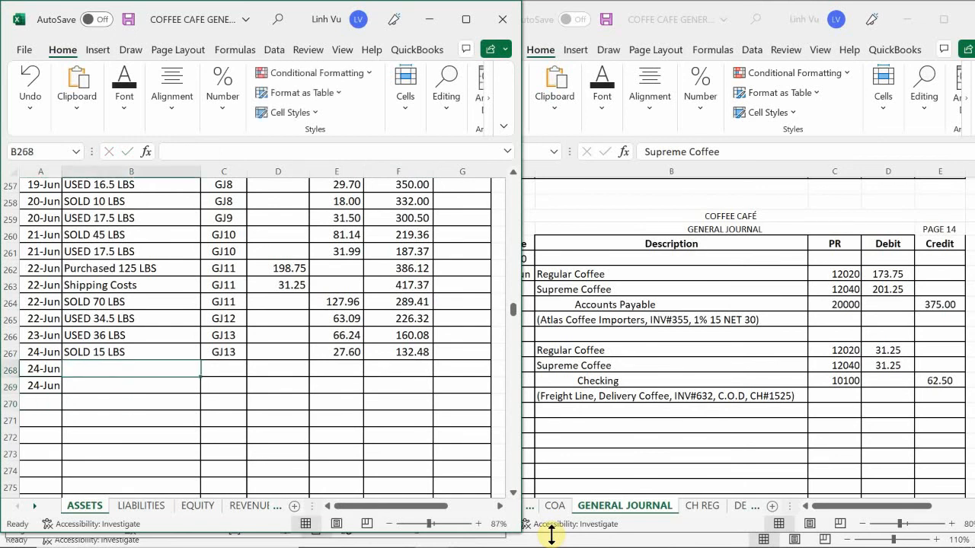
type("=")
key("Up")
key("Up")
key("Up")
key("Up")
key("Up")
key("Up")
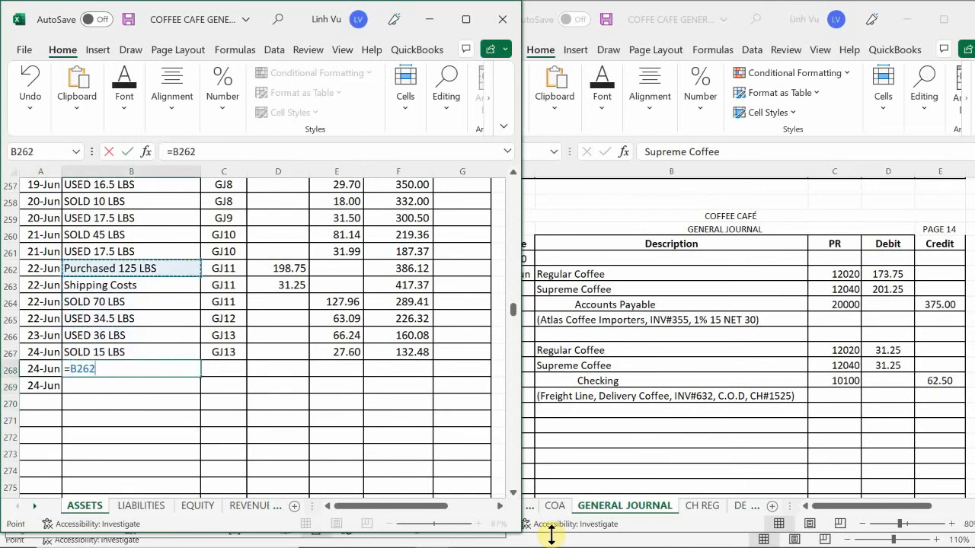
key("Return")
type("=")
key("Up")
key("Up")
key("Up")
key("Up")
key("Up")
key("Up")
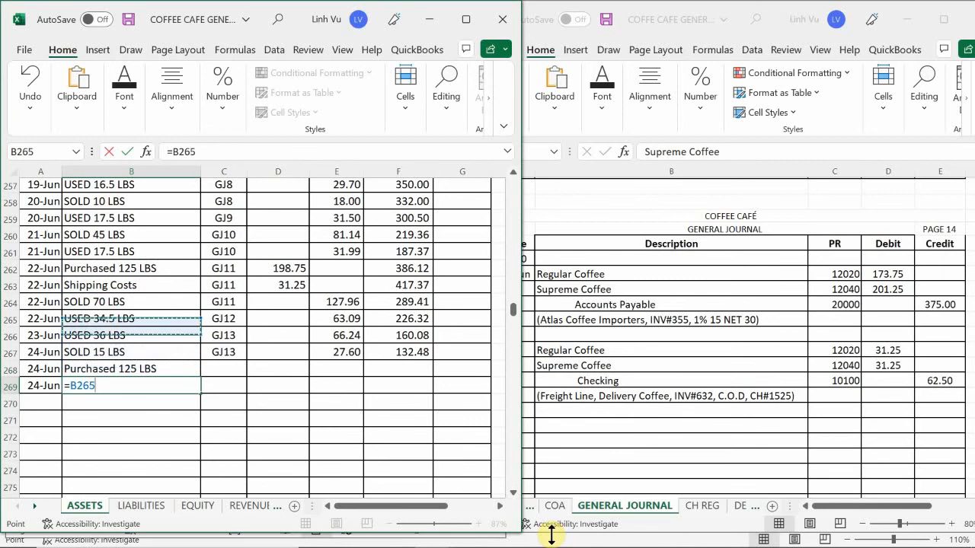
key("Return")
Enter GJ14 as the posting reference for both new Supreme Coffee rows, C268 and C269
key("Right")
key("Up")
key("Up")
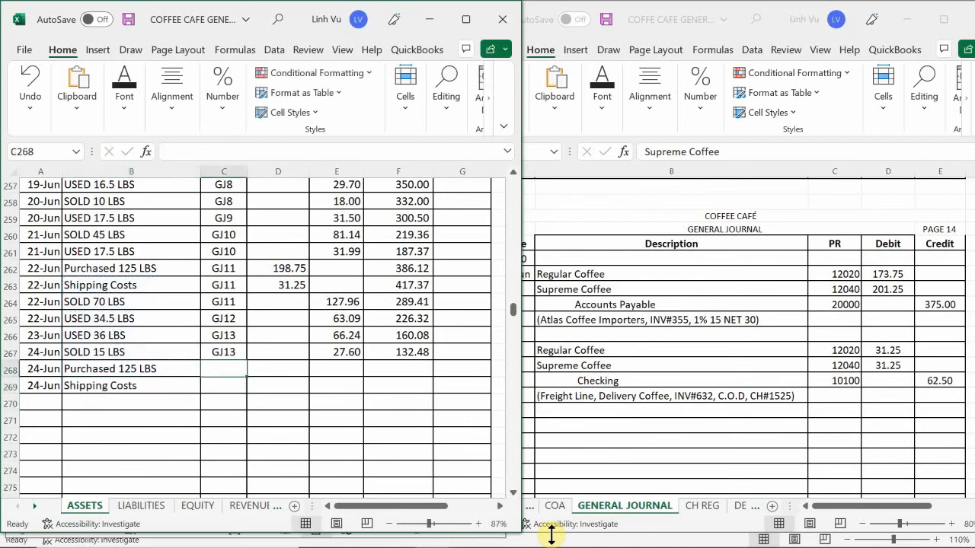
type("GJ14")
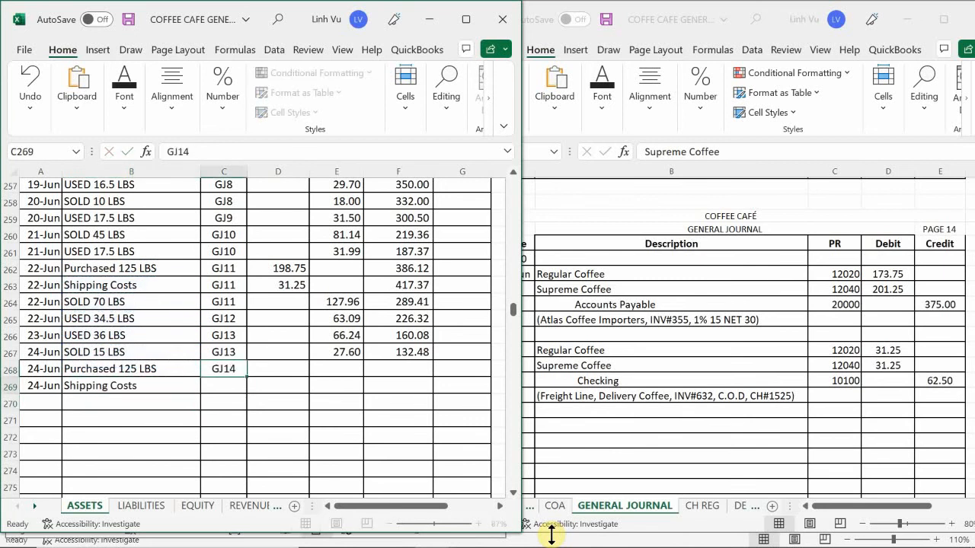
key("Return")
type("GJ14")
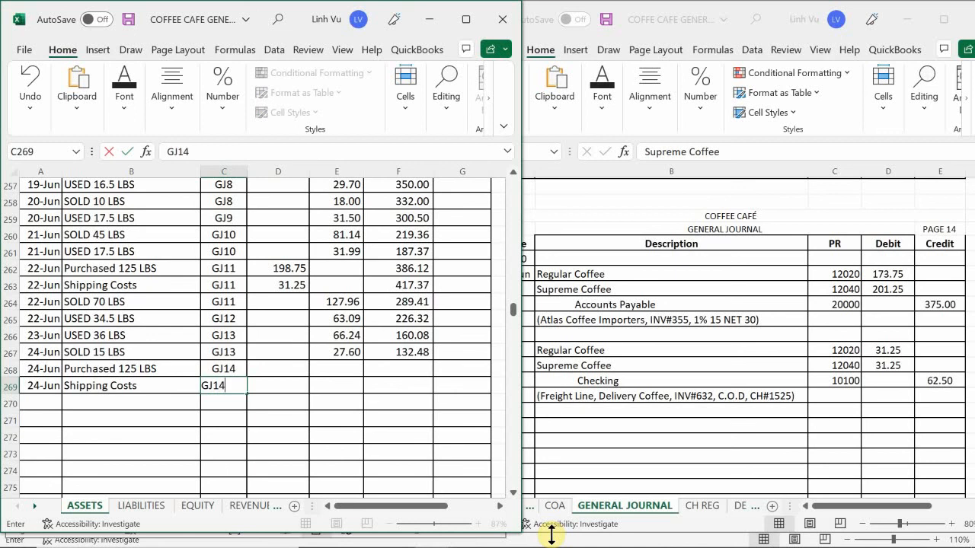
key("Return")
Enter the Supreme Coffee debits for 24 June: 201.25 for the purchase in D268 and 31.25 for shipping in D269
key("Right")
key("Up")
key("Up")
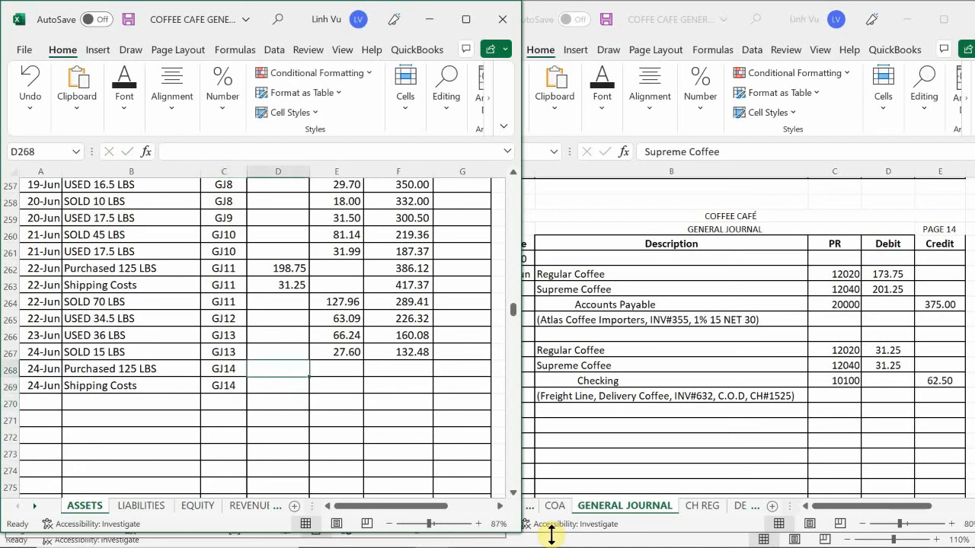
type("201")
key("Return")
key("Up")
type("201.25")
key("Return")
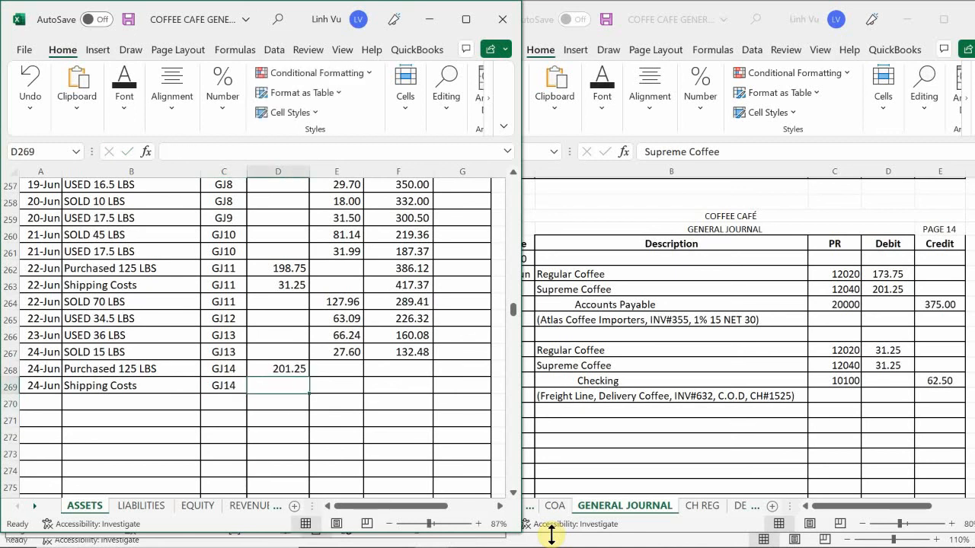
type("31.25")
key("Return")
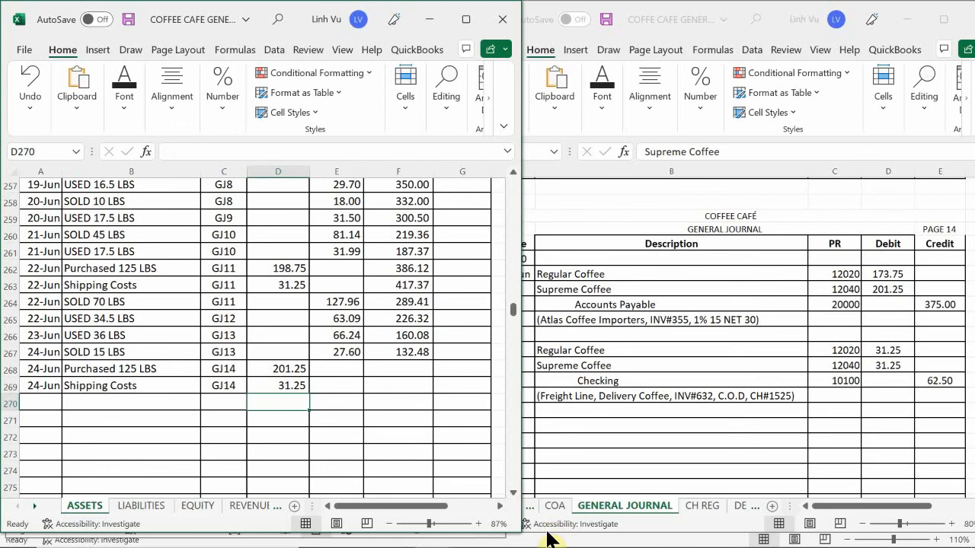
Extend the Supreme Coffee running balance formula from F267 down through F269
left_click(383, 357)
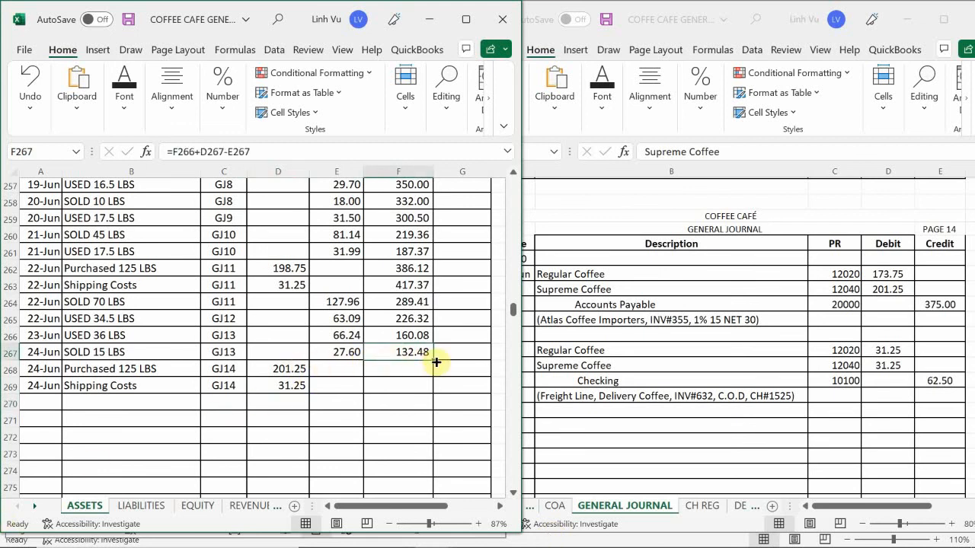
left_click_drag(434, 363, 429, 396)
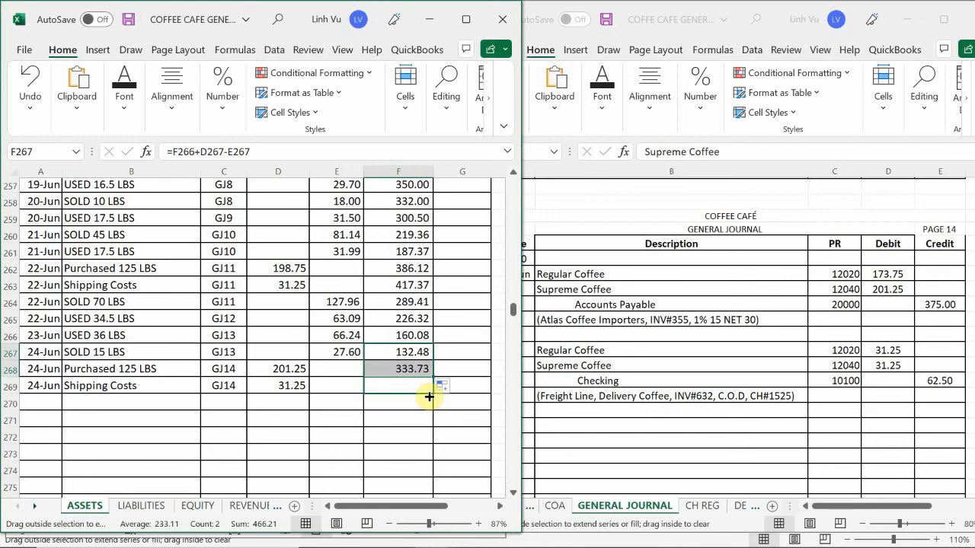
left_click_drag(429, 396, 428, 395)
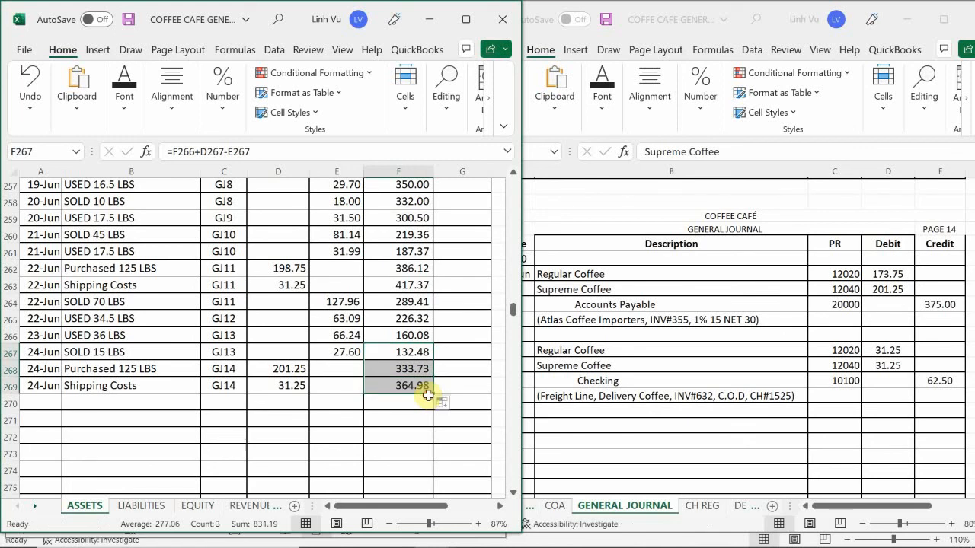
left_click(397, 422)
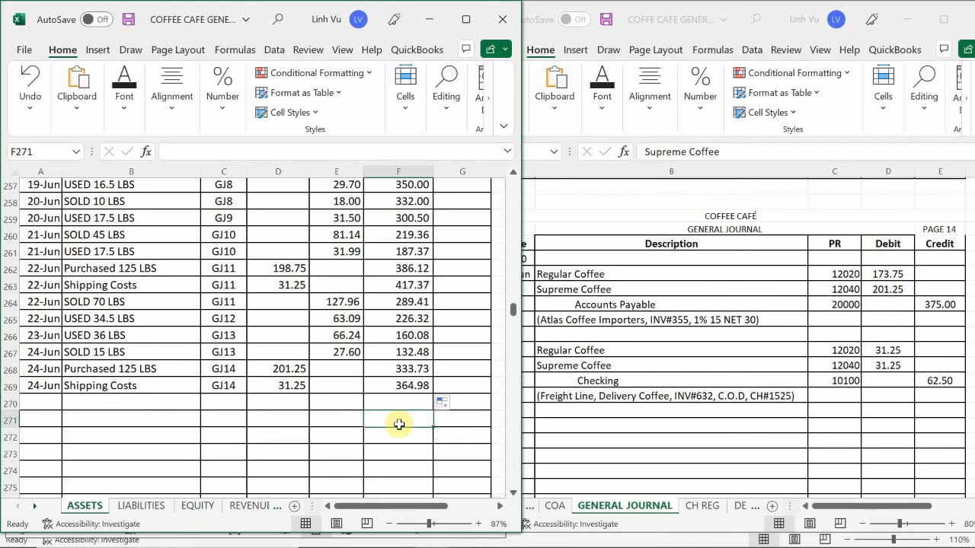
Enter the date 6/24 in A52, the next free row of the Checking ledger account
left_click(286, 434)
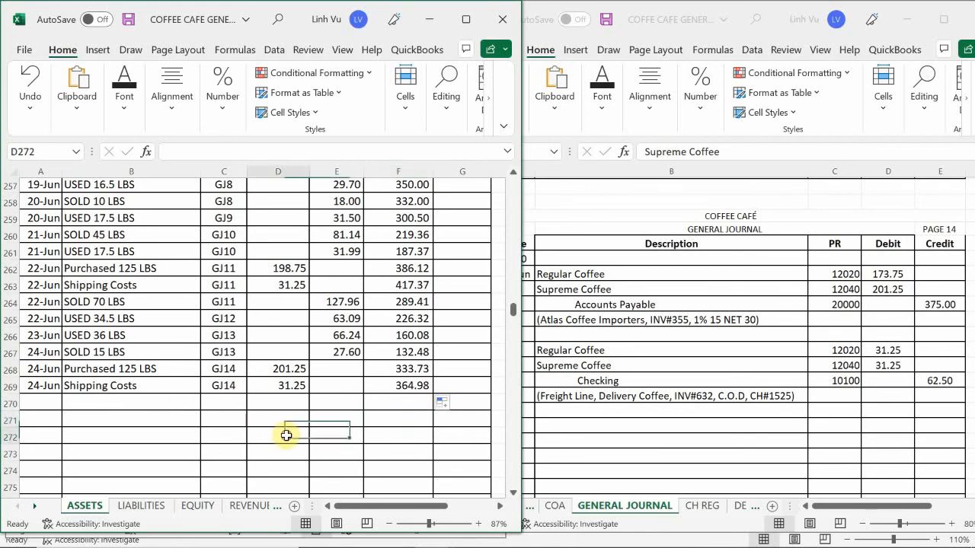
scroll(286, 435, "up", 20)
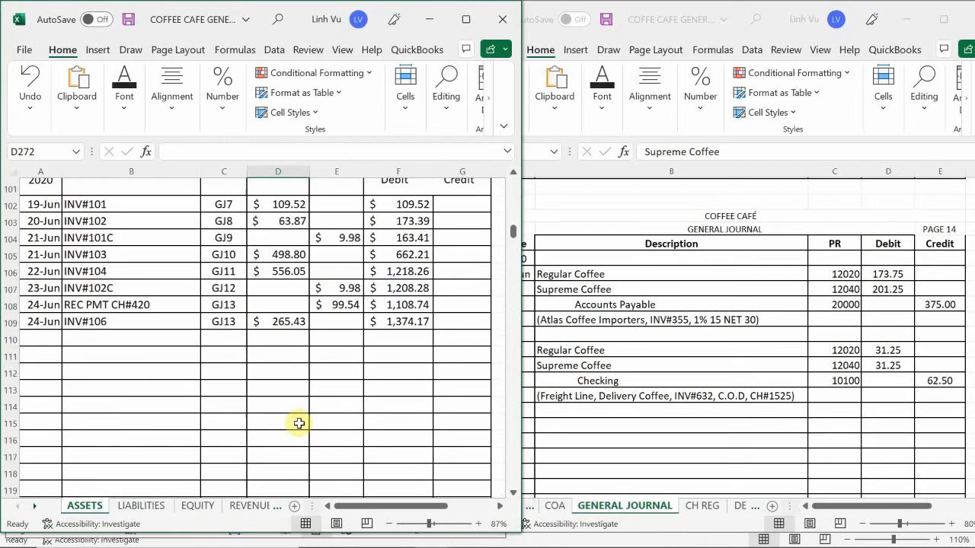
scroll(298, 424, "up", 20)
scroll(249, 426, "down", 1)
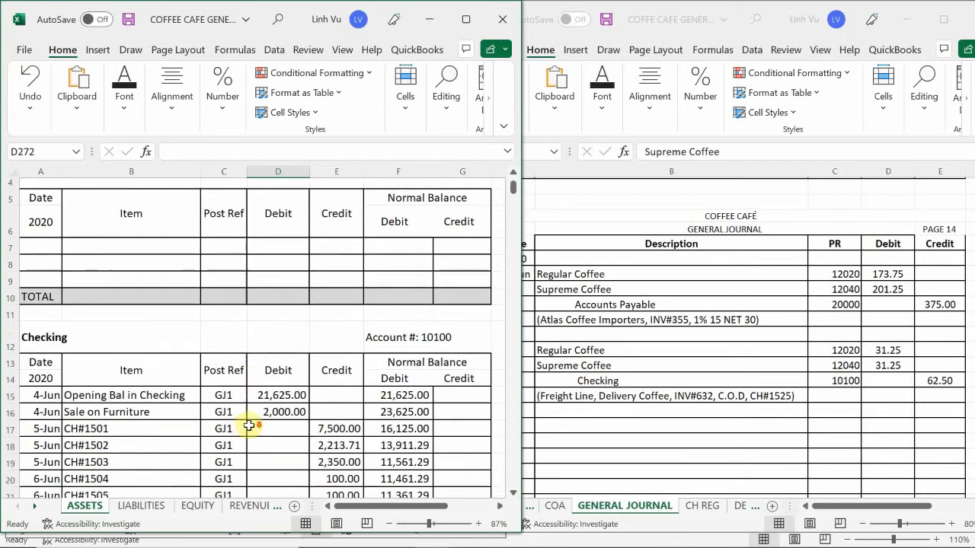
scroll(249, 426, "down", 8)
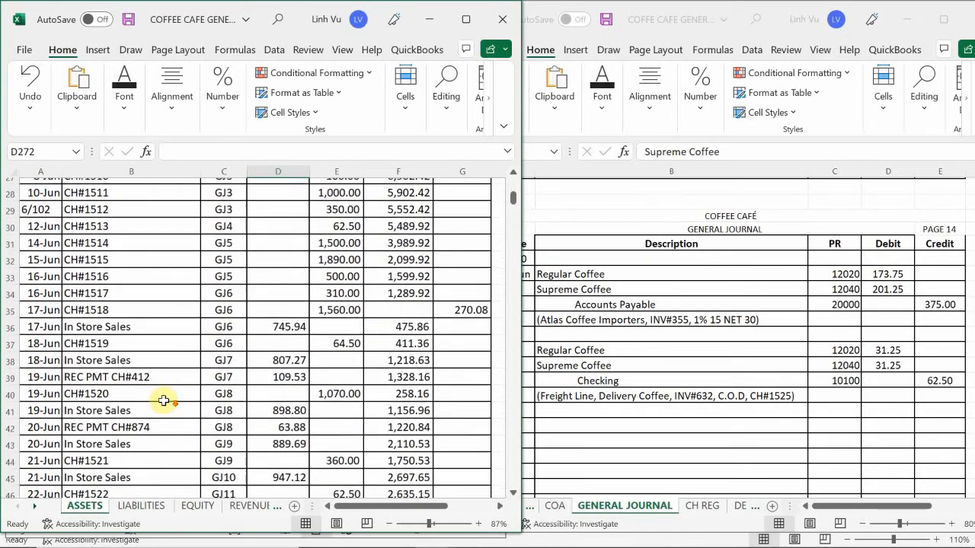
scroll(164, 401, "down", 5)
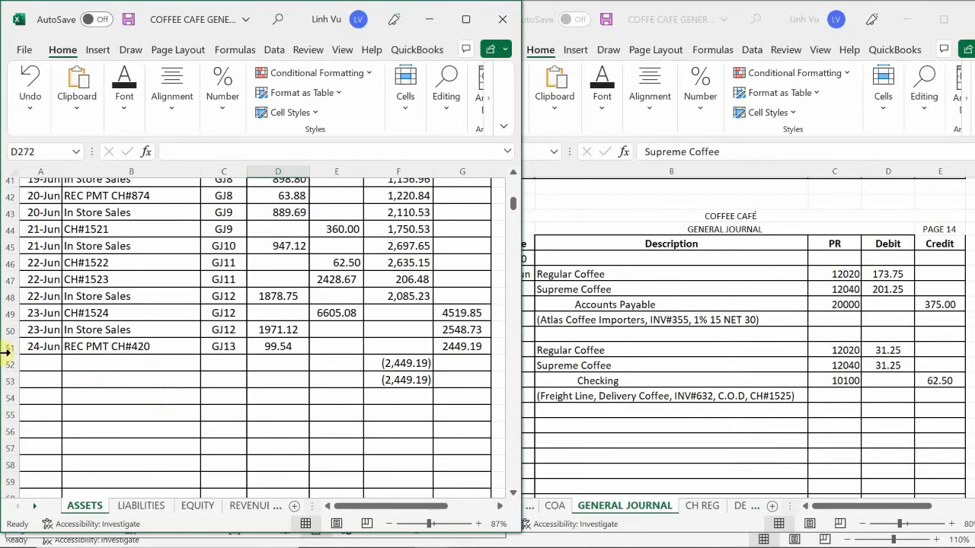
left_click(38, 363)
type("6/")
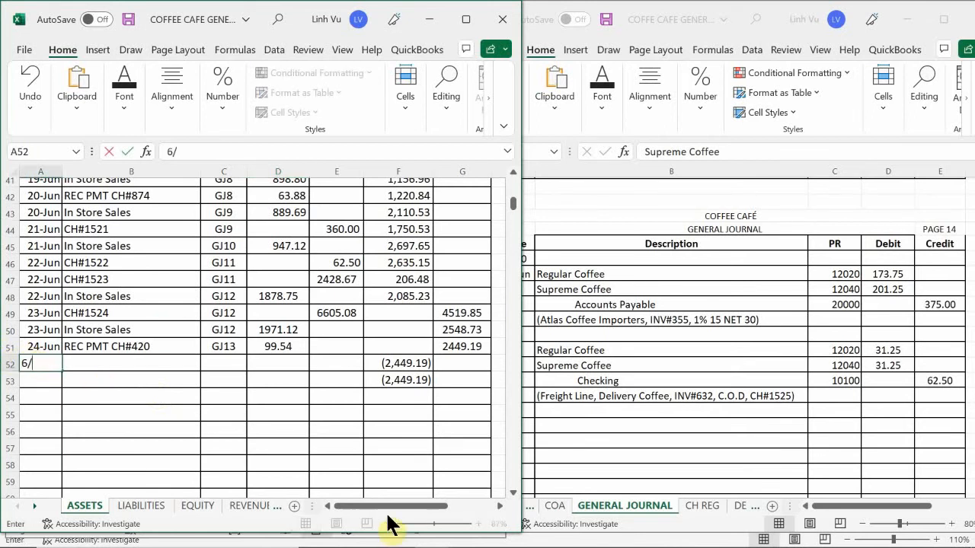
type("24")
key("Return")
Fill in CH#1525 as the Checking item in B52 and GJ14 as its posting reference in C52
key("Up")
key("Right")
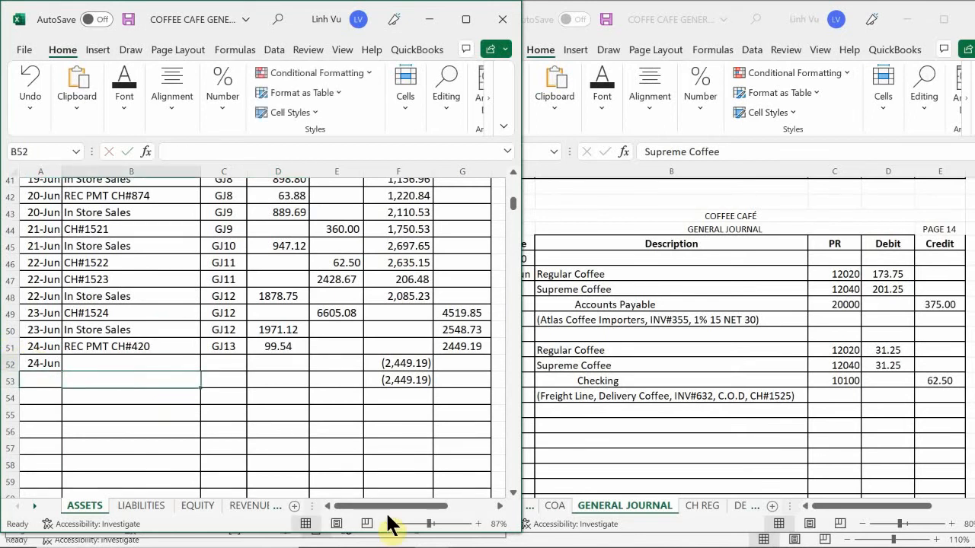
type("CH#")
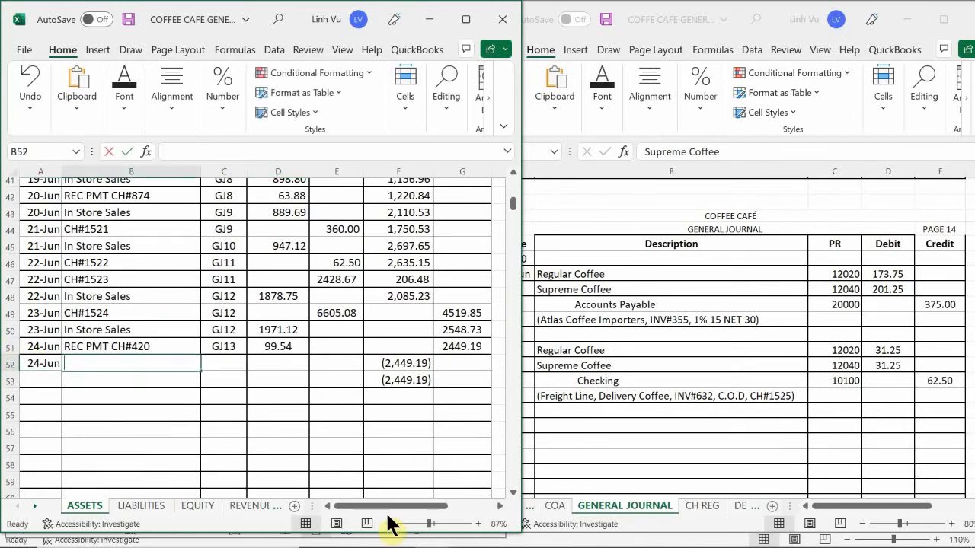
type("152")
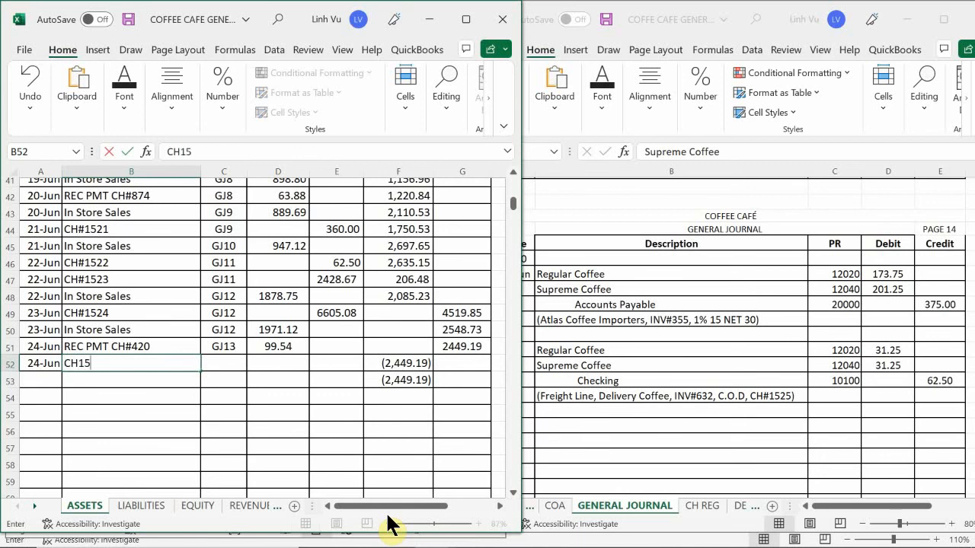
key("BackSpace")
key("BackSpace")
key("BackSpace")
type("#1525")
key("ctrl+Return")
key("Tab")
type("G")
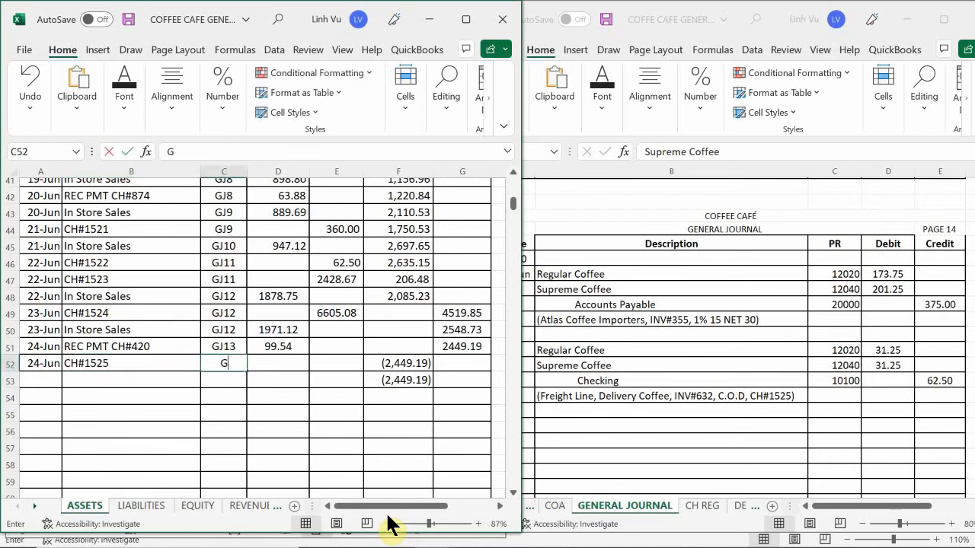
type("J14")
key("Return")
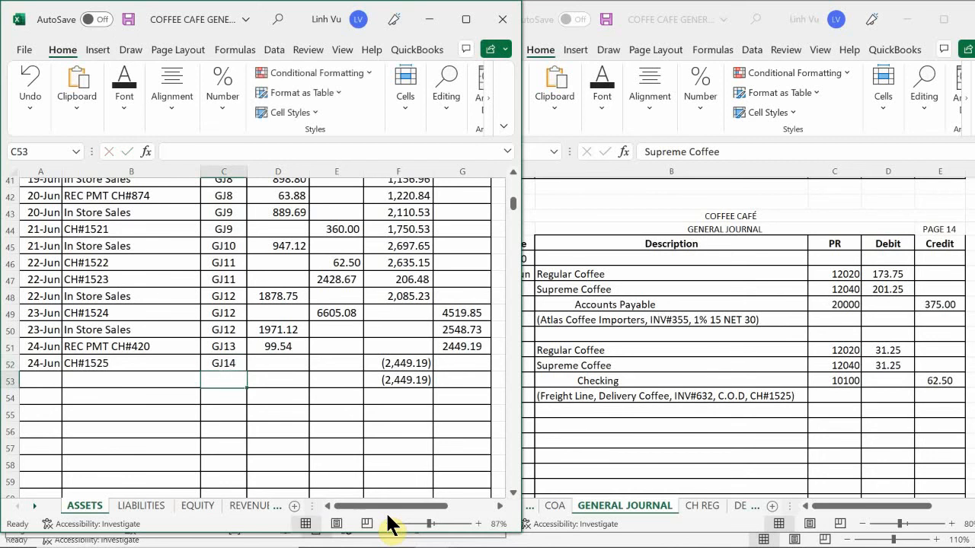
Enter the freight payment of 62.50 as a credit in E52 of the Checking account
key("Right")
key("Up")
key("Right")
type("62.50")
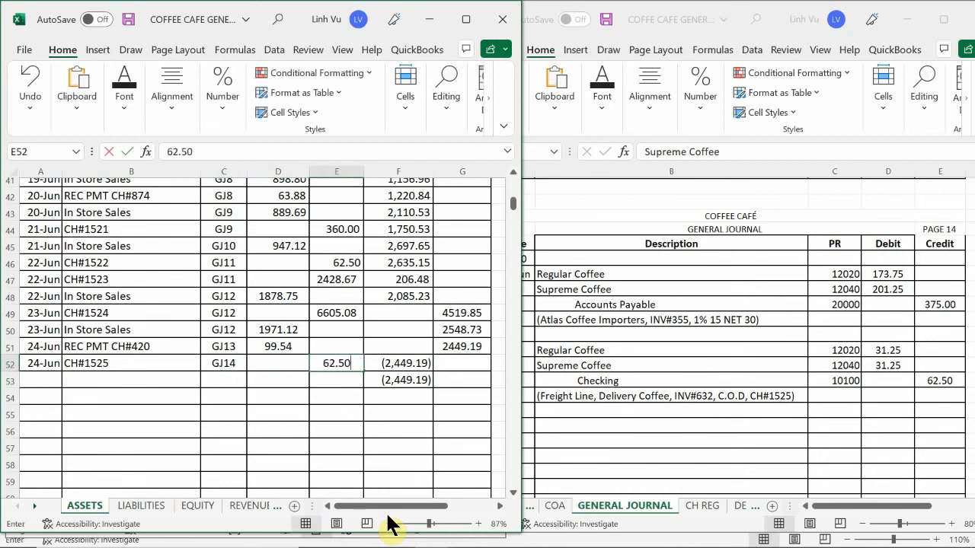
key("Return")
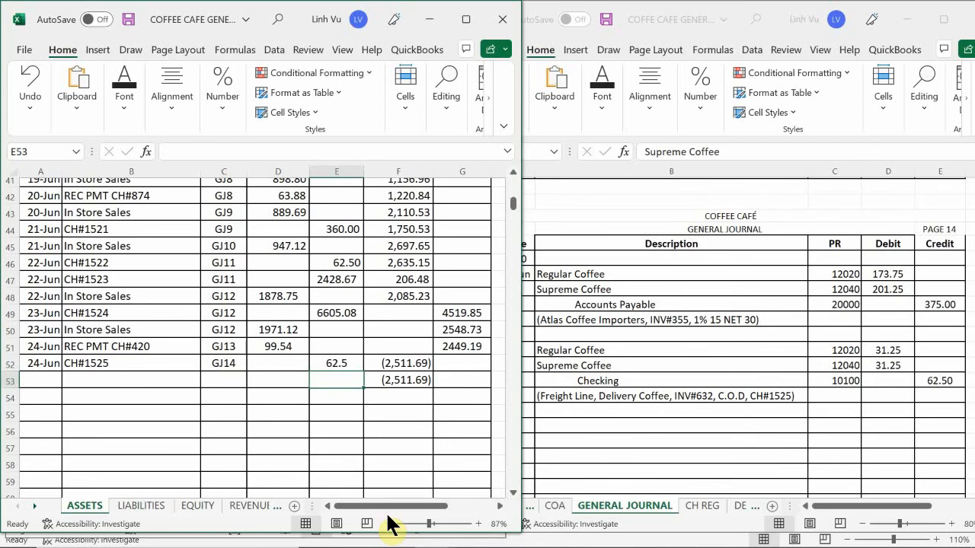
scroll(498, 457, "up", 1)
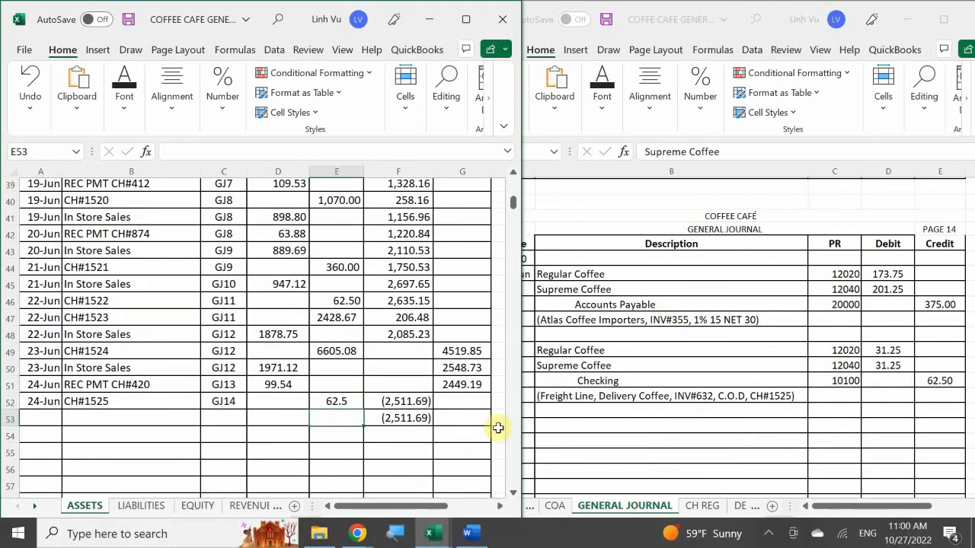
scroll(498, 428, "down", 1)
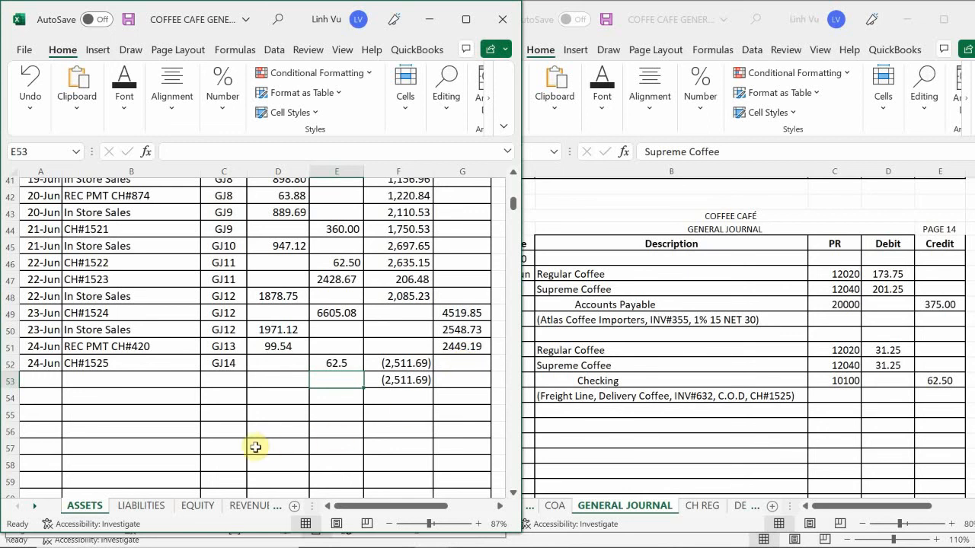
Enter 2511.69 as the Checking account's credit balance in G52
left_click(462, 363)
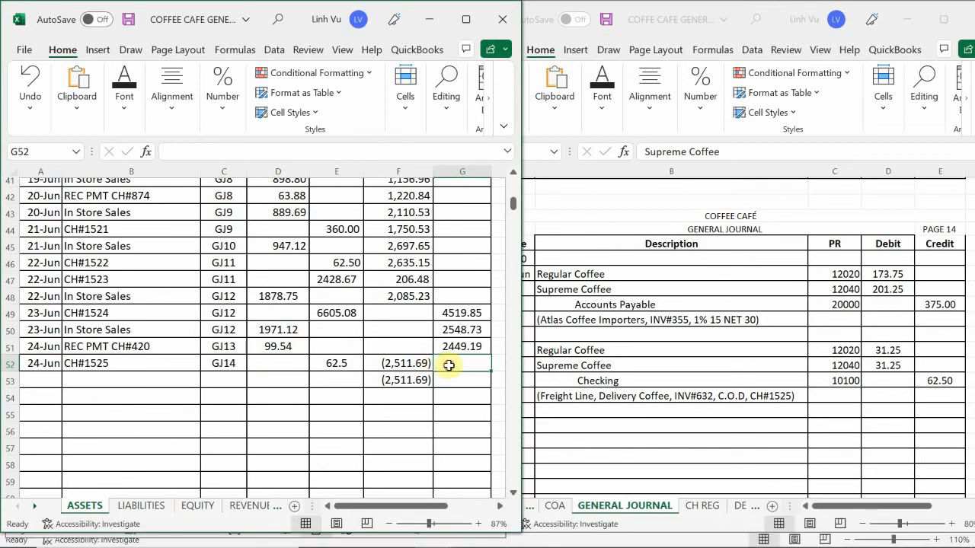
type("25")
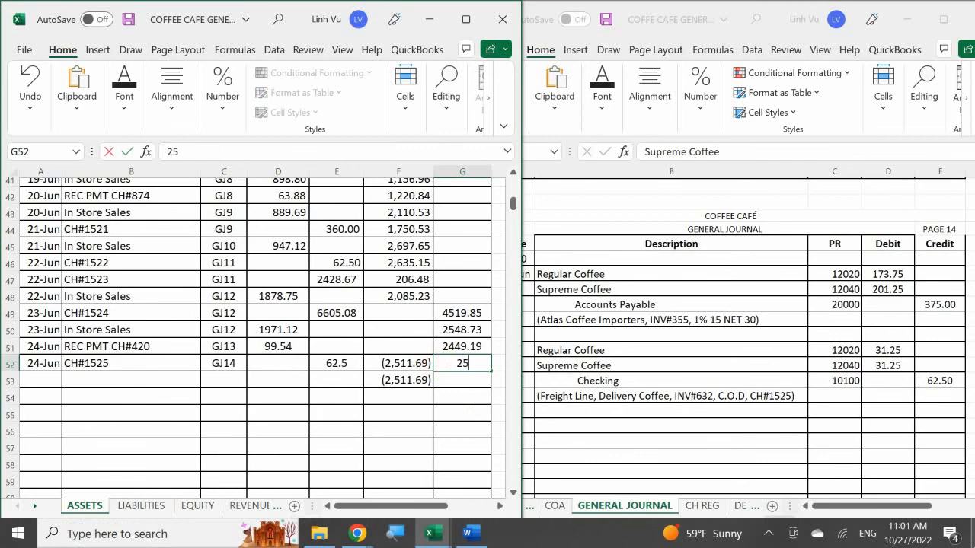
type("11.69")
key("Return")
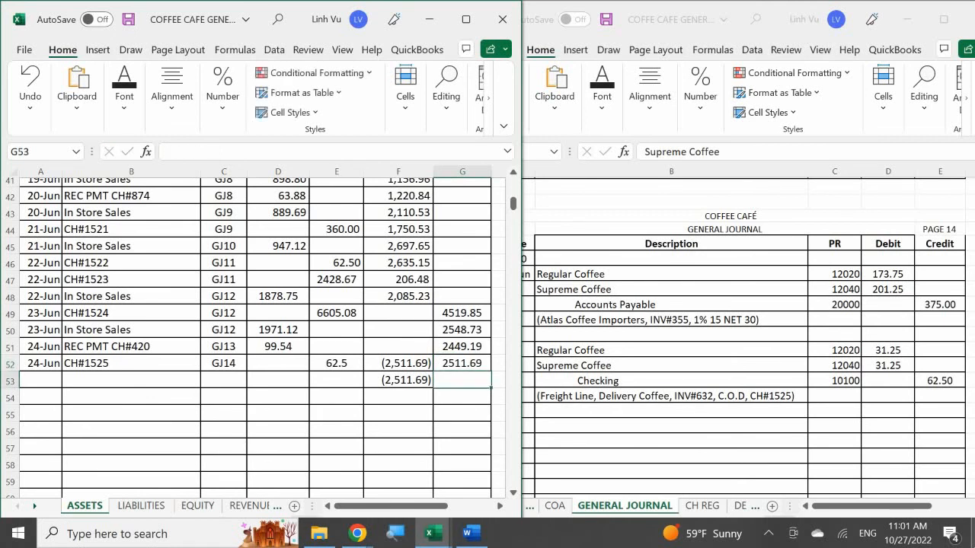
key("Up")
key("Left")
key("Right")
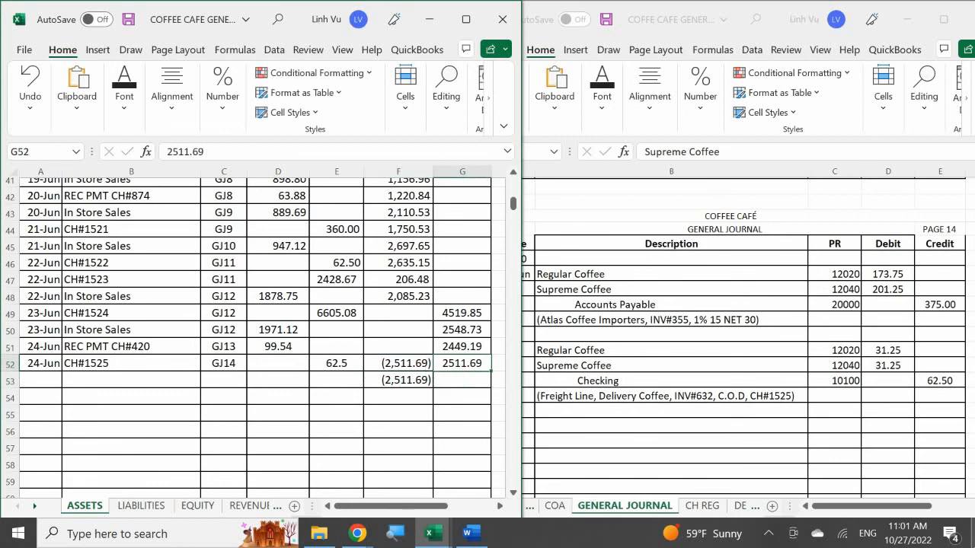
type("2")
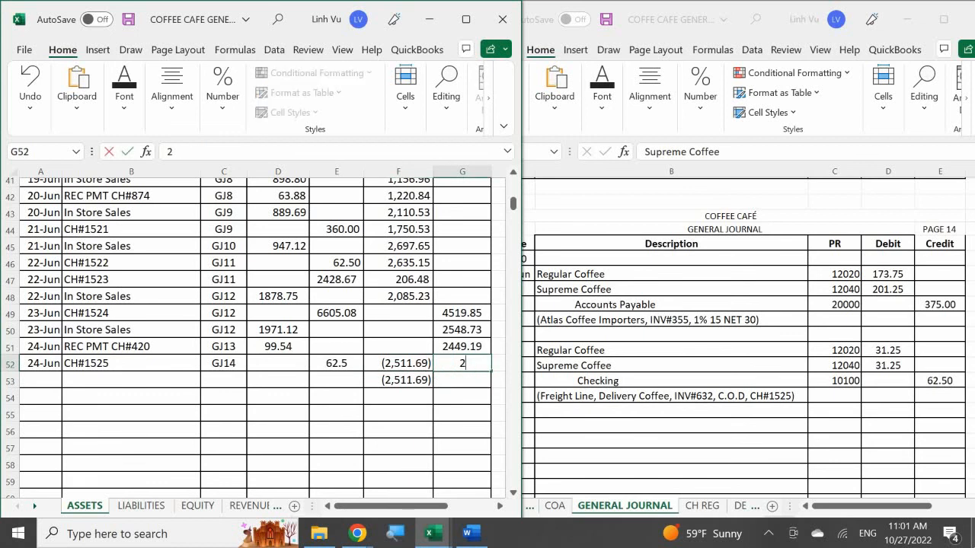
type("511.69")
key("Return")
Hide the negative debit balance in F52 by applying a white font colour to the cell
key("Left")
key("Up")
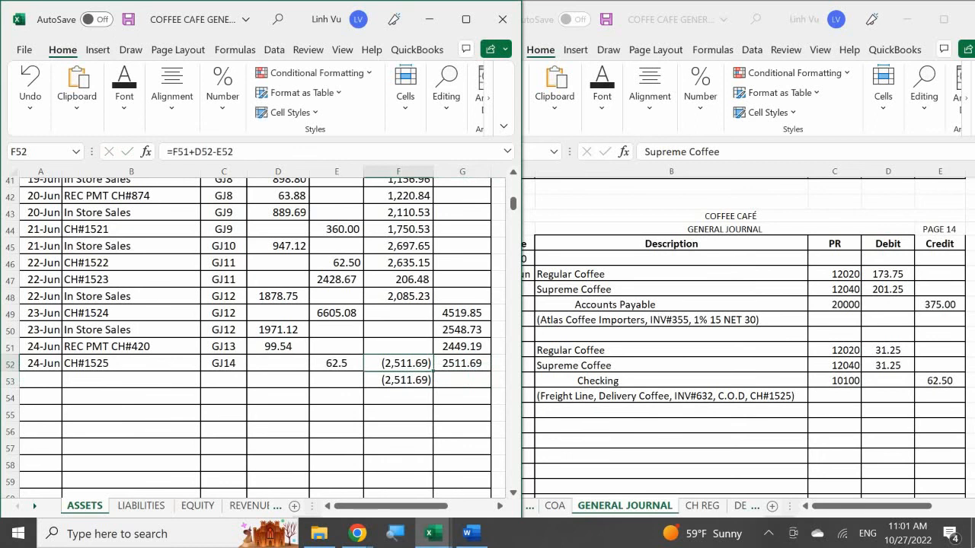
left_click(152, 101)
left_click(115, 94)
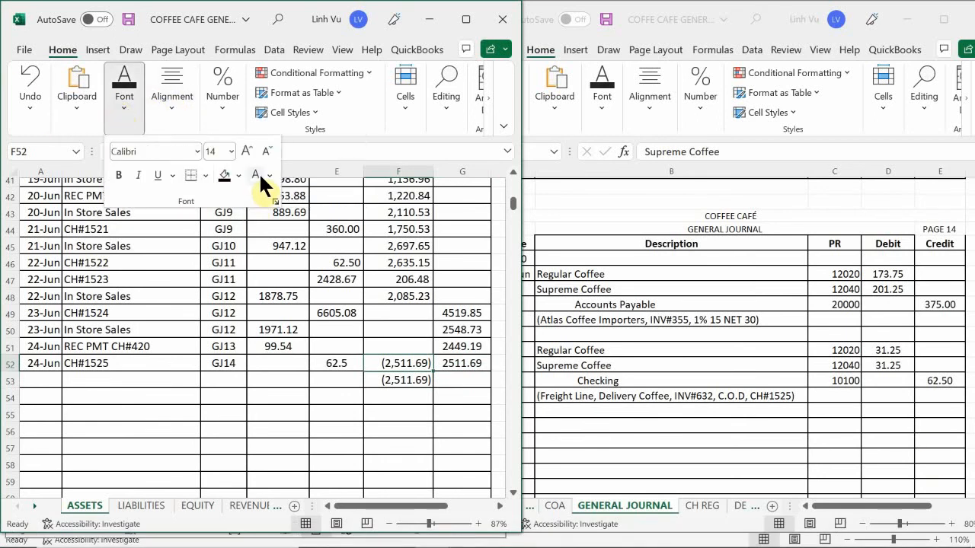
left_click(257, 175)
left_click(372, 405)
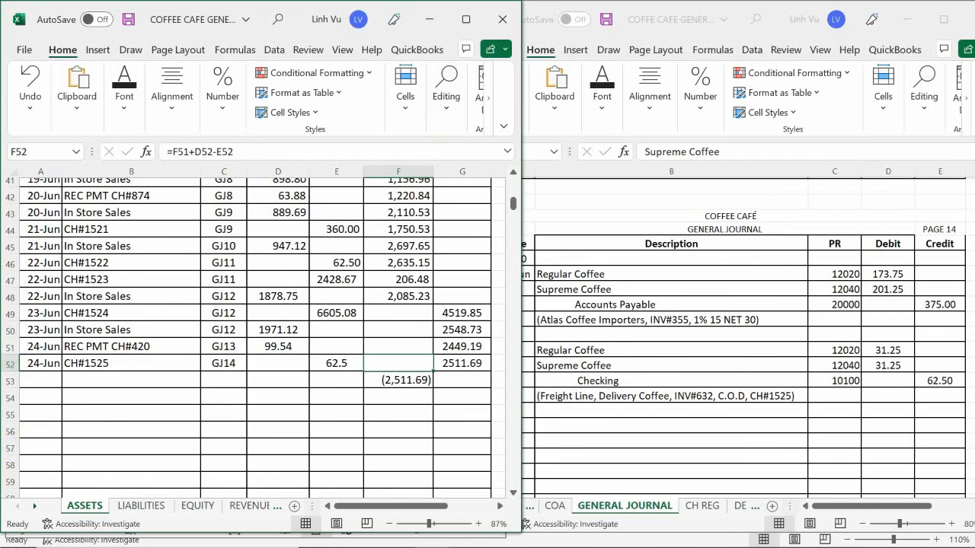
On the Liabilities sheet, start a new Accounts Payable entry dated 6/24 in A29
left_click(144, 507)
left_click(135, 398)
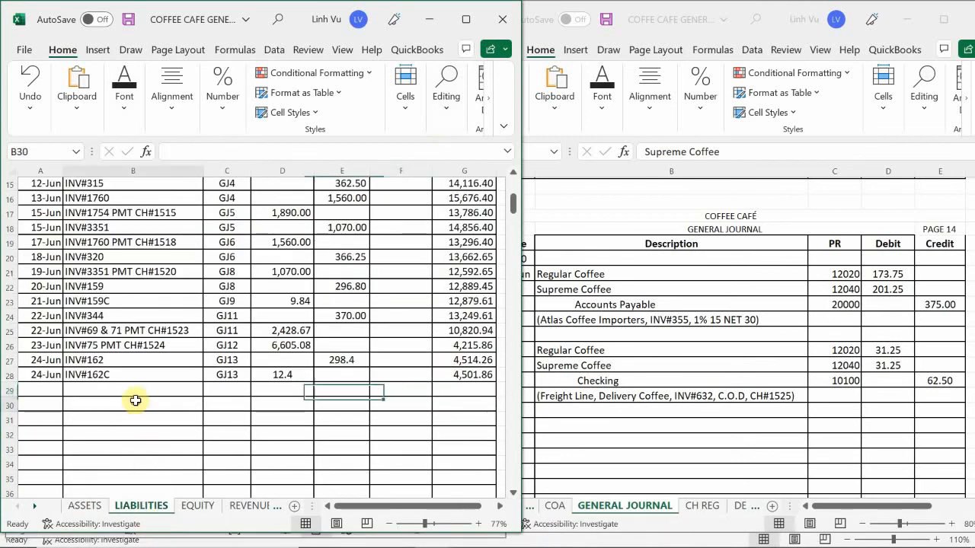
scroll(107, 388, "up", 5)
scroll(107, 377, "down", 2)
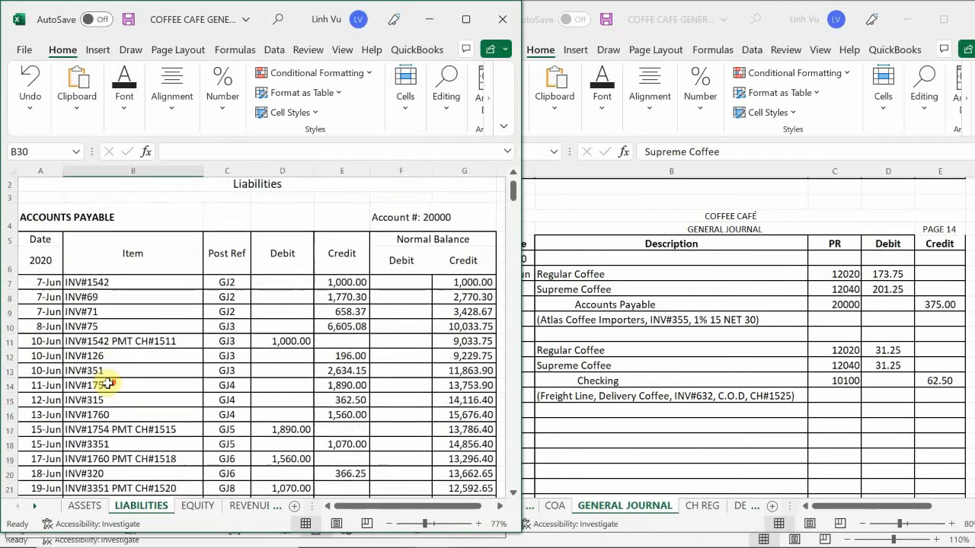
scroll(106, 385, "down", 4)
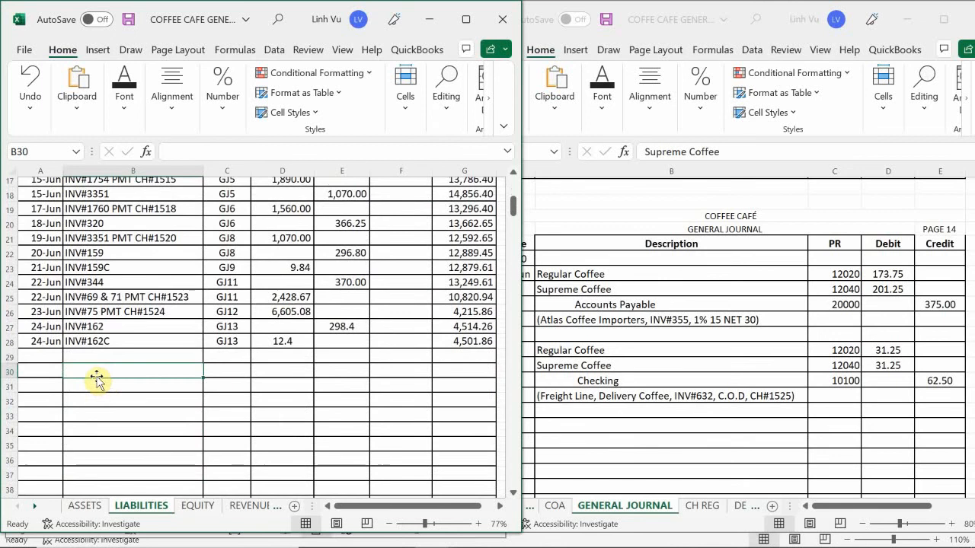
left_click(31, 356)
type("6/")
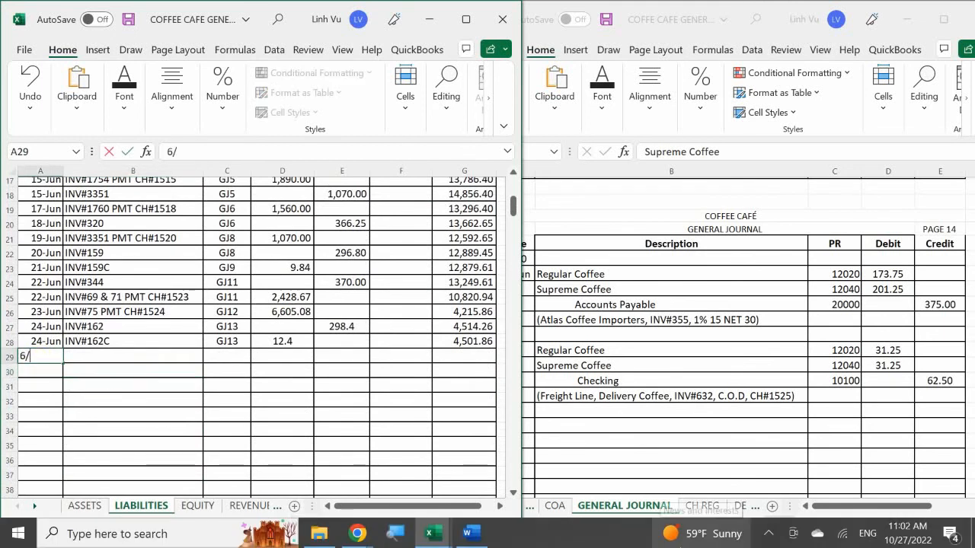
type("24")
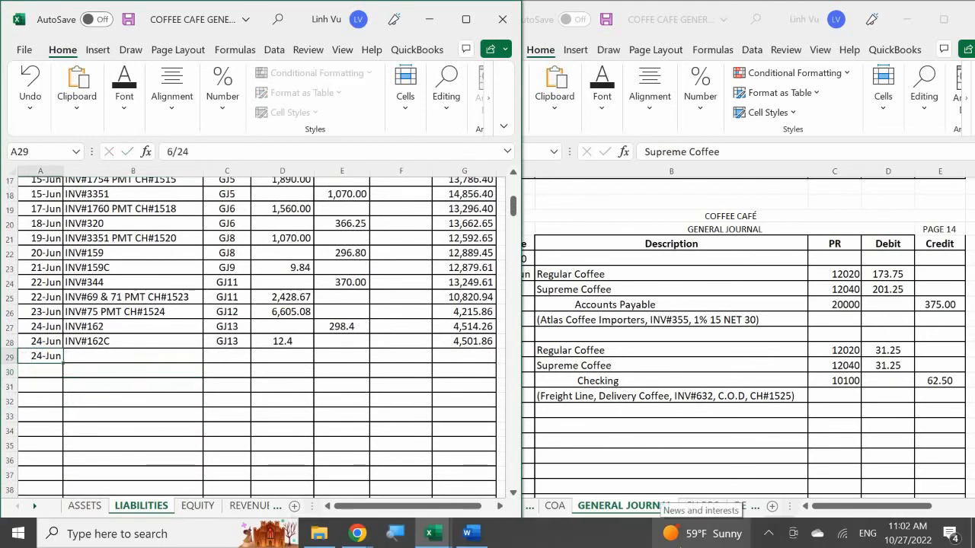
key("Tab")
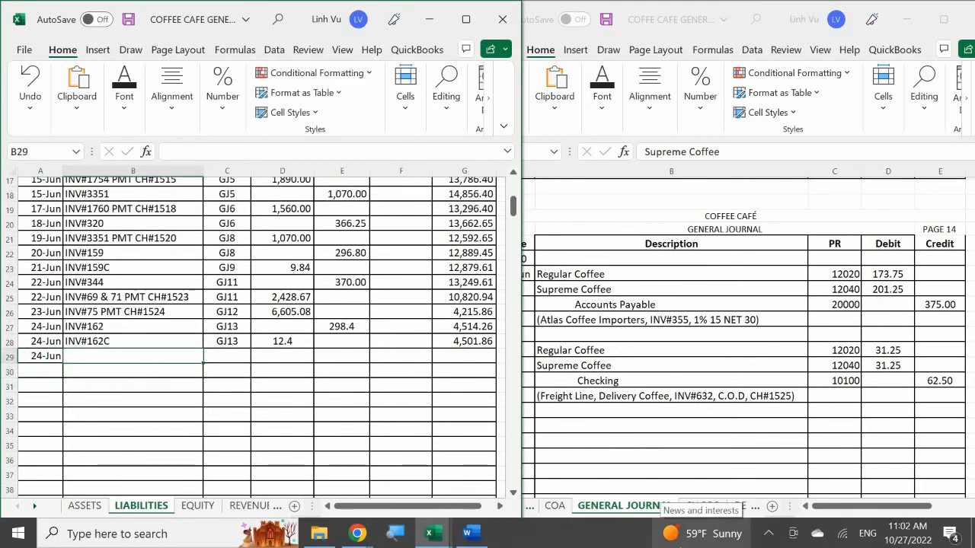
Fill in INV#355 as the Accounts Payable item in B29 and GJ14 as its posting reference in C29
type("INV")
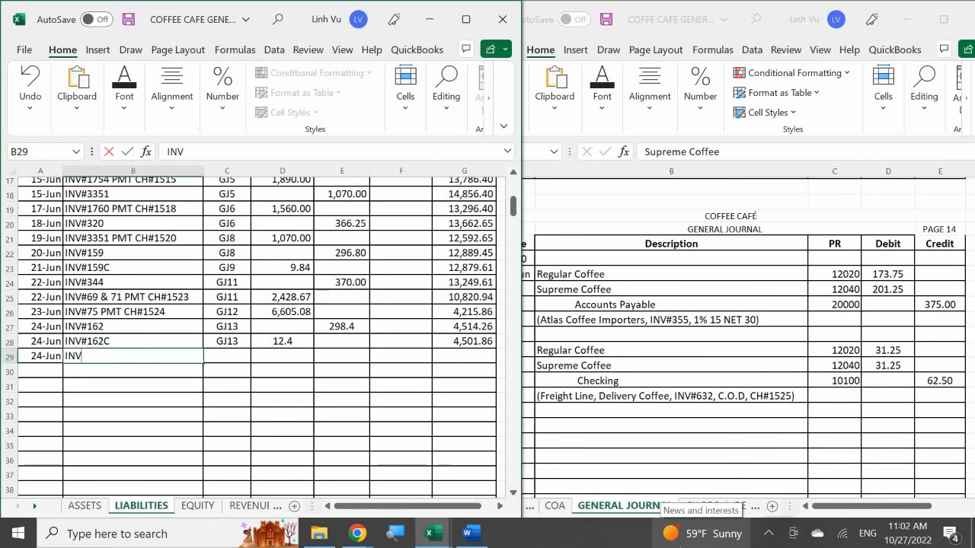
type("#355")
key("Tab")
type("GJ")
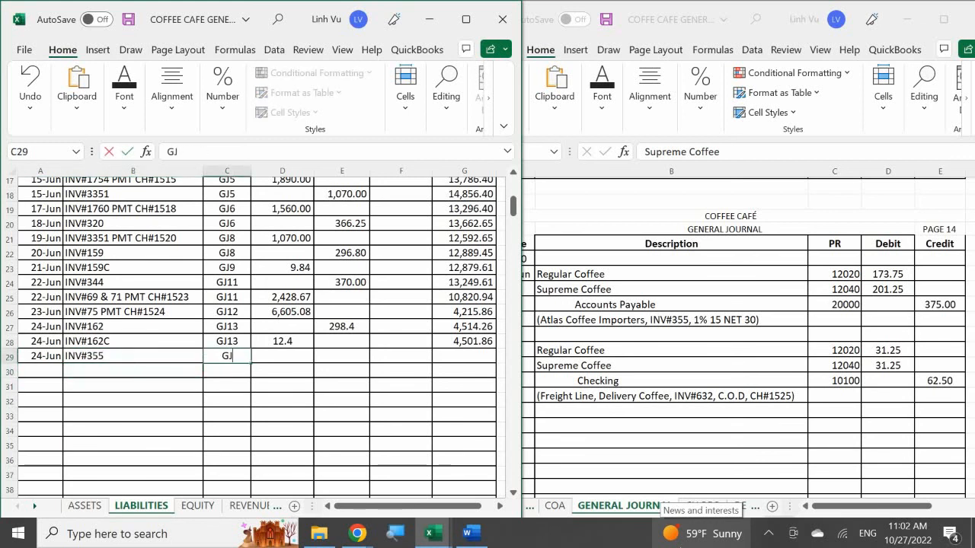
type("14")
key("Return")
Enter the coffee purchase of 375 as a credit in E29 of Accounts Payable
key("Right")
key("Up")
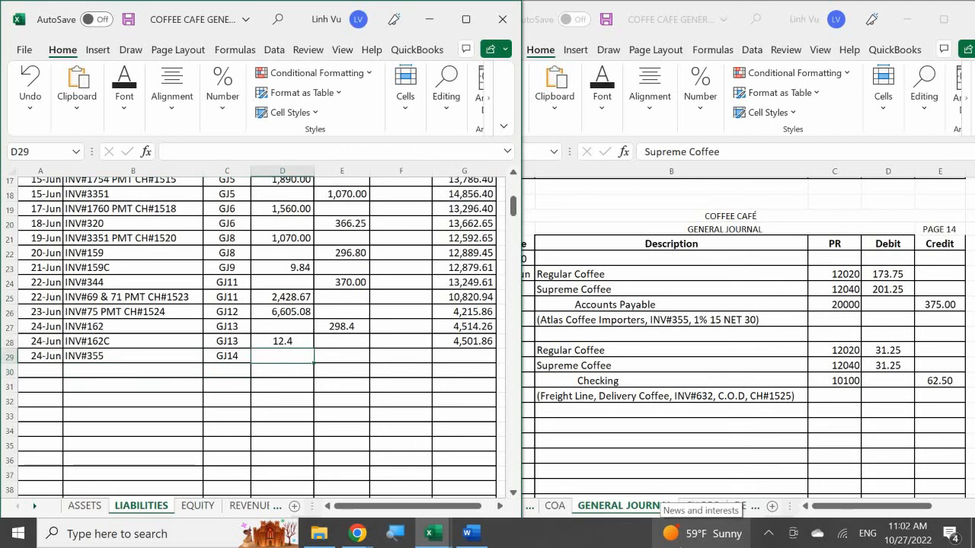
key("Right")
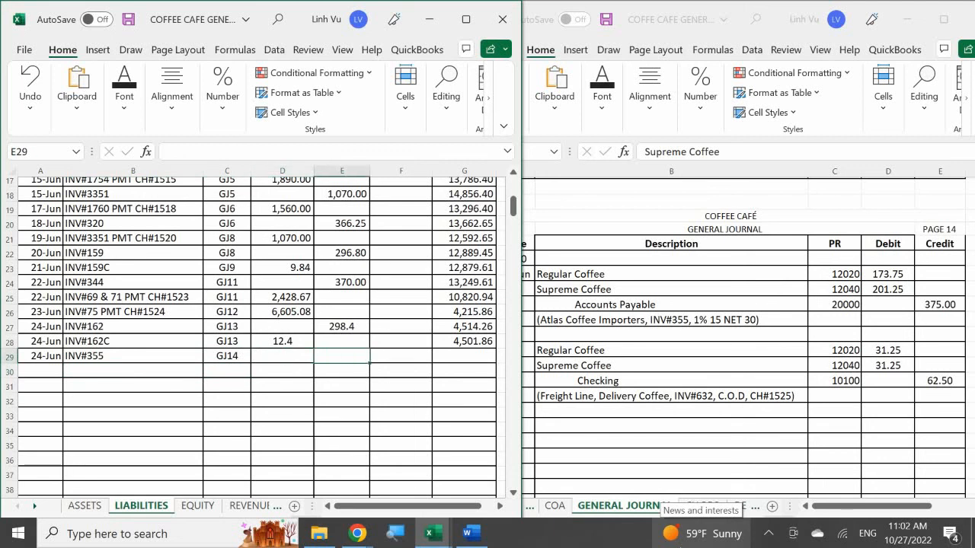
type("375")
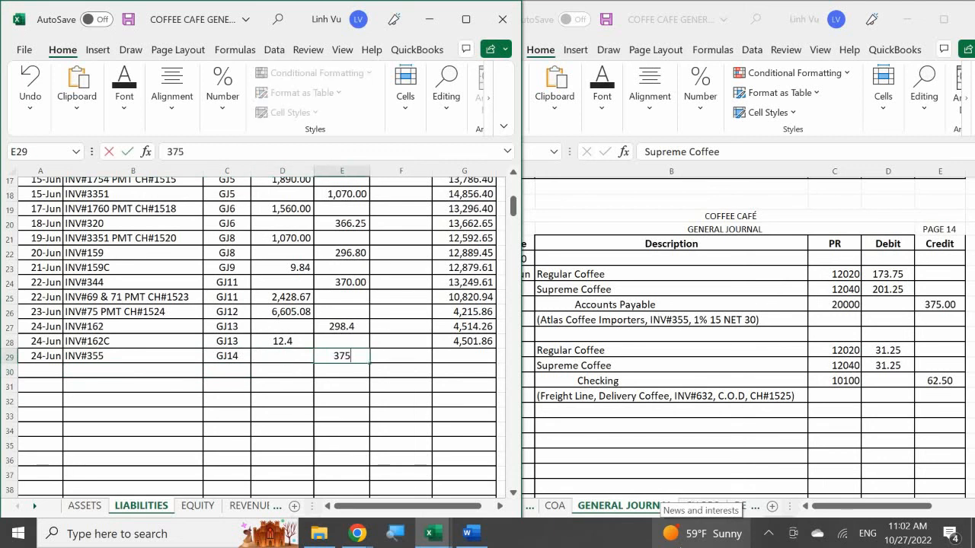
key("Return")
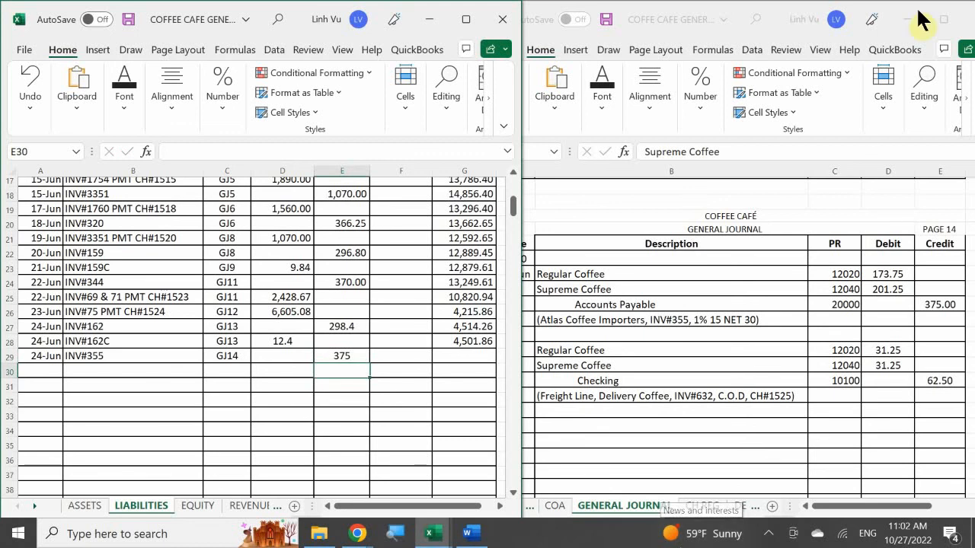
Apply the comma number format to the Accounts Payable amount cells D21:G43
left_click(301, 243)
left_click_drag(301, 242, 461, 476)
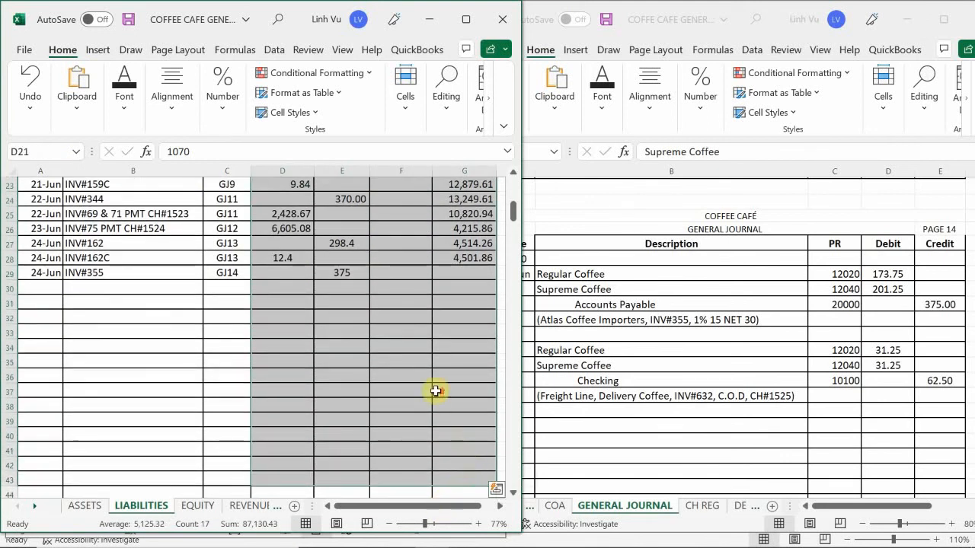
scroll(435, 391, "up", 3)
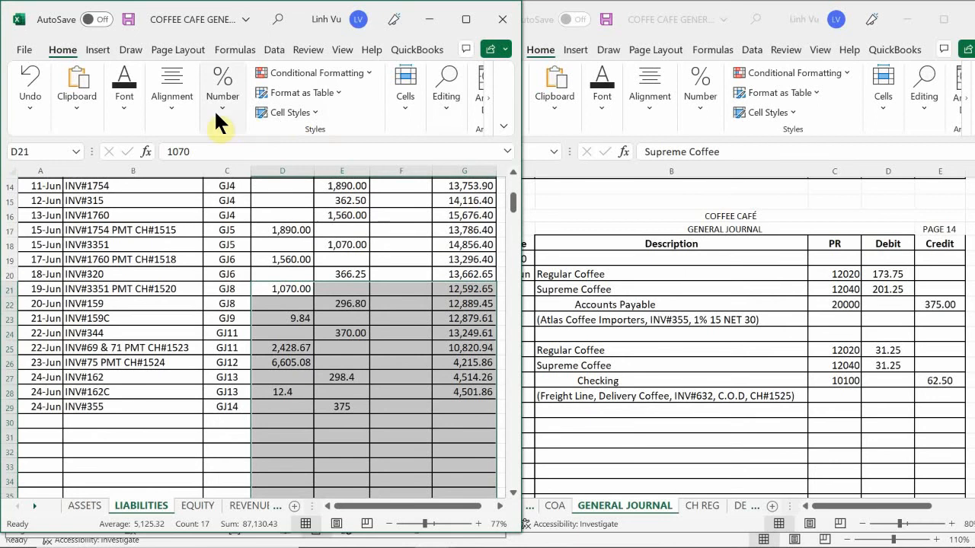
left_click(223, 89)
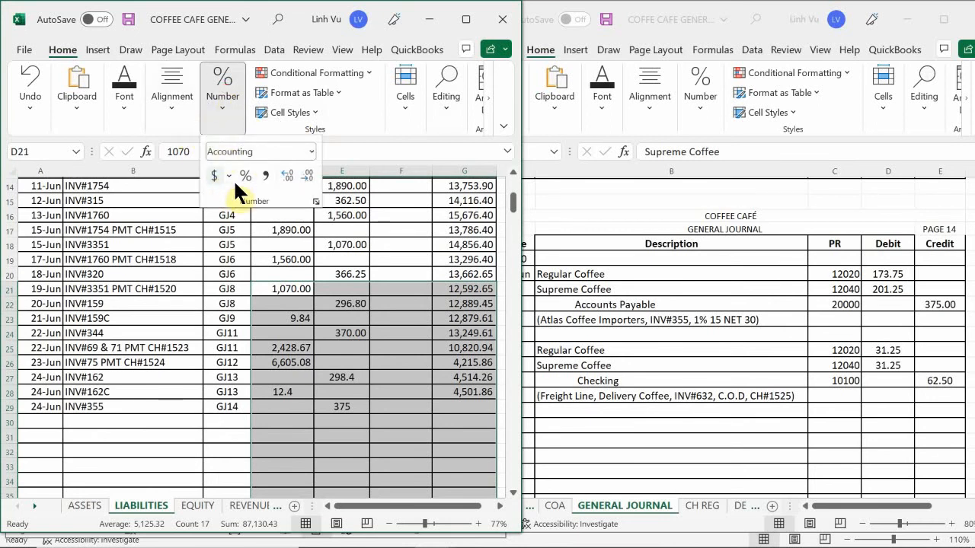
left_click(265, 174)
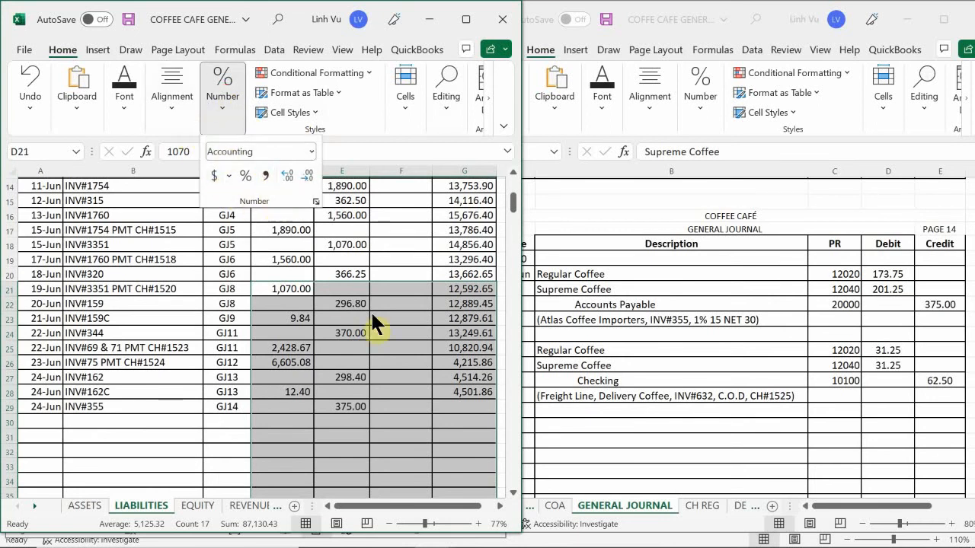
left_click(446, 337)
Extend the Accounts Payable credit balance formula from G28 down to G29
scroll(449, 342, "down", 2)
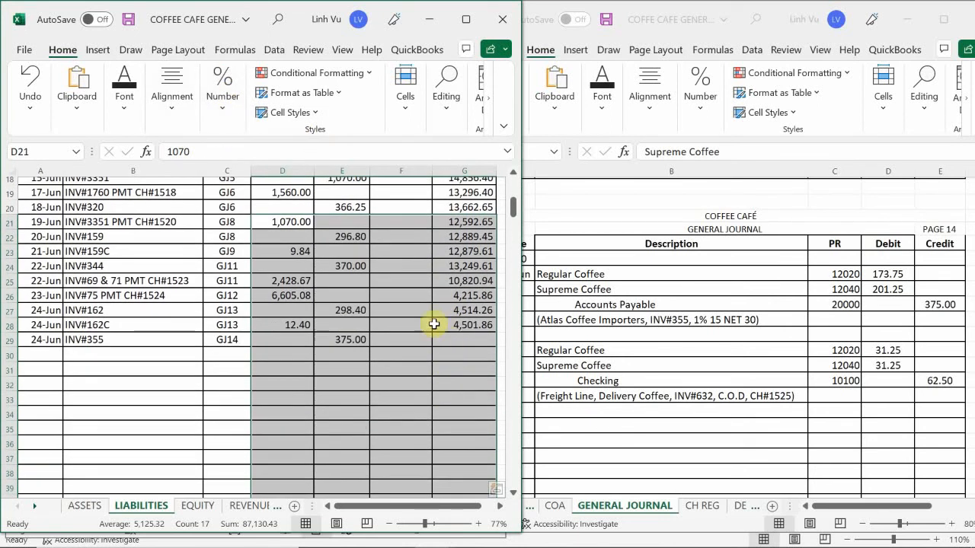
left_click(480, 353)
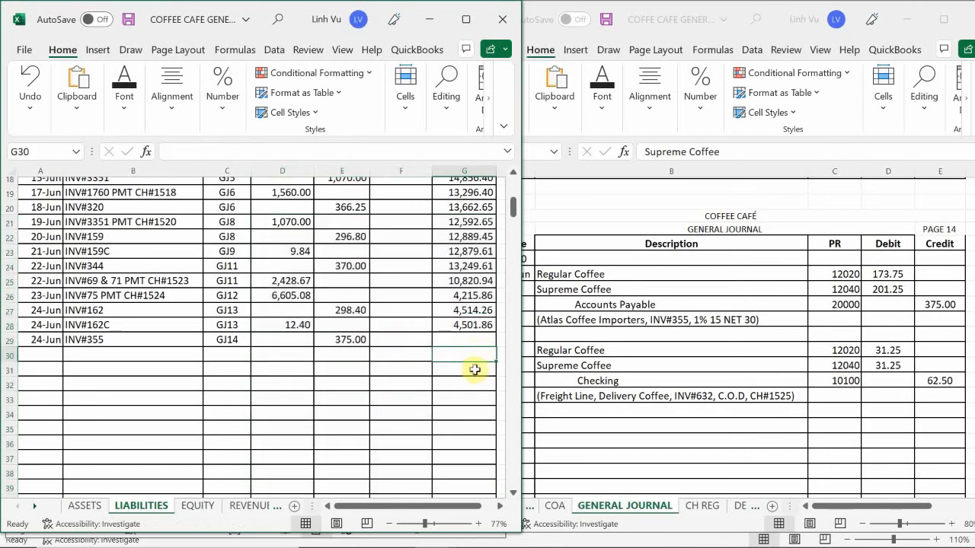
left_click(463, 324)
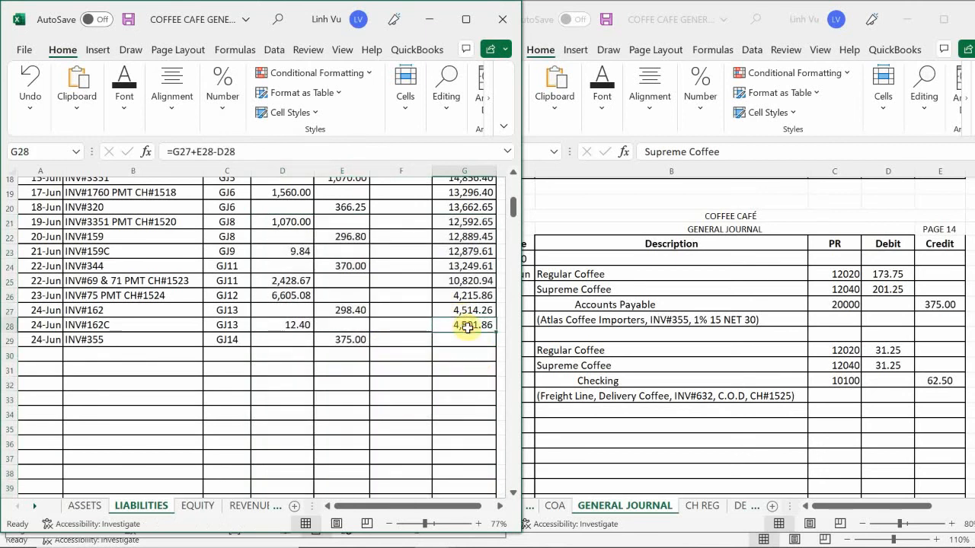
left_click_drag(496, 334, 496, 350)
left_click(461, 397)
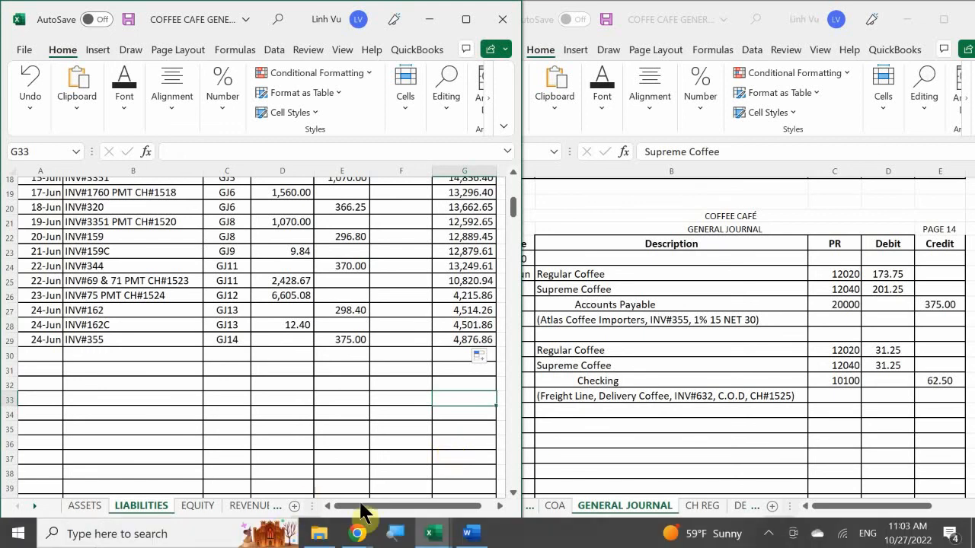
Switch to the inventory workbook's REG COFFEE sheet and enter the date 6/24 in A20
mouse_move(431, 537)
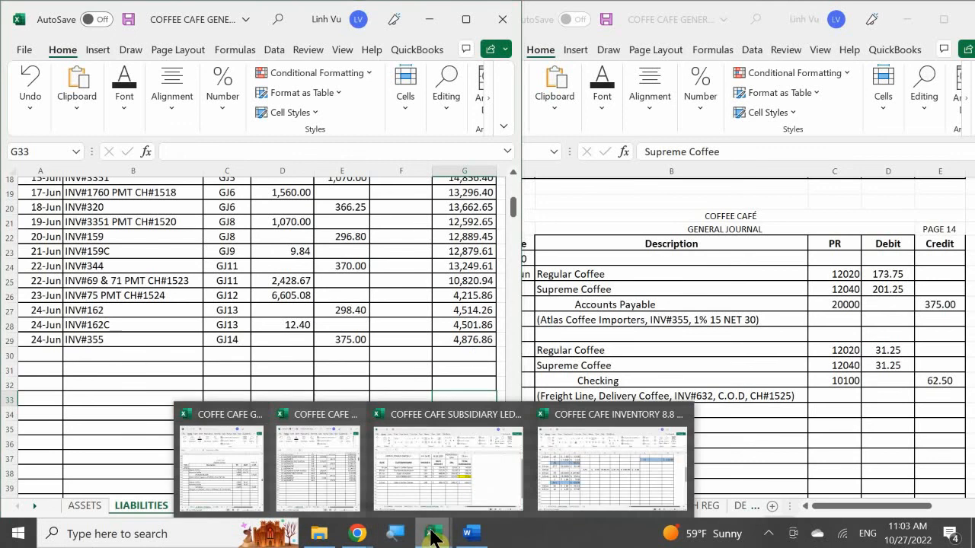
left_click(581, 450)
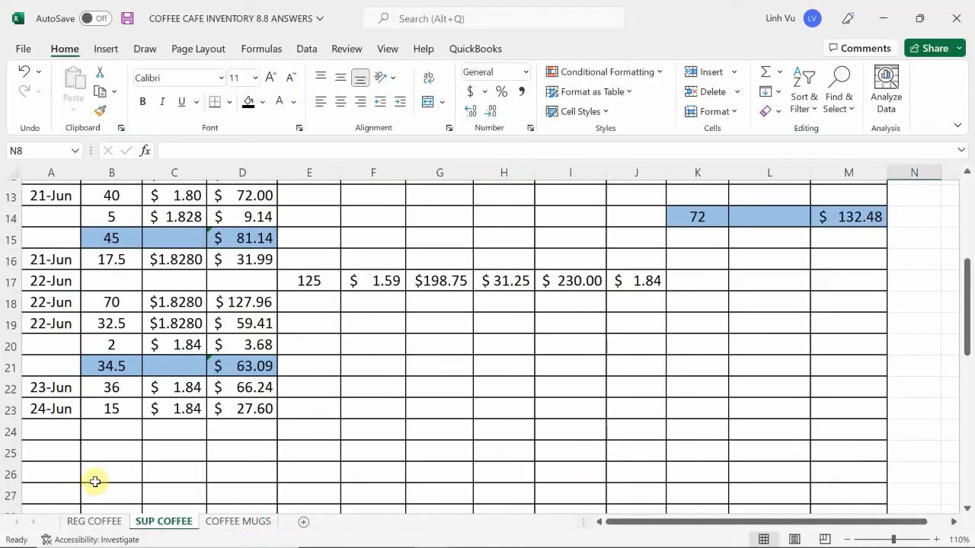
left_click(79, 523)
left_click(53, 402)
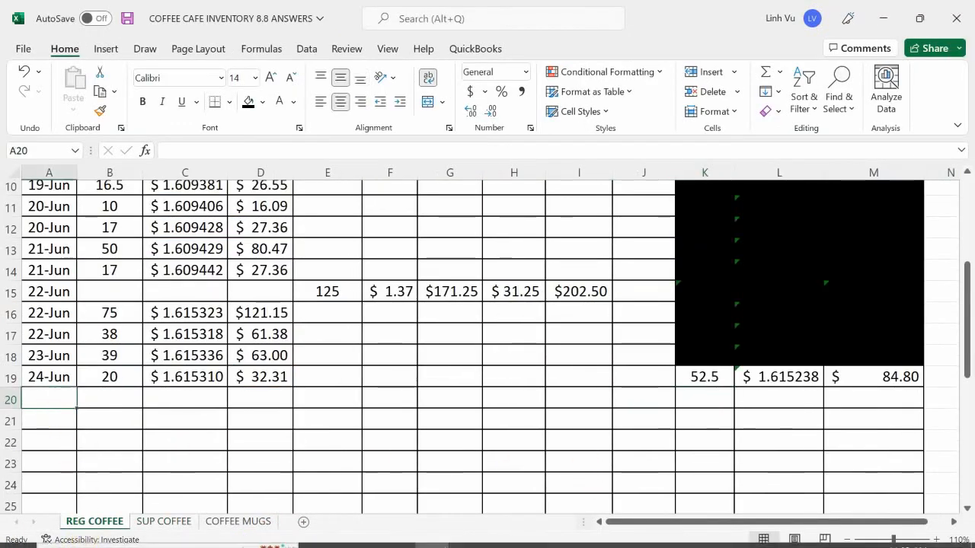
type("6")
mouse_move(431, 533)
type("/24")
key("Return")
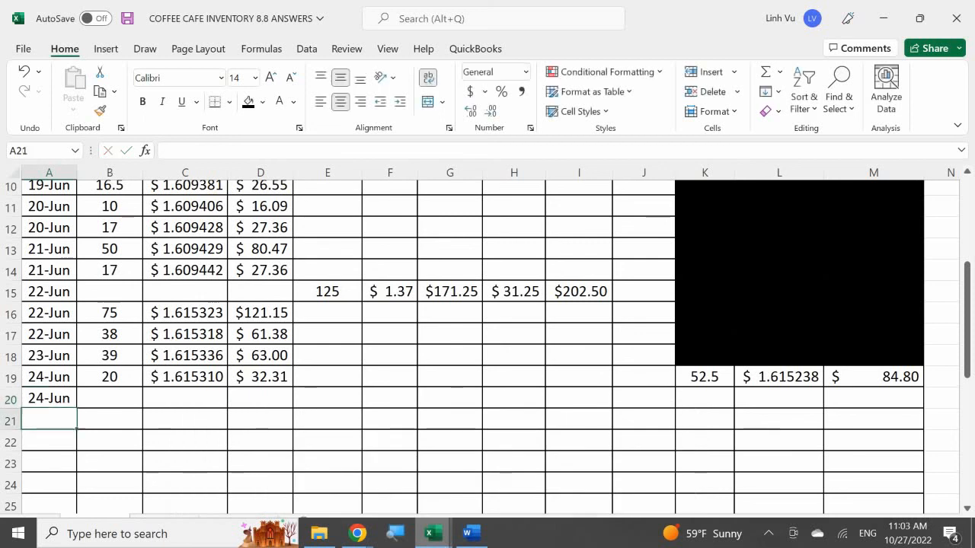
Enter 125 as the purchased regular coffee quantity in E20
key("Right")
key("Right")
key("Right")
key("Up")
key("Right")
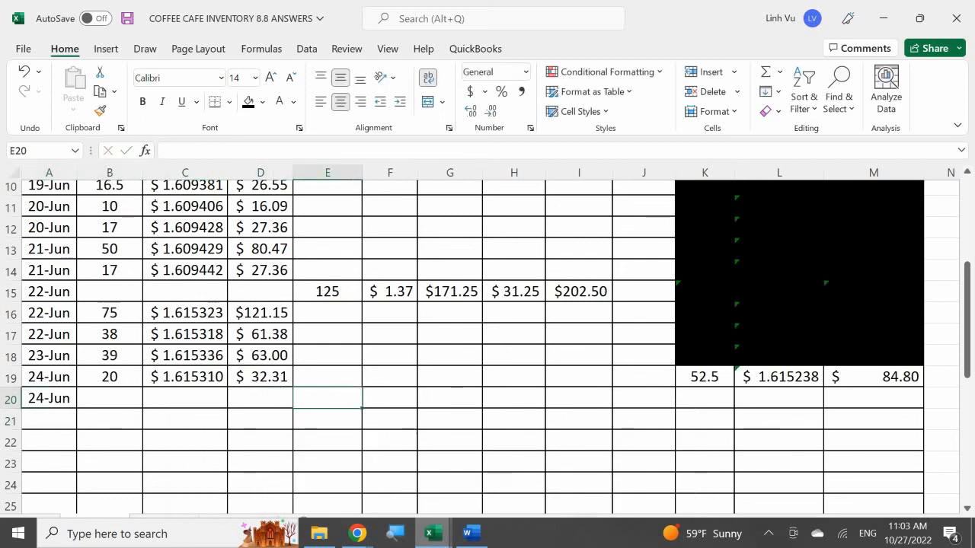
type("125")
key("Return")
Check the Atlas Coffee Importers invoice in Word and enter the regular coffee unit cost of 1.39 in F20 of the inventory sheet
key("Up")
key("Right")
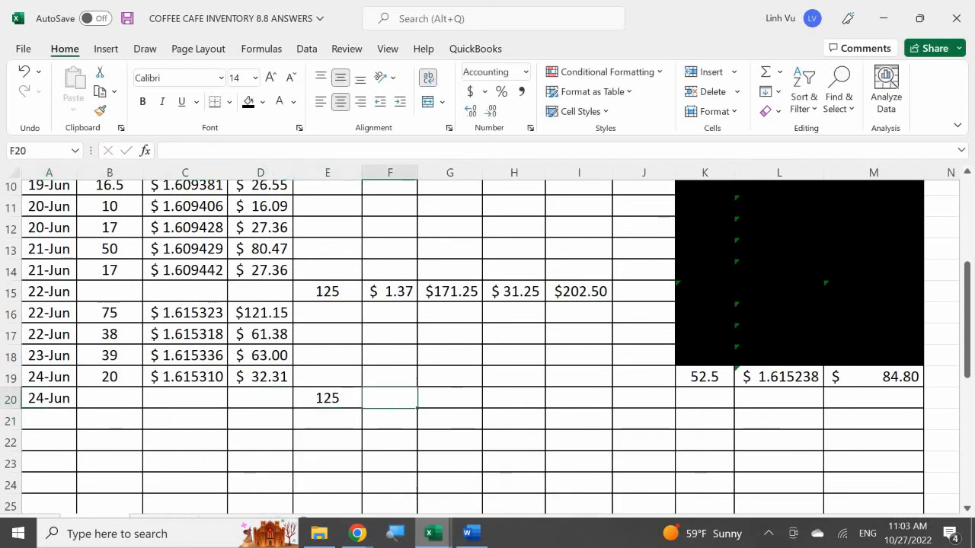
mouse_move(469, 533)
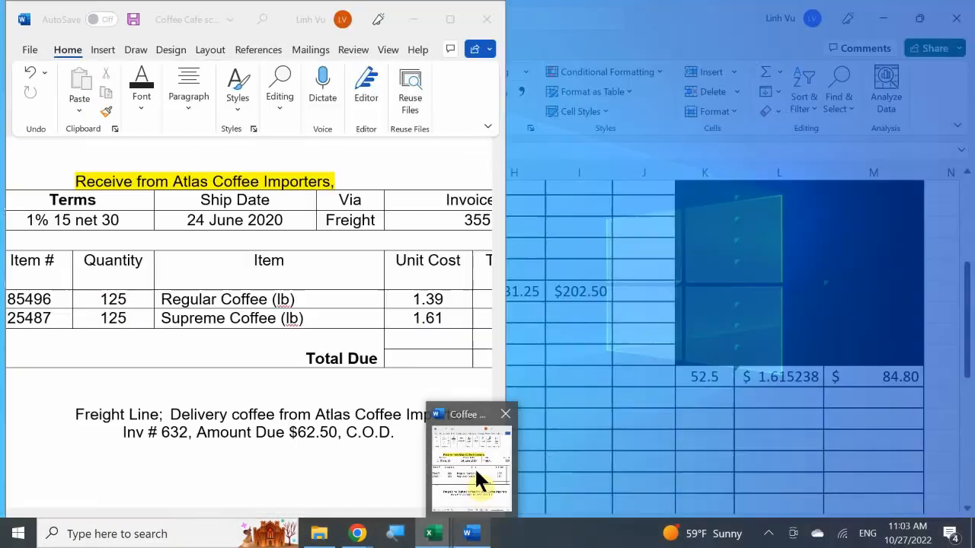
left_click(475, 470)
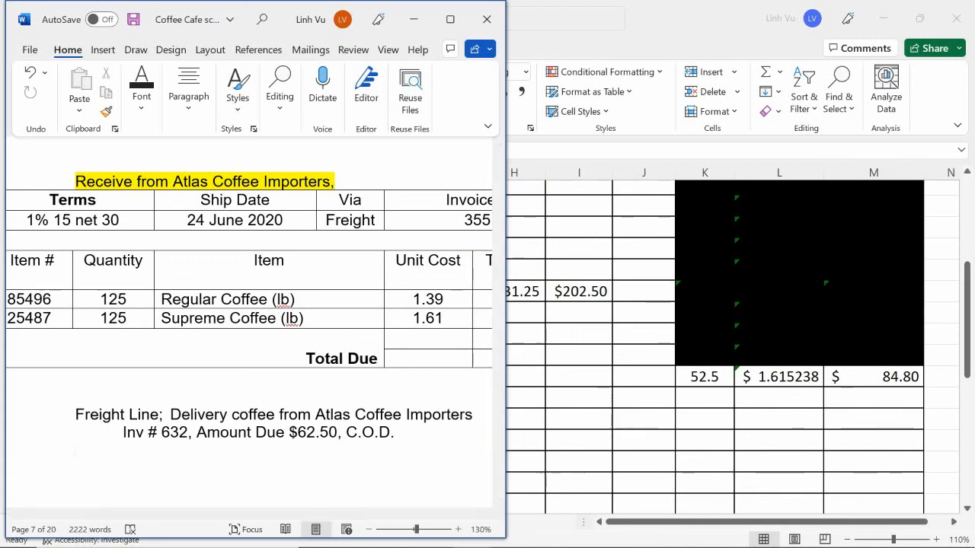
left_click(634, 330)
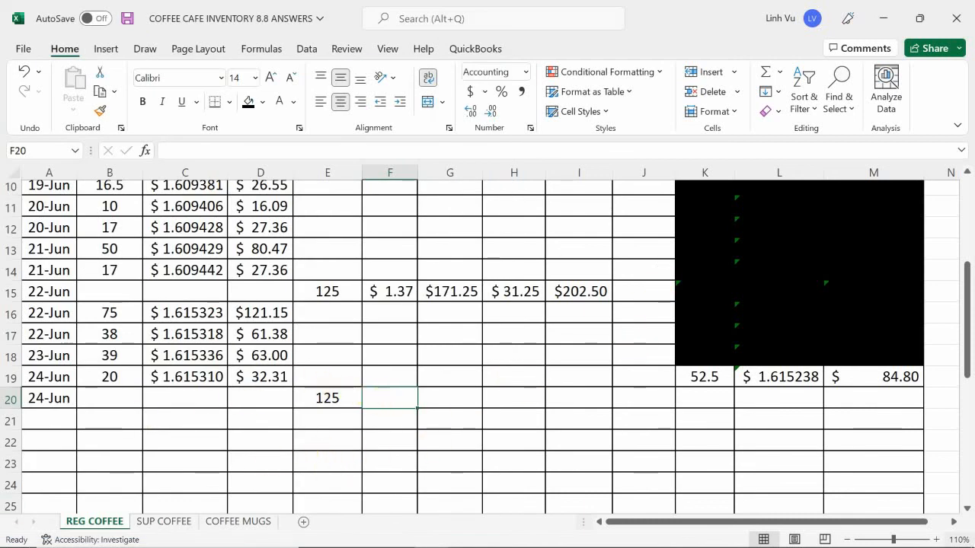
type("1.39")
key("Return")
Calculate the regular coffee purchase cost in G20 by multiplying the quantity in E20 by the unit cost in F20
key("Right")
key("Up")
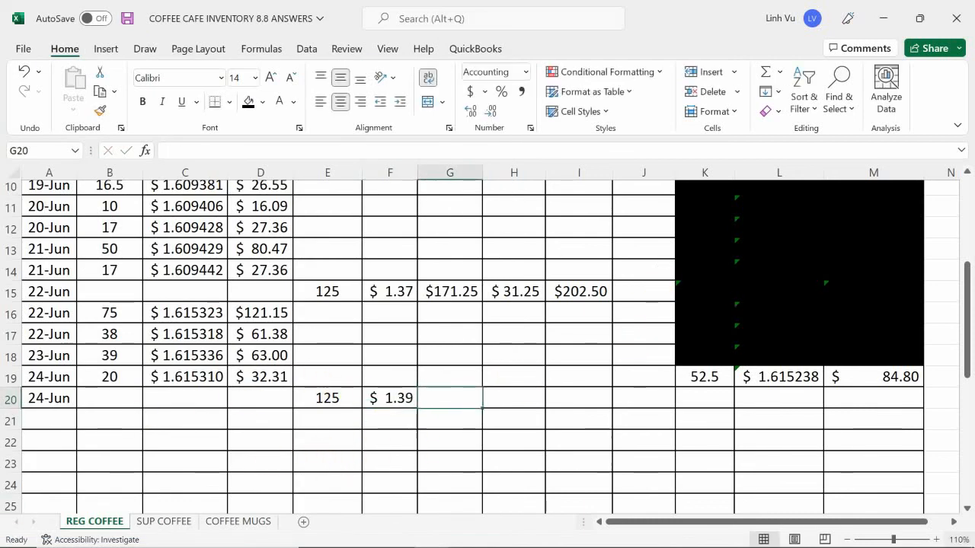
type("=")
key("Left")
key("Left")
type("*")
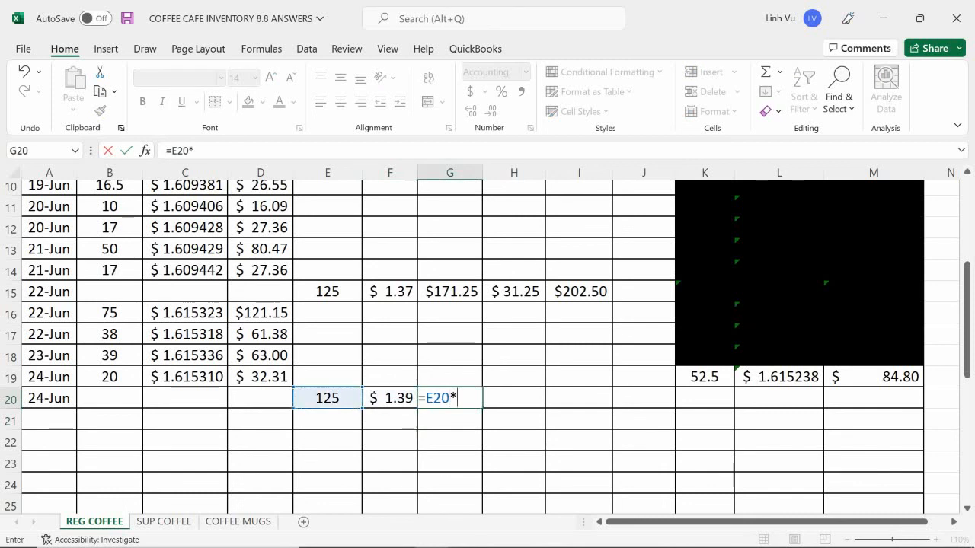
key("Down")
key("Left")
key("Down")
key("Up")
key("Up")
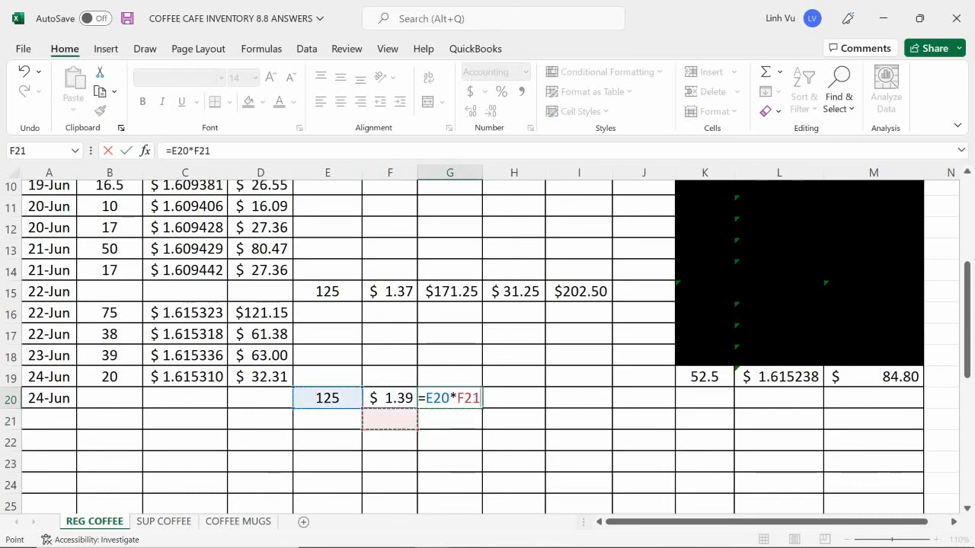
key("Return")
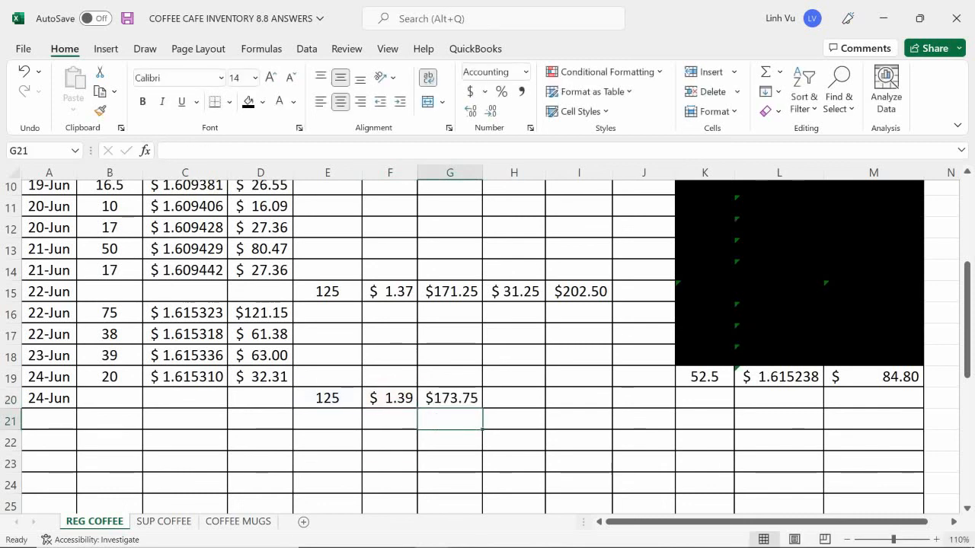
Enter the regular coffee freight share of 31.25 in H20 and move on to I20
key("Right")
key("Up")
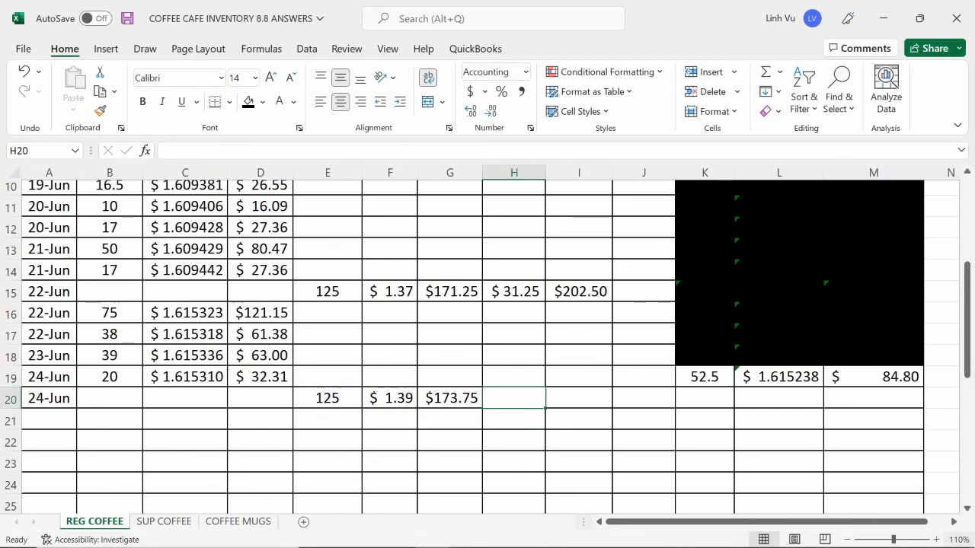
type("31.25")
key("Return")
key("Right")
key("Up")
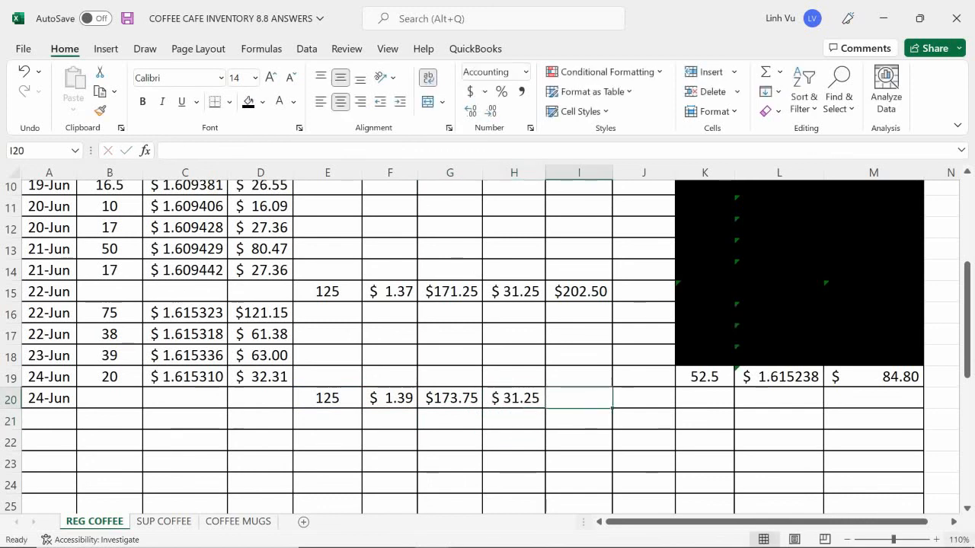
Calculate the total regular coffee purchase cost in I20 by adding the purchase cost in G20 and the freight in H20
type("=")
key("Left")
key("Left")
type("+")
key("Left")
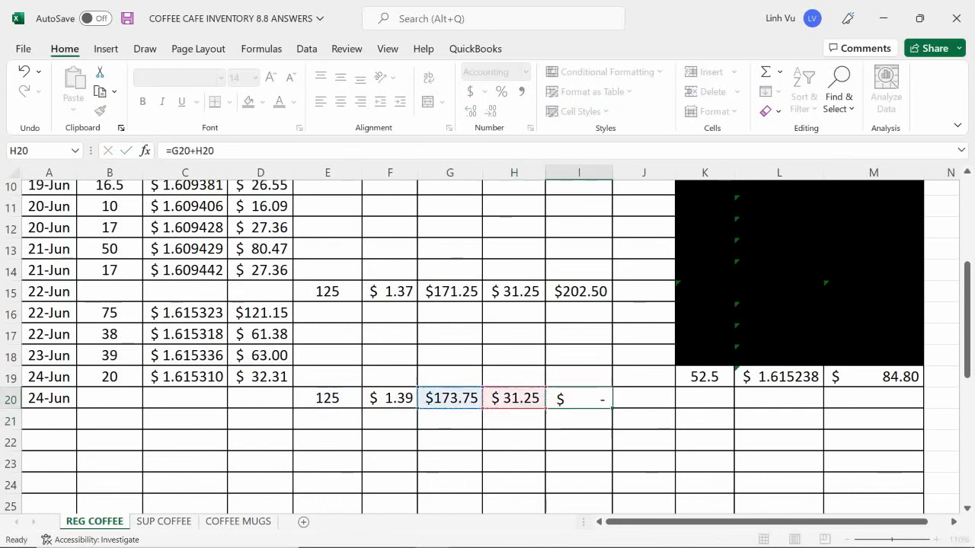
key("Return")
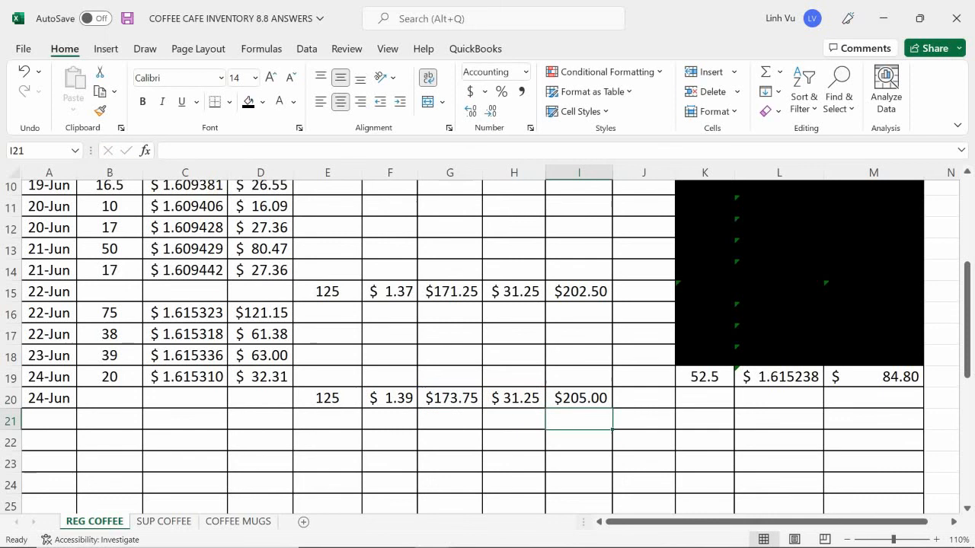
Calculate the regular coffee quantity on hand in K20 by adding the purchased quantity in E20 to K19
key("Right")
key("Right")
key("Up")
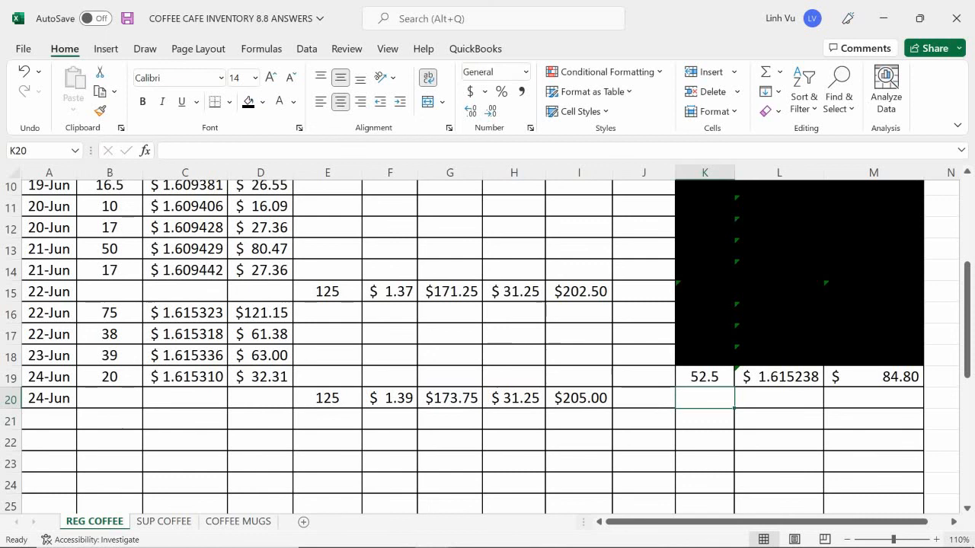
type("=")
key("Up")
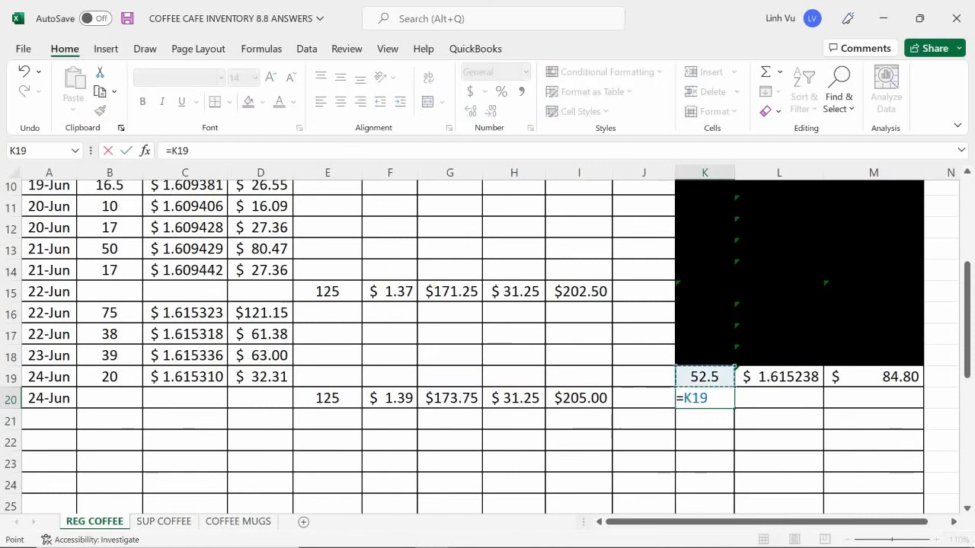
type("+")
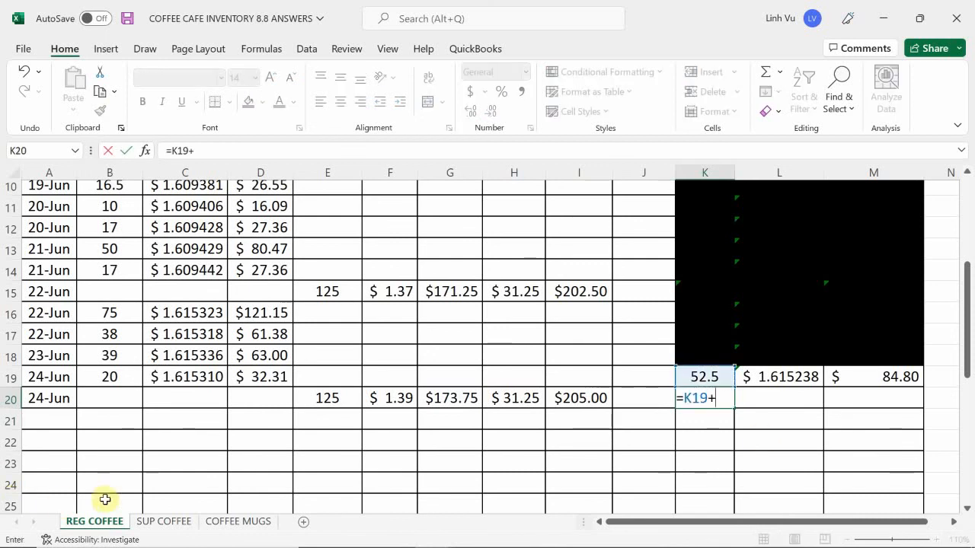
left_click(344, 404)
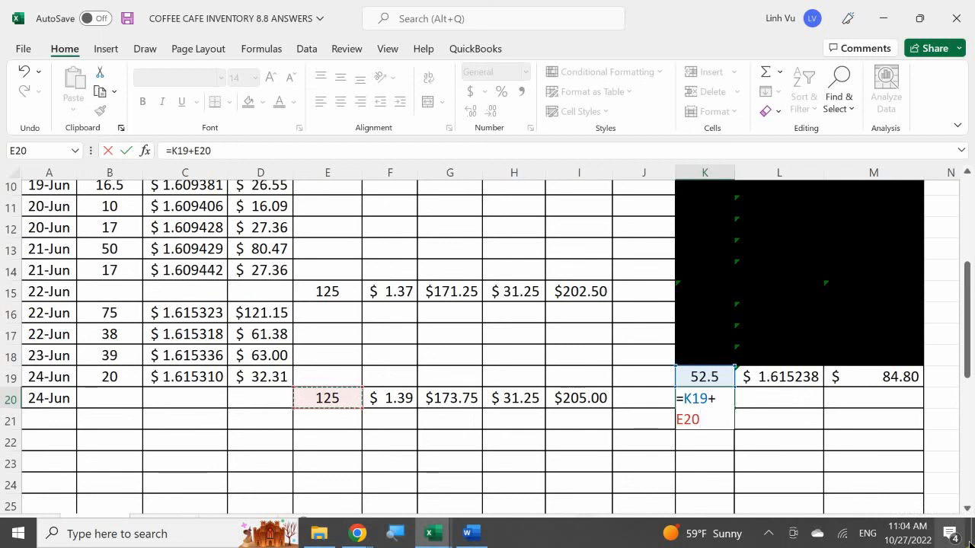
key("Return")
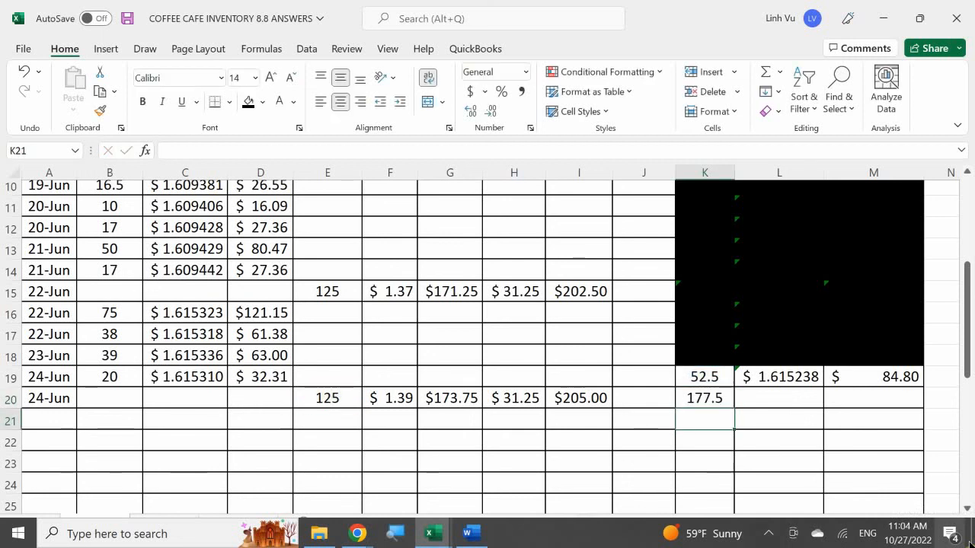
Calculate the regular coffee inventory balance in M20 by adding the total purchase cost in I20 to M19
key("Right")
key("Right")
key("Up")
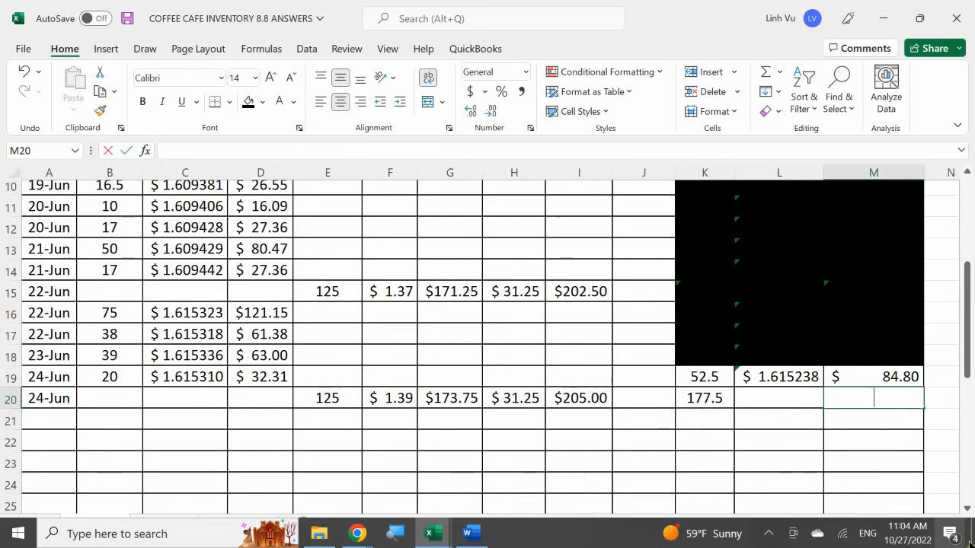
type("=")
key("Up")
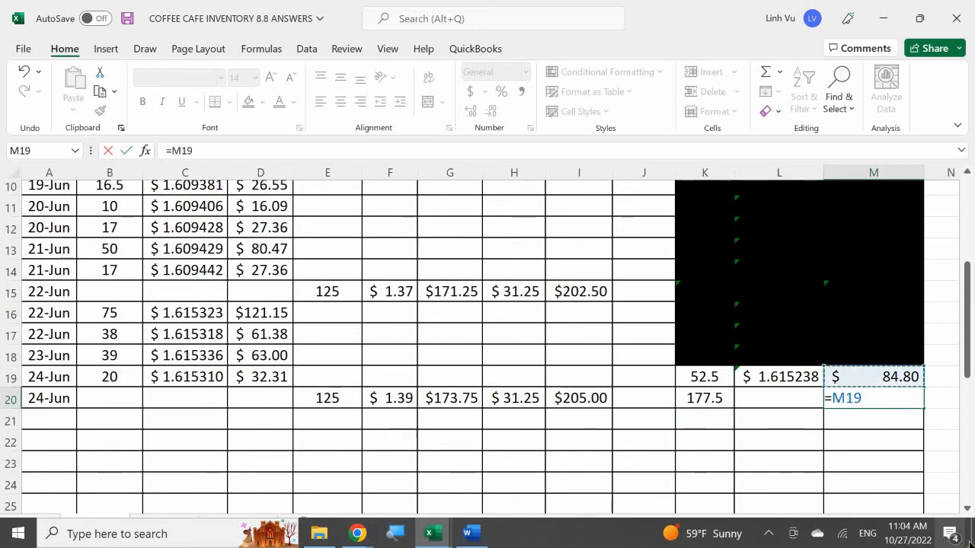
type("+")
left_click(578, 398)
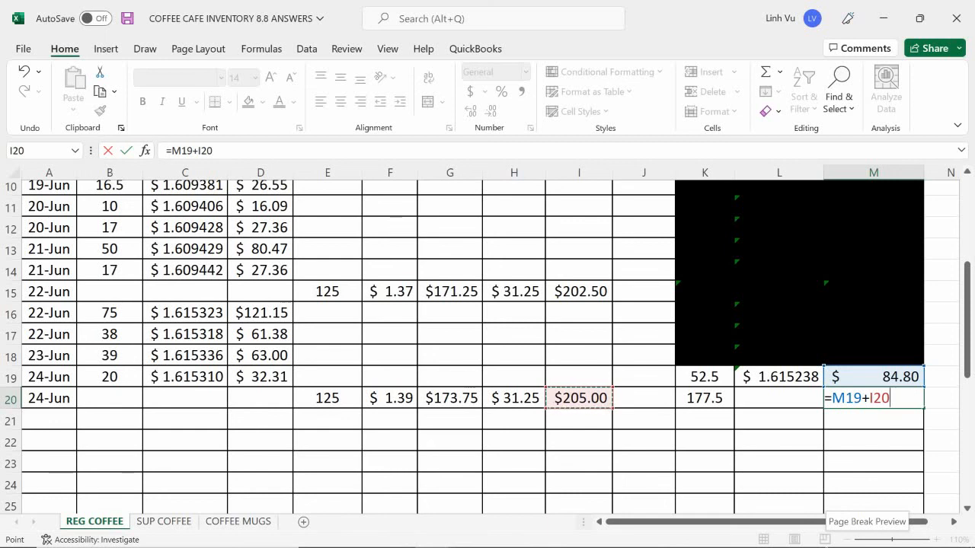
key("Return")
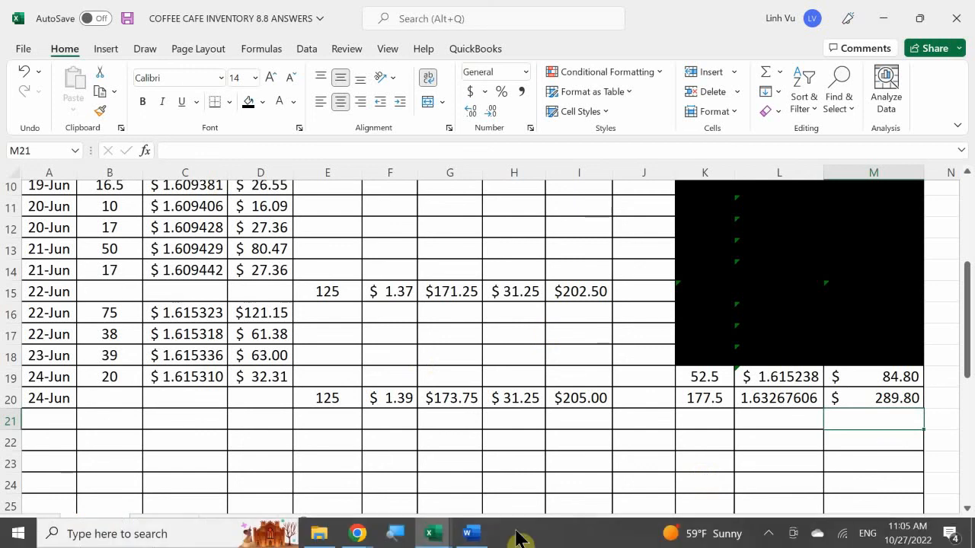
Examine the Regular Coffee account on the ASSETS sheet of the general ledger workbook to compare its balance with the inventory sheet
mouse_move(431, 533)
left_click(358, 504)
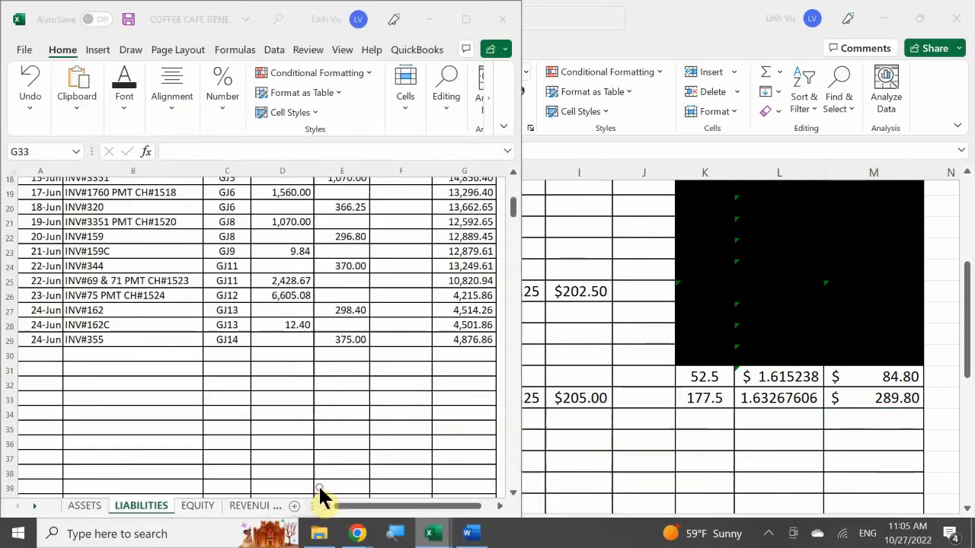
scroll(221, 379, "down", 20)
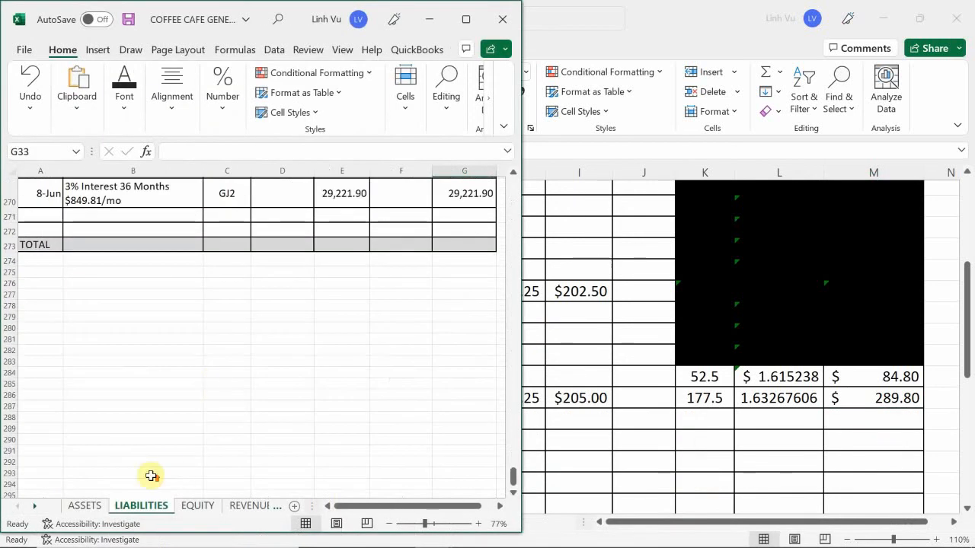
scroll(122, 457, "up", 6)
left_click(84, 505)
scroll(122, 396, "down", 20)
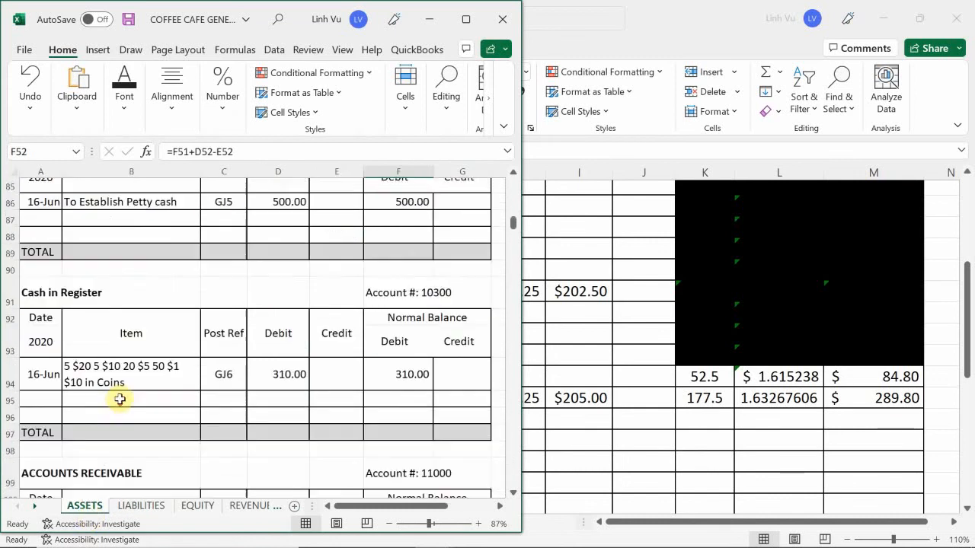
scroll(128, 396, "down", 20)
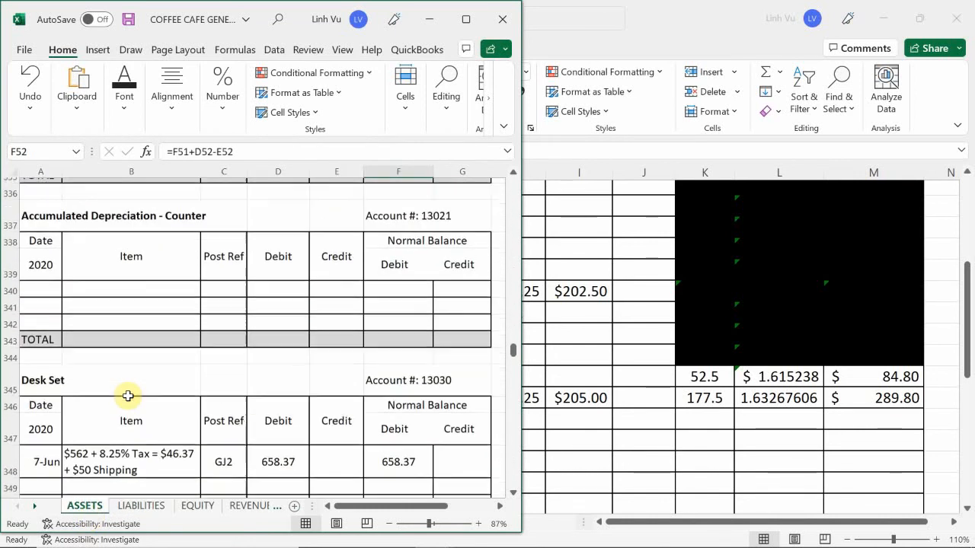
scroll(128, 395, "down", 20)
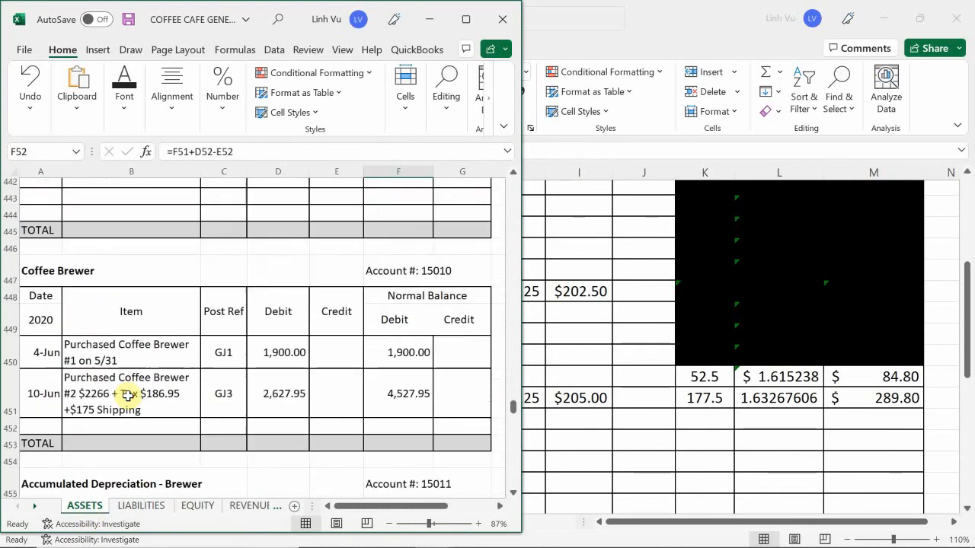
scroll(128, 395, "down", 18)
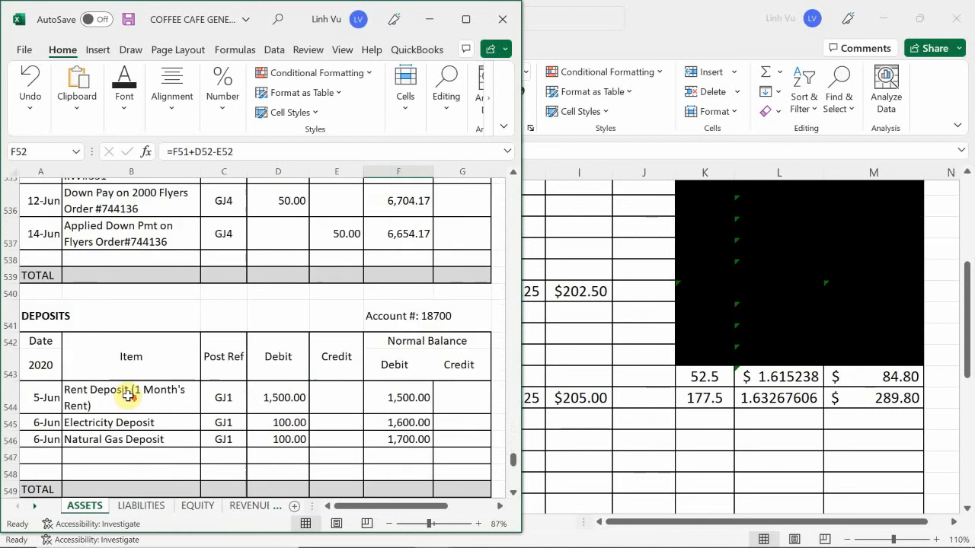
scroll(130, 396, "up", 10)
scroll(131, 396, "up", 20)
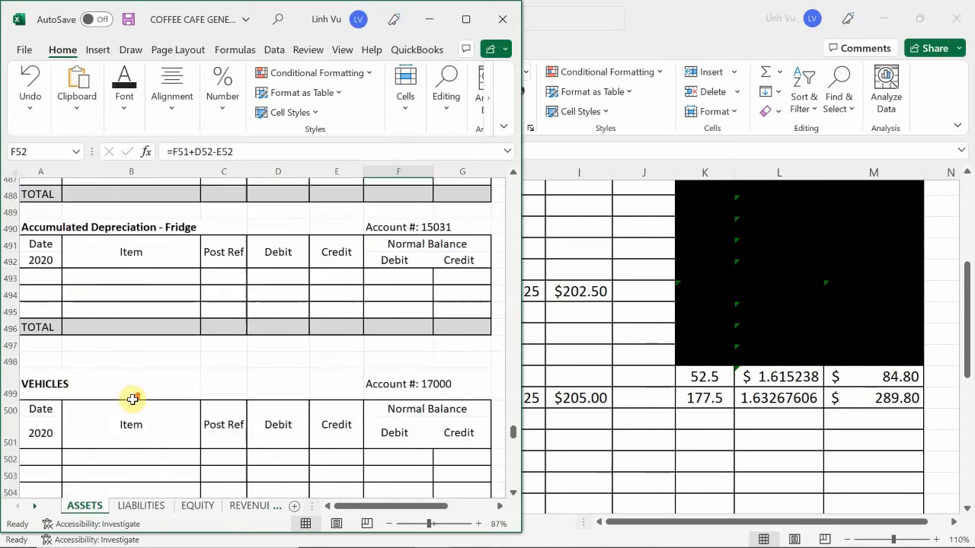
scroll(135, 402, "up", 20)
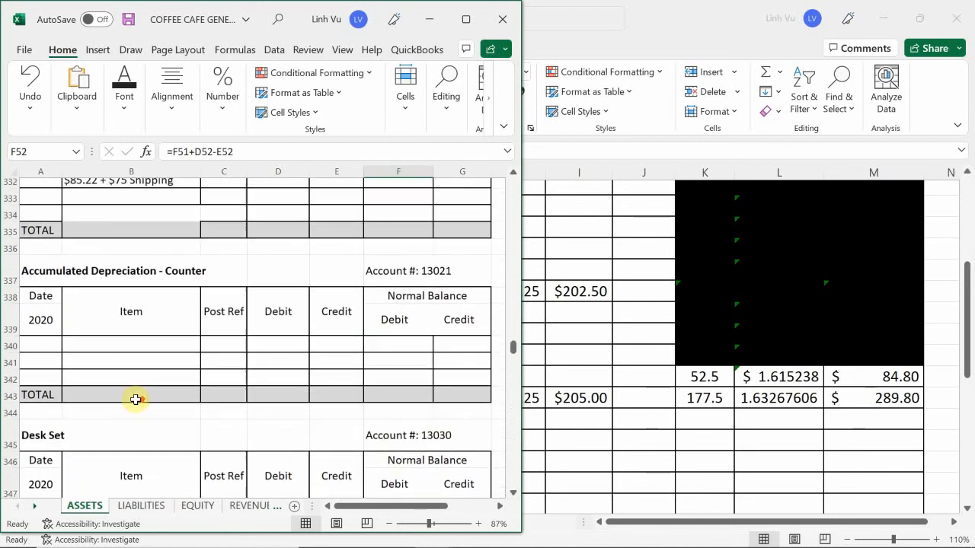
scroll(134, 401, "up", 12)
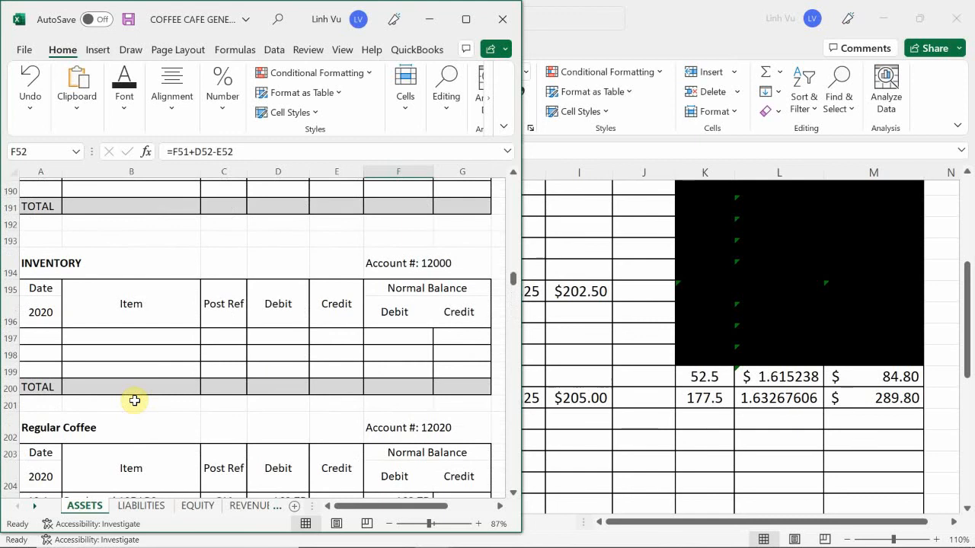
scroll(134, 400, "down", 9)
scroll(134, 400, "down", 2)
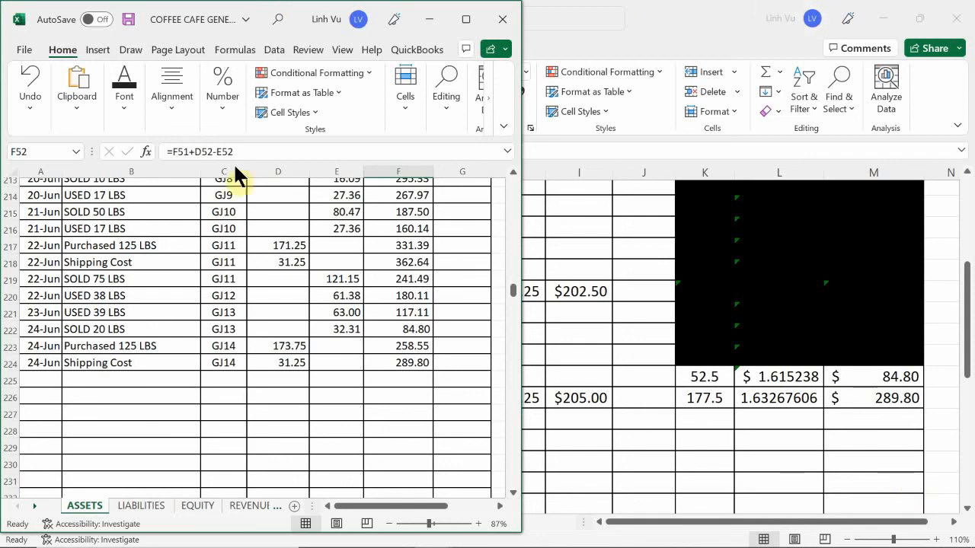
Back in the inventory workbook, format the average unit costs in L19:L29 as Accounting with six decimal places
left_click(780, 373)
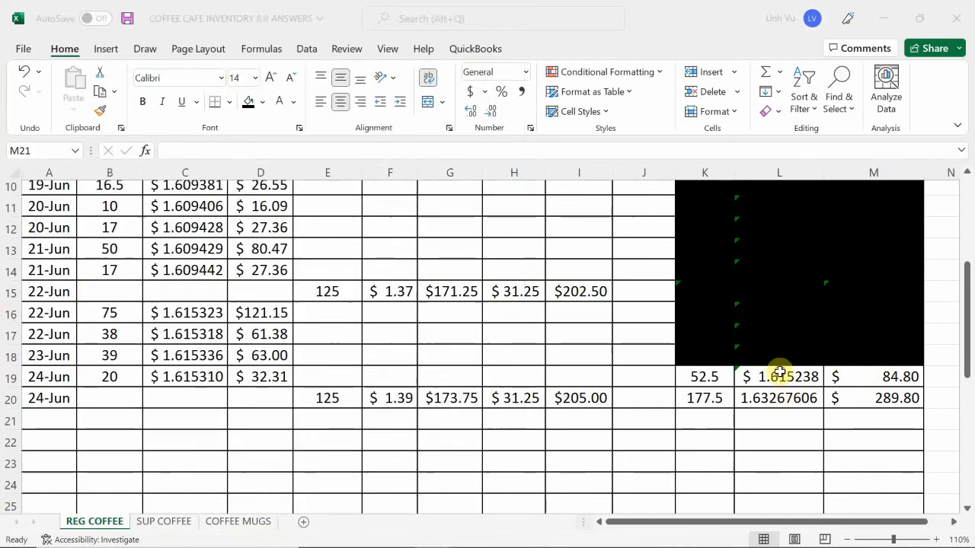
left_click(776, 393)
left_click_drag(777, 376, 782, 441)
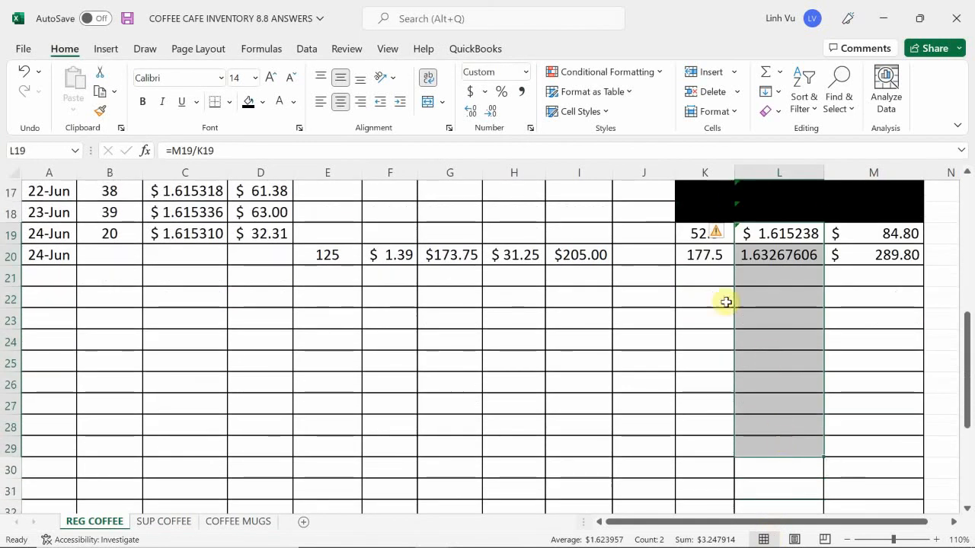
scroll(725, 302, "up", 2)
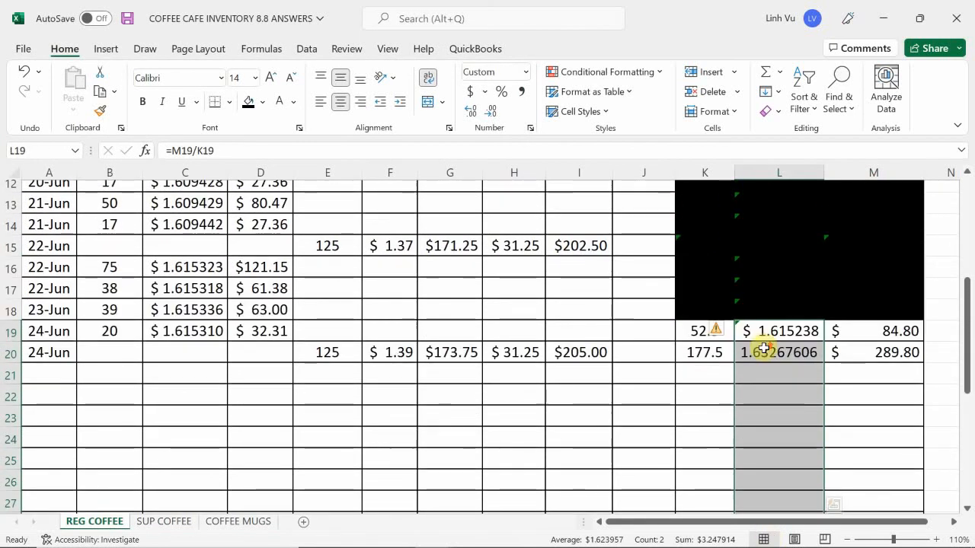
left_click(469, 97)
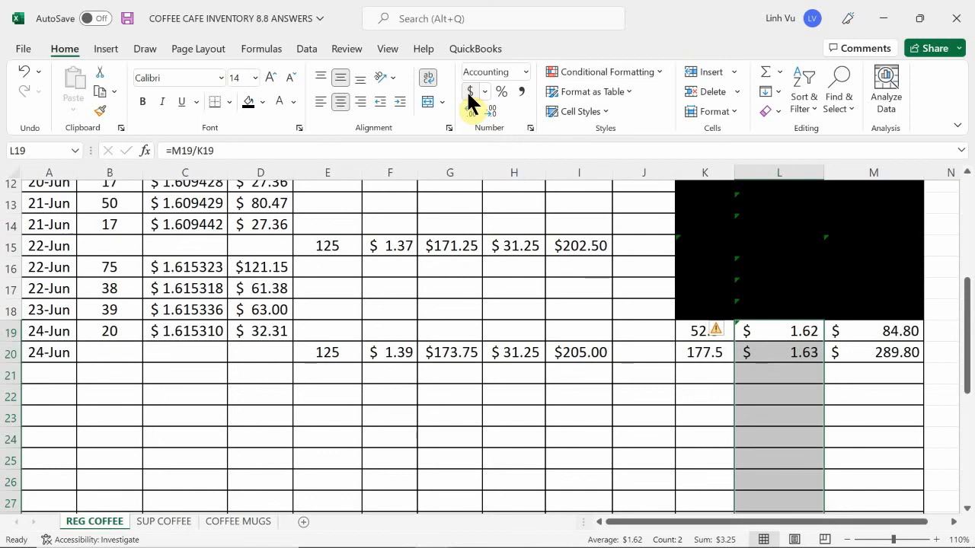
left_click(471, 109)
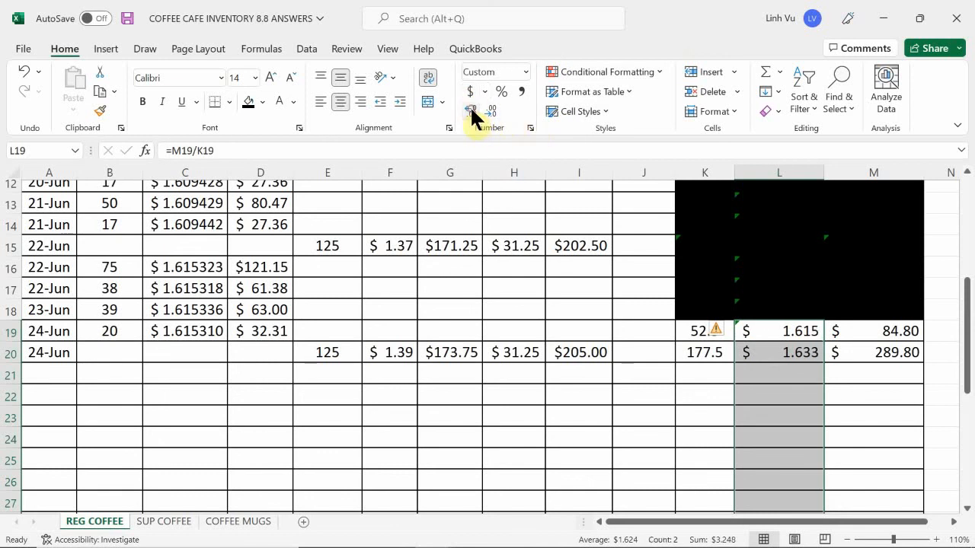
left_click(471, 109)
left_click(470, 108)
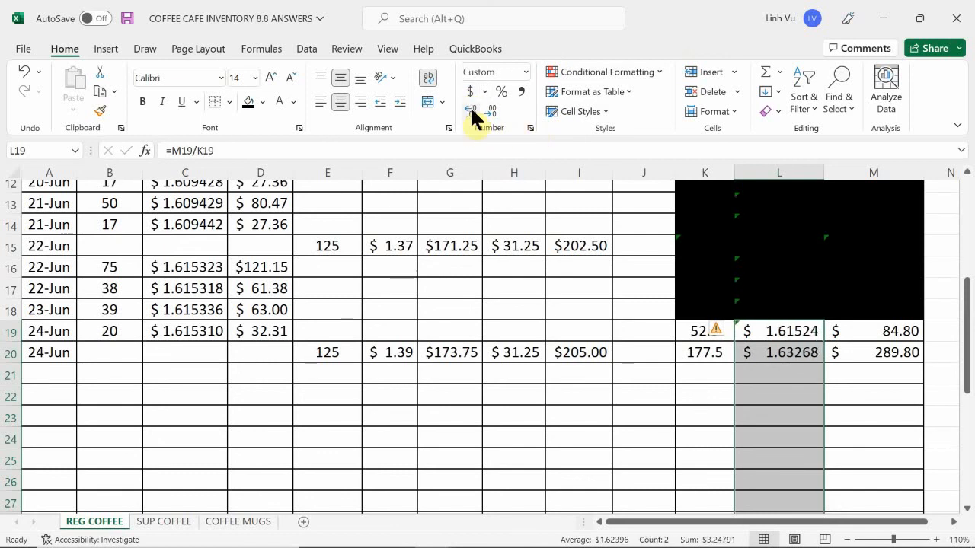
left_click(471, 111)
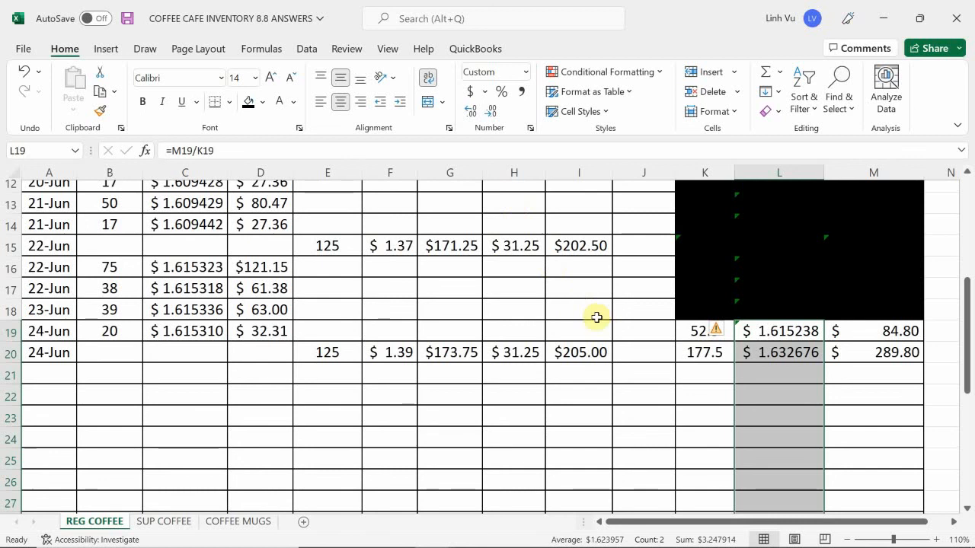
left_click(771, 371)
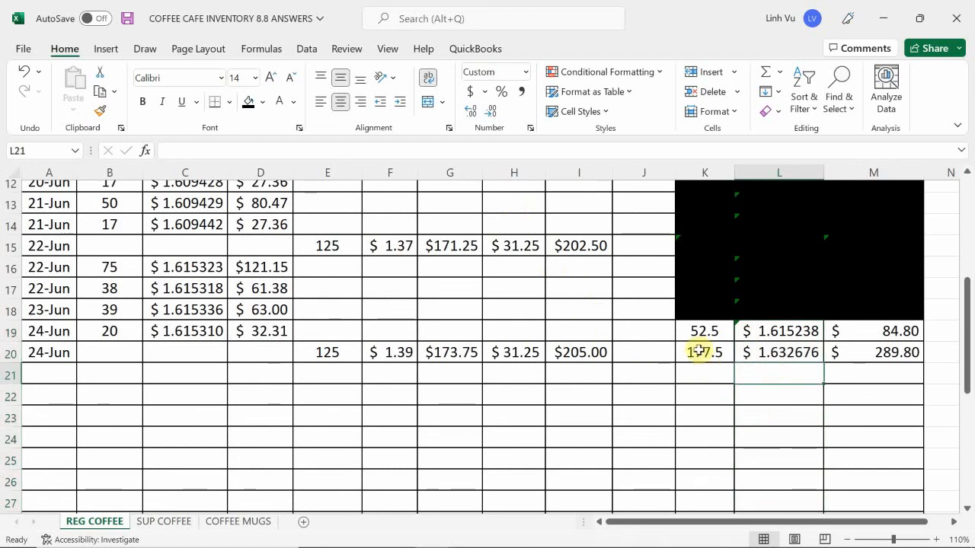
Fill the superseded balance cells K19:M19 with black
left_click_drag(703, 330, 859, 330)
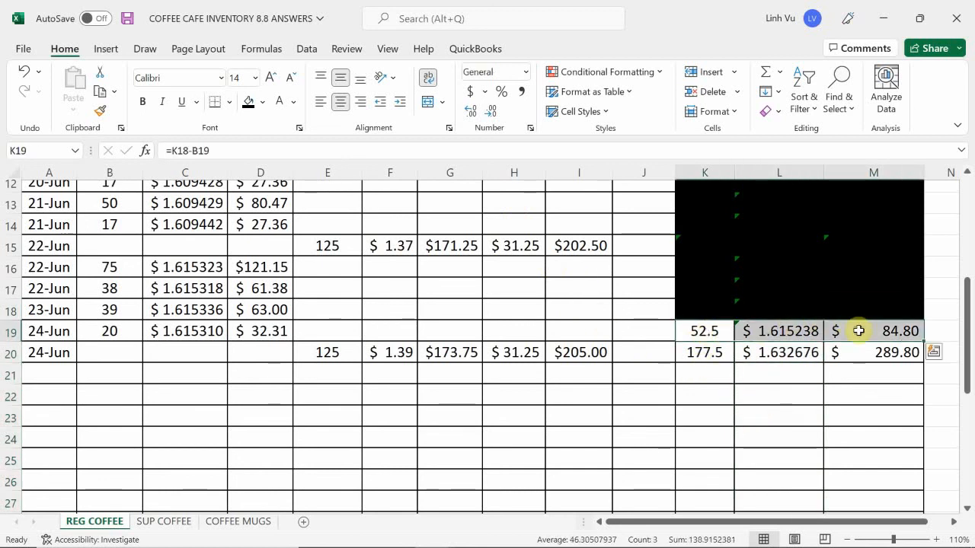
left_click(249, 104)
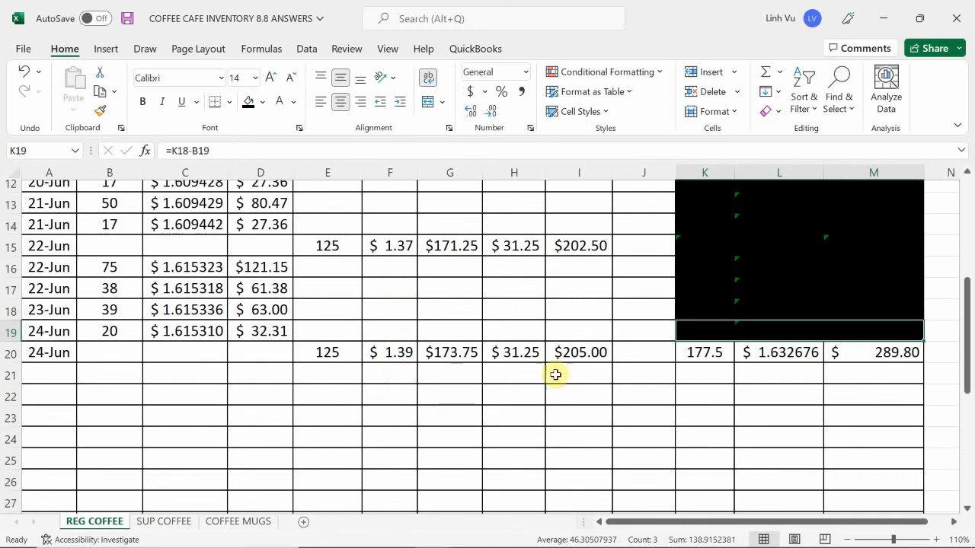
left_click(586, 392)
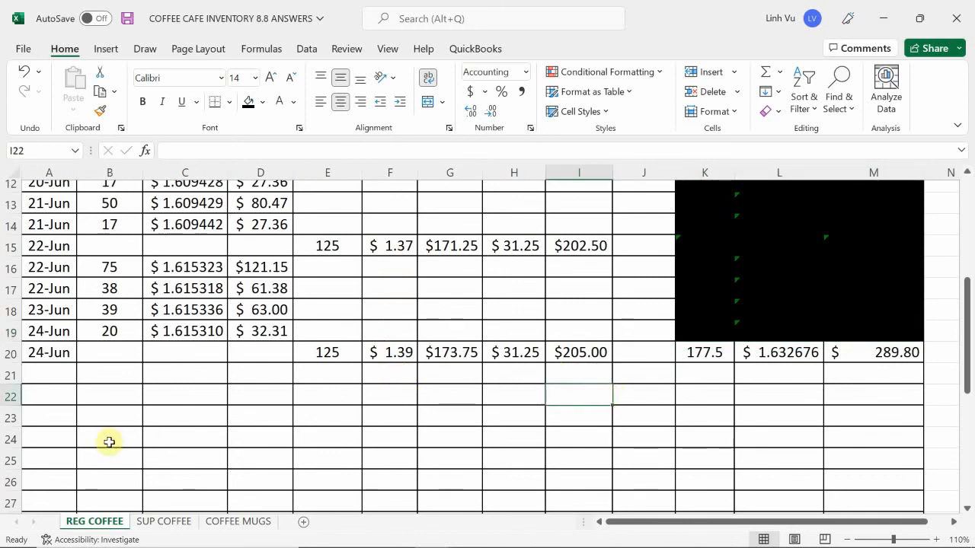
Enter the date 6/24 in A24 of the SUP COFFEE sheet and move on to the purchase quantity cell E24
left_click(152, 524)
left_click(57, 434)
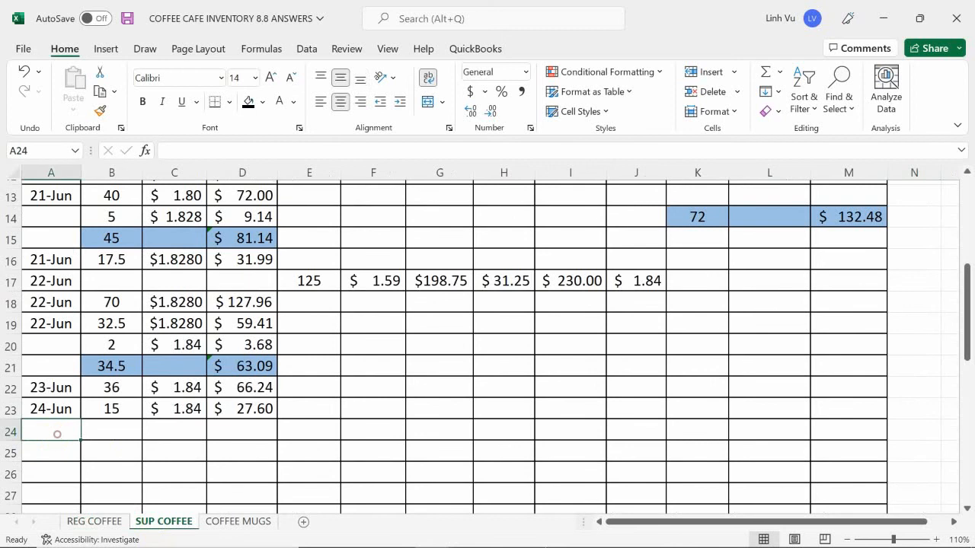
type("6/")
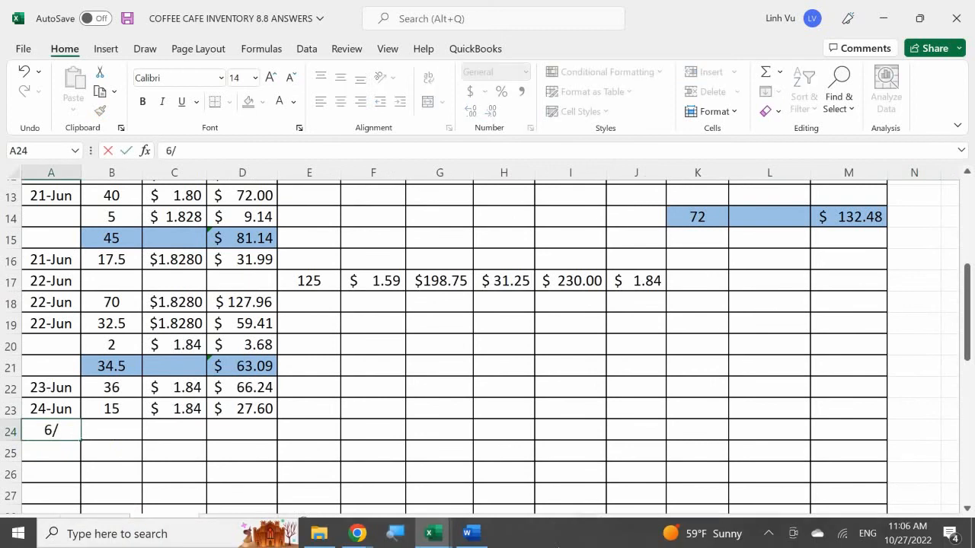
type("24")
key("Return")
key("Right")
key("Right")
key("Right")
key("Up")
Enter the 24 June purchase quantity 125 in E24 and the unit cost 1.61 in F24
key("Right")
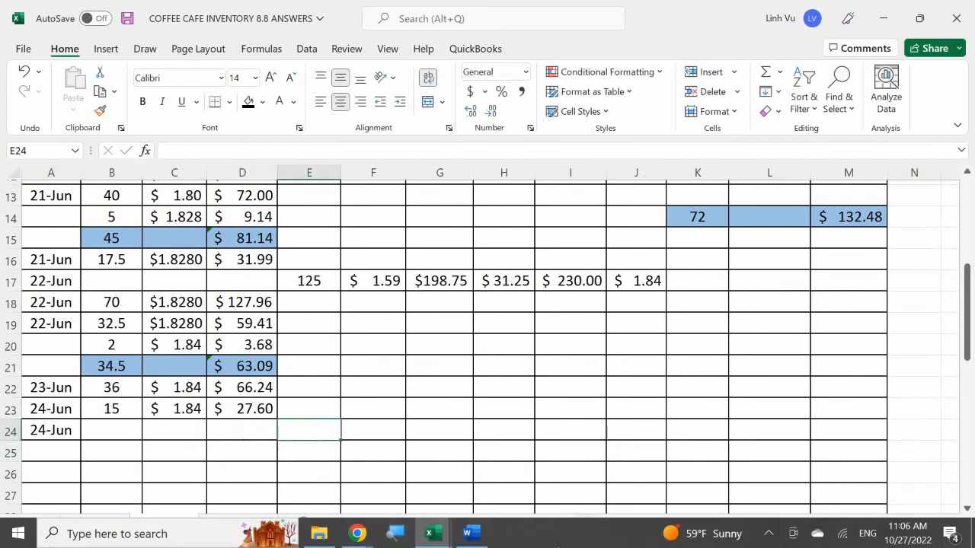
type("125")
key("Return")
key("Right")
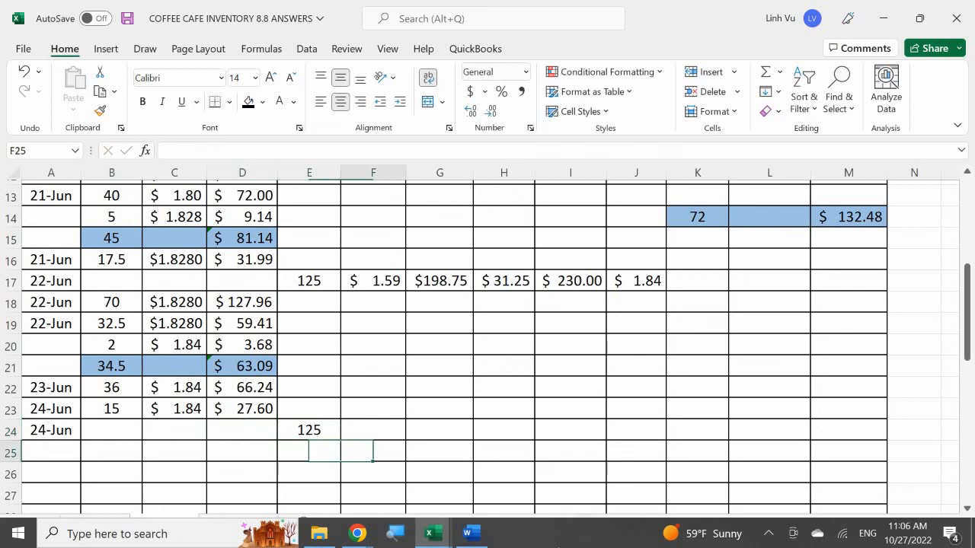
key("Up")
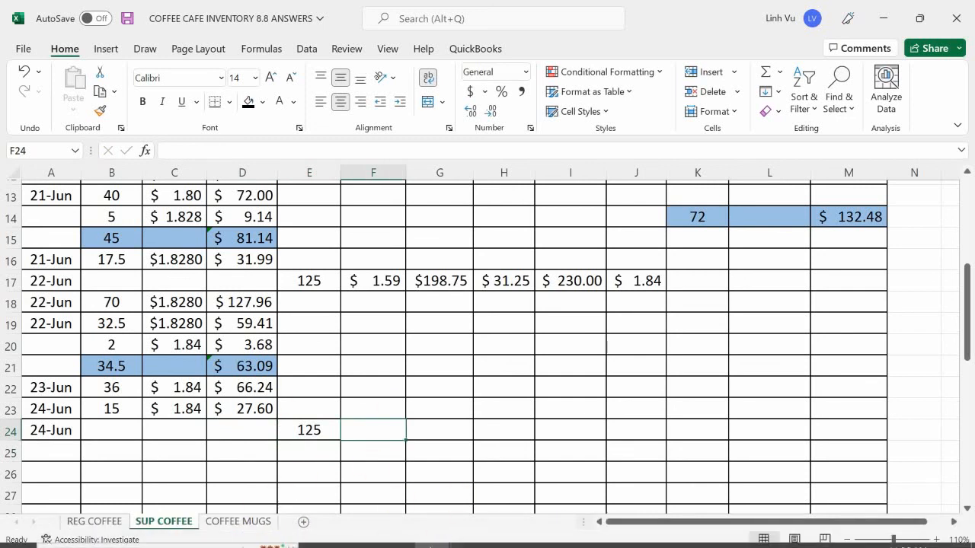
mouse_move(440, 546)
mouse_move(470, 543)
mouse_move(460, 471)
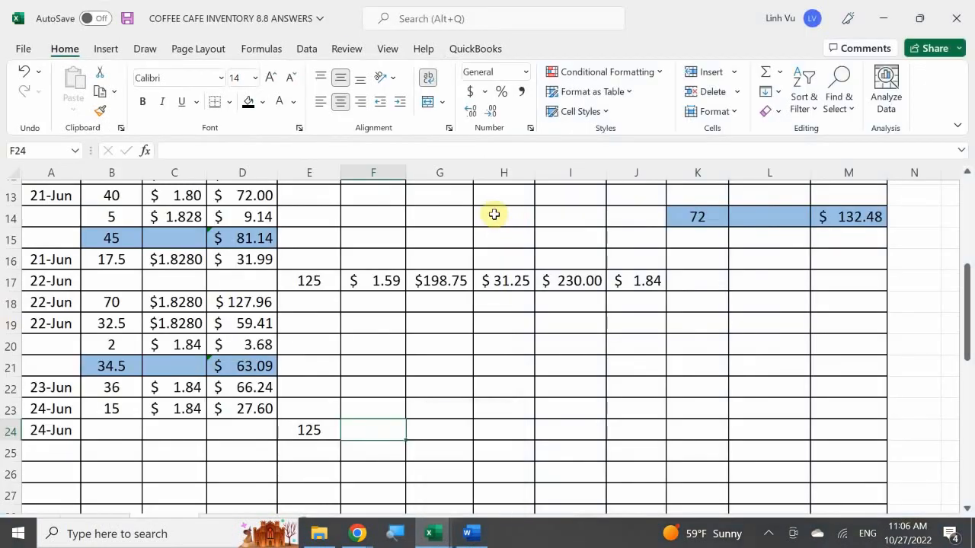
type("1.61")
key("Tab")
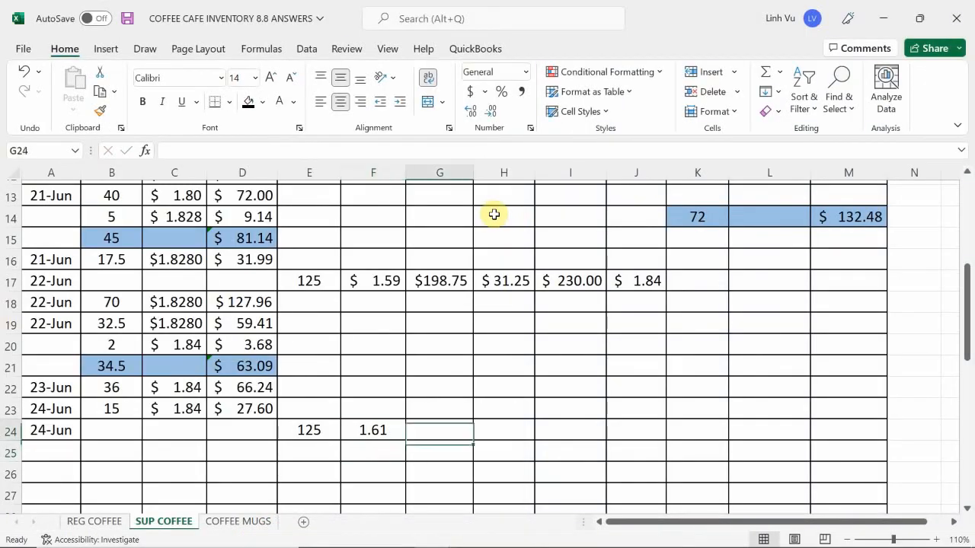
Calculate the purchase cost in G24 with the formula =E24*F24
type("=")
key("Left")
key("Left")
type("*")
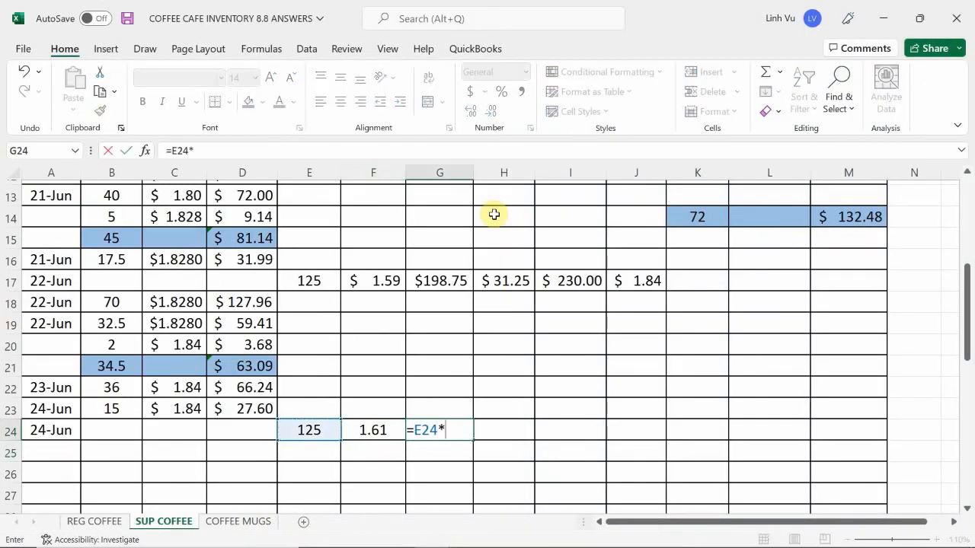
key("Left")
key("Return")
Enter 31.25 as the additional cost of the 24 June purchase in H24
key("Right")
key("Up")
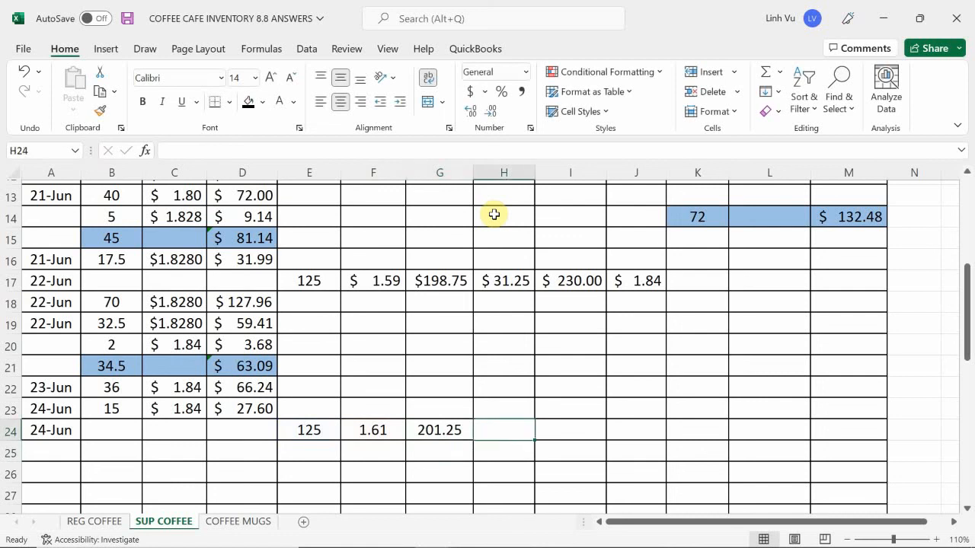
type("31.25")
key("Return")
Calculate the total purchase cost in I24 with the formula =G24+H24
key("Right")
key("Up")
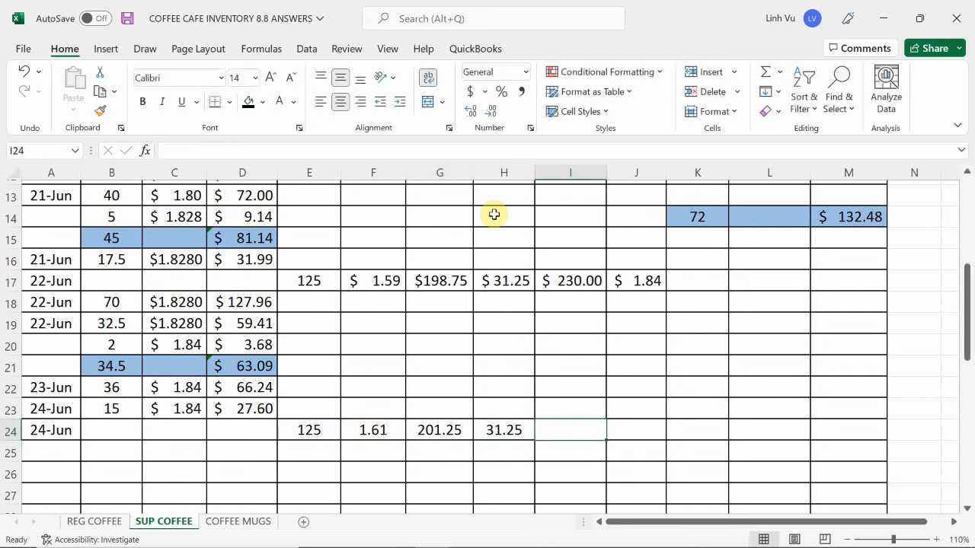
type("=")
key("Left")
key("Left")
type("+")
key("Left")
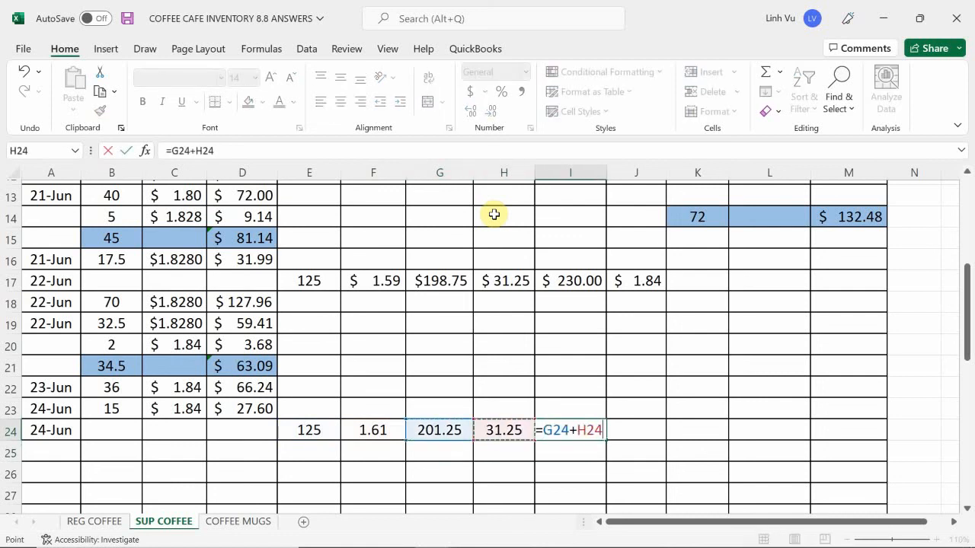
key("Return")
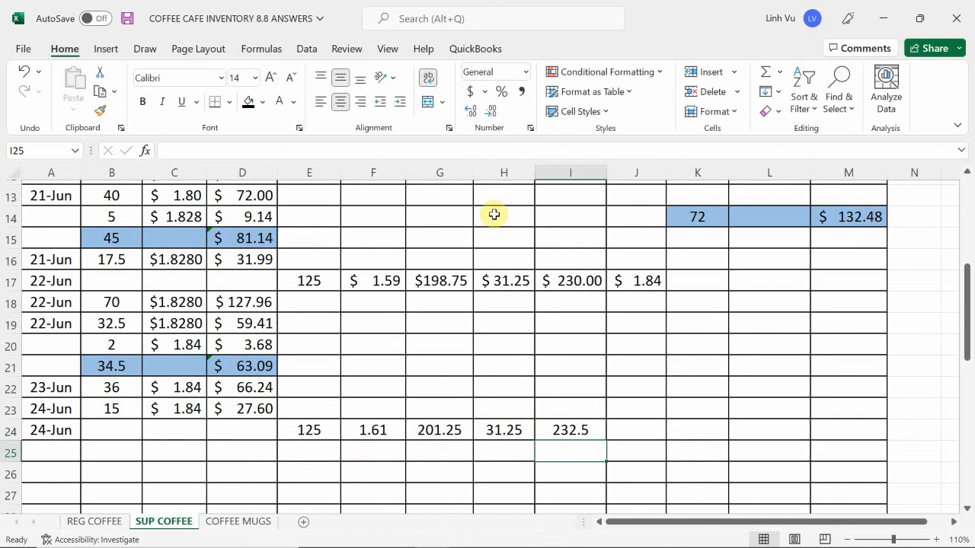
Build the formula =I24/E24 in J24 to work out the total cost per unit of the purchase
key("Right")
key("Up")
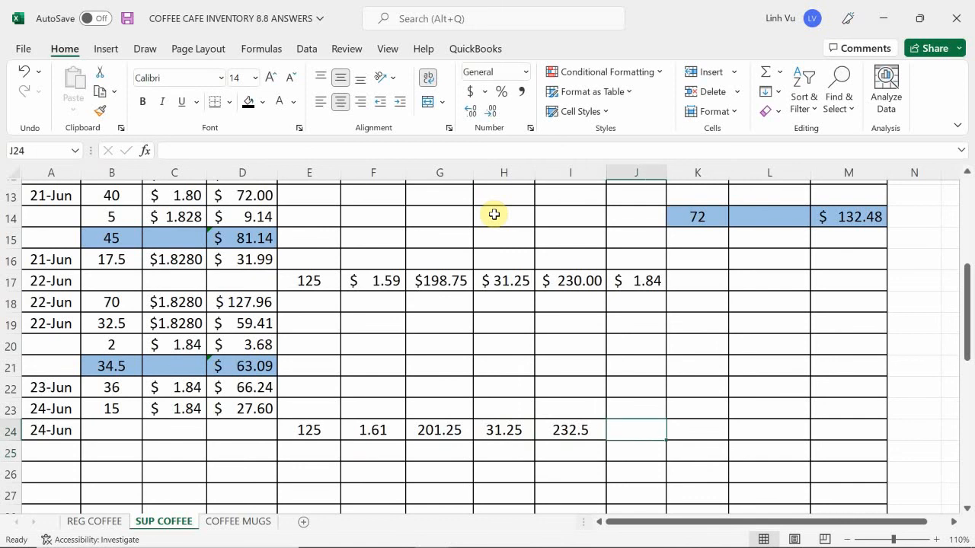
type("=")
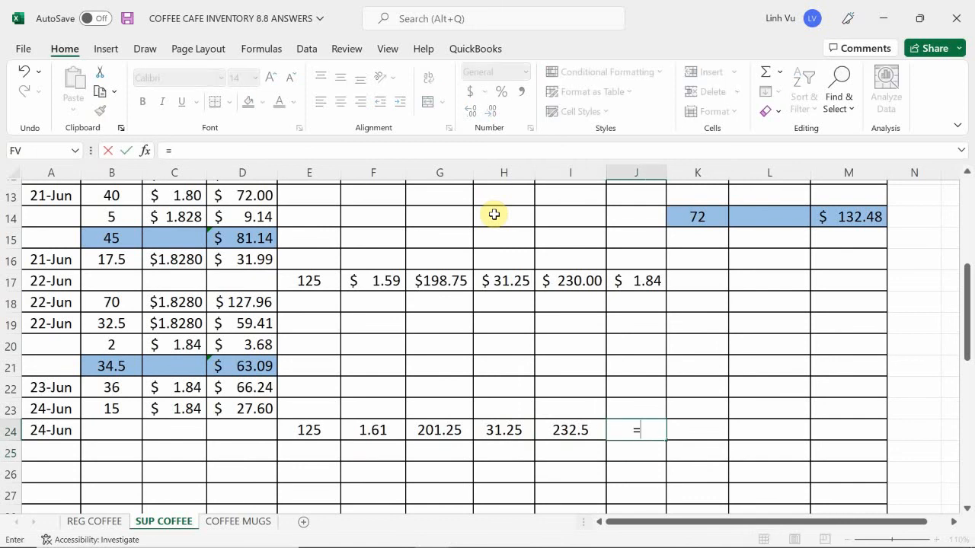
key("Left")
type("/")
key("Left")
key("Left")
key("Left")
key("Left")
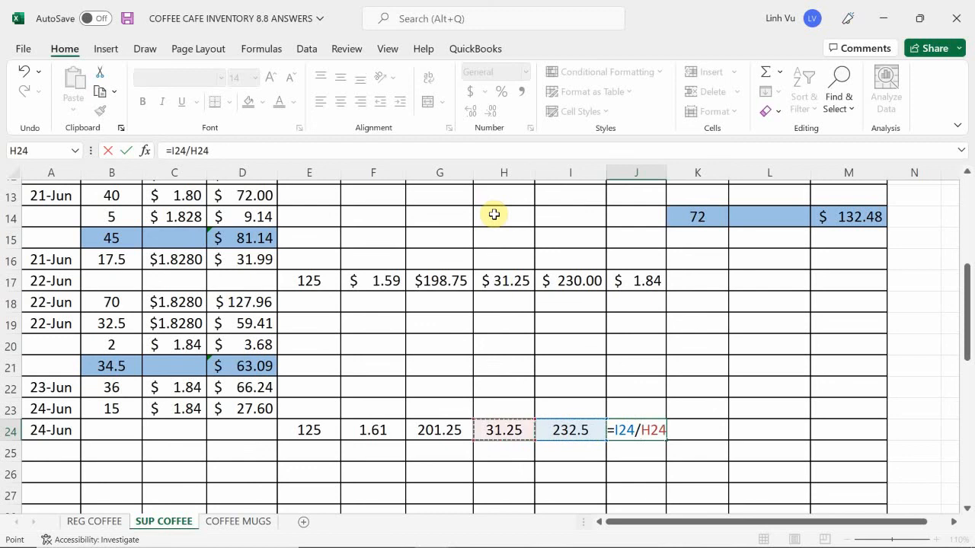
key("Left")
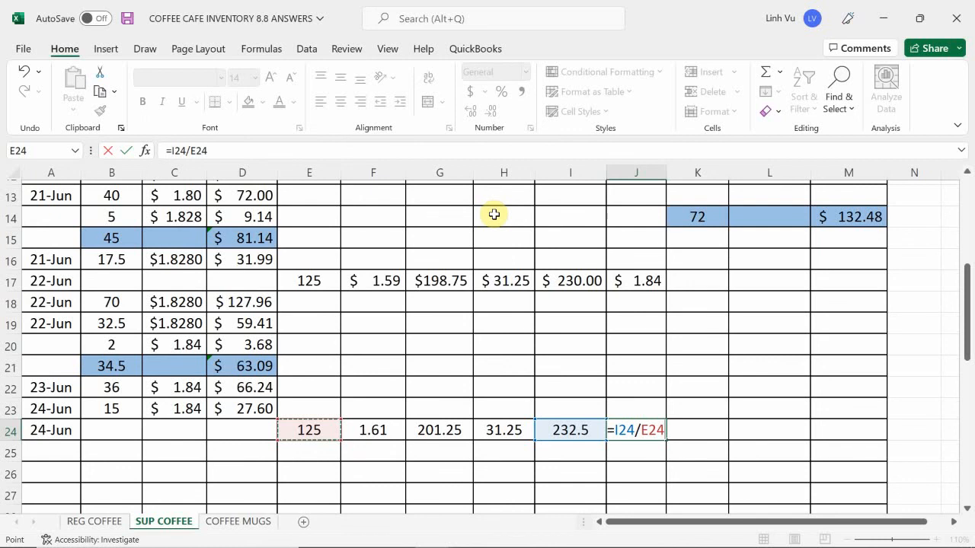
Complete the unit cost formula in J24 and apply the Accounting number format to the 24 June costs in columns G to J
key("Return")
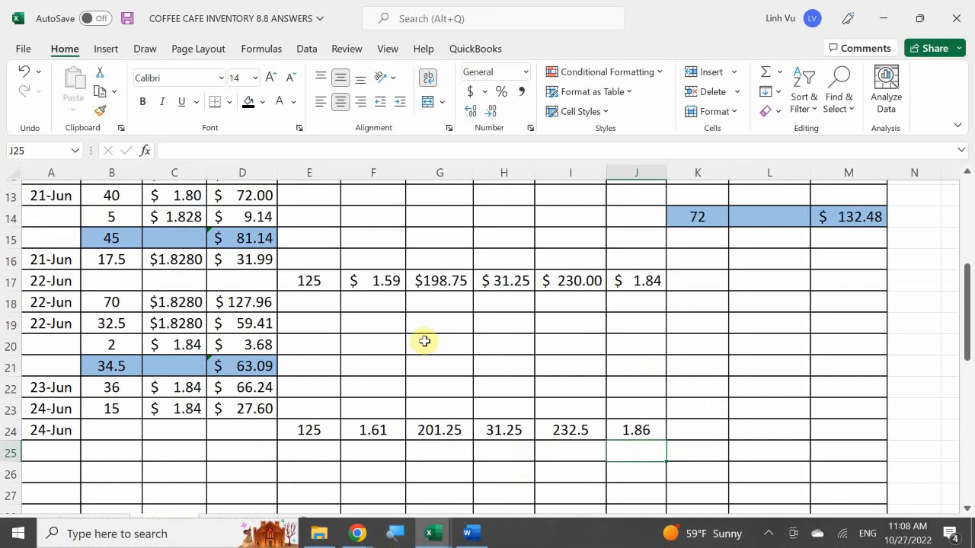
left_click_drag(442, 358, 635, 505)
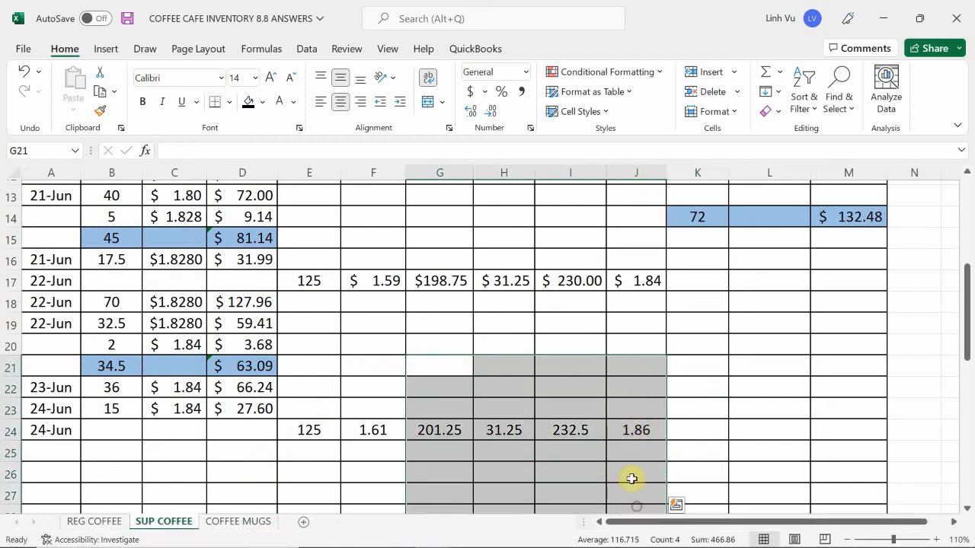
left_click(472, 89)
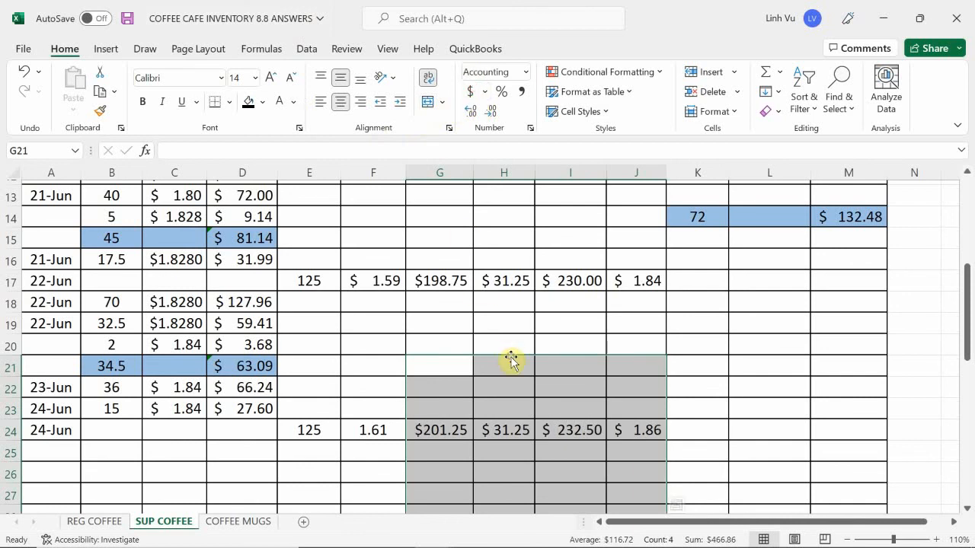
left_click(582, 431)
Link the on-hand quantity in K8 to the 24 June purchase quantity with the formula =E24
scroll(805, 413, "up", 3)
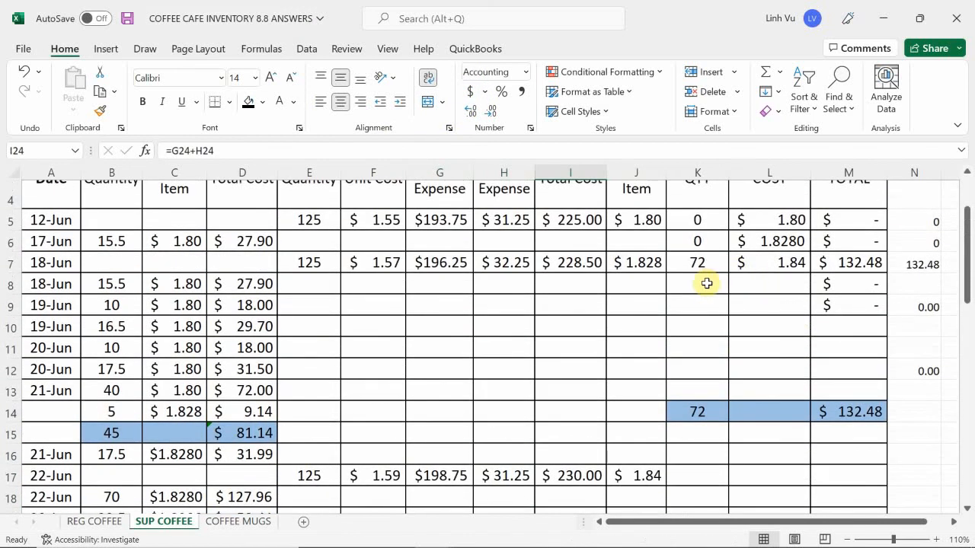
left_click(700, 283)
type("=")
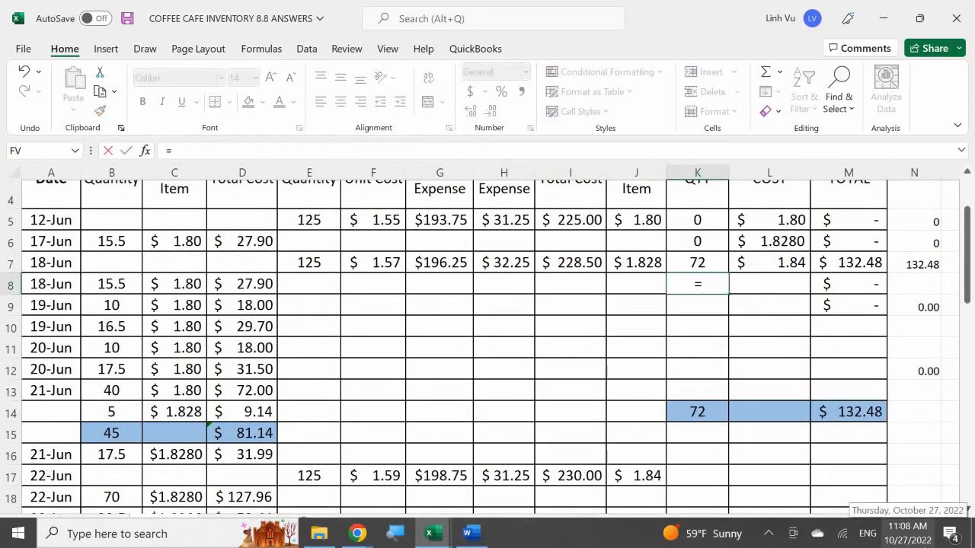
scroll(516, 462, "down", 2)
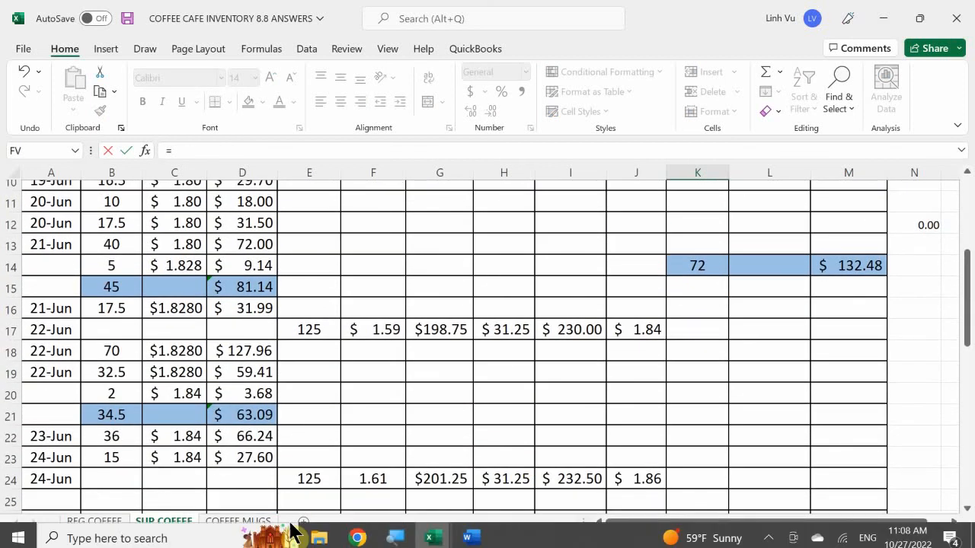
left_click(312, 477)
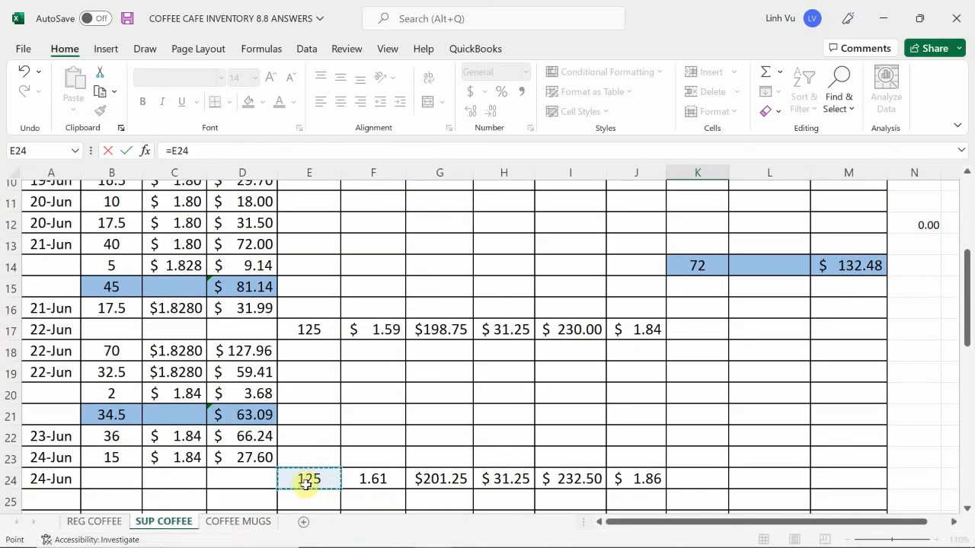
key("Return")
Link the on-hand cost in L8 to the 24 June purchase's cost per item with the formula =J24
scroll(764, 481, "up", 2)
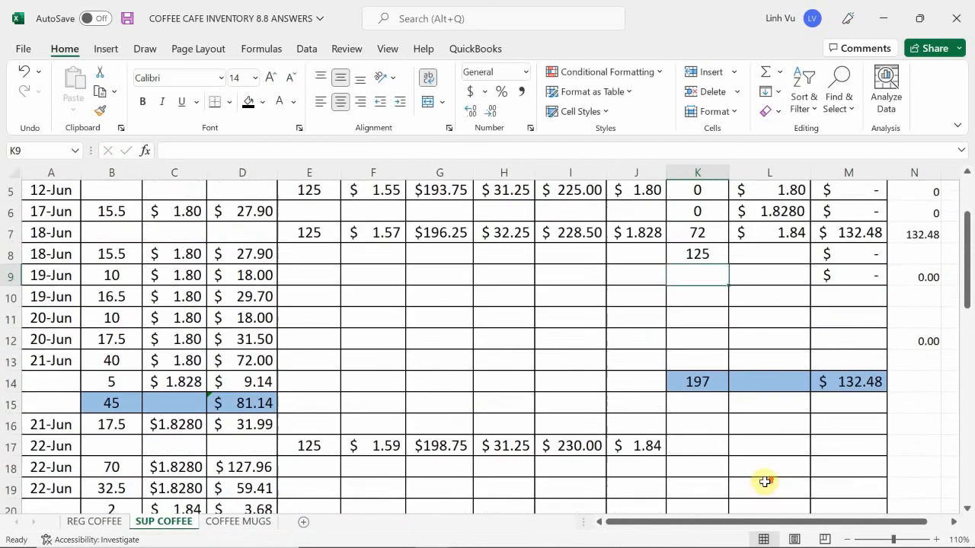
key("Right")
key("Up")
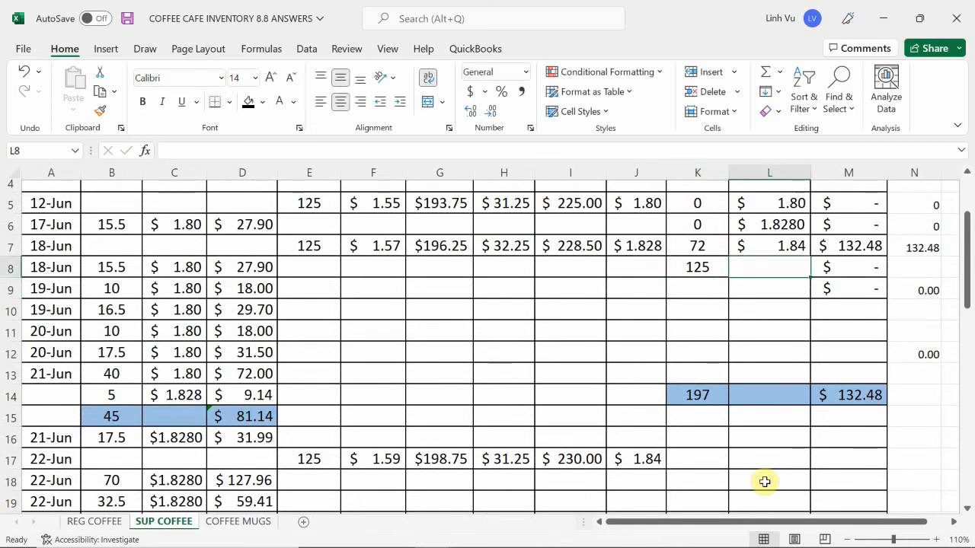
key("F2")
type("=")
scroll(522, 300, "down", 3)
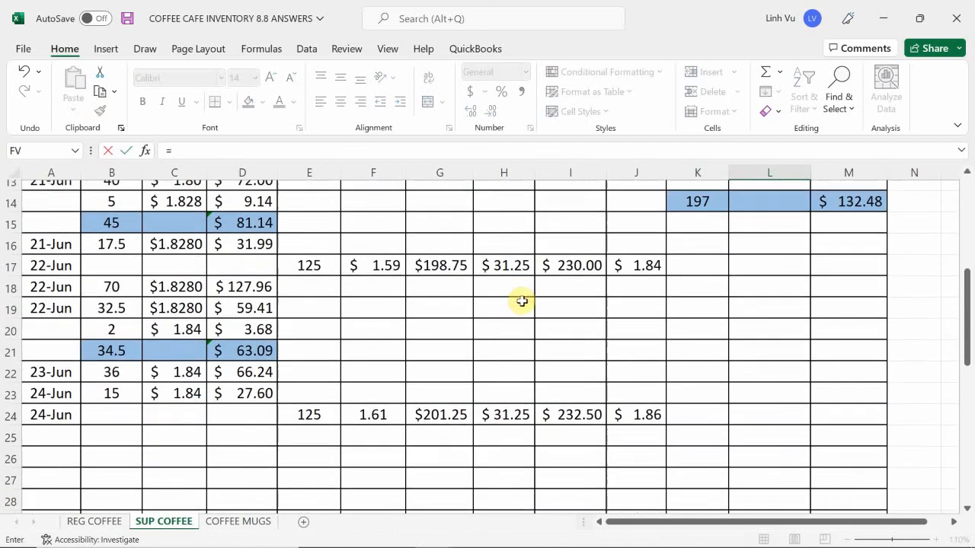
left_click(631, 411)
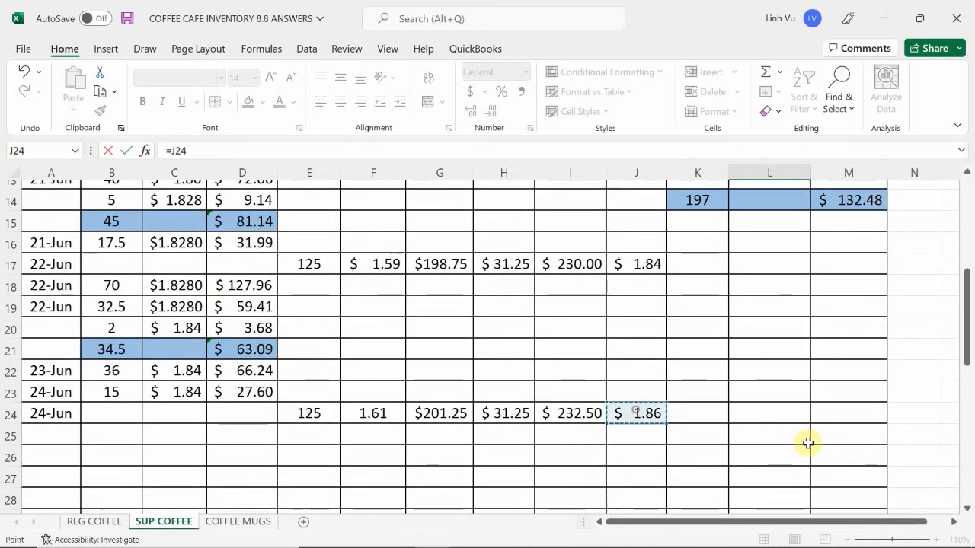
key("Return")
Compare the supreme coffee inventory total with its account balance on the ASSETS sheet of the general ledger workbook
scroll(848, 339, "up", 3)
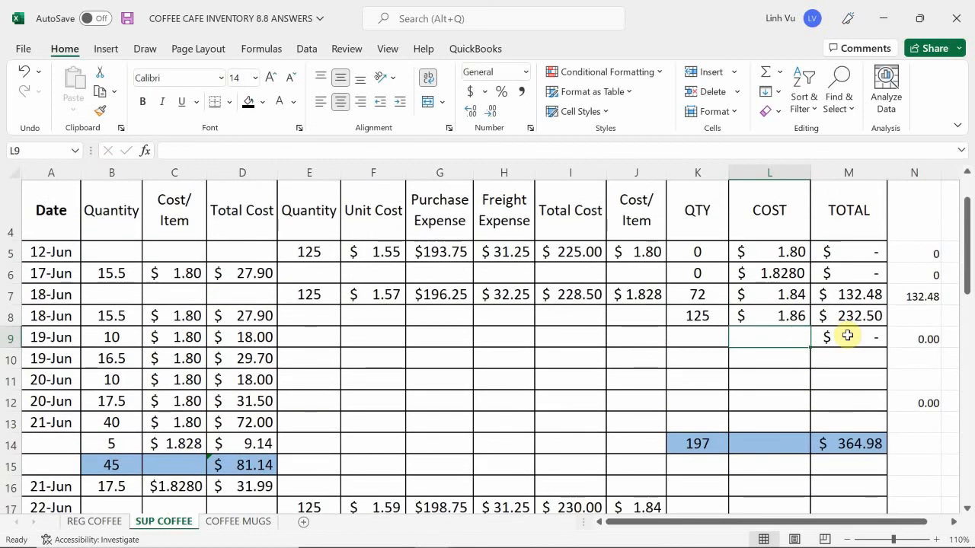
scroll(847, 336, "down", 1)
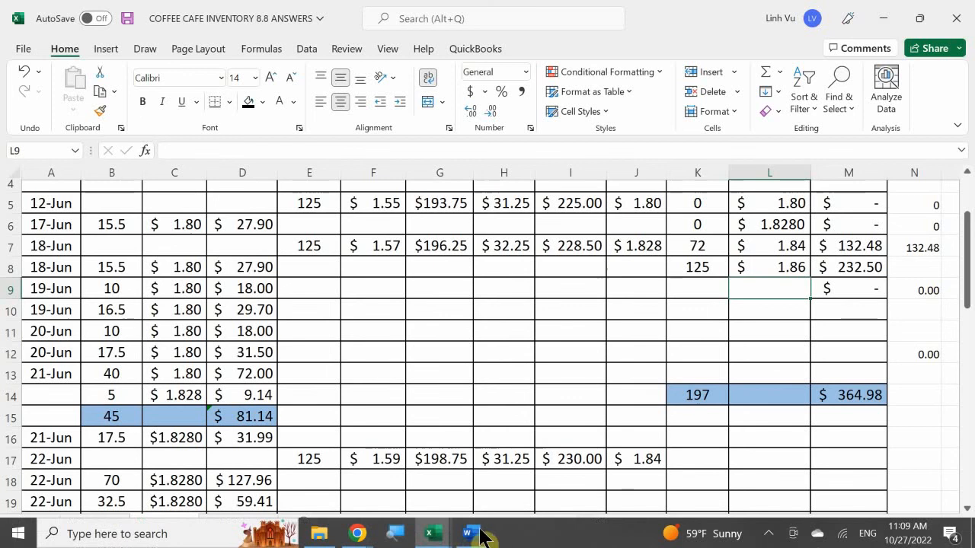
mouse_move(430, 533)
left_click(322, 504)
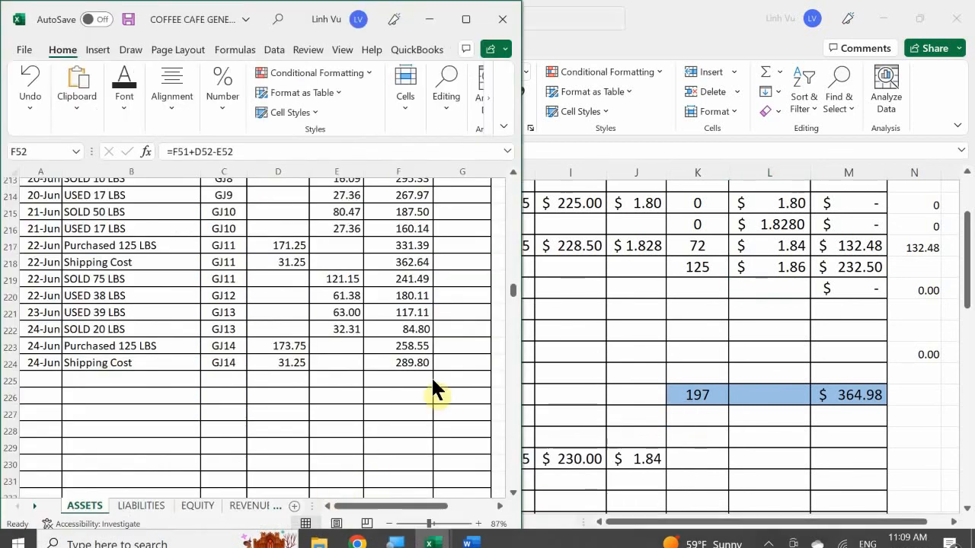
scroll(431, 381, "down", 10)
scroll(431, 374, "down", 4)
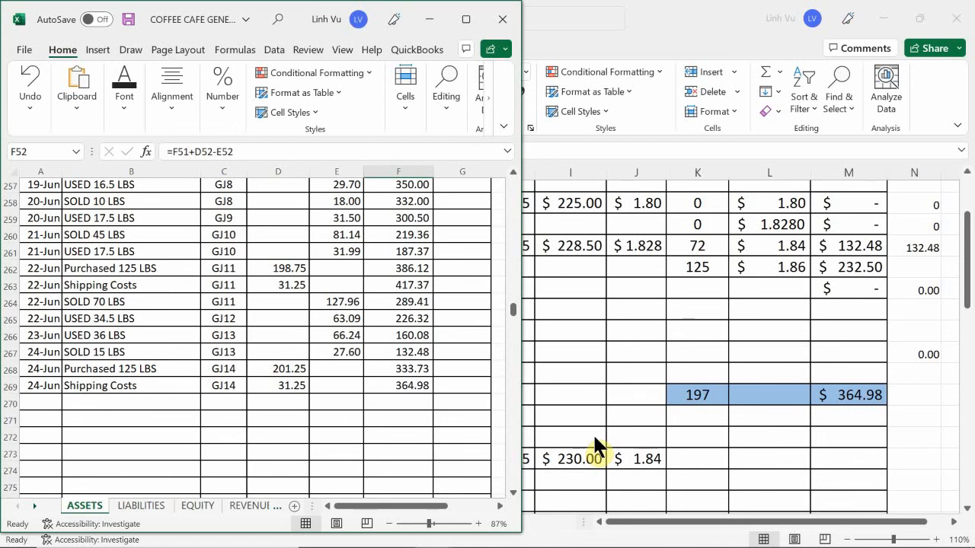
Switch to the subsidiary ledger workbook and go to the Atlas Coffee Importers account on the VENDORS sheet
mouse_move(407, 542)
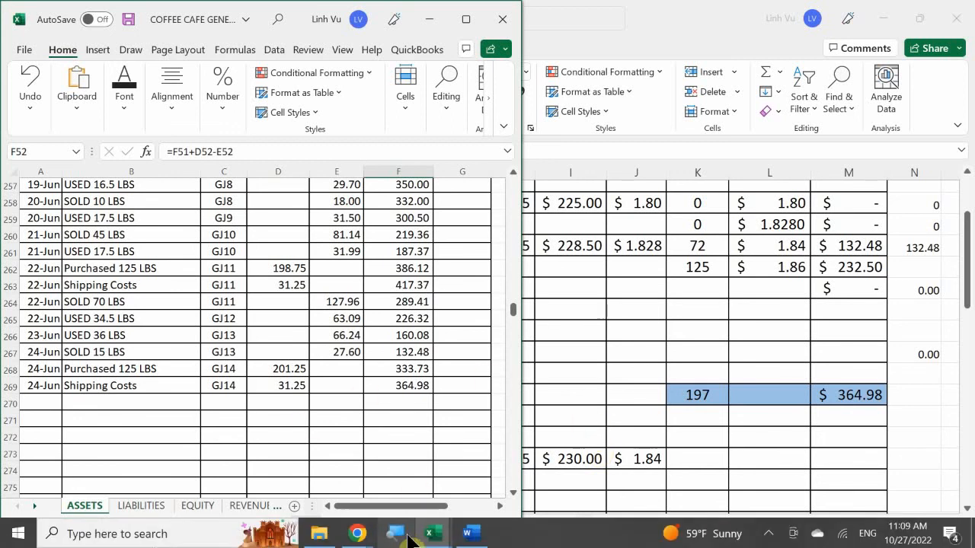
mouse_move(409, 453)
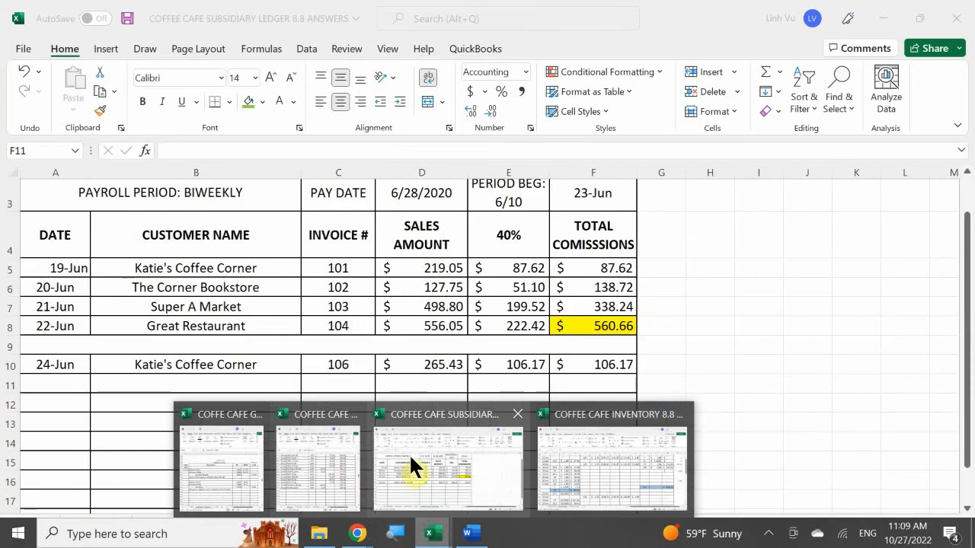
left_click(409, 453)
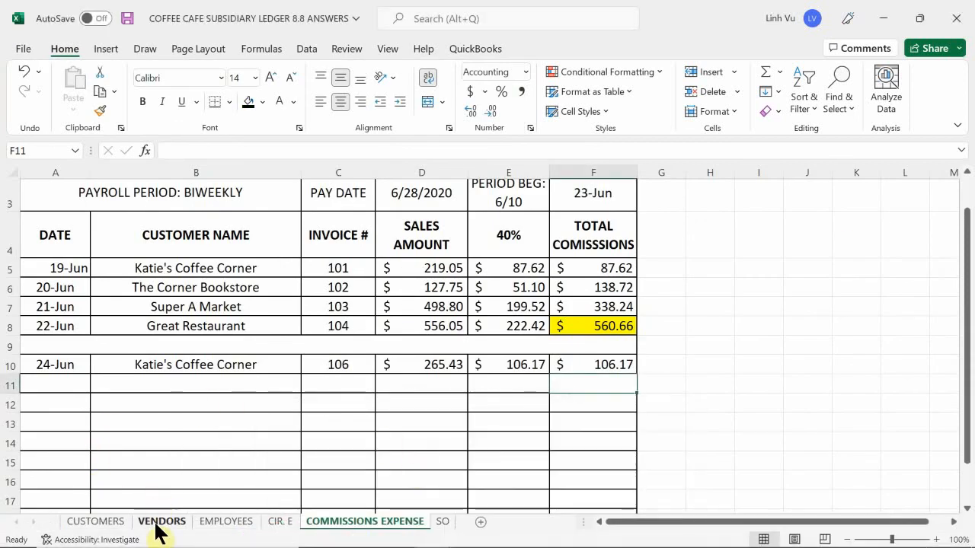
left_click(156, 524)
left_click(166, 466)
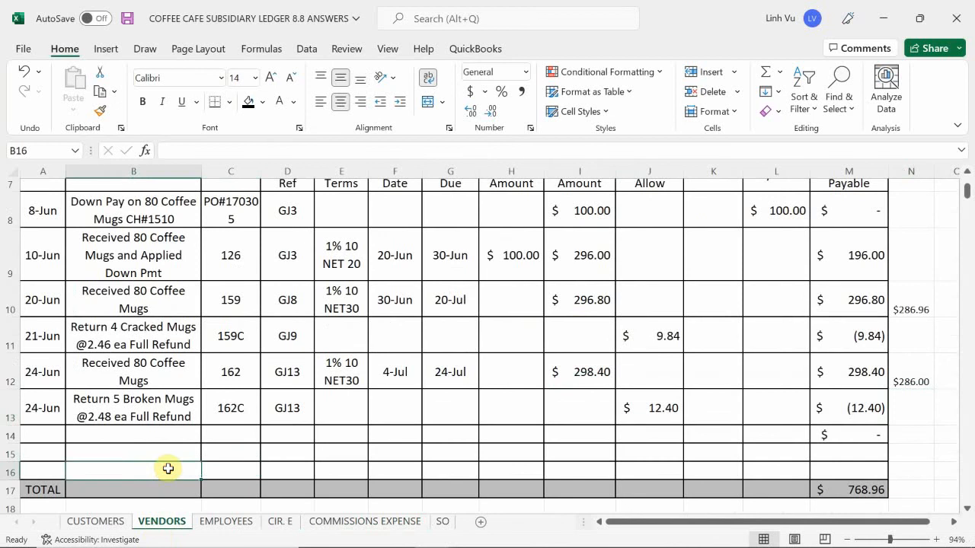
scroll(165, 467, "up", 2)
scroll(197, 447, "down", 6)
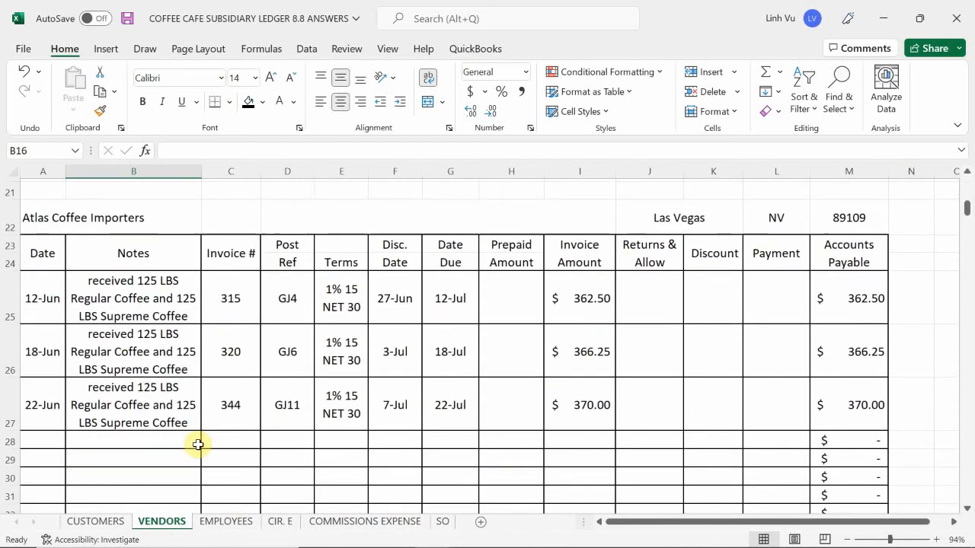
Start the 24 June Atlas Coffee Importers entry with date 6/24 in A28 and the note formula =B27 in B28
left_click(44, 447)
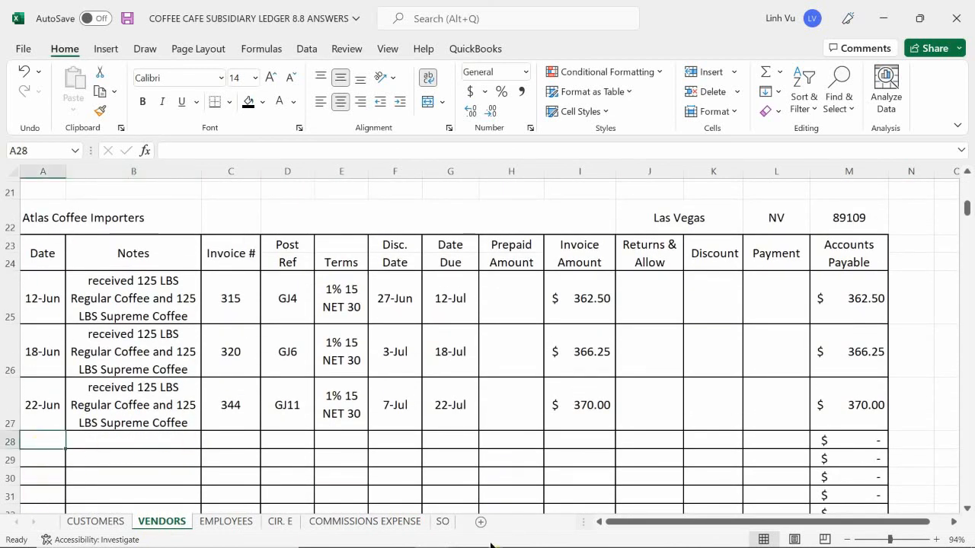
type("6/24")
key("Return")
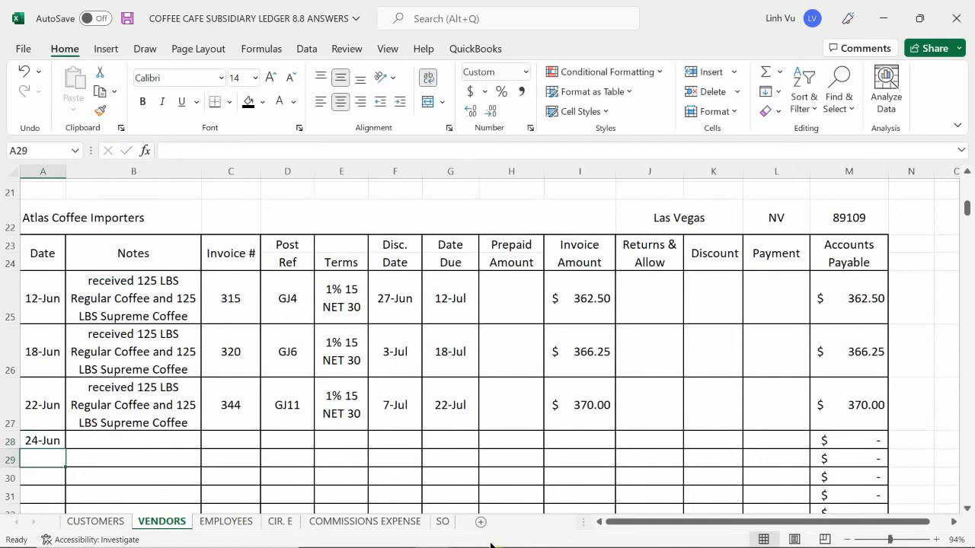
key("Right")
key("Up")
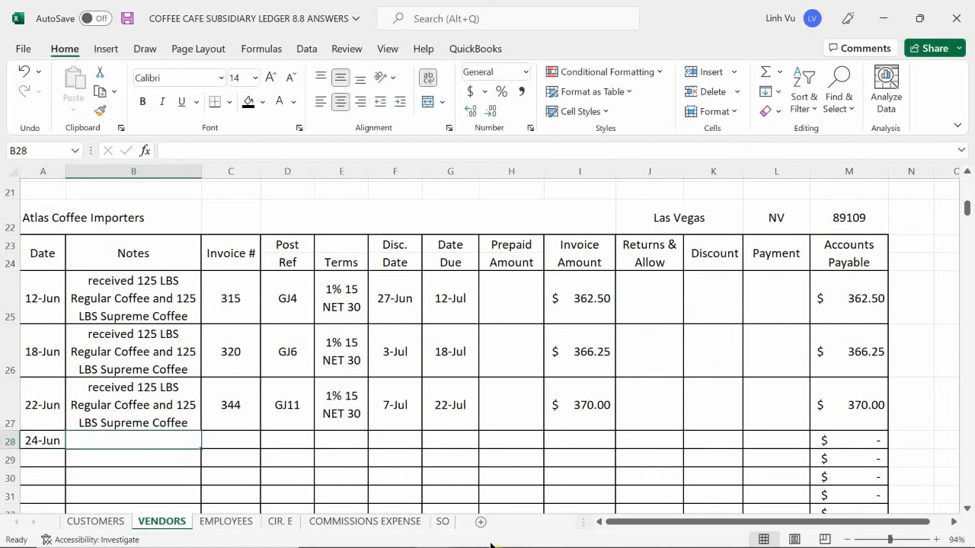
type("=")
key("Up")
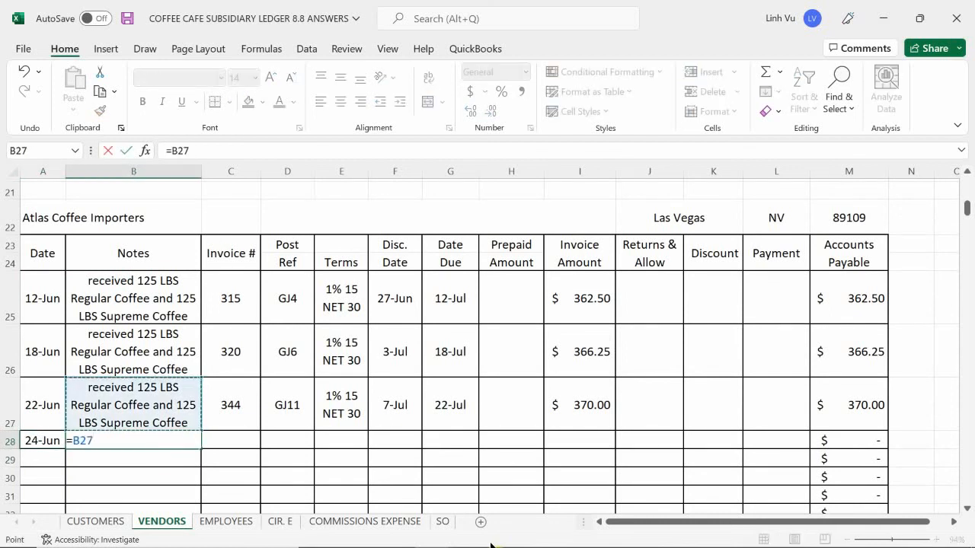
key("Return")
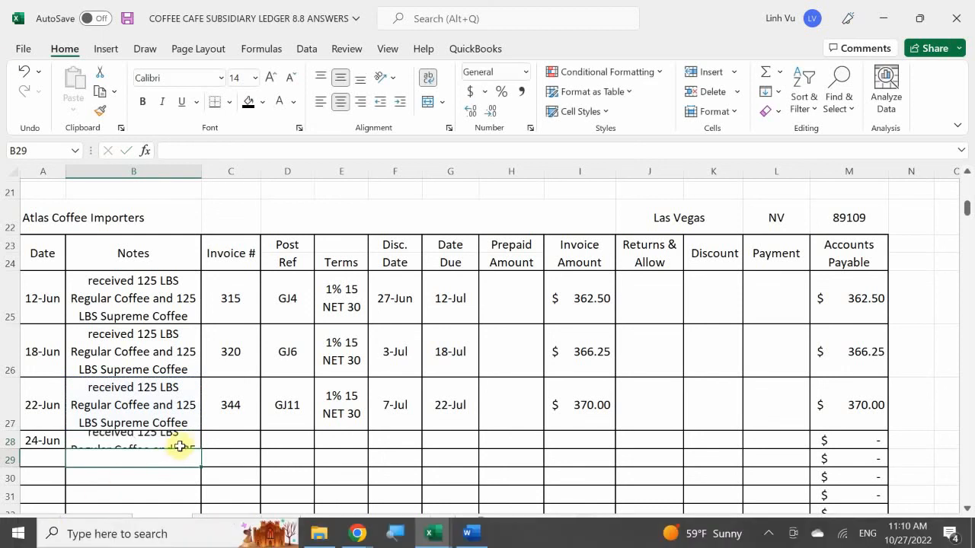
Enter invoice number 355 in C28 and post reference GJ14 in D28 for the 24 June entry
left_click(225, 443)
type("355")
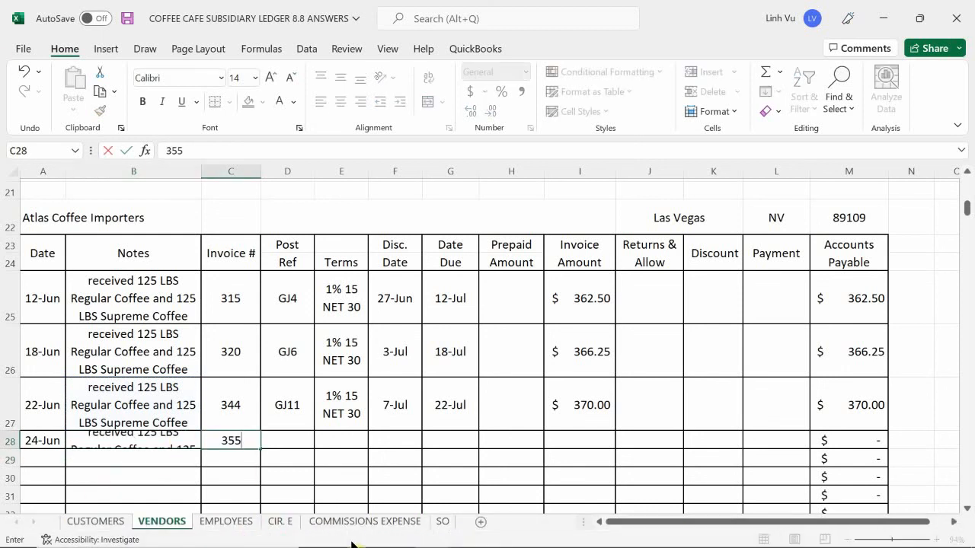
key("Tab")
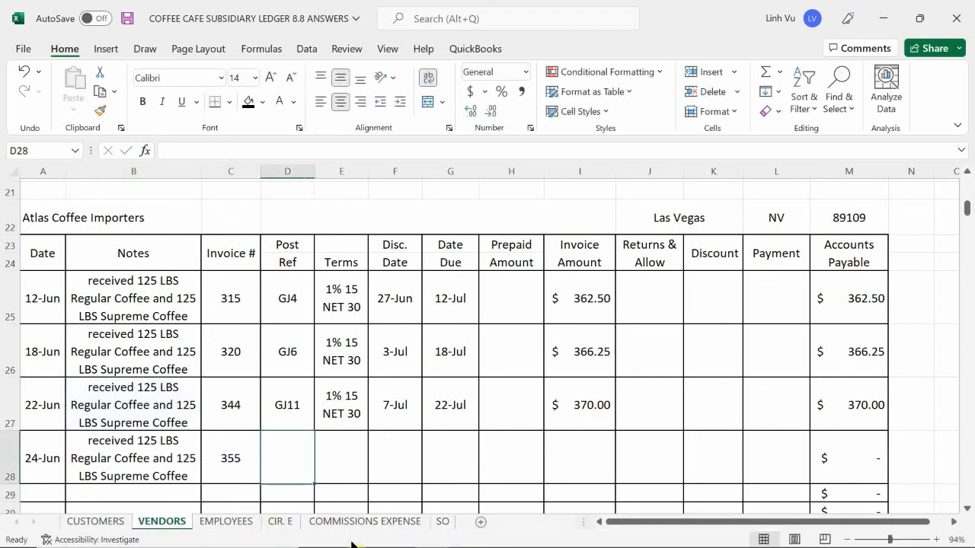
type("GJ14")
key("Tab")
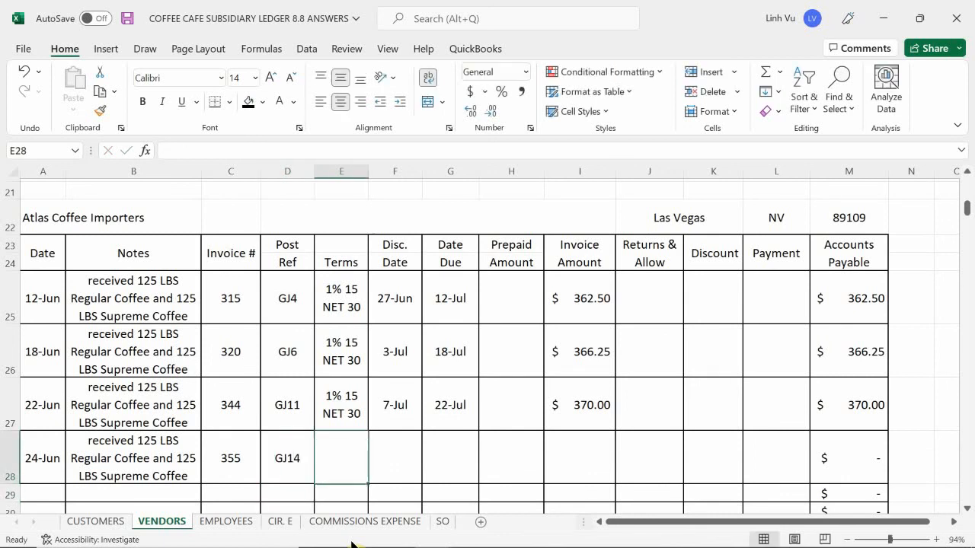
Repeat the payment terms of the 22 June entry in E28 with a formula referencing the cell above
type("=")
key("Up")
key("Return")
Calculate the discount date in F28 with the formula =A28+15
key("Up")
key("Right")
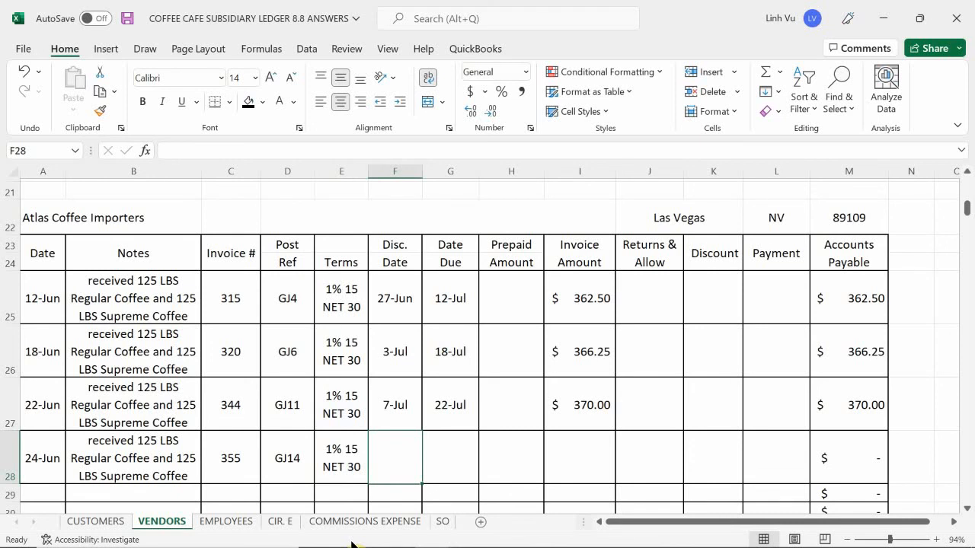
type("=")
key("Left")
key("Left")
key("Left")
key("Left")
key("Left")
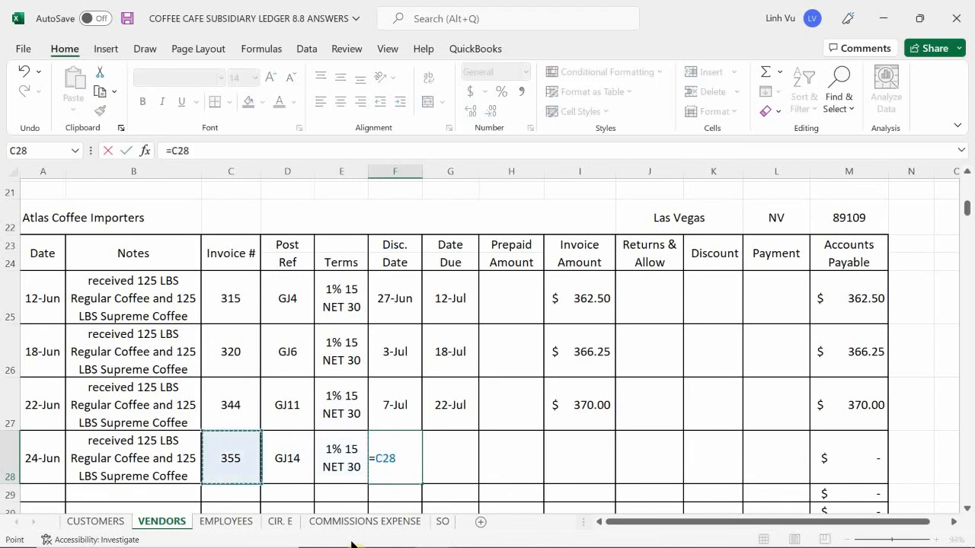
type("+15")
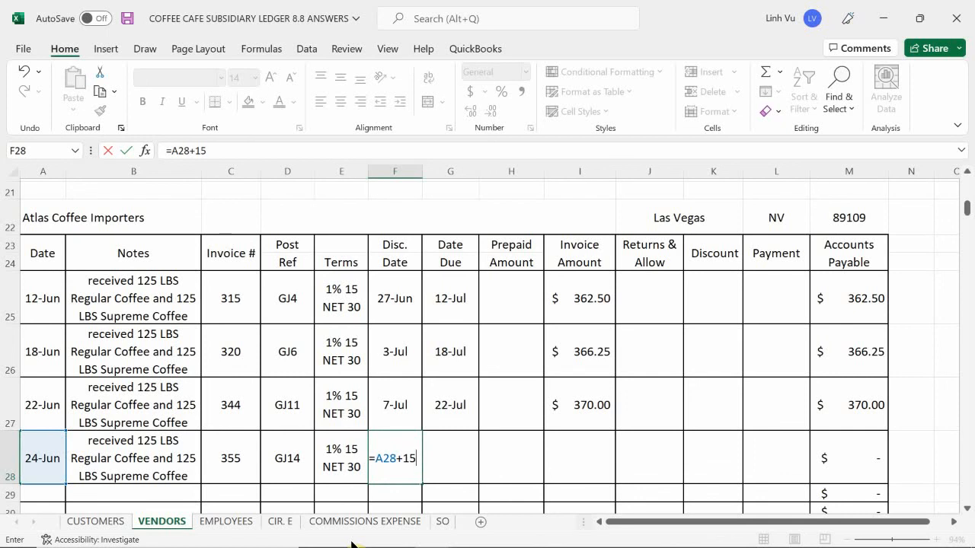
key("Return")
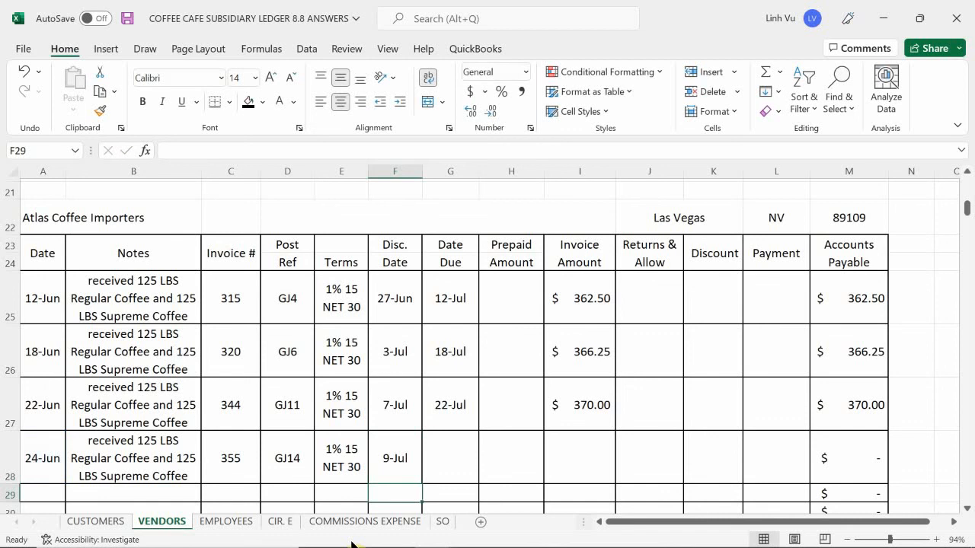
Calculate the due date of the 24 June Atlas Coffee Importers entry in G28 with the formula =A28+30
key("Right")
key("Up")
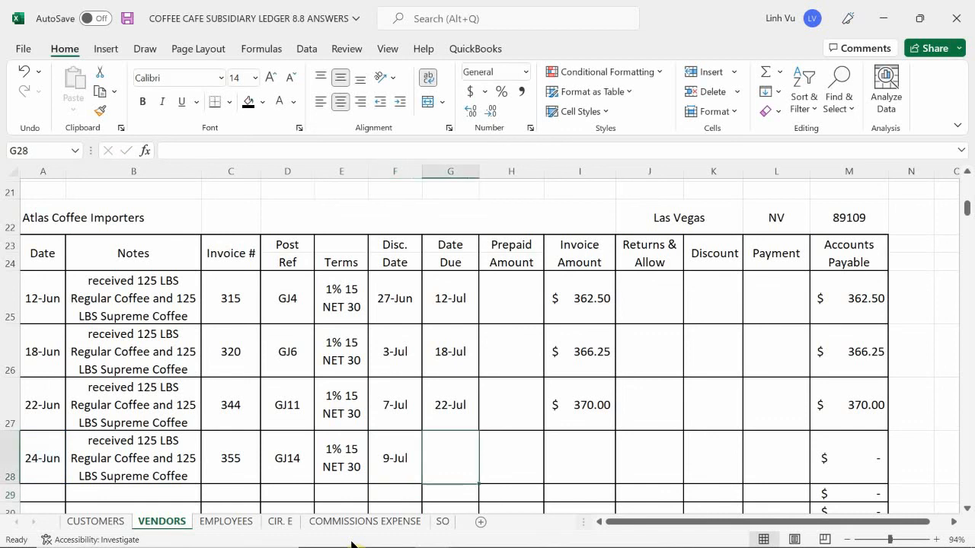
type("=")
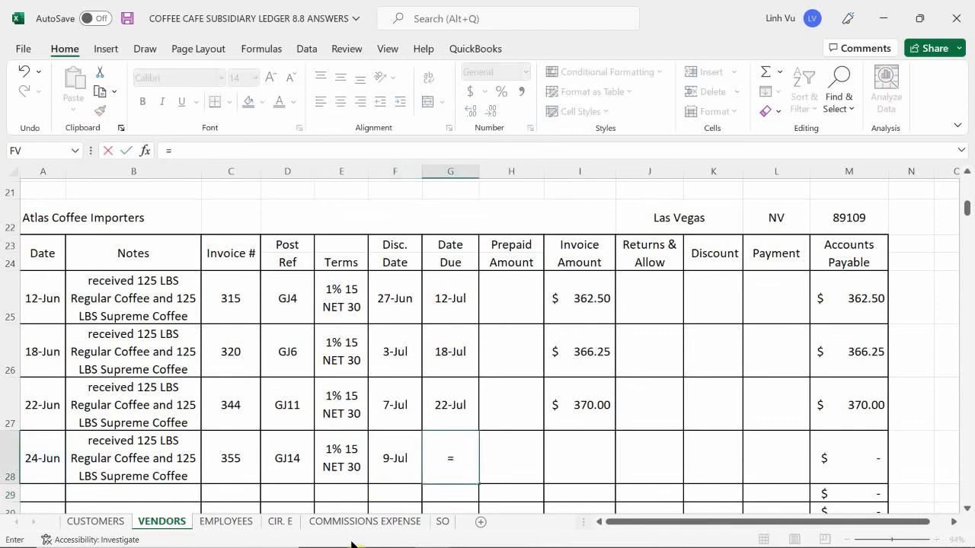
key("Left")
key("Left")
key("Left")
key("Left")
key("Left")
key("Left")
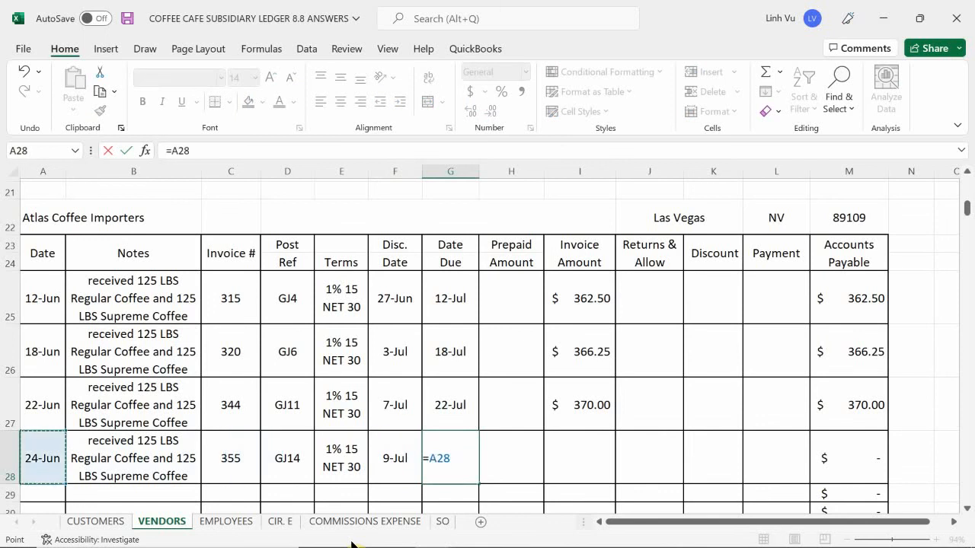
type("+")
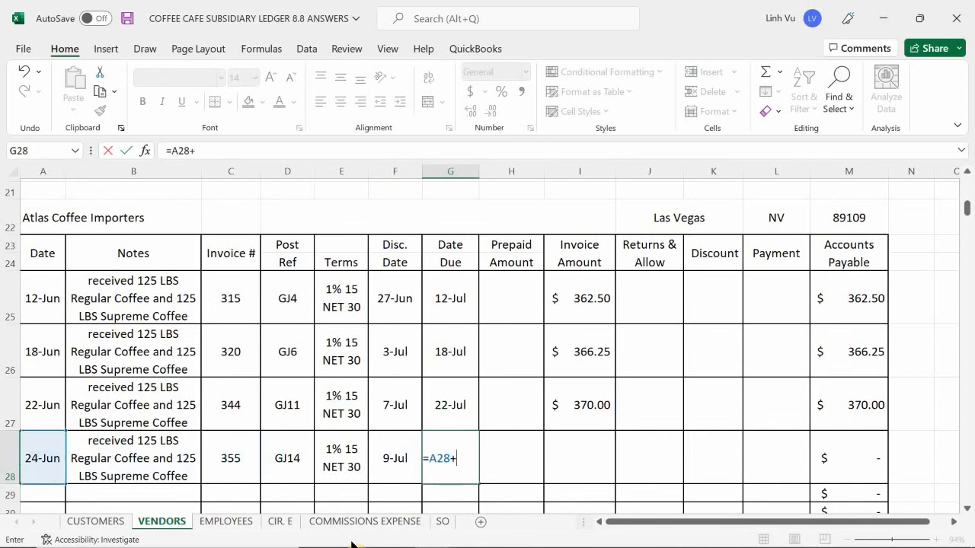
type("30")
key("ctrl+Return")
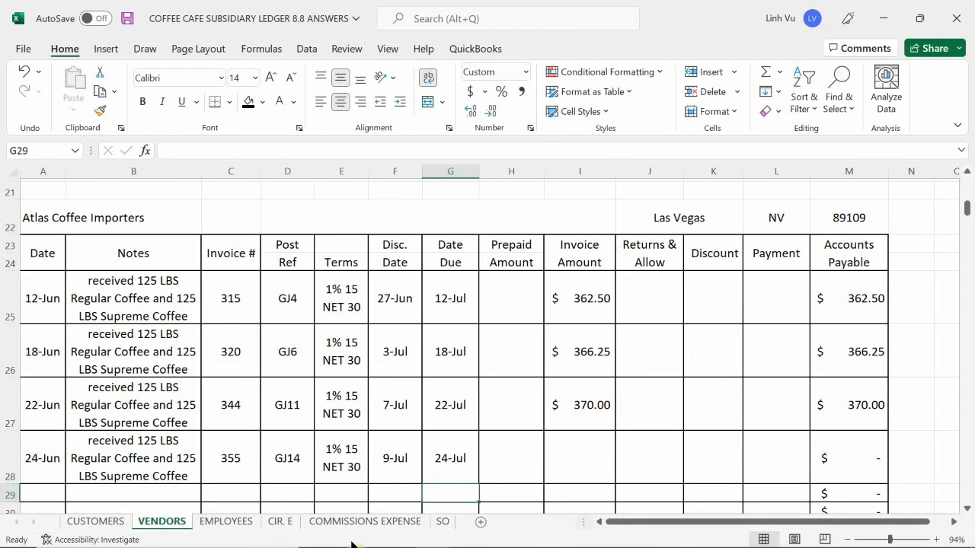
Enter 375 as the invoice amount of the 24 June Atlas Coffee Importers entry in I28
key("Right")
key("Right")
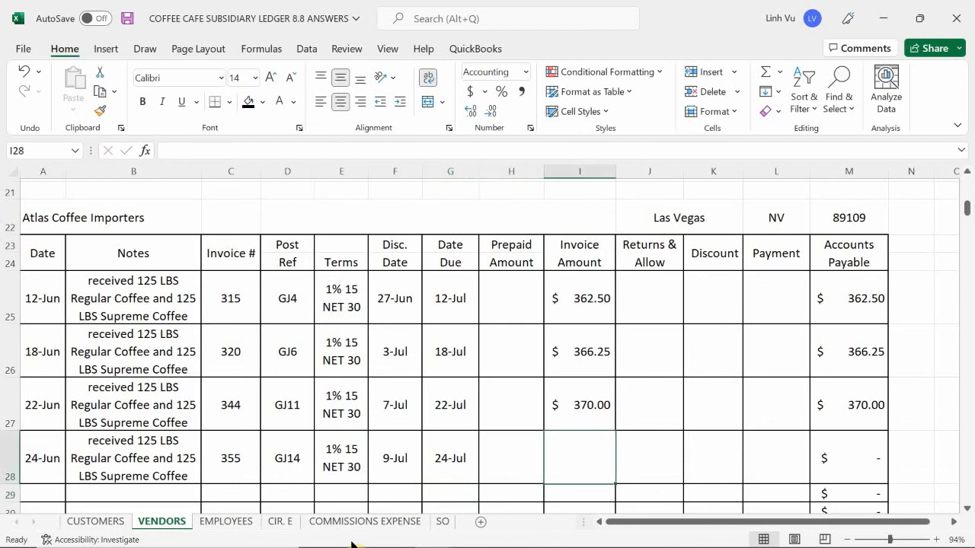
type("375")
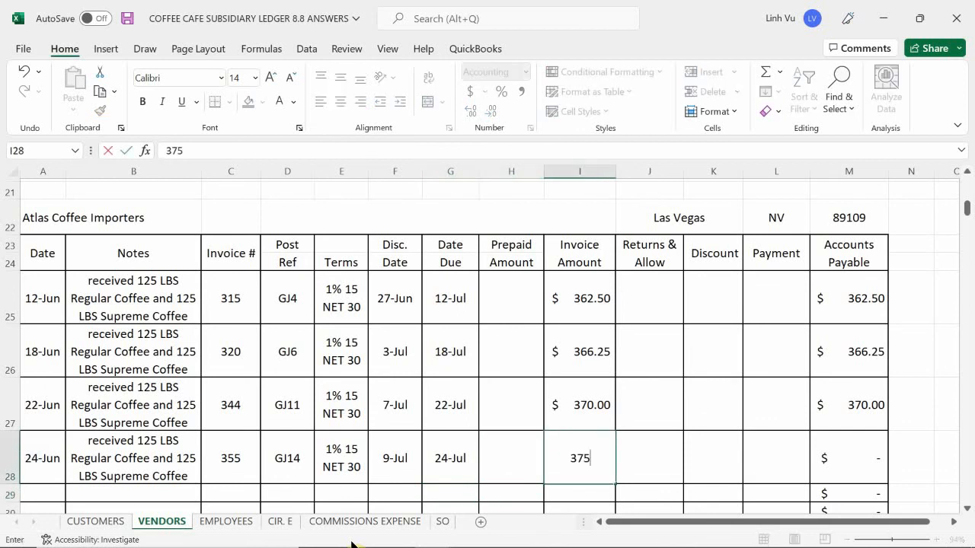
key("Return")
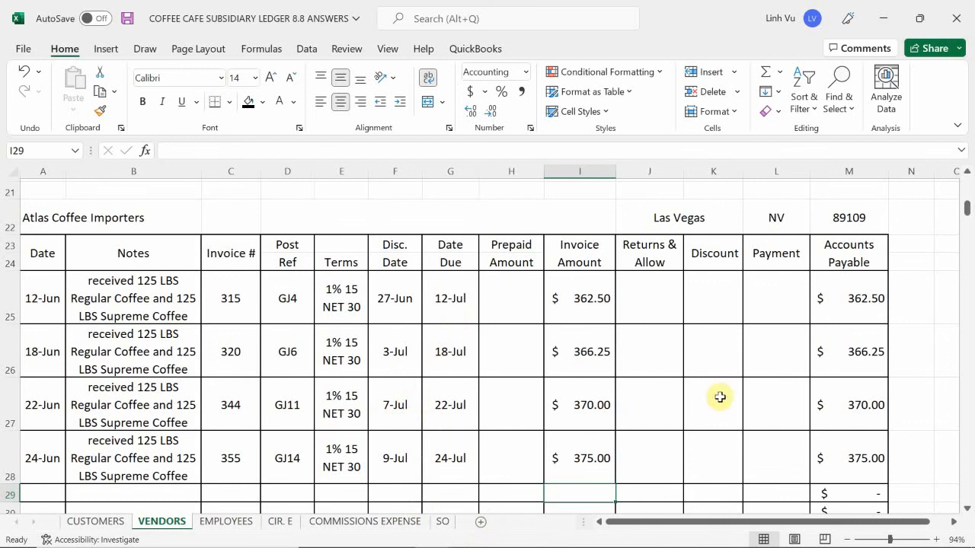
scroll(760, 414, "down", 2)
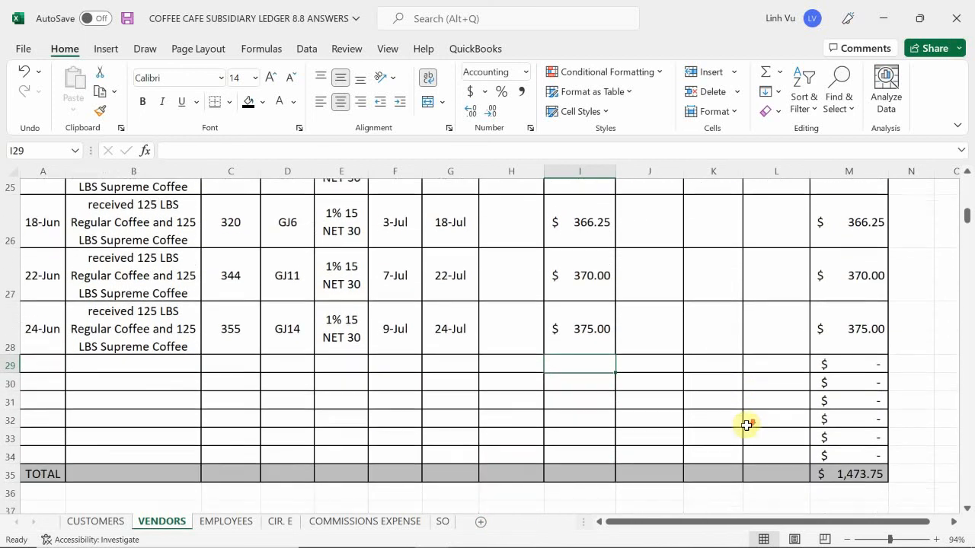
scroll(741, 428, "up", 2)
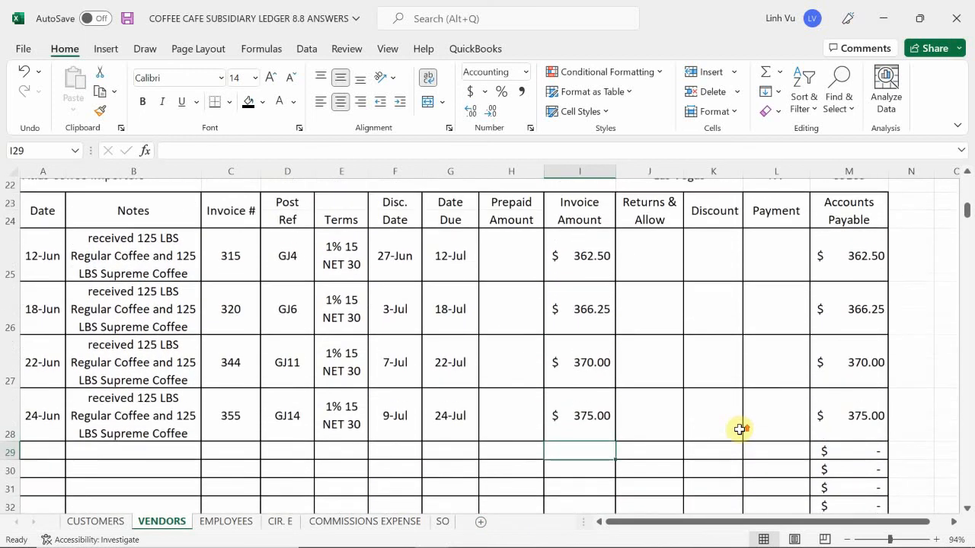
scroll(373, 280, "up", 1)
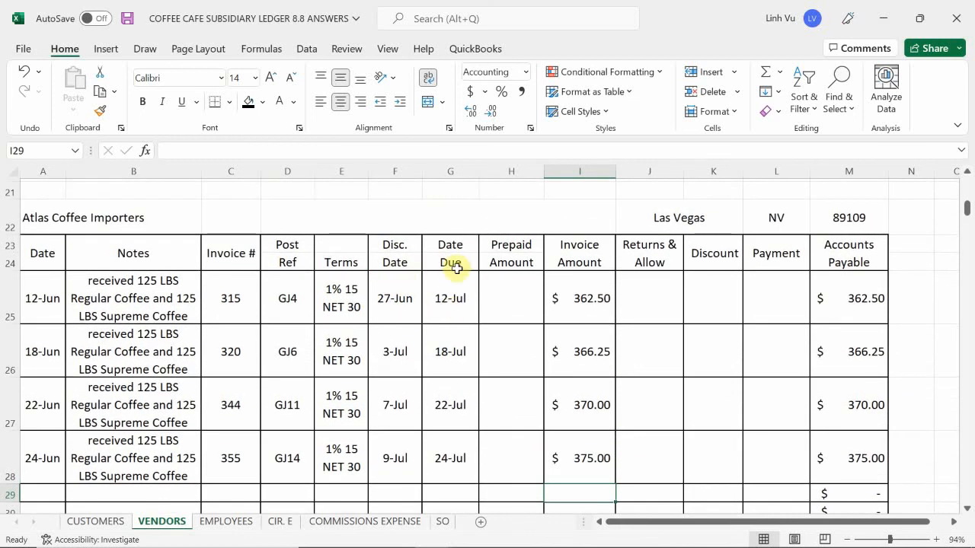
scroll(812, 328, "down", 2)
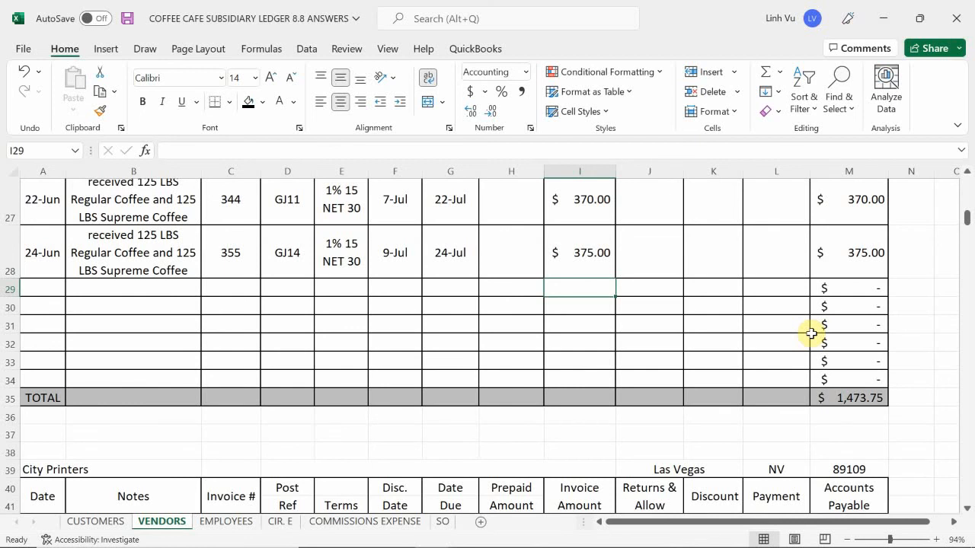
scroll(812, 334, "up", 3)
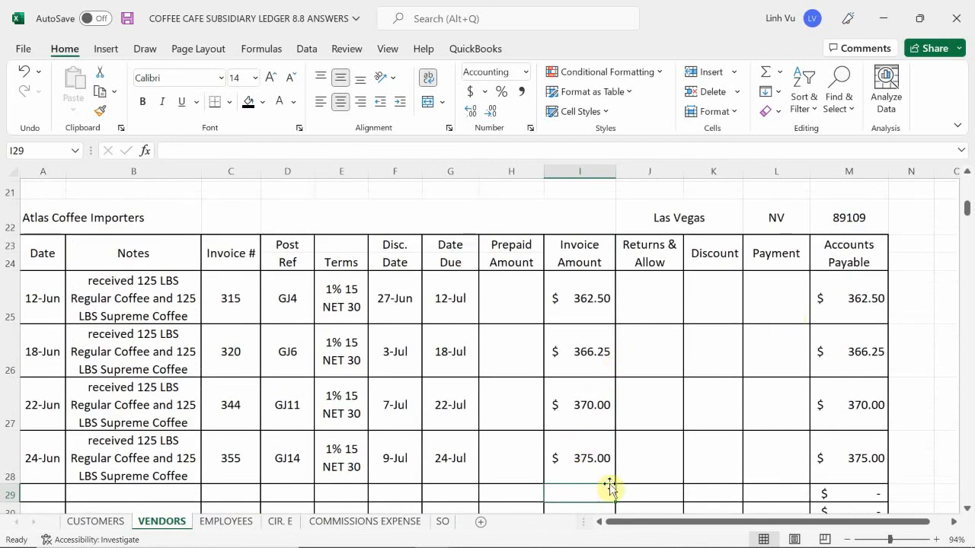
Start a new entry in the Freight Line vendor ledger with the date 6/24 in A64
scroll(213, 415, "down", 5)
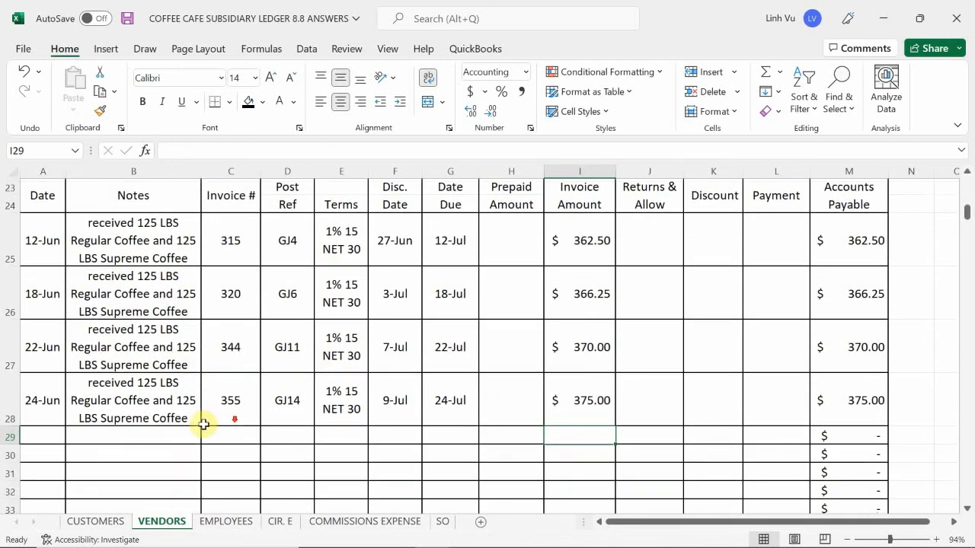
scroll(281, 407, "down", 5)
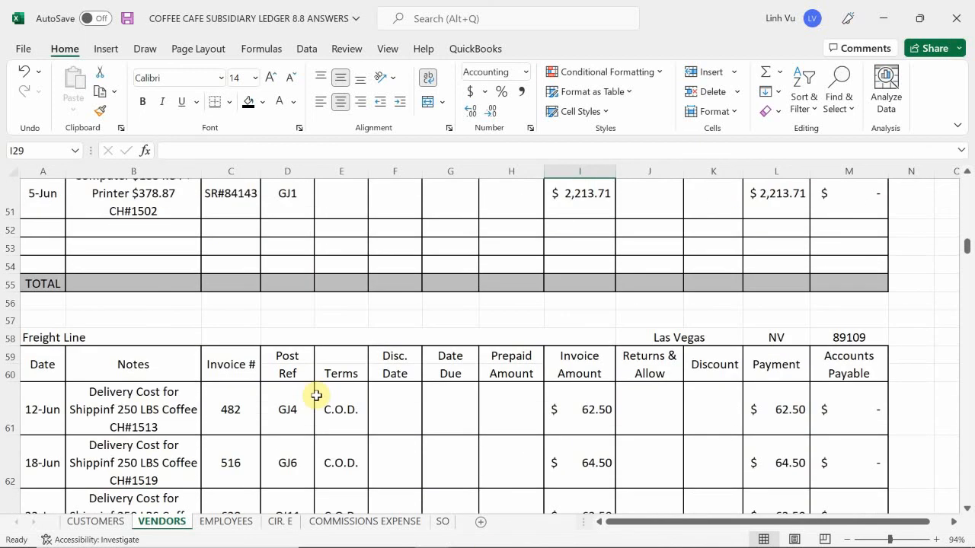
scroll(317, 394, "down", 2)
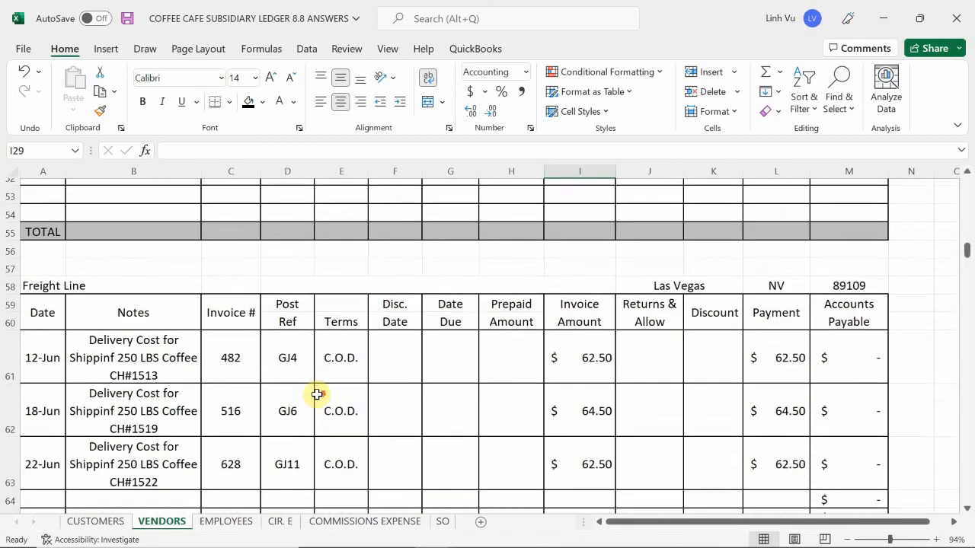
left_click(51, 435)
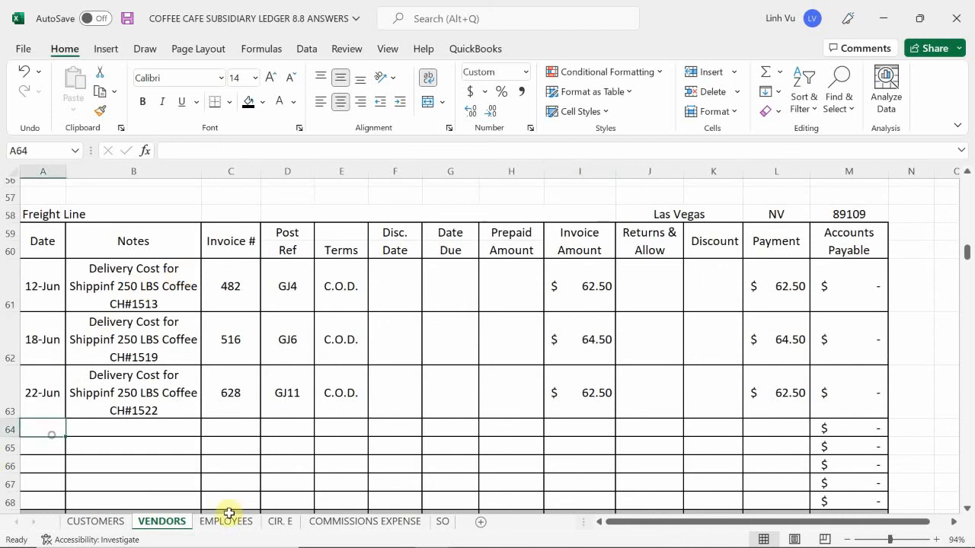
type("6/24")
key("Return")
Repeat the 22 June delivery note in B64 with the formula =B63
key("Right")
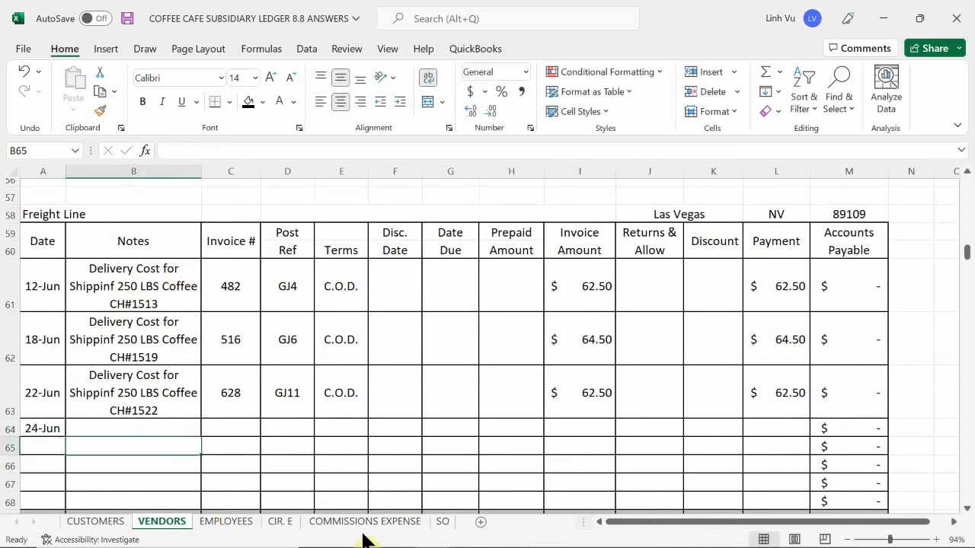
key("Up")
type("=")
key("Up")
key("Tab")
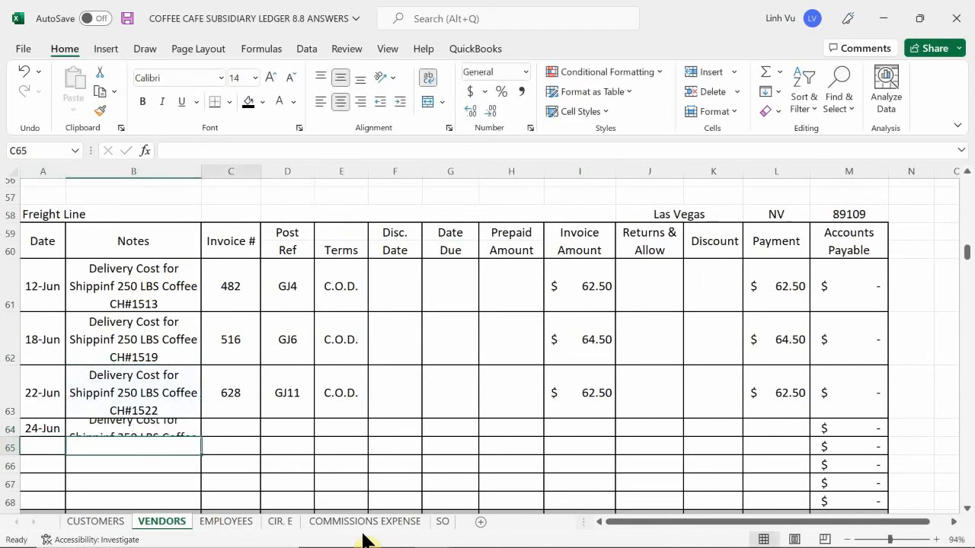
Enter invoice number 632 in C64 and post reference GJ14 in D64 for the 24 June Freight Line entry
type("632")
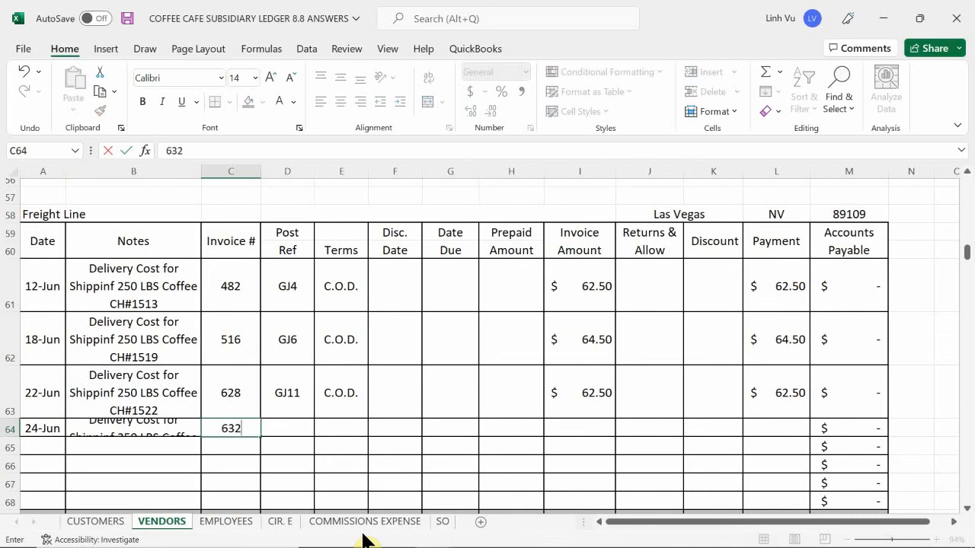
key("Tab")
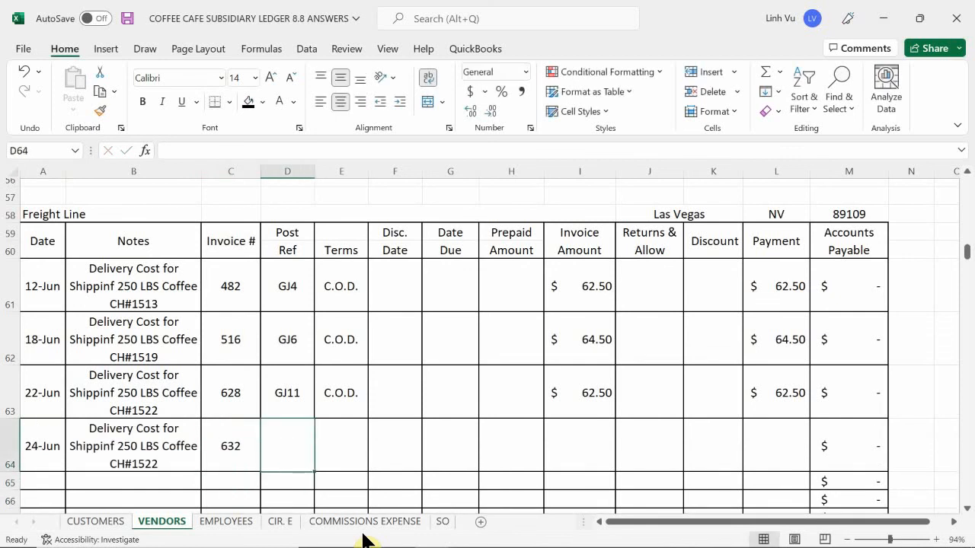
type("GJ")
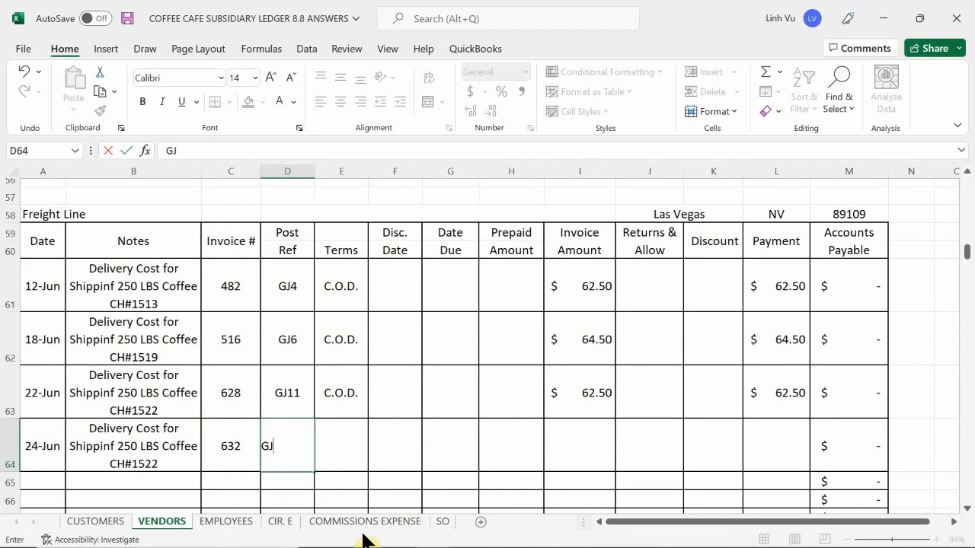
type("14")
key("Return")
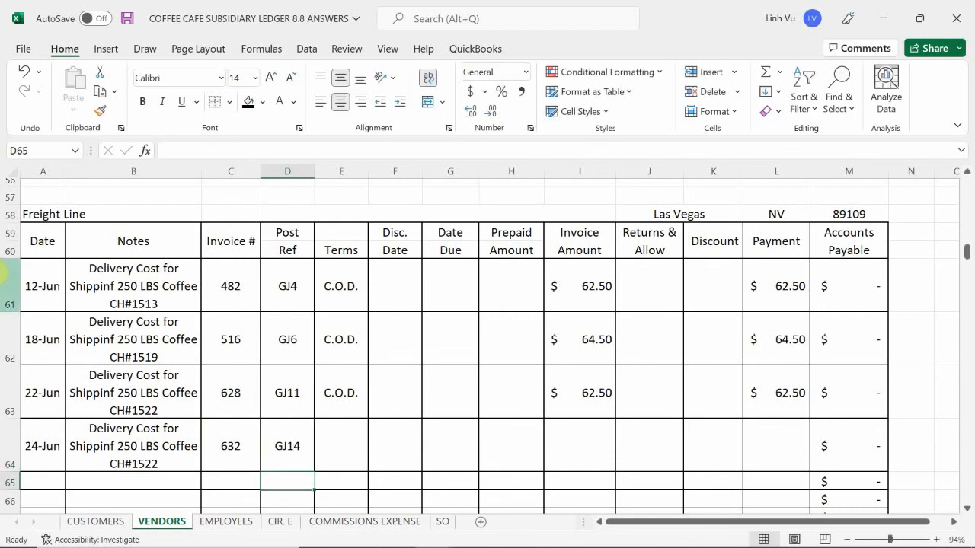
Clear the note formula from B64
left_click(144, 447)
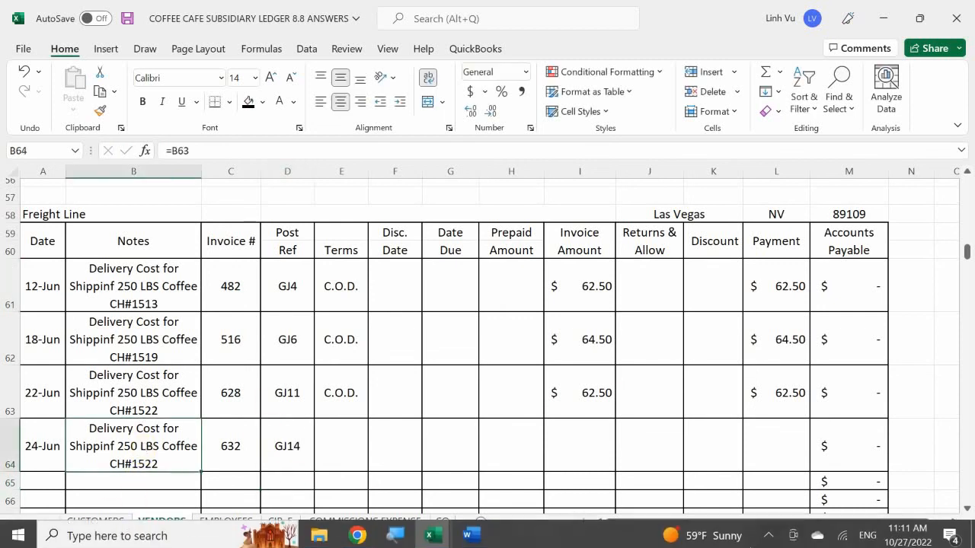
key("F2")
key("BackSpace")
key("BackSpace")
key("BackSpace")
key("BackSpace")
key("Return")
left_click(133, 428)
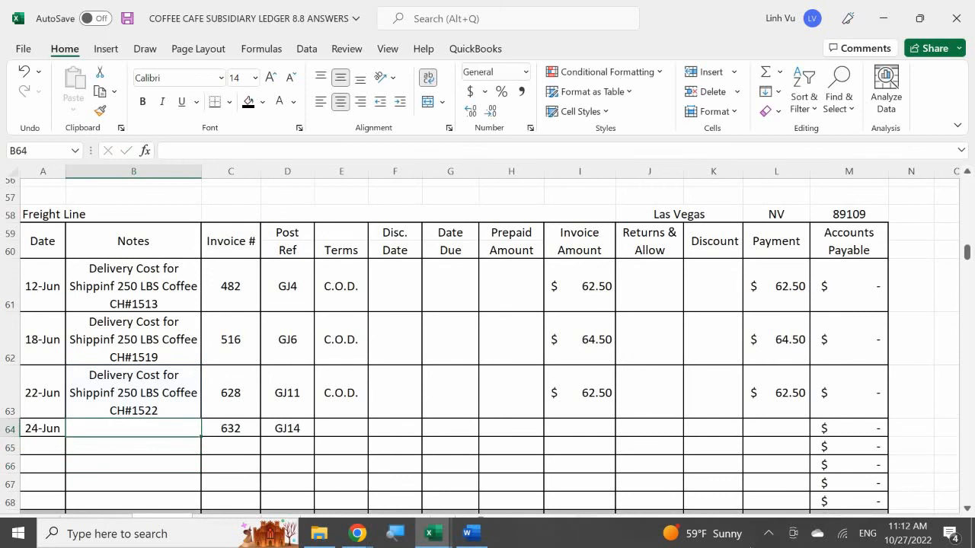
Copy the 22 June delivery note from B63 into B64 and change its check number to CH#1525
left_click(133, 392)
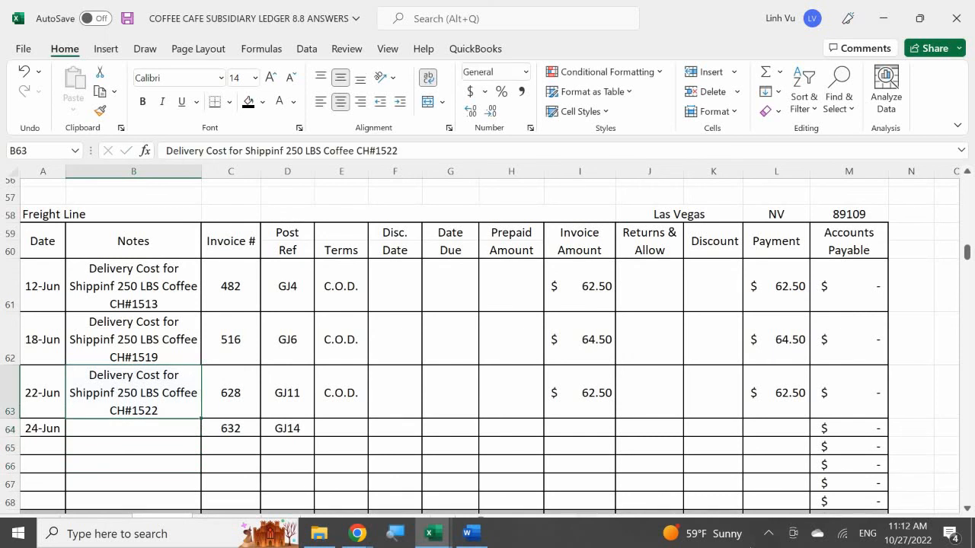
key("ctrl+c")
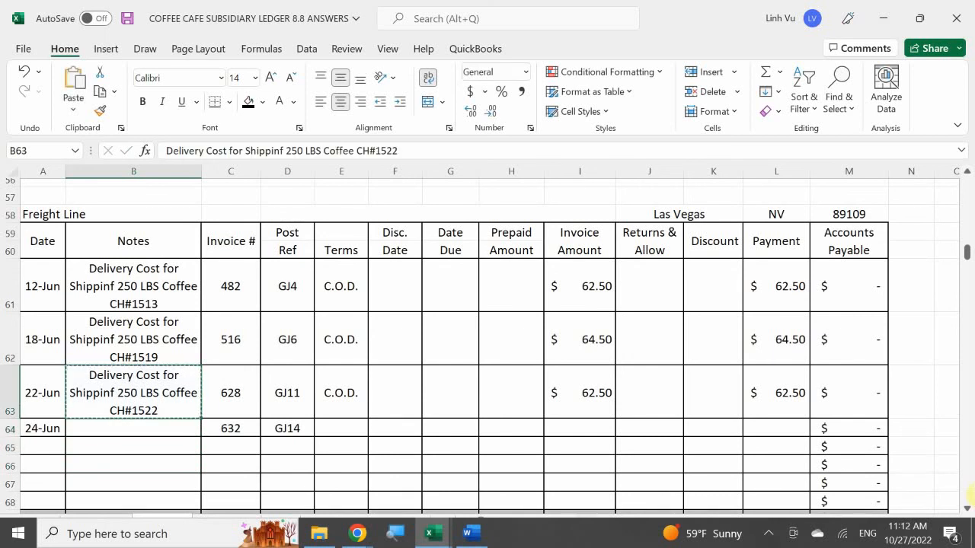
left_click(122, 431)
key("ctrl+v")
double_click(161, 464)
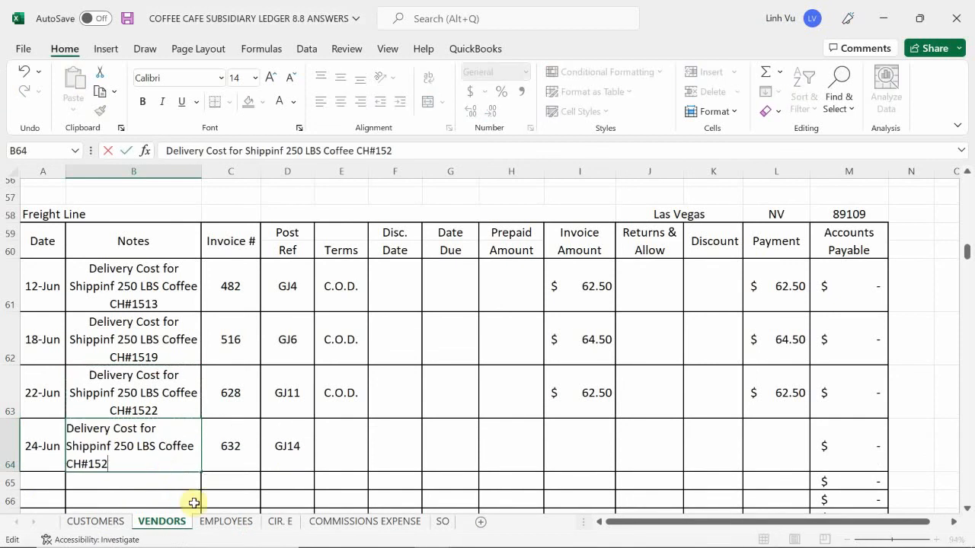
type("5")
key("Return")
Repeat the C.O.D. terms of the 22 June Freight Line entry in E64 with a formula referencing the cell above
key("Right")
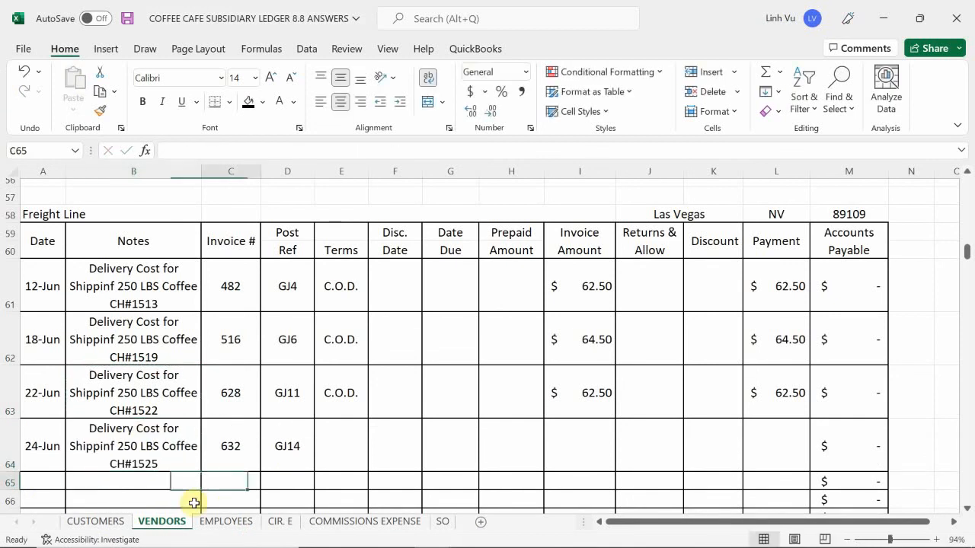
key("Up")
key("Right")
key("Right")
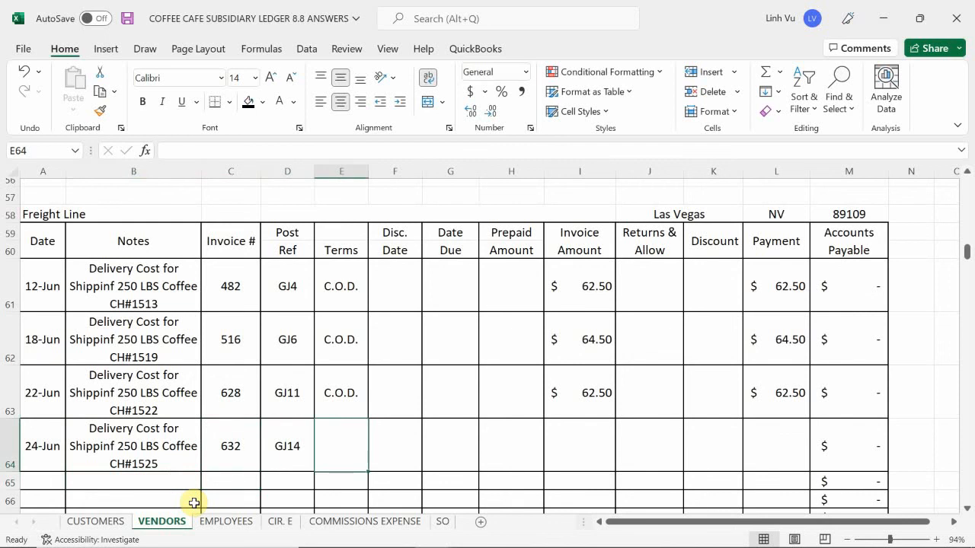
type("=")
key("Up")
key("Tab")
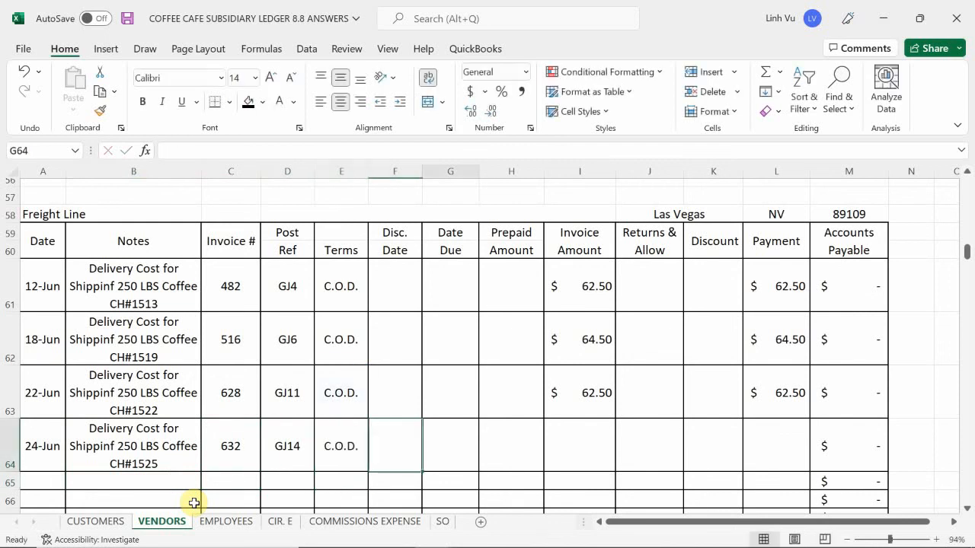
Enter 62.50 as the invoice amount of the 24 June Freight Line entry in I64
key("Tab")
key("Tab")
type("62.50")
key("Tab")
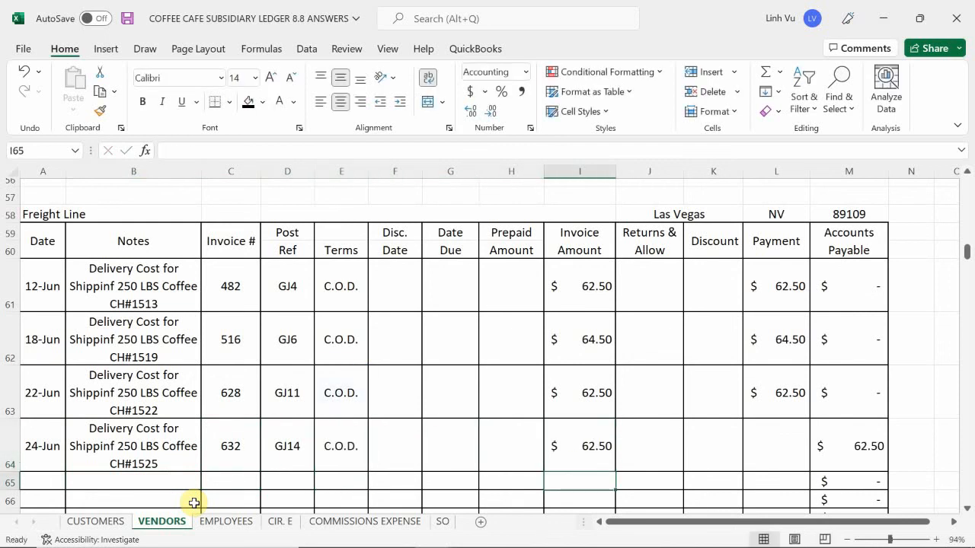
Set the 24 June Freight Line payment in L64 equal to the invoice amount with the formula =I64
key("Tab")
key("Tab")
type("=")
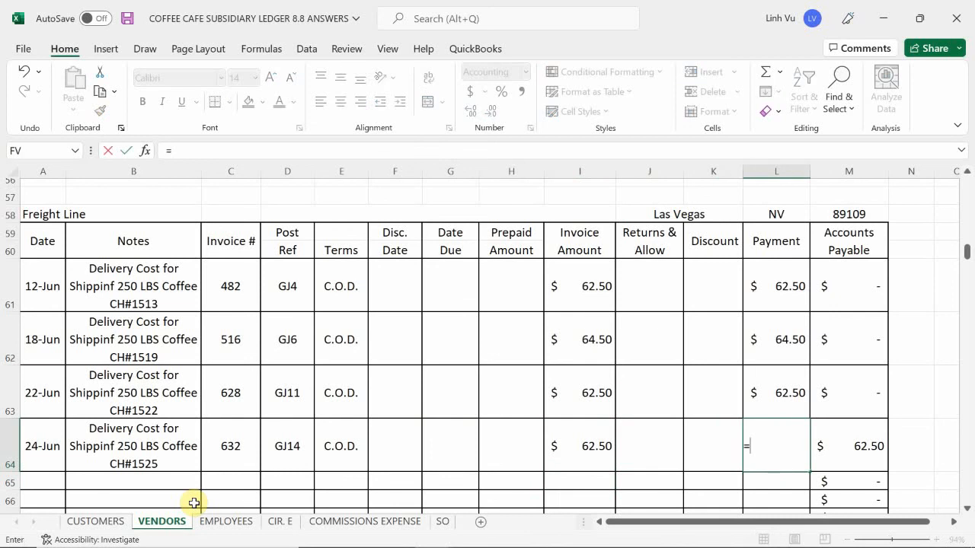
key("Left")
key("Left")
key("Left")
key("Return")
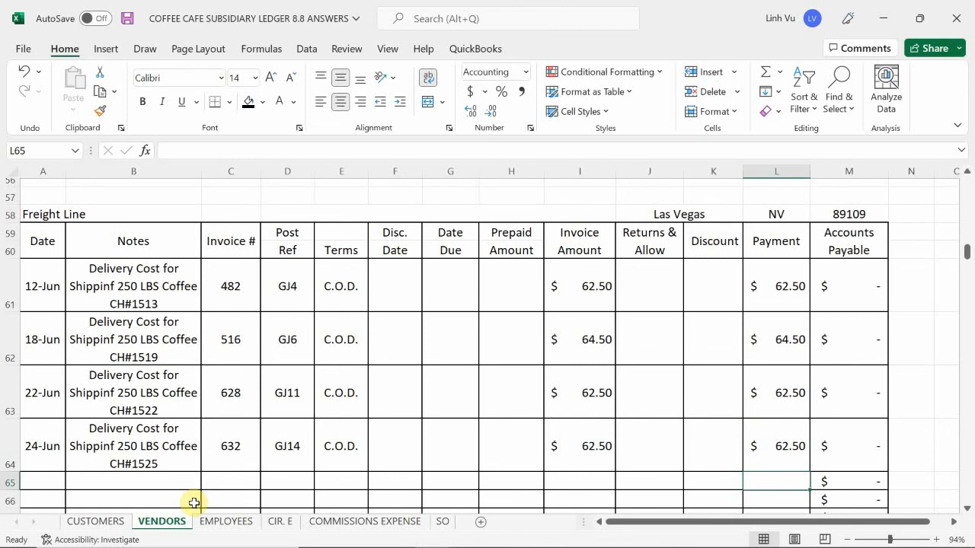
mouse_move(61, 542)
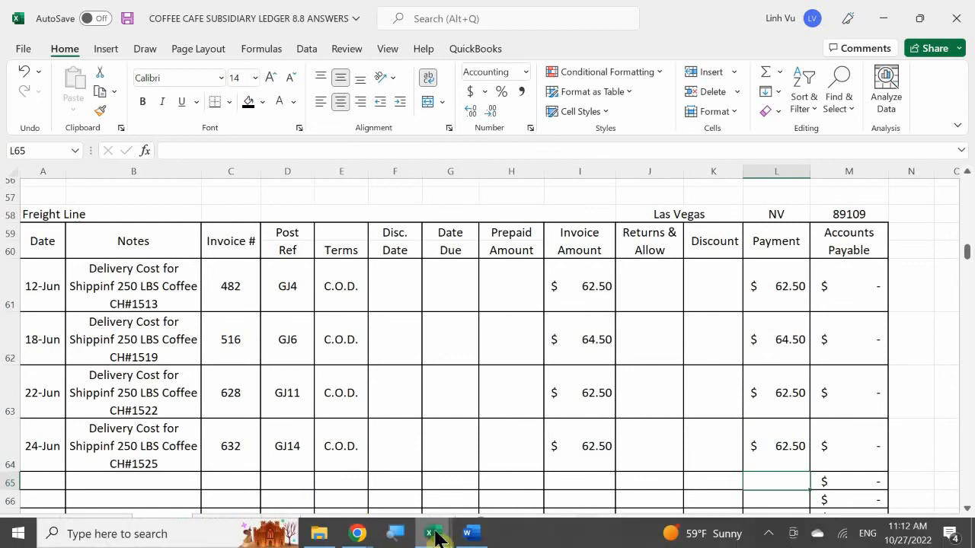
Switch to the general journal workbook and examine the vendors, items and received dates on its PO sheet for the open coffee order
mouse_move(440, 537)
left_click(263, 476)
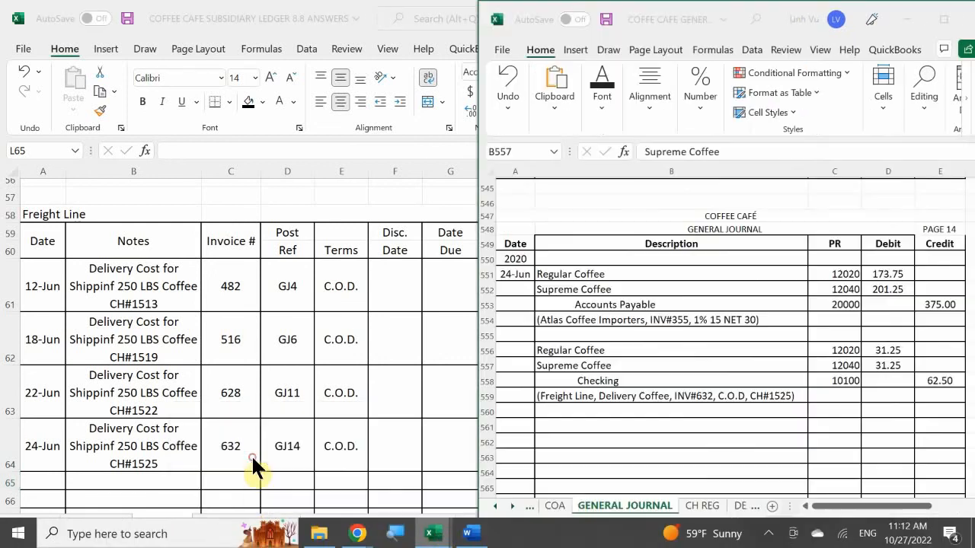
left_click(737, 508)
left_click(663, 507)
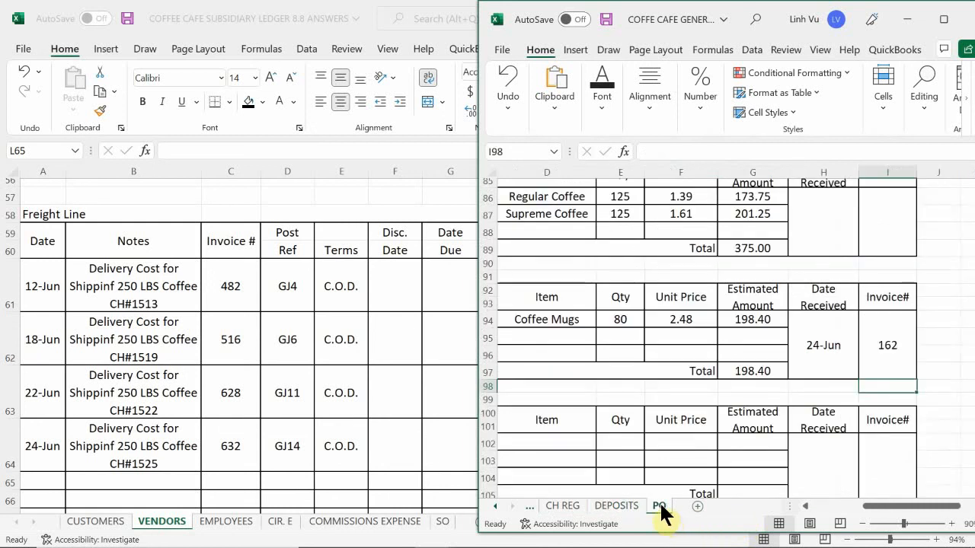
left_click(708, 375)
scroll(708, 381, "up", 5)
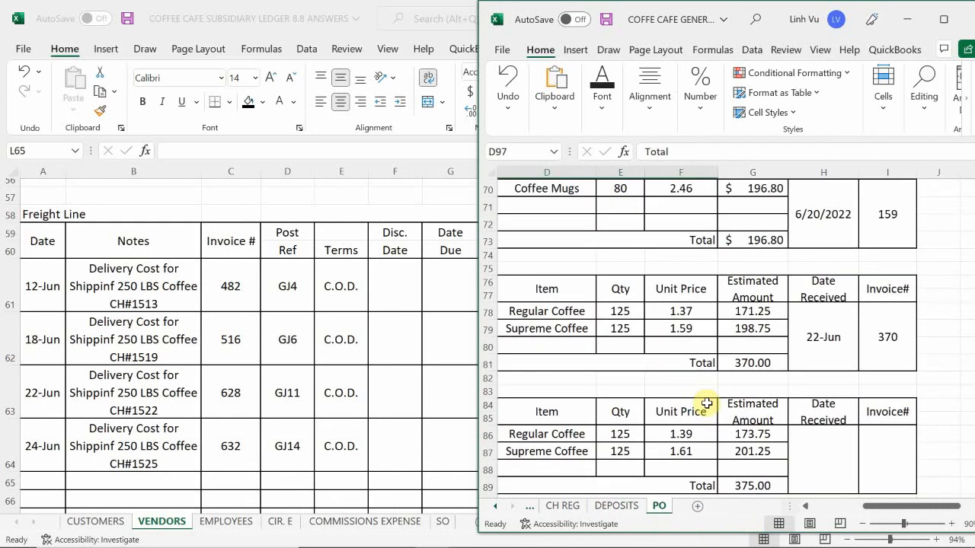
key("Right")
key("Right")
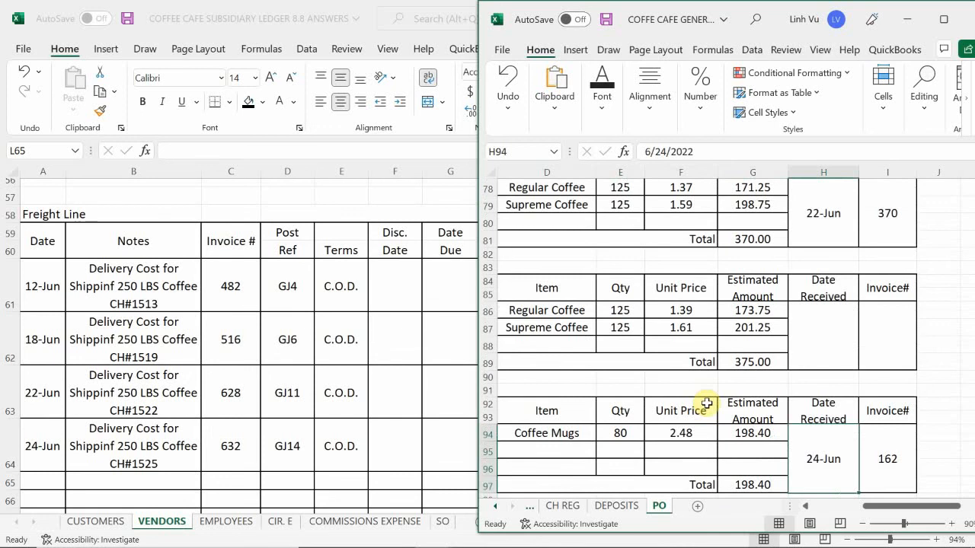
scroll(685, 400, "up", 4)
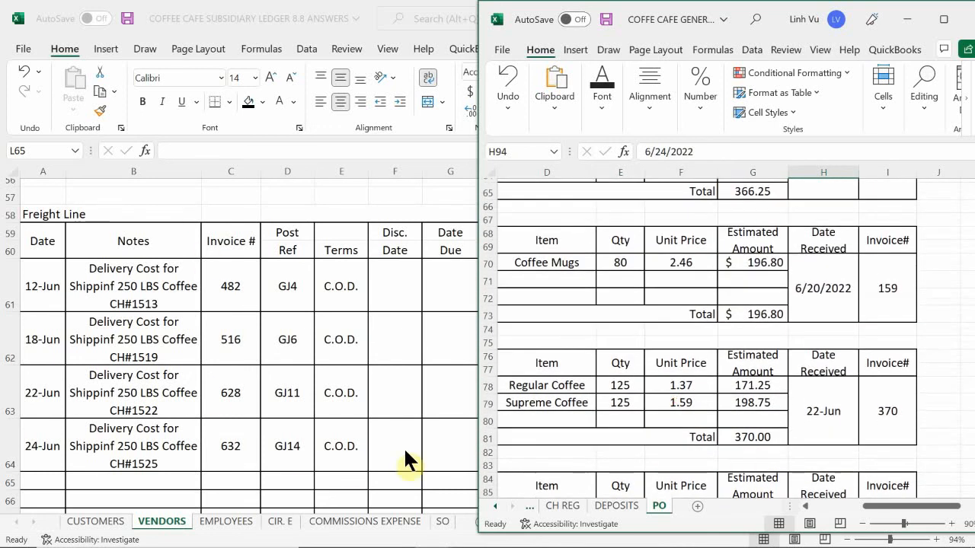
left_click(565, 419)
key("Left")
key("Left")
key("Left")
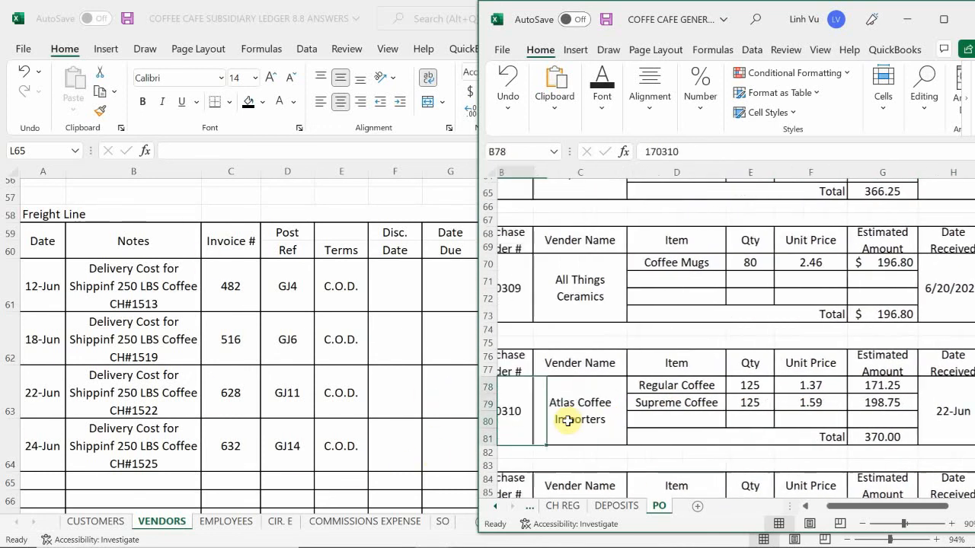
key("Right")
key("Right")
key("Right")
key("Right")
key("Right")
key("Right")
key("Right")
key("Right")
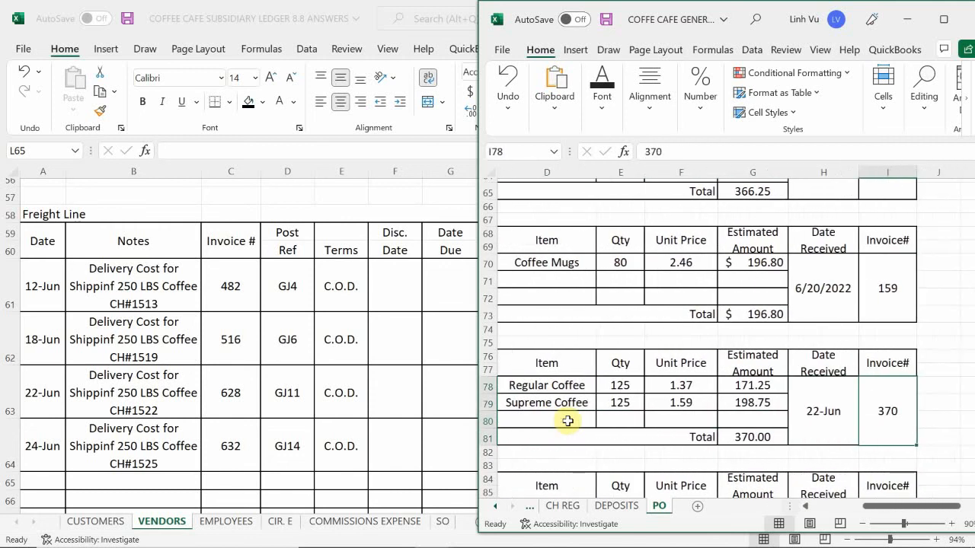
scroll(478, 315, "down", 2)
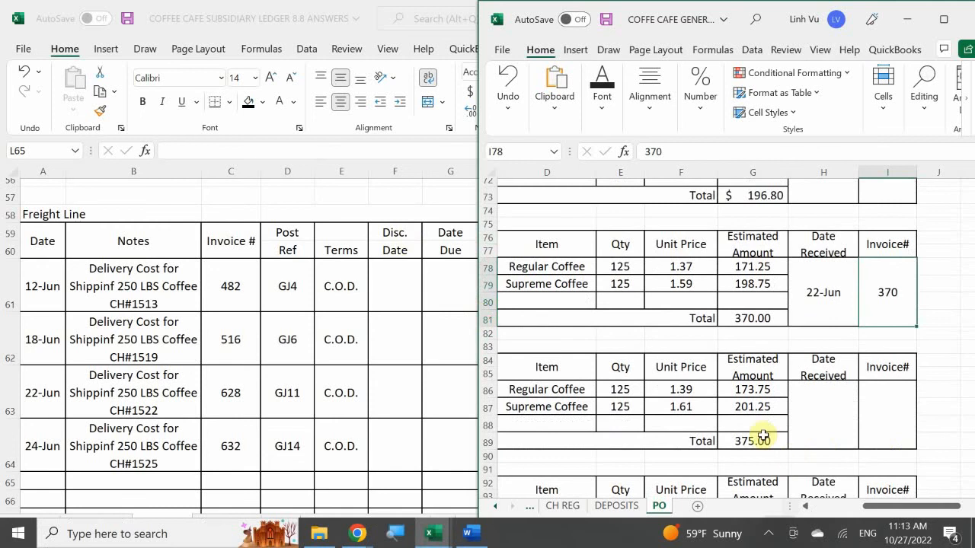
Format the empty Date Received cell H86 of the Regular and Supreme Coffee order as a date of type 14-Mar
left_click(829, 413)
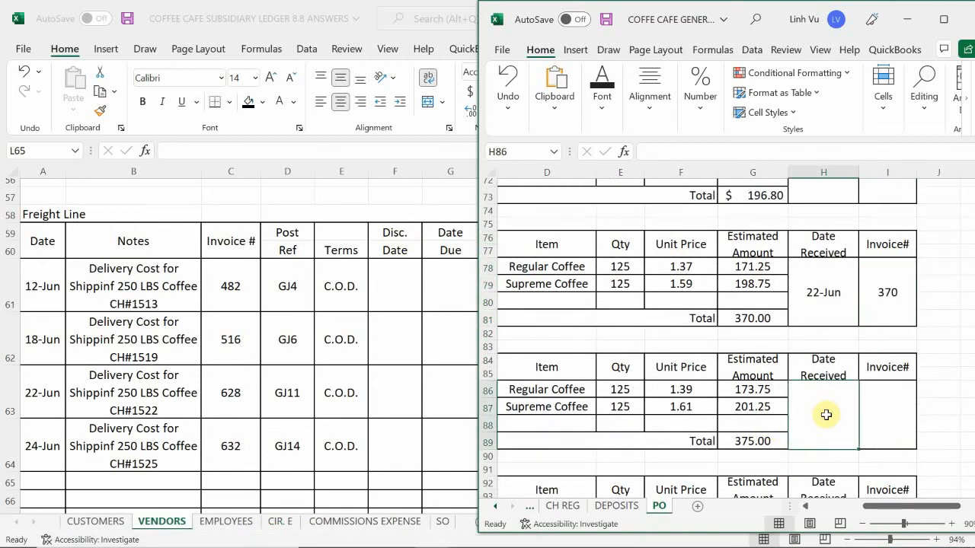
right_click(826, 415)
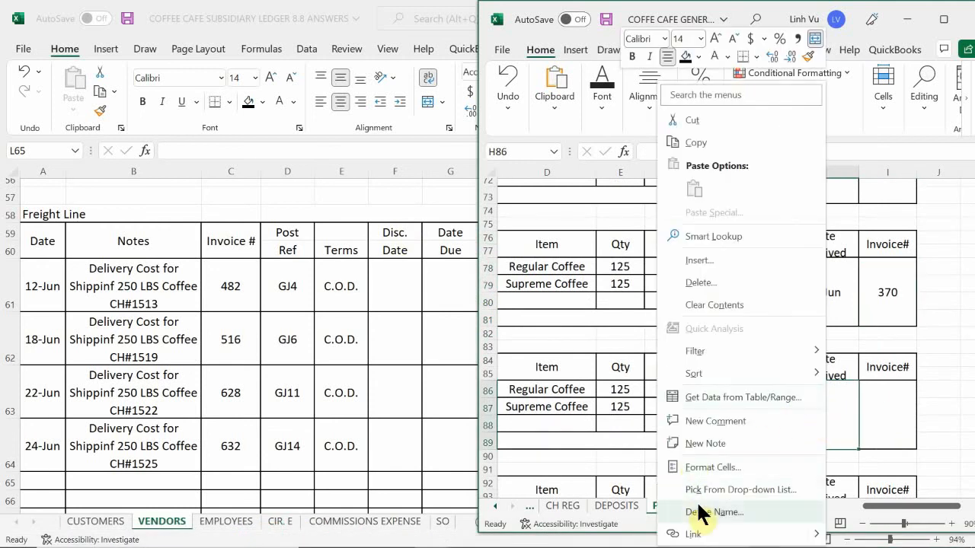
left_click(724, 466)
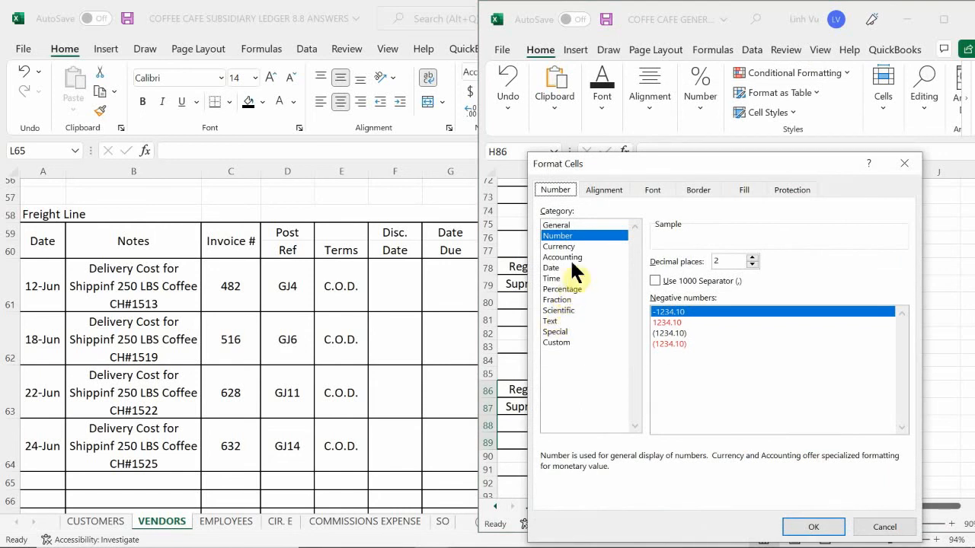
left_click(551, 268)
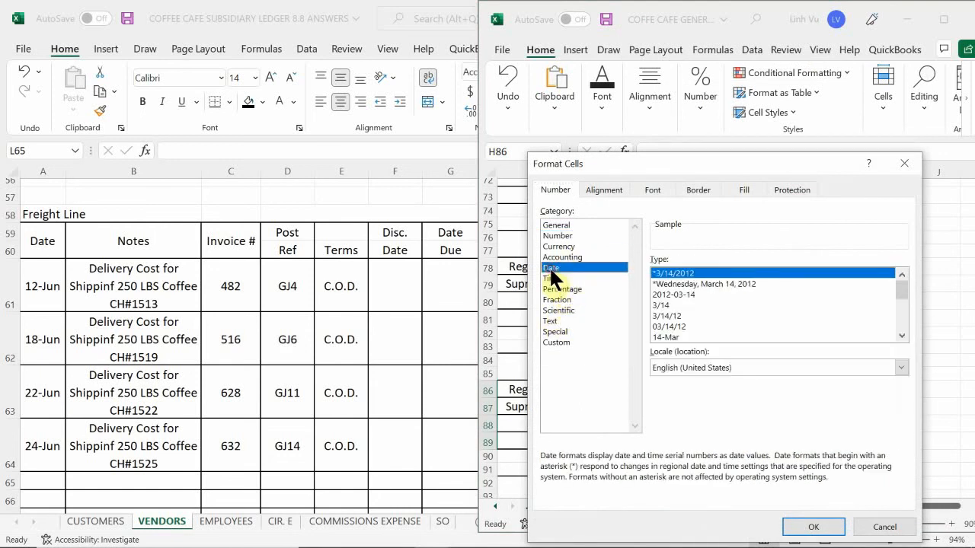
double_click(687, 337)
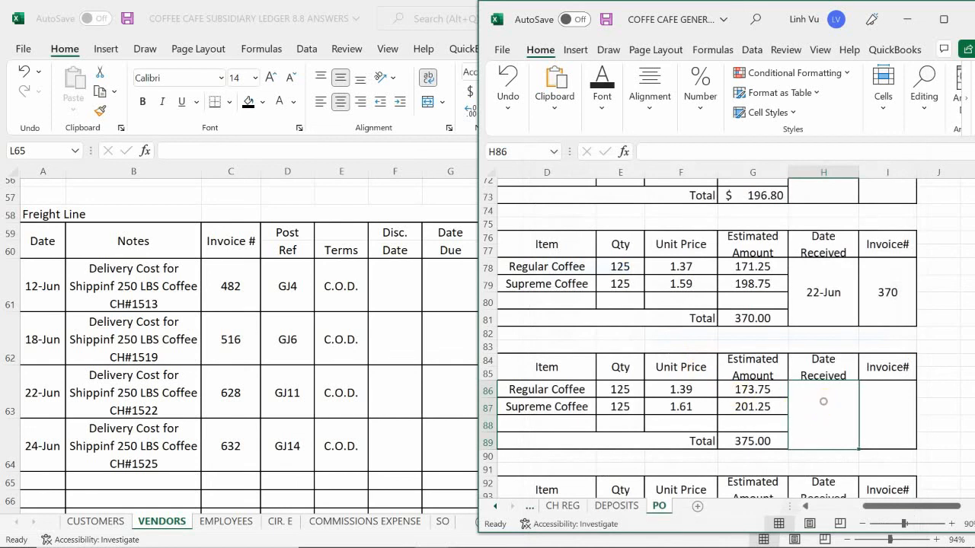
Enter 24 June as the date received and 355 as the invoice number for the coffee order in rows 86 to 89
type("6/24")
key("Tab")
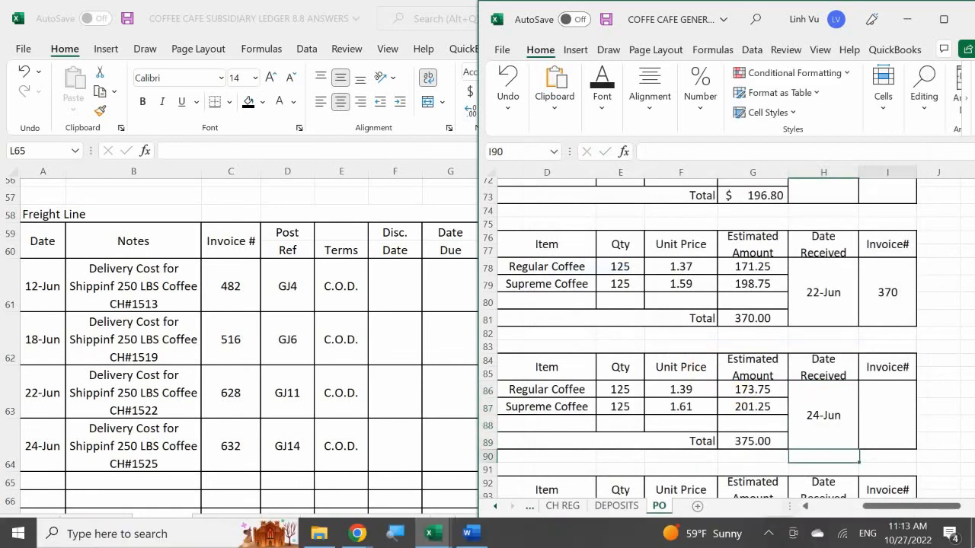
type("355")
key("Return")
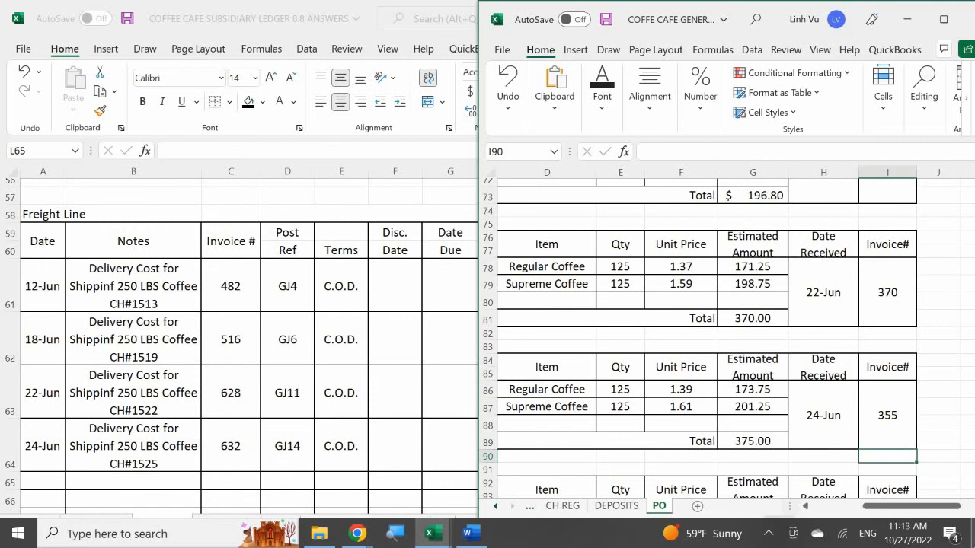
Look over the remaining purchase orders on the PO sheet and bring up the CH REG sheet
scroll(962, 447, "down", 5)
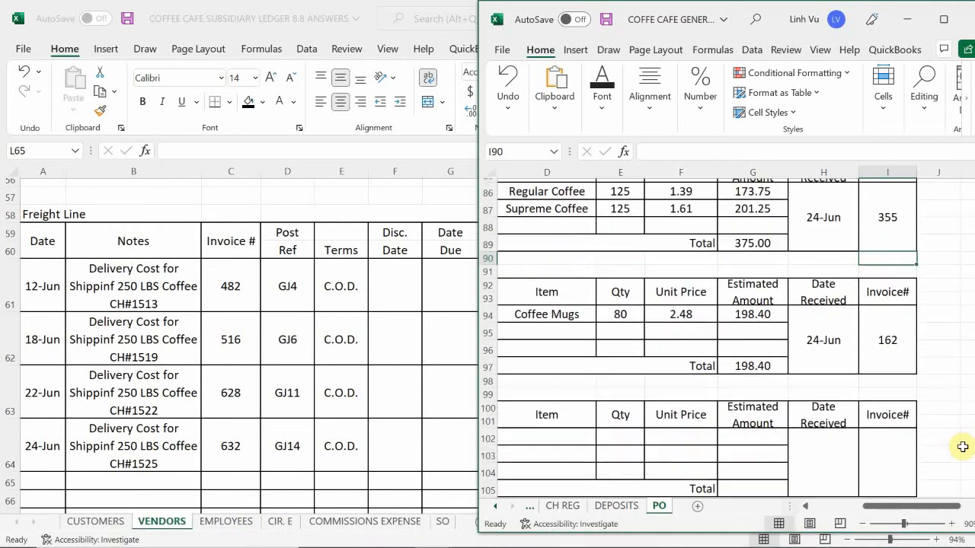
scroll(963, 446, "down", 3)
scroll(961, 445, "up", 5)
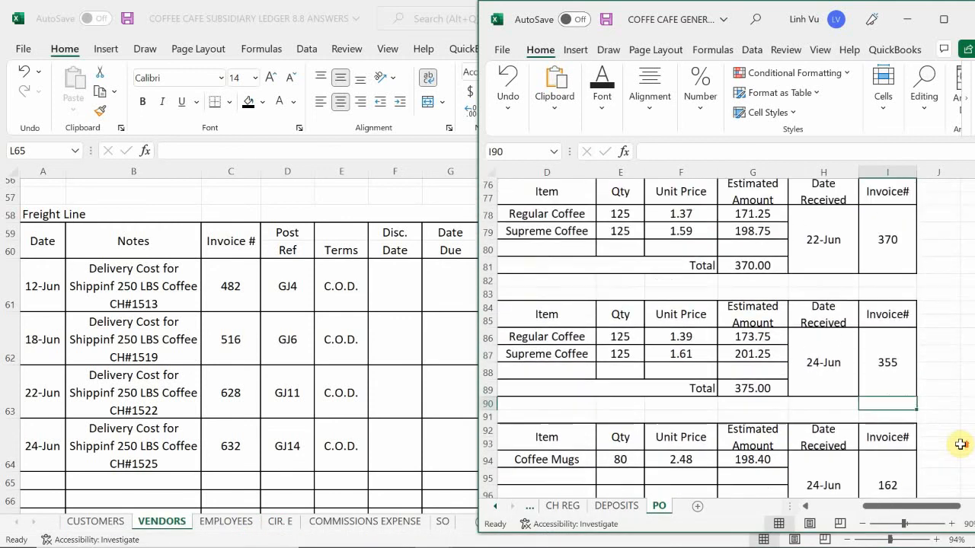
scroll(960, 444, "up", 8)
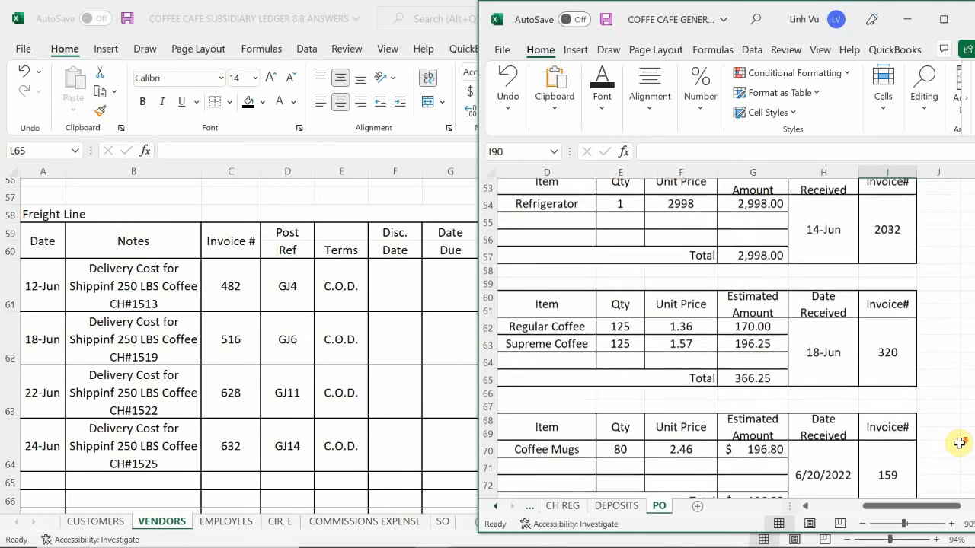
scroll(959, 443, "down", 15)
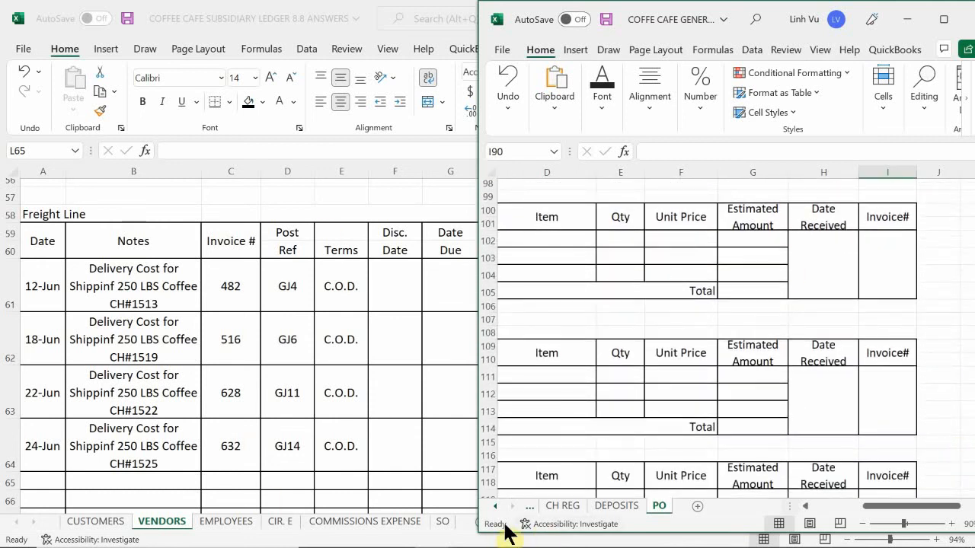
left_click(550, 507)
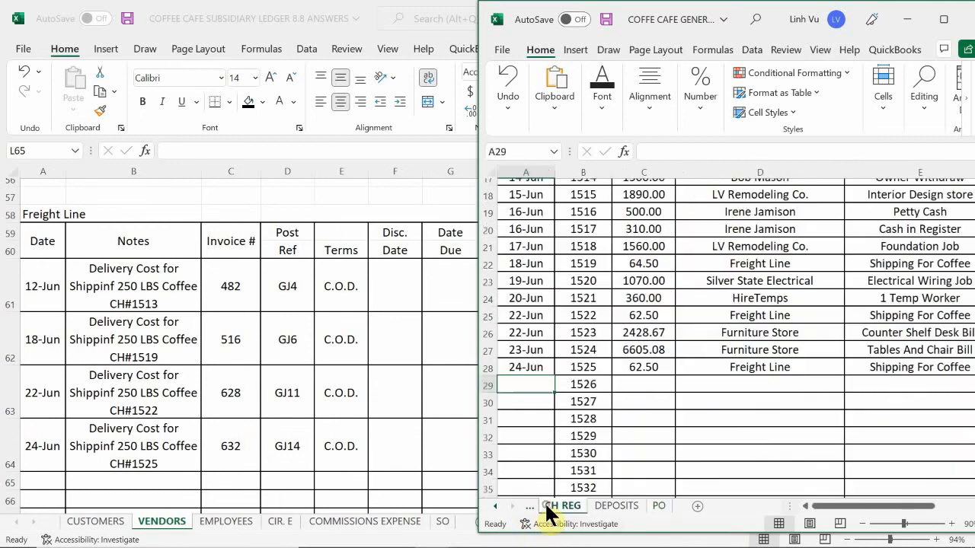
Switch to the Word transaction document and highlight the 24 June line "Deliver to The Corner Bookkstore:" in yellow
left_click(472, 534)
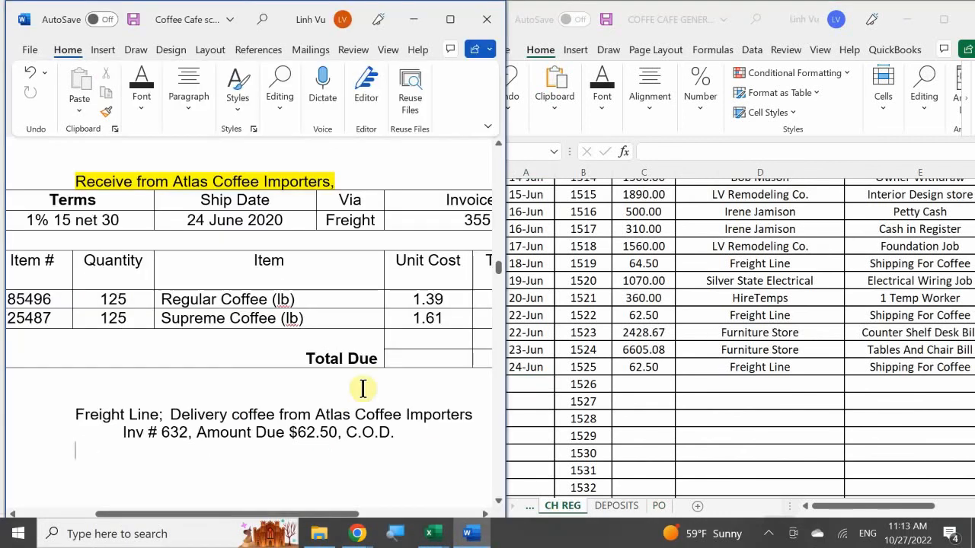
scroll(348, 370, "down", 5)
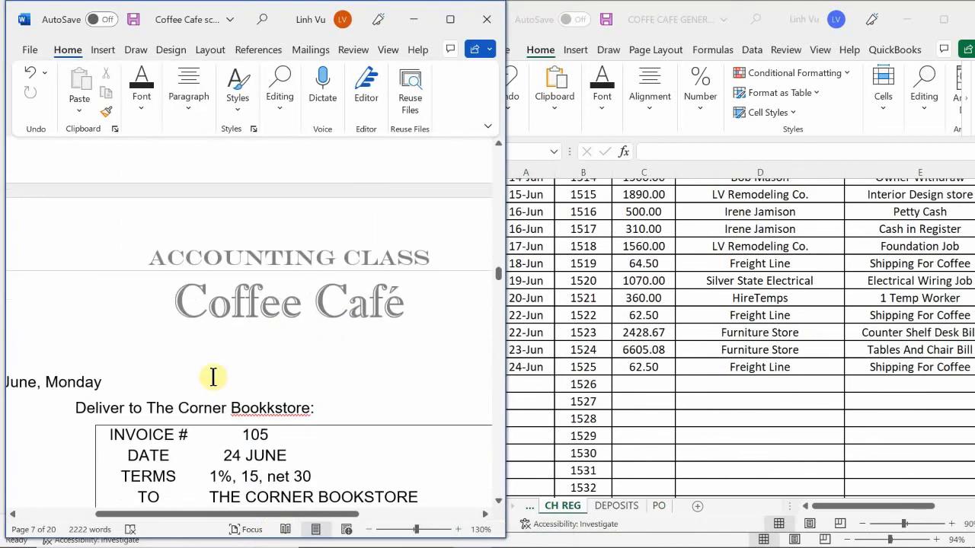
left_click_drag(314, 408, 75, 408)
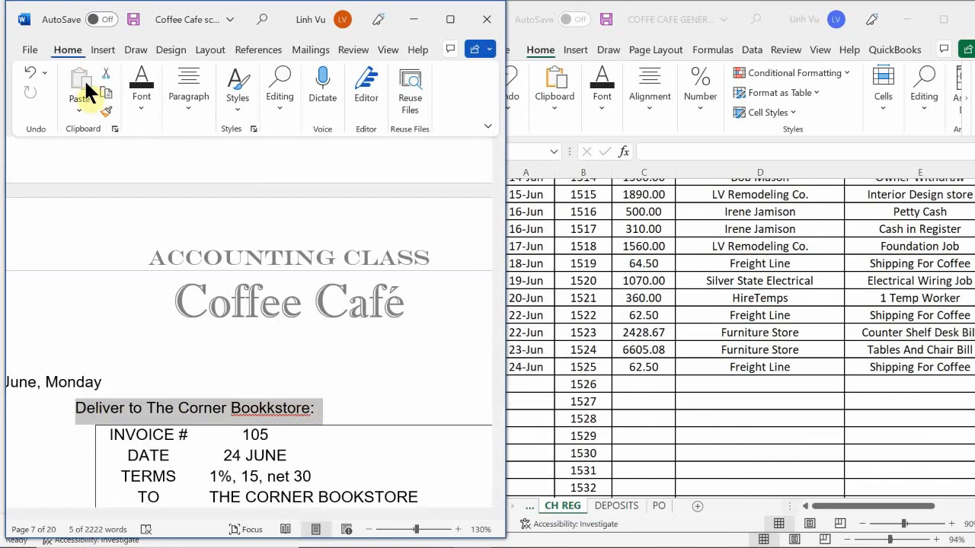
left_click(142, 105)
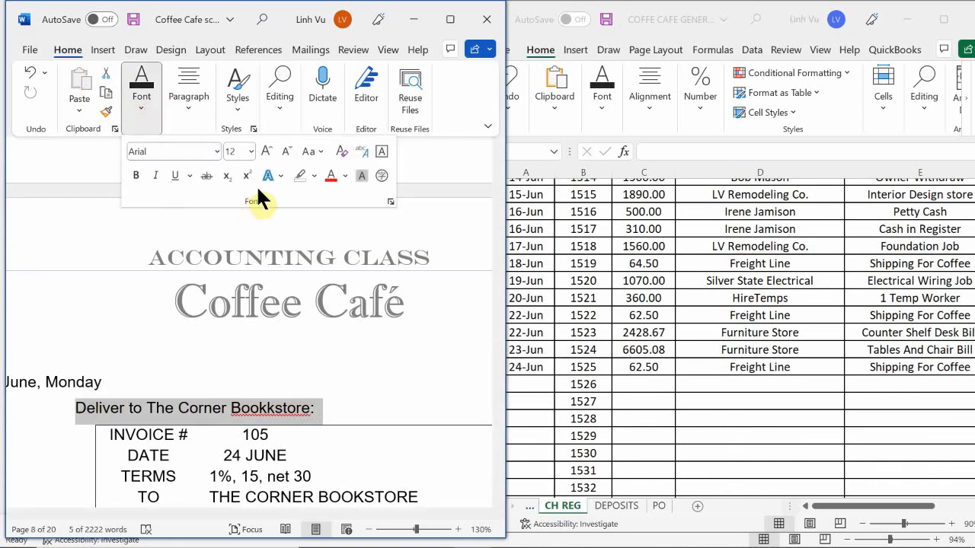
left_click(314, 176)
left_click(304, 198)
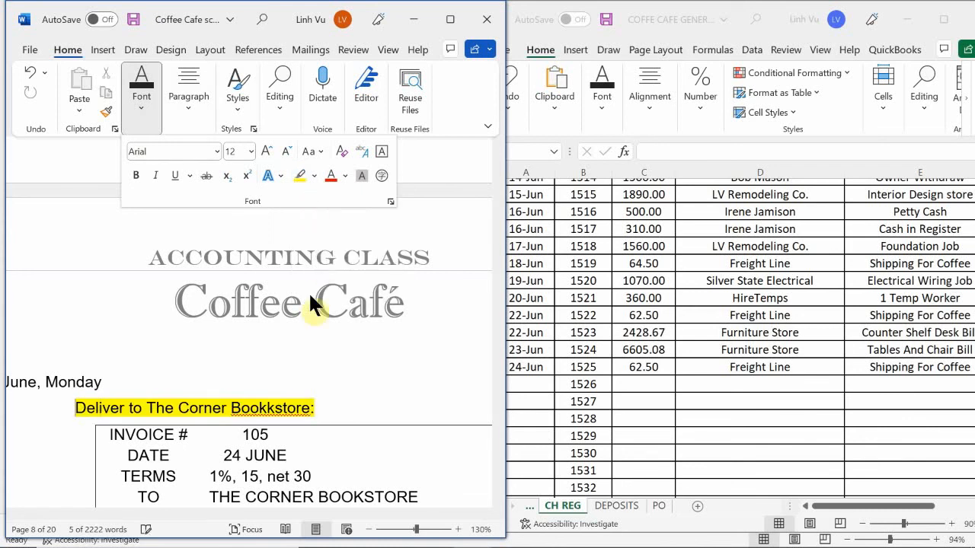
left_click(362, 415)
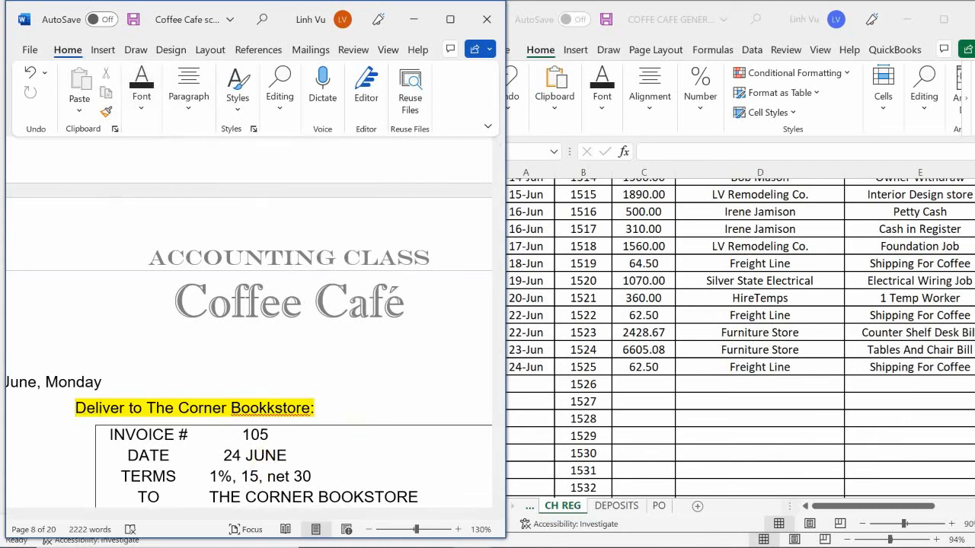
mouse_move(818, 544)
left_click(769, 533)
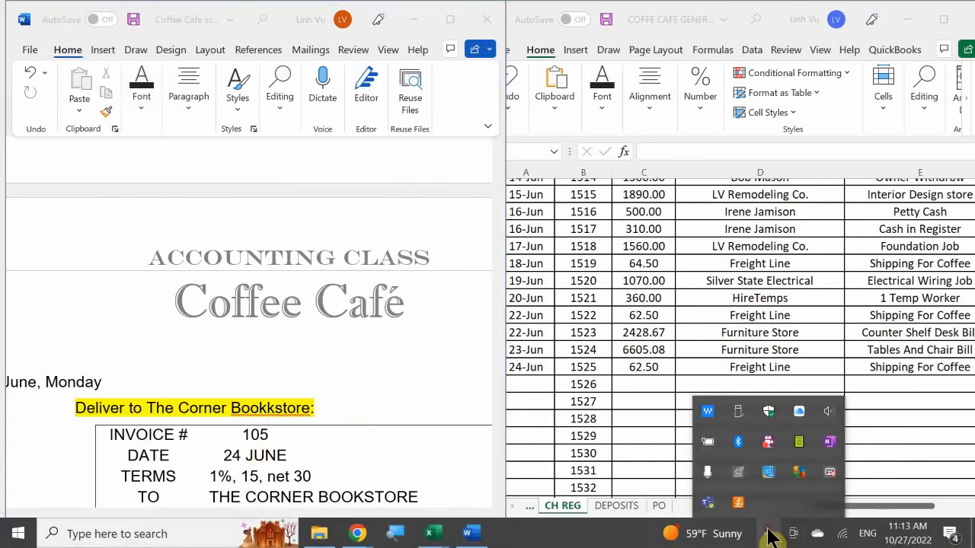
right_click(768, 446)
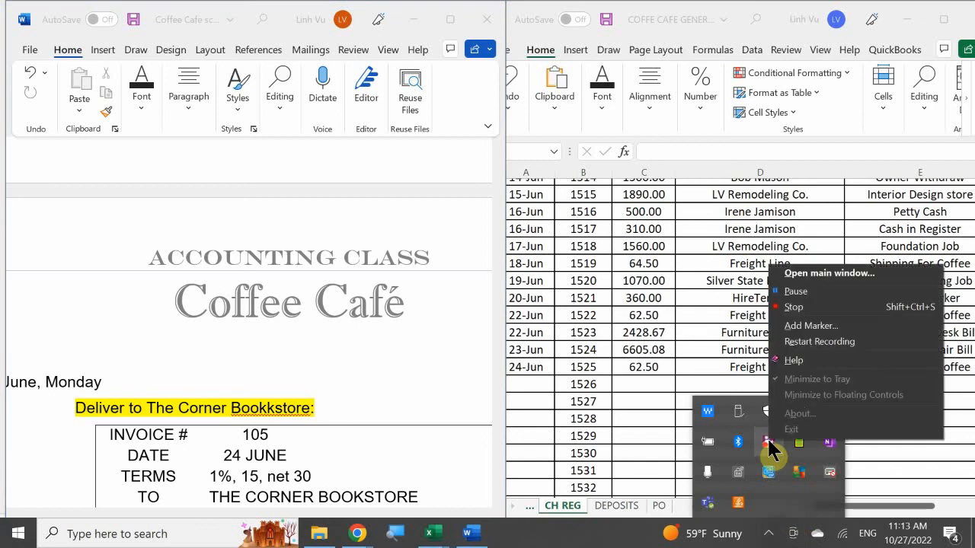